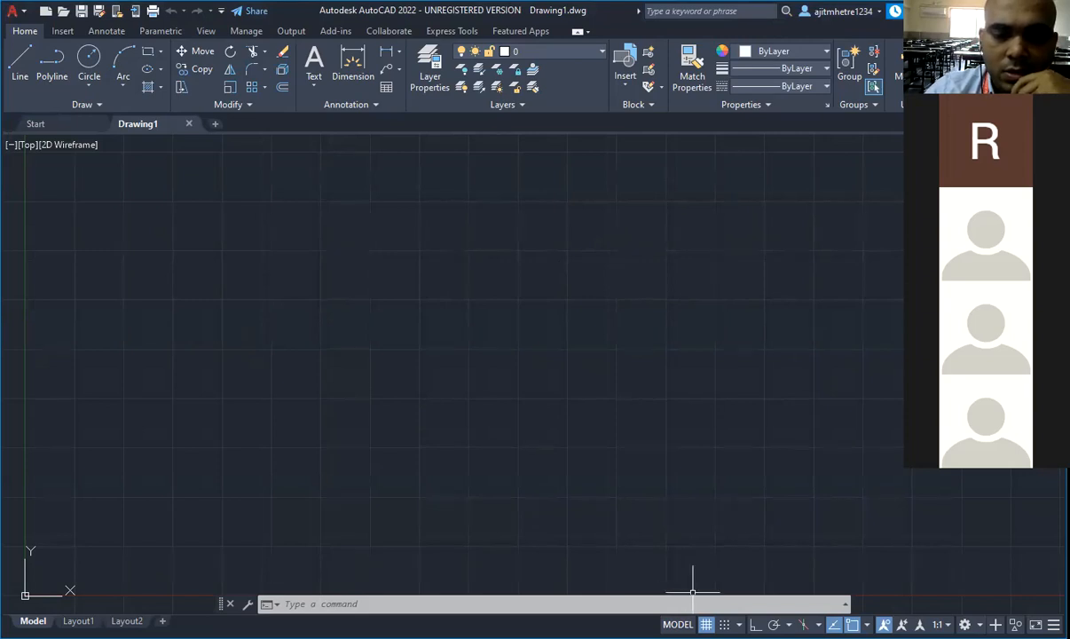
Step: Draw a rectangle 20 units wide and 50 units high in the empty drawing area
left_click(235, 304)
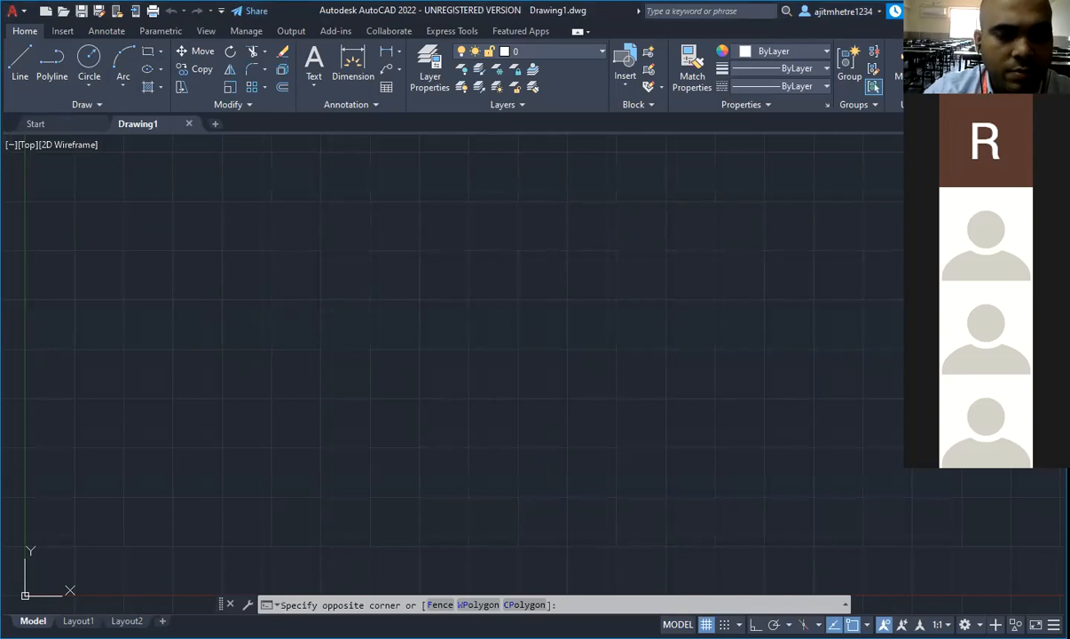
key("Escape")
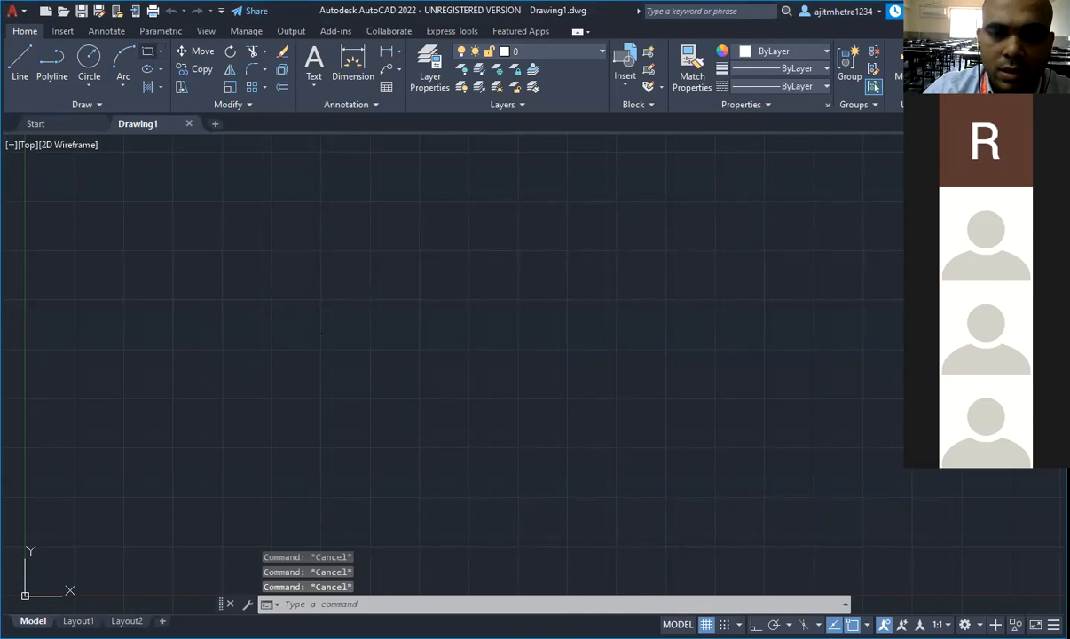
left_click(148, 50)
left_click(259, 320)
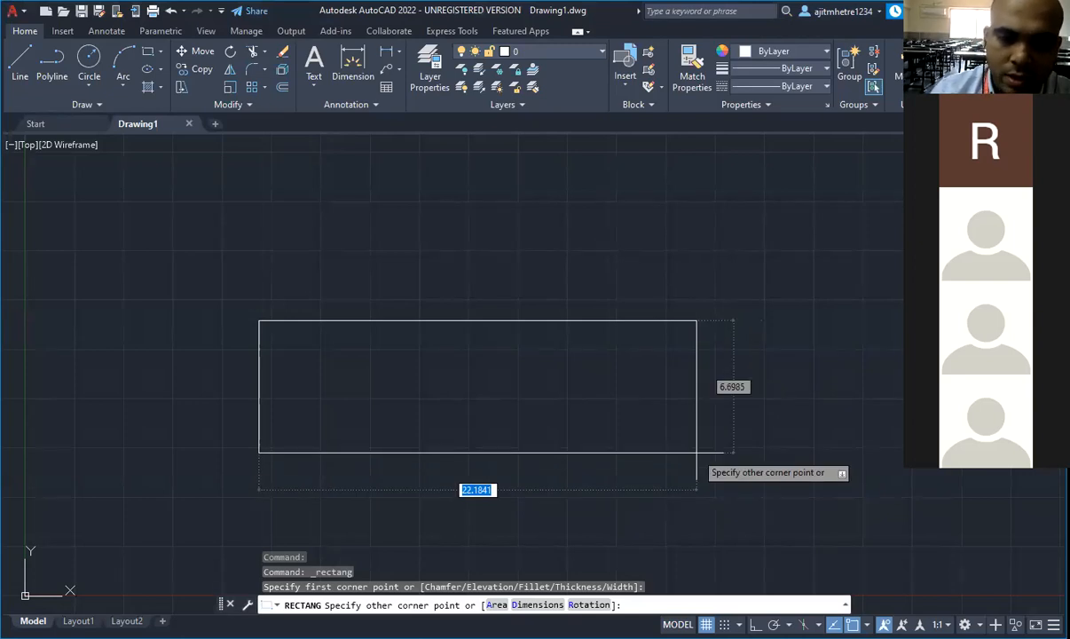
type("20")
key("Tab")
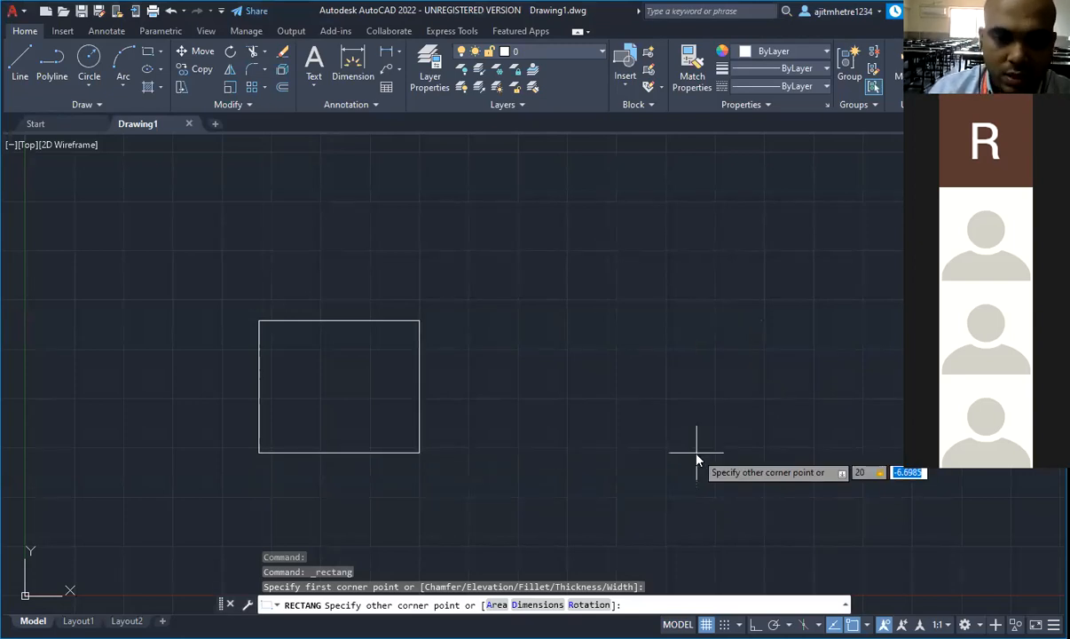
scroll(566, 424, "up", 2)
scroll(566, 424, "down", 10)
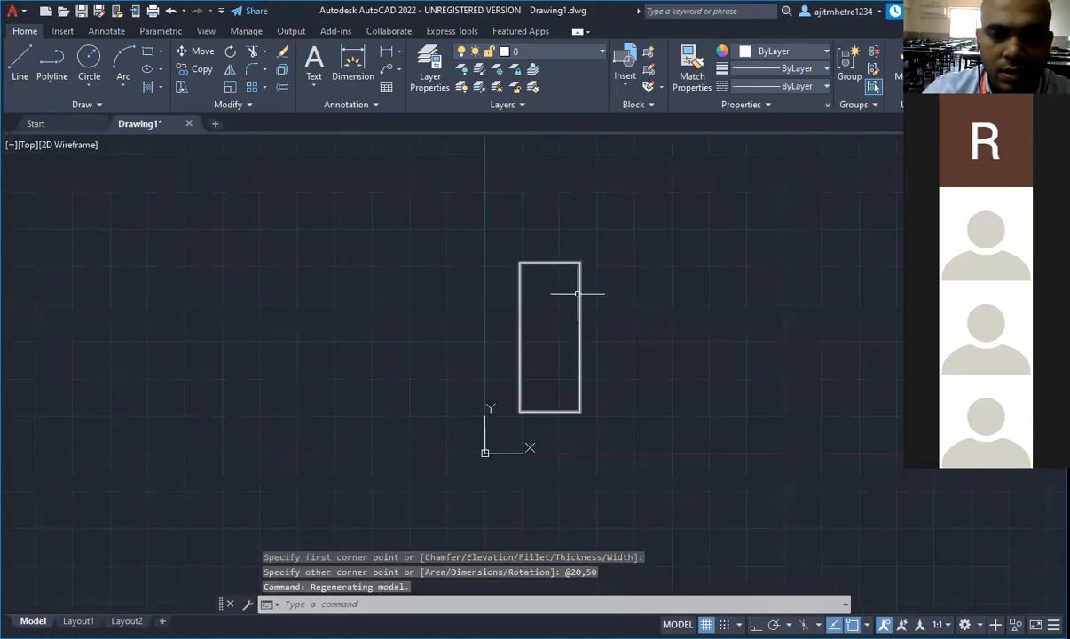
Step: Add a horizontal linear dimension just above the rectangle's top edge
scroll(576, 237, "up", 2)
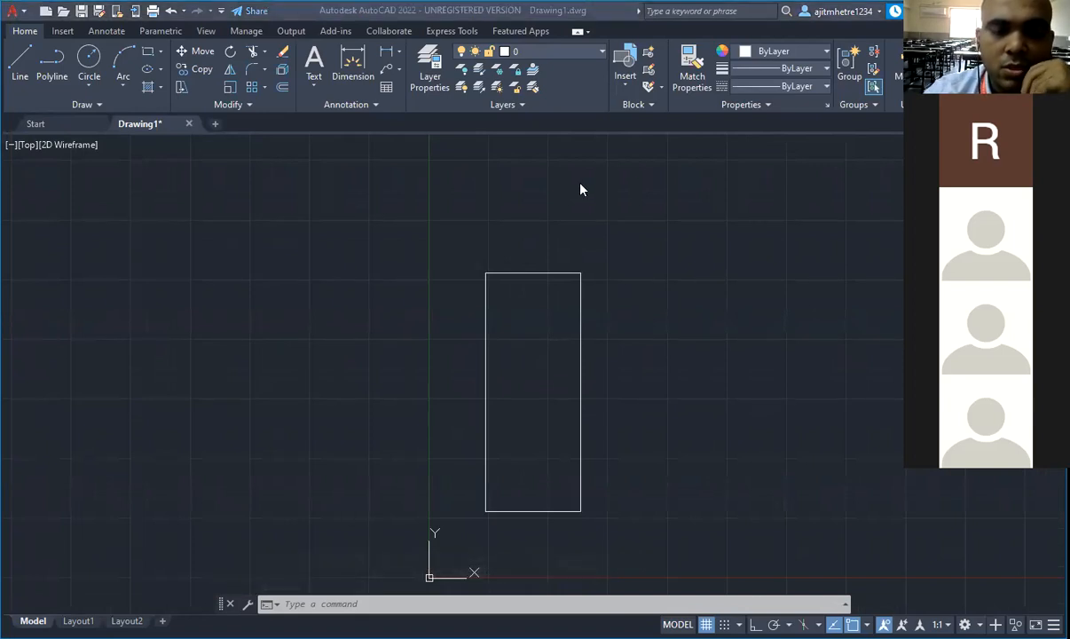
left_click(399, 53)
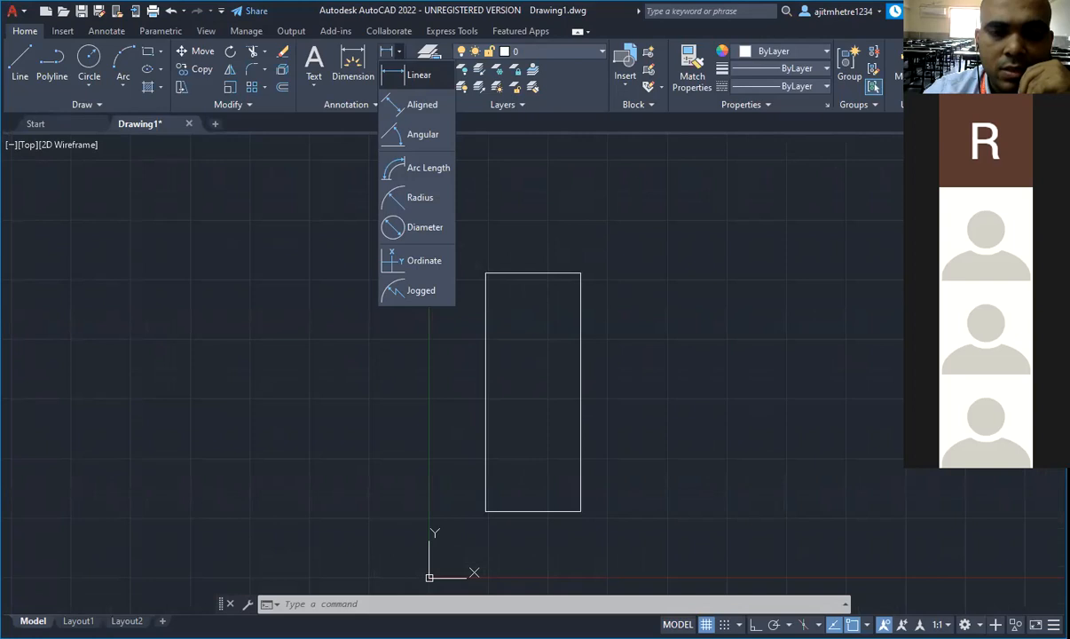
left_click(418, 74)
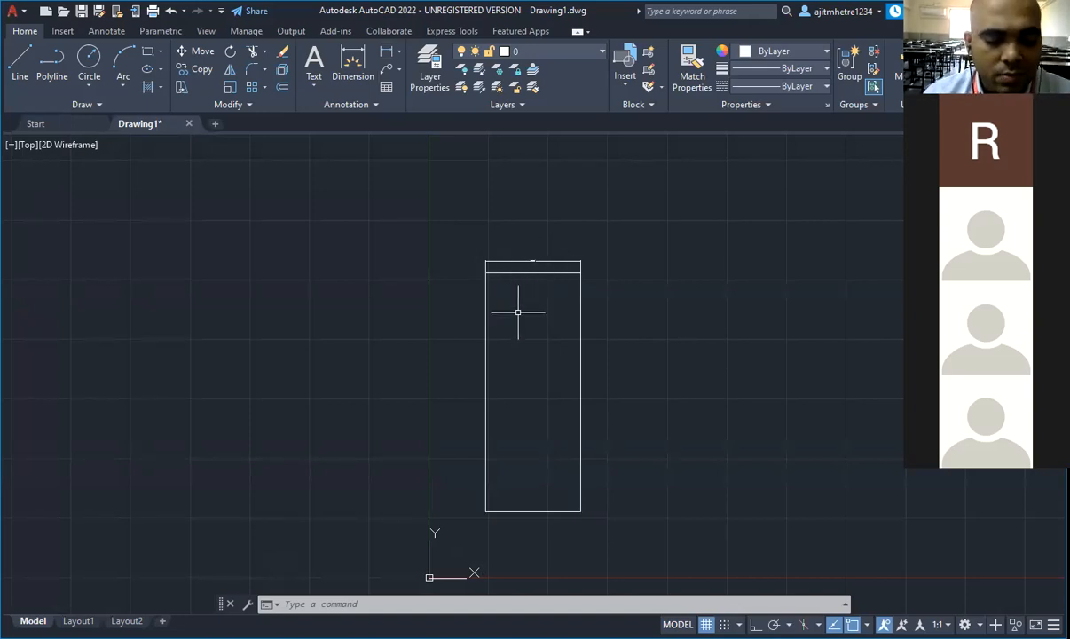
Step: Modify the Standard dimension style by setting its arrow size to 3
type("DS")
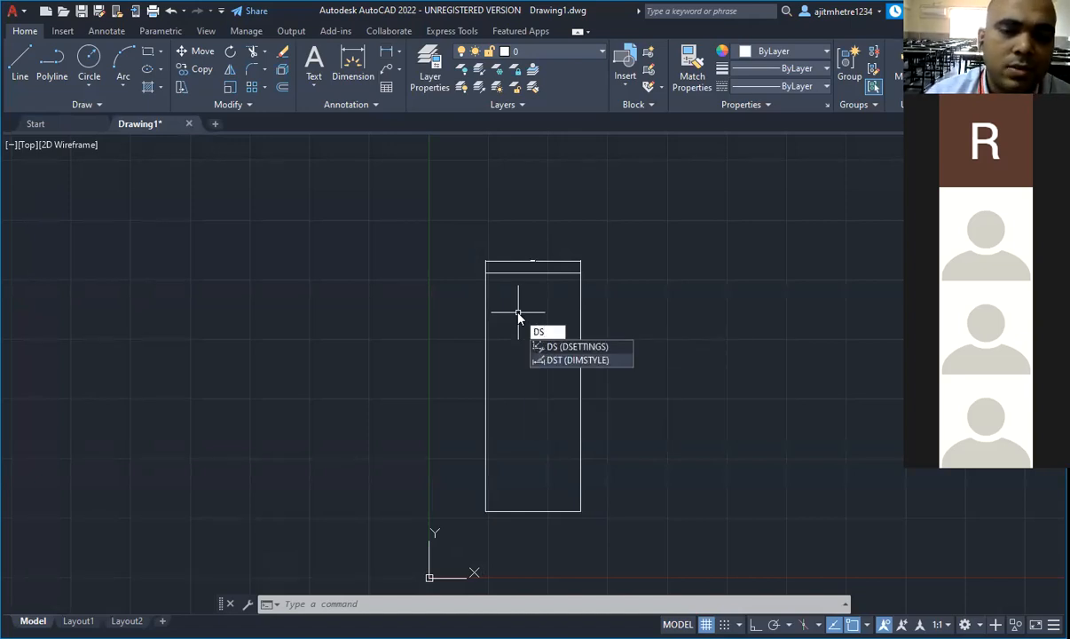
left_click(593, 360)
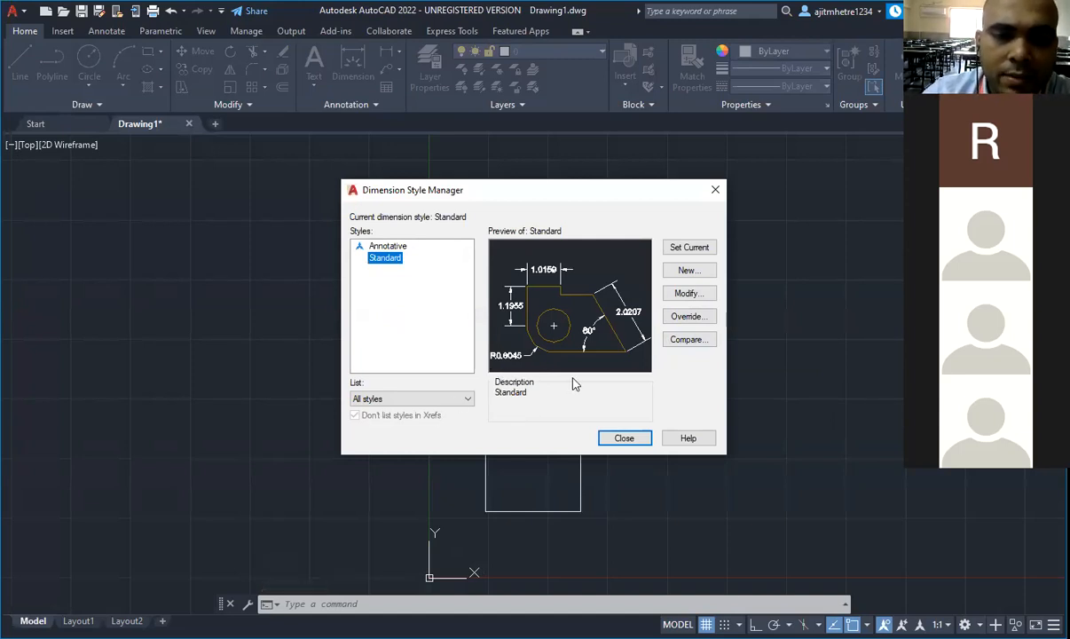
left_click(706, 301)
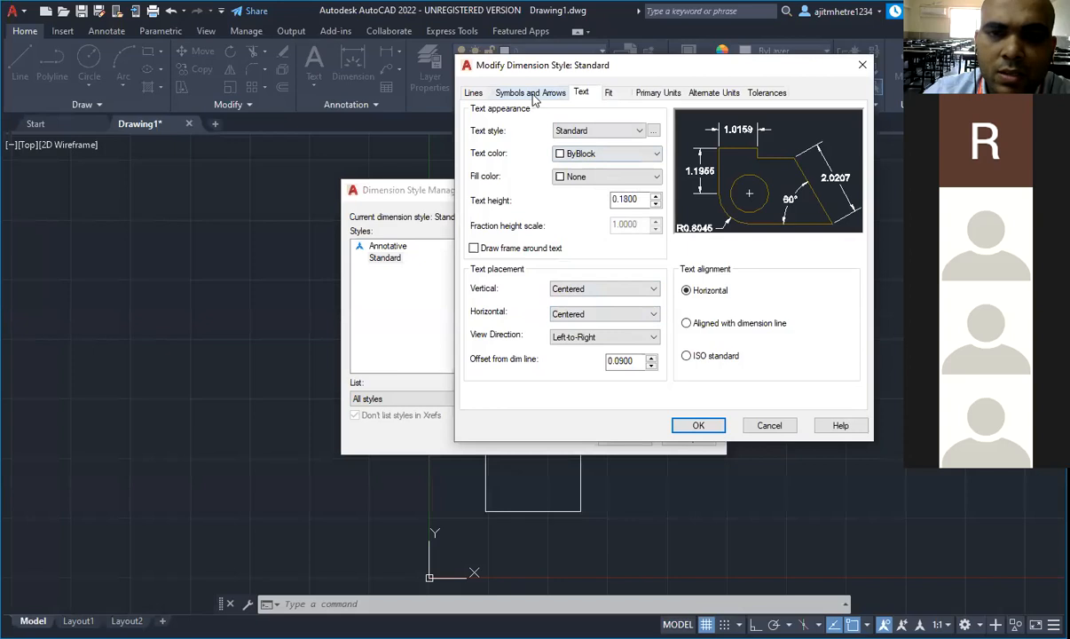
left_click(502, 92)
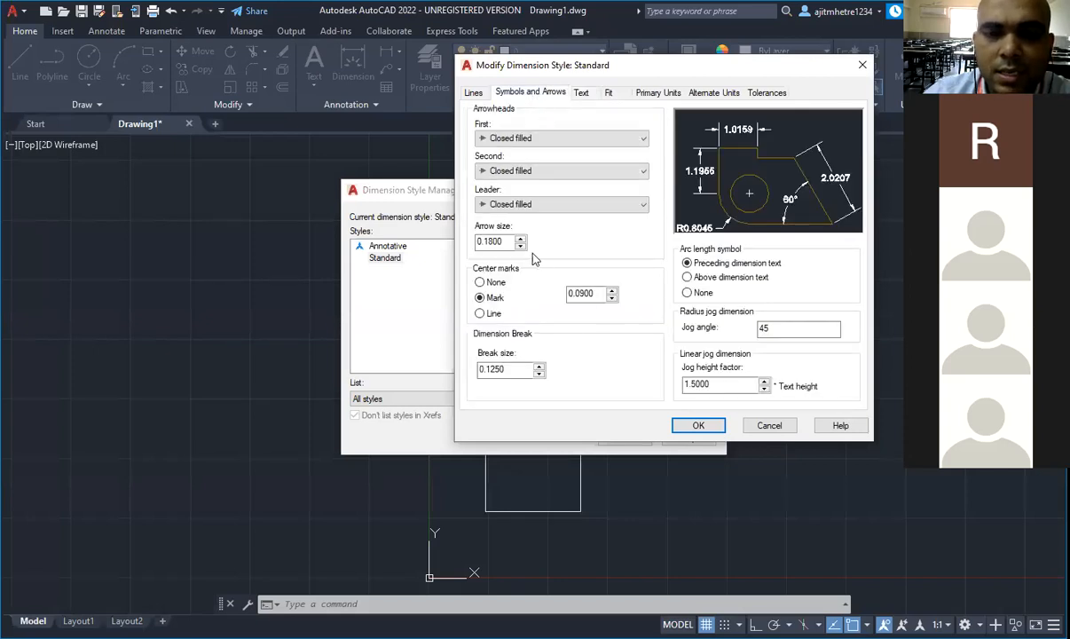
left_click_drag(509, 241, 458, 242)
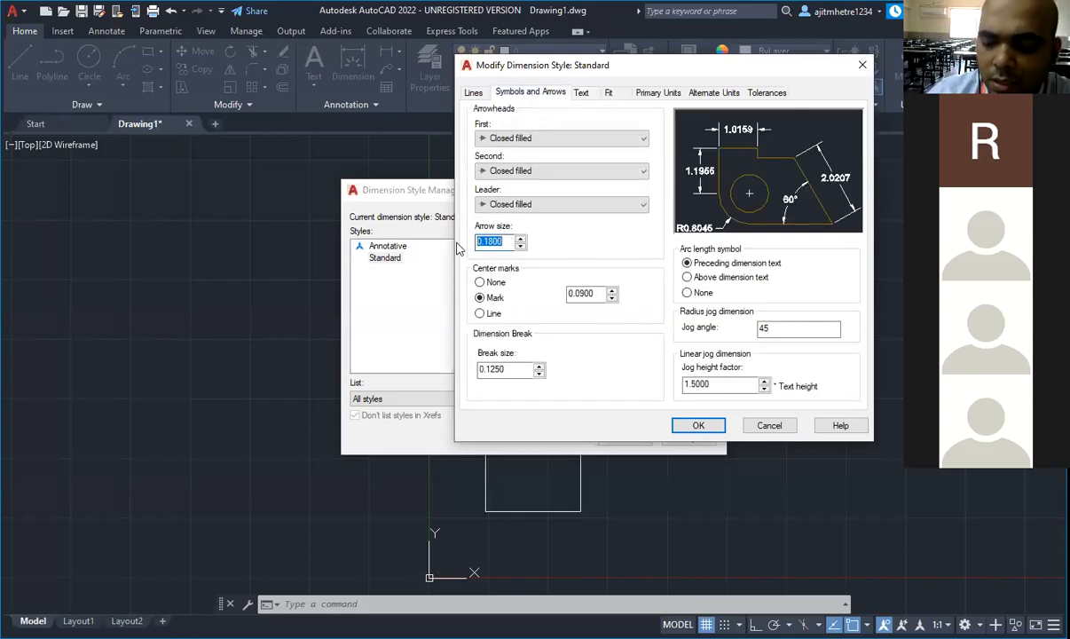
type("3")
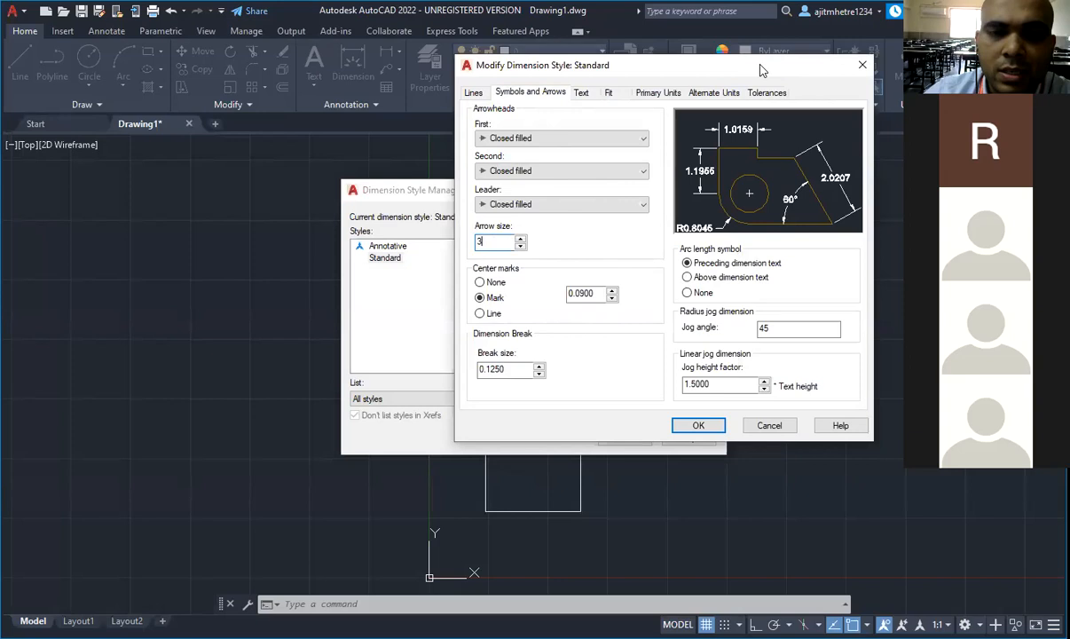
left_click_drag(761, 69, 657, 62)
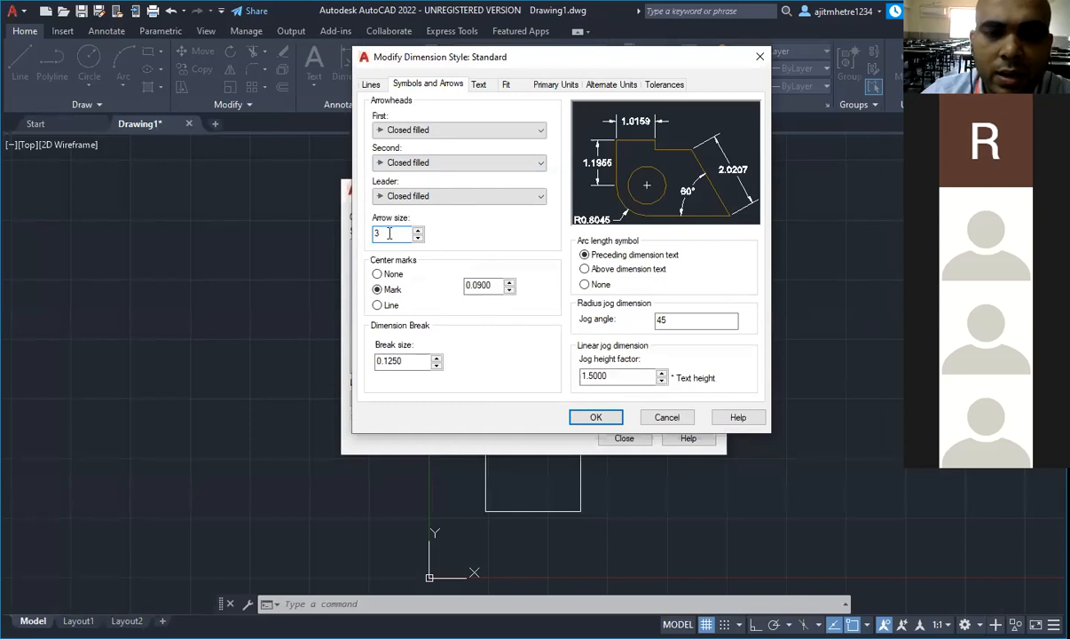
left_click(484, 88)
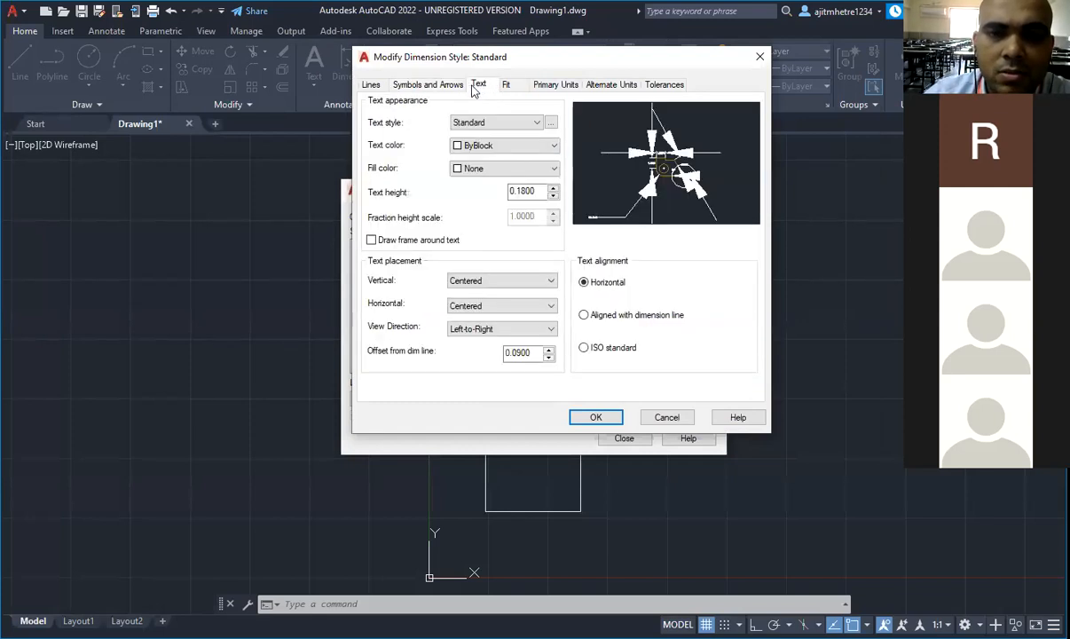
left_click(429, 87)
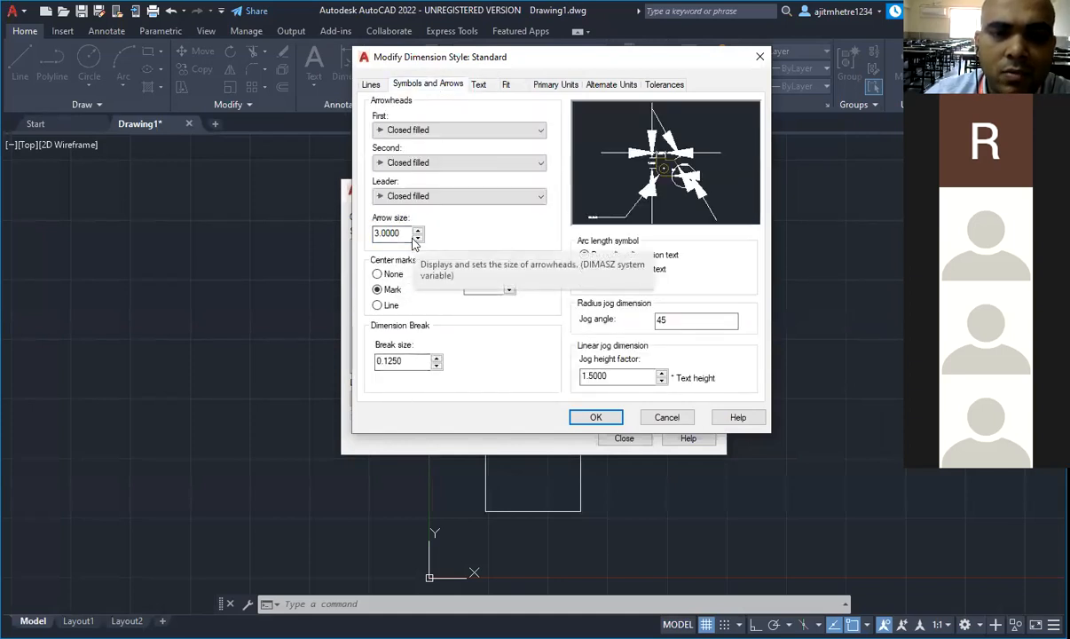
Step: Set the dimension style's text height to 4 and its vertical text placement to Above
left_click(479, 84)
double_click(511, 192)
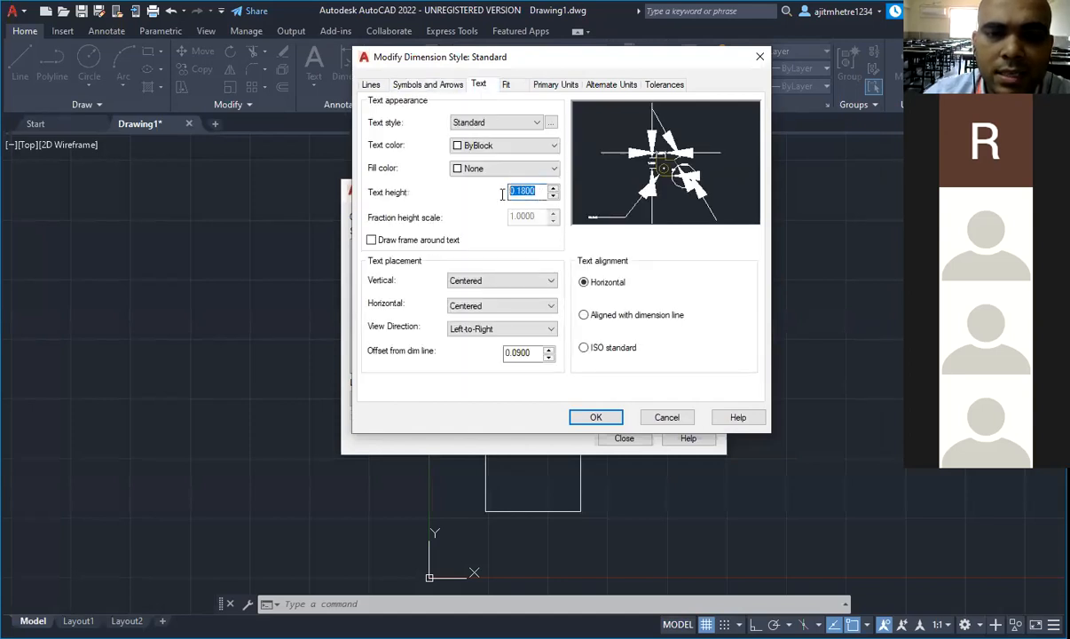
type("4")
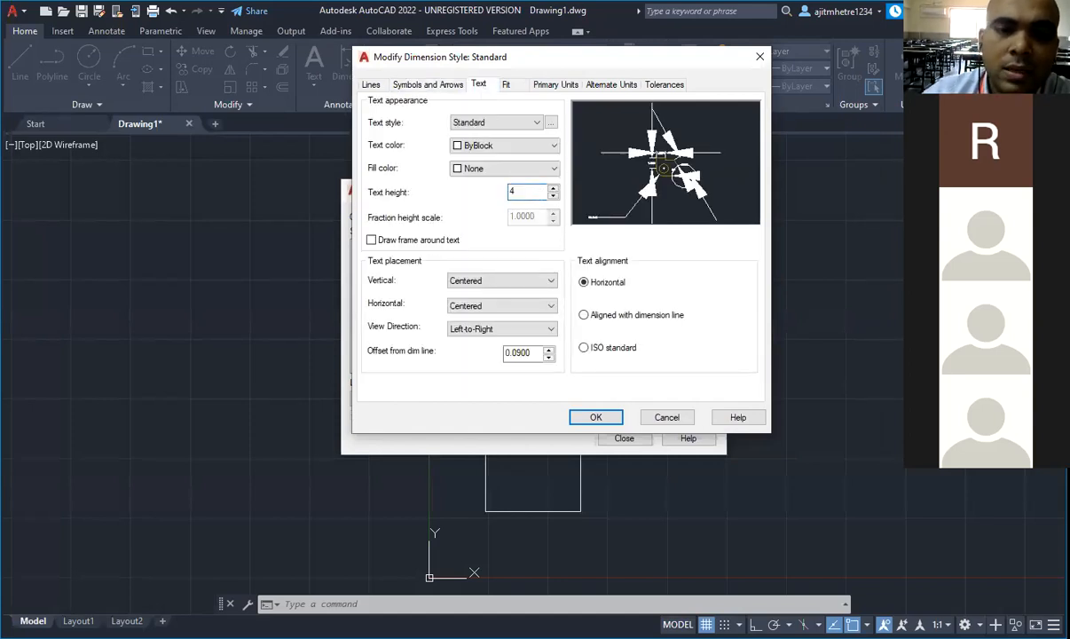
left_click(551, 282)
left_click(529, 305)
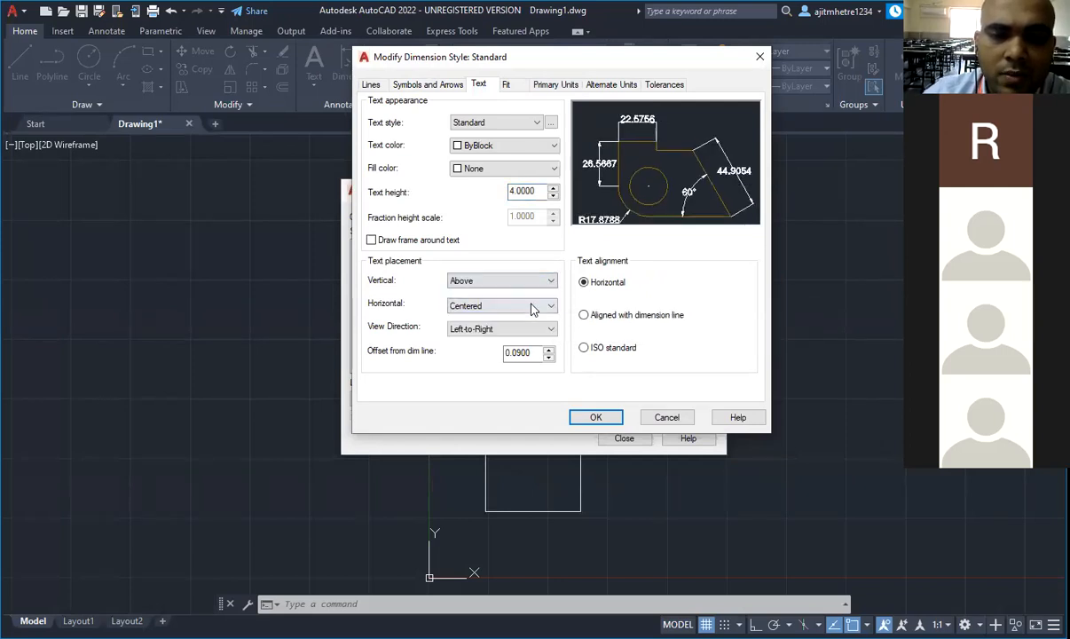
Step: Set the text alignment to ISO standard and the text offset from the dimension line to 1
left_click(585, 348)
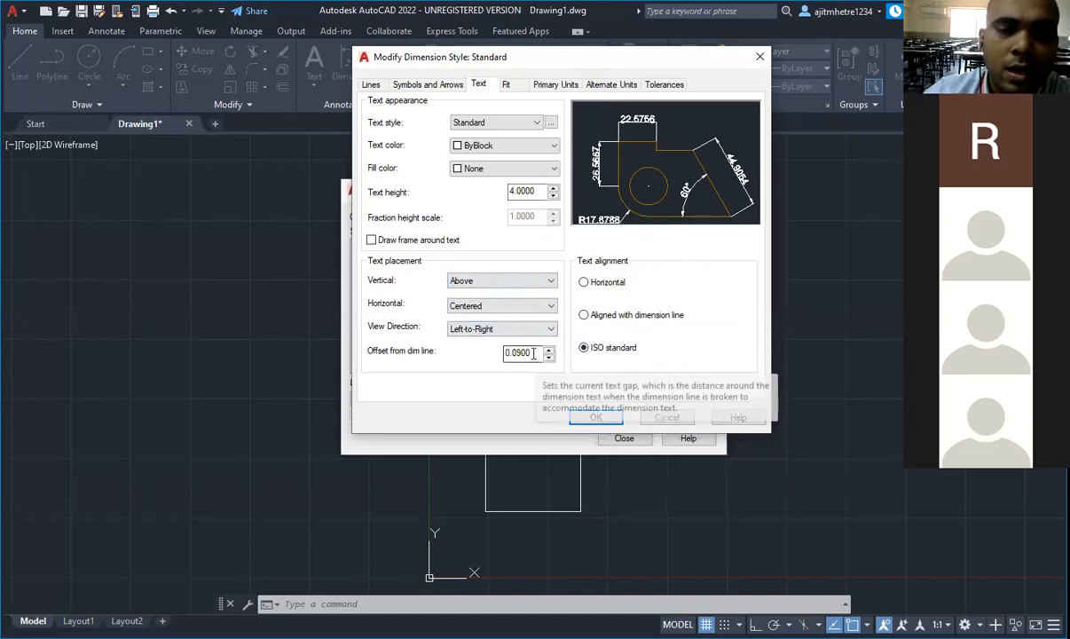
left_click_drag(533, 353, 479, 354)
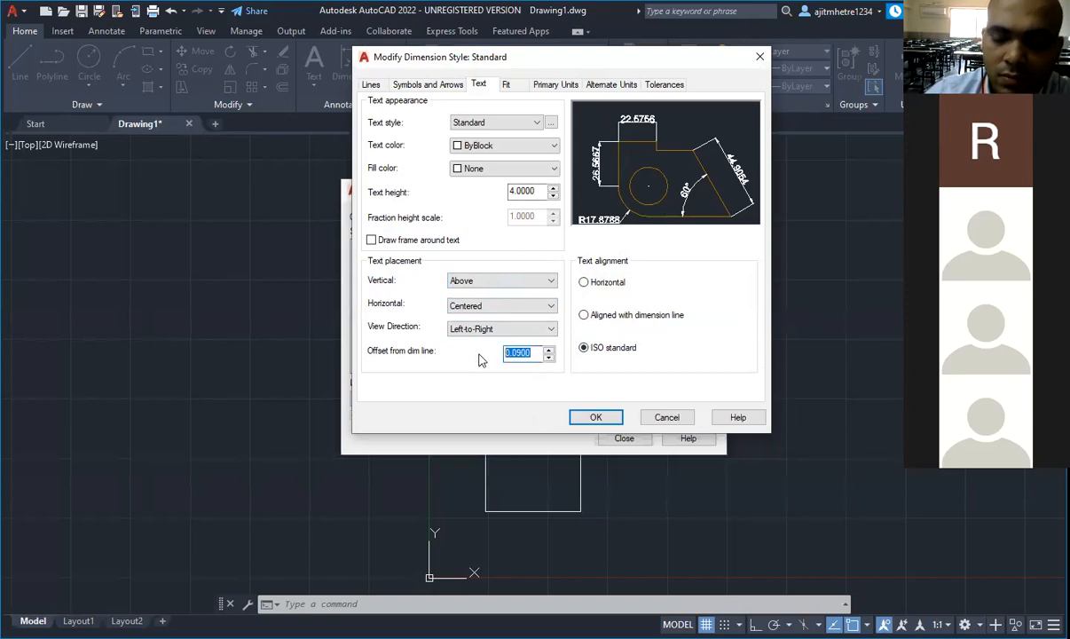
type("1")
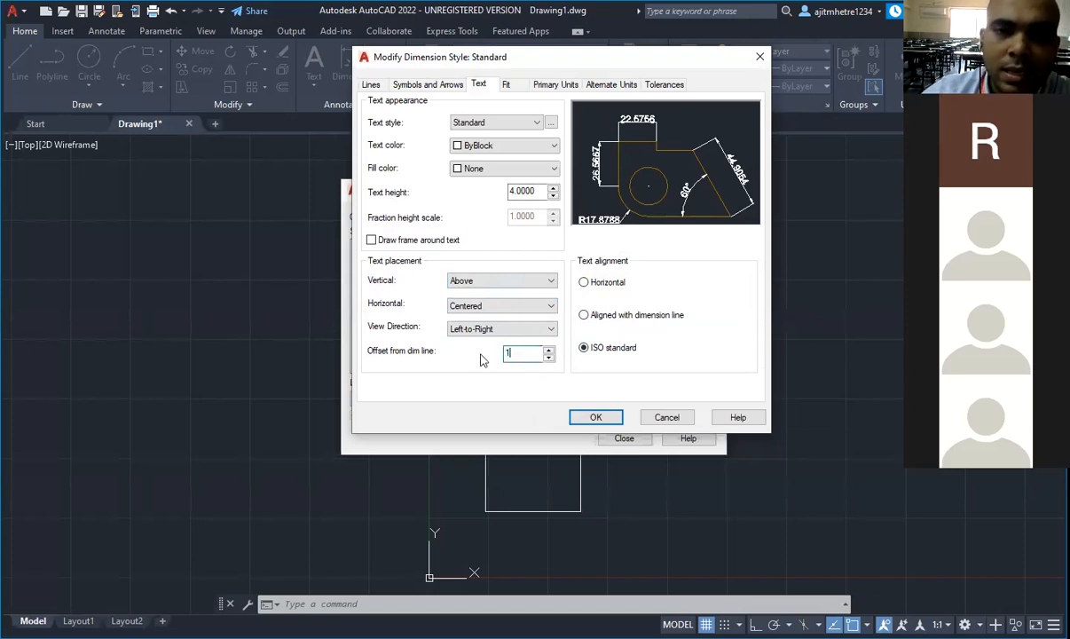
Step: Set the precision of linear dimensions in the style's primary units to 0.00
left_click(508, 86)
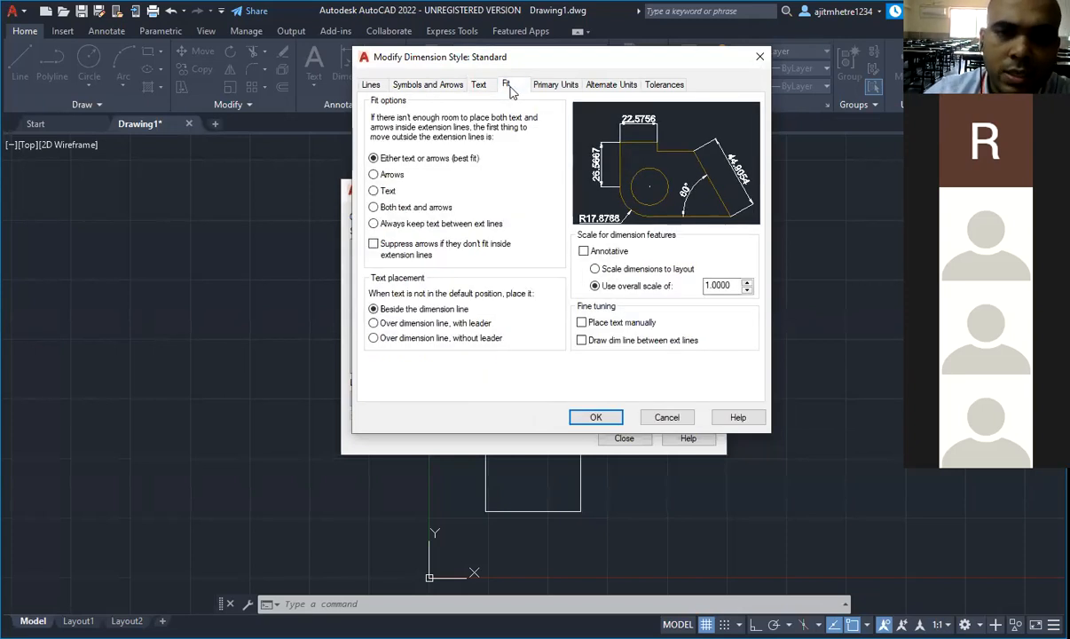
left_click(550, 85)
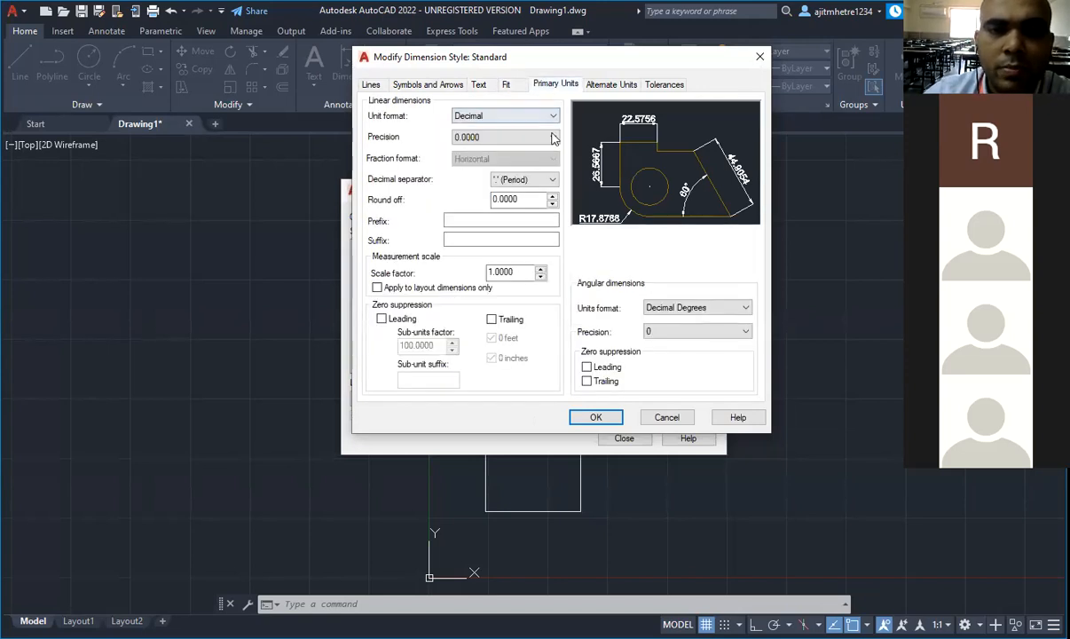
left_click(552, 138)
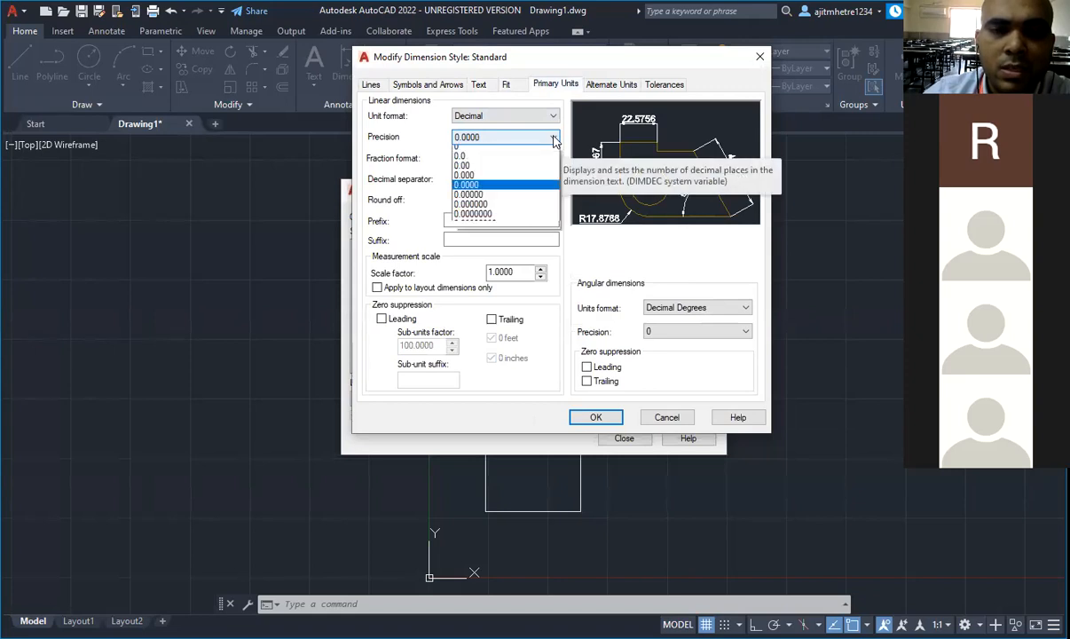
left_click(489, 160)
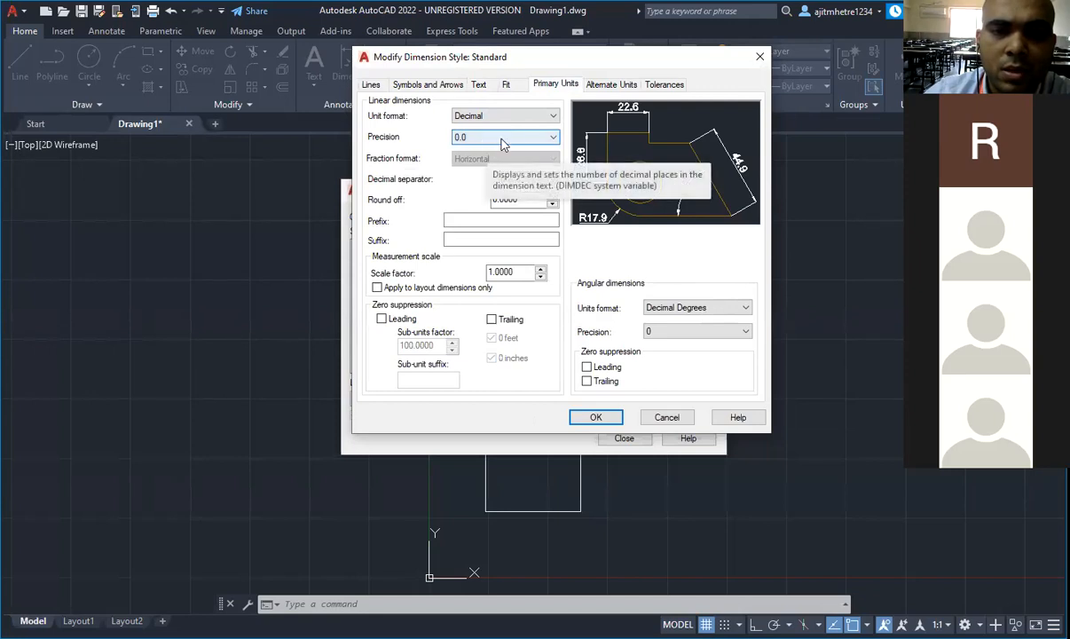
left_click(554, 139)
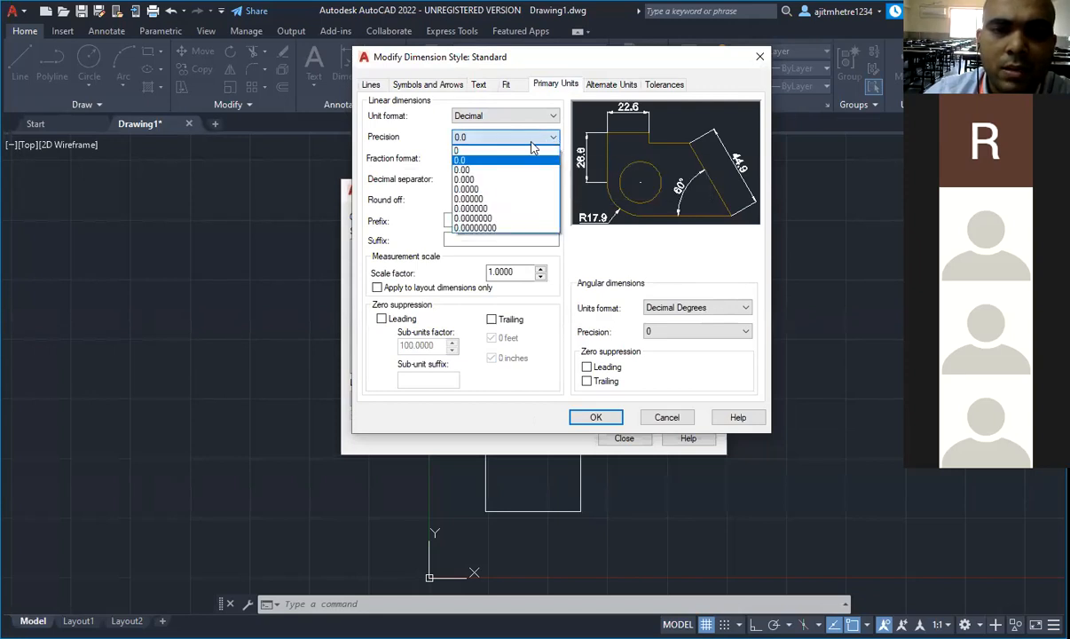
left_click(463, 169)
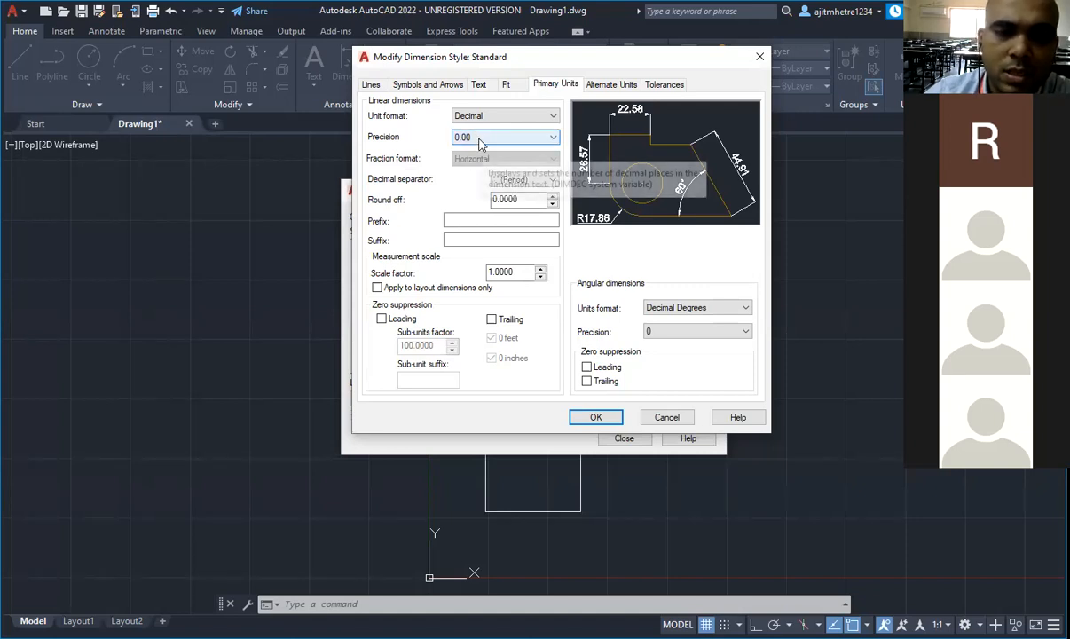
Step: Save the style changes, set Standard as the current dimension style and close the Dimension Style Manager
left_click(597, 417)
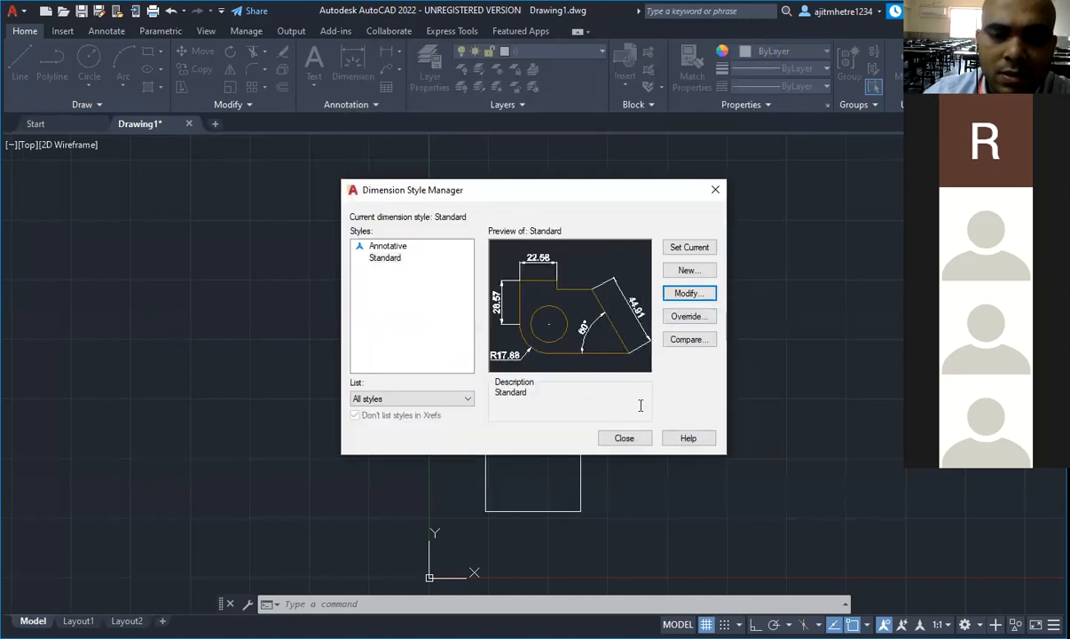
left_click(687, 250)
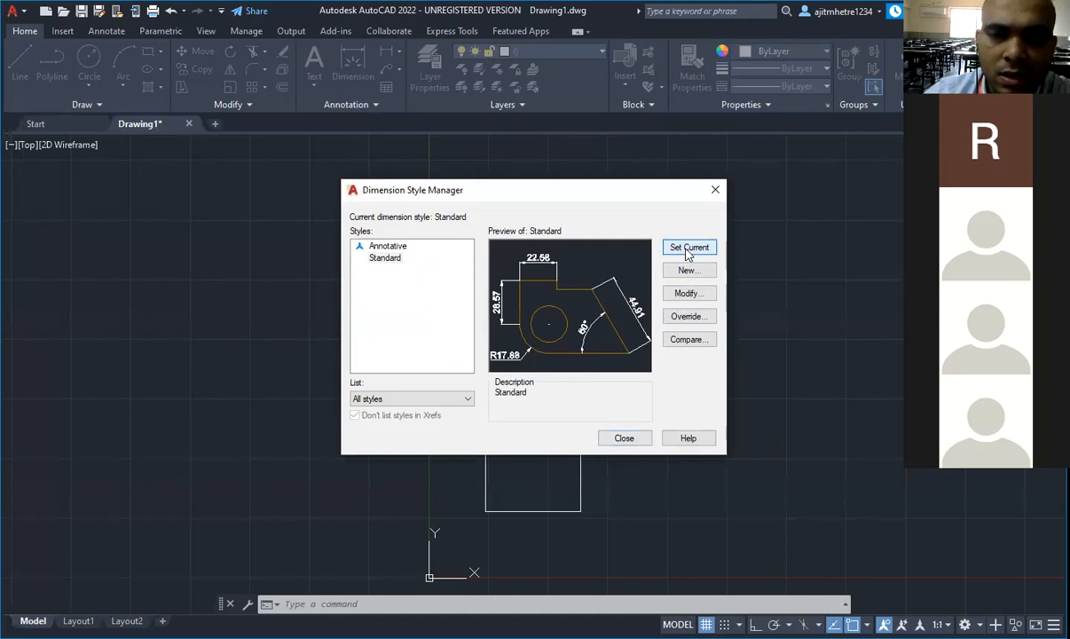
left_click(630, 443)
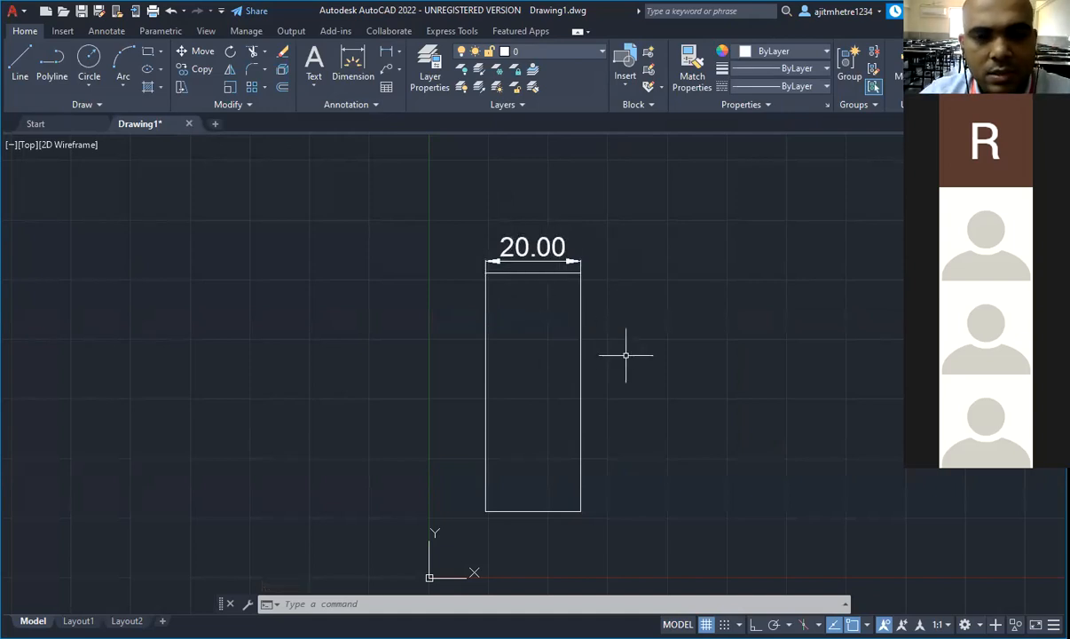
Step: Review the Standard dimension style's arrow, text, fit and primary unit settings, keeping Standard as the current style
type("DS")
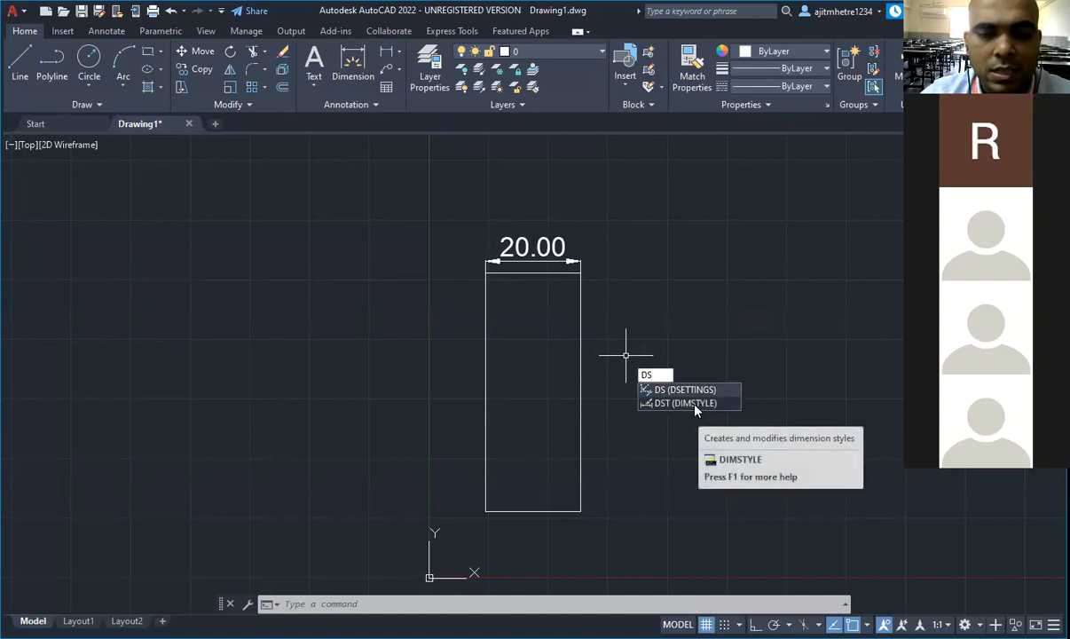
left_click(687, 403)
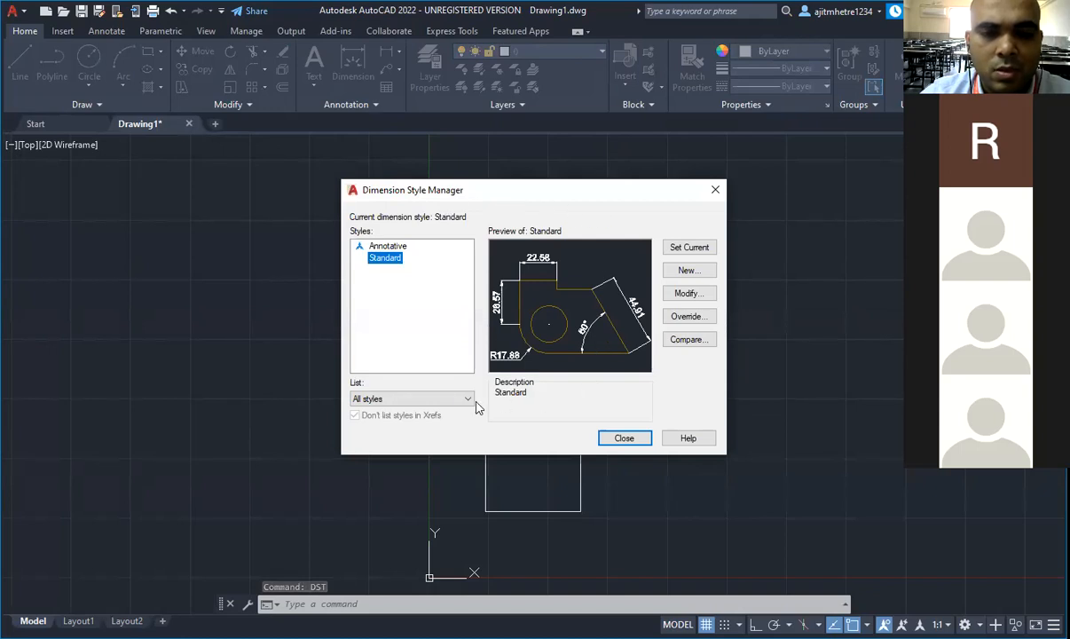
left_click(691, 295)
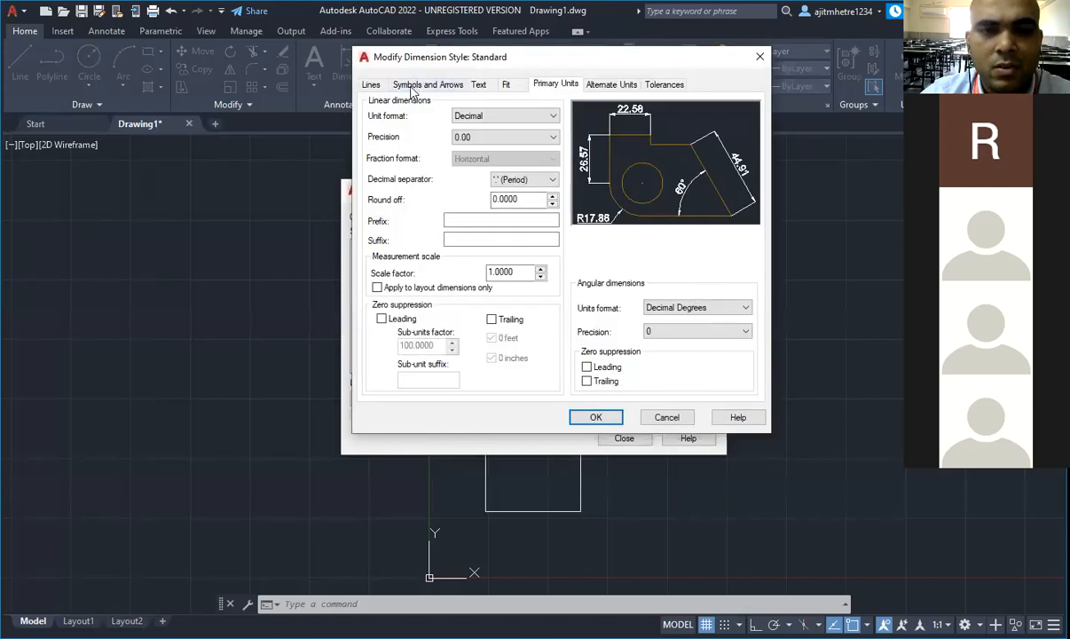
left_click(412, 85)
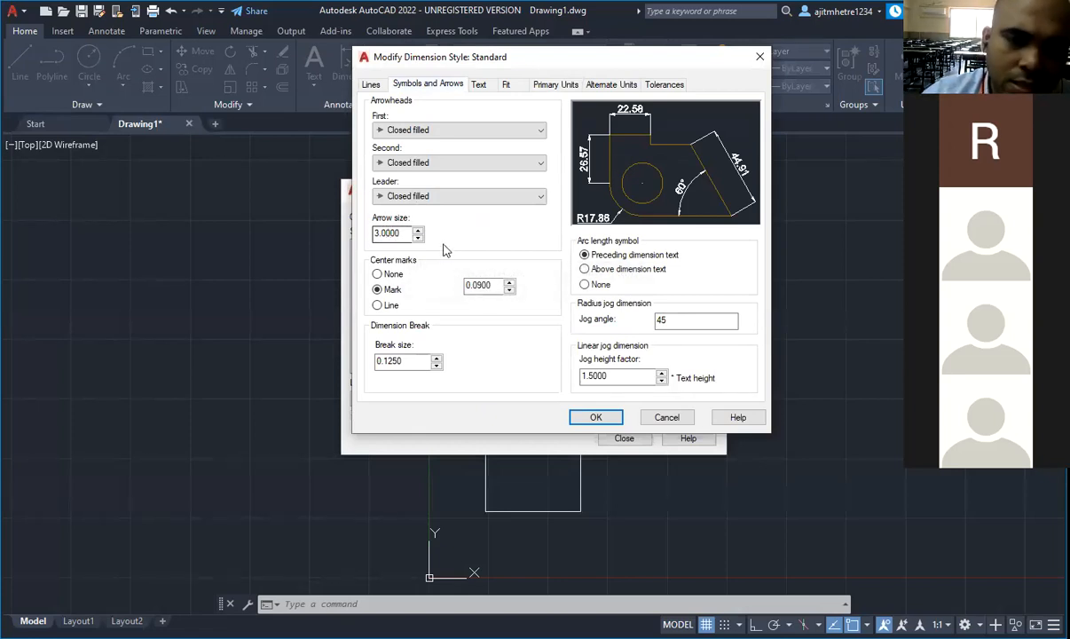
left_click(479, 86)
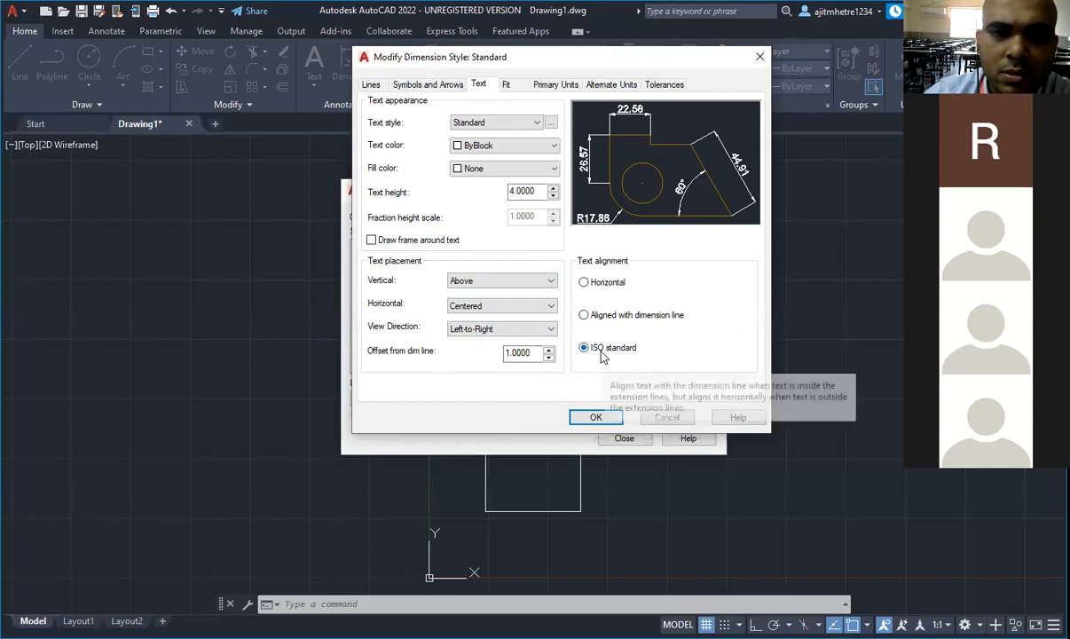
left_click(509, 92)
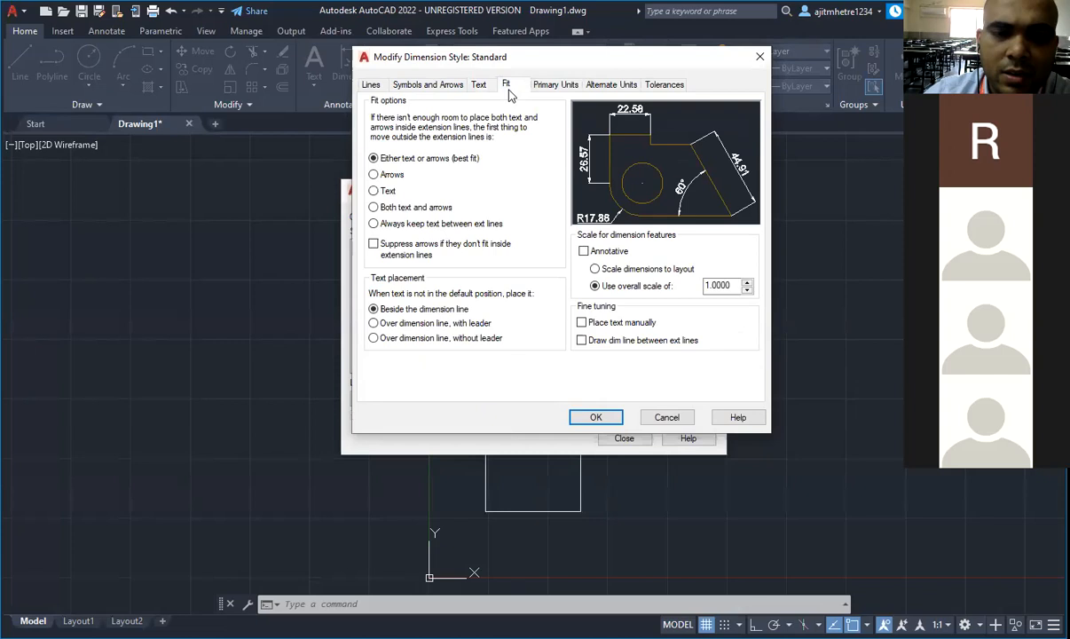
left_click(545, 90)
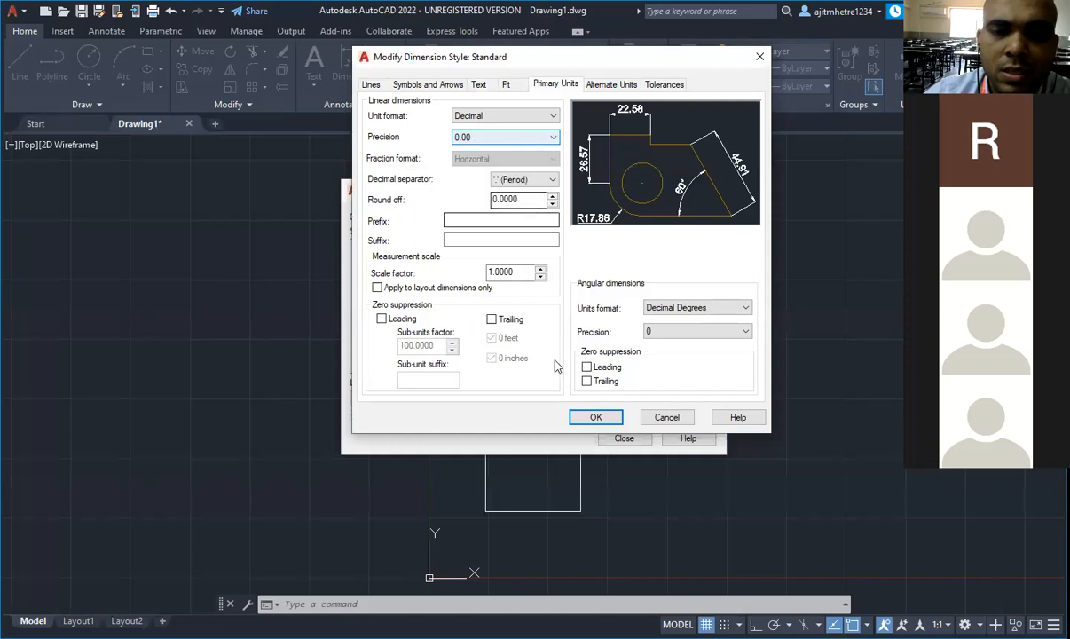
left_click(597, 418)
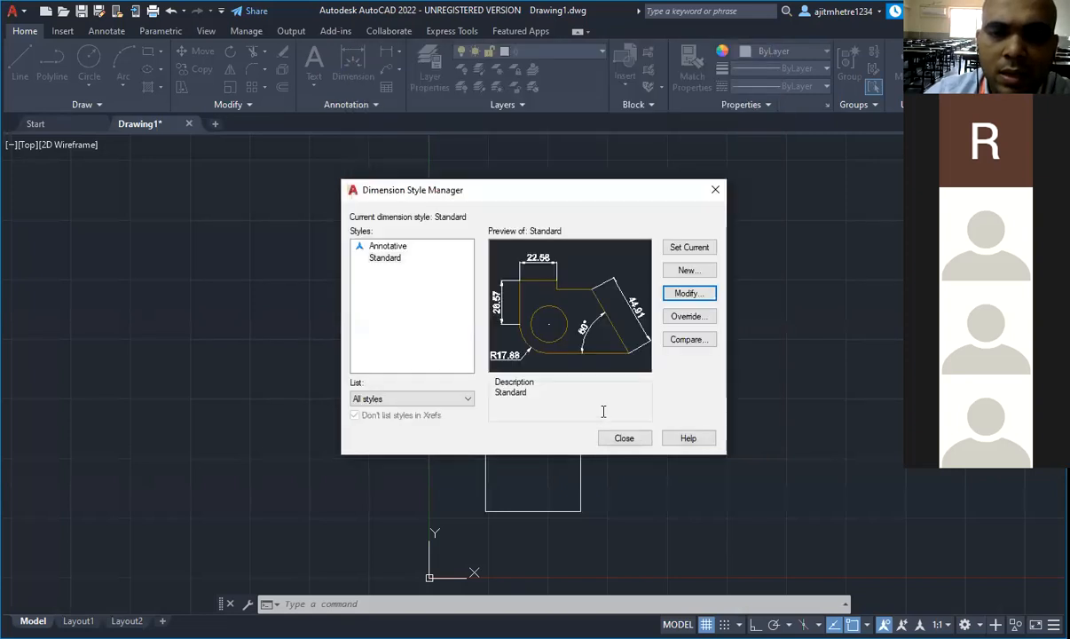
left_click(691, 250)
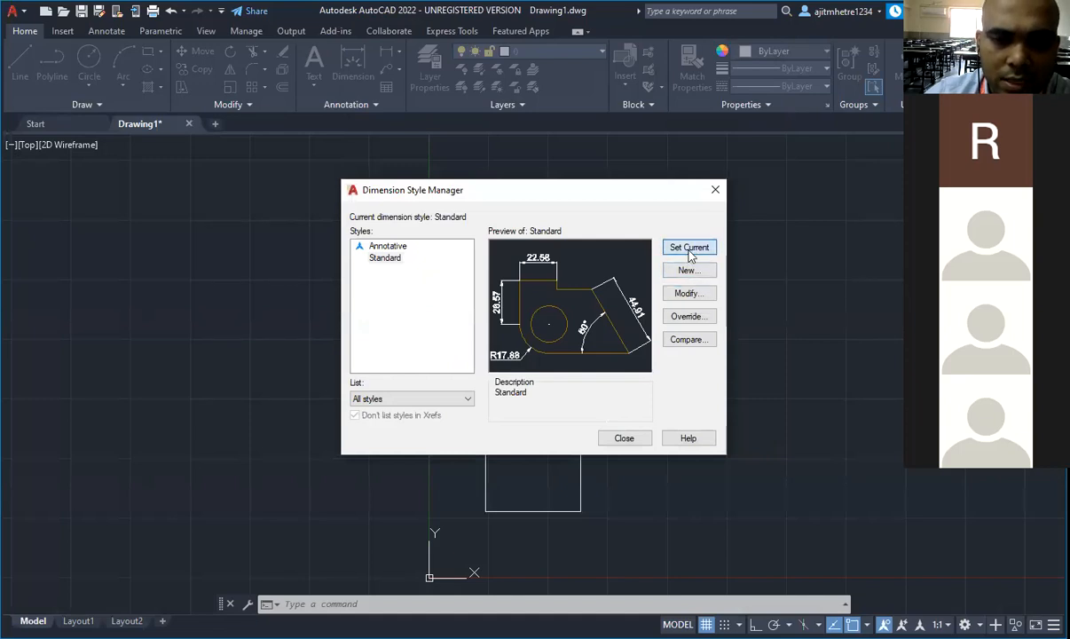
left_click(621, 437)
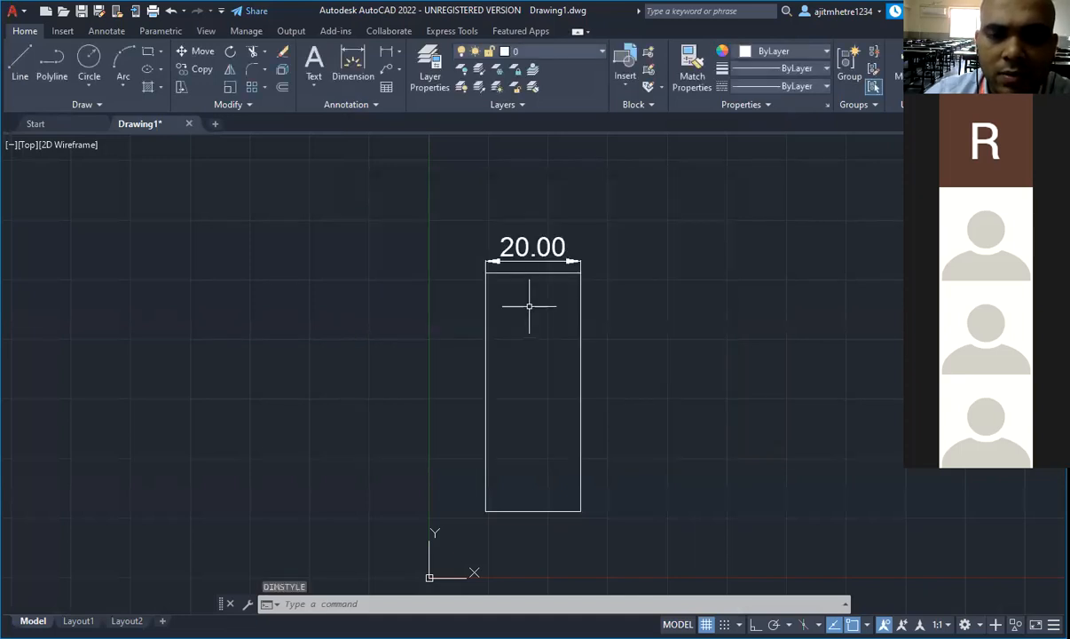
Step: Add a vertical linear dimension to the left side of the 20-wide rectangle, placing it just outside the edge
left_click(398, 51)
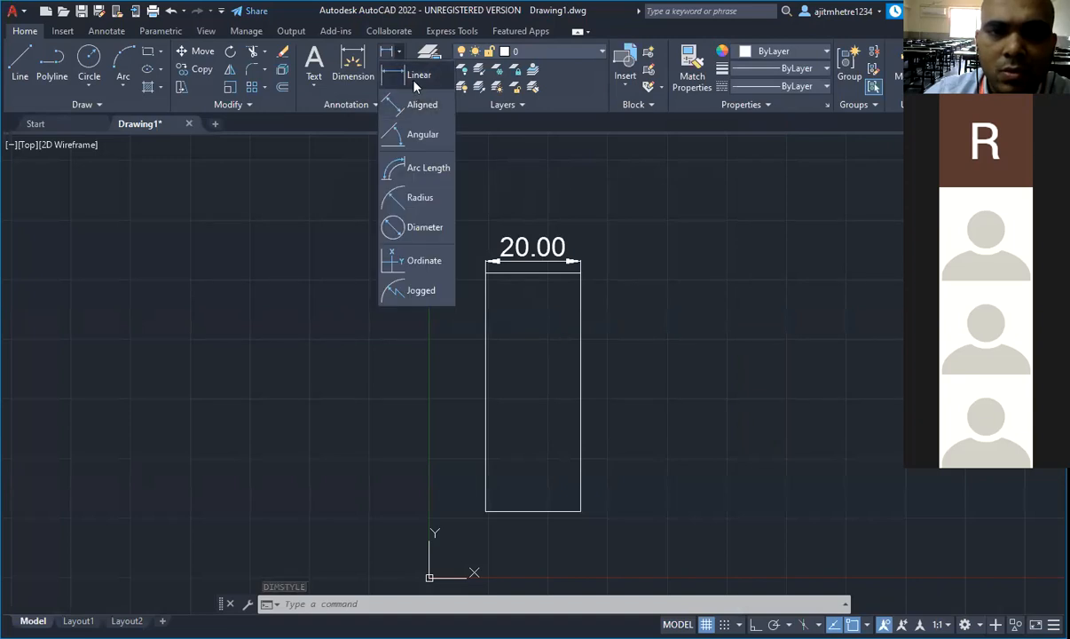
left_click(414, 85)
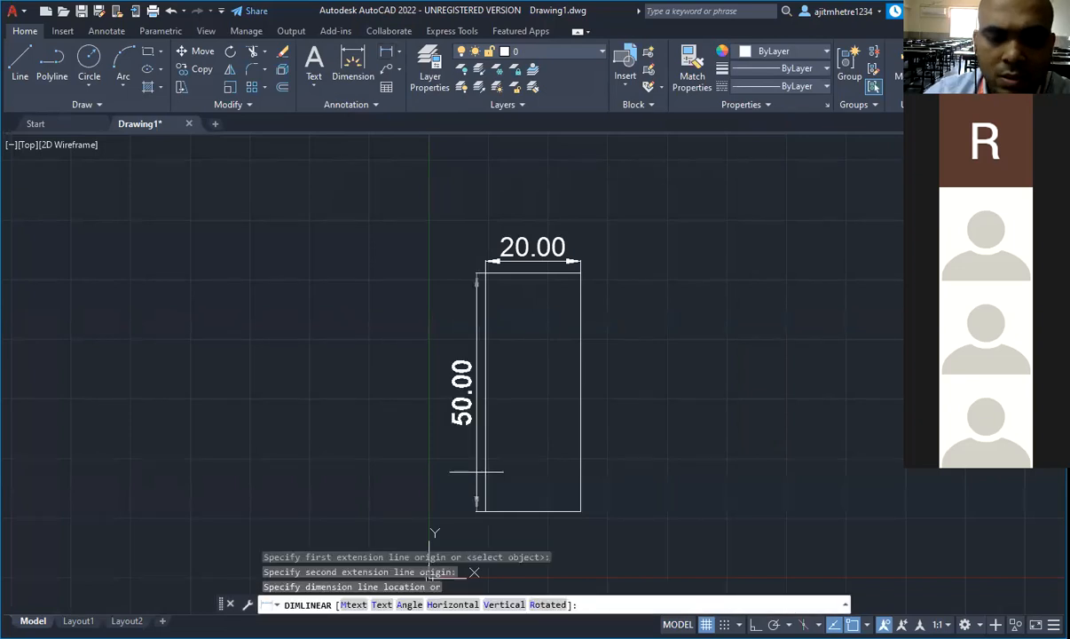
left_click(478, 470)
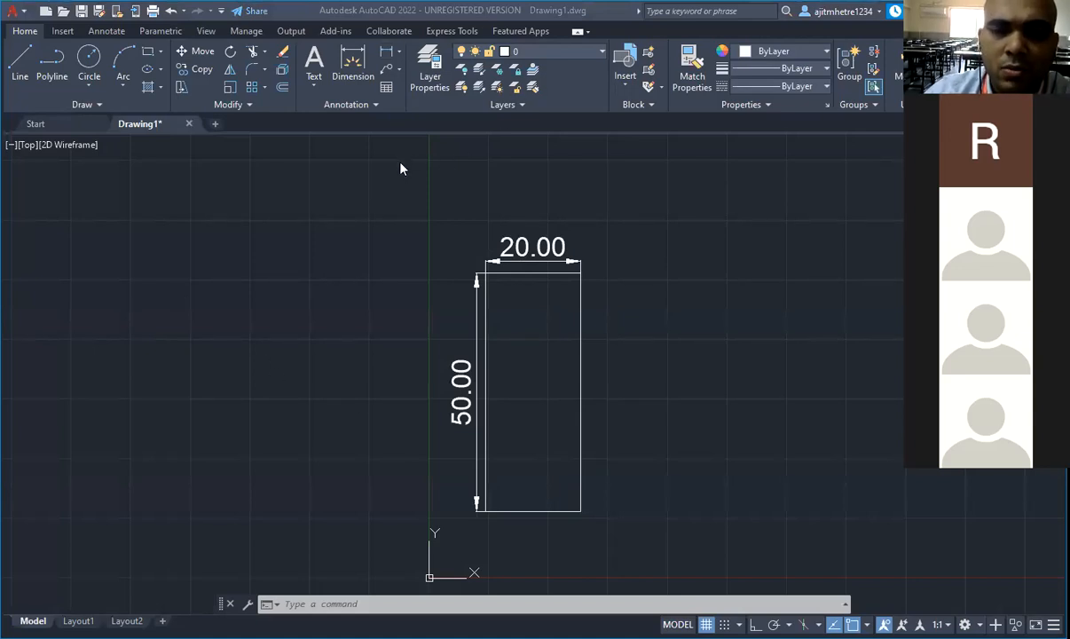
Step: Draw a second, wide rectangle freehand to the right of the dimensioned one
scroll(384, 346, "down", 3)
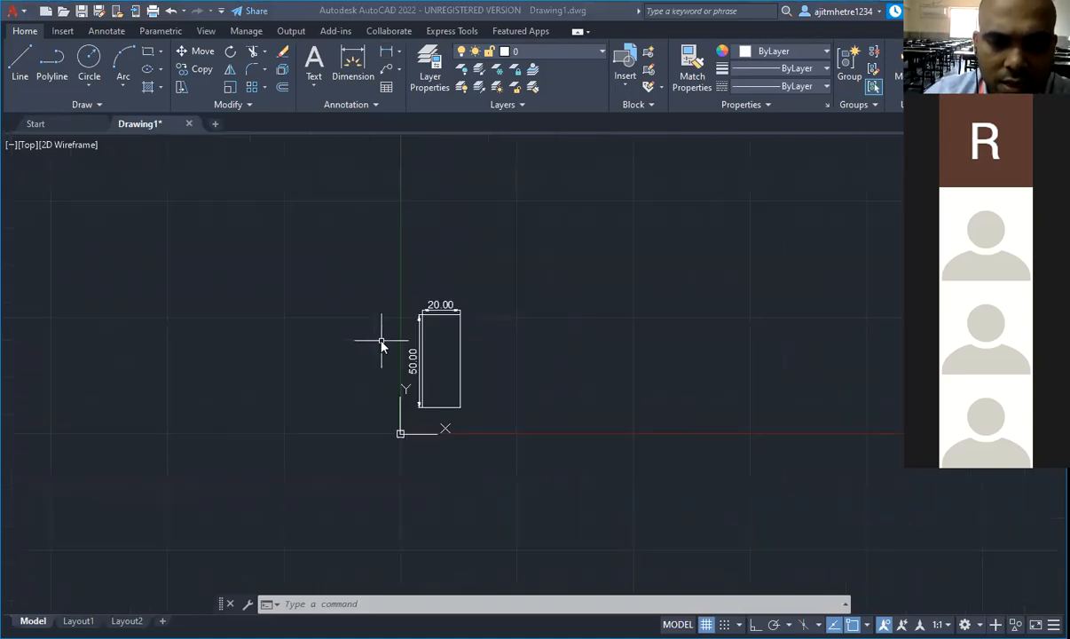
scroll(628, 392, "up", 2)
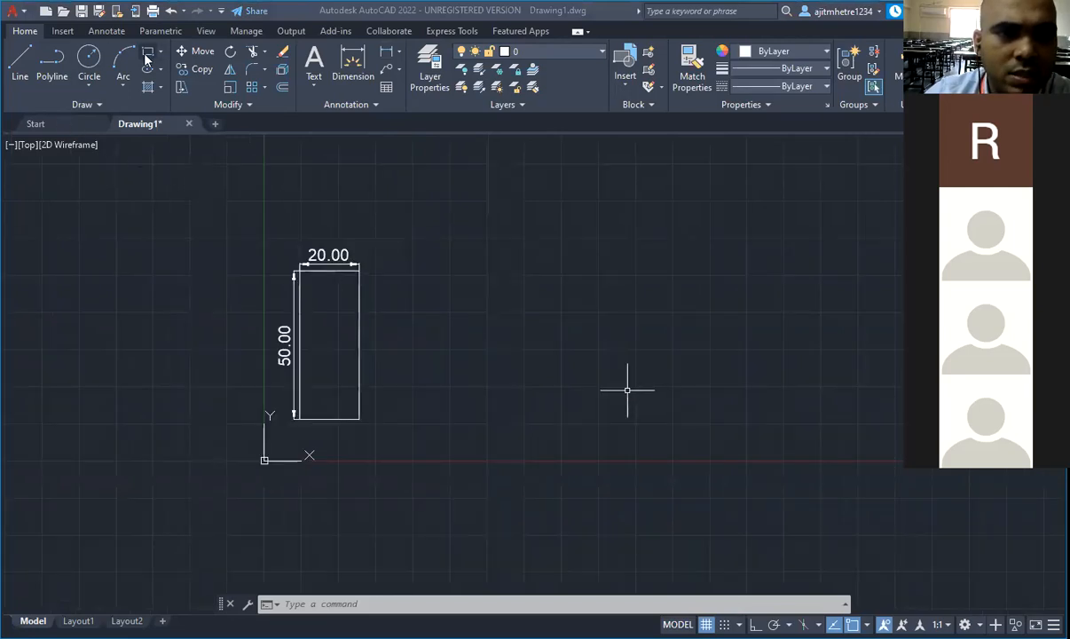
left_click(392, 293)
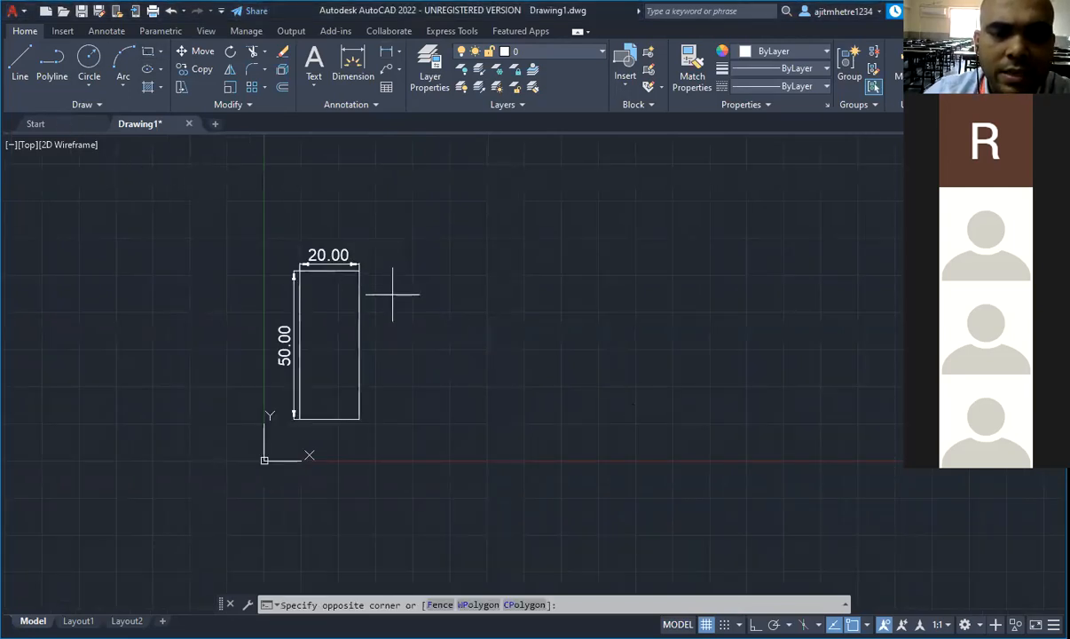
left_click(392, 294)
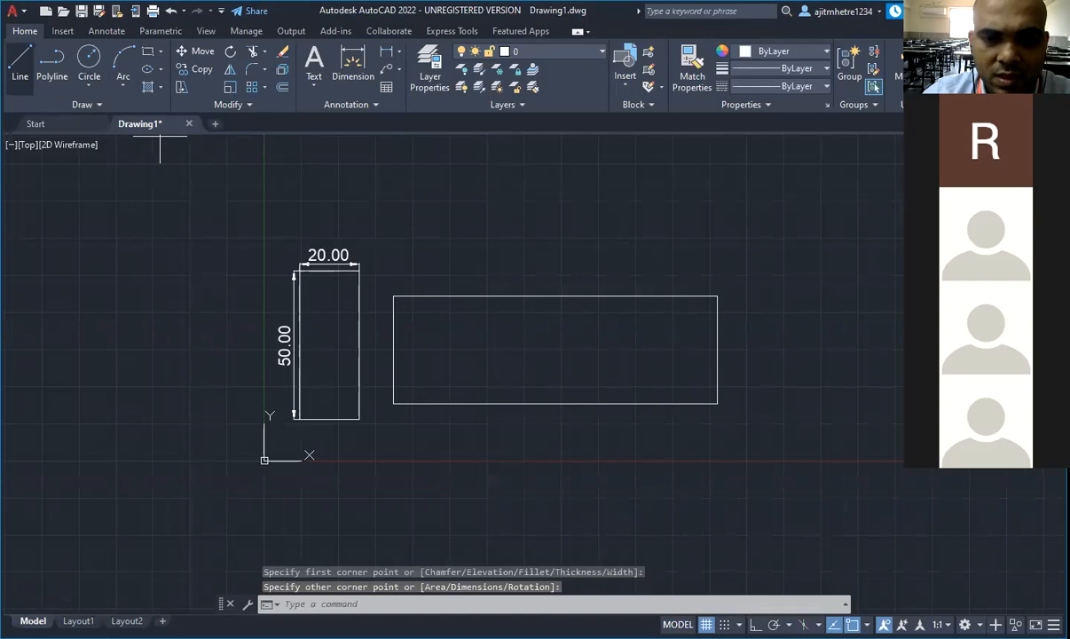
Step: Examine the snap points on the wide rectangle with the Line command and view the snap and grid settings
left_click(19, 64)
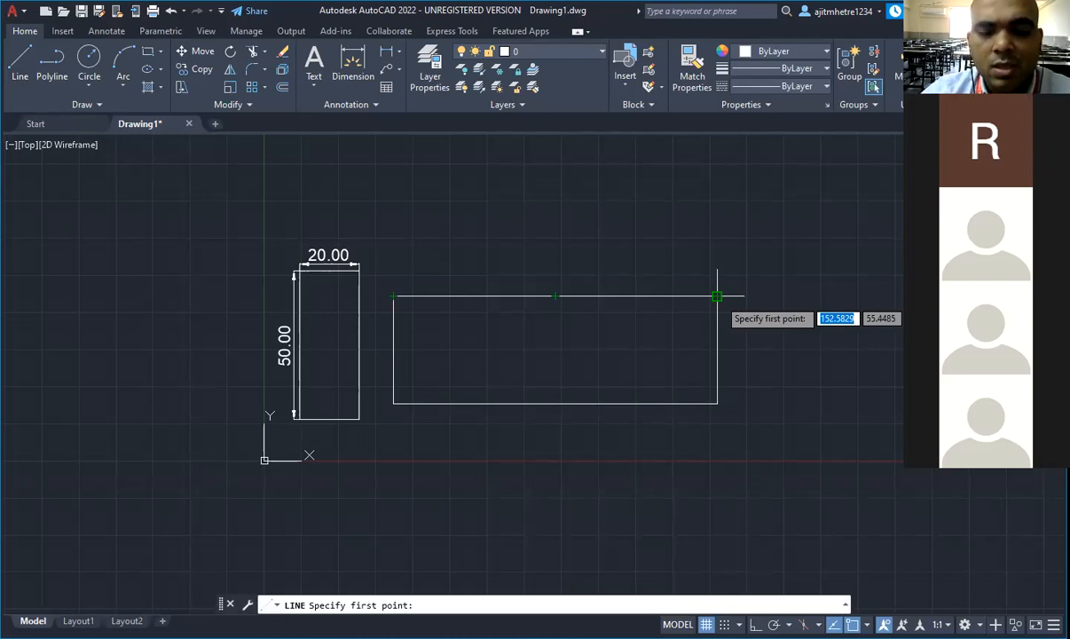
key("Escape")
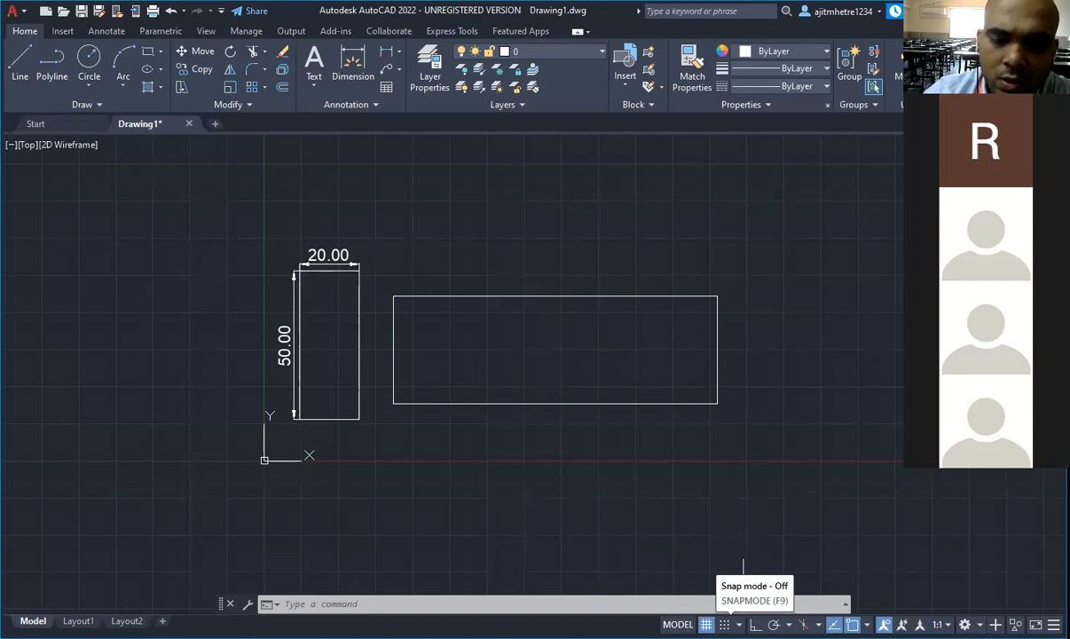
left_click(738, 624)
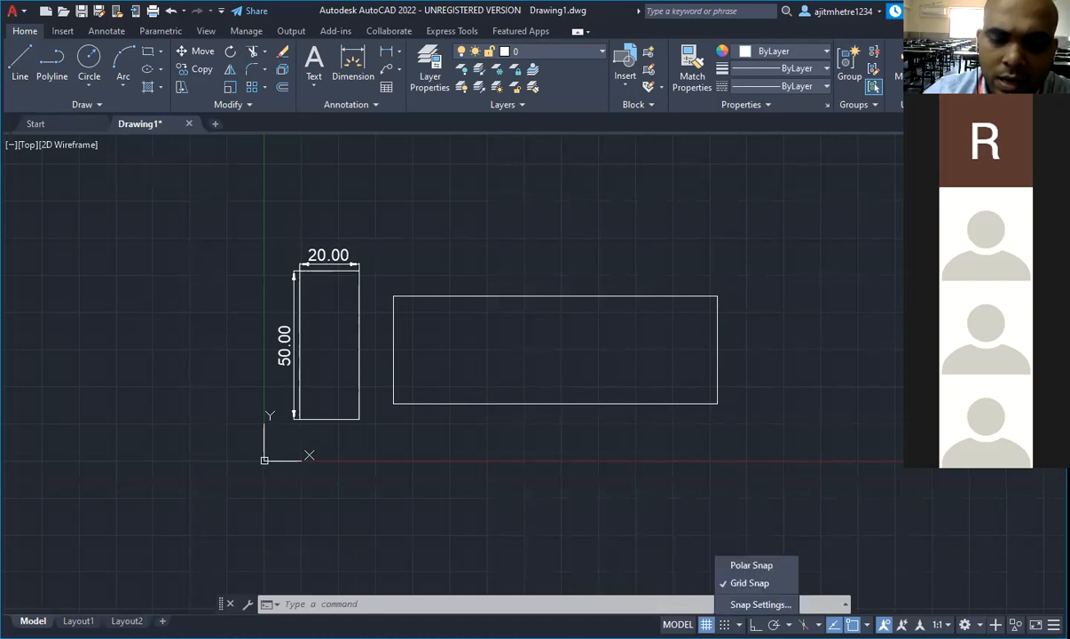
left_click(752, 604)
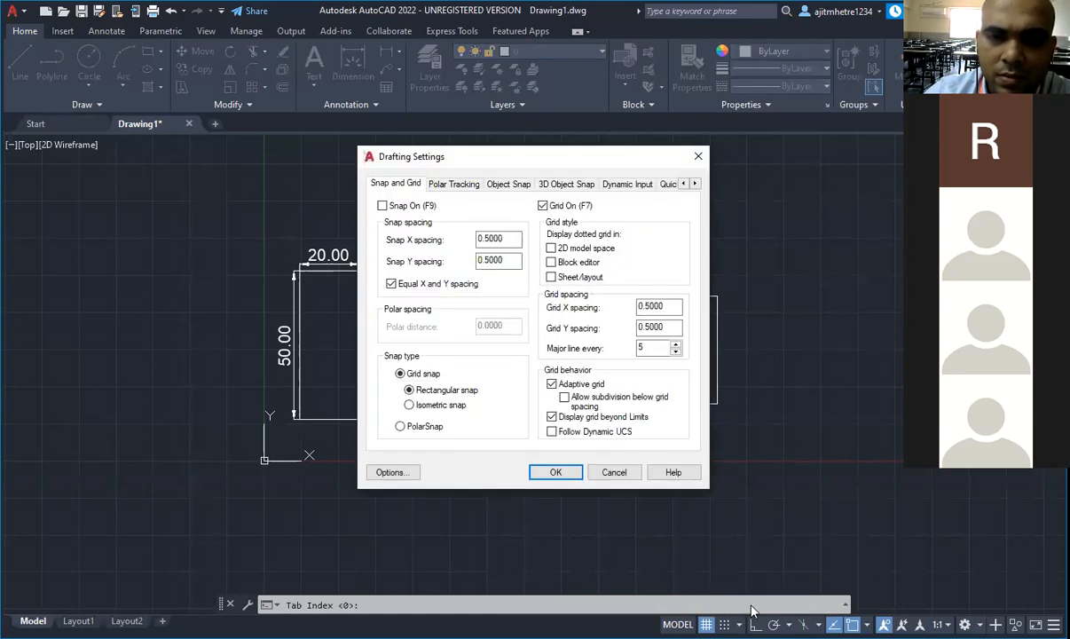
left_click(698, 156)
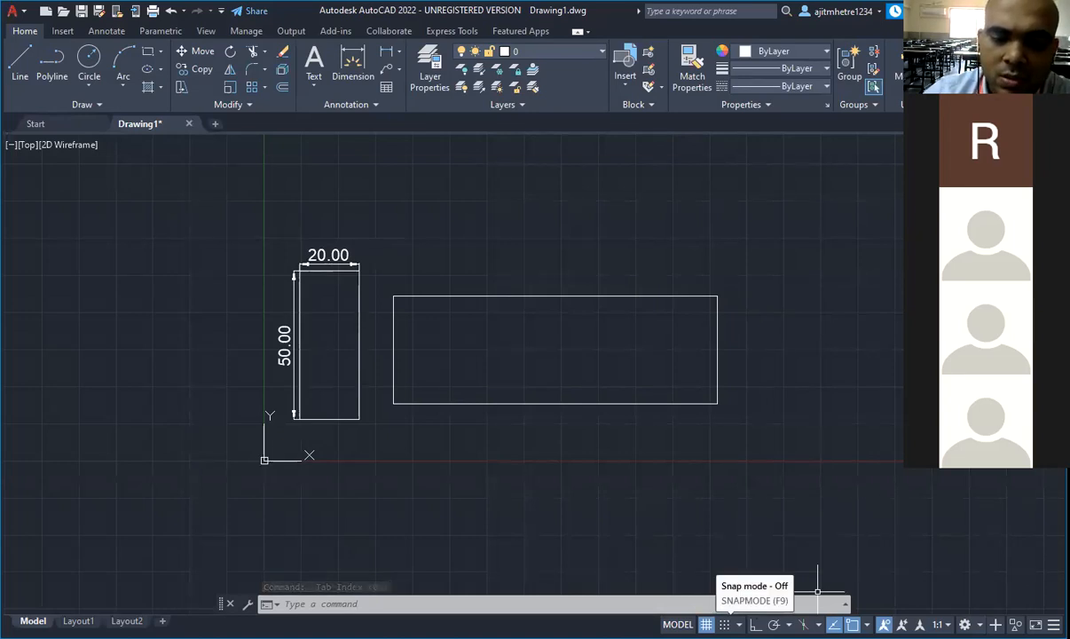
Step: Try to turn off object snap in the drafting settings
left_click(738, 624)
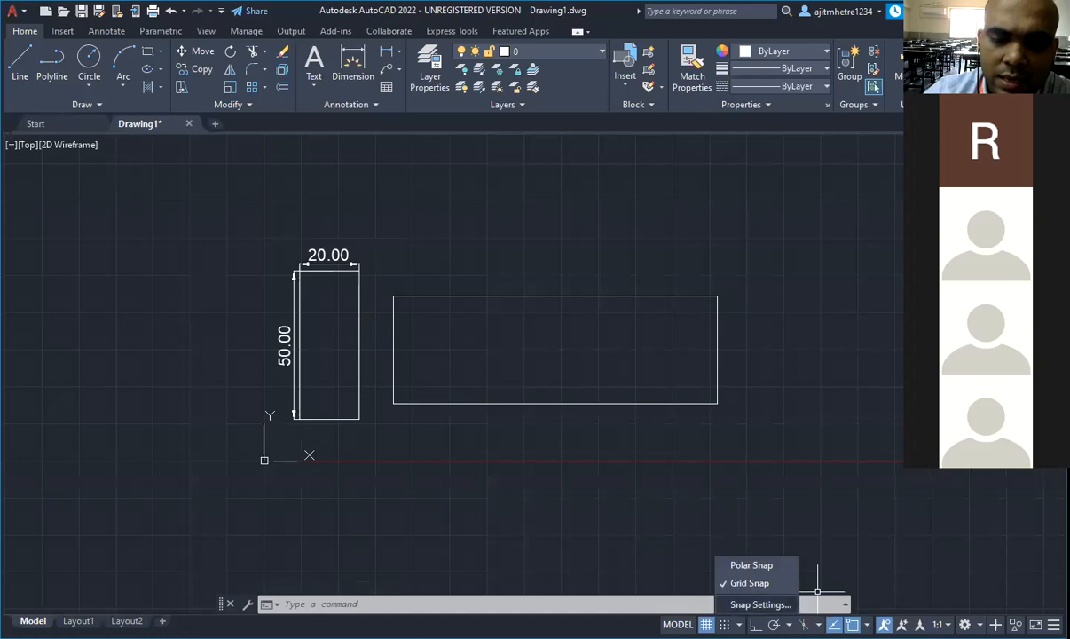
left_click(752, 606)
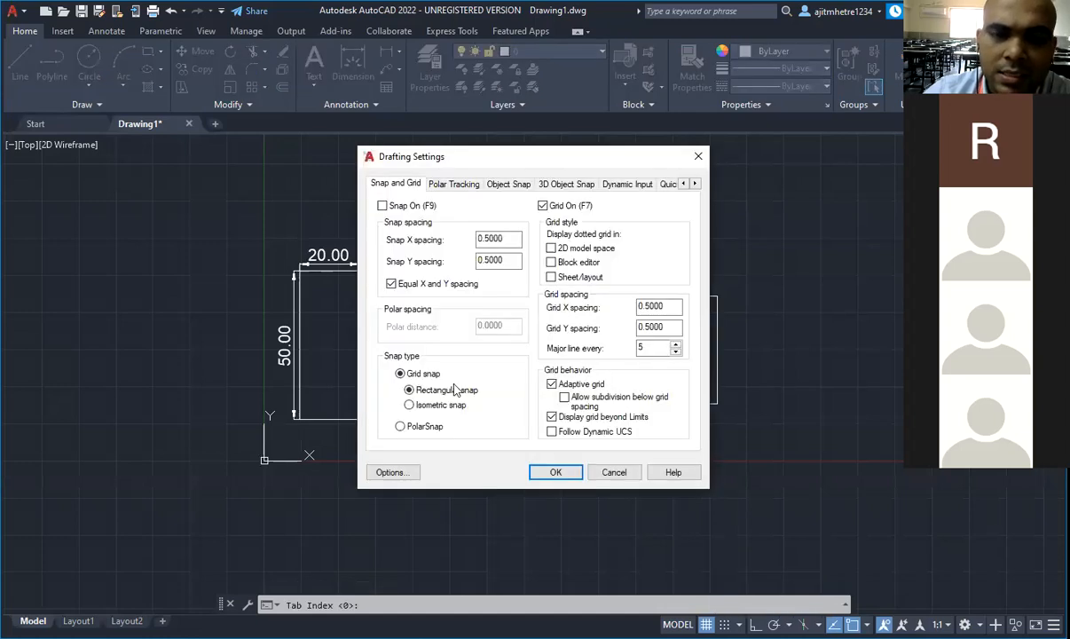
left_click(514, 187)
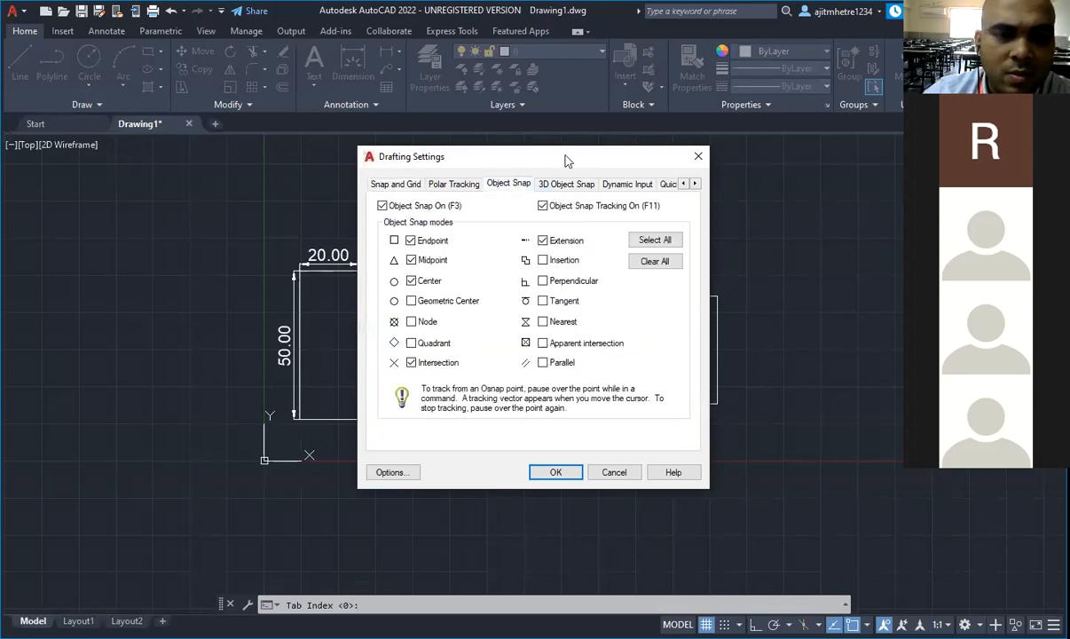
left_click_drag(567, 161, 231, 167)
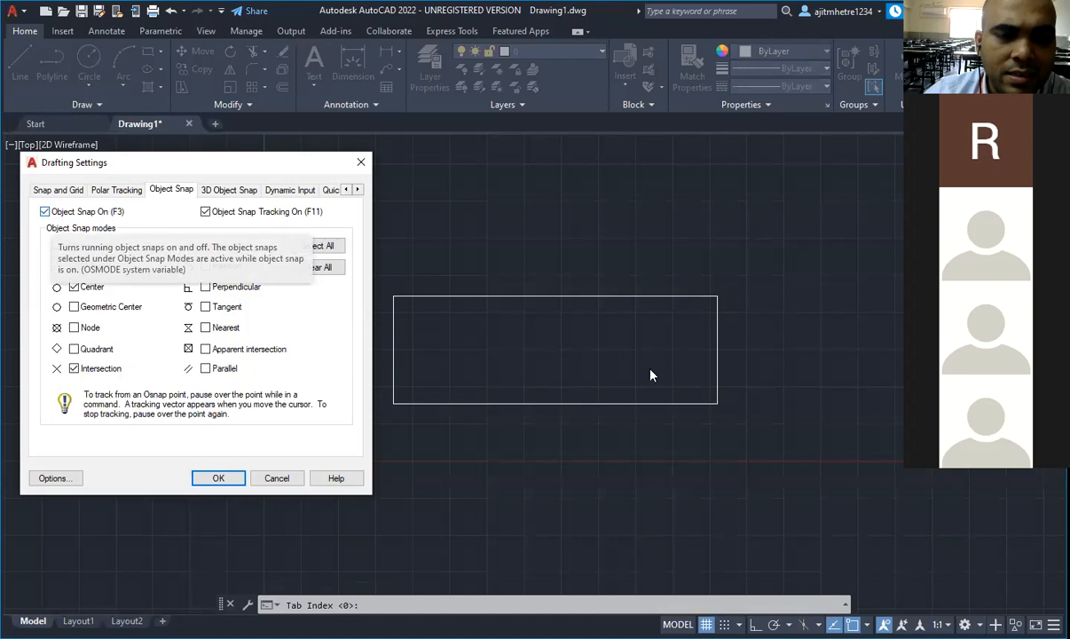
left_click(44, 212)
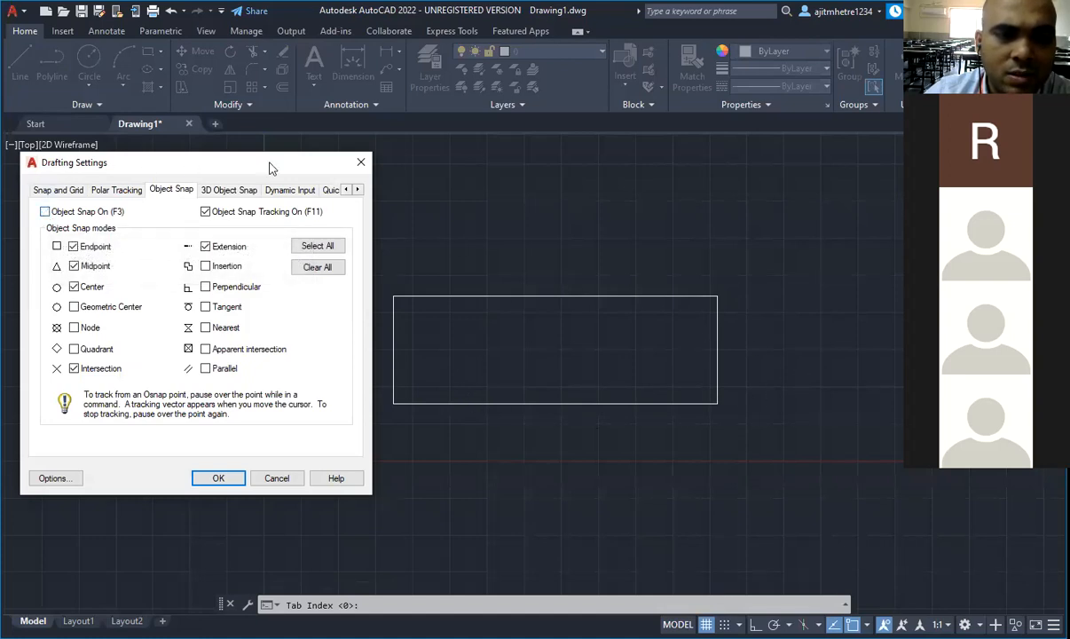
left_click(361, 164)
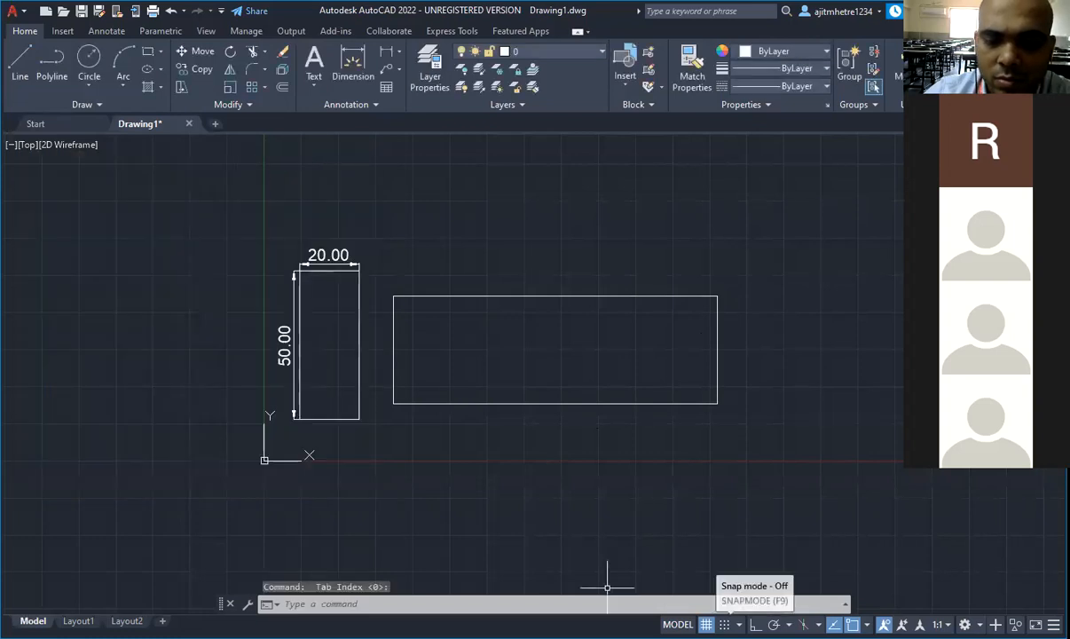
Step: Turn off object snap in the drafting settings and apply the change
left_click(738, 625)
left_click(748, 604)
left_click(509, 184)
left_click(381, 206)
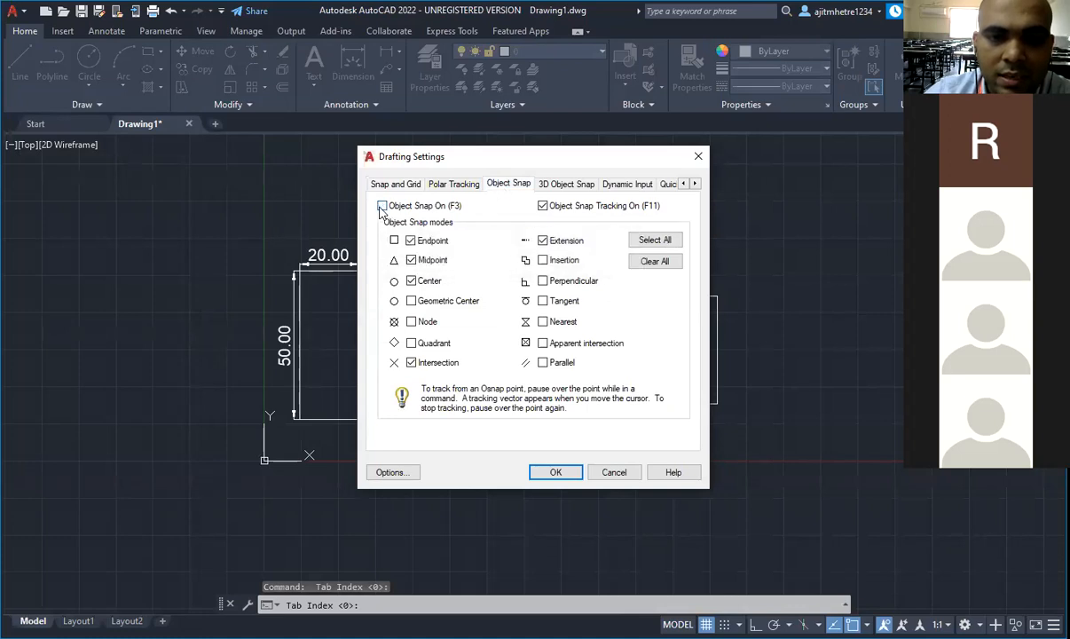
left_click(556, 471)
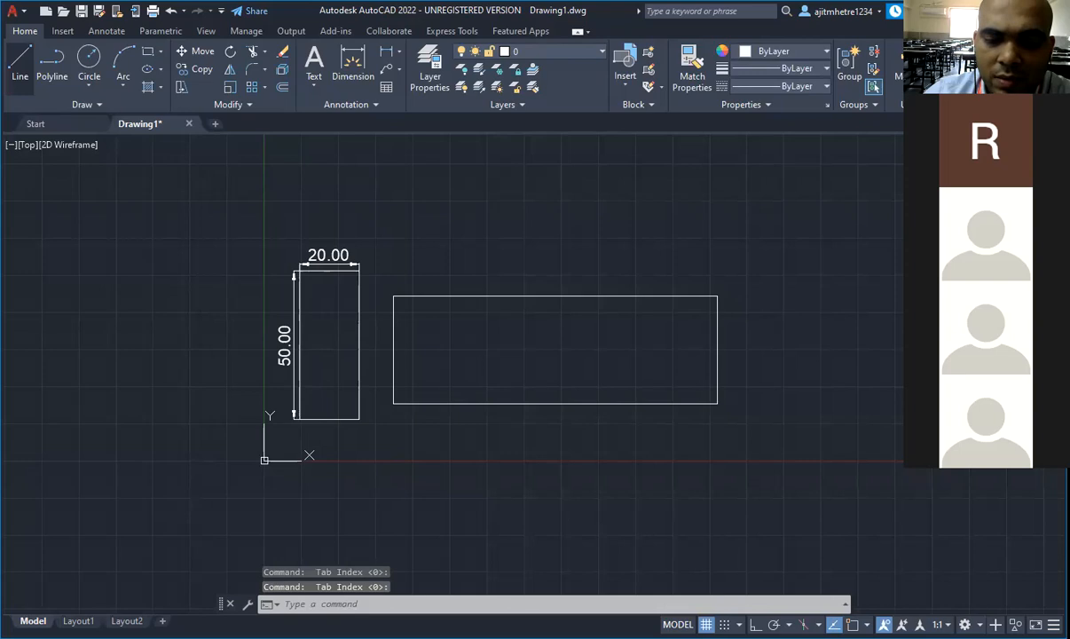
Step: Turn object snap back on in the drafting settings and restart the Line command to check snapping on the wide rectangle
type("l")
key("Return")
left_click(739, 624)
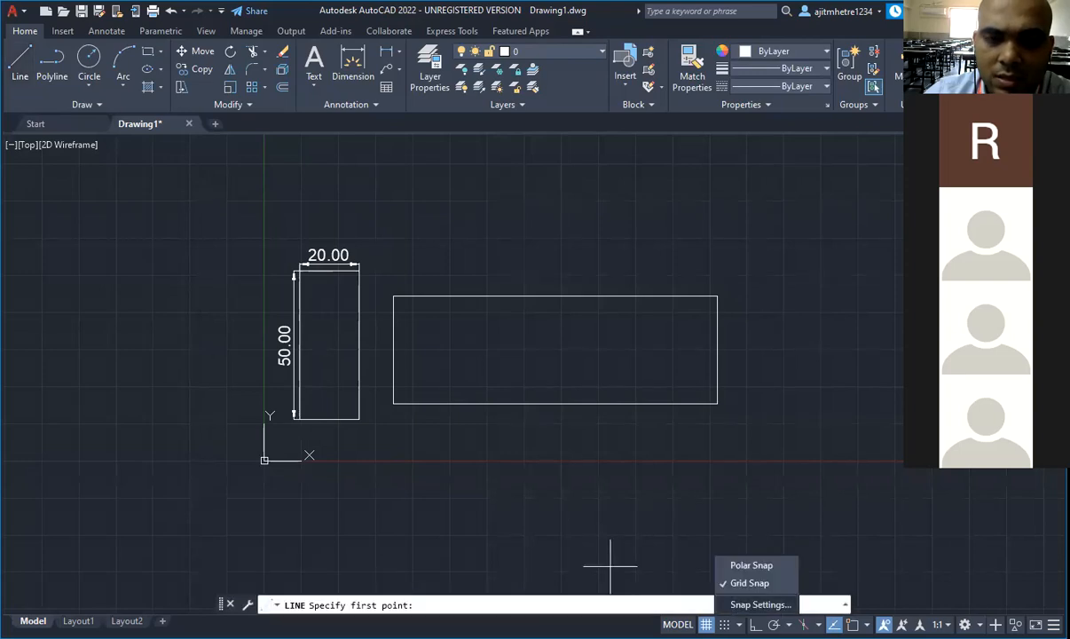
left_click(760, 604)
left_click(507, 184)
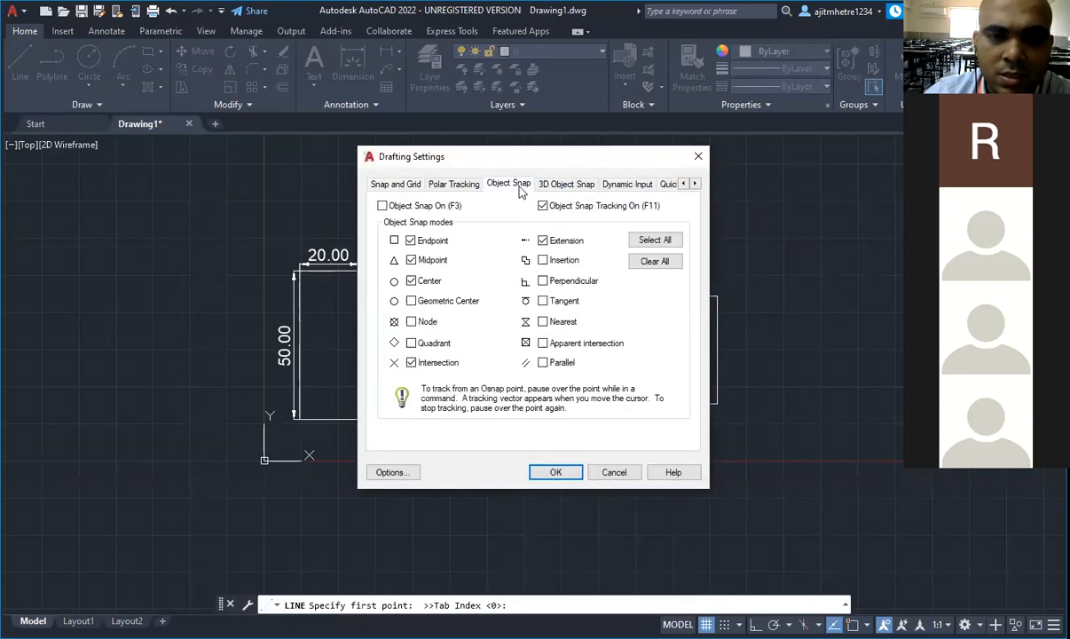
left_click(421, 207)
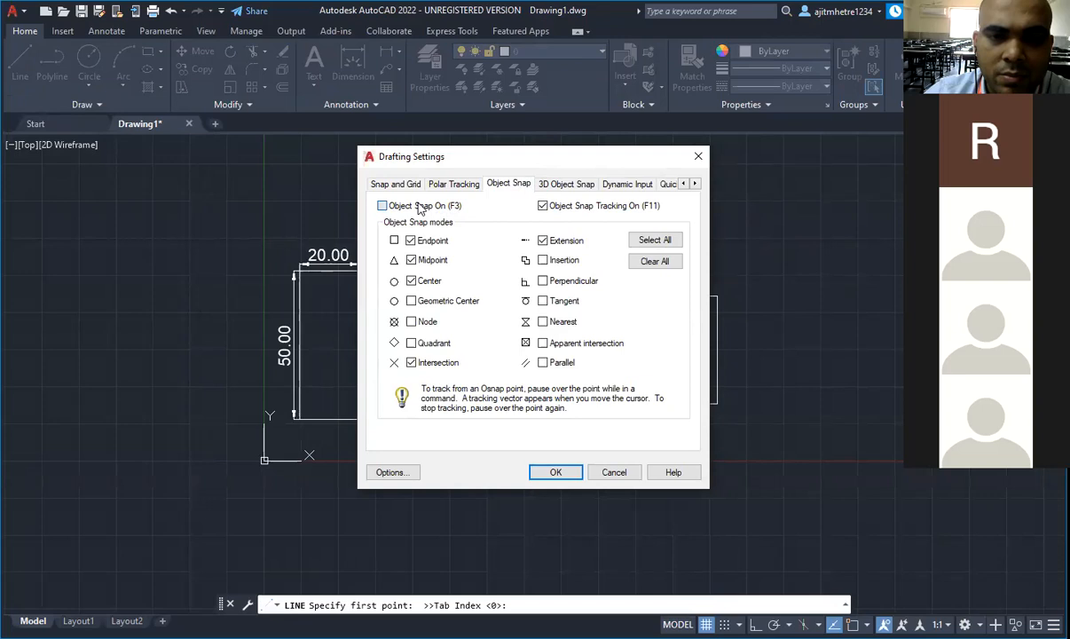
left_click(555, 472)
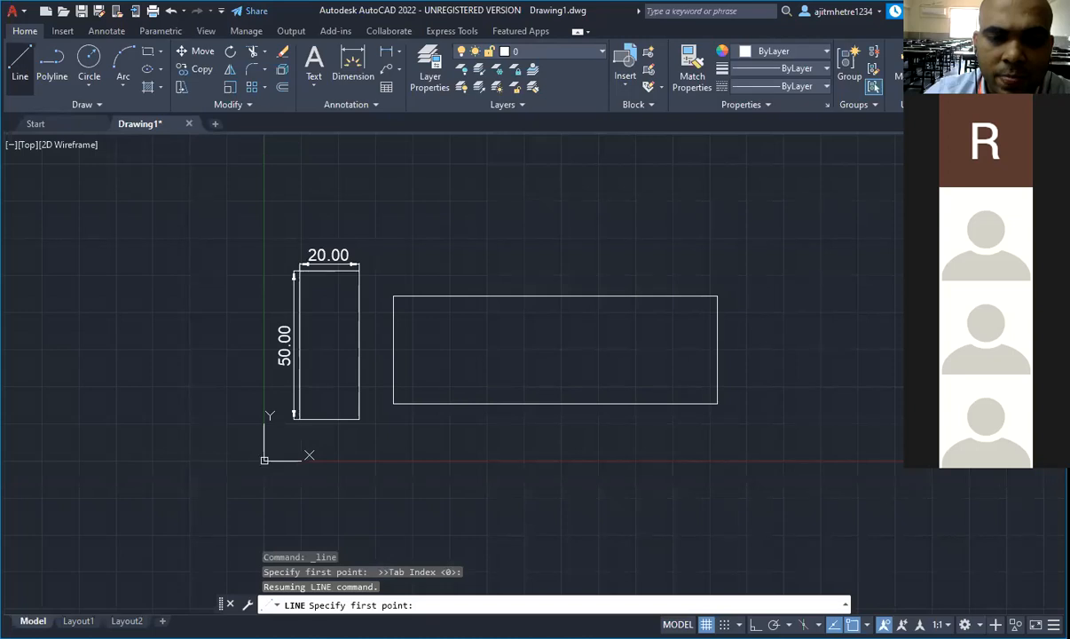
left_click(19, 64)
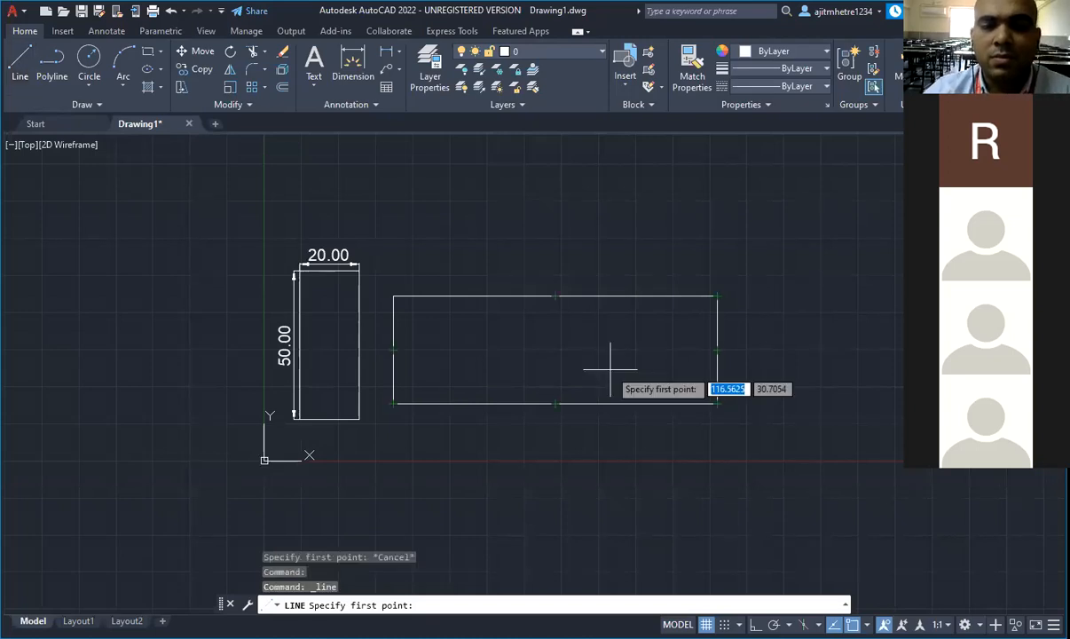
Step: Cancel the Line command and erase both rectangles together with the dimensions
key("Escape")
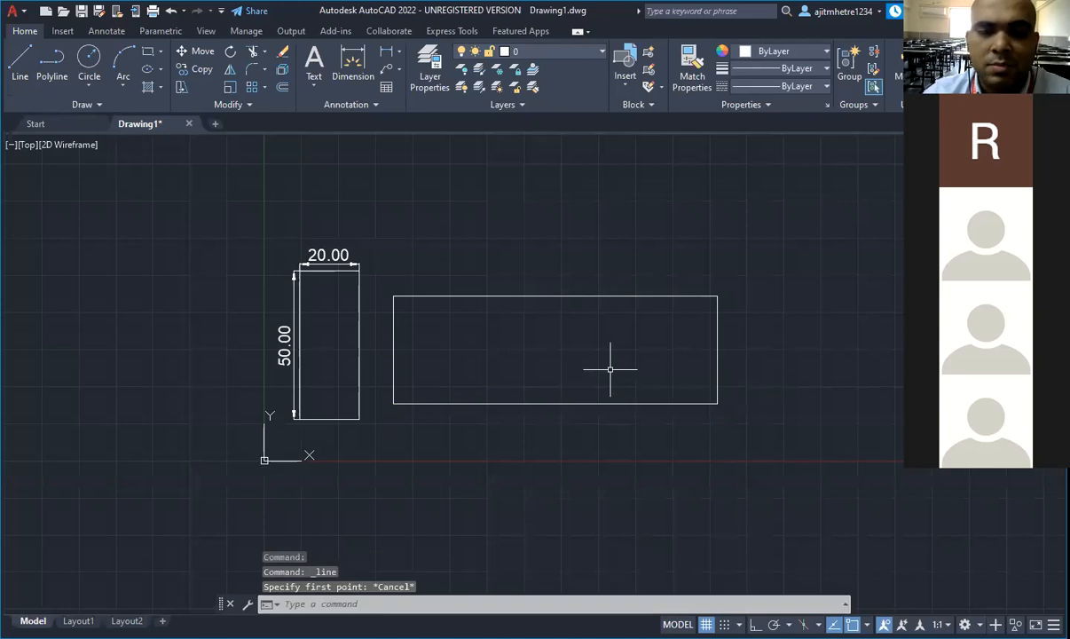
key("Escape")
key("Escape")
key("Escape")
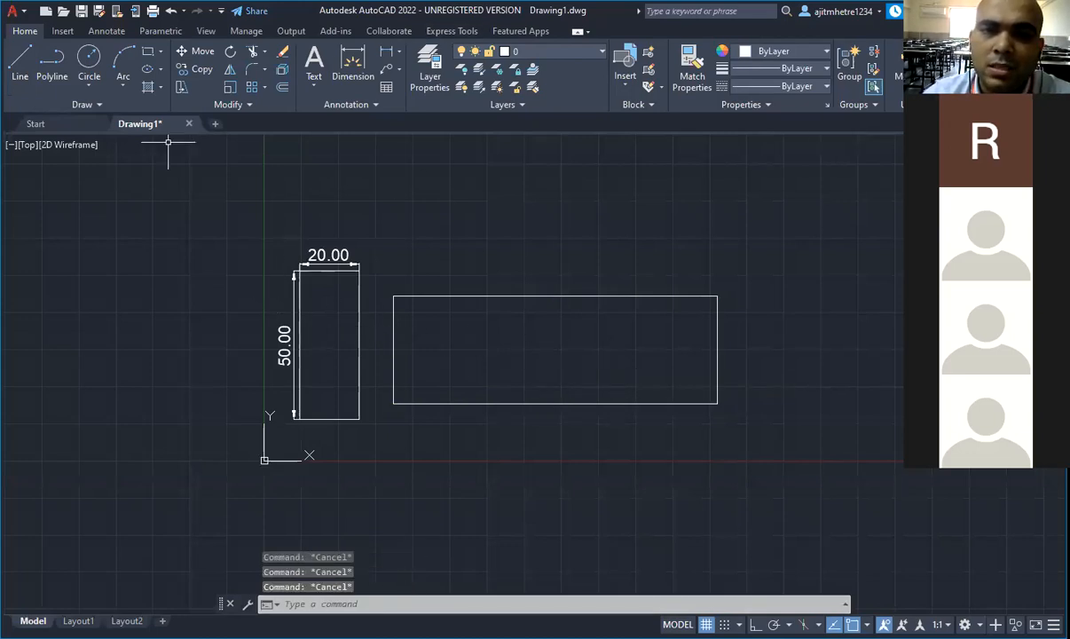
left_click(227, 216)
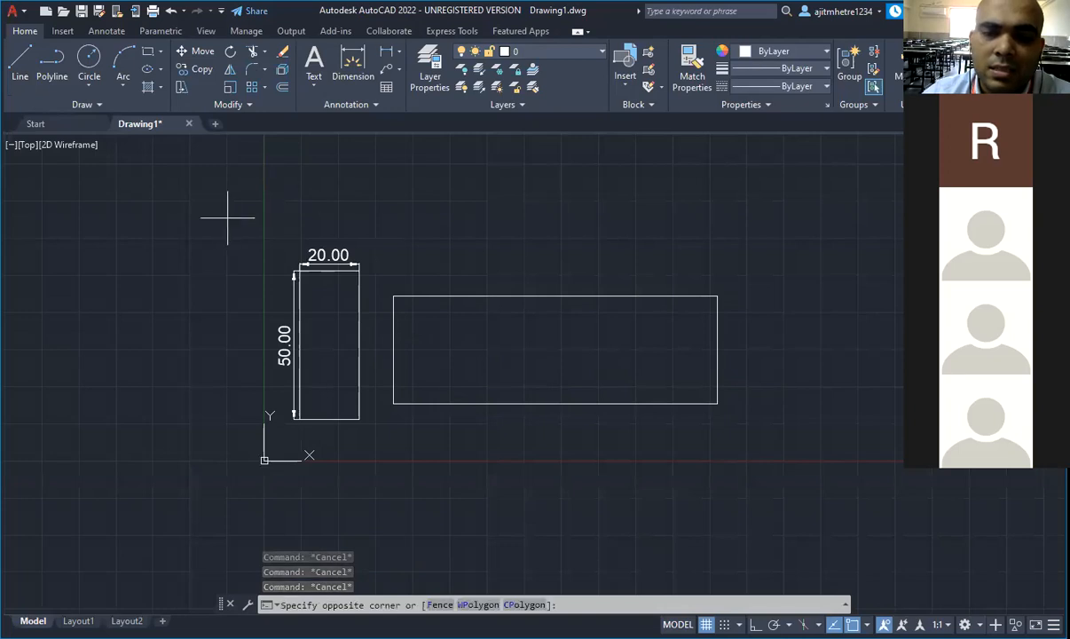
left_click(781, 471)
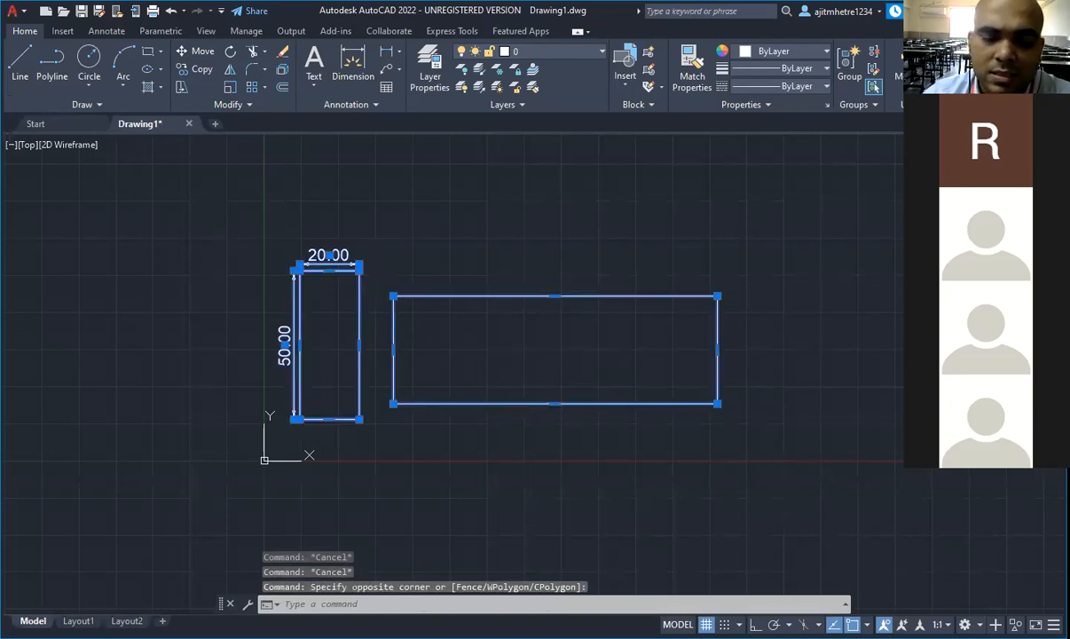
key("Delete")
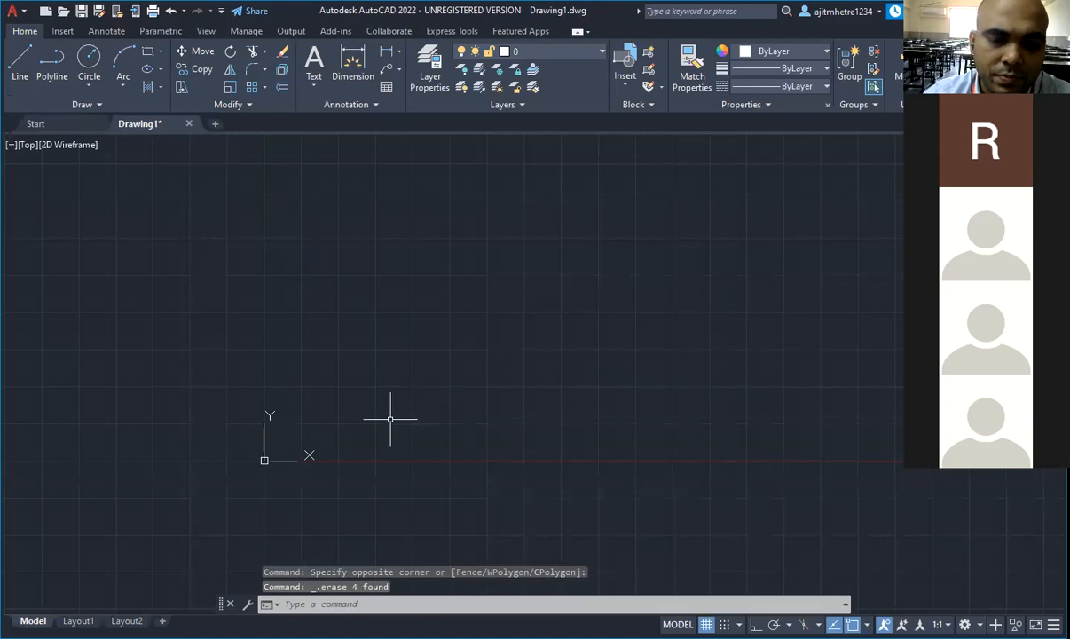
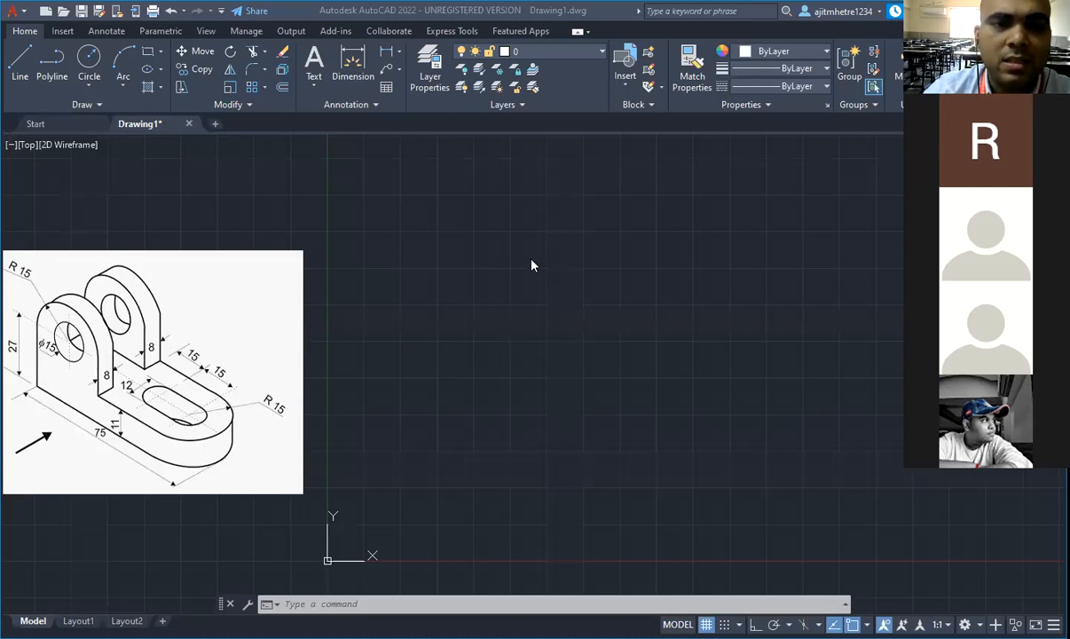
left_click(313, 87)
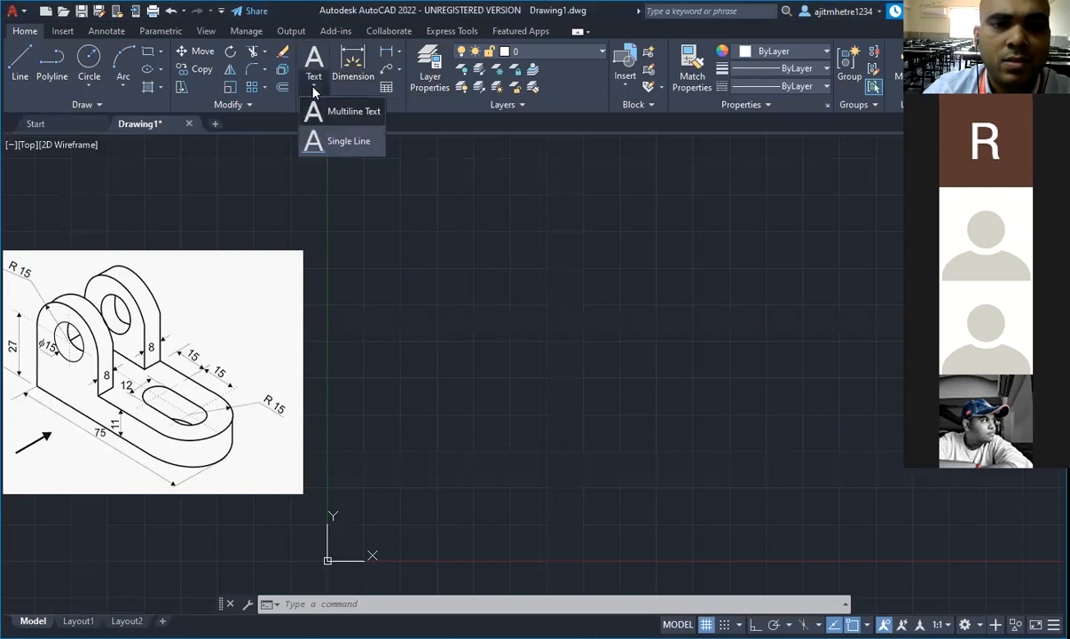
left_click(339, 119)
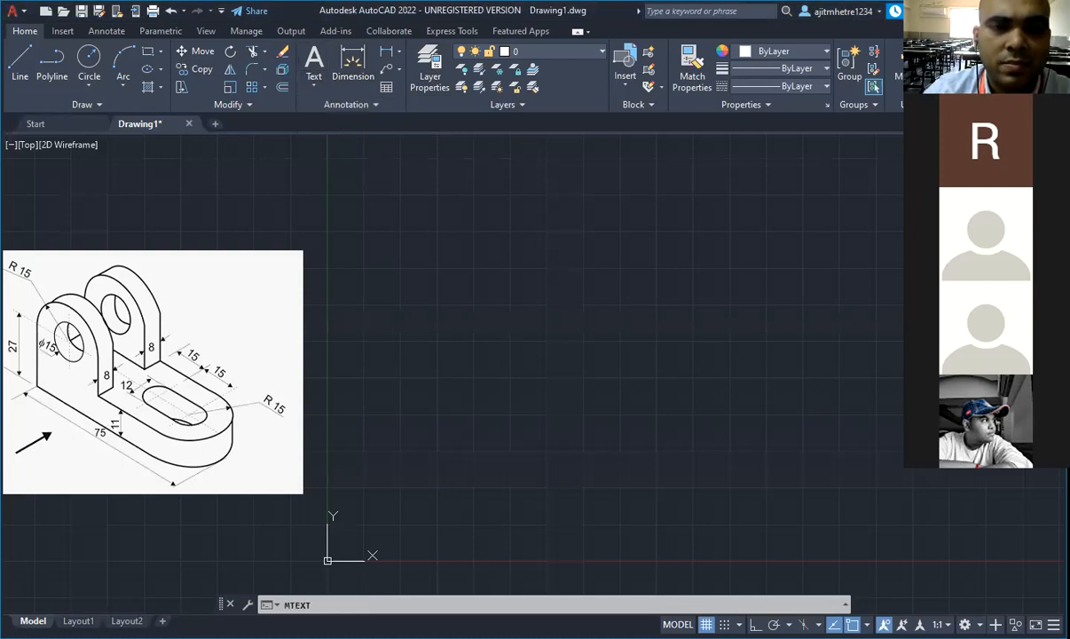
left_click(334, 143)
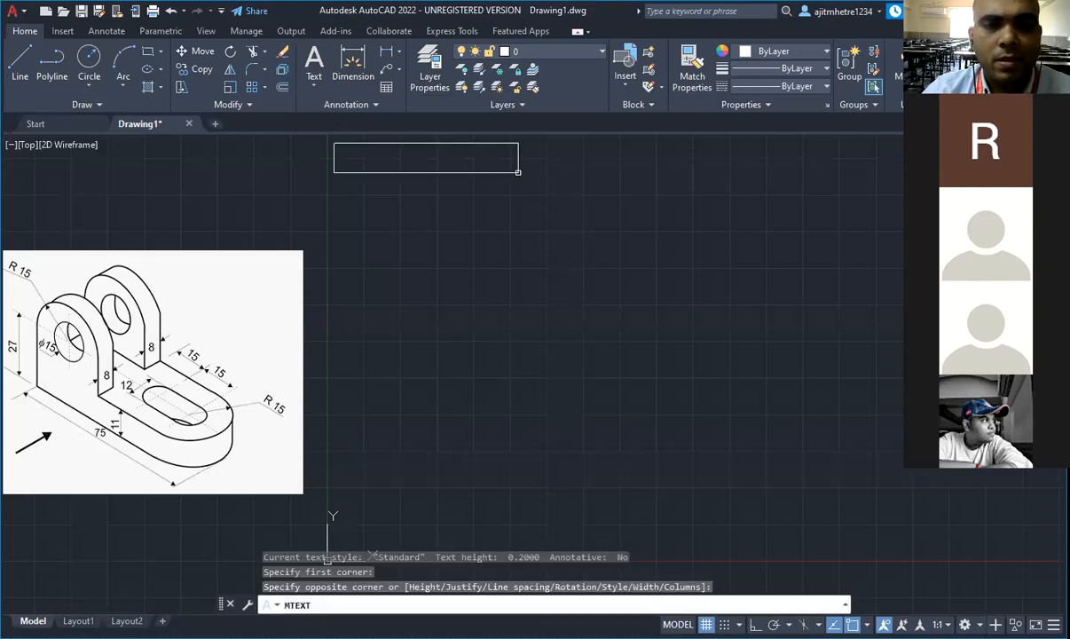
left_click(518, 173)
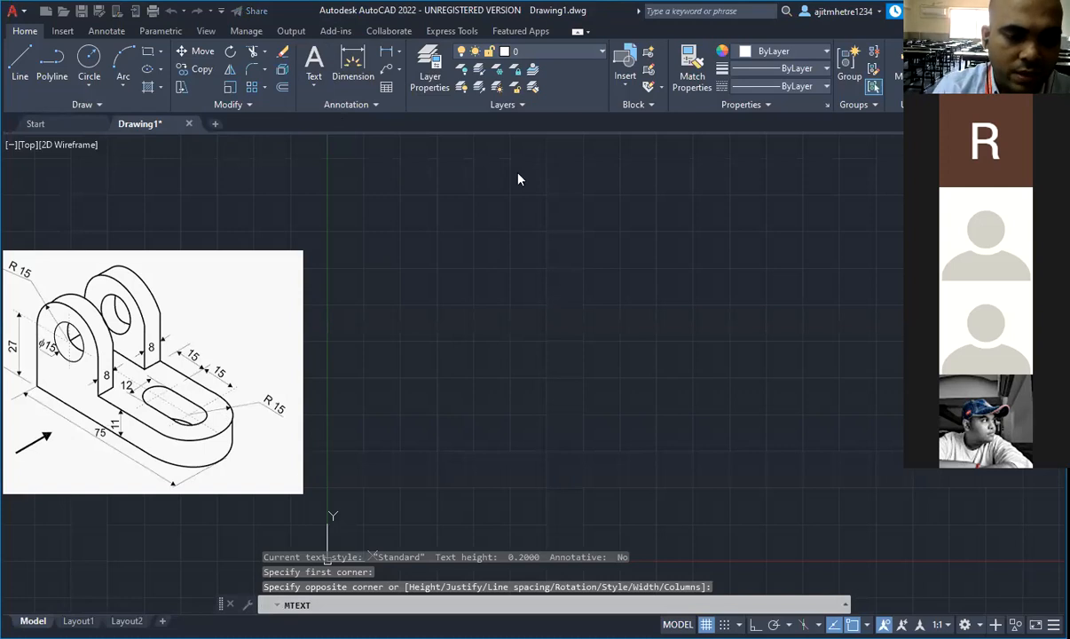
type("LENGTH")
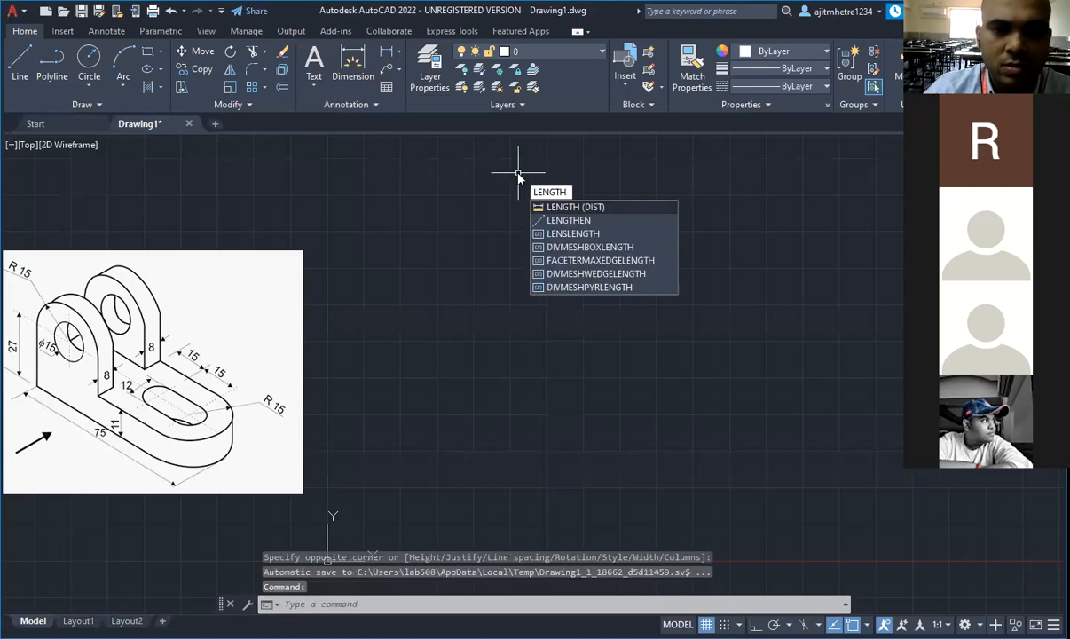
key("Escape")
key("Escape")
key("Escape")
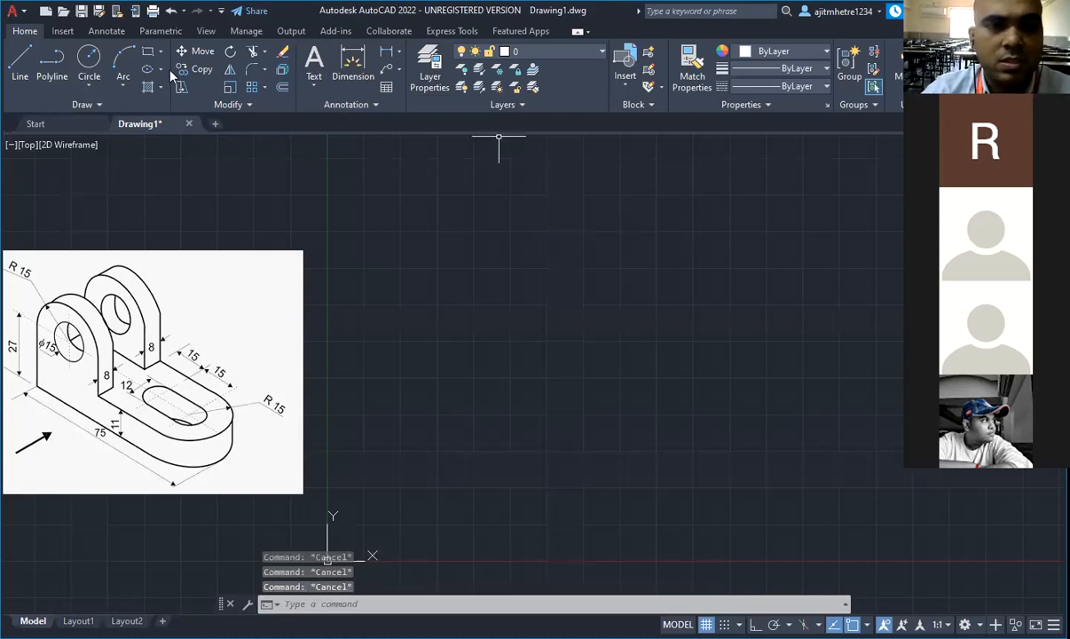
Step: Add multiline text near the top of the Y axis with the lines "Length =", "Width =" and "Height ="
left_click(316, 86)
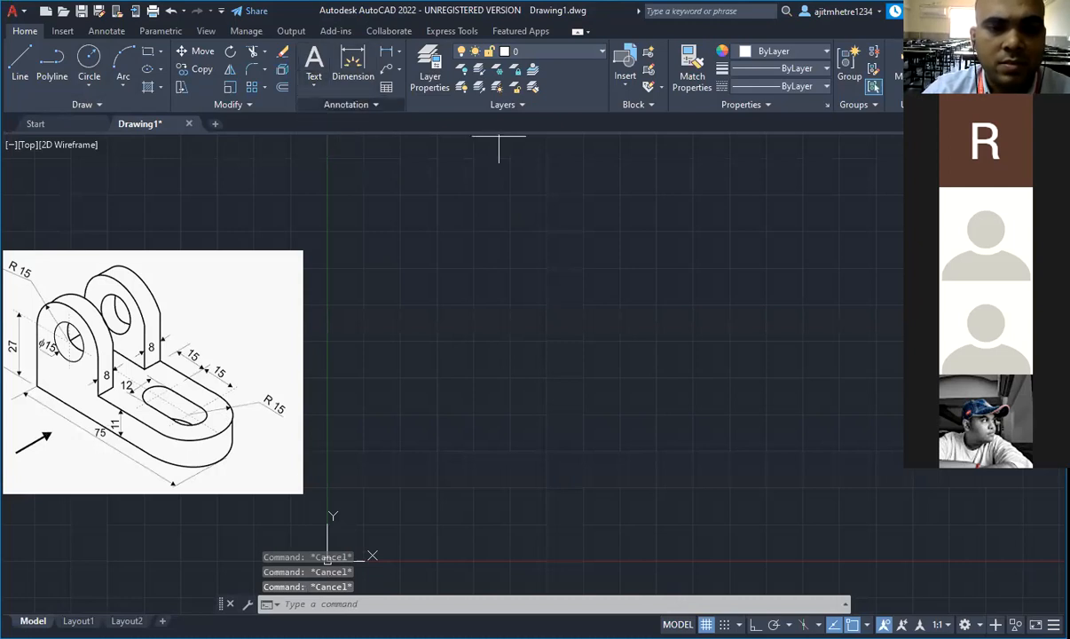
left_click(341, 156)
left_click(367, 170)
type("Length")
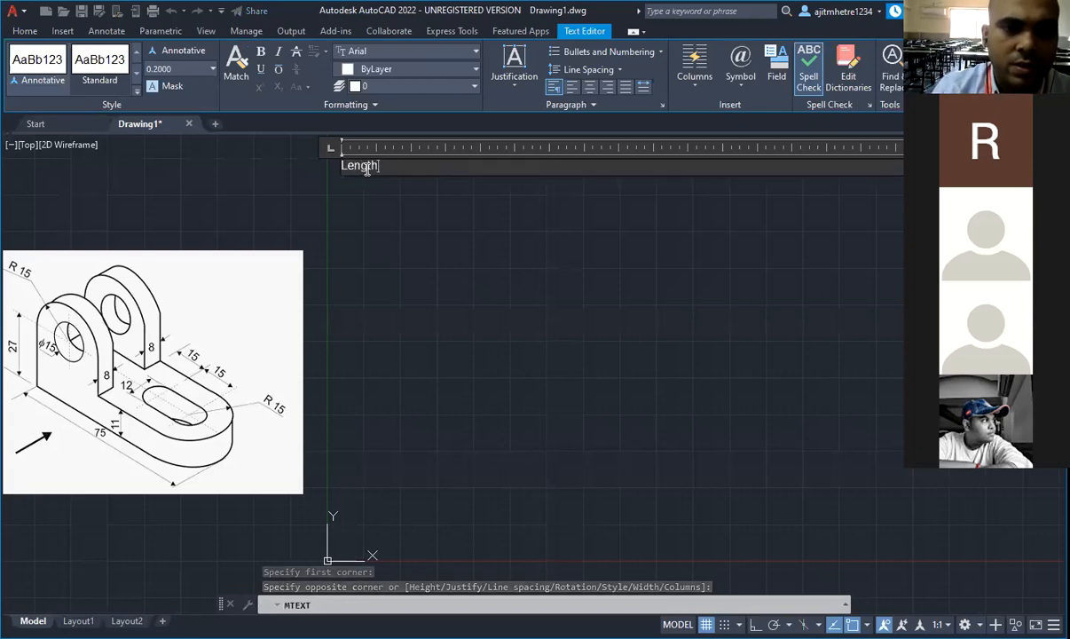
type(" =")
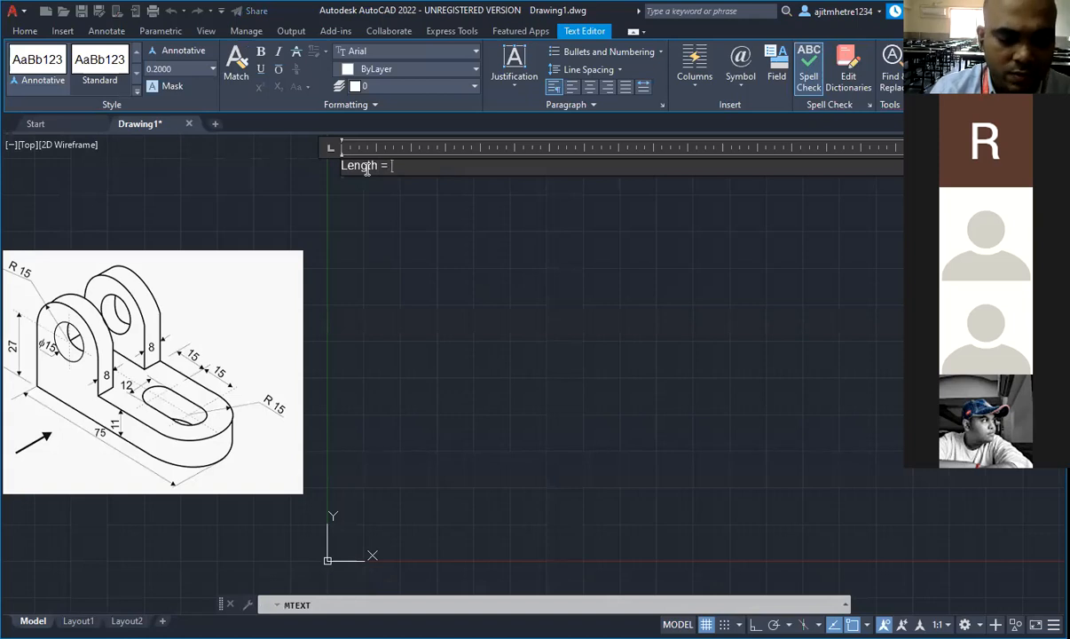
key("Return")
type("Width")
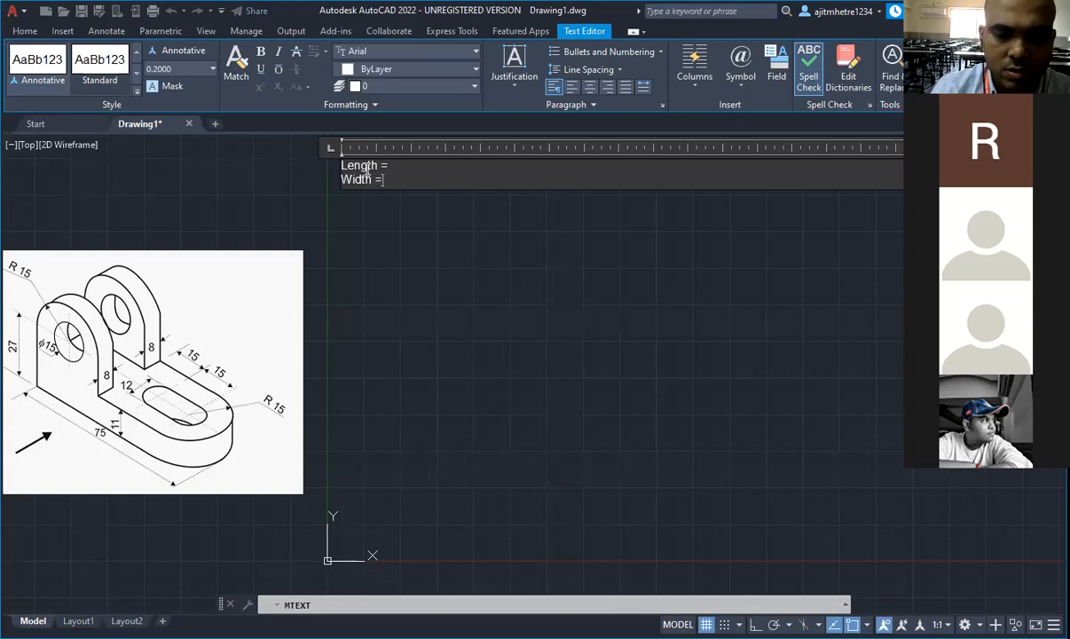
type("=")
key("Return")
type("D")
key("BackSpace")
type("Height")
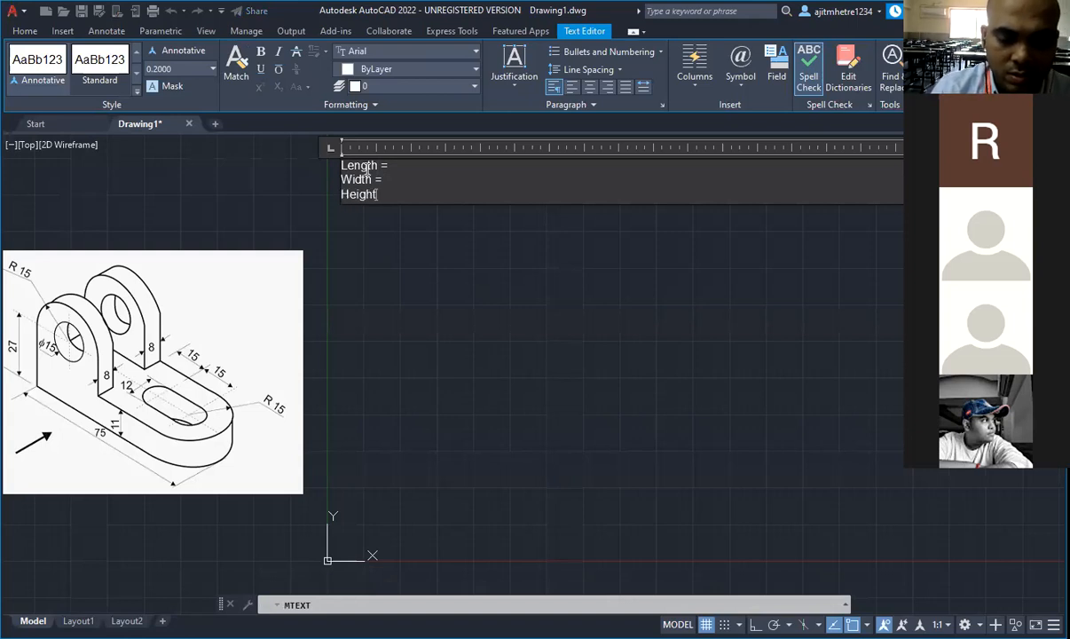
type(" =")
Step: Complete the text lines with length 75, width 30 and height 27+15 = 42, and finish the text
left_click(399, 168)
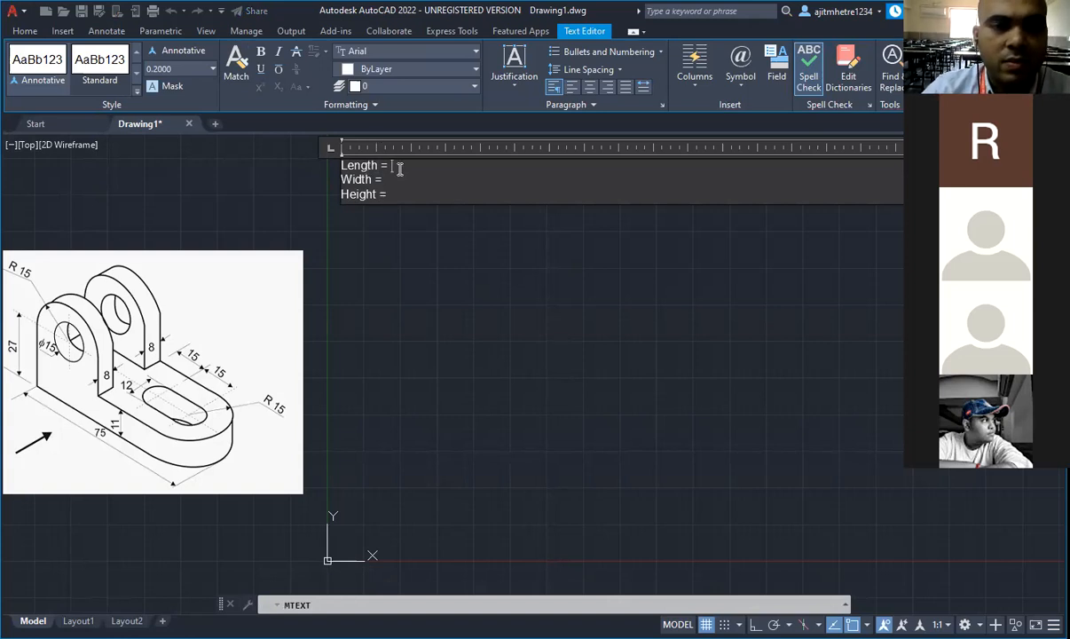
type("75")
left_click(399, 181)
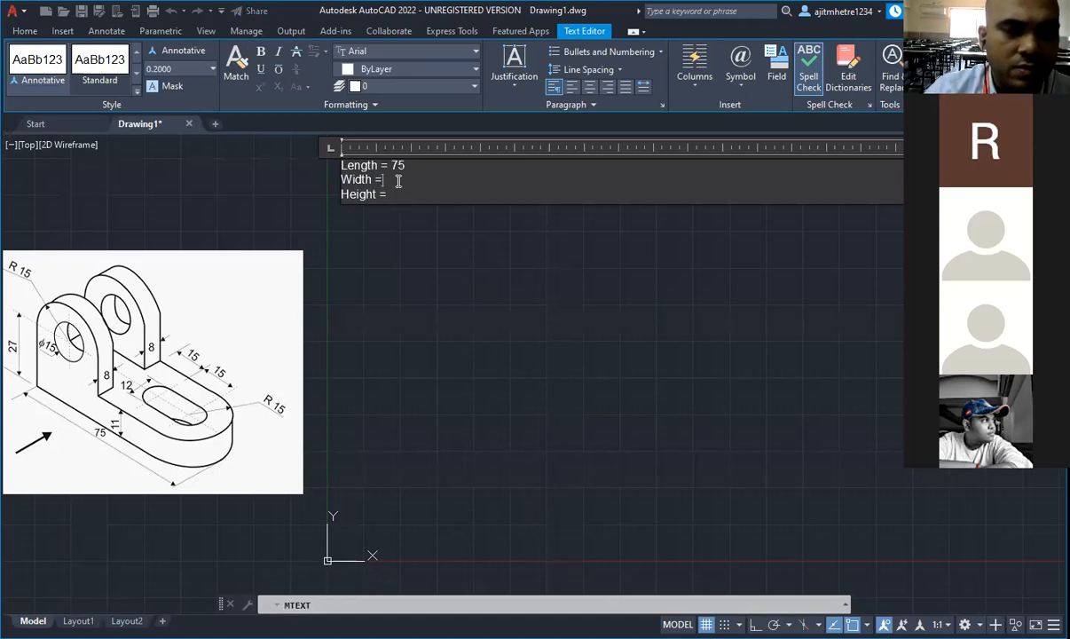
type("30")
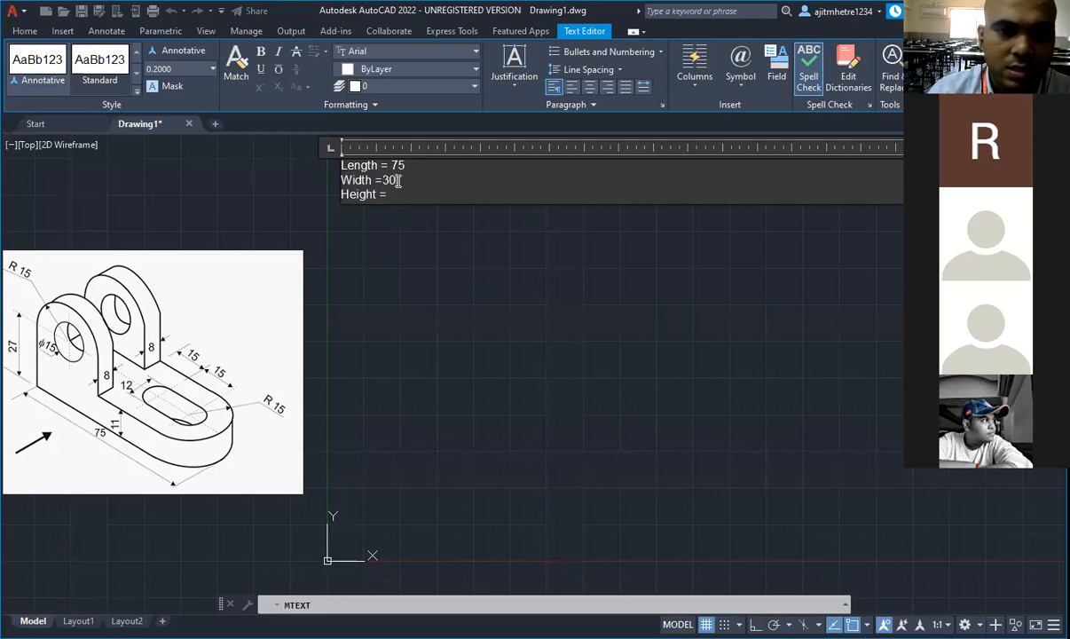
left_click(382, 180)
type("=")
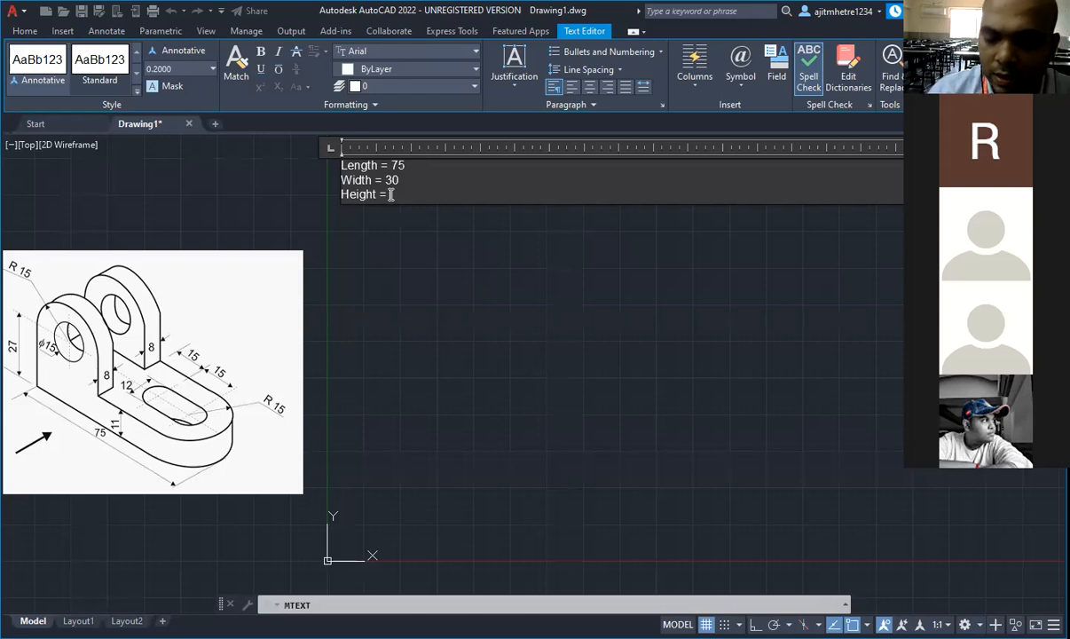
type(" 27+15")
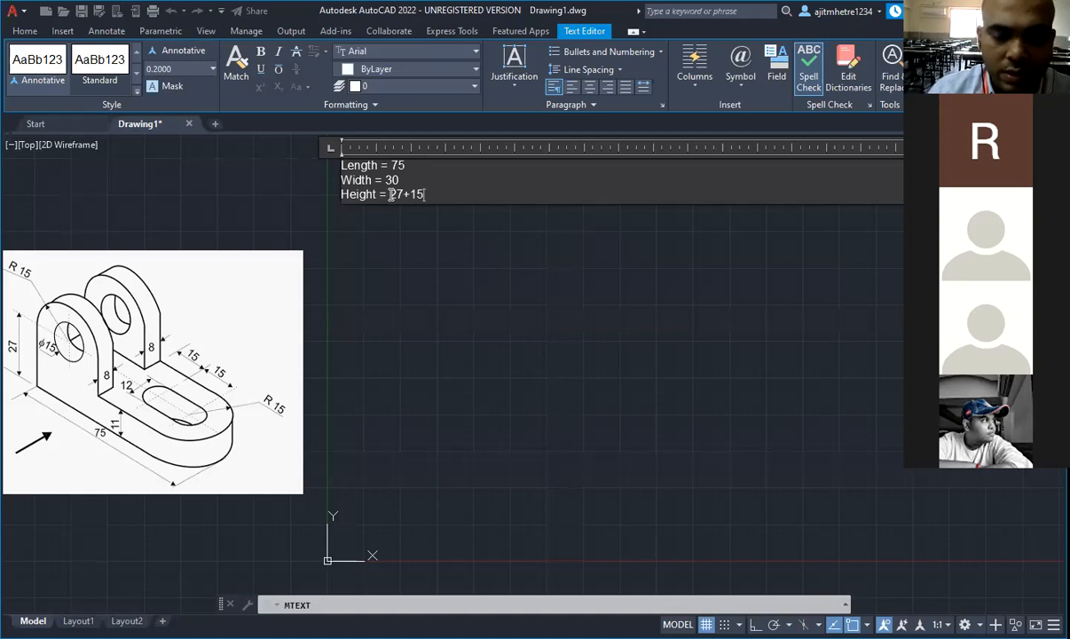
type(" = 42")
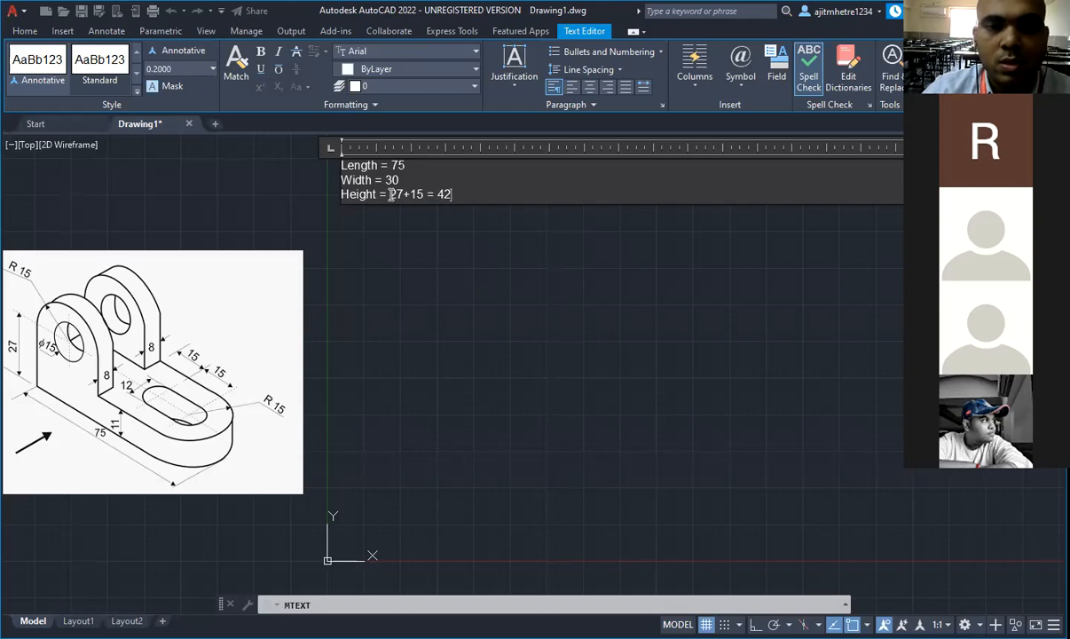
left_click(444, 235)
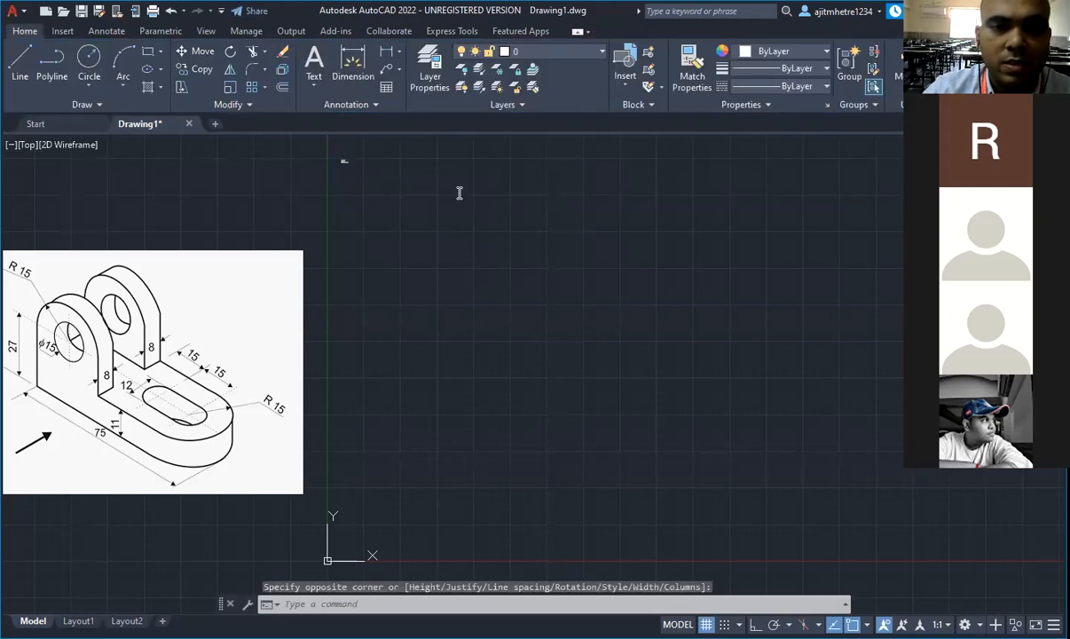
Step: Set the text height of the length, width and height note to 4
double_click(343, 162)
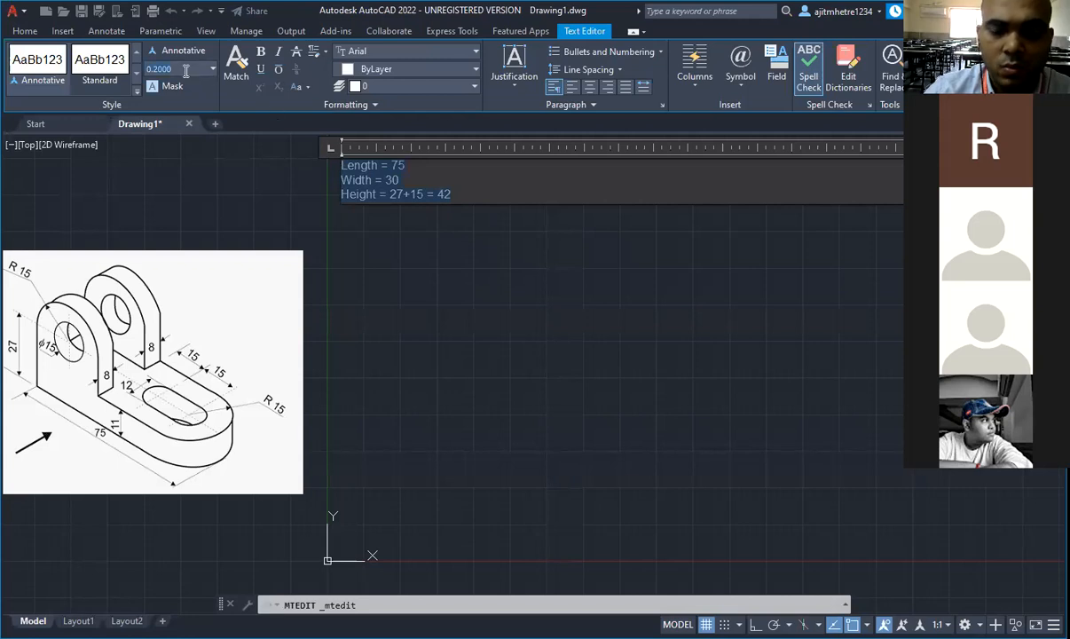
type("4")
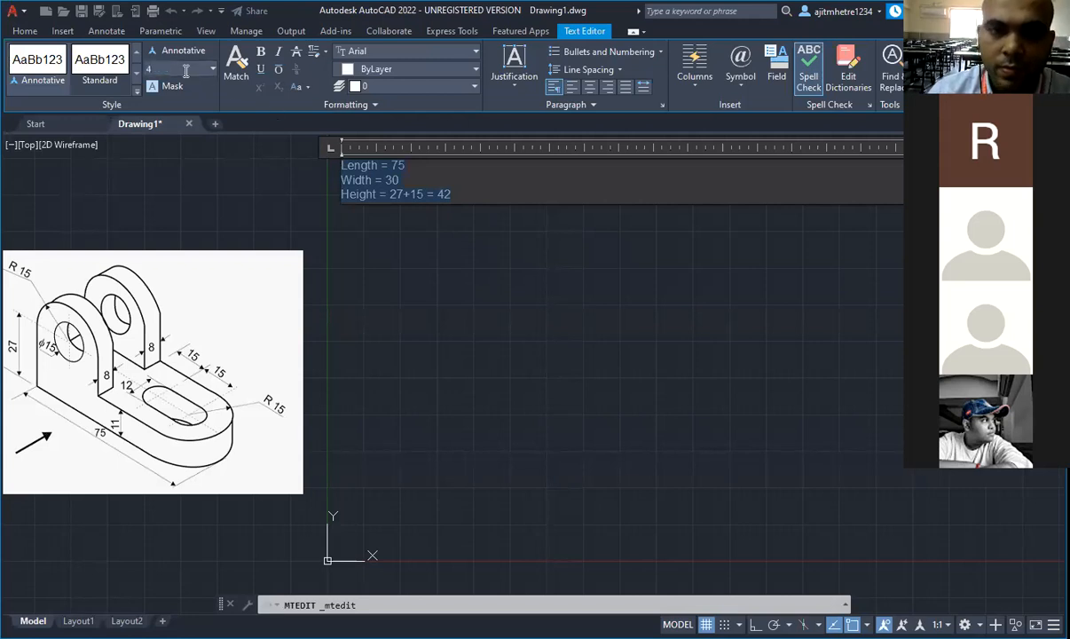
key("Return")
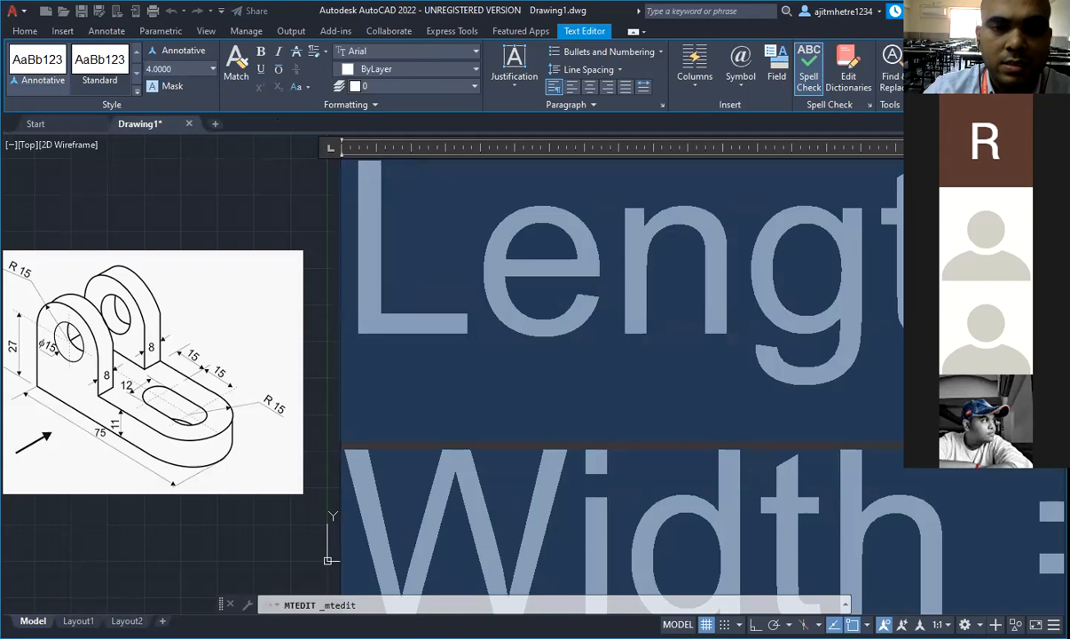
left_click(295, 223)
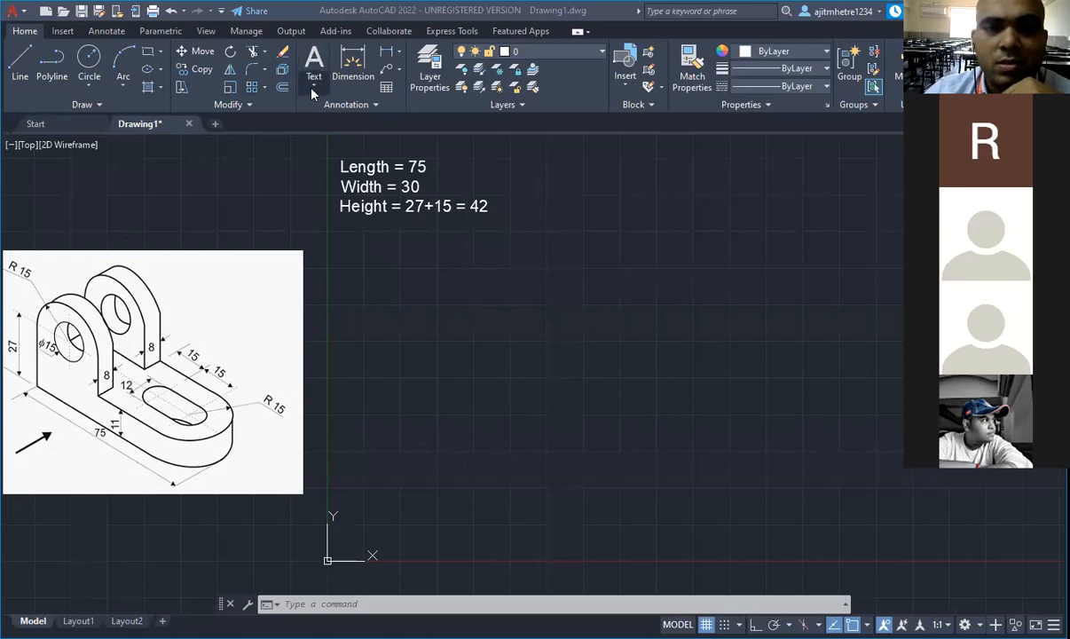
Step: Start a multiline text beside the length, width and height note and enter the line "Front View = L & H"
left_click(514, 156)
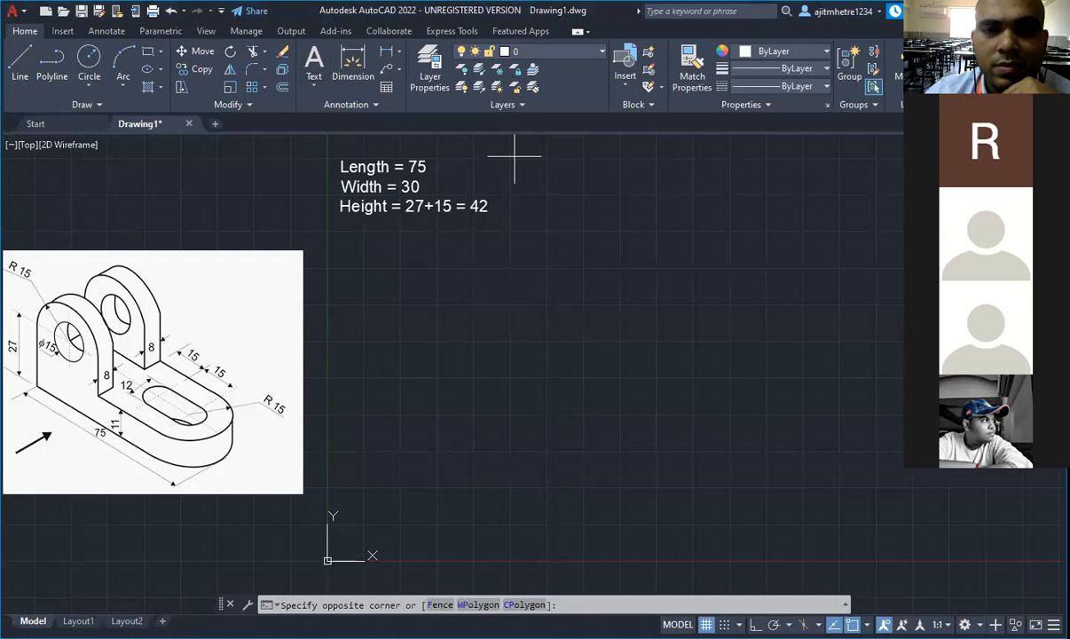
left_click(578, 166)
left_click(313, 85)
left_click(323, 111)
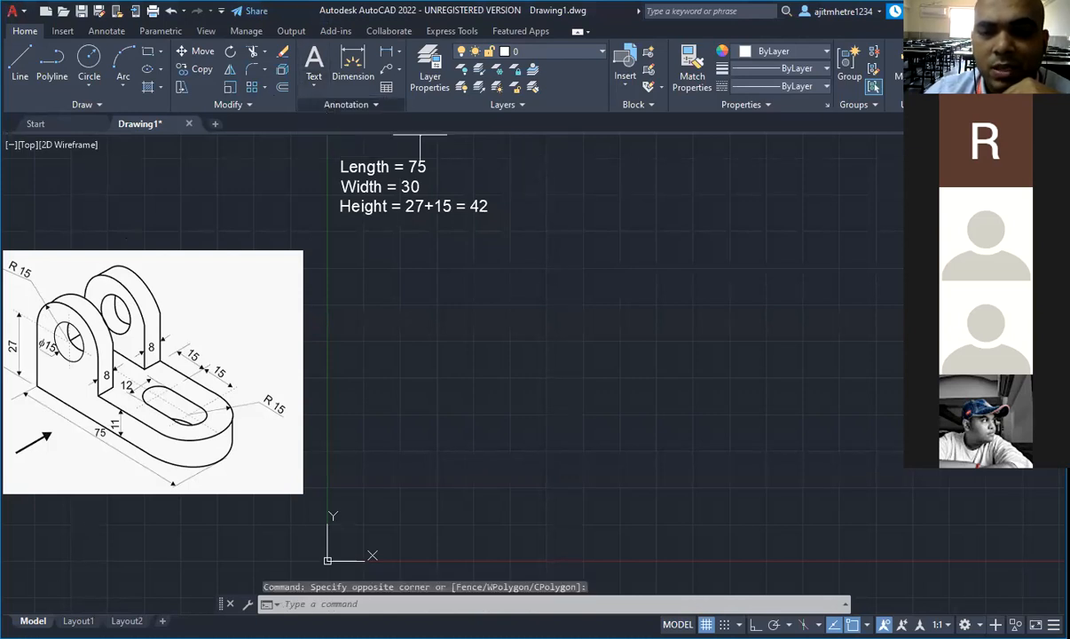
left_click(499, 151)
left_click(714, 186)
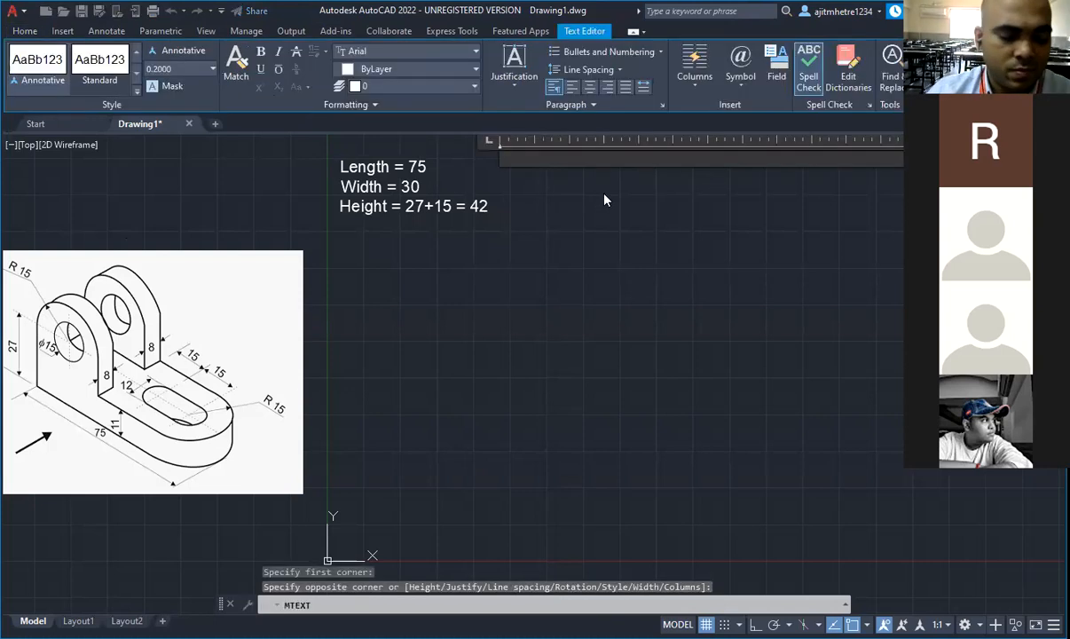
type("Fron")
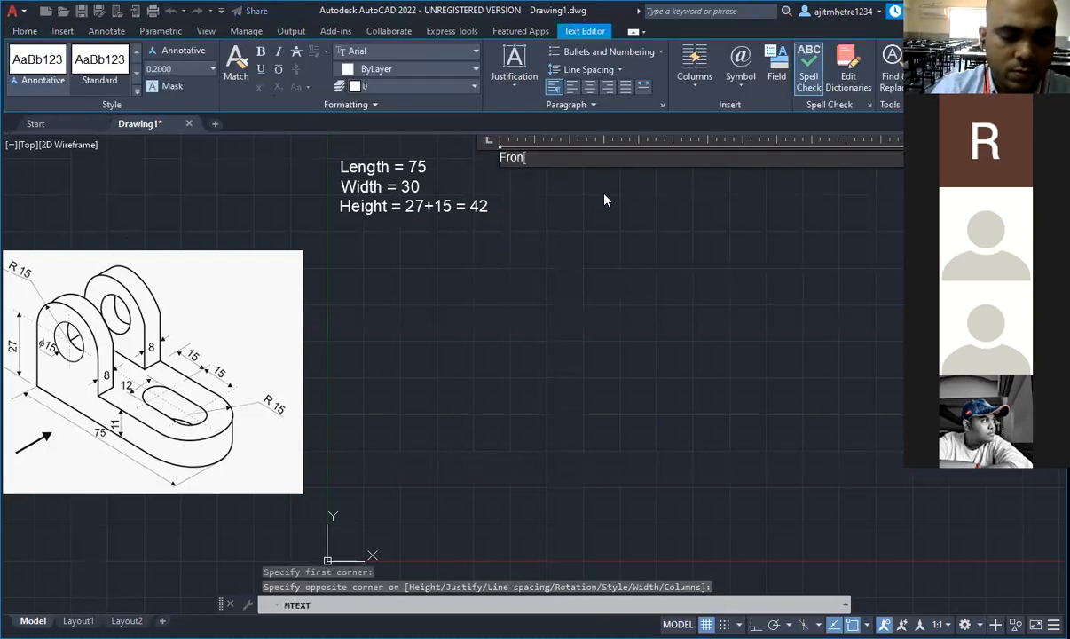
type("t View")
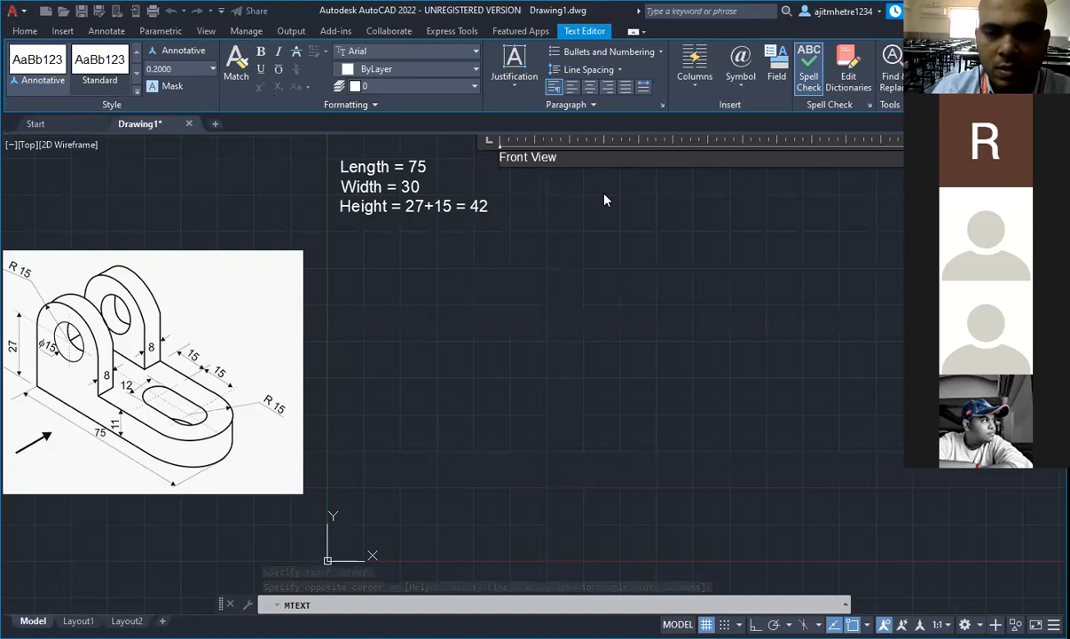
type(" = ")
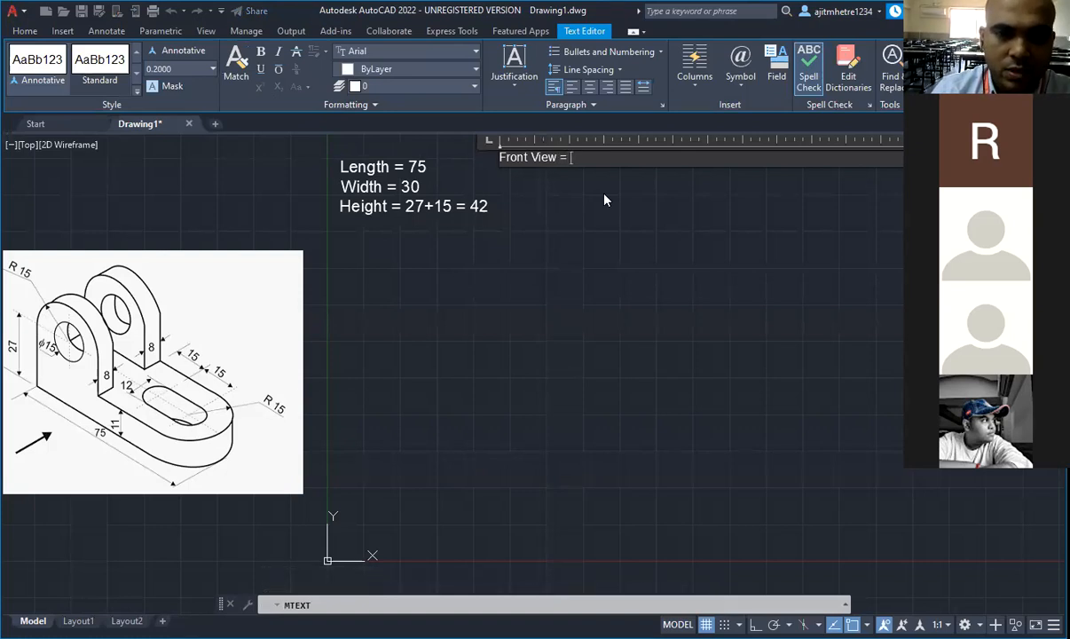
type("L &")
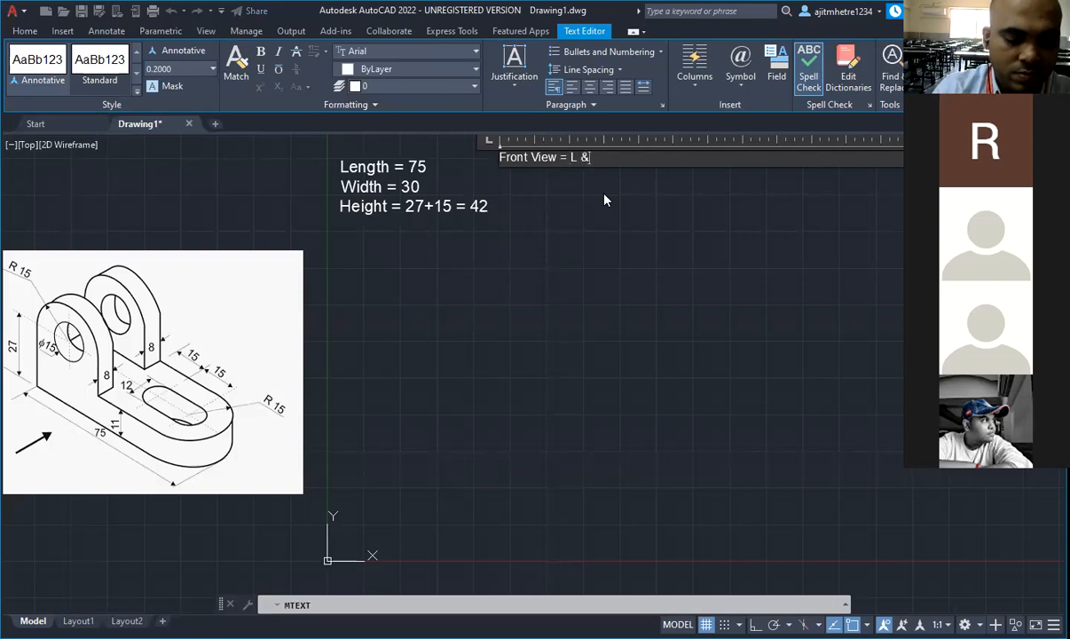
type(" H")
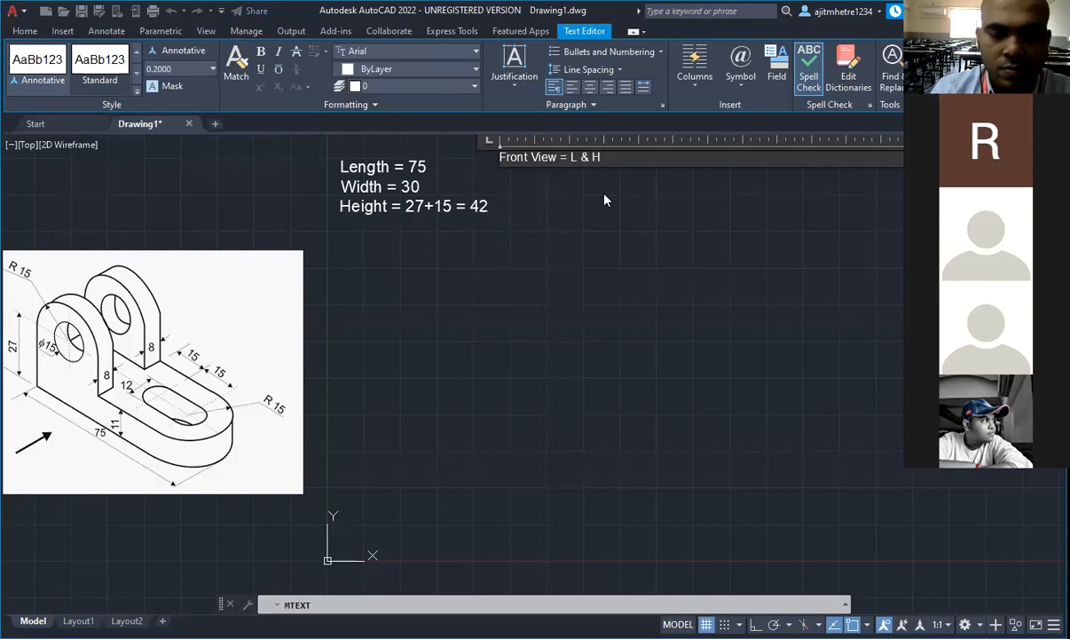
Step: Add the lines "Top View = L & W" and "Side View = W & H" to the view note
key("Return")
type("To")
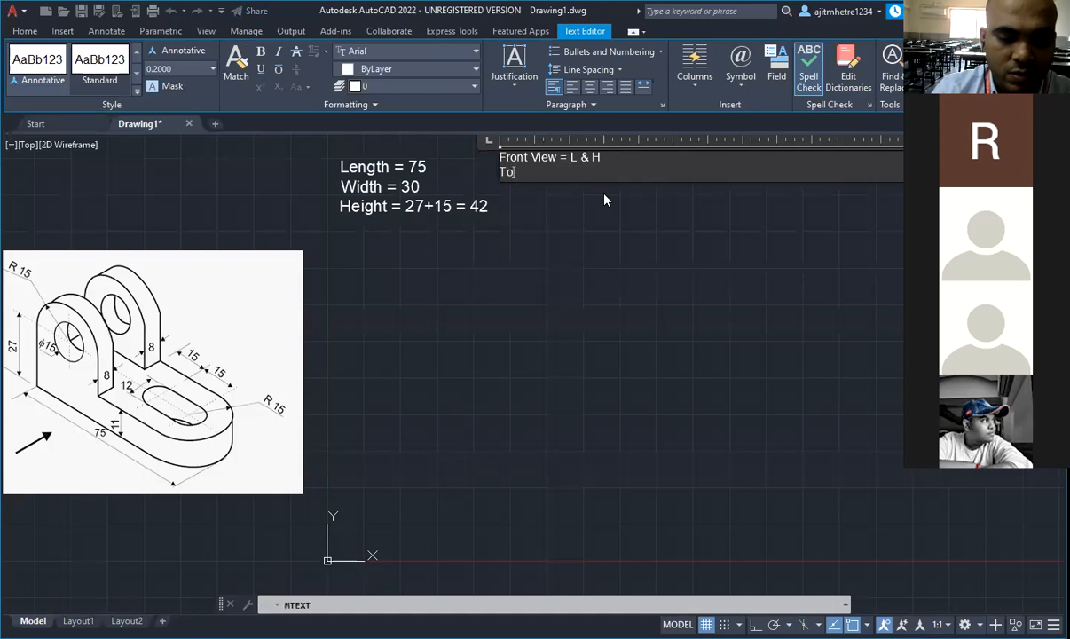
type("p Vi")
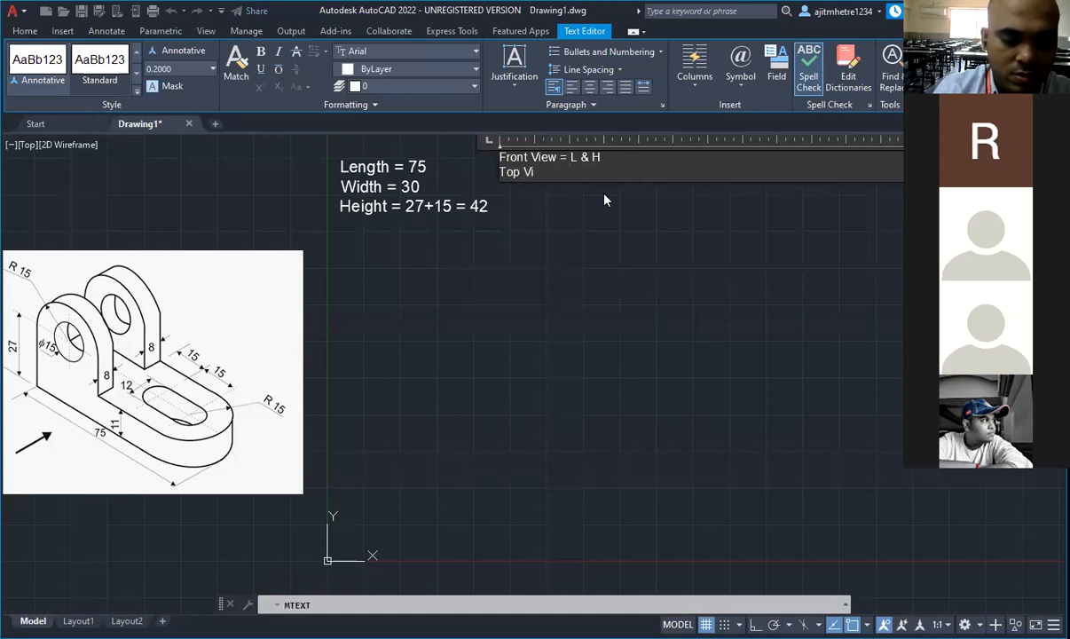
type("ew =")
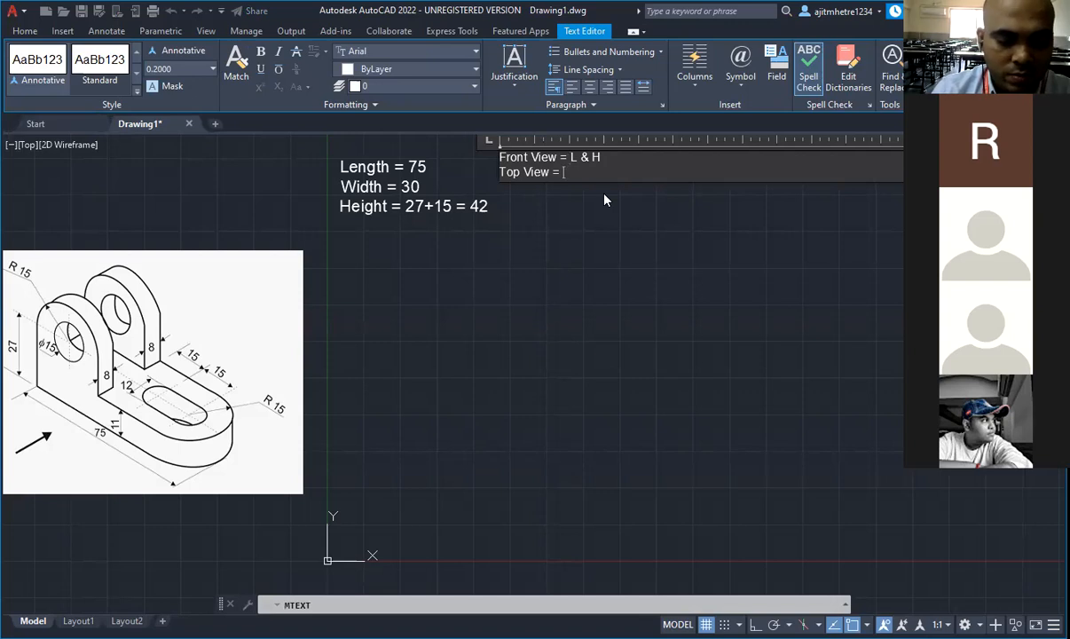
type(" L")
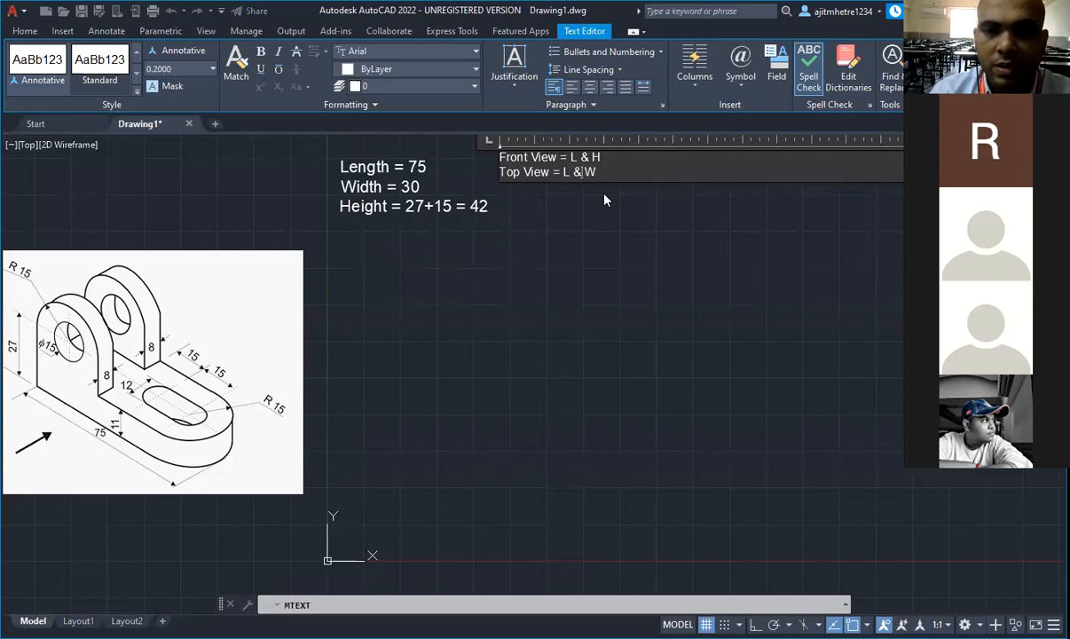
type("& W")
key("Return")
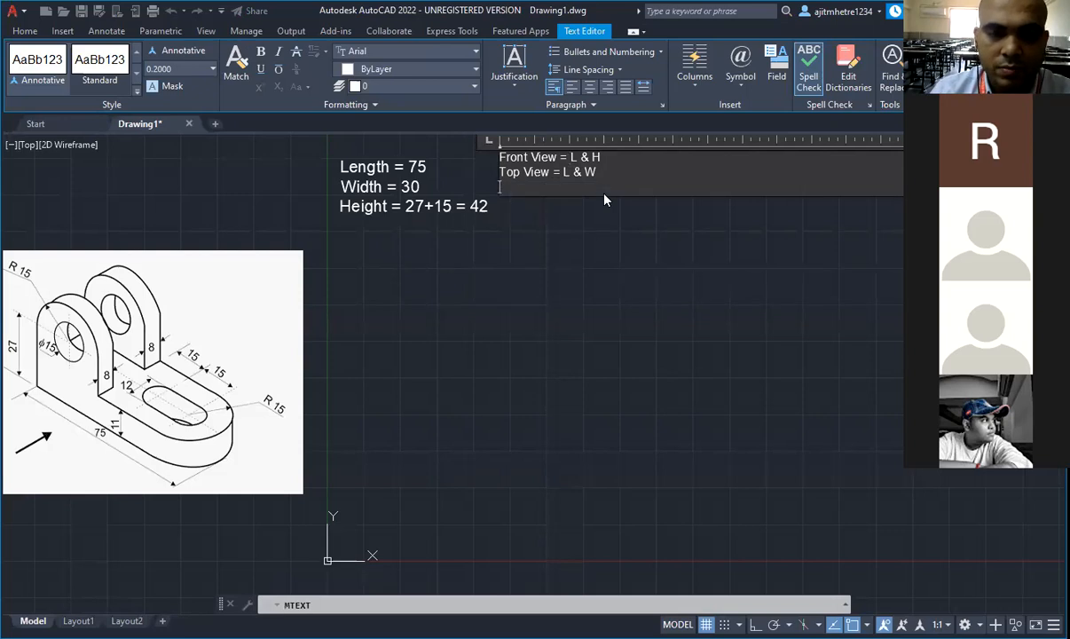
type("Side")
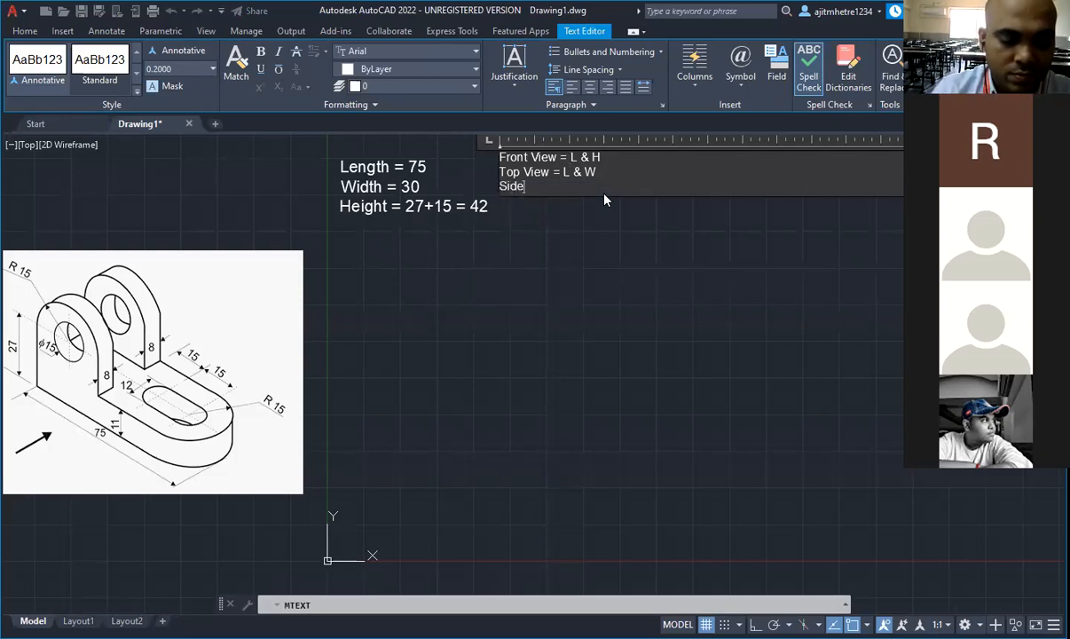
type(" View")
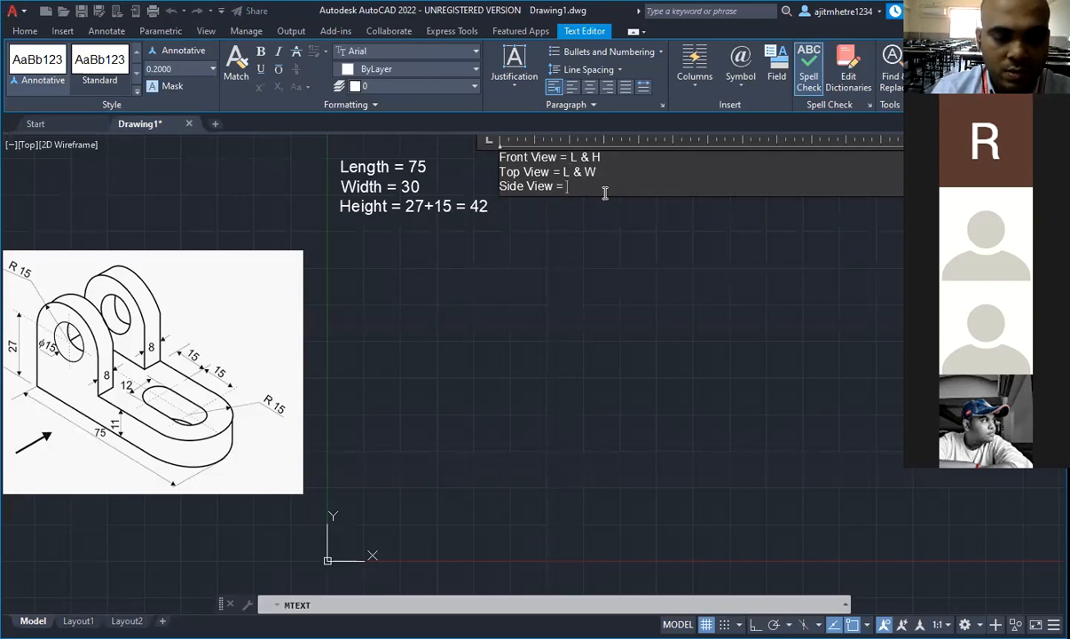
type("= W 7")
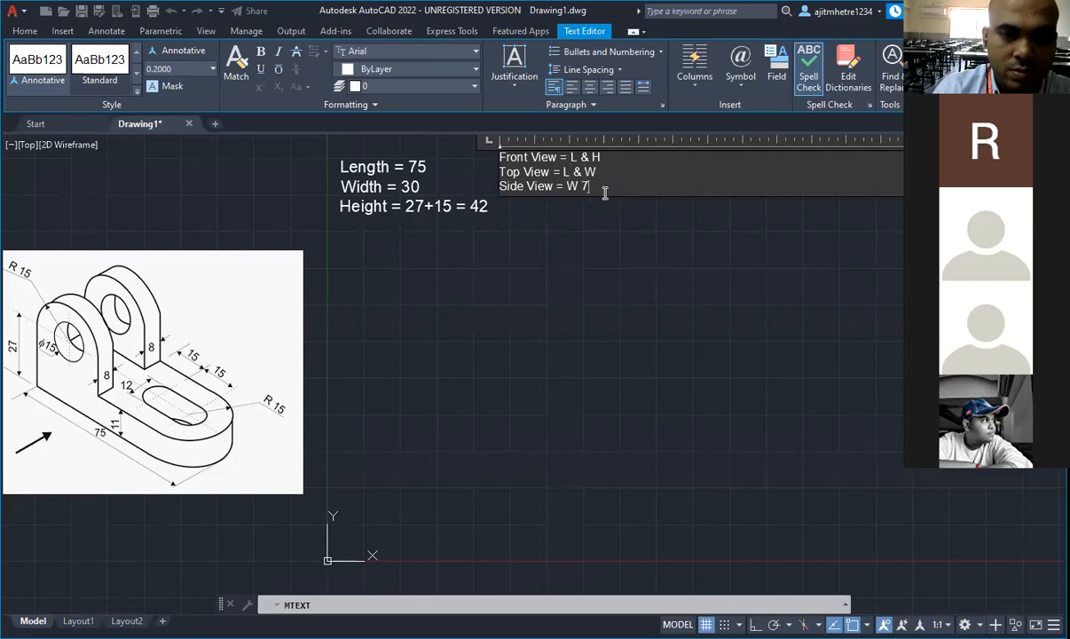
key("BackSpace")
type("& H")
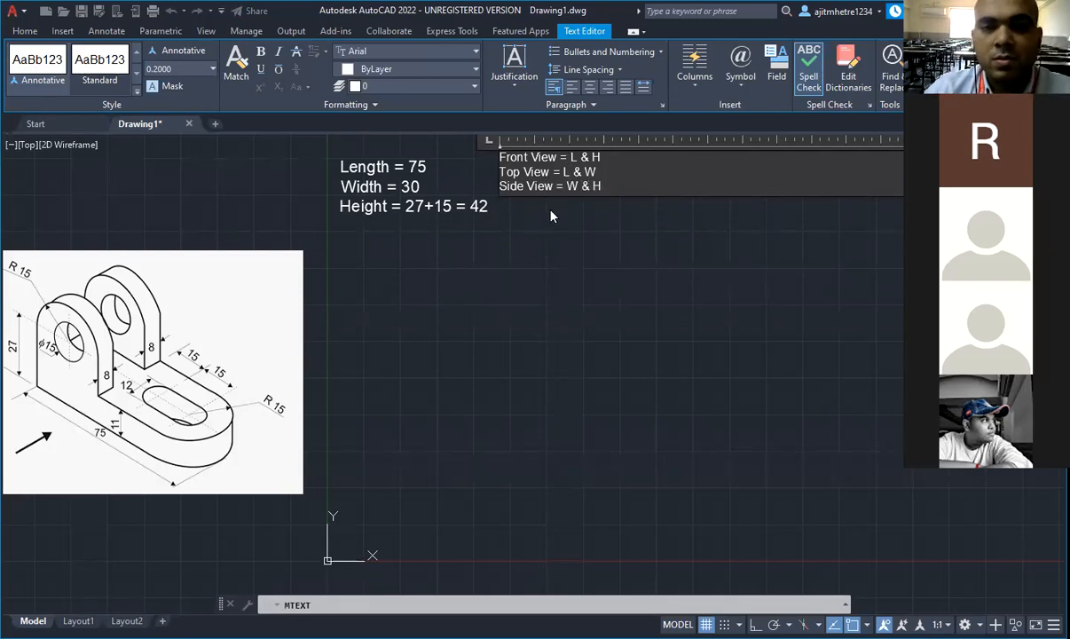
Step: Set the text height of all three view note lines to 4 and finish the text
key("shift+Home")
key("shift+Up")
key("shift+Up")
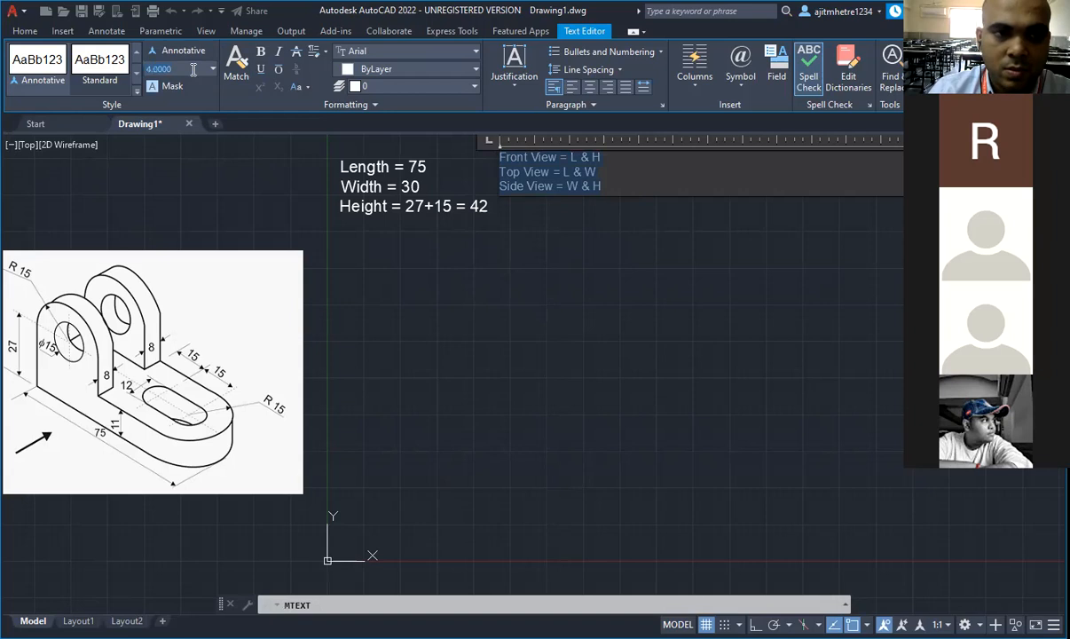
key("Return")
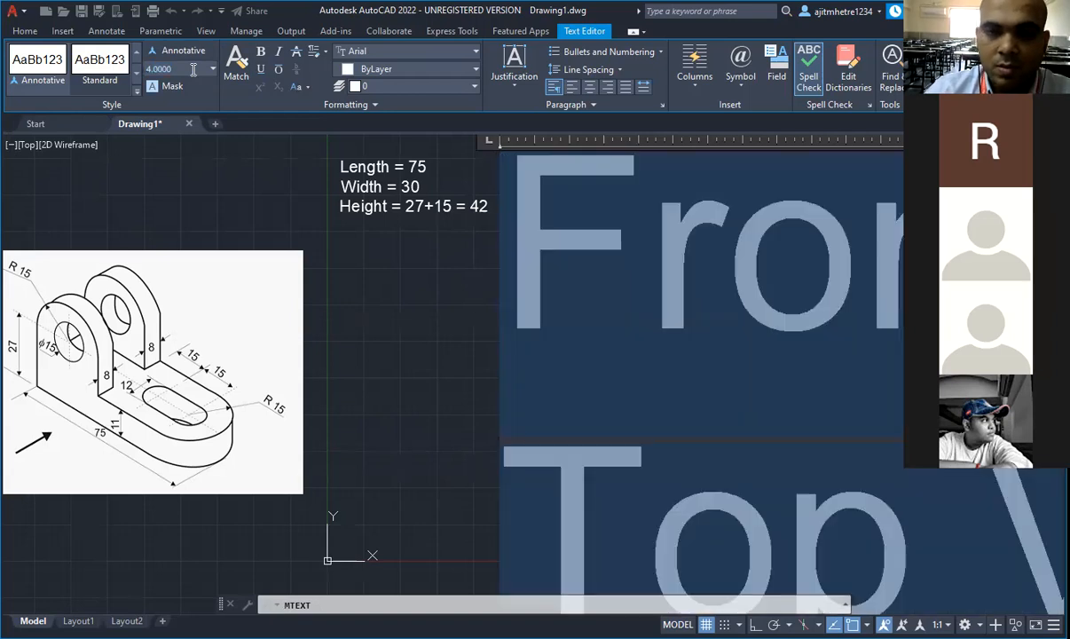
left_click(444, 364)
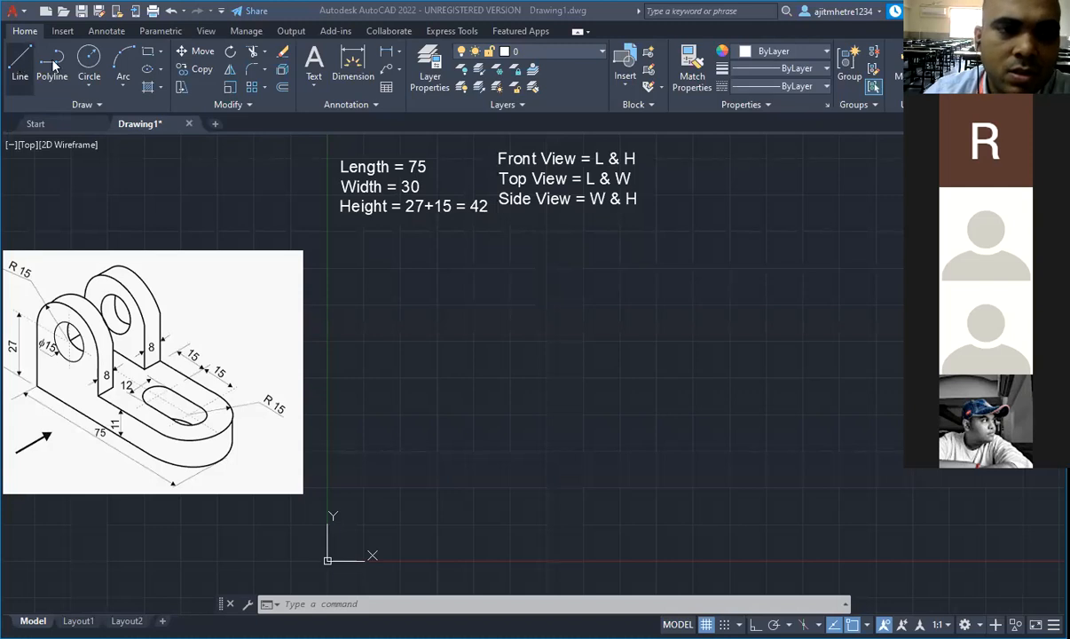
Step: Draw a base rectangle about 107 by 10 below the notes and an upright rectangle about 36 by 32 on its left end
left_click(148, 55)
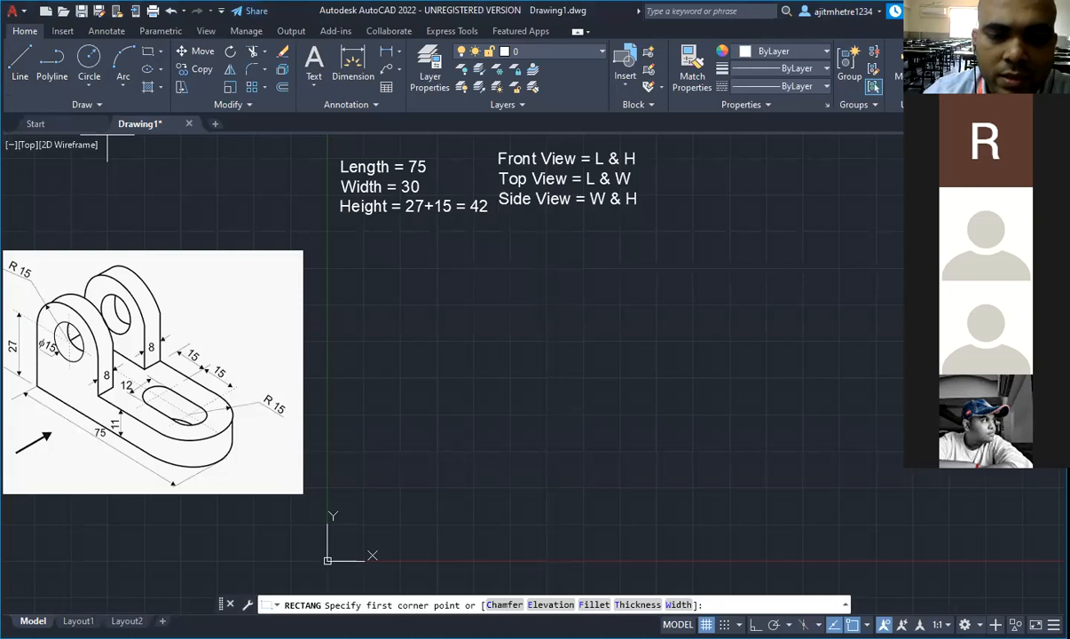
left_click(411, 418)
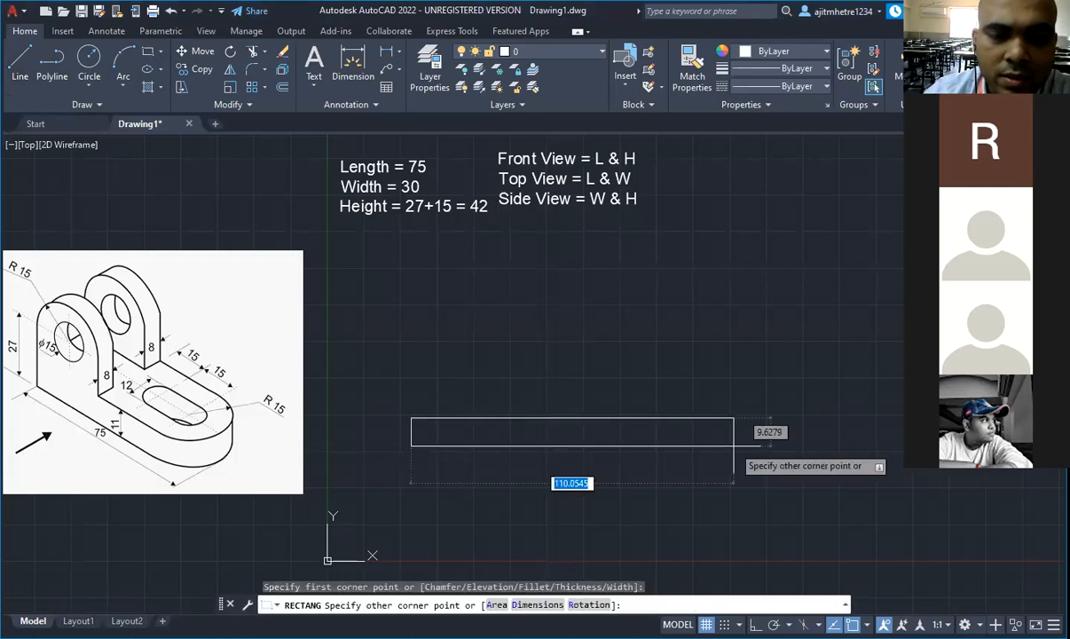
left_click(723, 445)
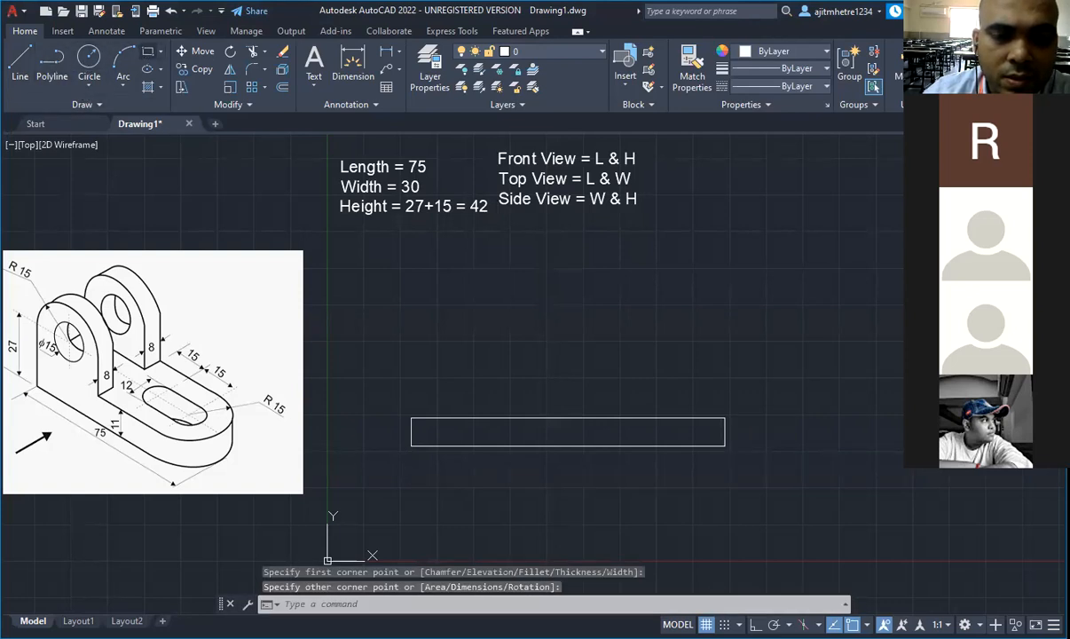
key("space")
left_click(411, 418)
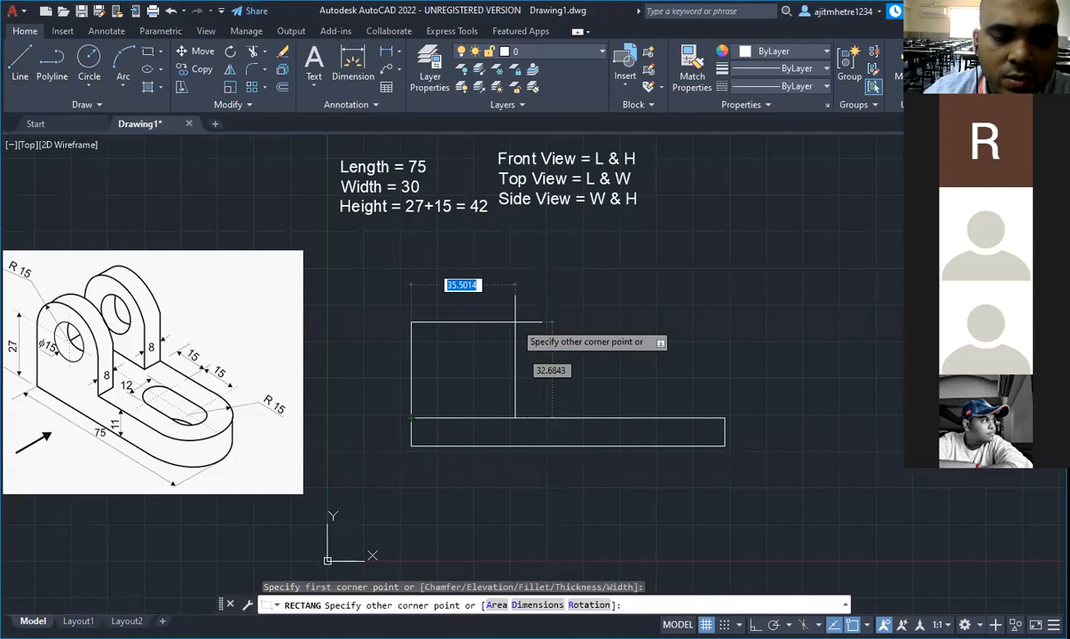
left_click(516, 324)
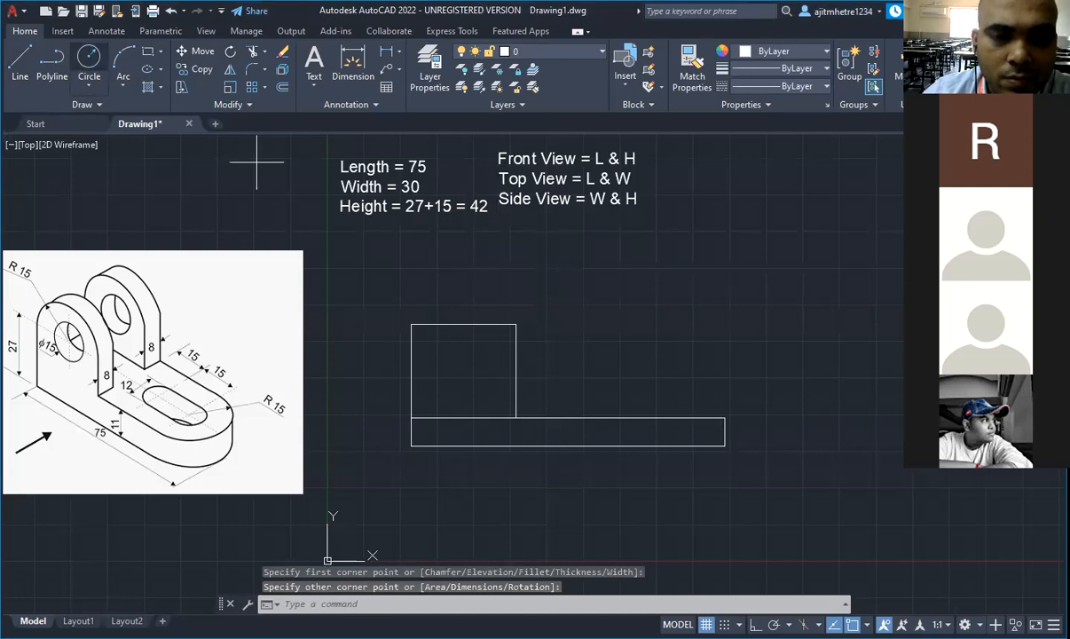
Step: Draw a circle of radius about 18 centred on the upright's top edge and trim the inner edges to leave a round-topped outline
left_click(463, 324)
left_click(515, 324)
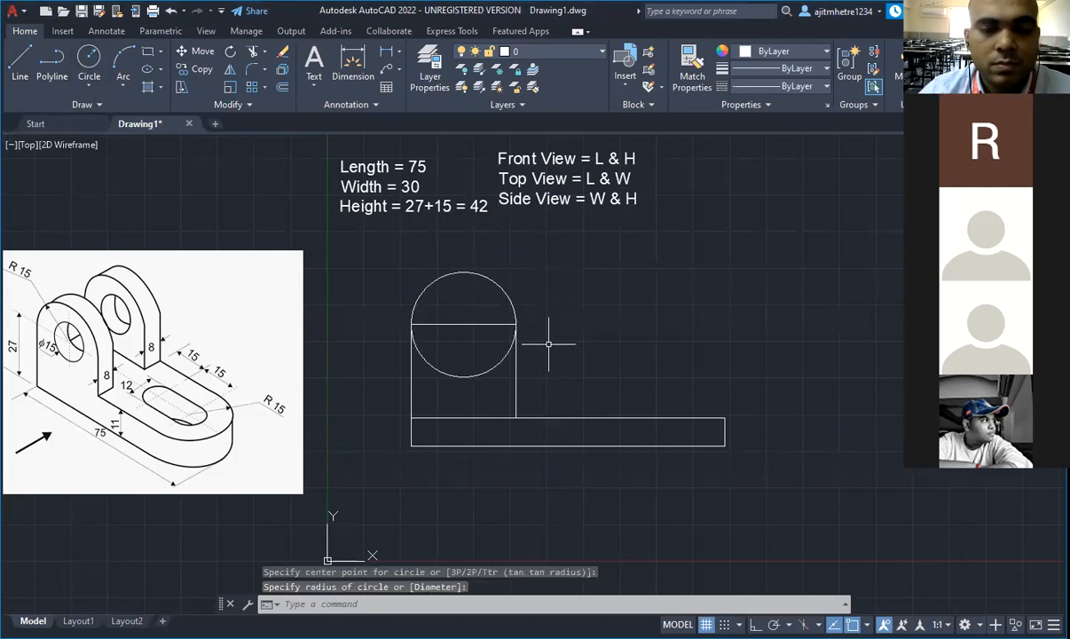
key("Escape")
key("Escape")
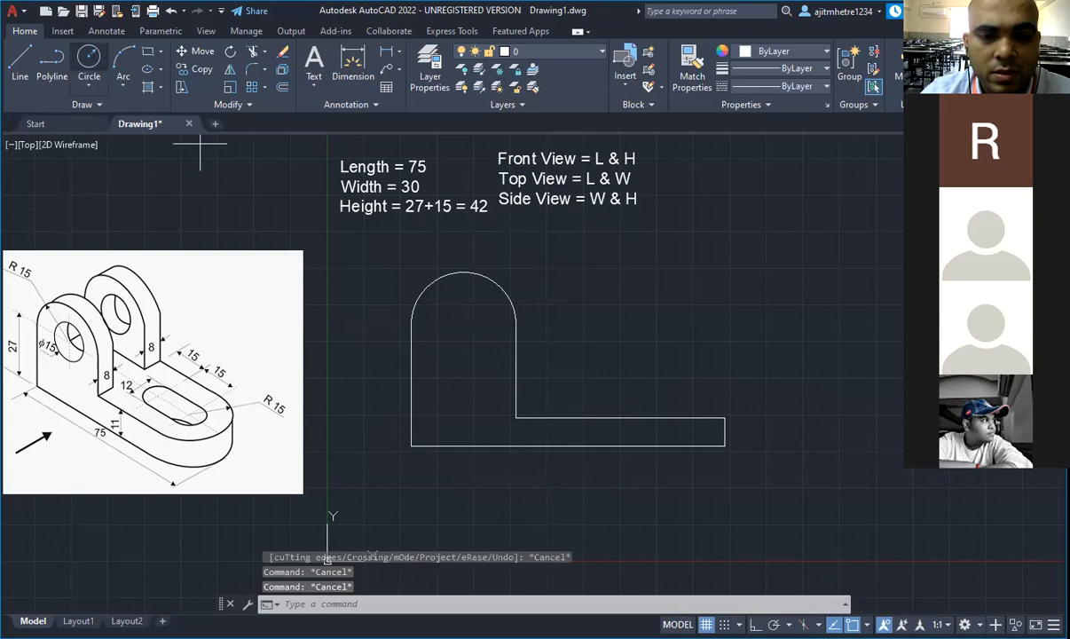
Step: Draw the hole as a circle of radius about 8.4, concentric with the upright's rounded top
left_click(89, 62)
left_click(463, 324)
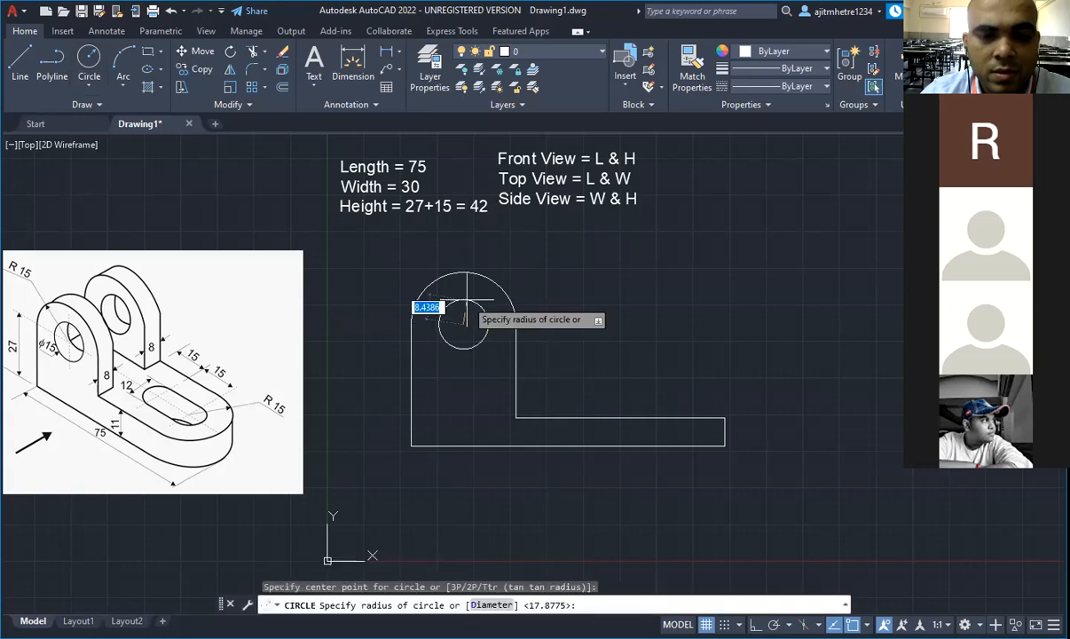
left_click(466, 300)
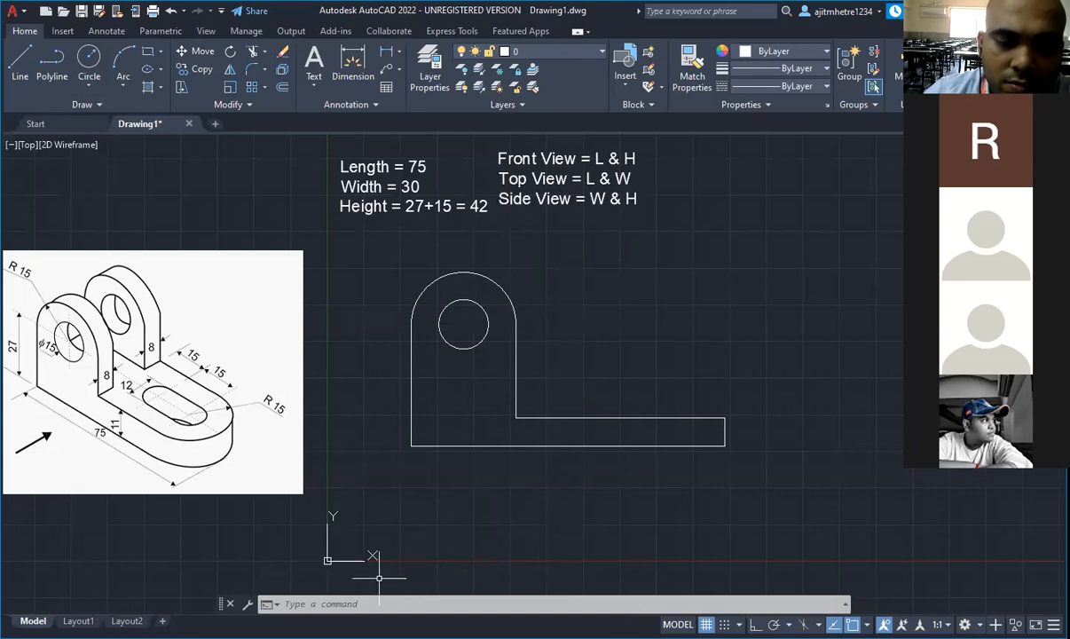
key("alt+Tab")
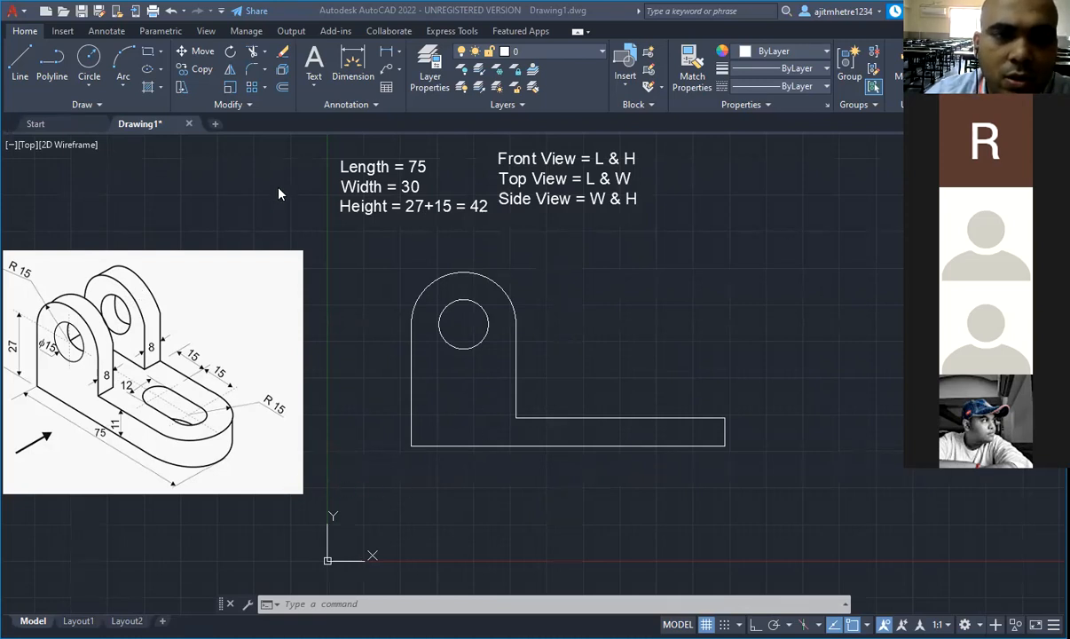
left_click(438, 552)
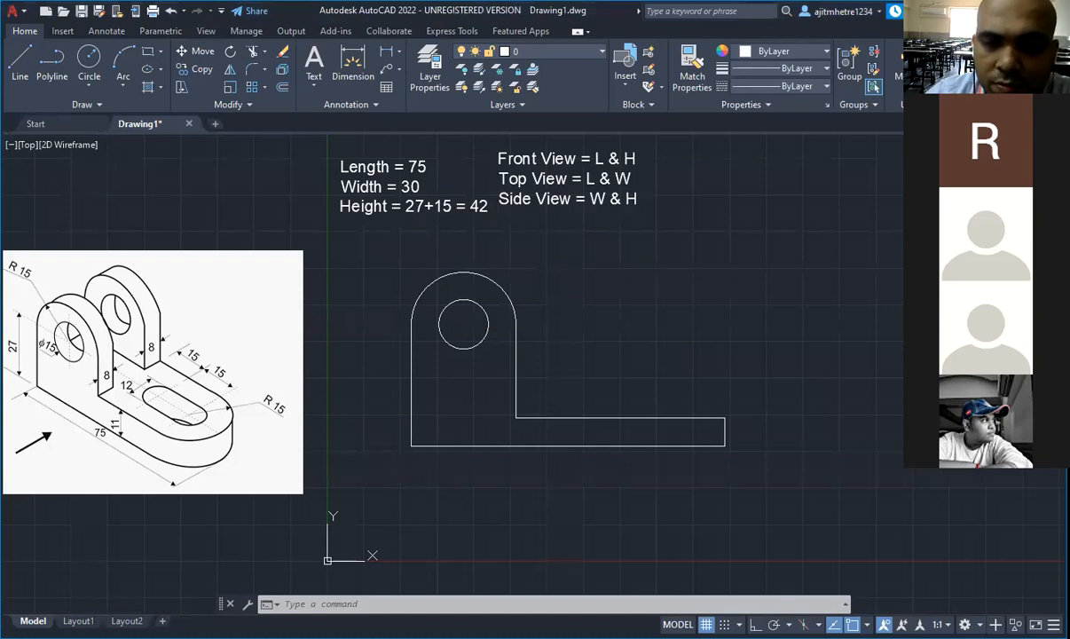
left_click(419, 461)
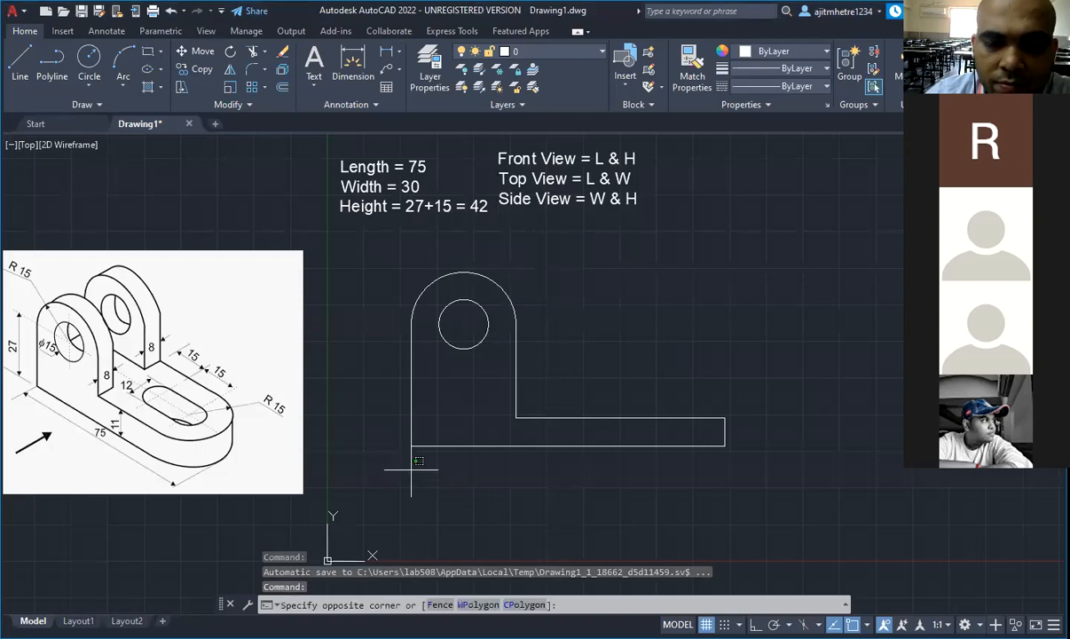
left_click(411, 470)
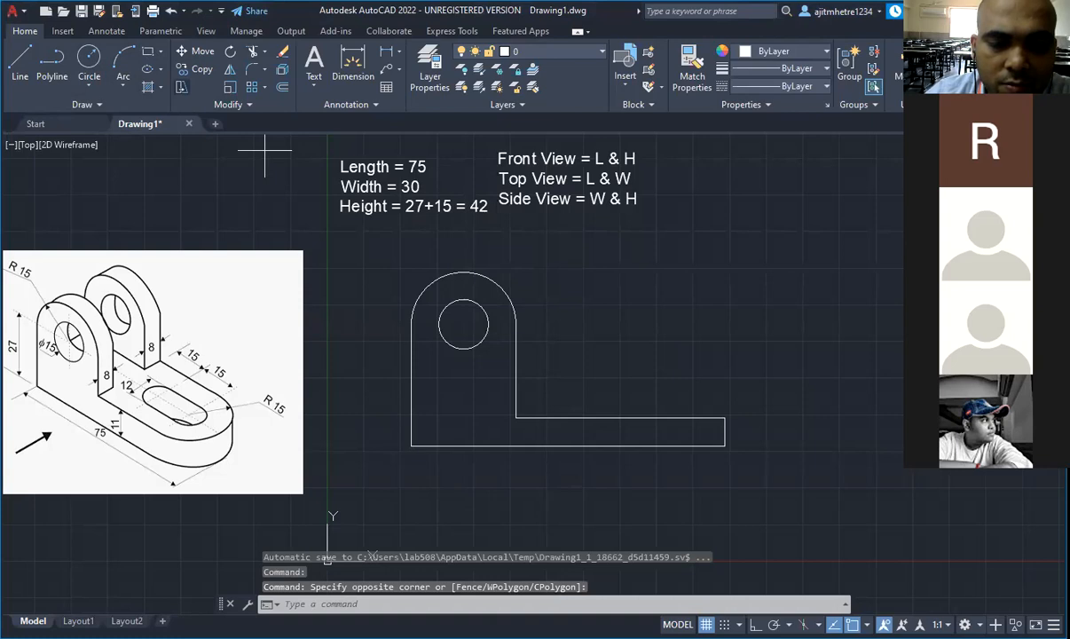
Step: Draw the top view's outline as a rectangle about 107 by 36 directly below the front view
left_click(147, 50)
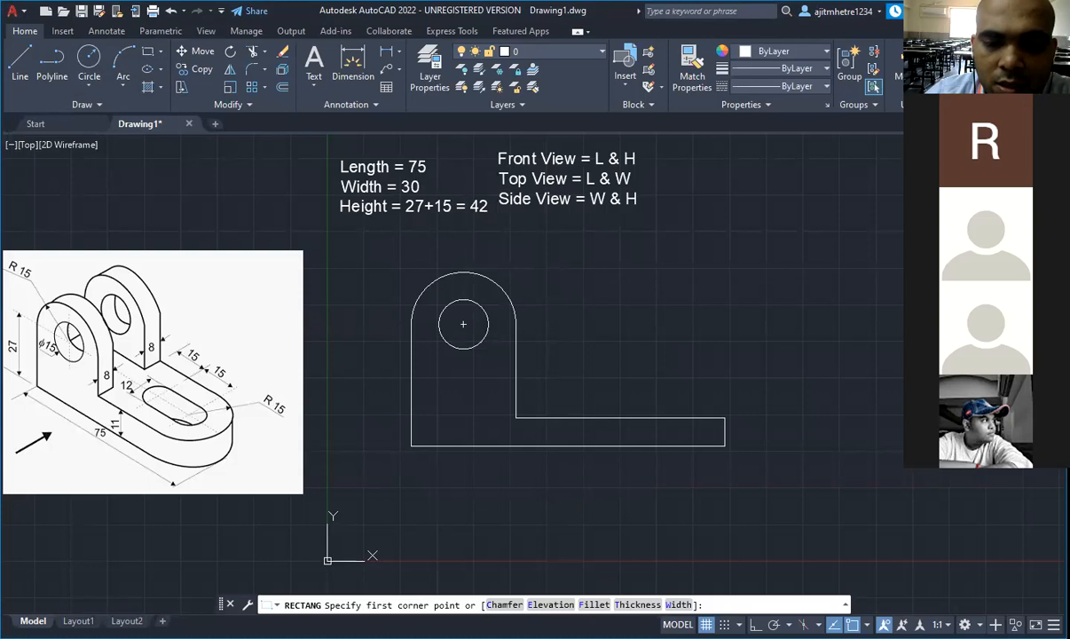
left_click(411, 469)
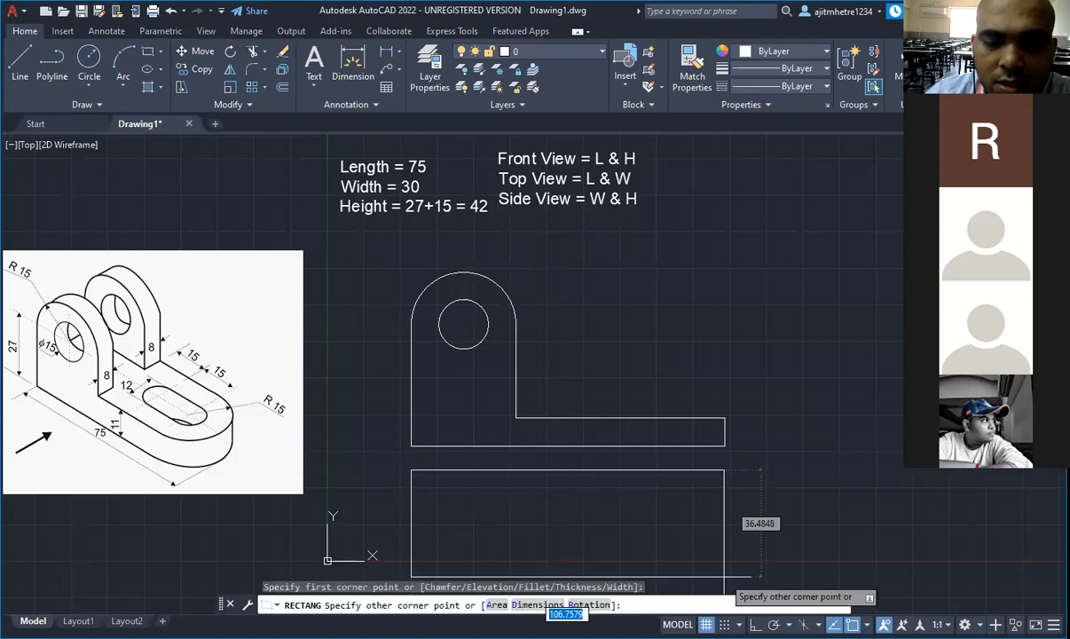
left_click(724, 575)
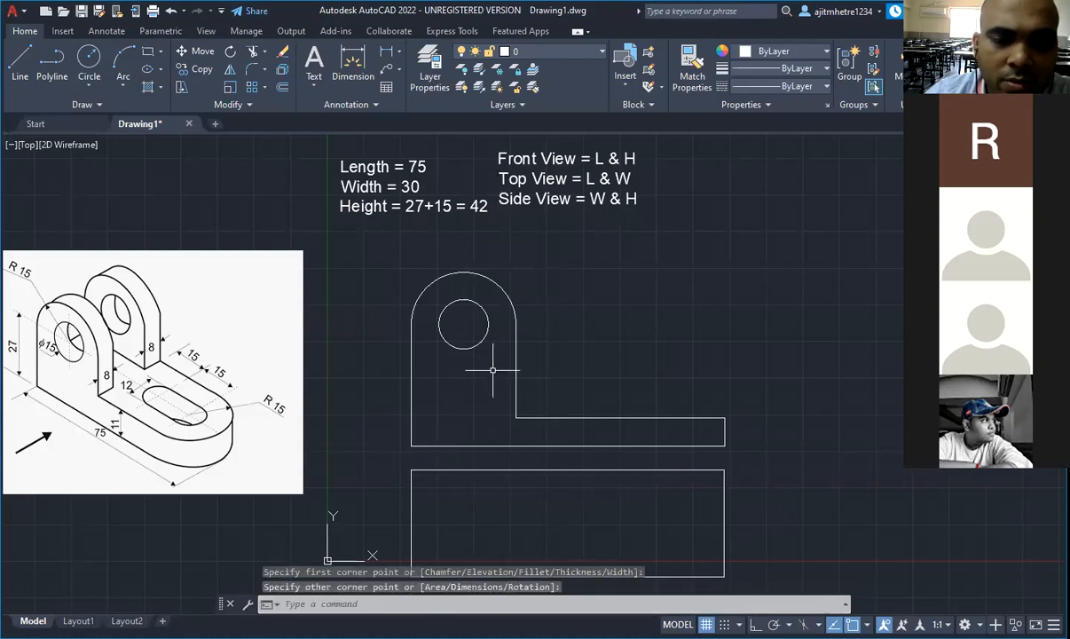
Step: Draw the two uprights in the top view as rectangles about 37 by 10 in its upper-left and lower-left corners
scroll(492, 370, "down", 2)
scroll(531, 492, "up", 2)
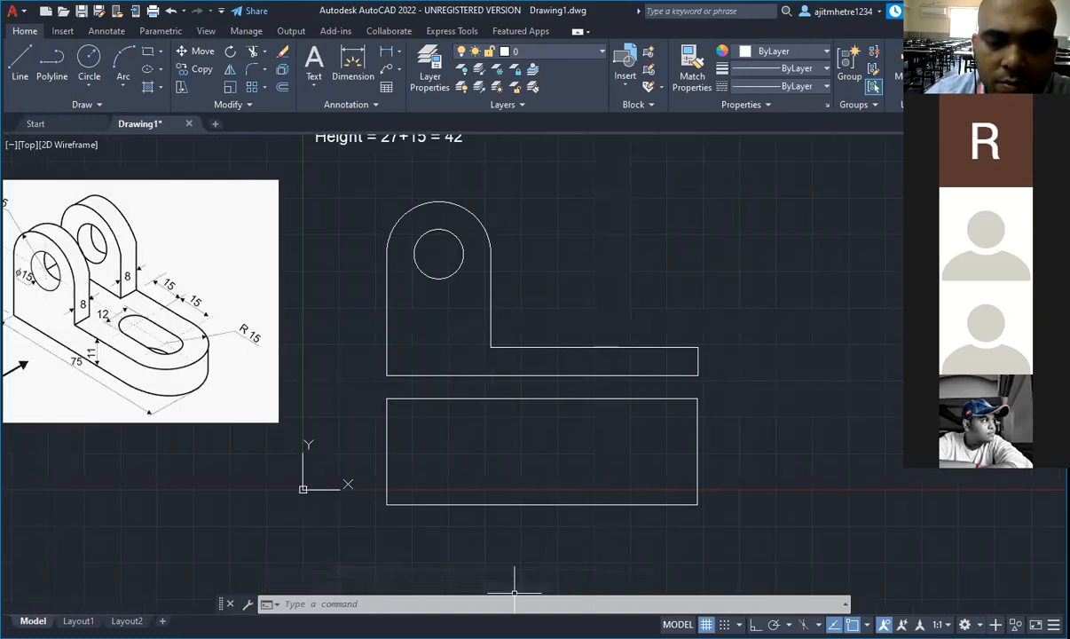
scroll(444, 450, "down", 2)
scroll(377, 449, "up", 2)
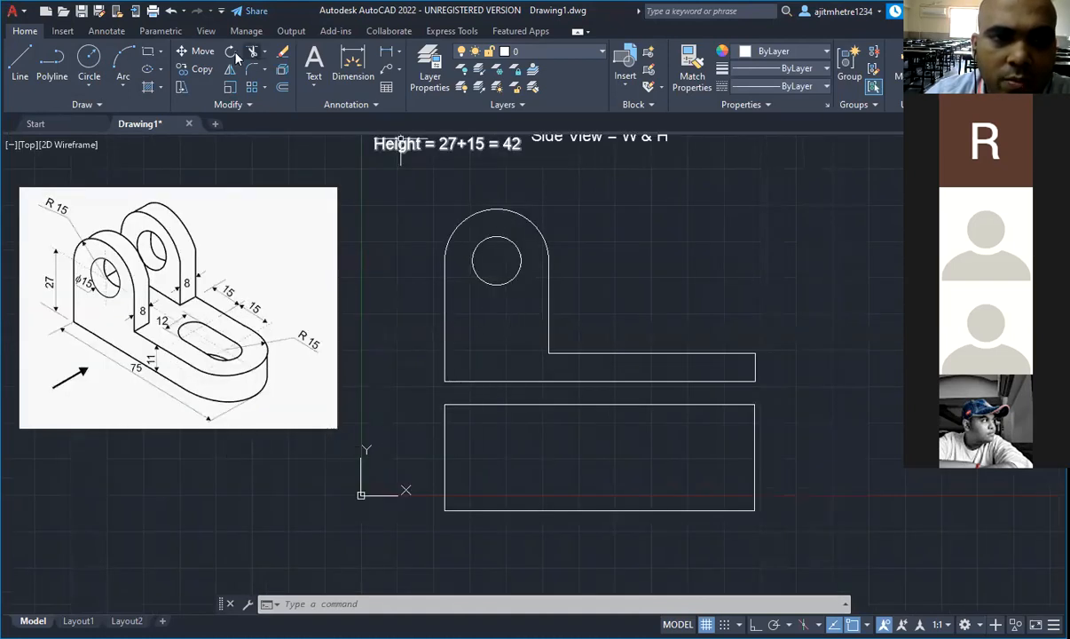
left_click(147, 51)
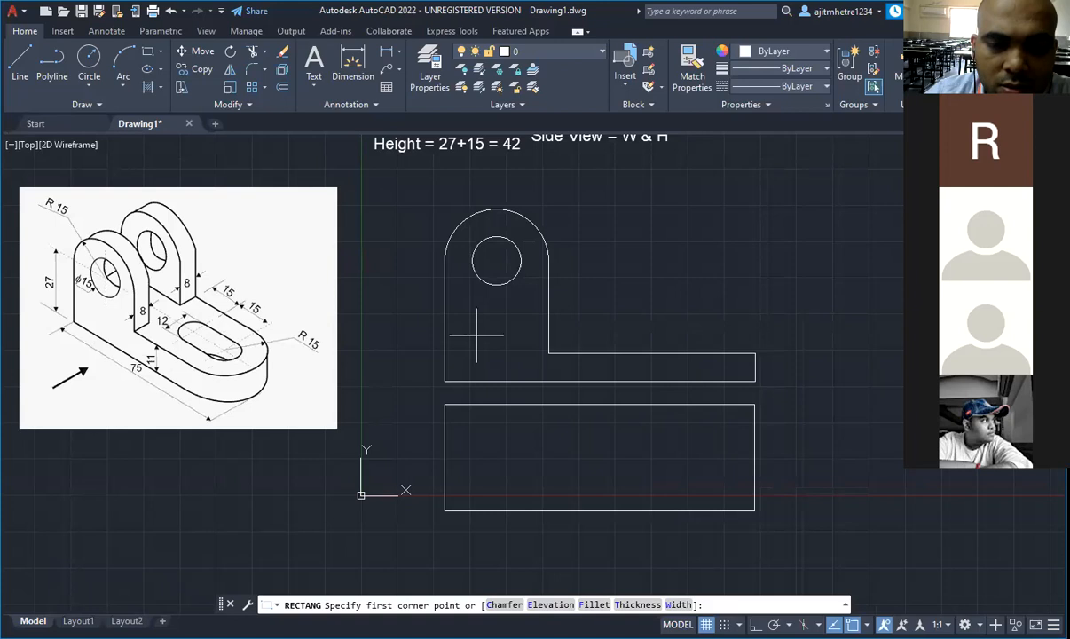
left_click(445, 404)
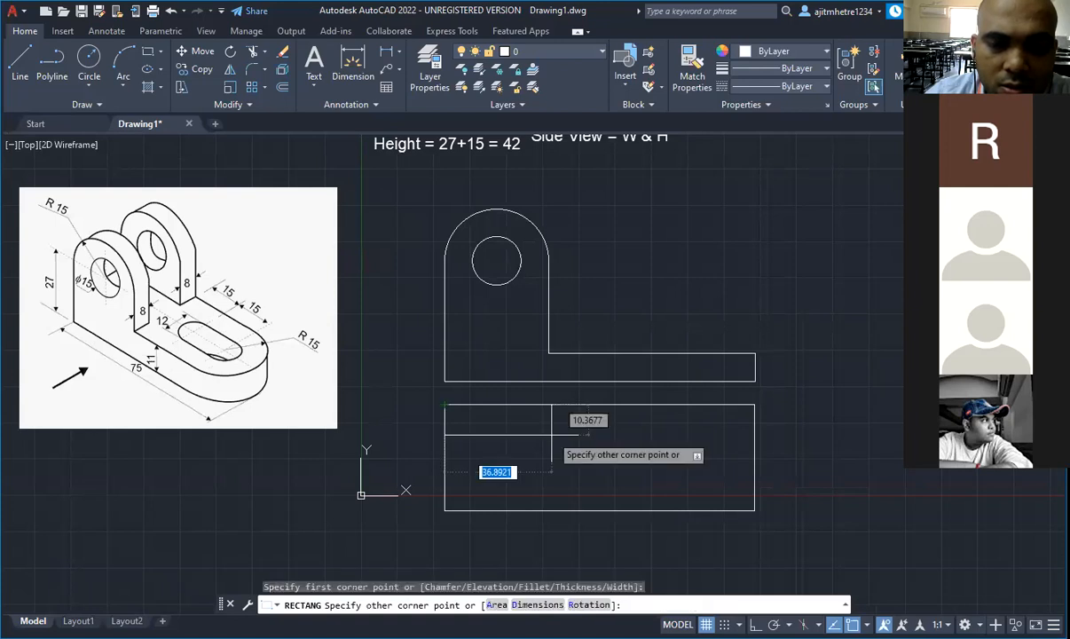
left_click(551, 435)
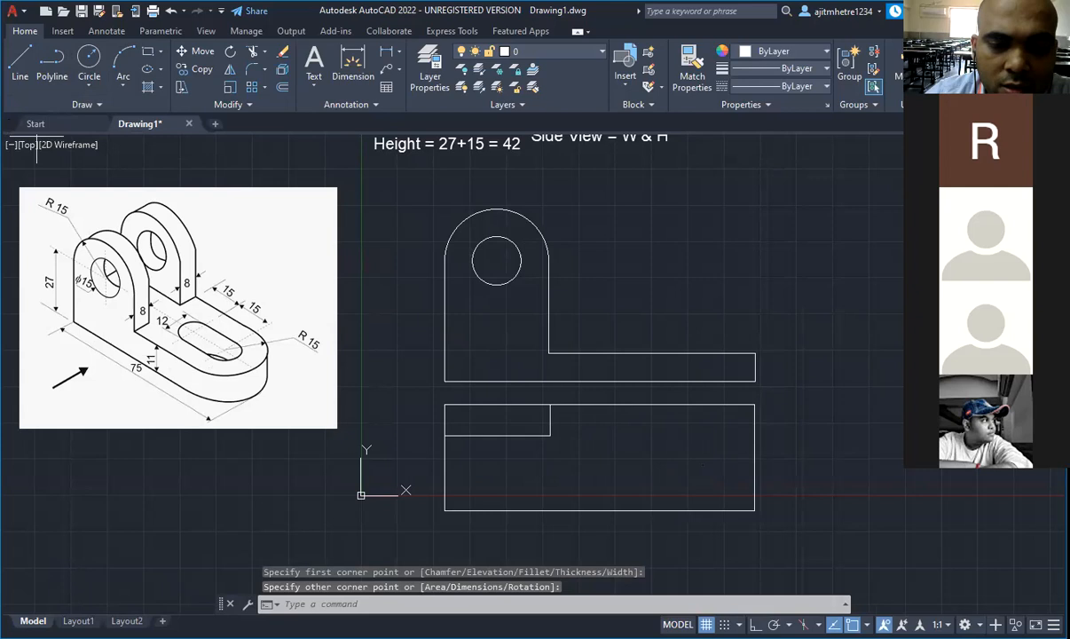
key("space")
left_click(444, 510)
left_click(550, 482)
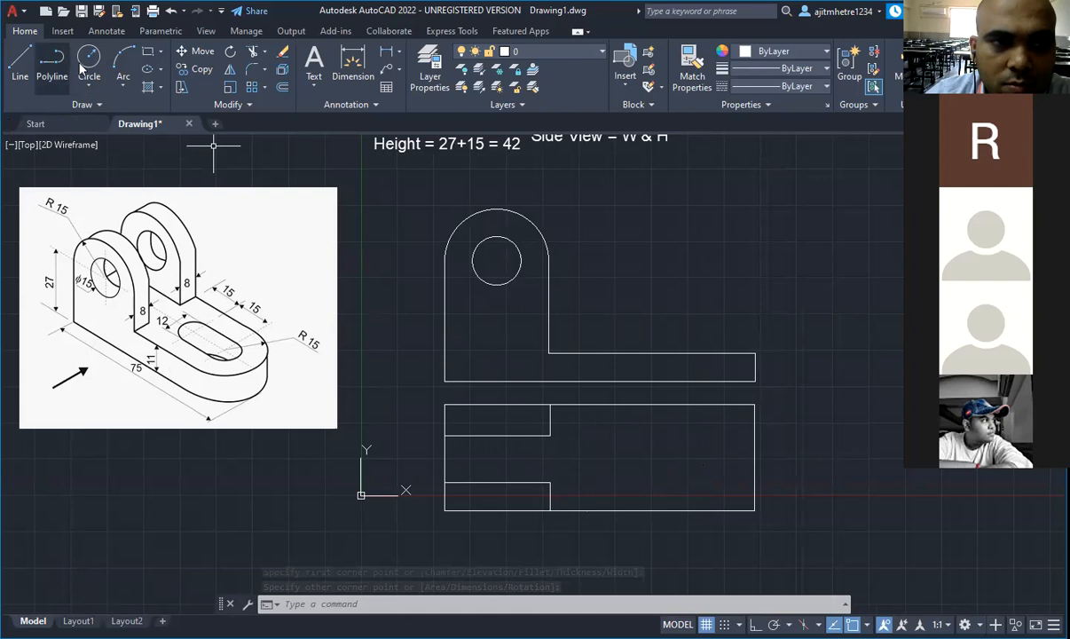
type("c")
key("Return")
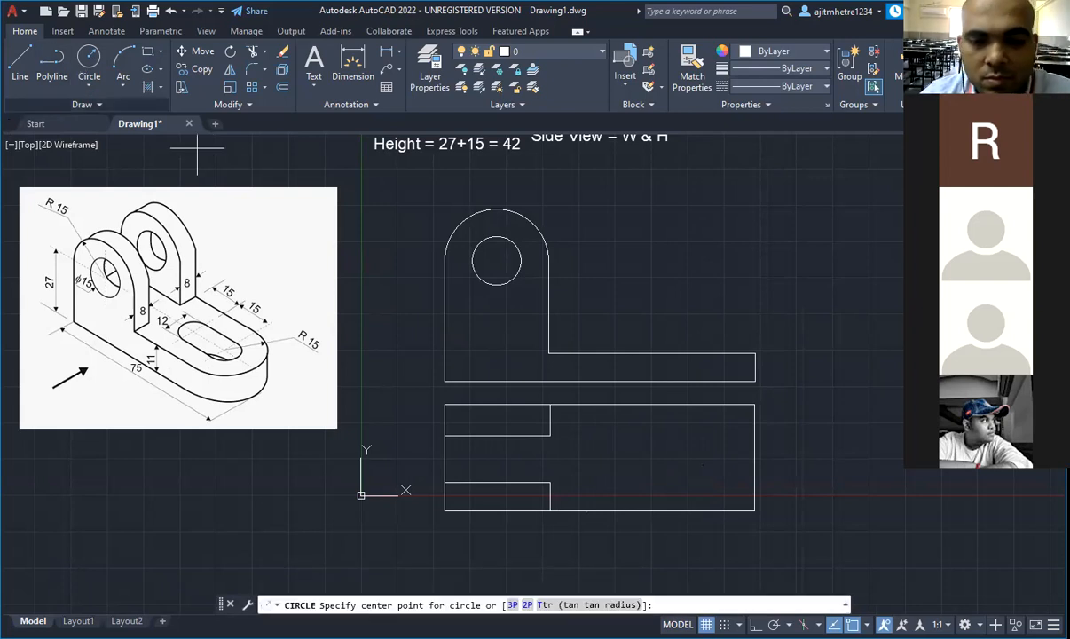
key("Escape")
key("Escape")
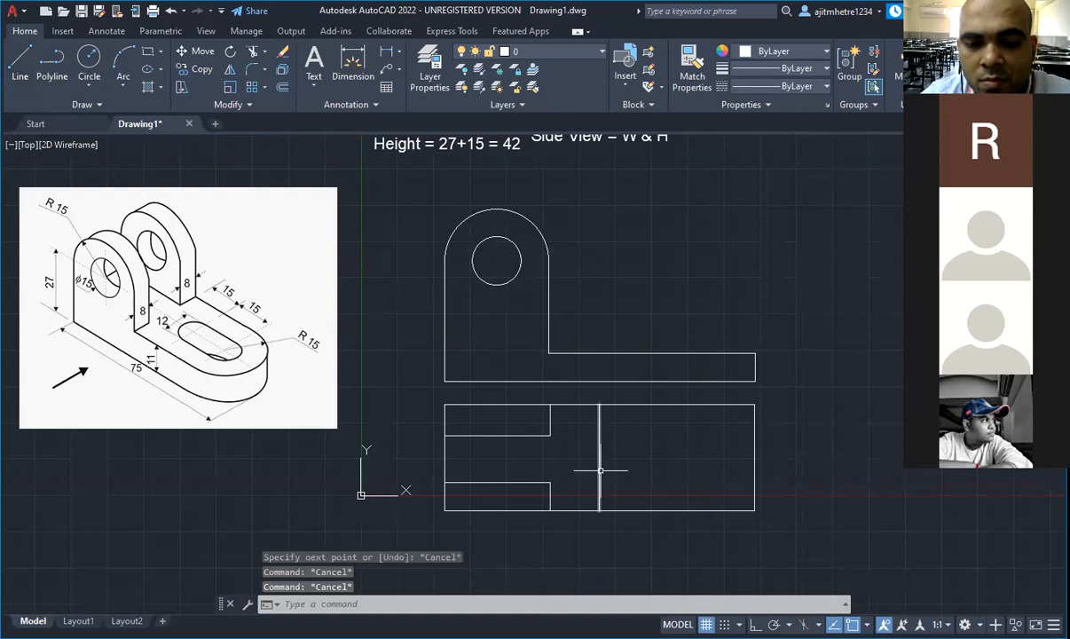
Step: Move the vertical line at the top view's mid-length onto its right end, with ortho mode on
left_click(599, 459)
left_click(202, 53)
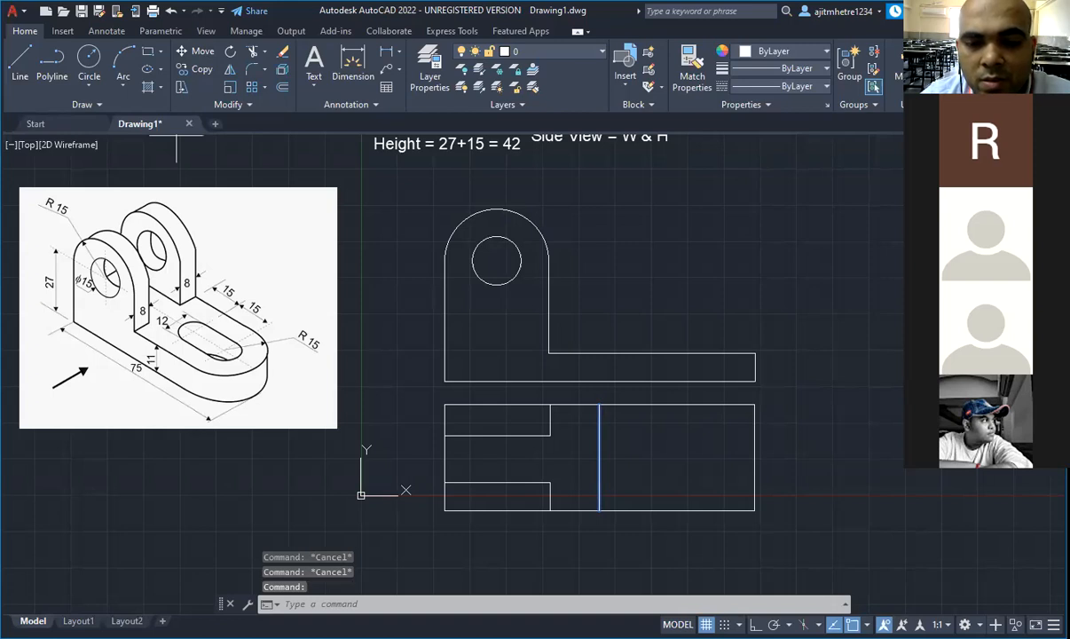
left_click(599, 404)
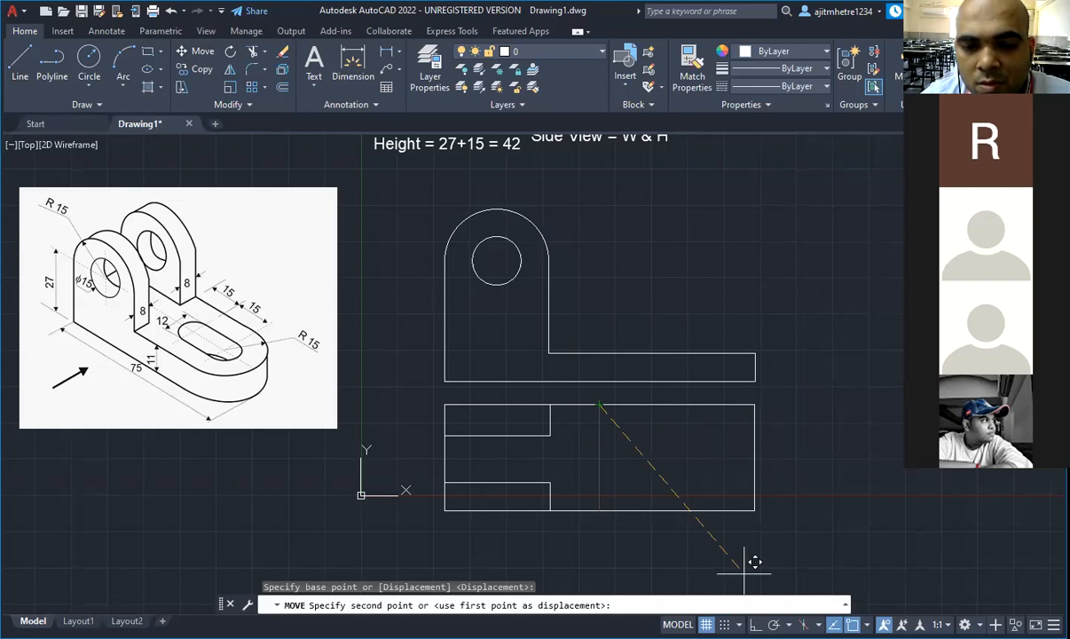
scroll(675, 401, "up", 5)
key("F8")
left_click(685, 392)
scroll(684, 391, "down", 5)
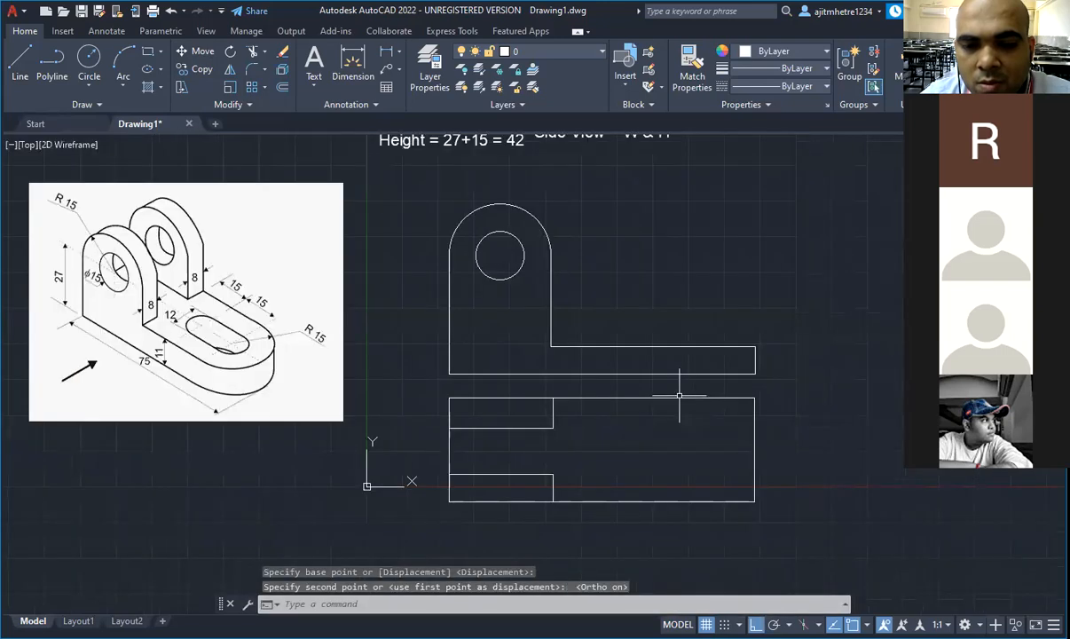
Step: Turn object snap off and move the vertical line from the top view's right end a short distance inward
left_click(754, 451)
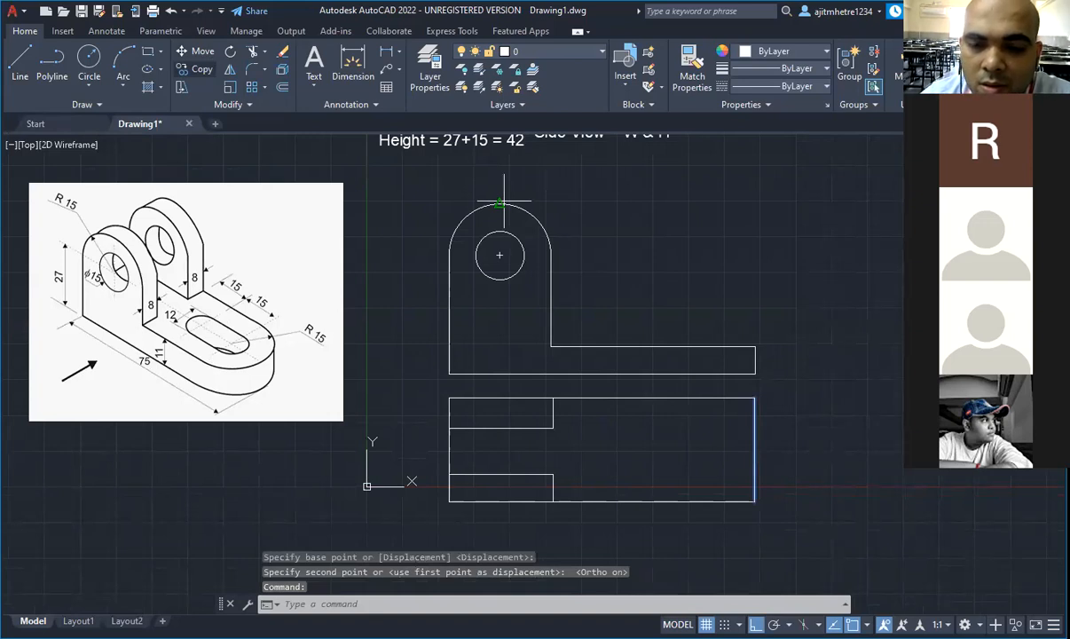
left_click(754, 398)
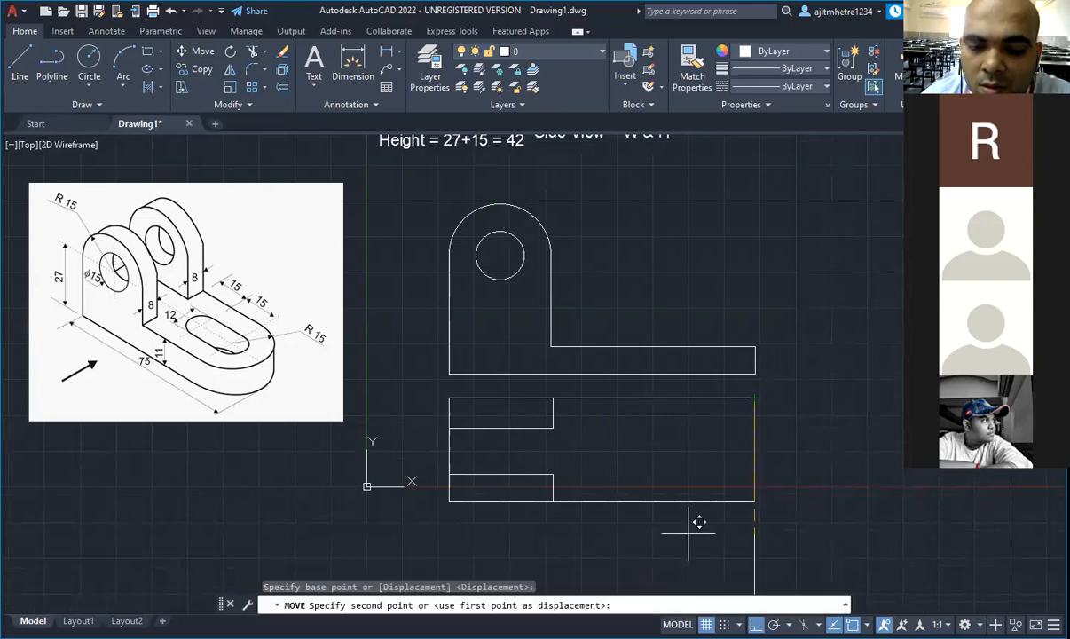
left_click(739, 624)
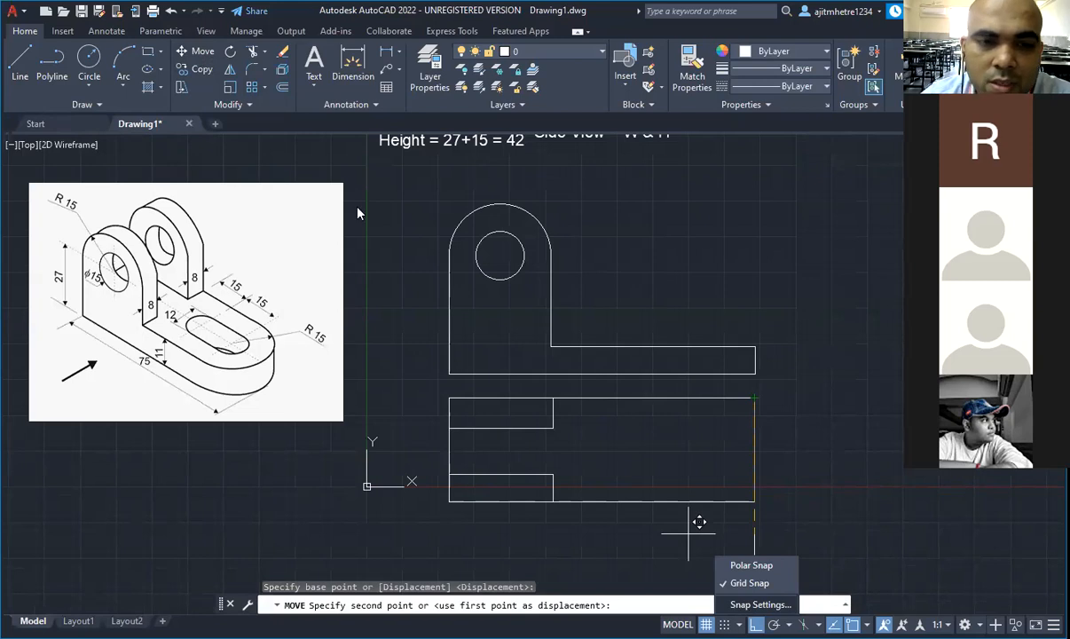
left_click(742, 605)
left_click(497, 183)
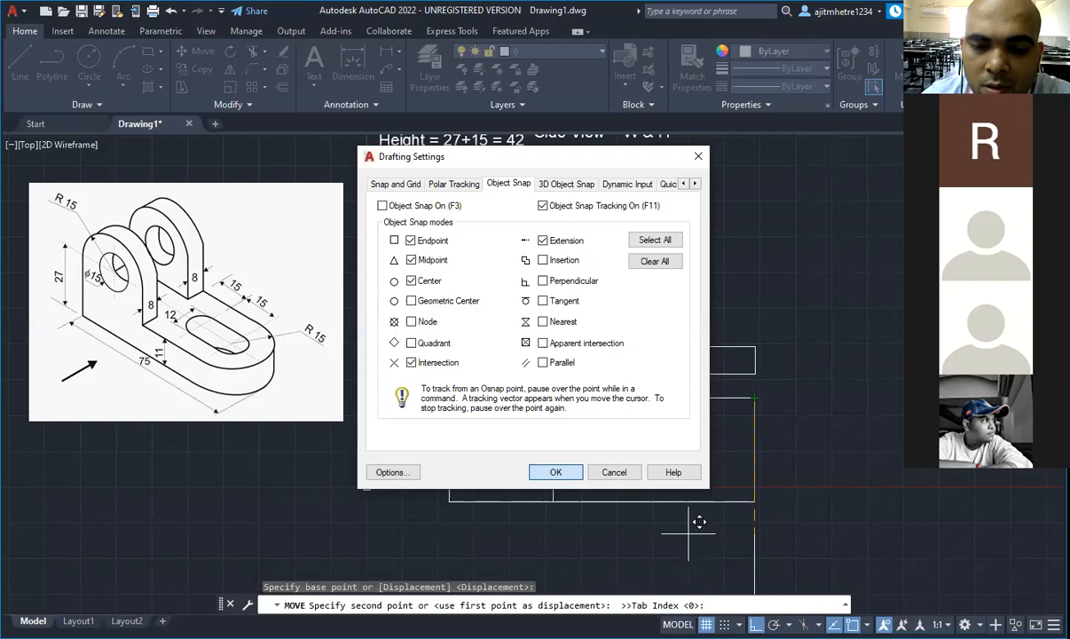
key("Return")
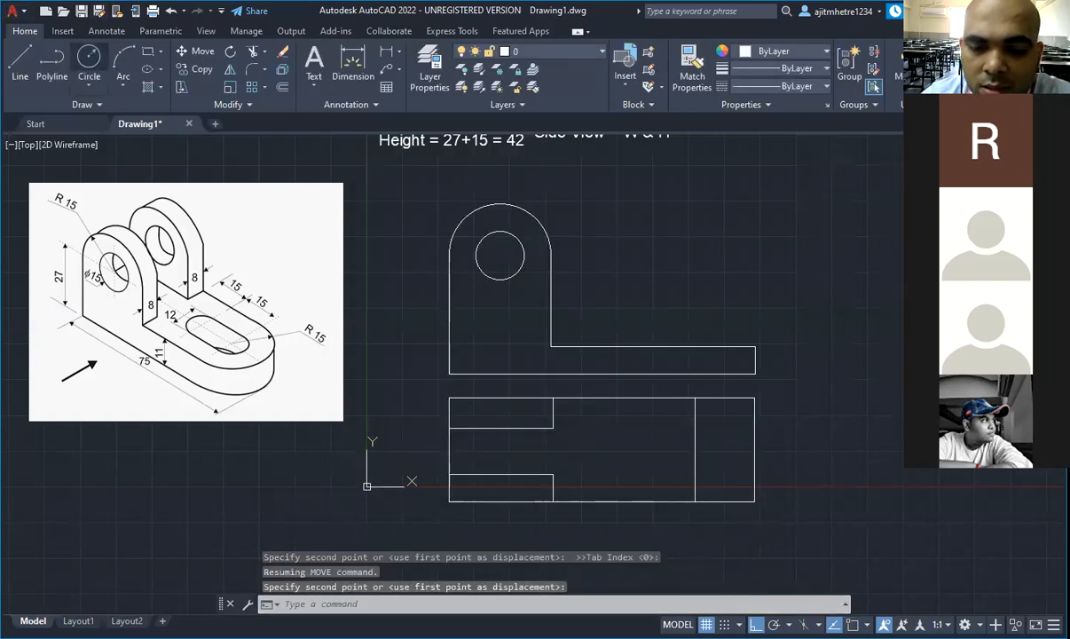
Step: With object snap back on, draw a circle of radius about 18 centred on the vertical line, keeping only its right half
left_click(89, 57)
left_click(739, 624)
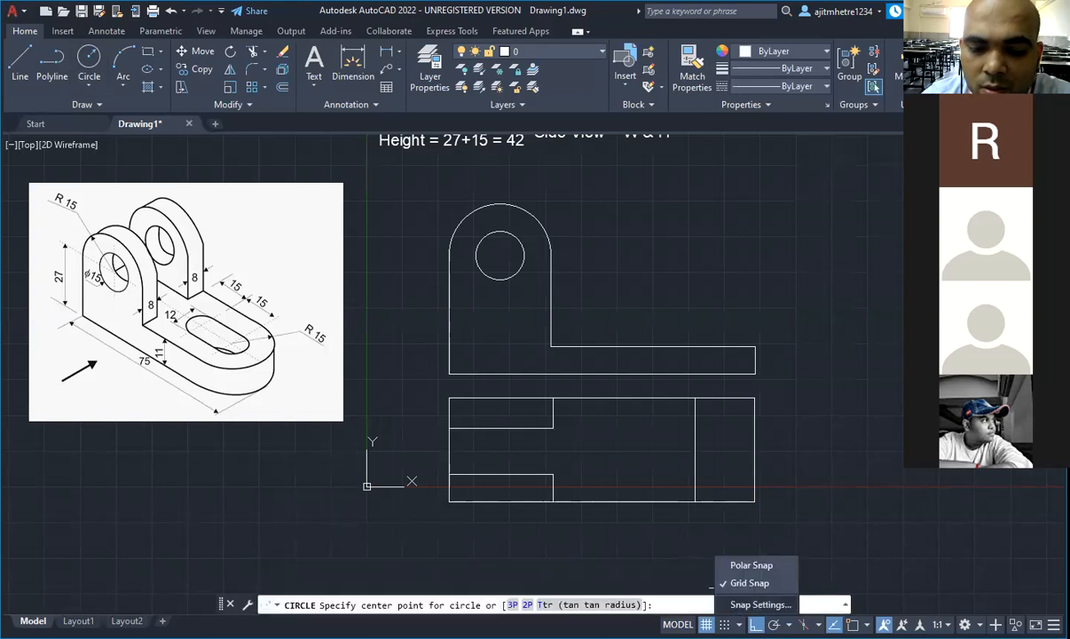
left_click(760, 604)
left_click(508, 184)
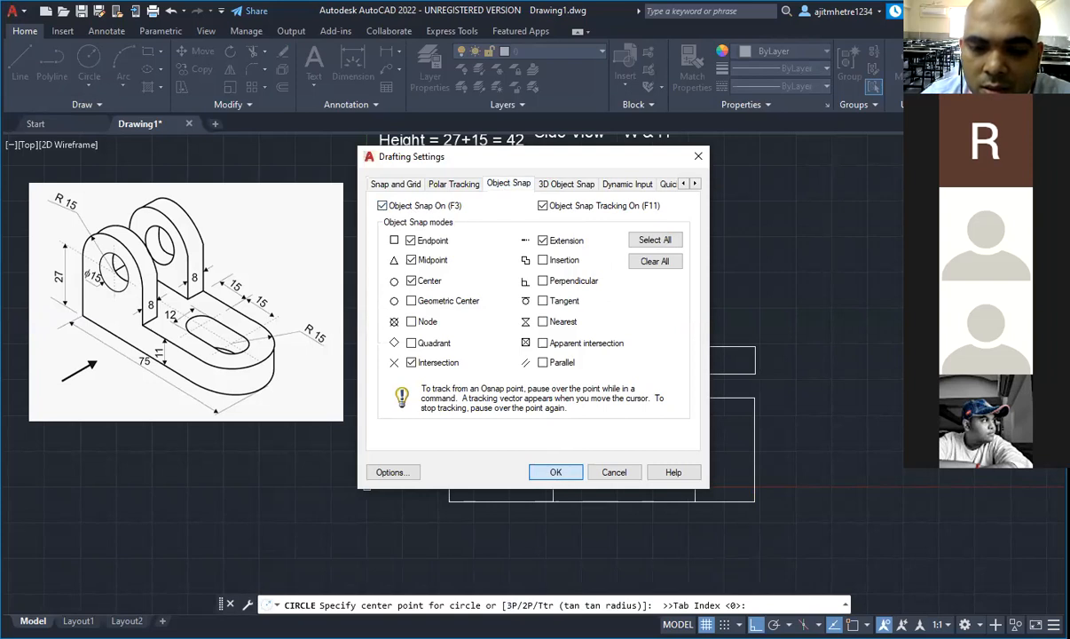
left_click(555, 472)
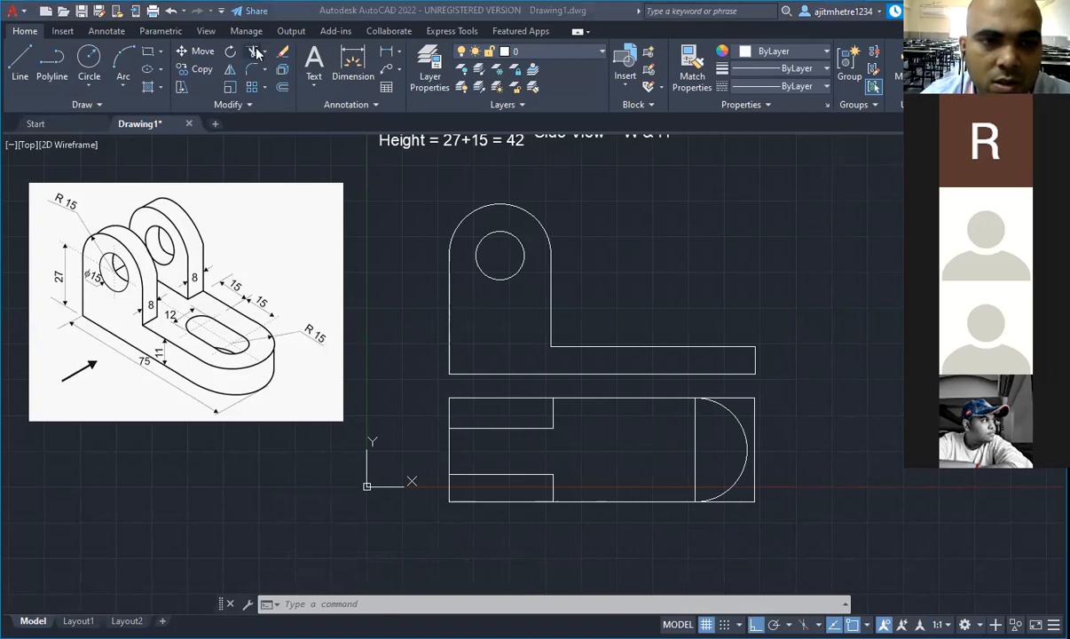
Step: Trim the top view's rectangle beyond the arc and draw a circle of radius about 6.8 at the vertical line's midpoint
left_click(742, 399)
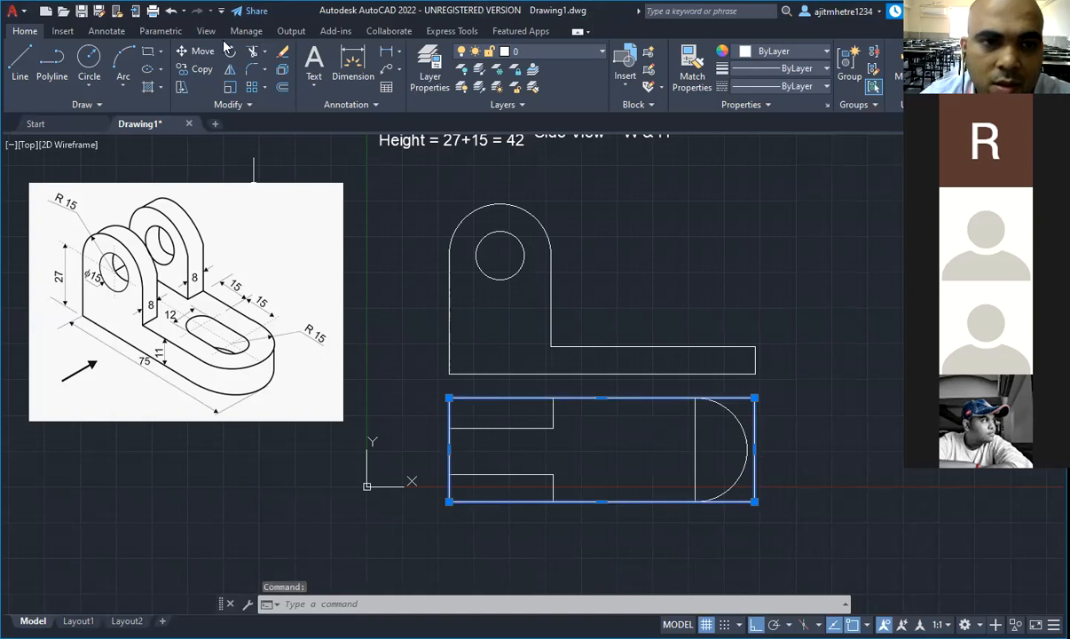
left_click(251, 53)
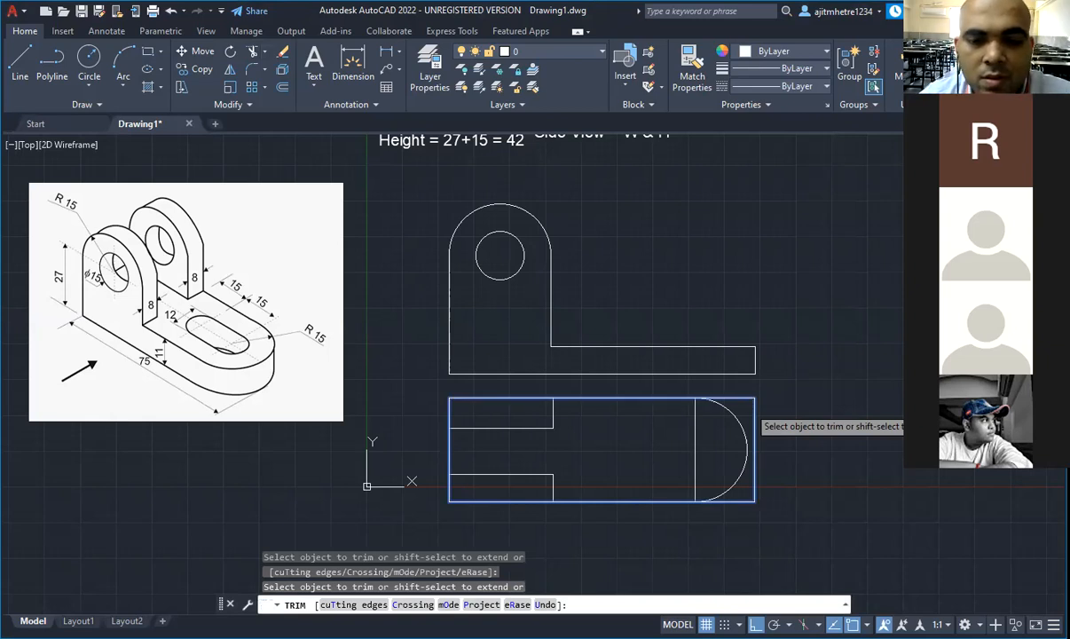
key("Escape")
key("ctrl+a")
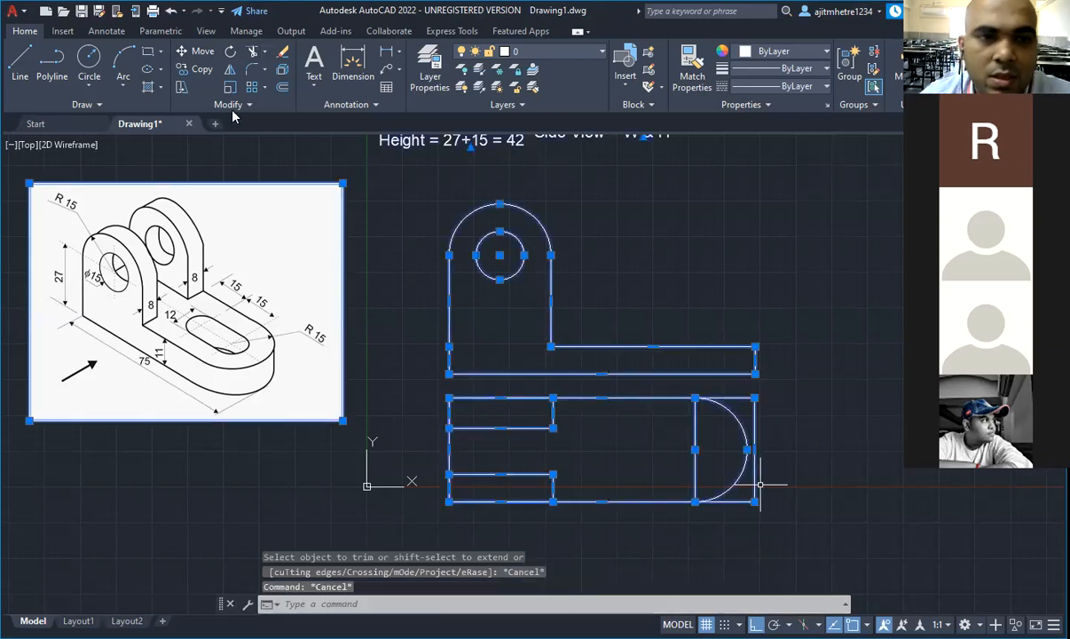
key("Escape")
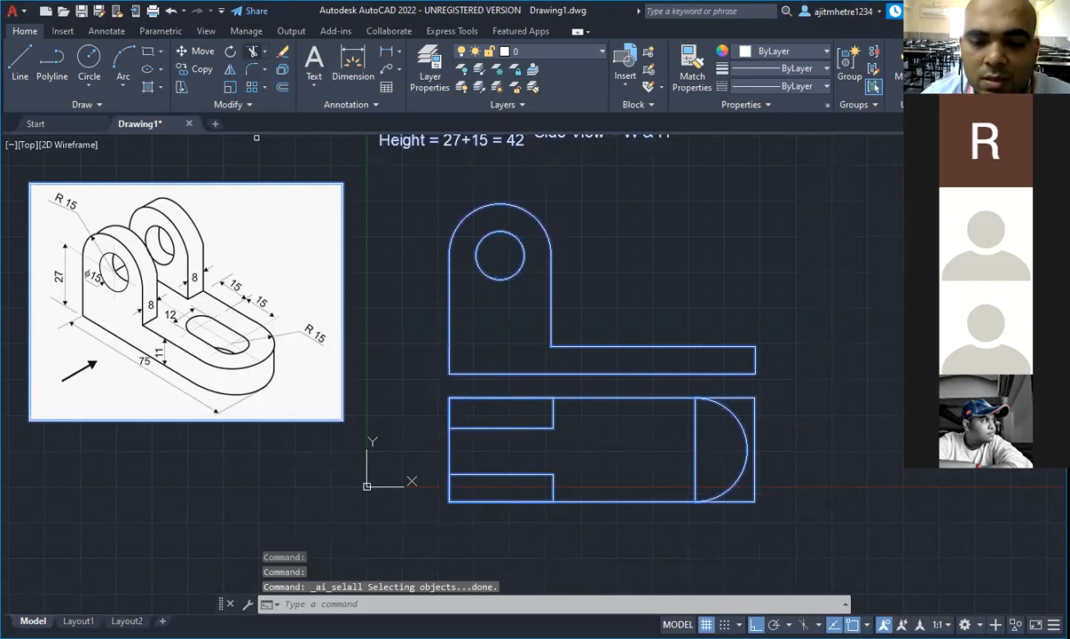
key("Escape")
key("Escape")
key("Escape")
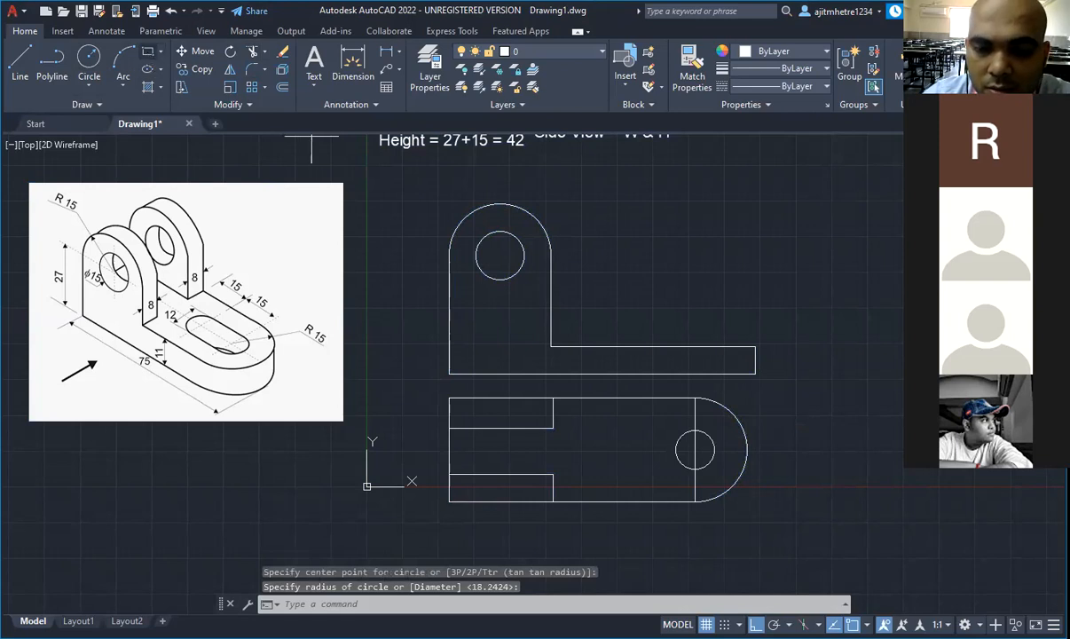
Step: Draw the slot's rectangle about 29 by 14 leftward from the small circle and a matching circle centred on its left edge
left_click(148, 51)
left_click(694, 430)
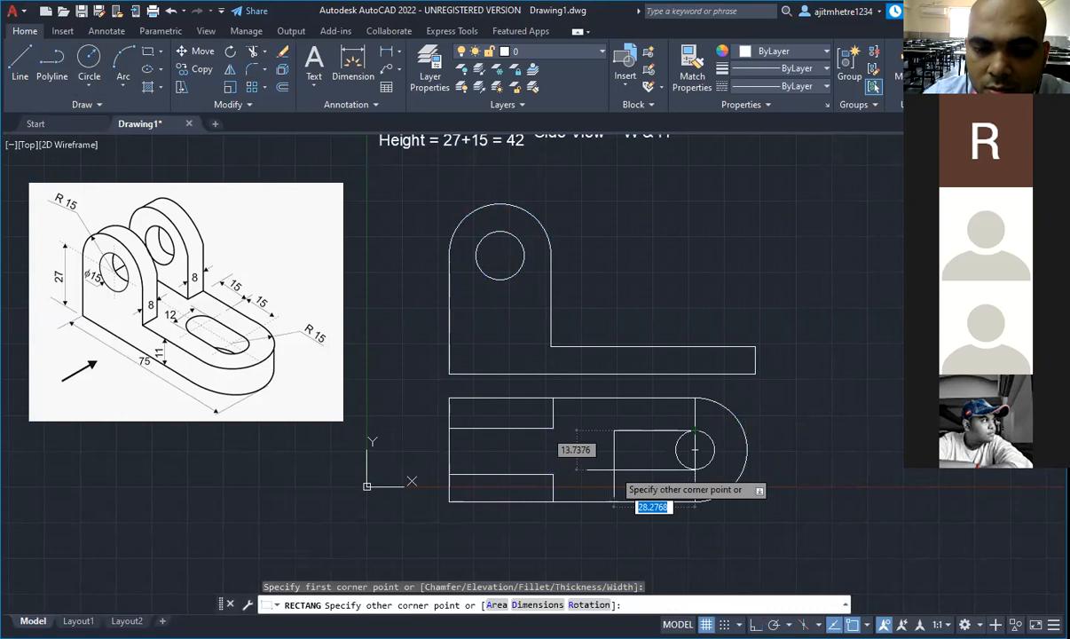
left_click(610, 468)
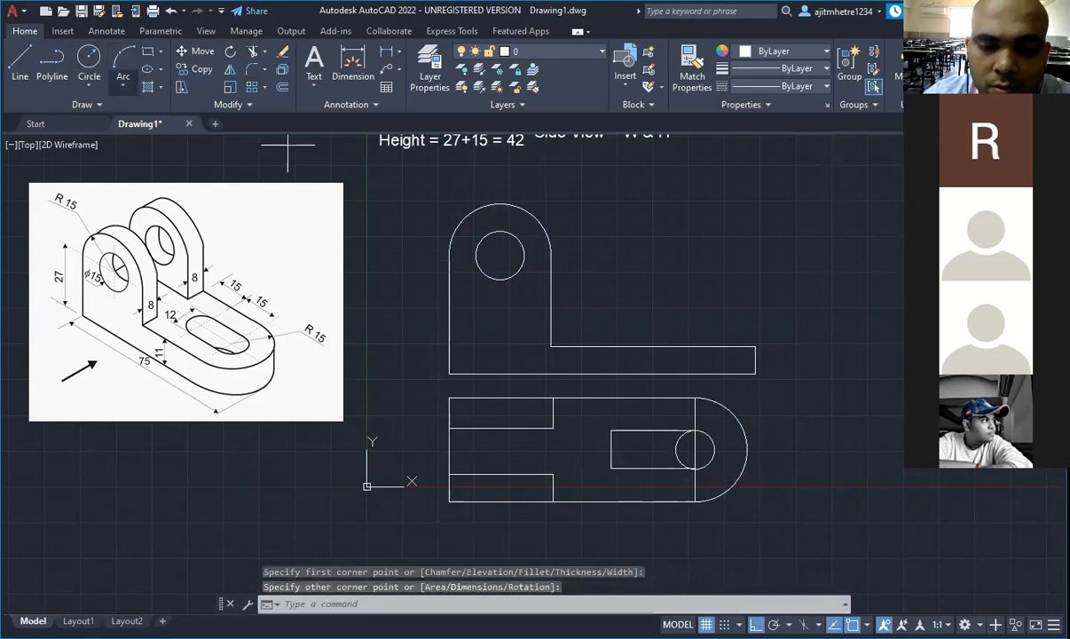
left_click(89, 57)
left_click(610, 450)
left_click(611, 469)
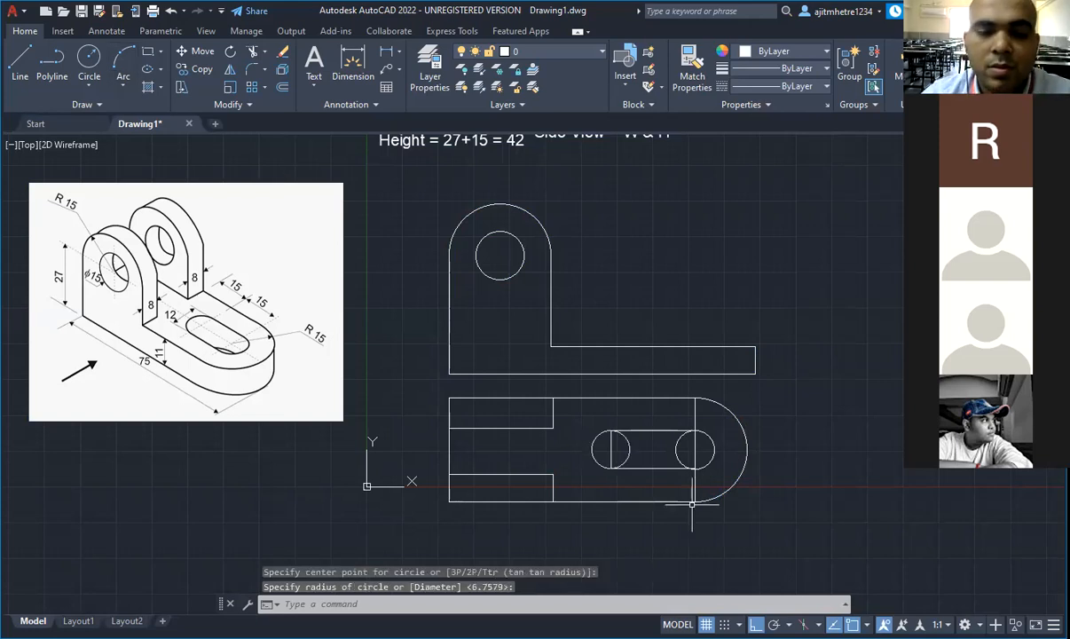
key("Escape")
key("Escape")
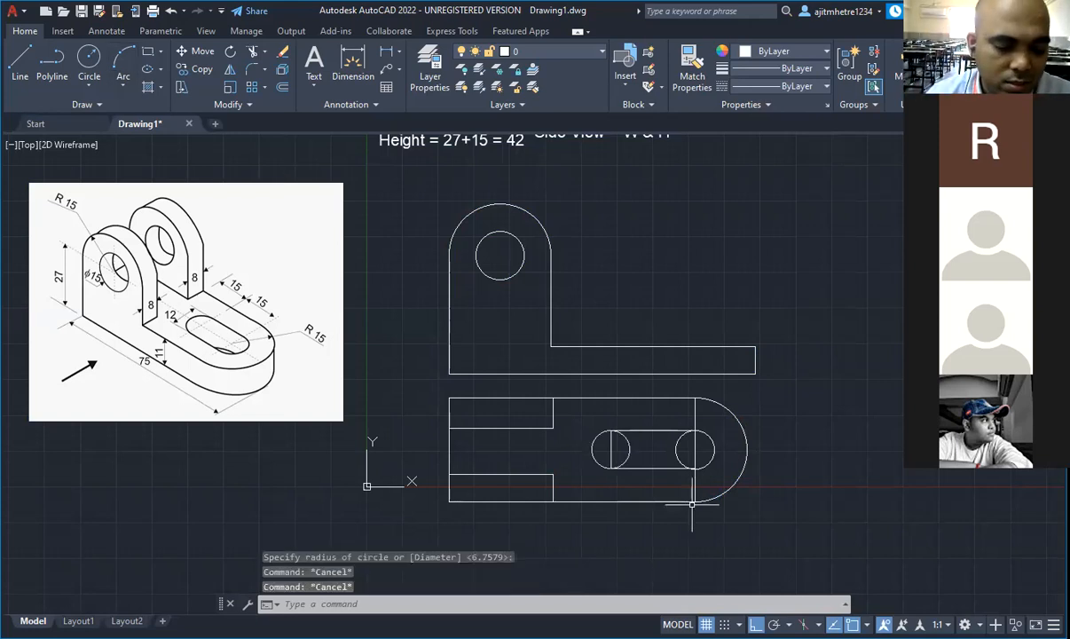
Step: Trim the inner edges to leave the slot outline and delete the remaining pieces of the vertical line
key("ctrl+a")
key("Escape")
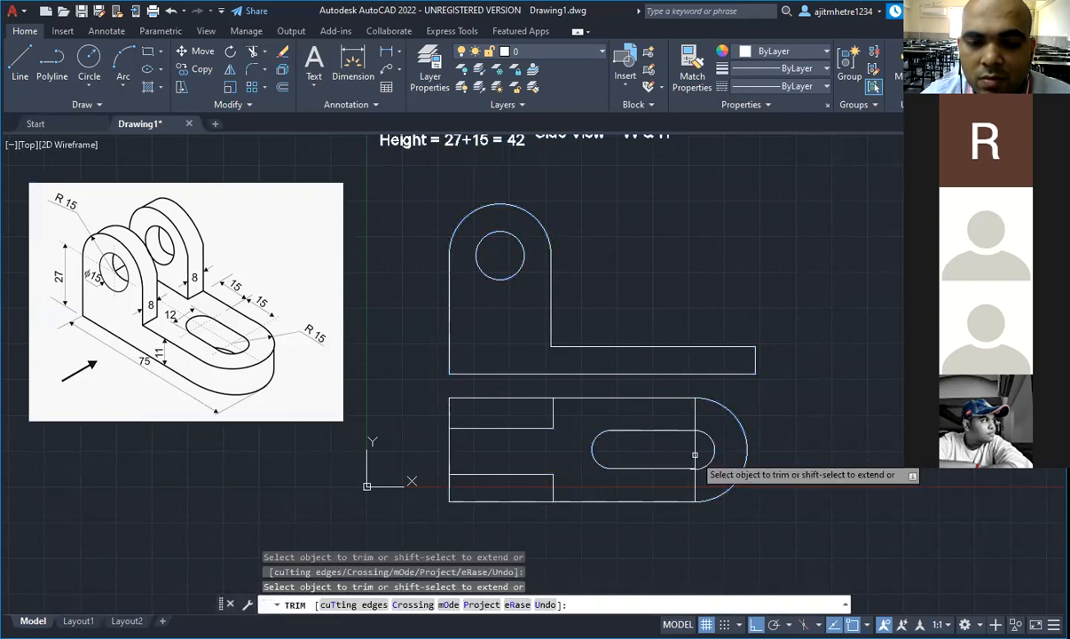
left_click(695, 454)
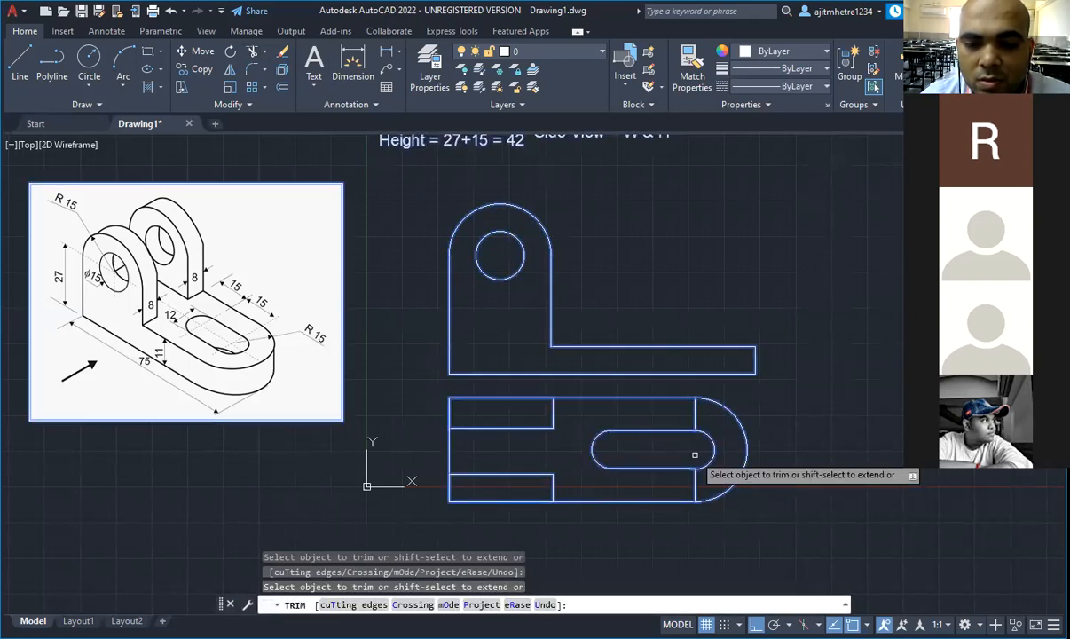
key("Escape")
left_click(694, 479)
key("Delete")
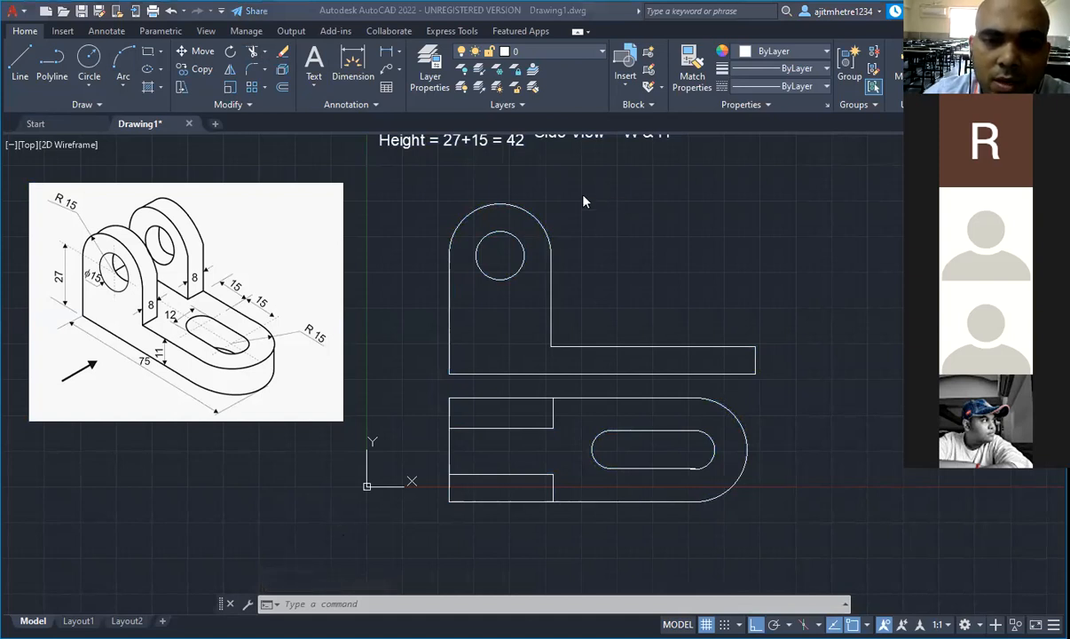
scroll(583, 197, "up", 2)
scroll(583, 195, "down", 4)
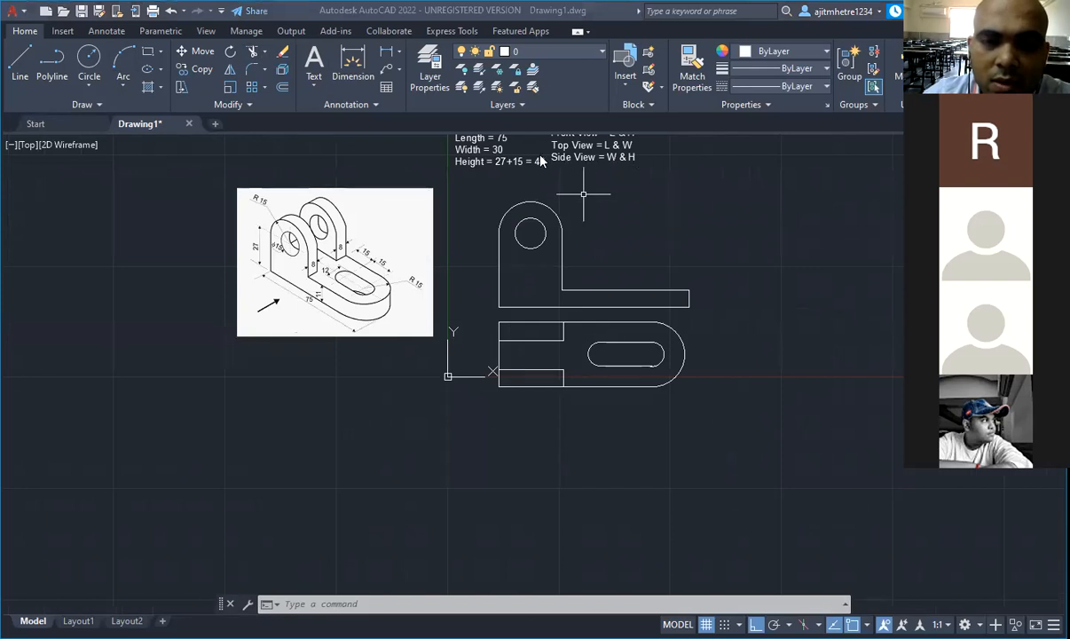
Step: Draw the side view's outer rectangle about 49 wide beside the front view, starting level with its base
scroll(547, 136, "up", 2)
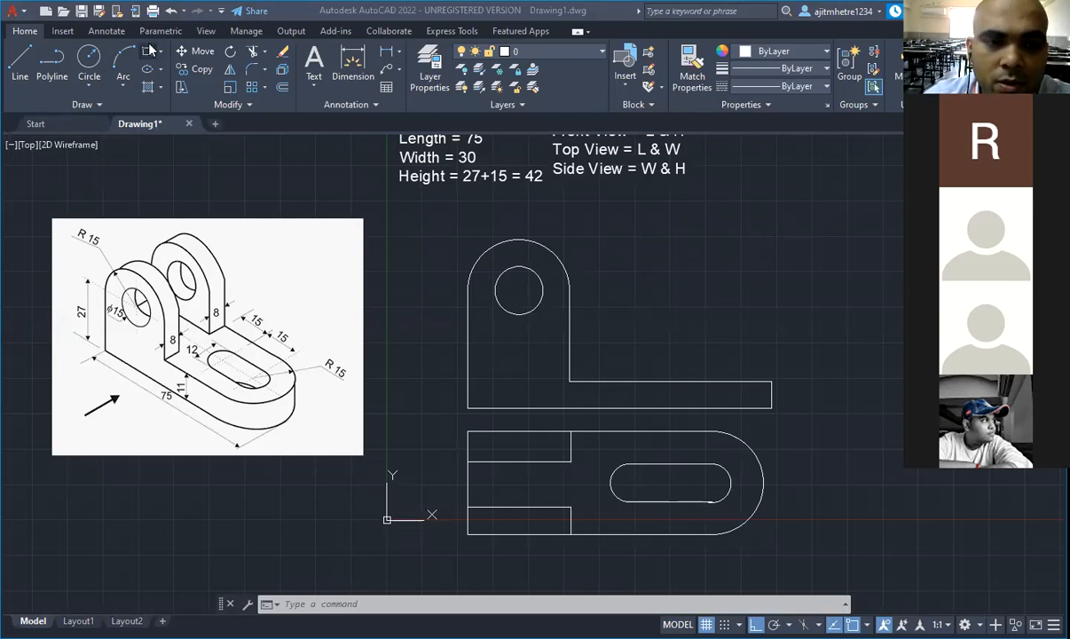
left_click(809, 409)
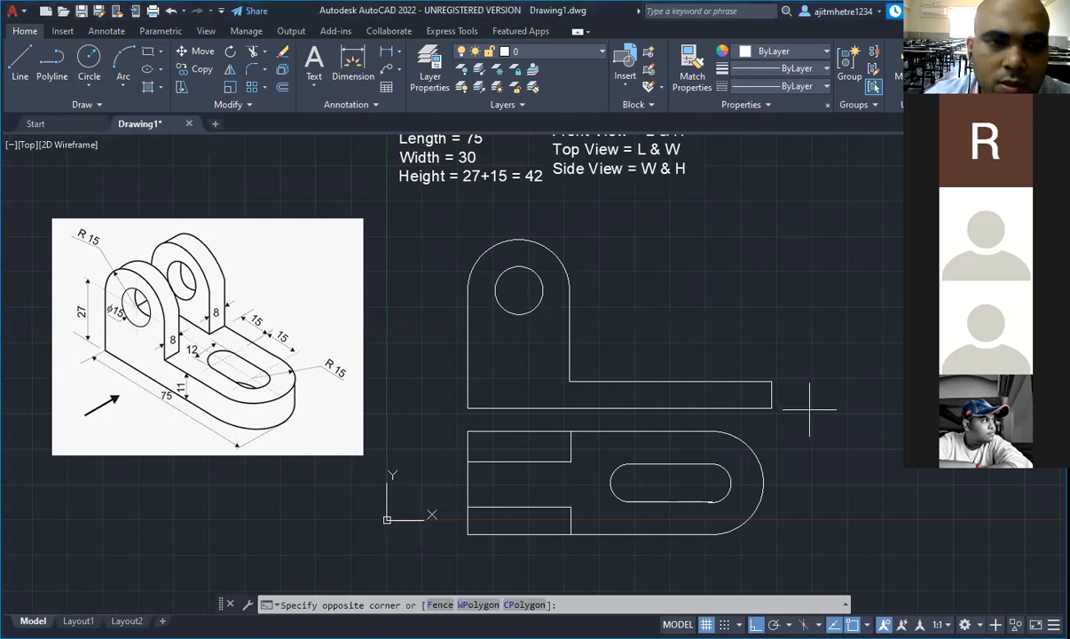
left_click(809, 410)
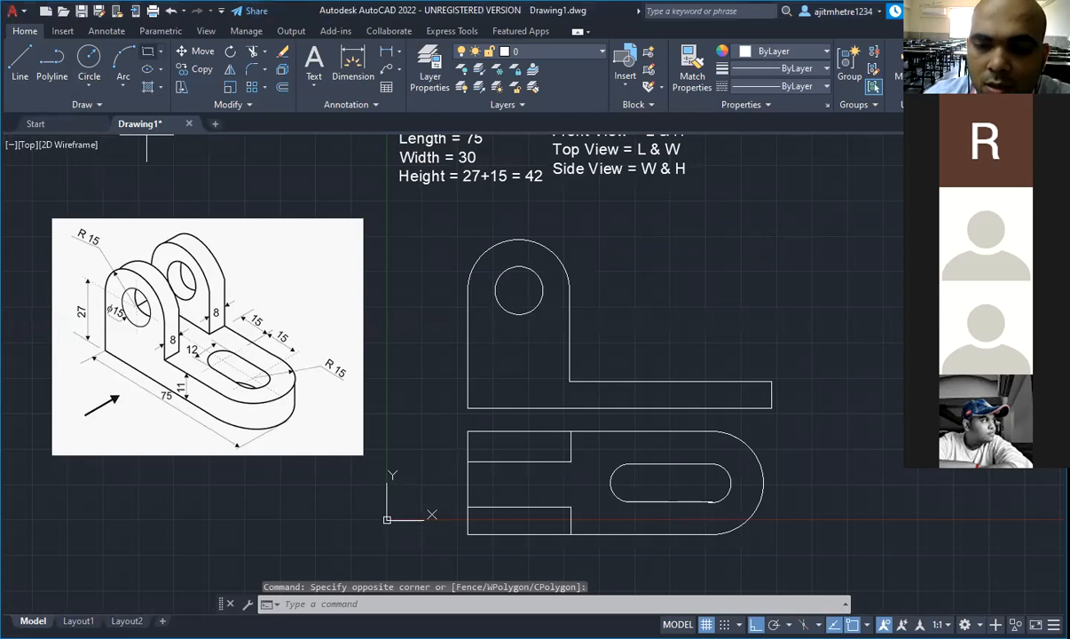
left_click(147, 51)
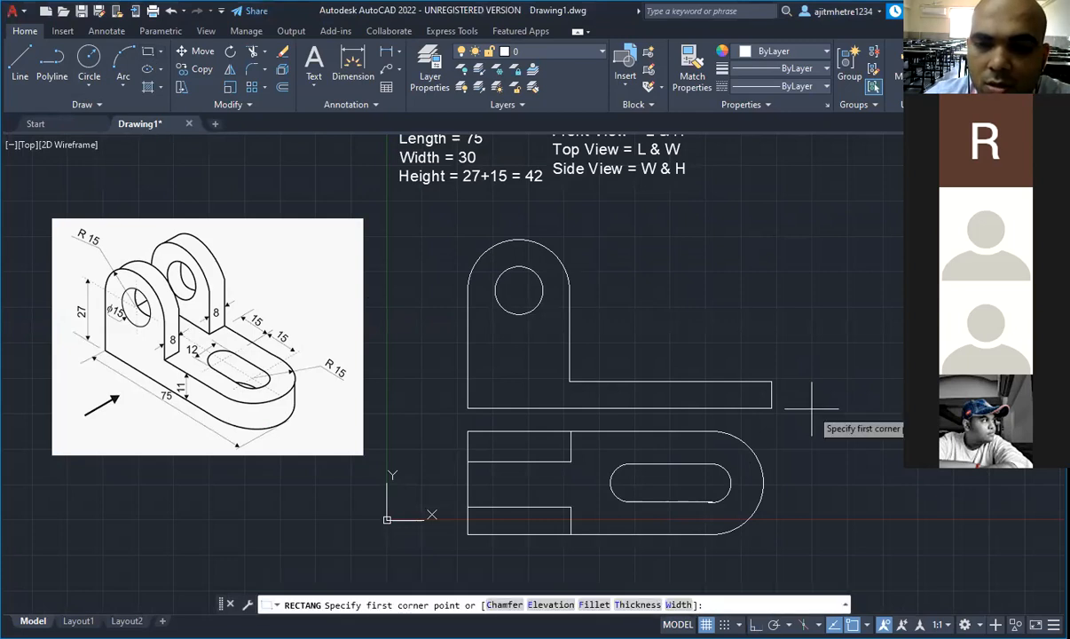
left_click(811, 409)
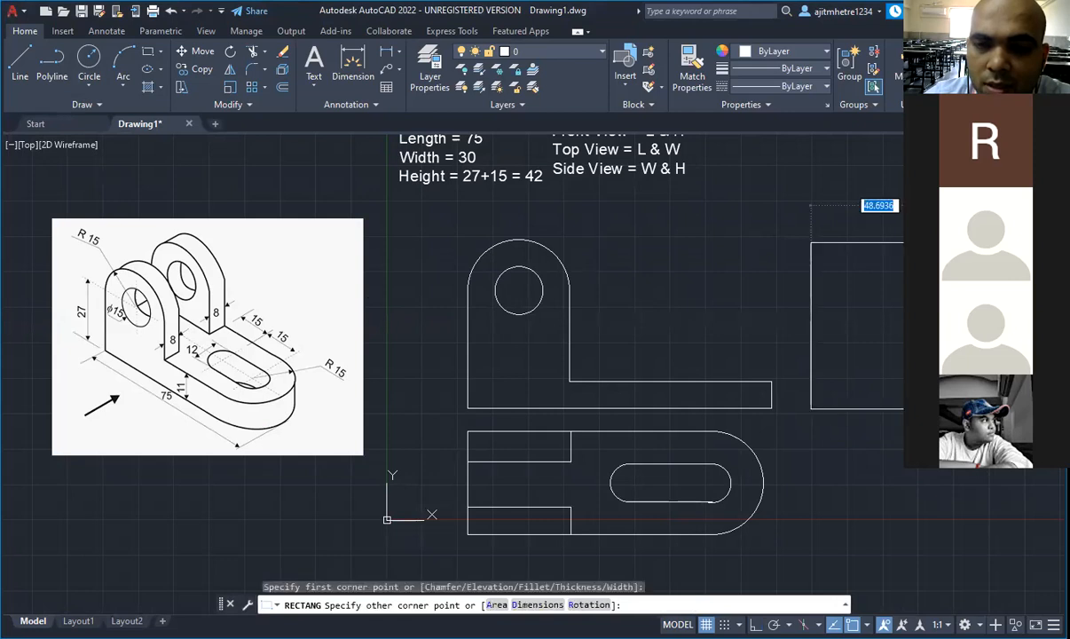
left_click(948, 242)
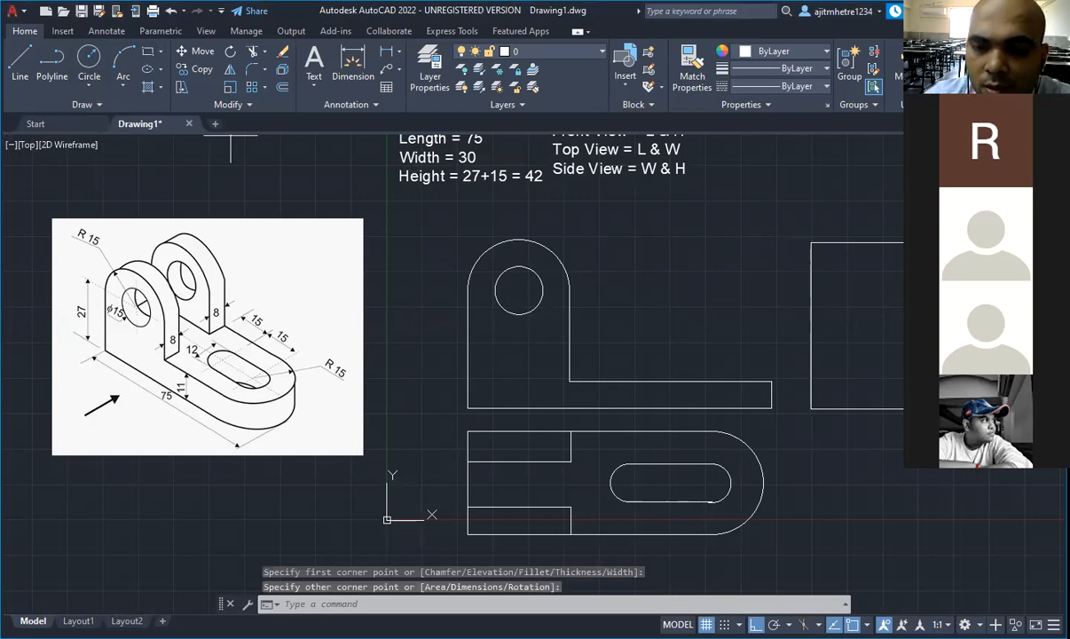
key("space")
left_click(811, 409)
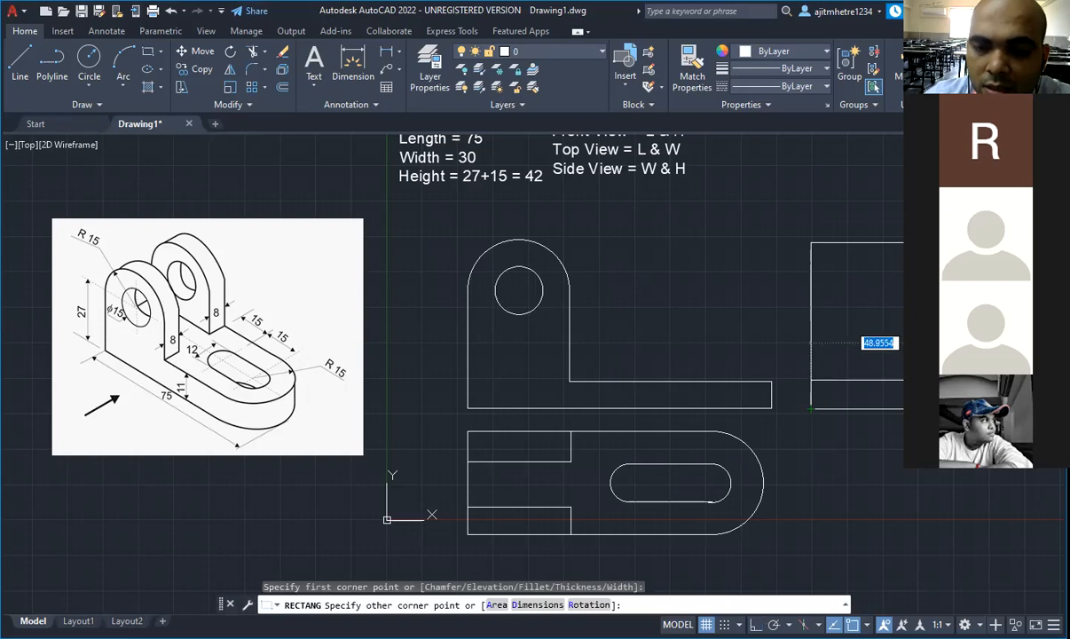
key("Escape")
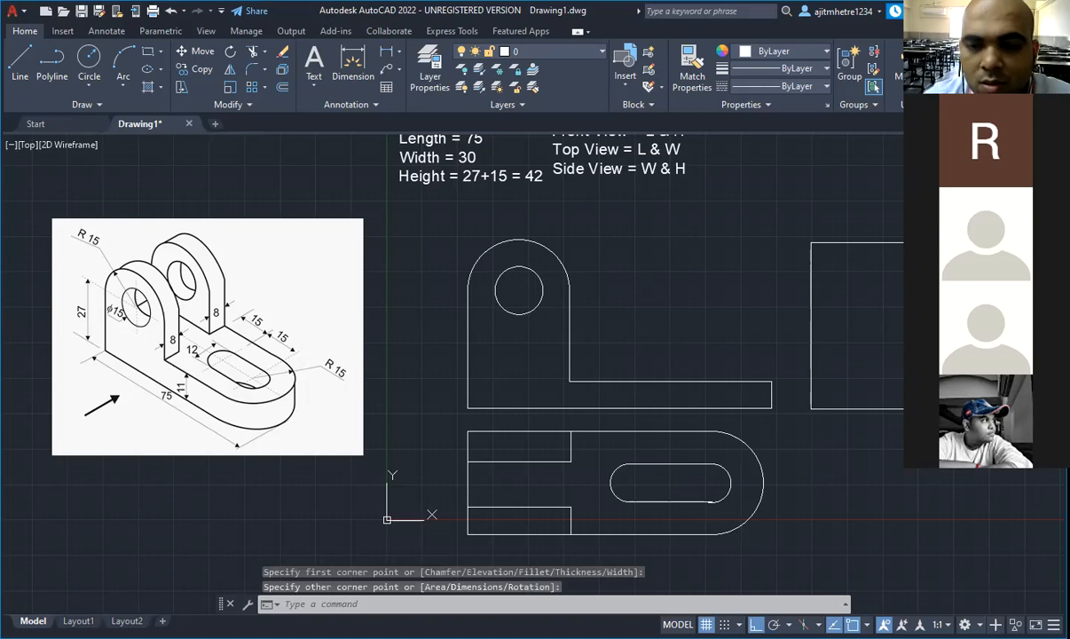
key("ctrl+z")
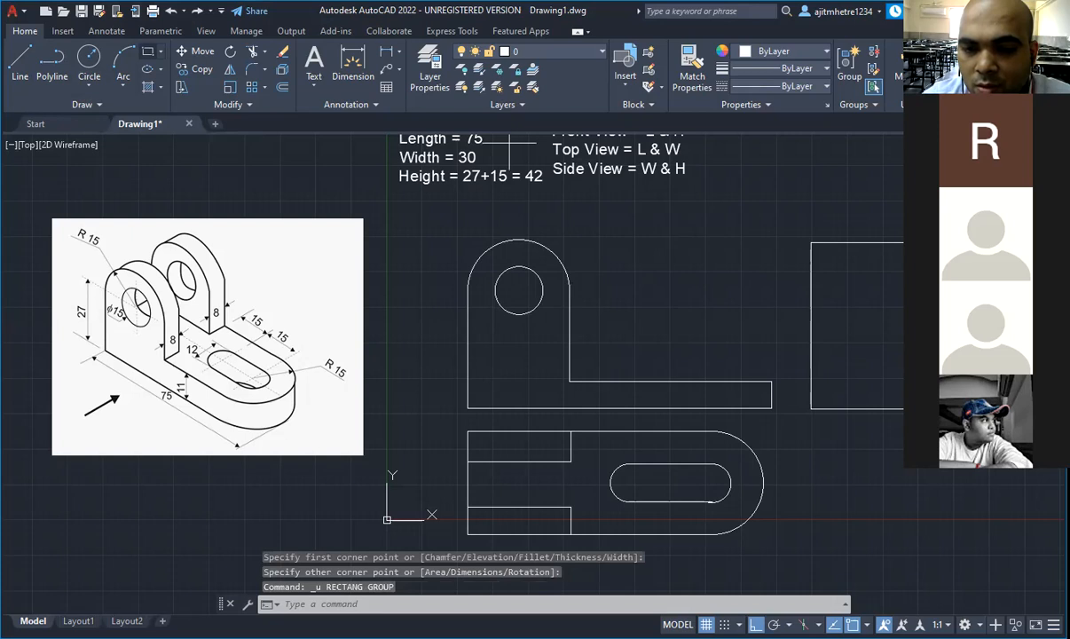
Step: Start a base rectangle at the side view's lower left corner and turn object snap off in the drafting settings
left_click(810, 408)
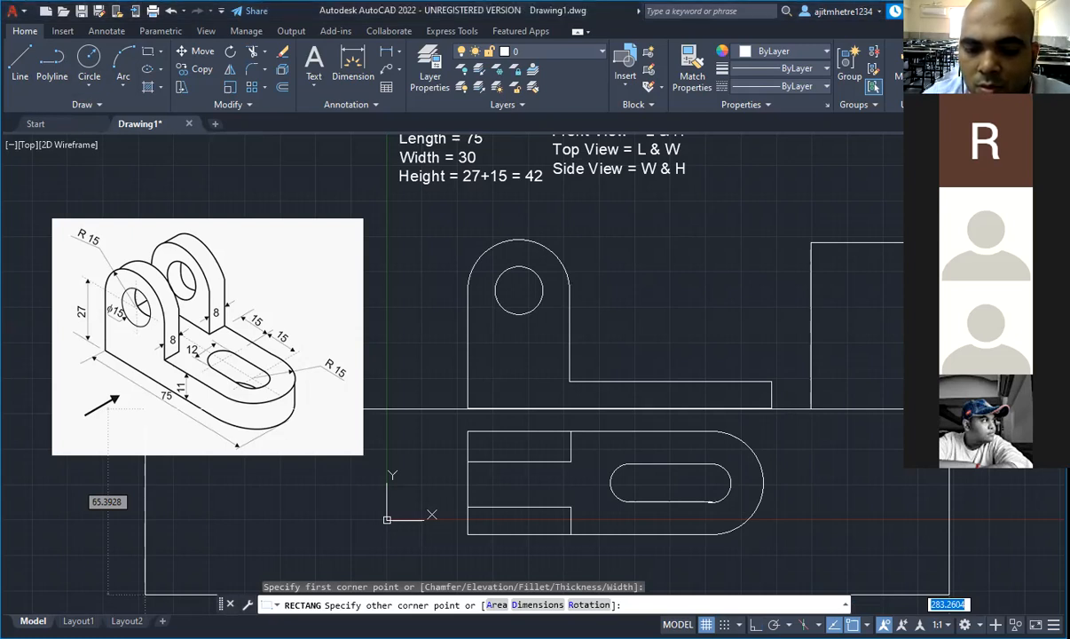
left_click(738, 624)
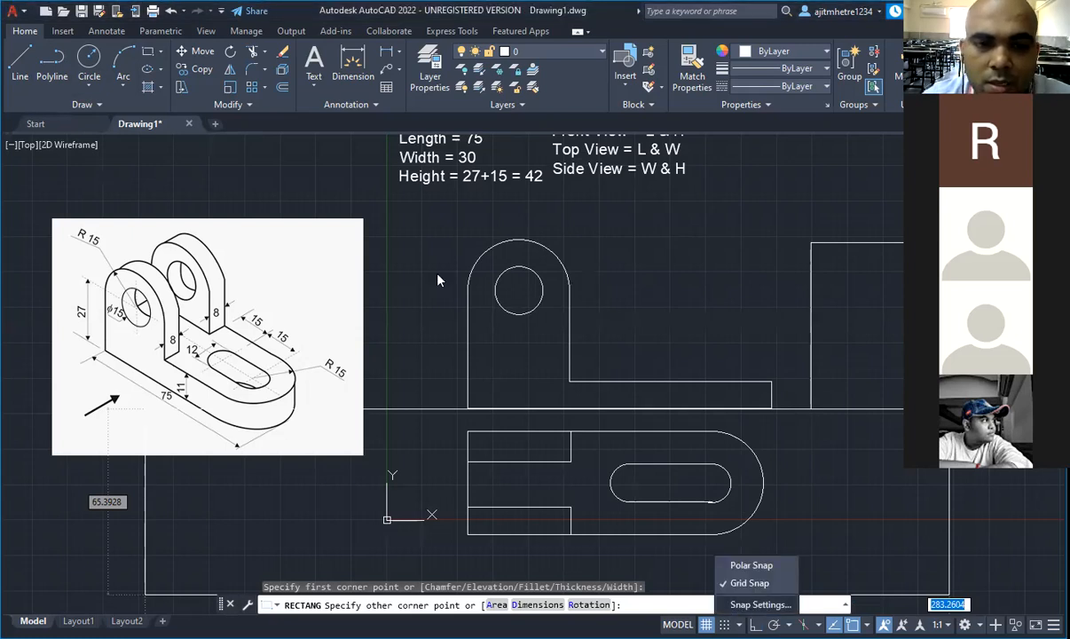
left_click(502, 184)
left_click(404, 206)
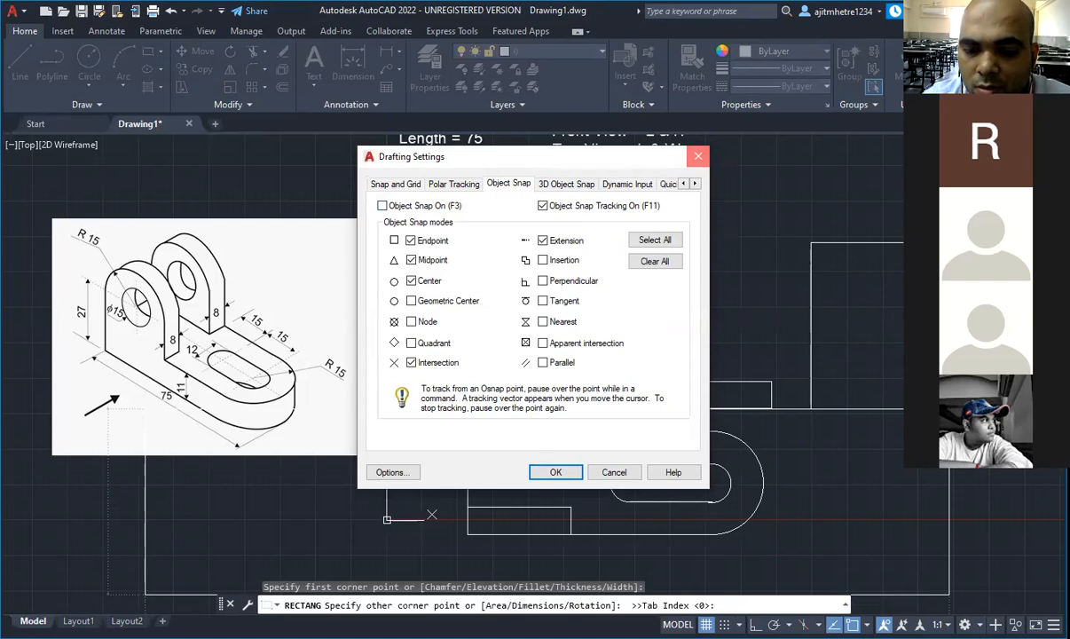
left_click(698, 156)
left_click(735, 625)
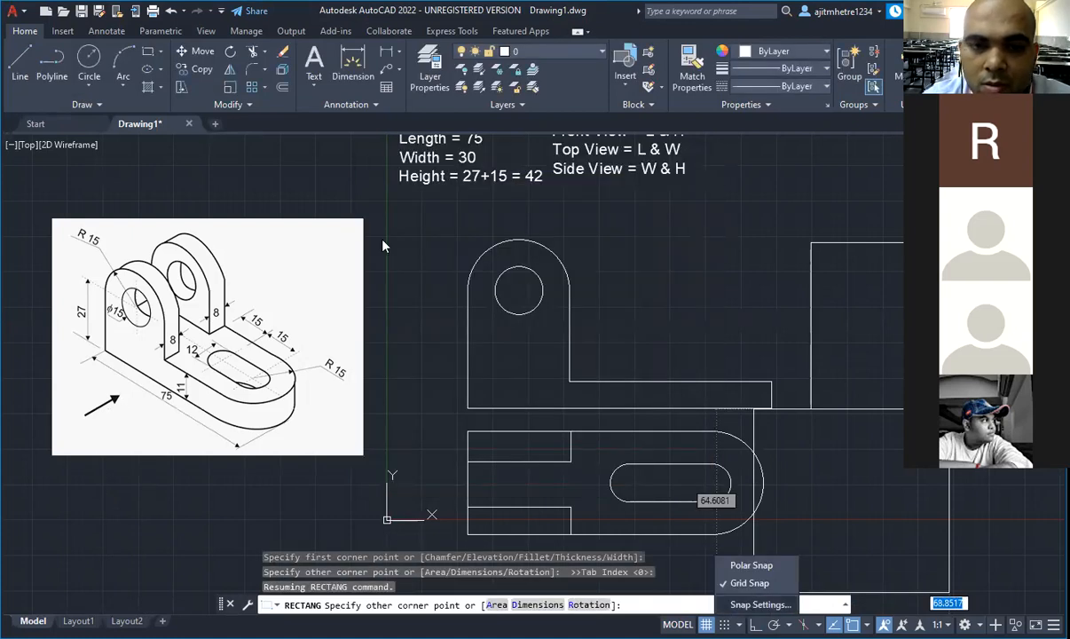
left_click(740, 605)
left_click(504, 185)
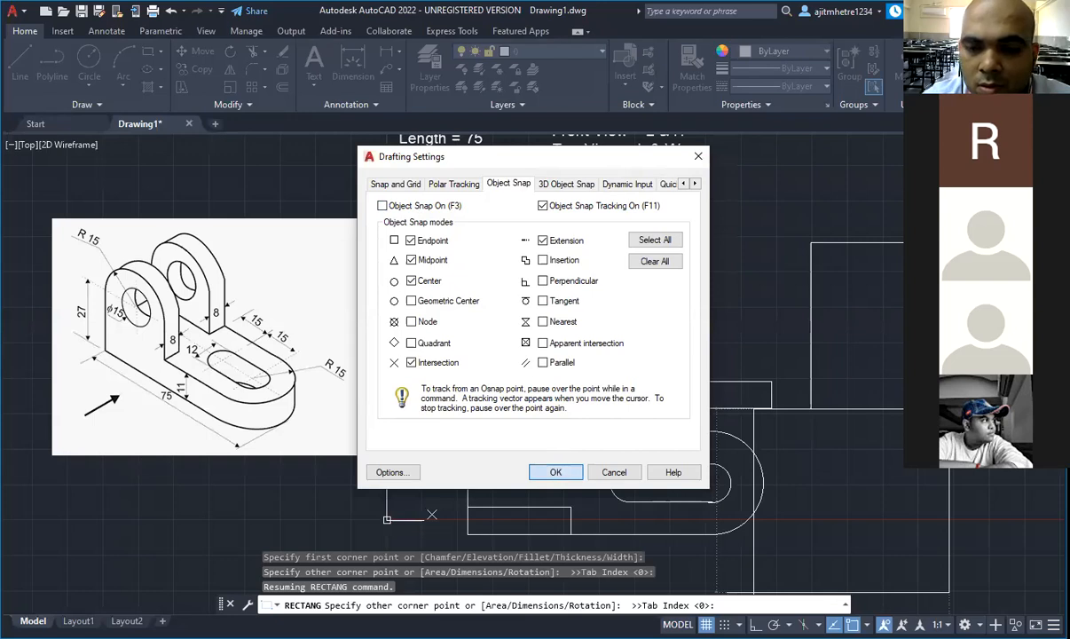
left_click(555, 472)
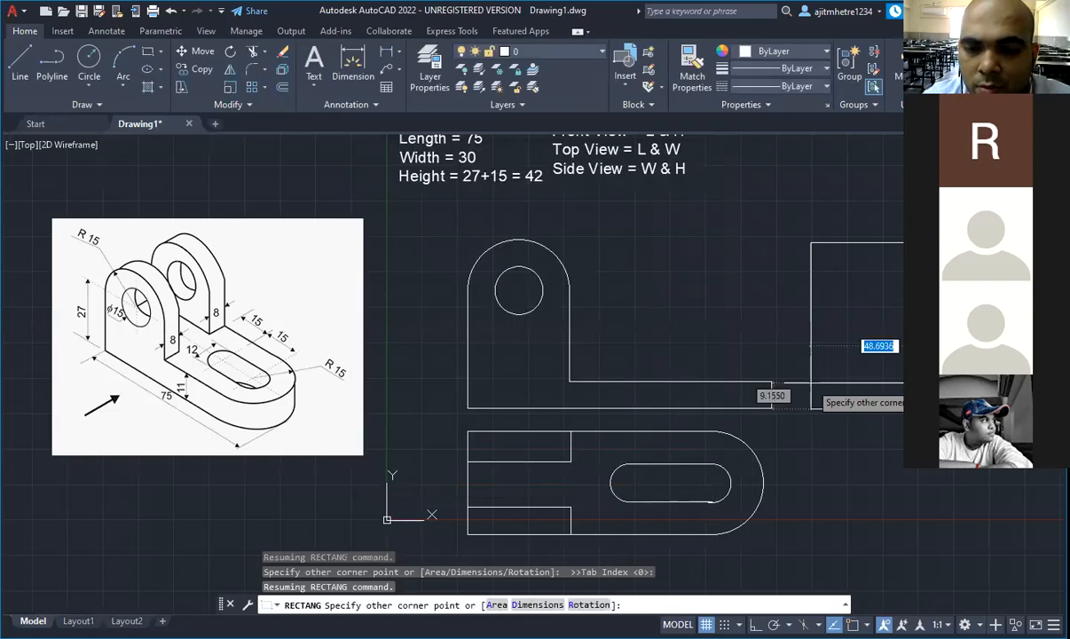
Step: Finish the base rectangle across the side view's full width, about 49 by 9
left_click(811, 382)
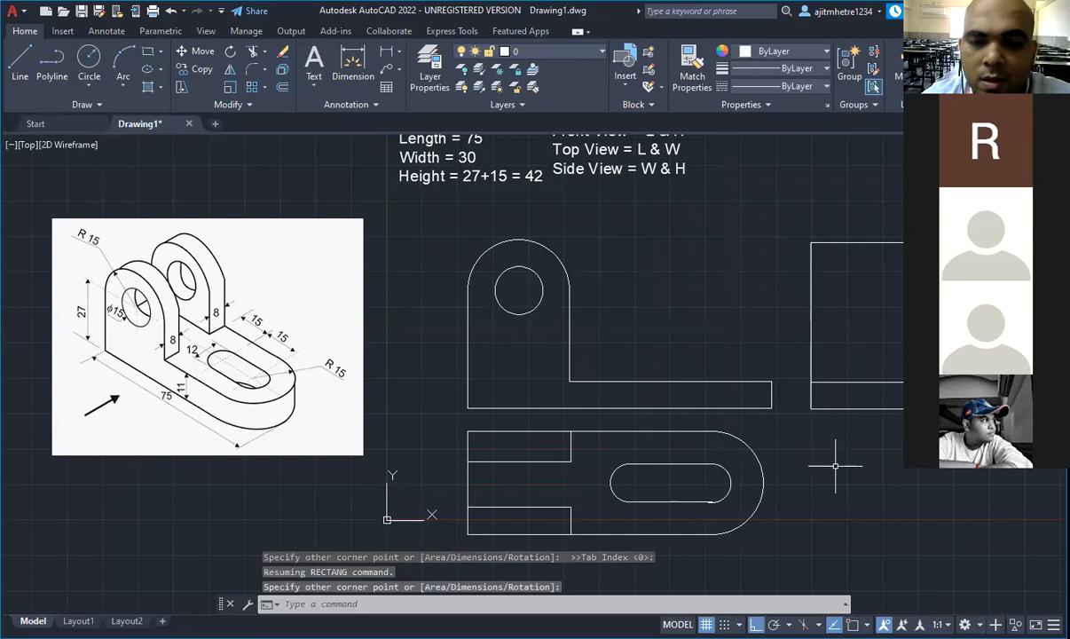
key("Escape")
key("Escape")
key("Escape")
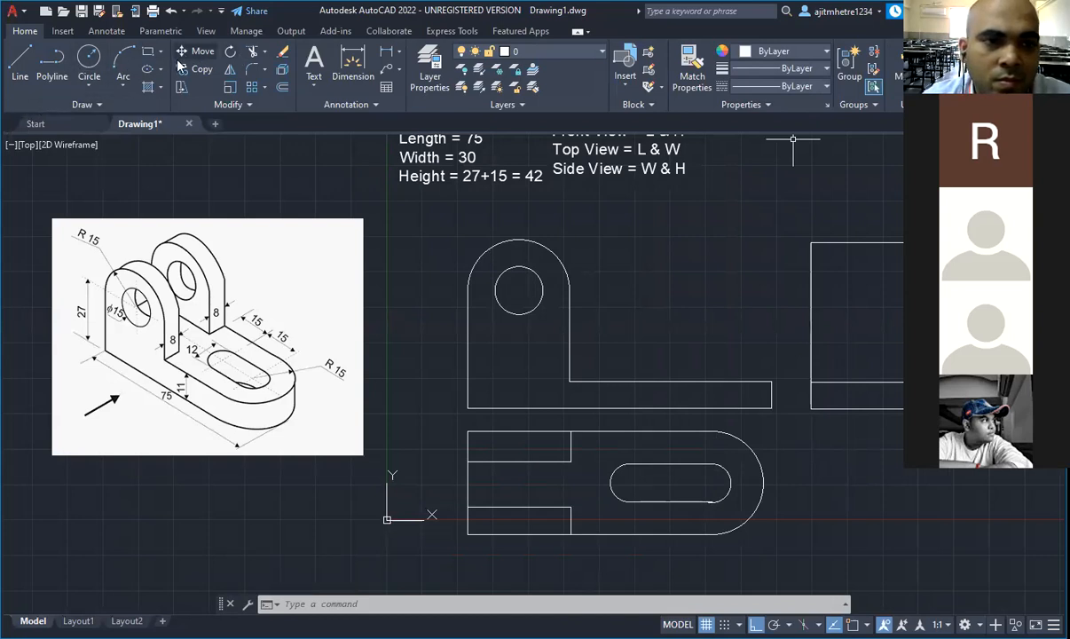
Step: Try a narrow upright rectangle from the side view's upper left corner down towards the base, and erase it
left_click(149, 51)
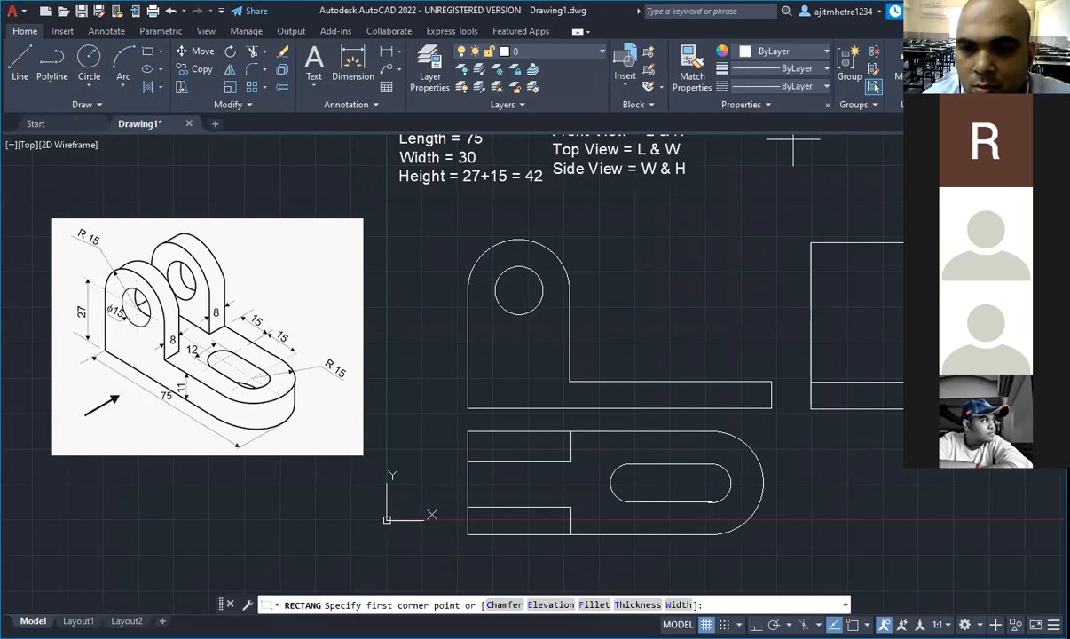
left_click(811, 241)
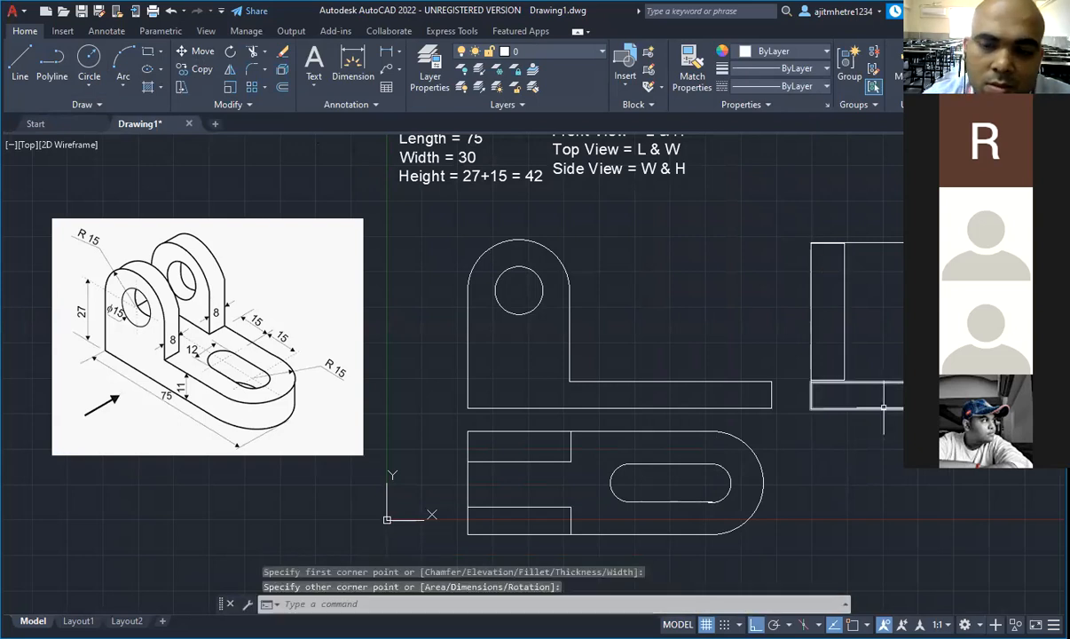
key("Escape")
key("Escape")
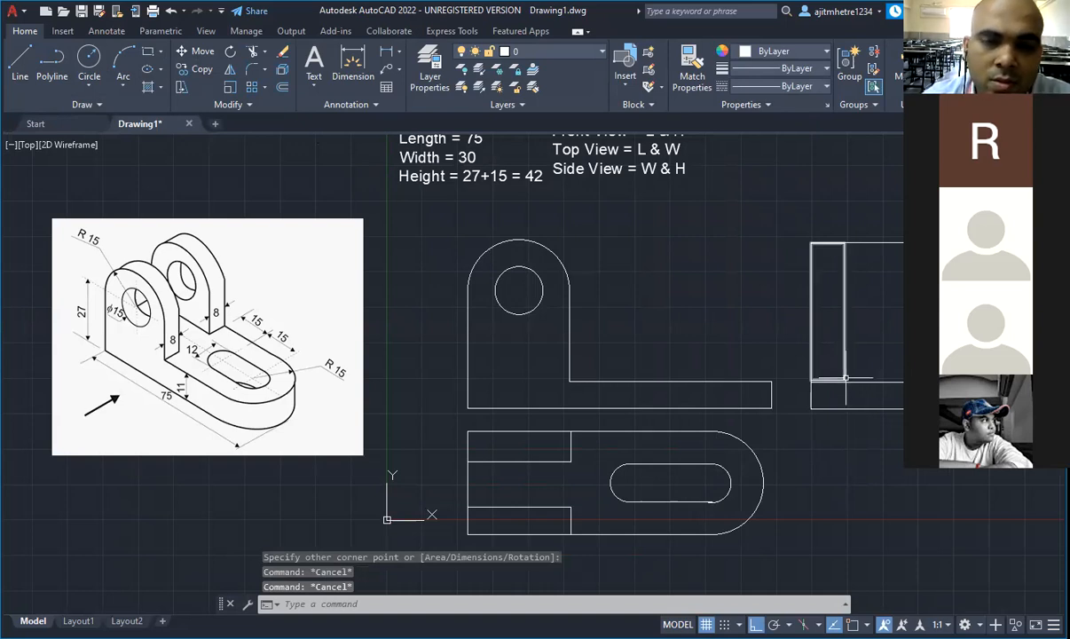
left_click(845, 377)
key("Delete")
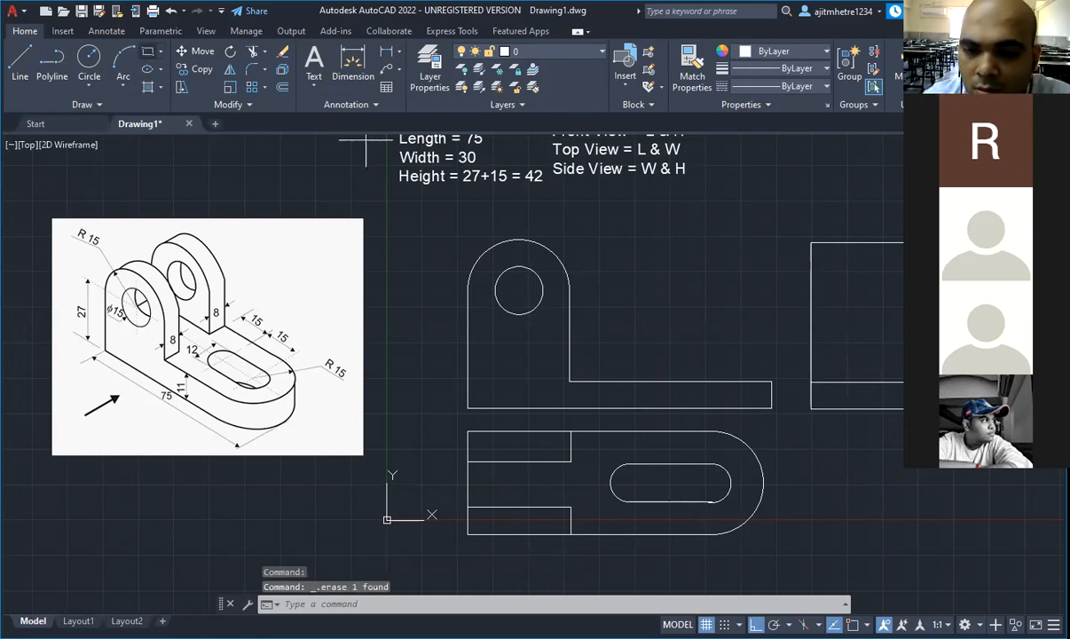
Step: Draw two upright rectangles on the side view's base, about 14 by 49 on its left and about 16 by 49 on its right
left_click(147, 51)
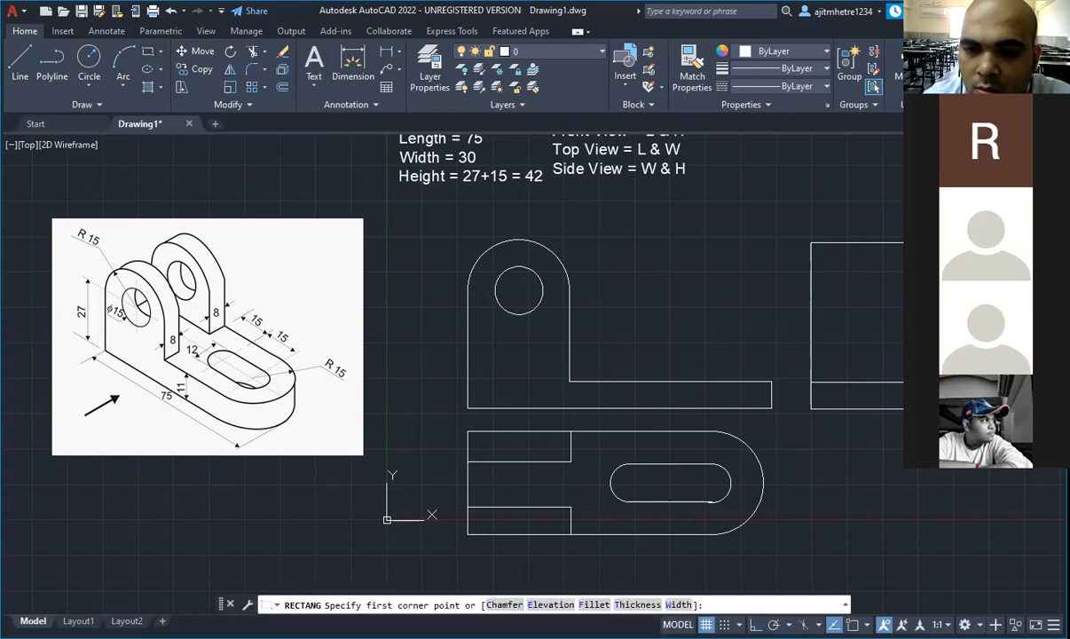
left_click(810, 381)
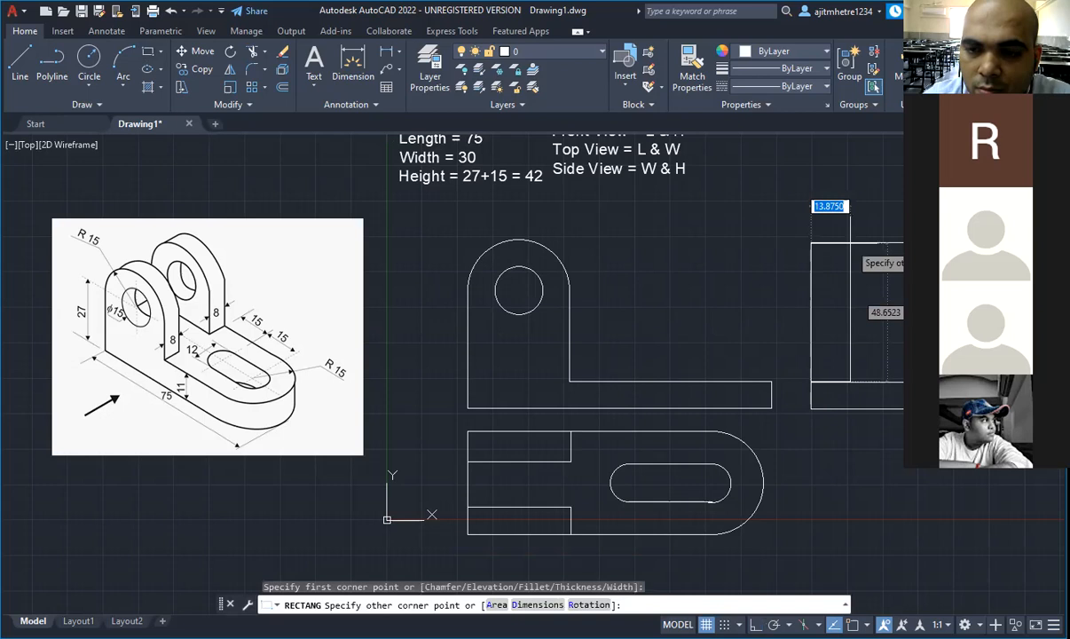
left_click(850, 241)
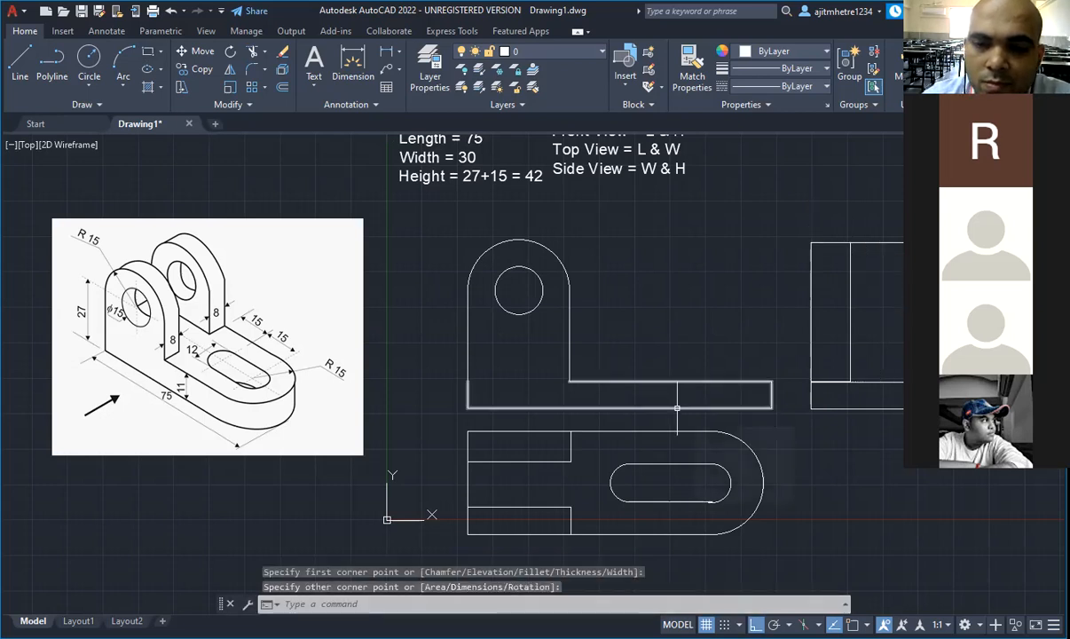
scroll(677, 408, "down", 2)
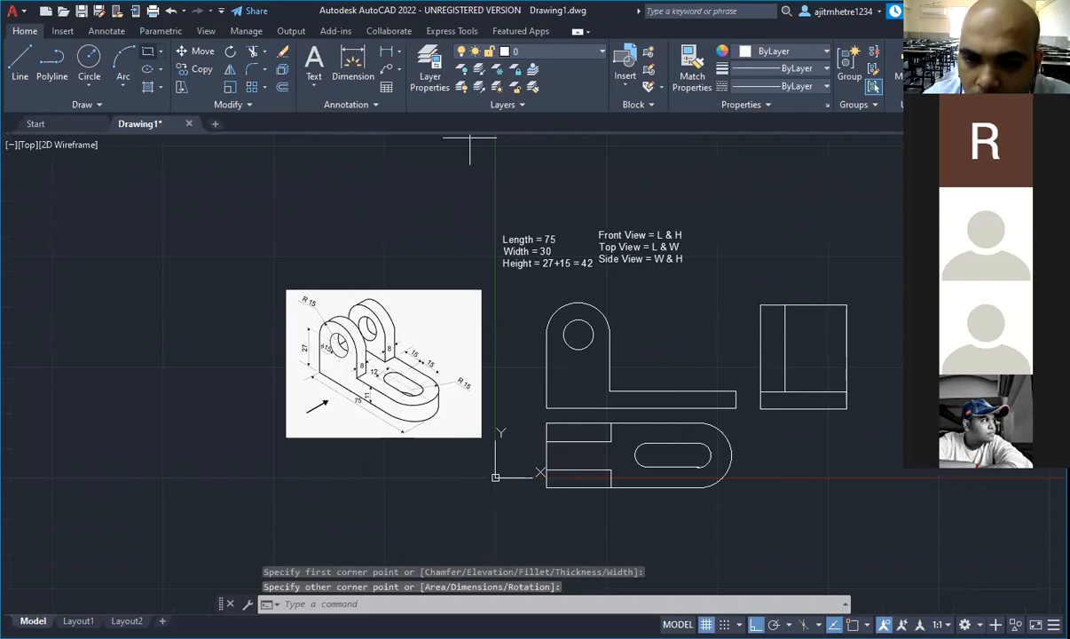
left_click(846, 392)
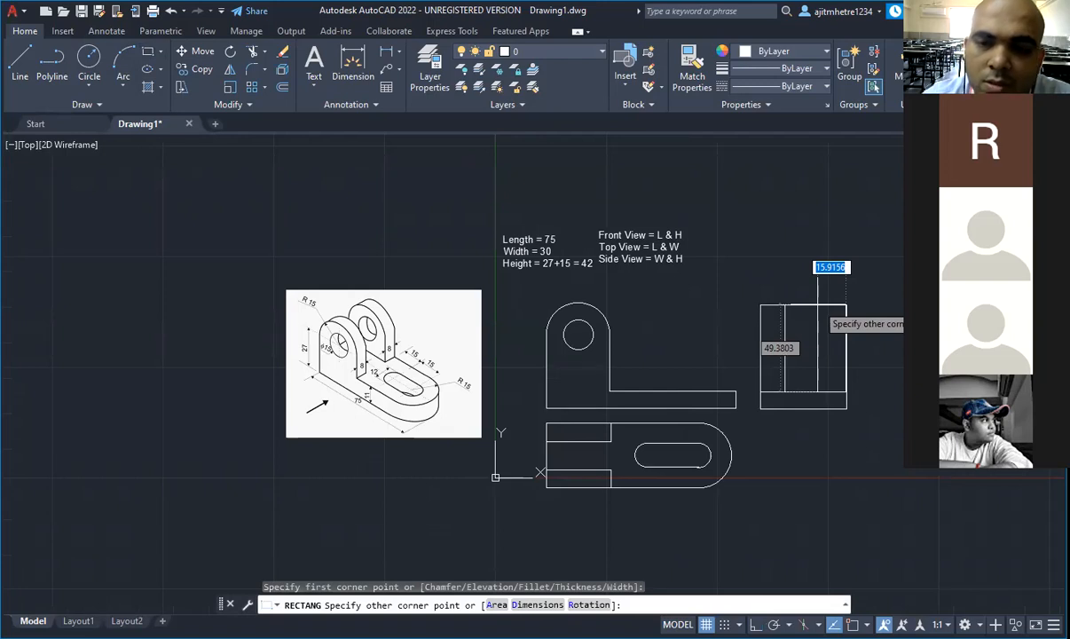
left_click(817, 304)
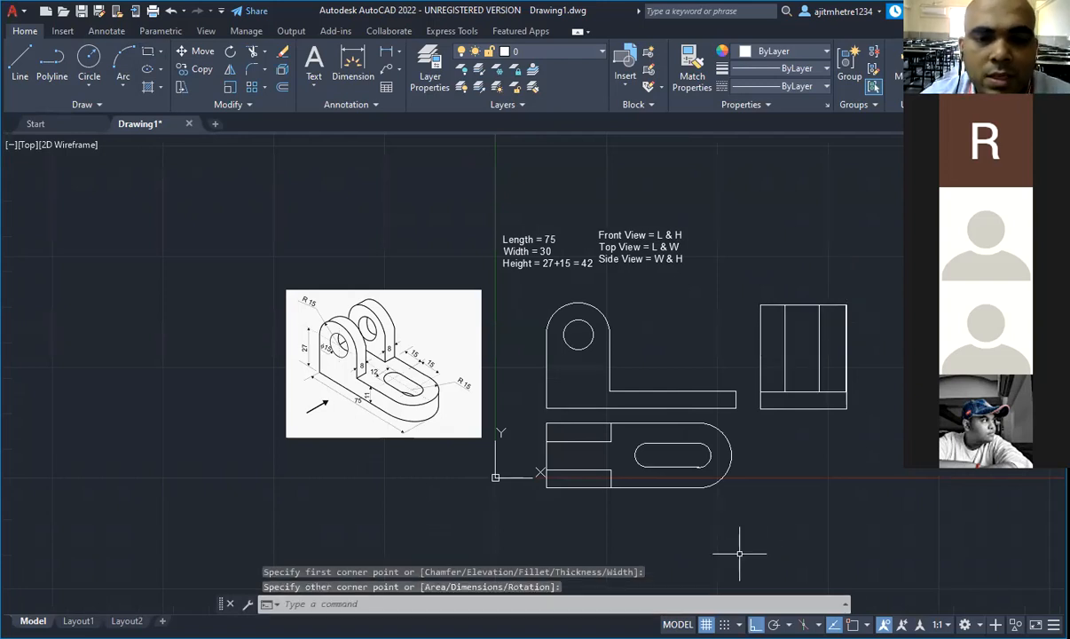
key("Escape")
key("Escape")
key("Escape")
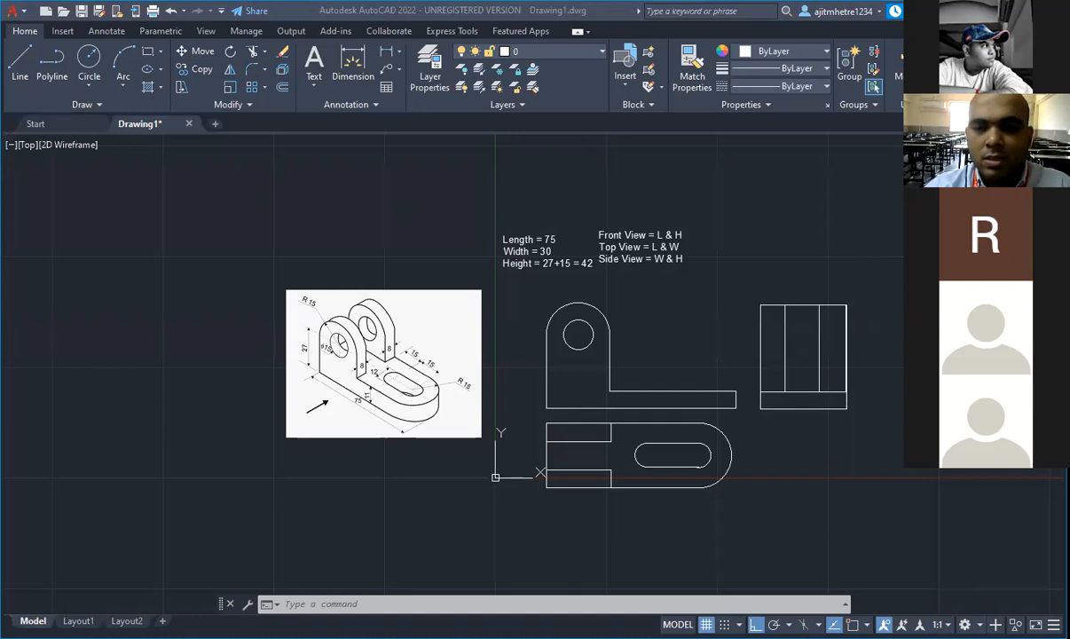
Step: Trim the side view's top edge between the two uprights, using all objects as cutting edges
key("ctrl+a")
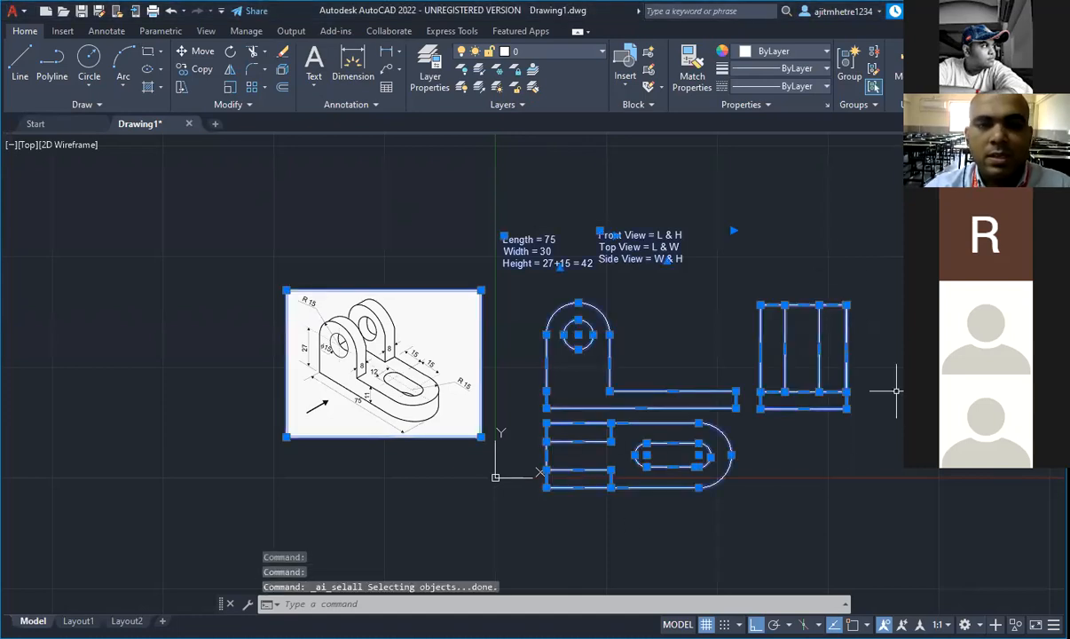
left_click(253, 50)
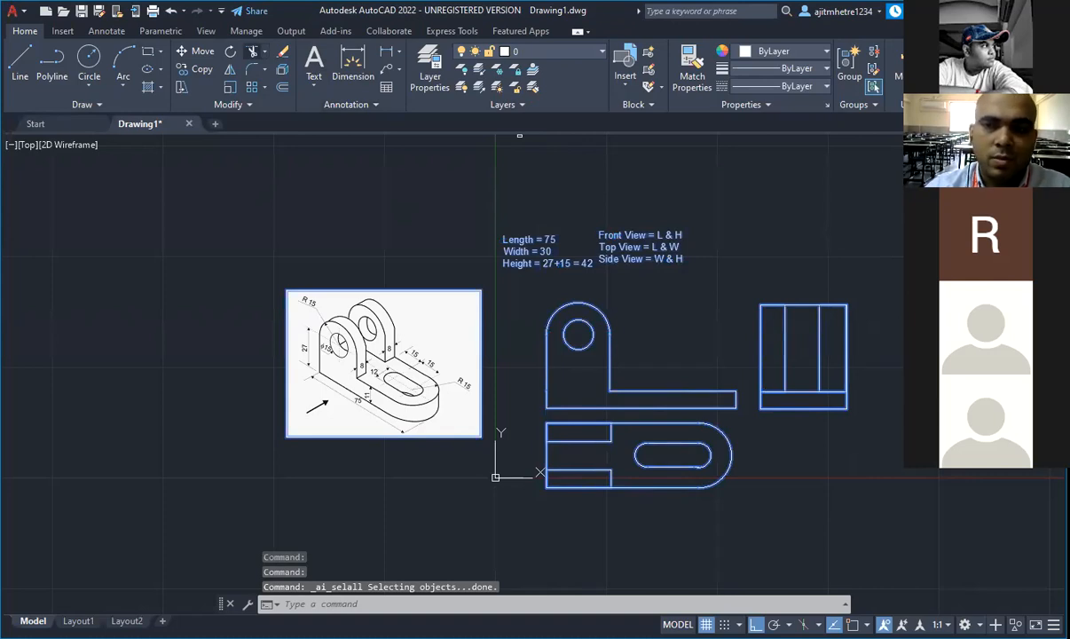
left_click(802, 305)
key("Escape")
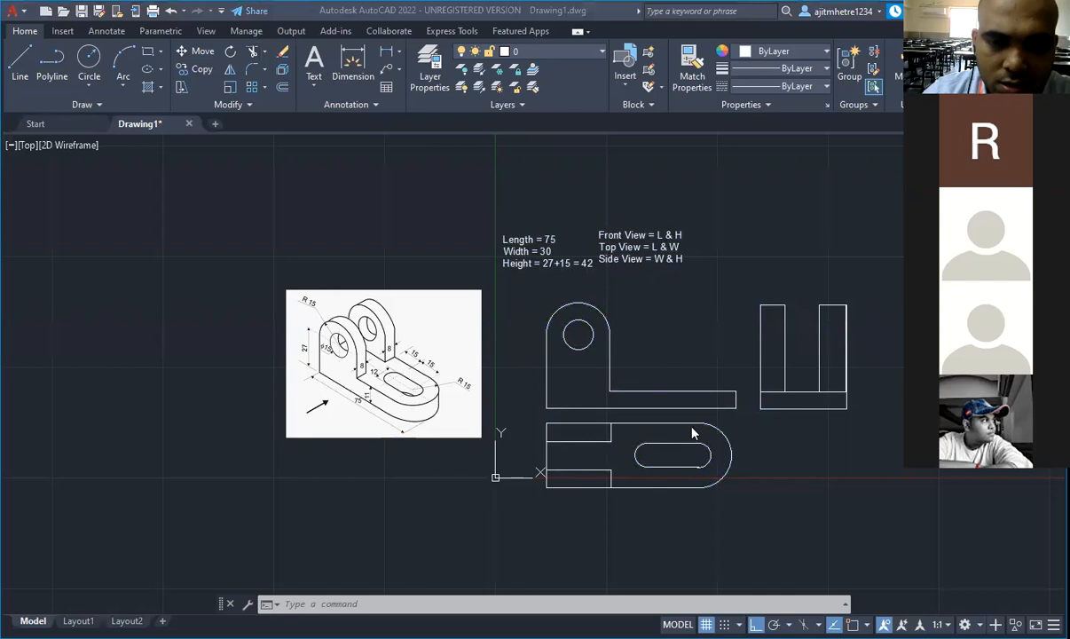
Step: Examine the three sketched views against the reference picture of the bracket
scroll(683, 431, "down", 3)
scroll(670, 426, "up", 3)
scroll(669, 422, "up", 2)
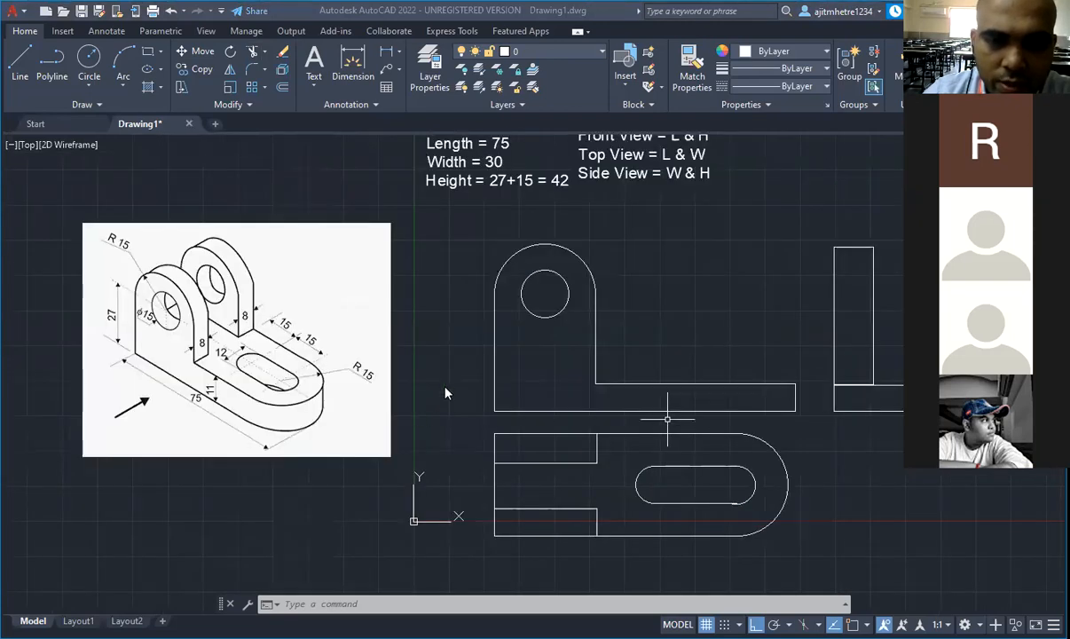
scroll(506, 438, "down", 3)
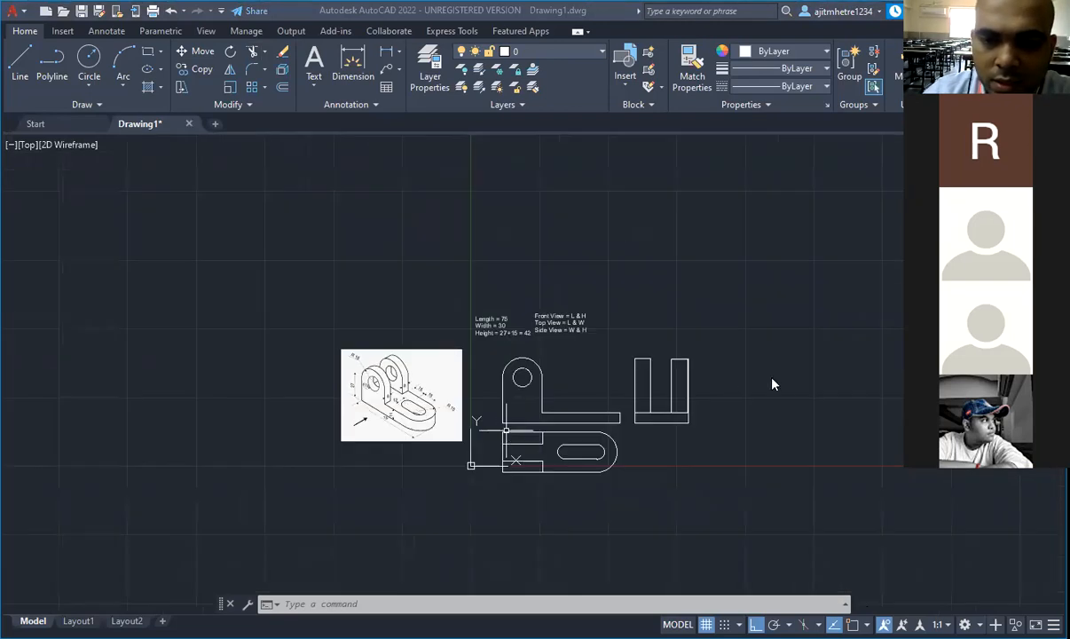
scroll(659, 418, "up", 2)
scroll(410, 404, "up", 3)
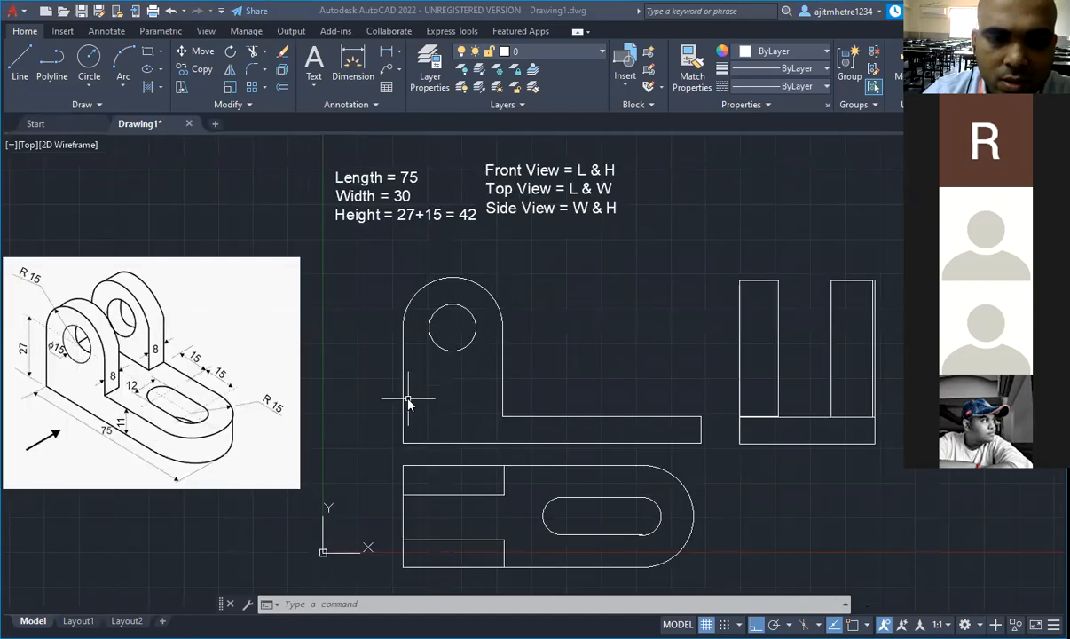
scroll(781, 419, "down", 2)
scroll(341, 426, "up", 4)
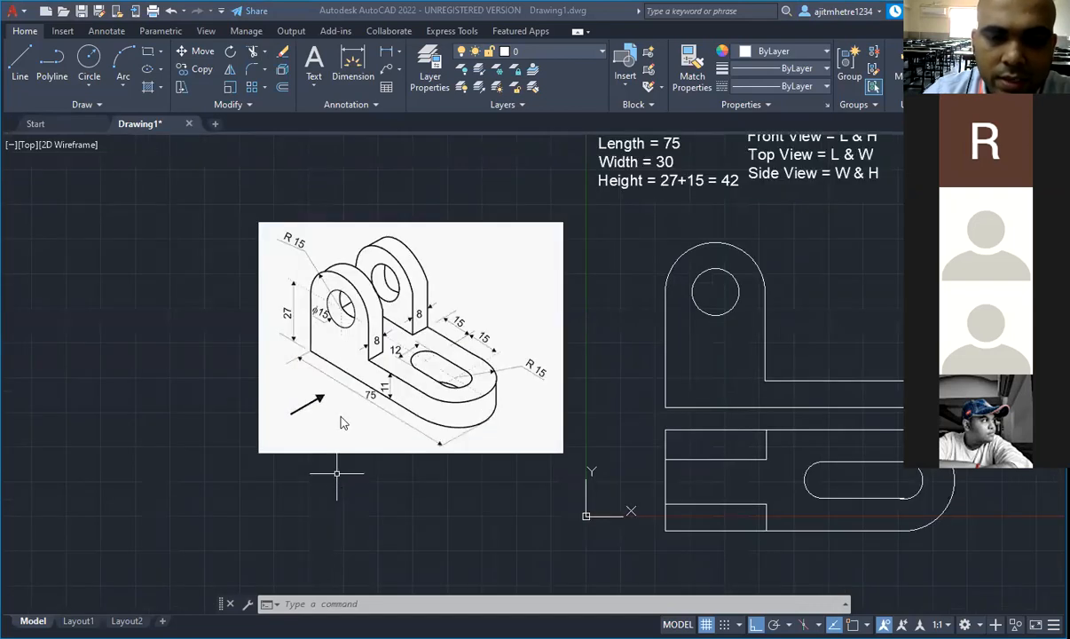
Step: Review the bracket picture against the three sketched views, and erase all the geometry of the front, top and side views
scroll(405, 373, "down", 2)
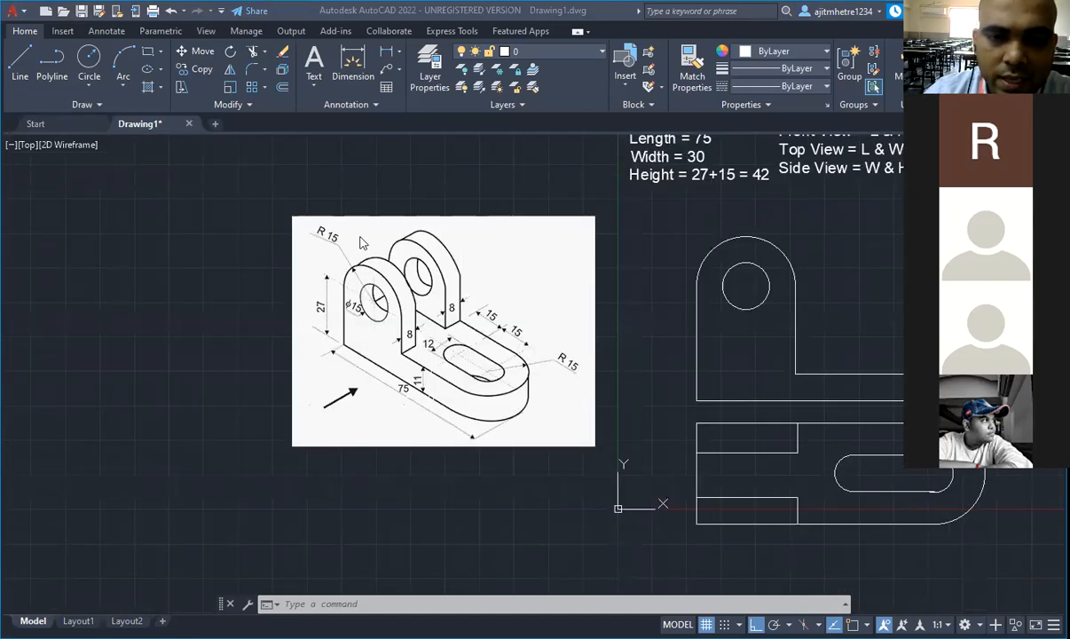
scroll(337, 222, "up", 2)
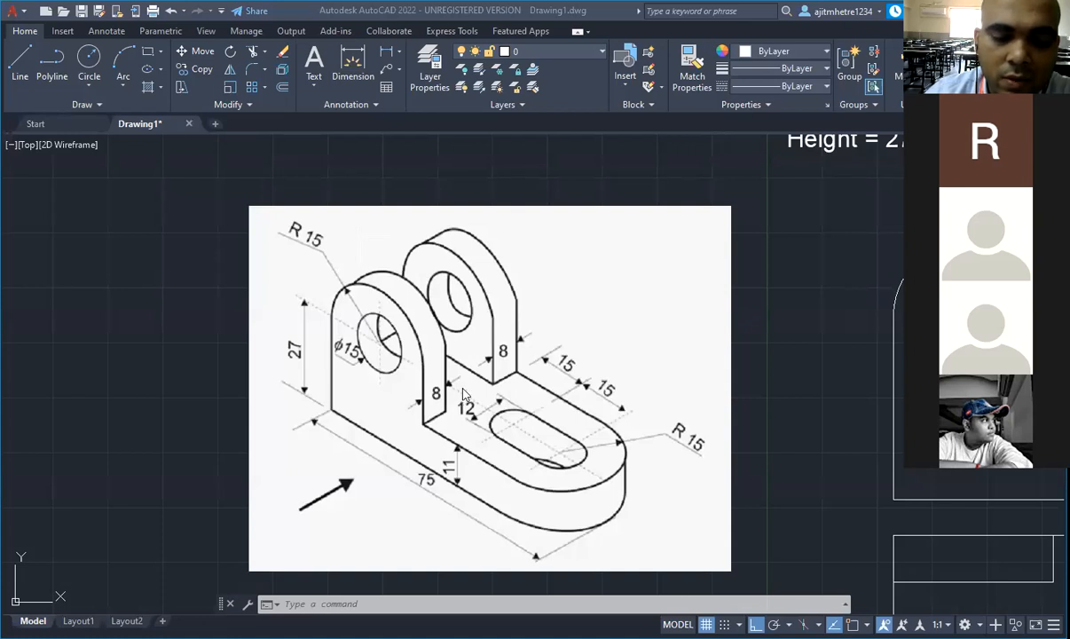
scroll(279, 320, "down", 6)
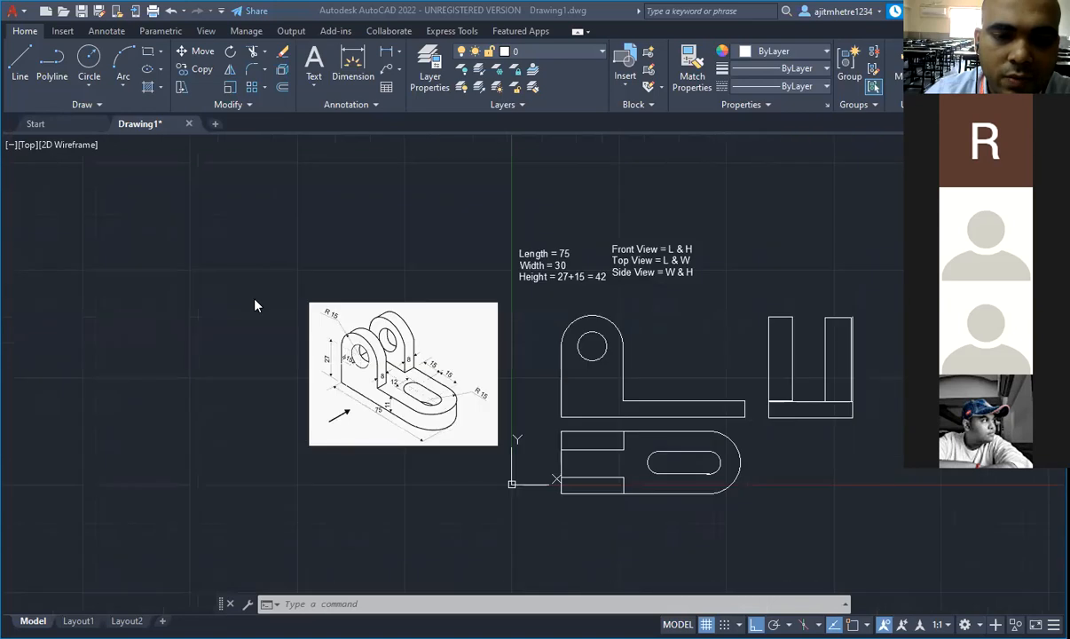
scroll(426, 335, "up", 2)
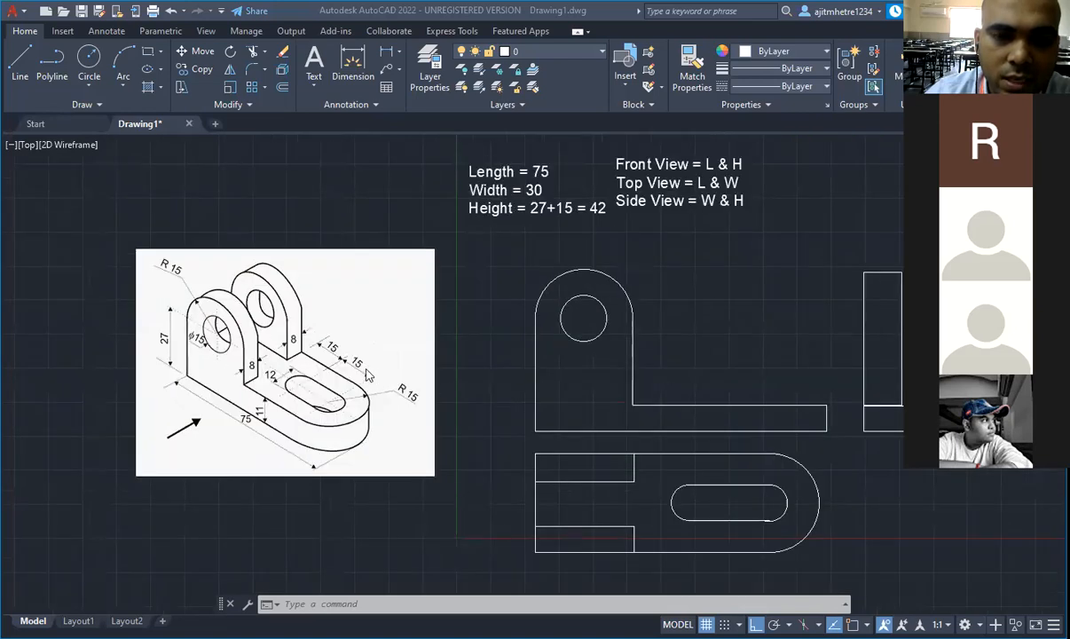
scroll(618, 430, "up", 2)
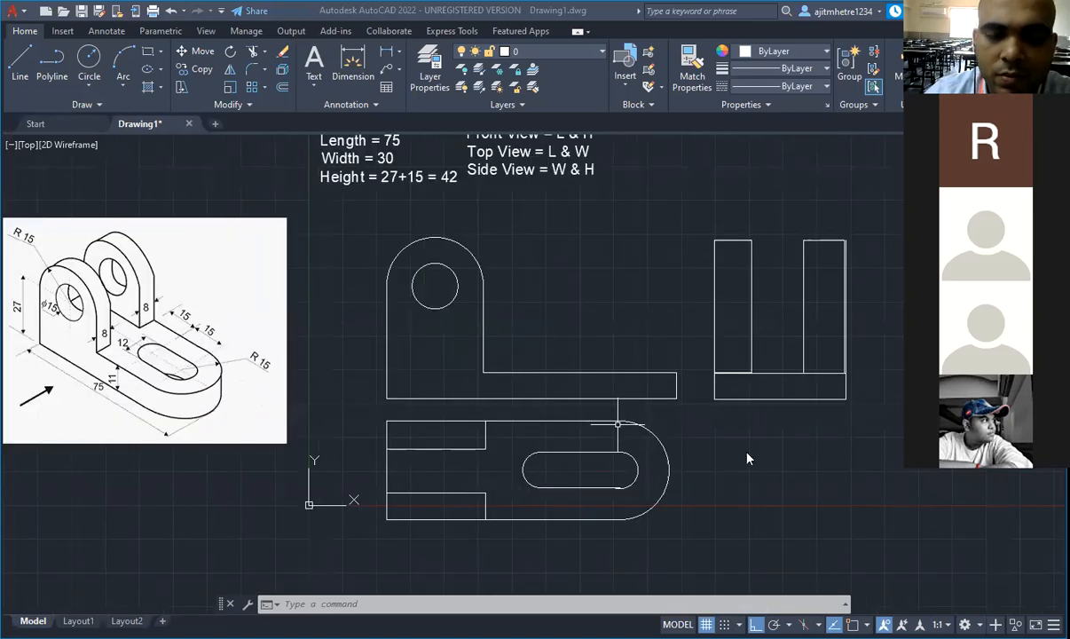
left_click(345, 217)
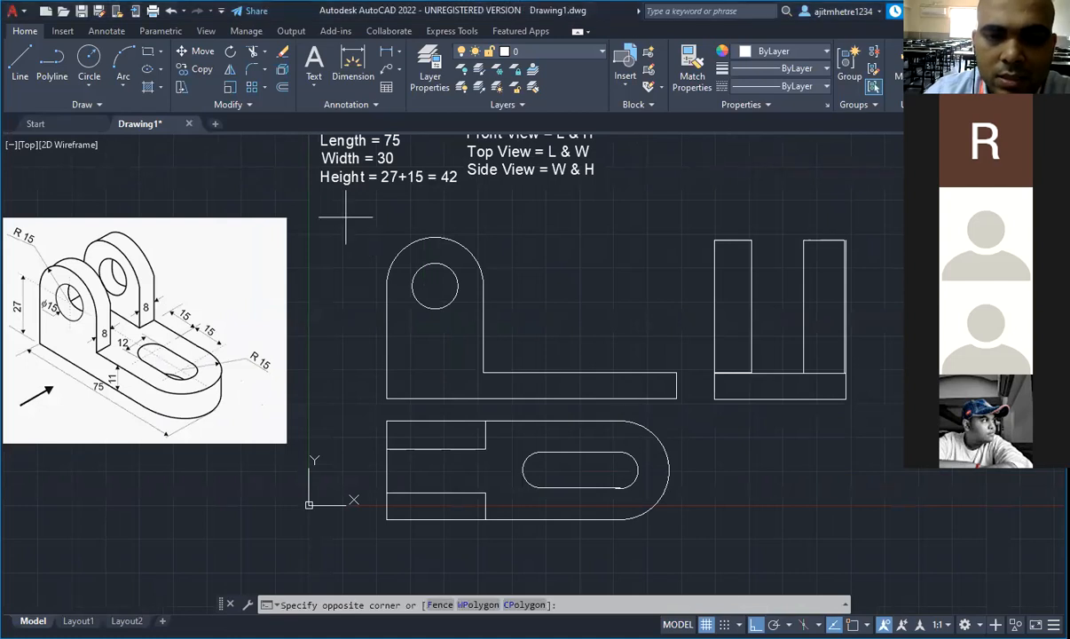
left_click(853, 538)
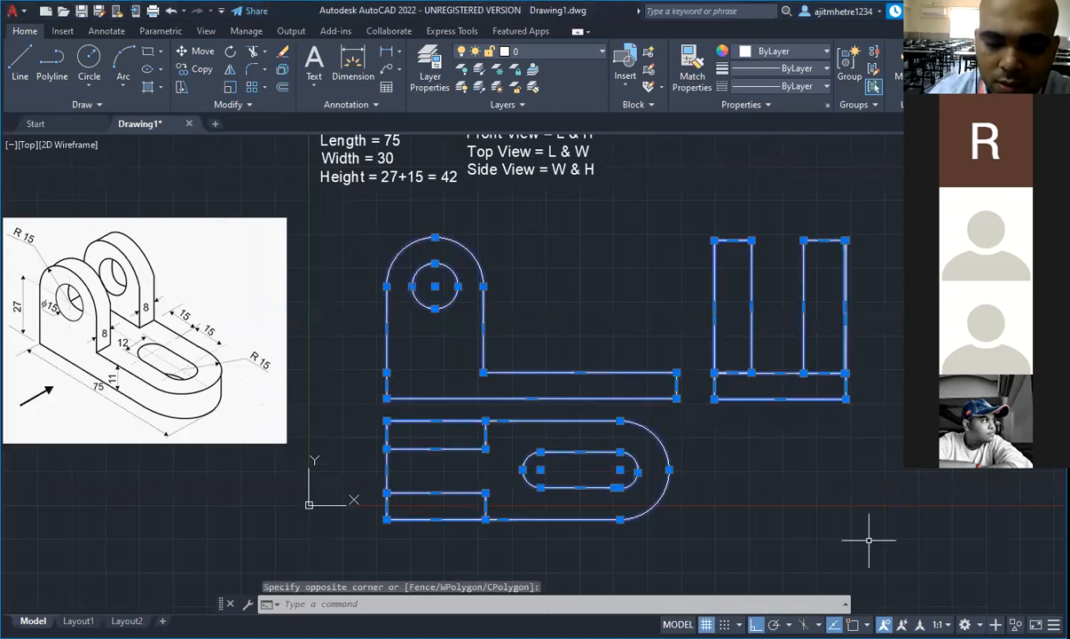
key("Delete")
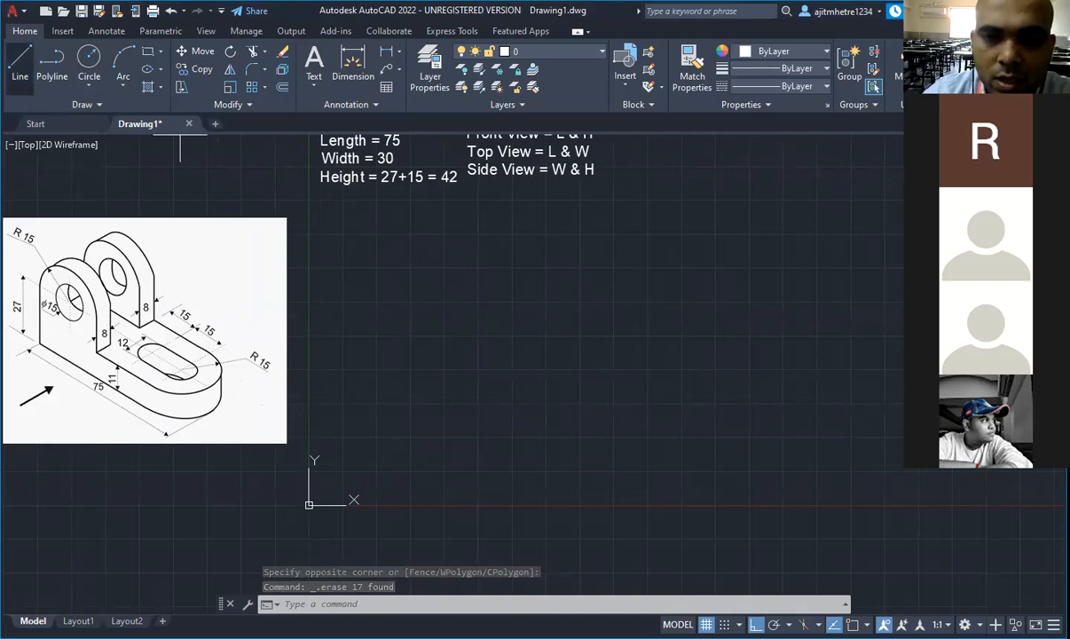
Step: Draw a vertical line 120 long downward in the cleared area beside the bracket picture
left_click(19, 60)
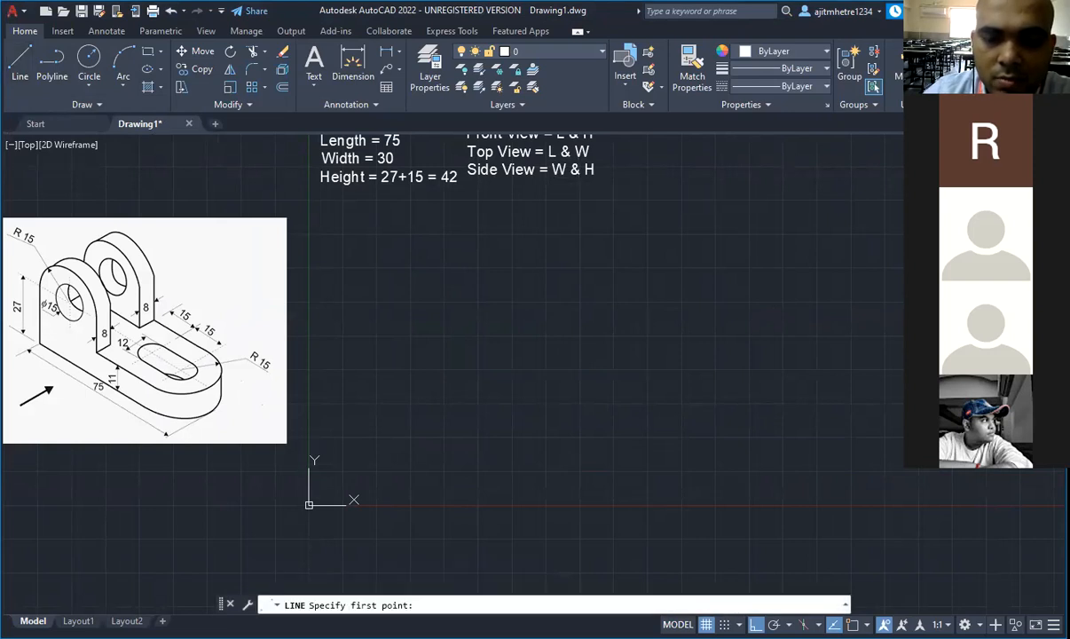
left_click(541, 181)
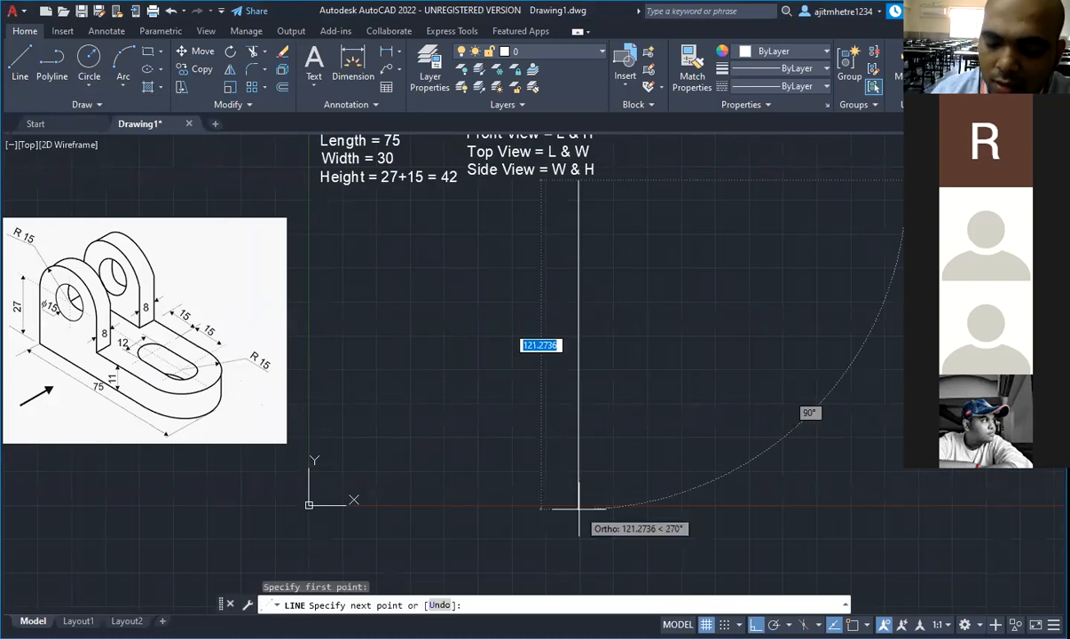
type("120")
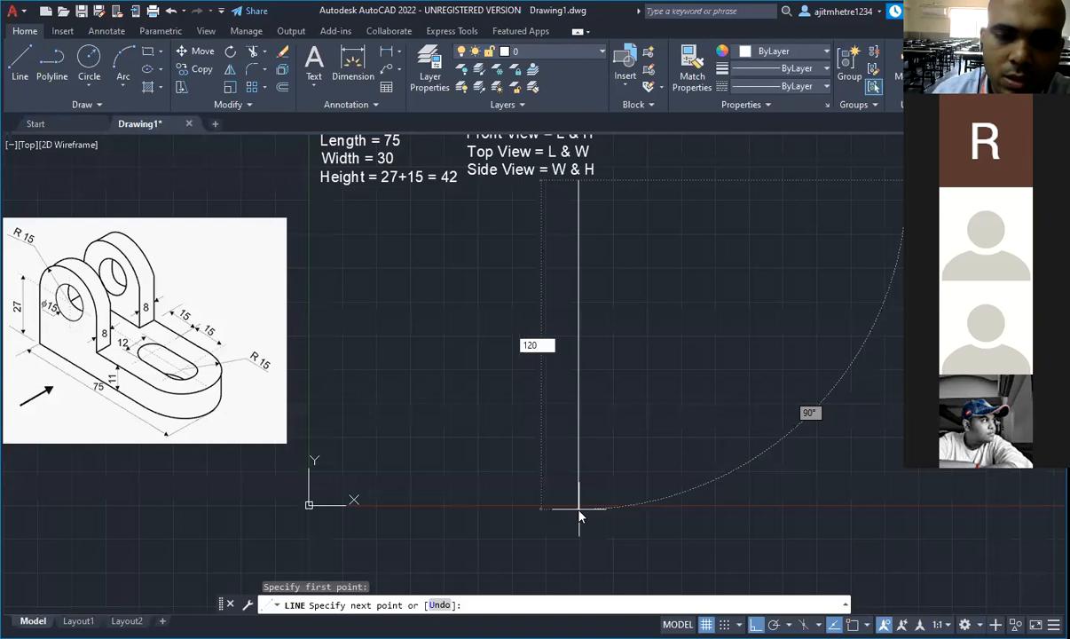
key("Return")
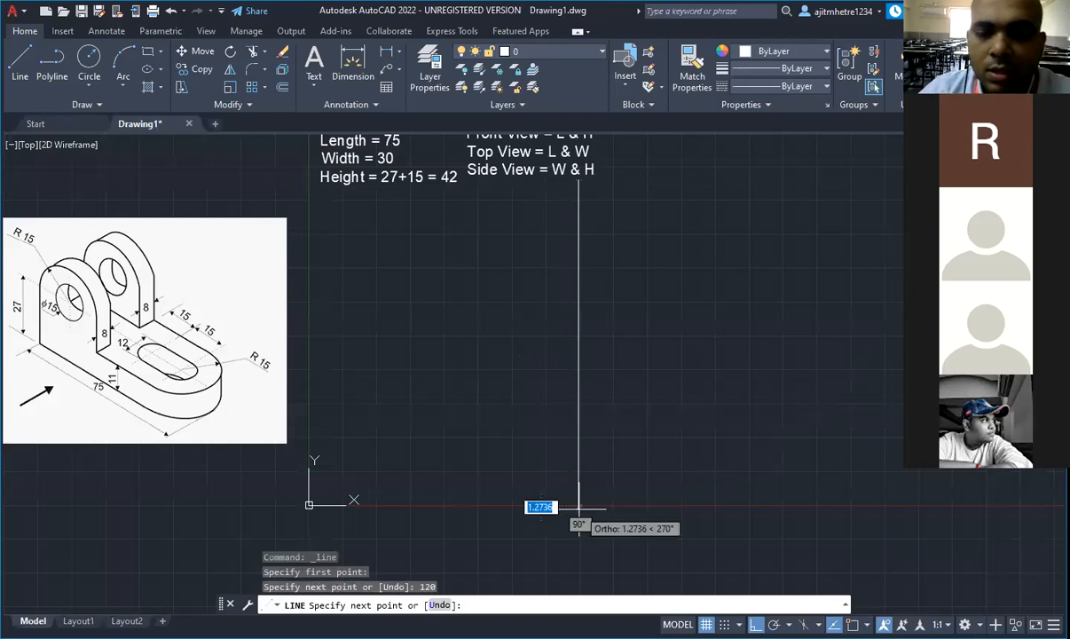
key("Escape")
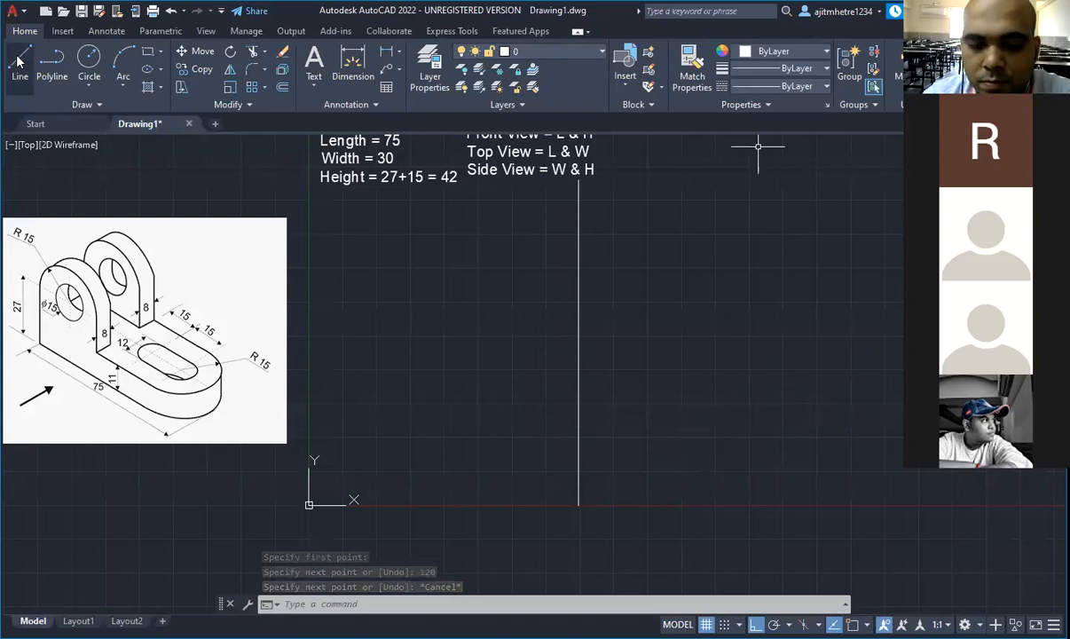
Step: Turn on object snap in the drafting settings with endpoint, midpoint, center, intersection and extension modes
left_click(738, 625)
left_click(760, 604)
left_click(509, 184)
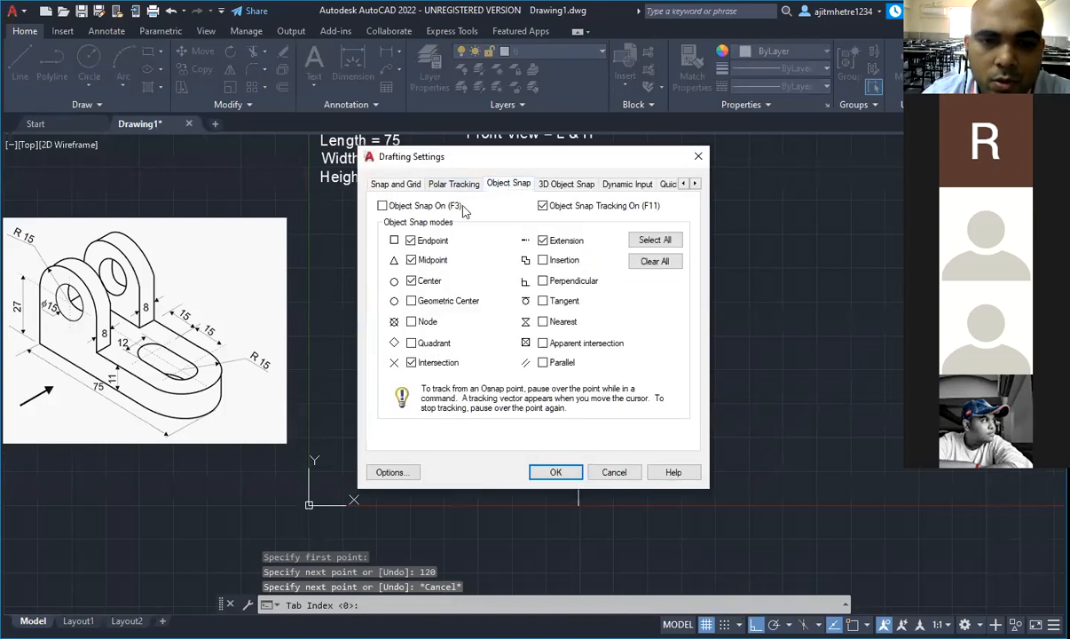
left_click(555, 473)
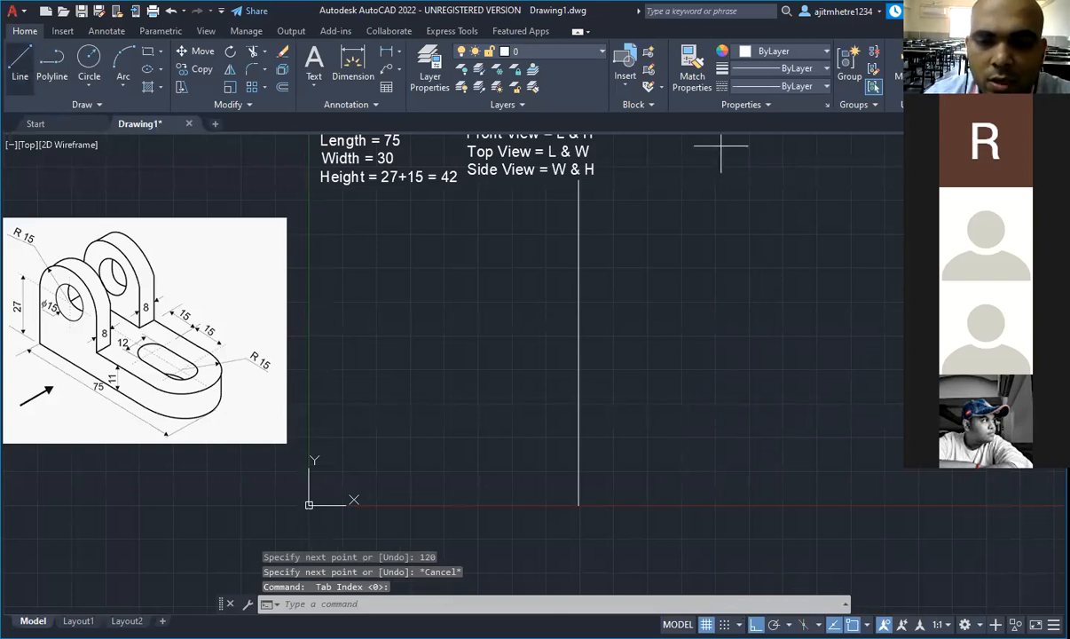
Step: Draw a horizontal line 80 long to the right from the midpoint of the vertical line
left_click(19, 64)
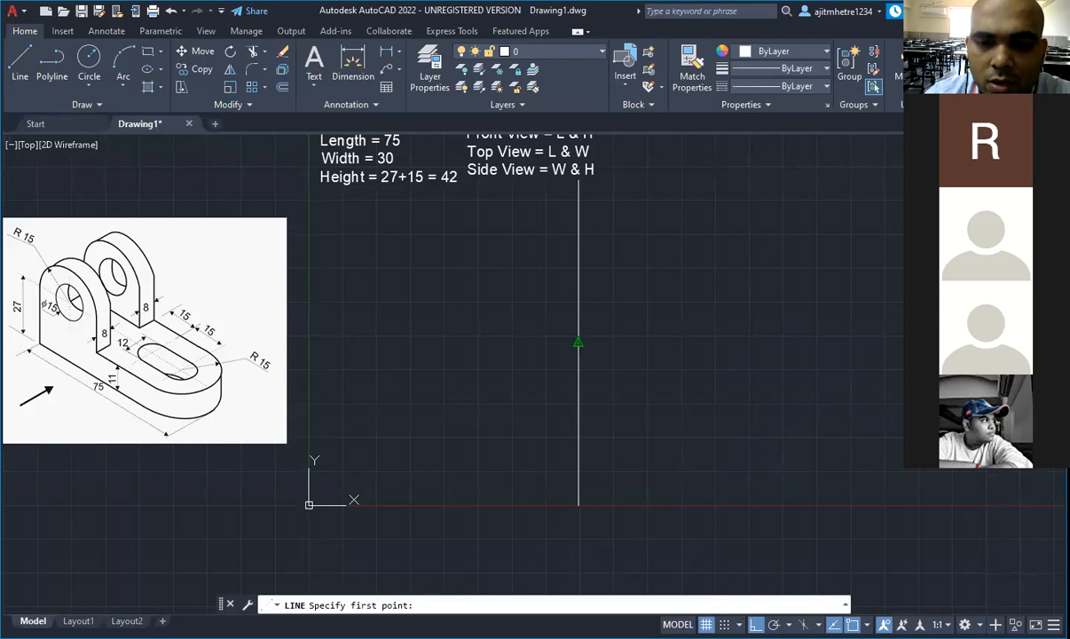
left_click(578, 342)
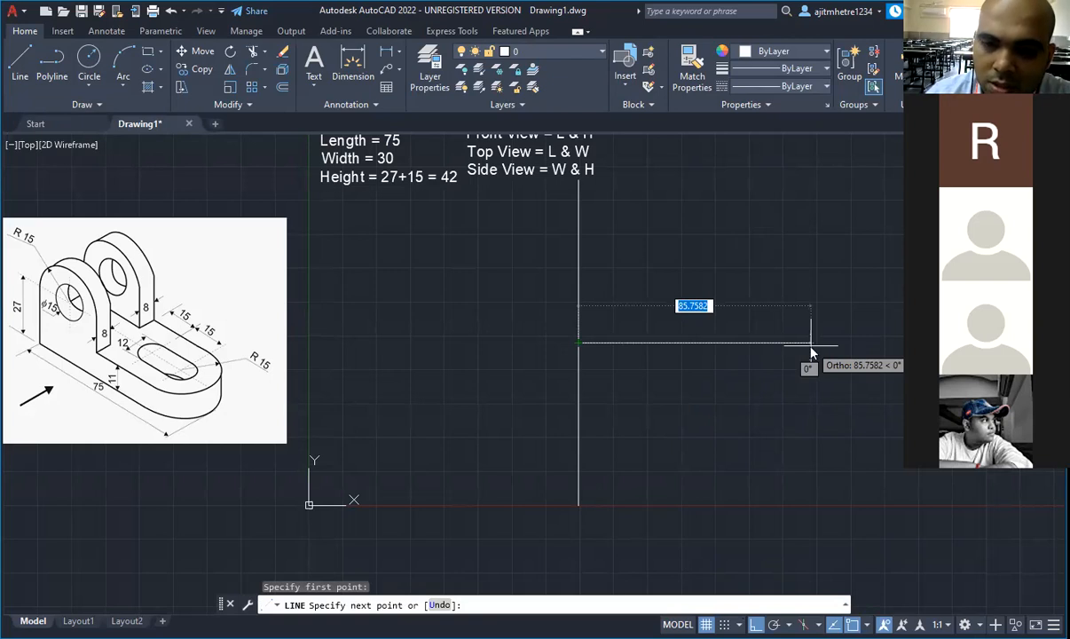
type("80")
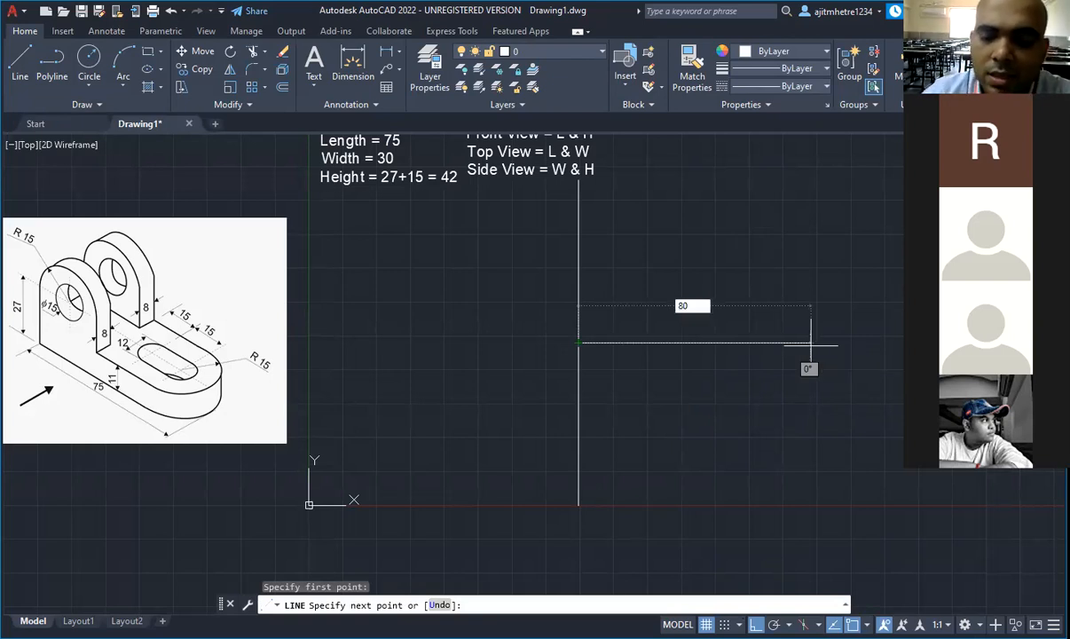
key("Return")
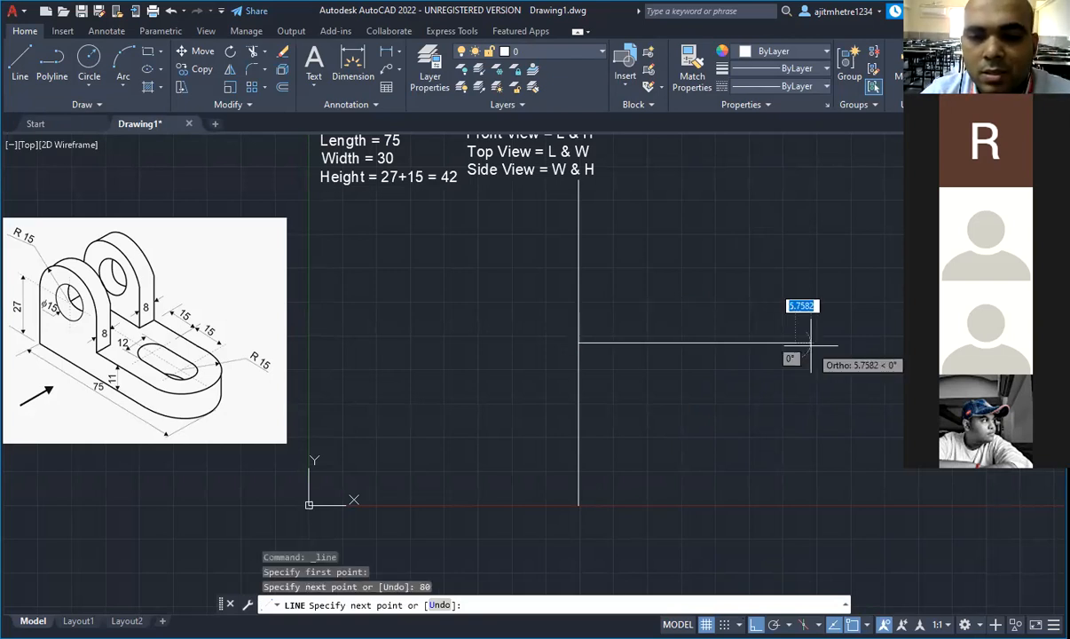
key("Escape")
key("Escape")
Step: Stretch the horizontal line's left endpoint 80 to the left so that it crosses the vertical line
left_click(578, 343)
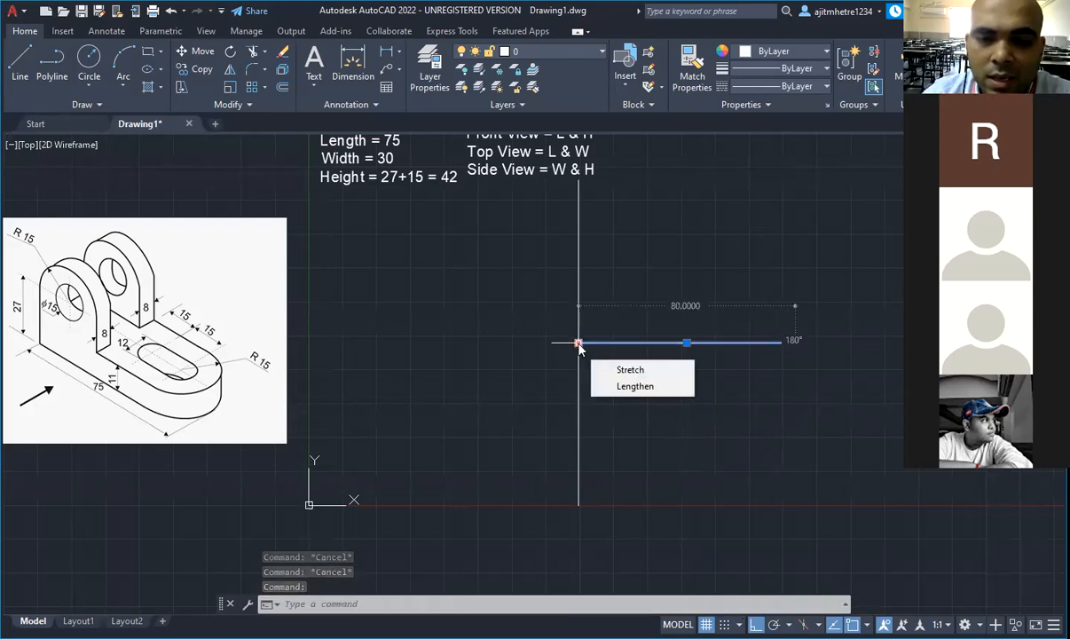
left_click(579, 343)
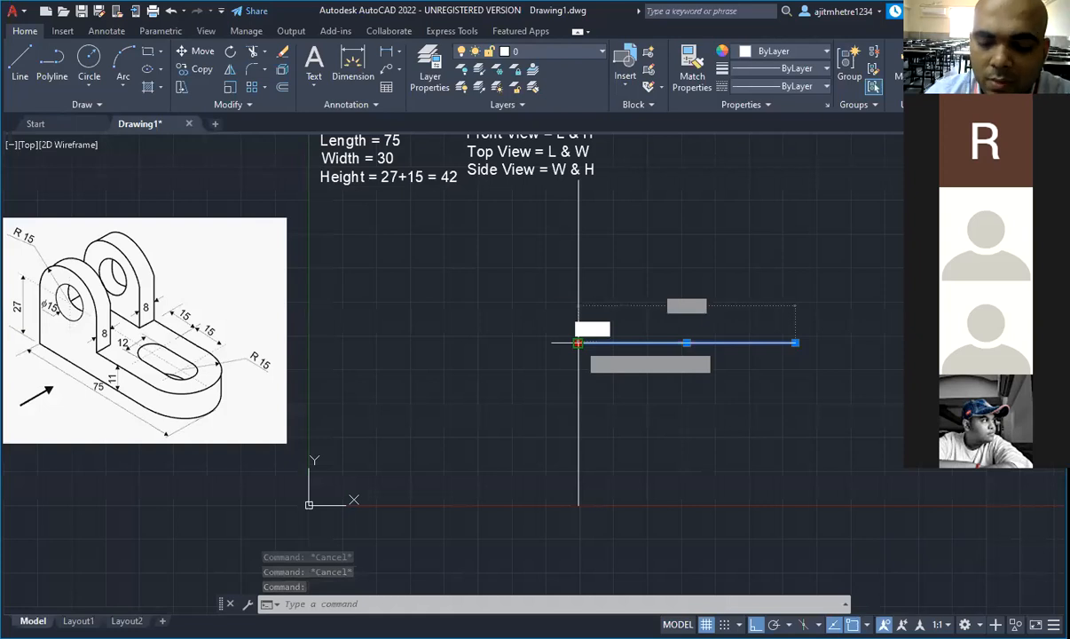
type("80")
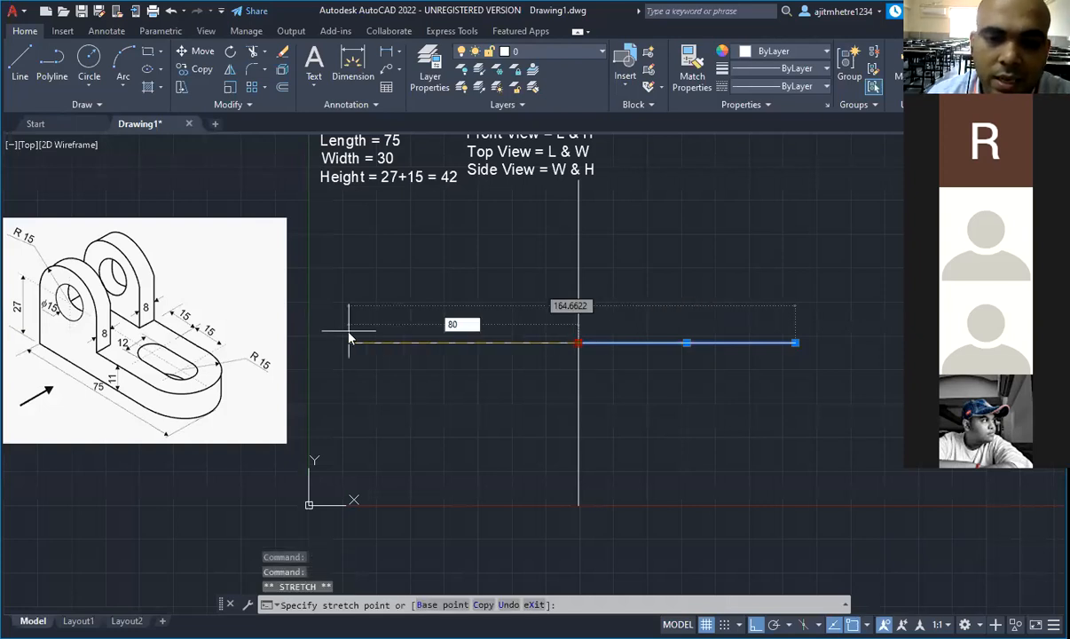
key("Return")
key("Escape")
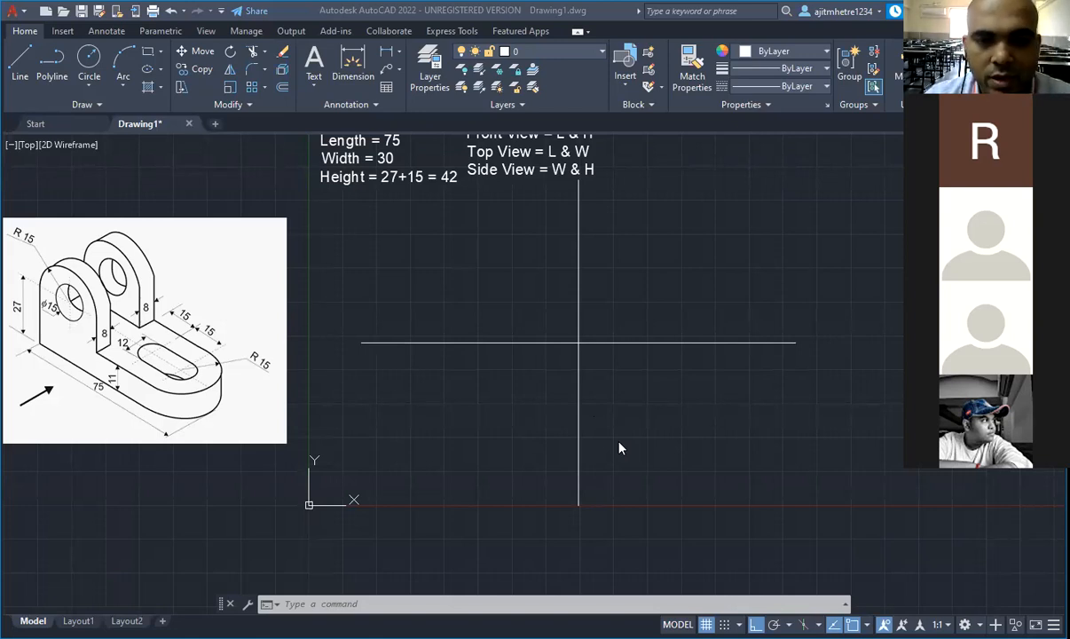
Step: Erase both the vertical and the horizontal crossing lines
left_click(273, 577)
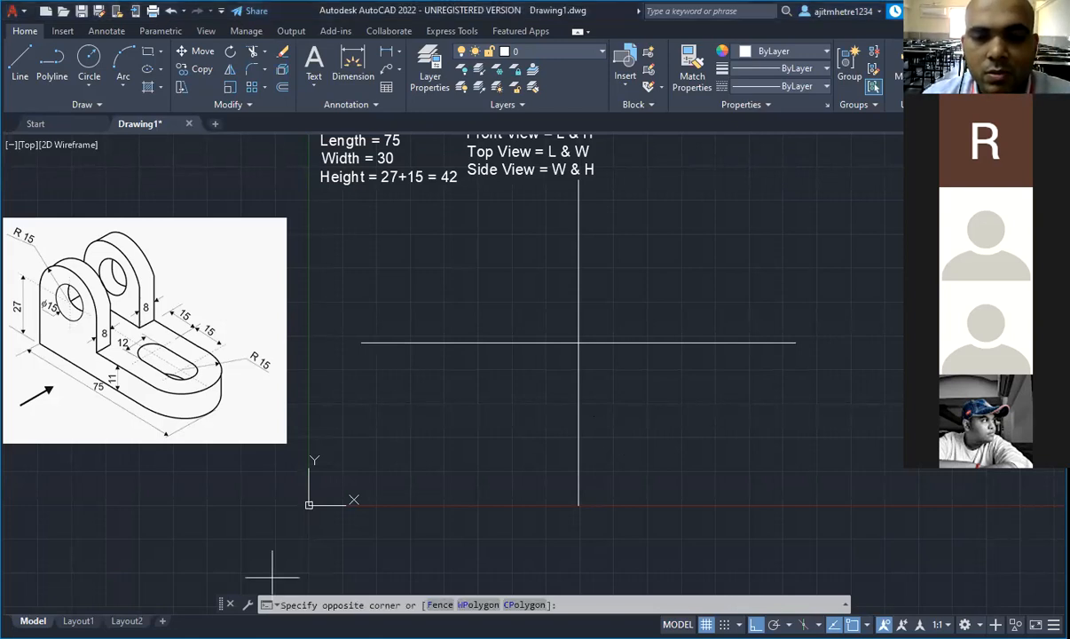
left_click(573, 461)
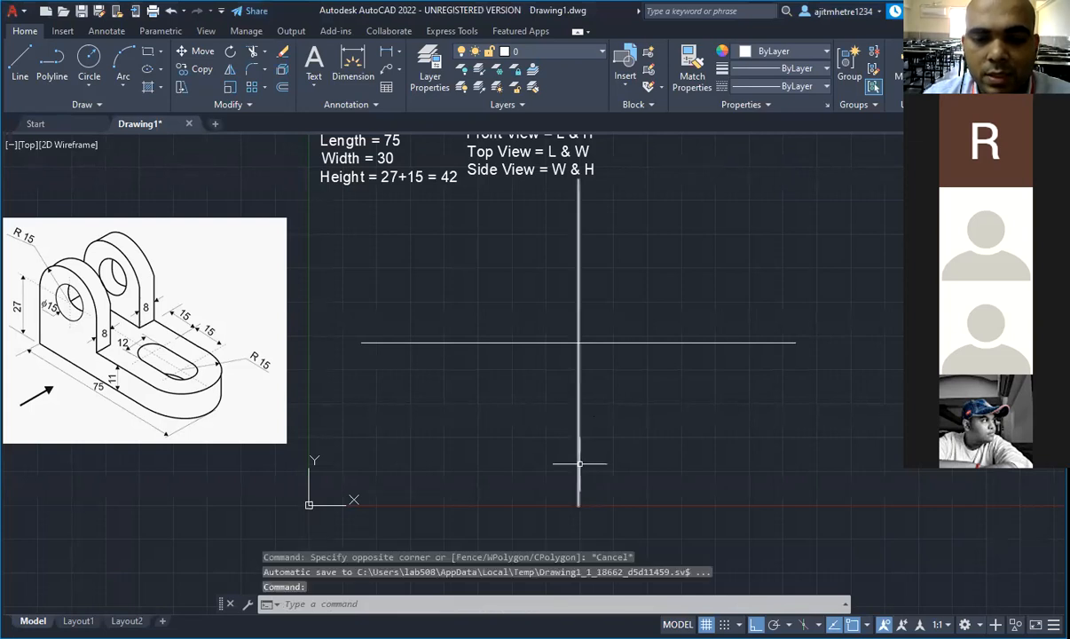
left_click(577, 457)
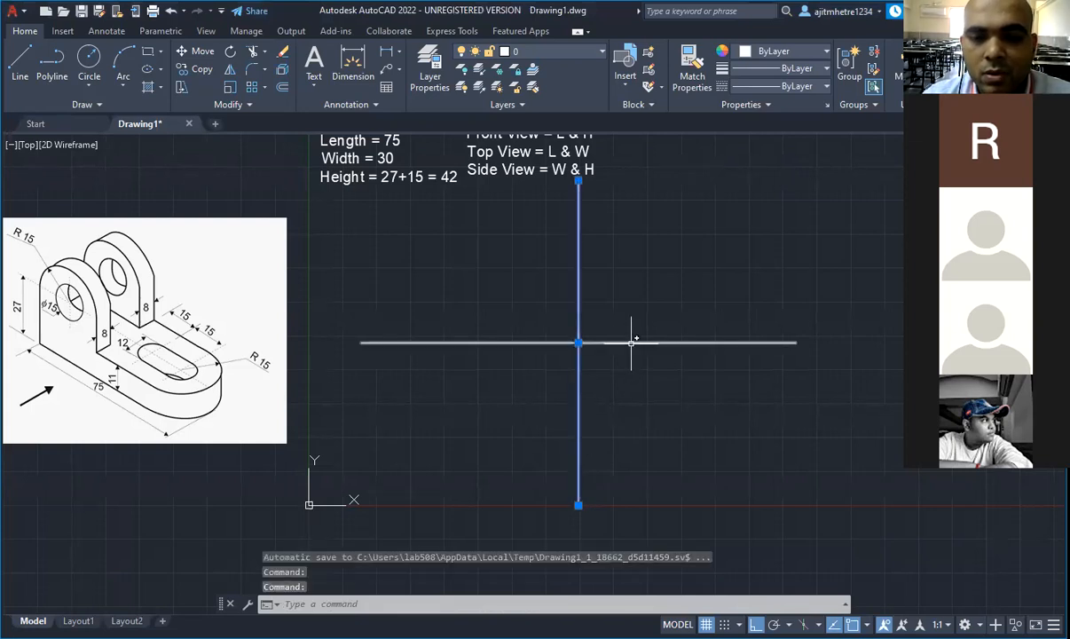
left_click(632, 343)
key("Delete")
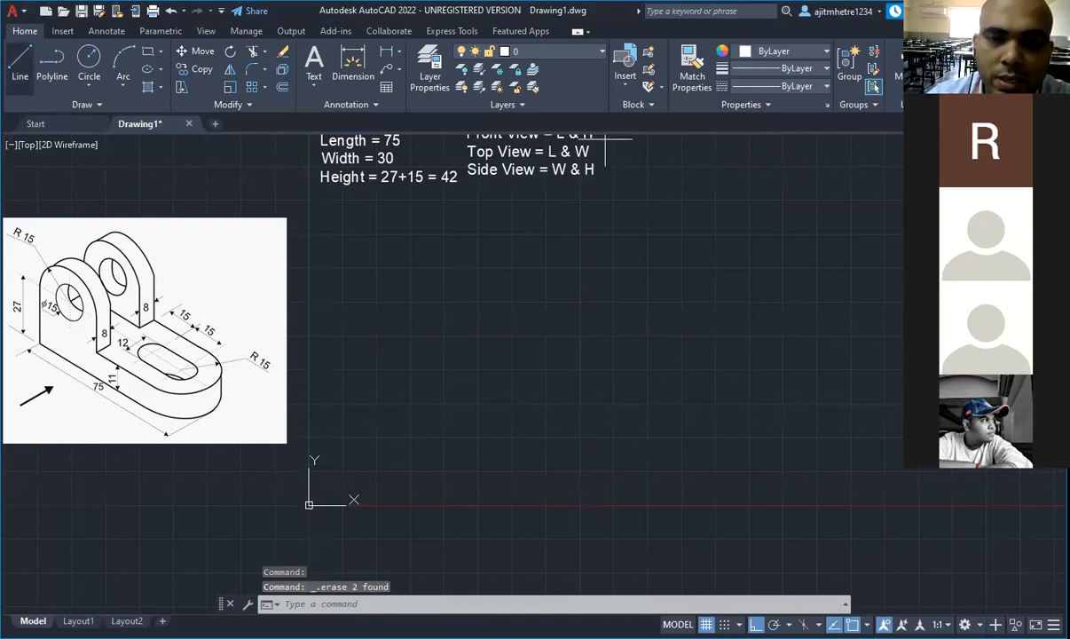
Step: Draw a vertical line 120 long downward from just below the view notes
key("l")
key("space")
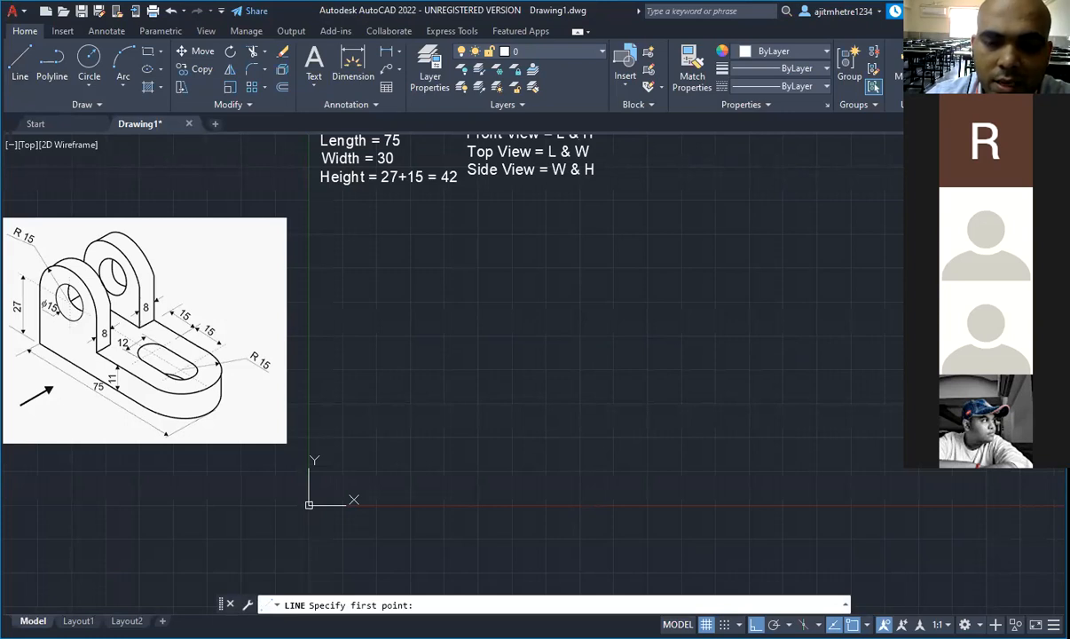
left_click(578, 187)
type("120")
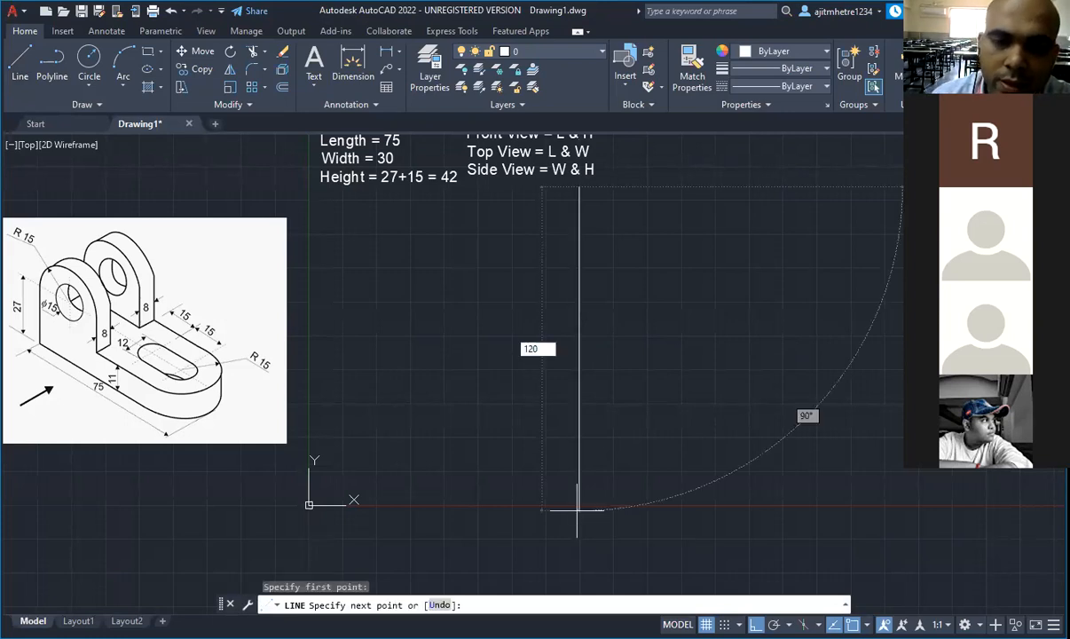
key("Return")
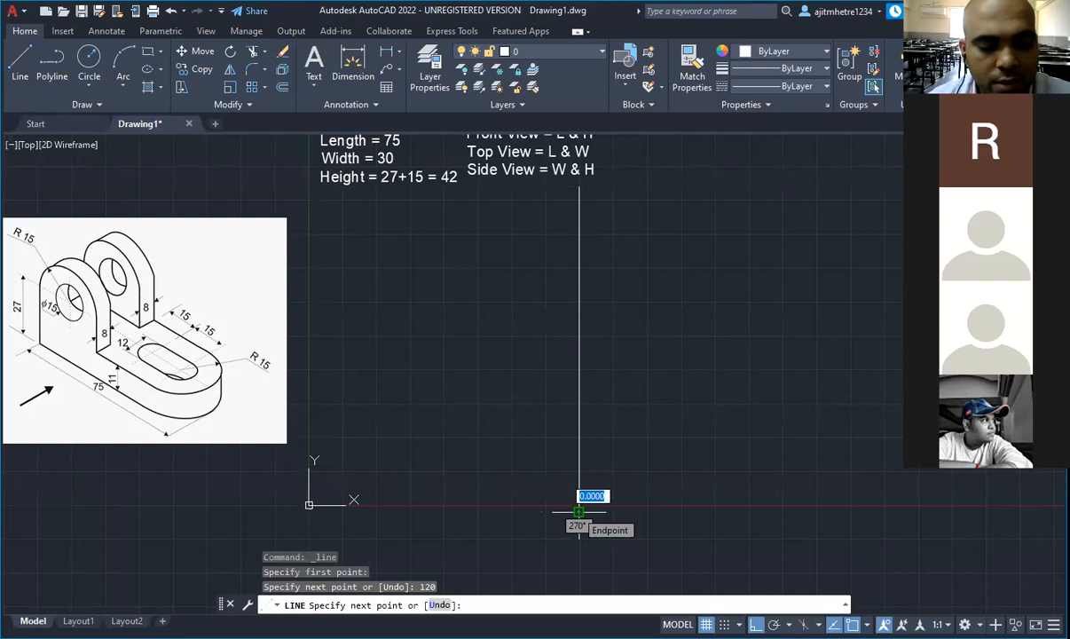
key("Escape")
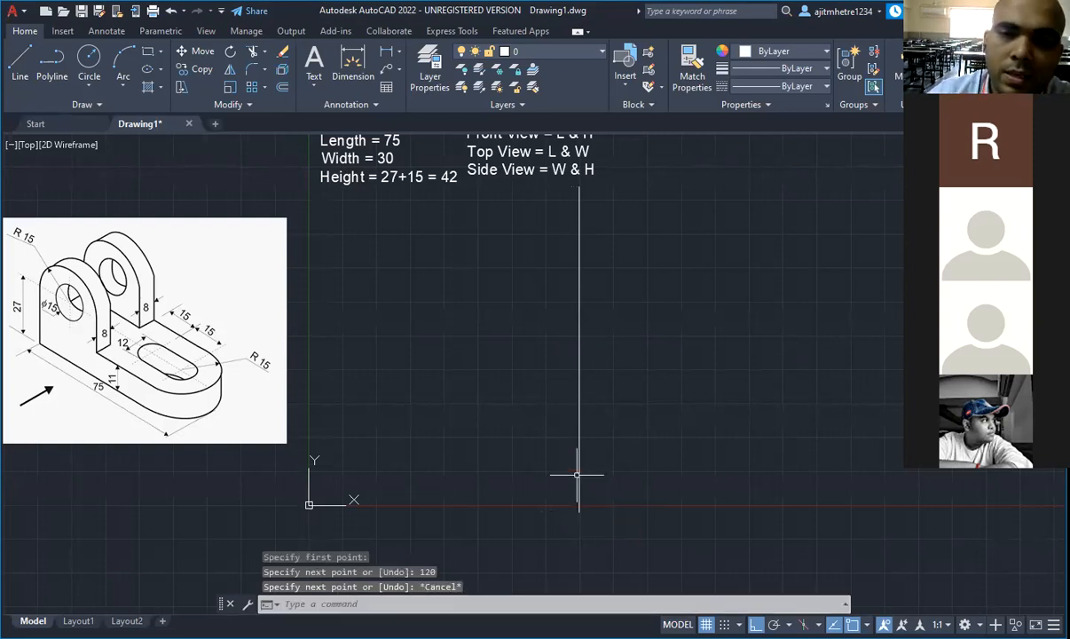
Step: Draw a horizontal line 80 long to the right from the midpoint of the new vertical line
left_click(21, 62)
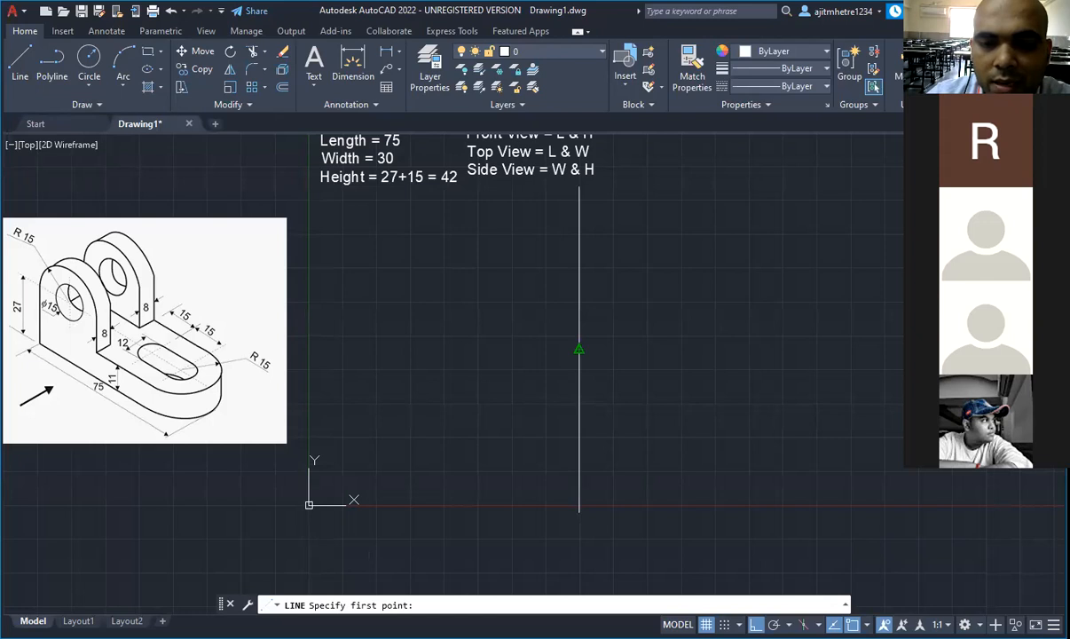
left_click(579, 349)
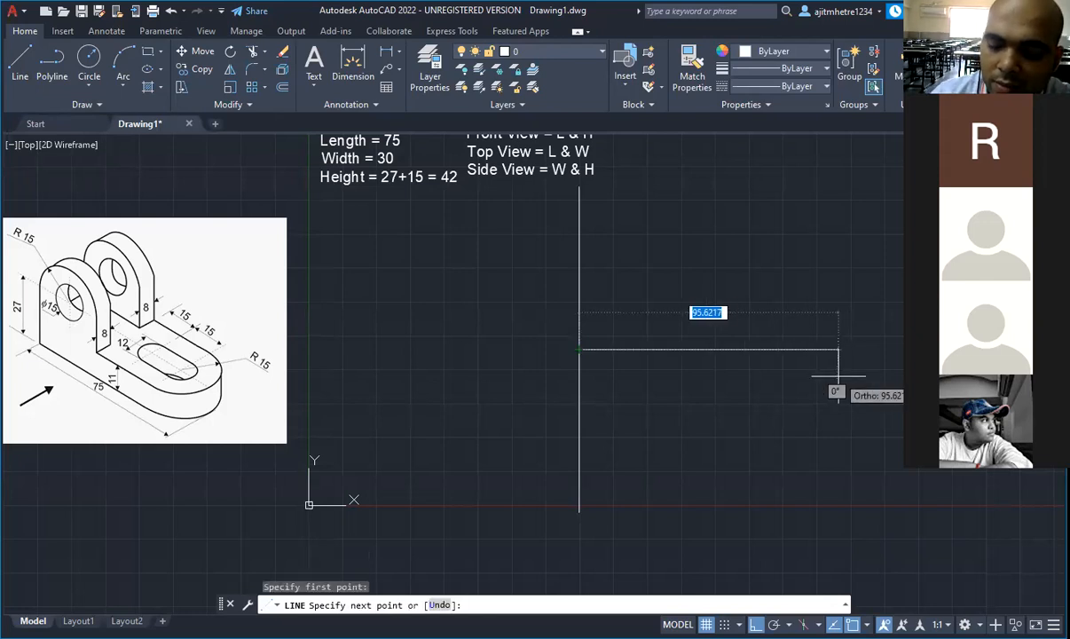
type("80")
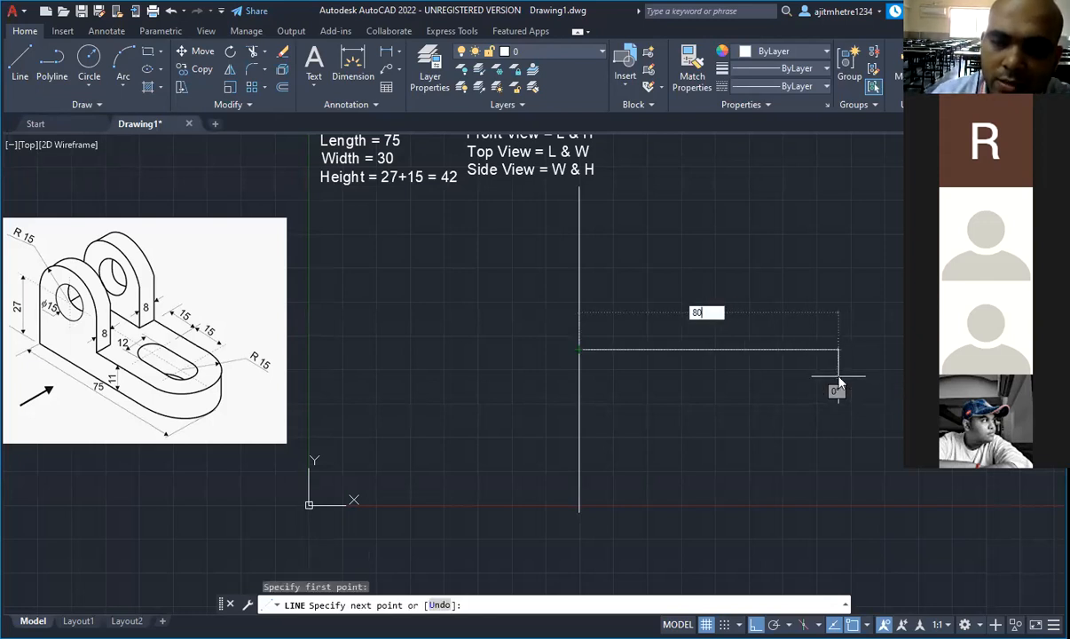
key("Return")
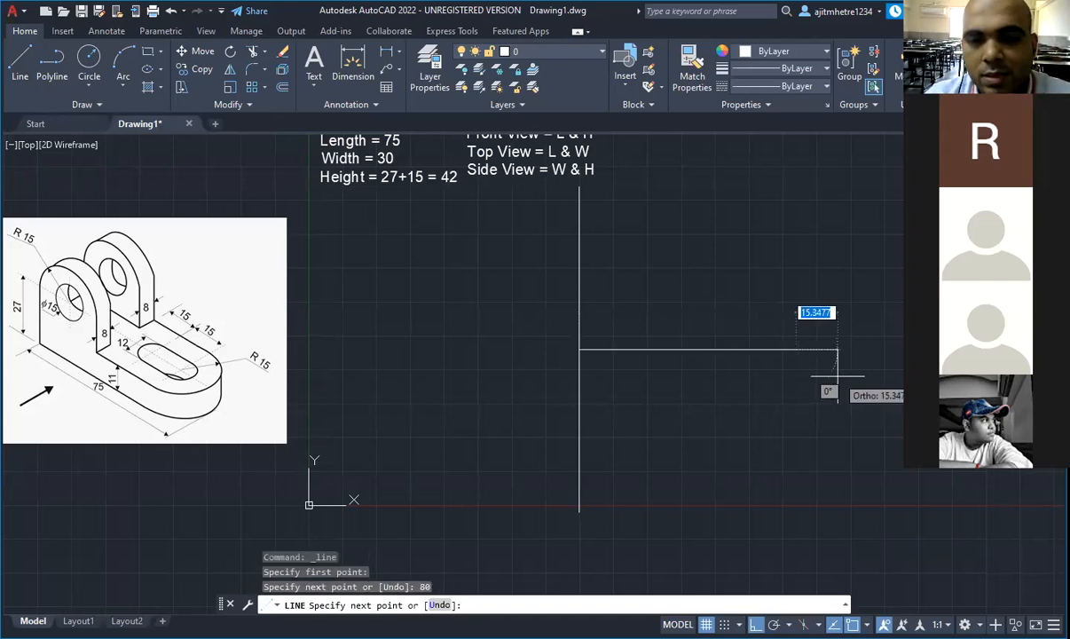
key("Escape")
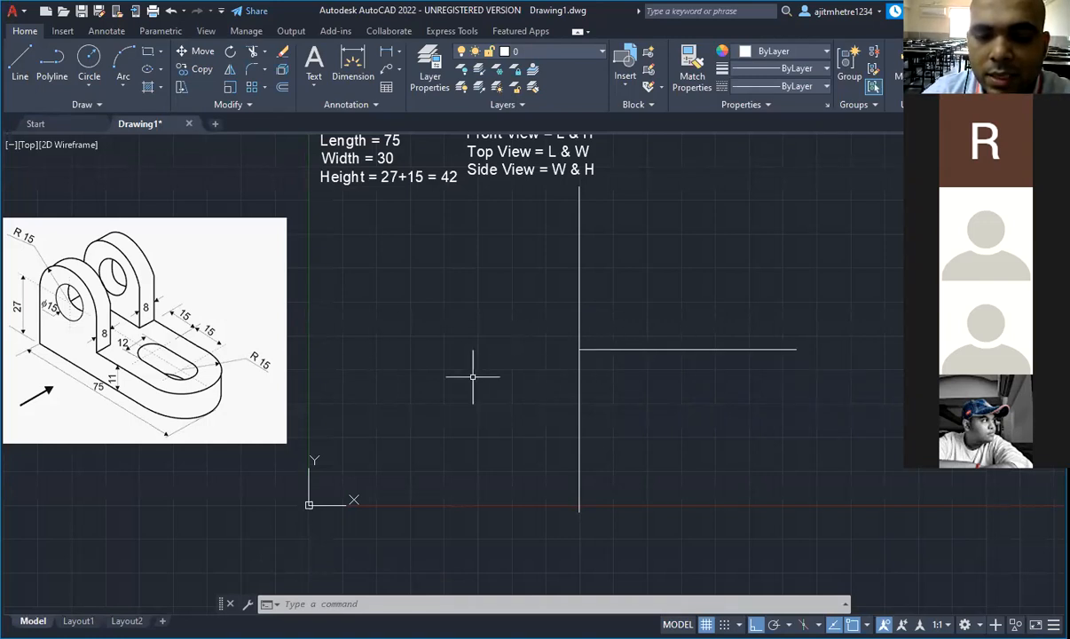
Step: Stretch the horizontal line's left endpoint 80 to the left so that it extends across the vertical line
left_click(619, 352)
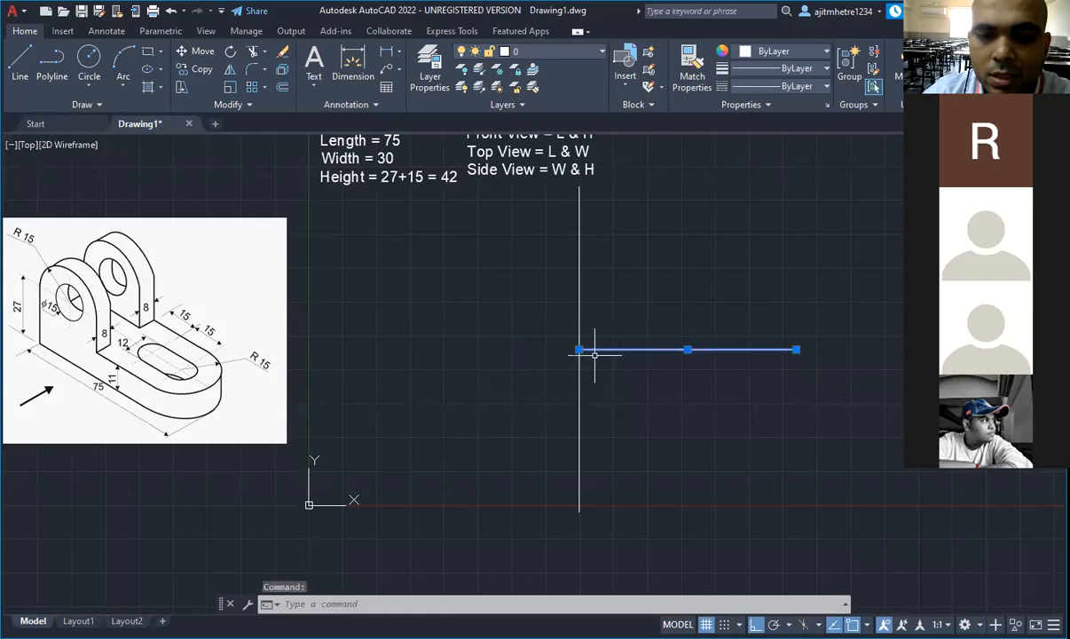
left_click(579, 349)
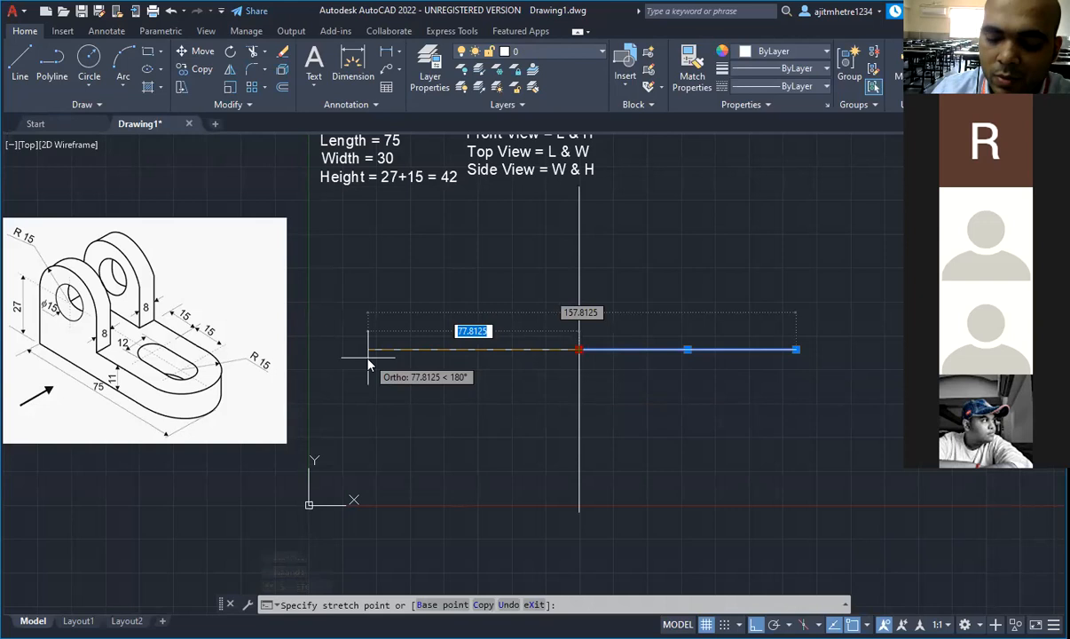
type("80")
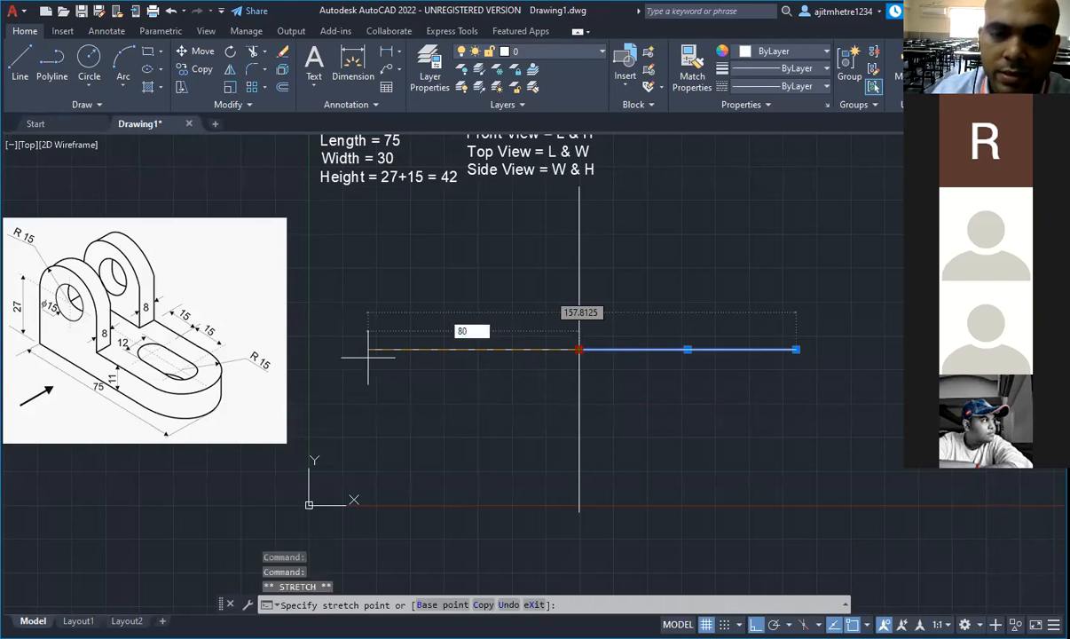
key("Return")
key("Escape")
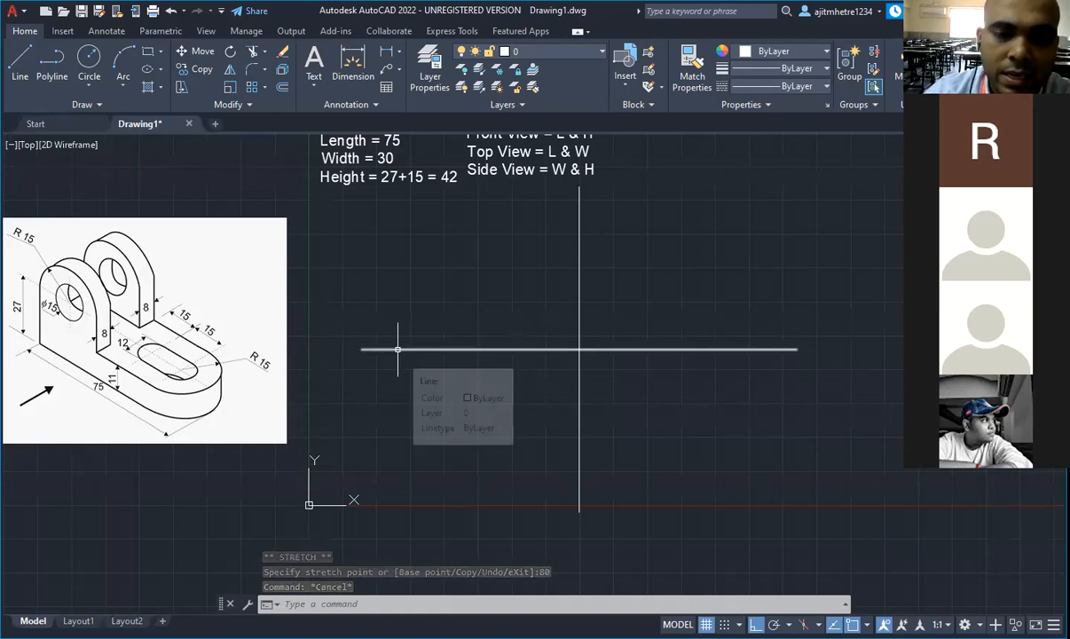
left_click(397, 349)
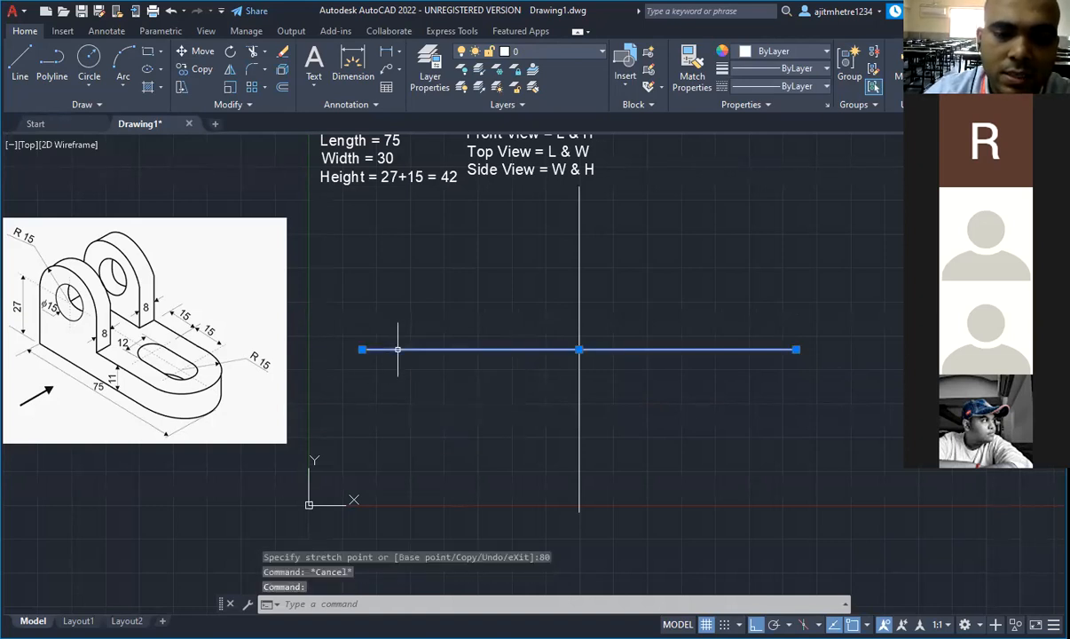
key("Escape")
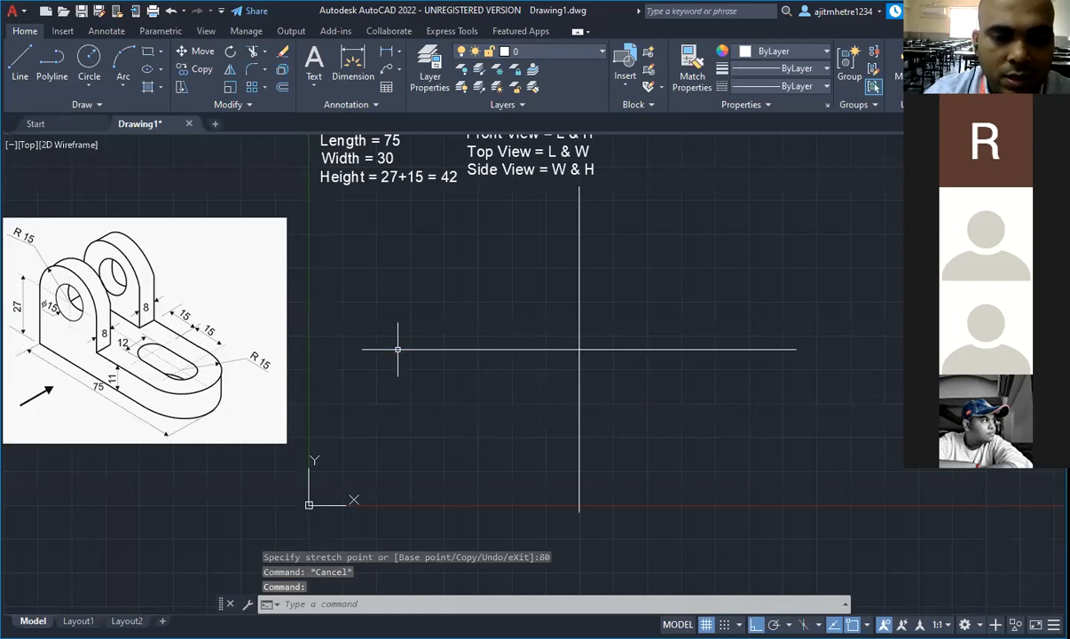
key("Escape")
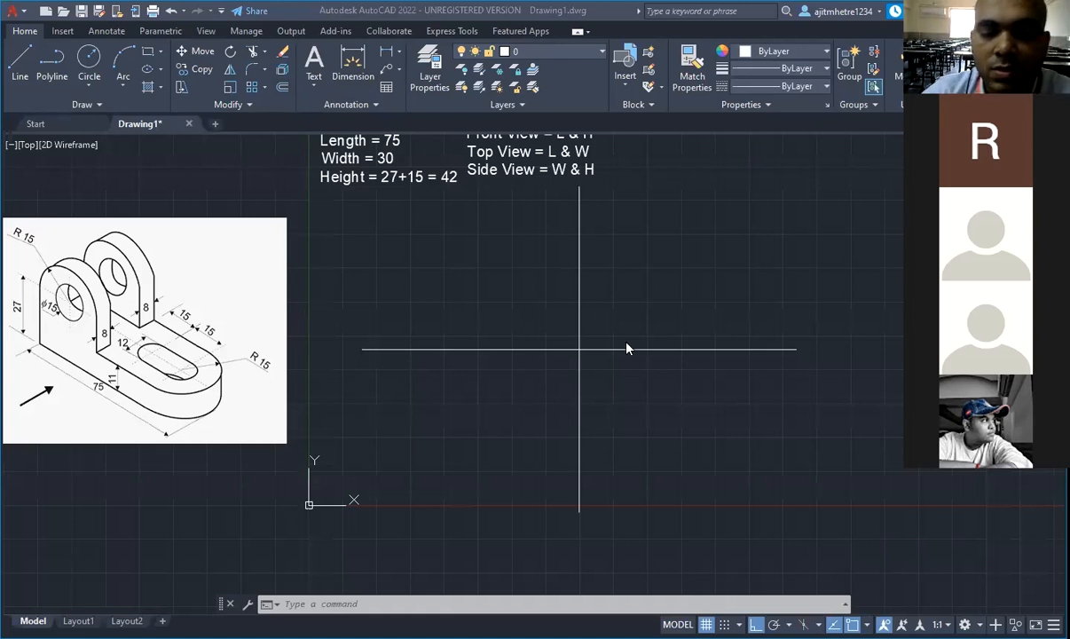
Step: Offset the vertical line 10 to the right using the Through option
left_click(578, 300)
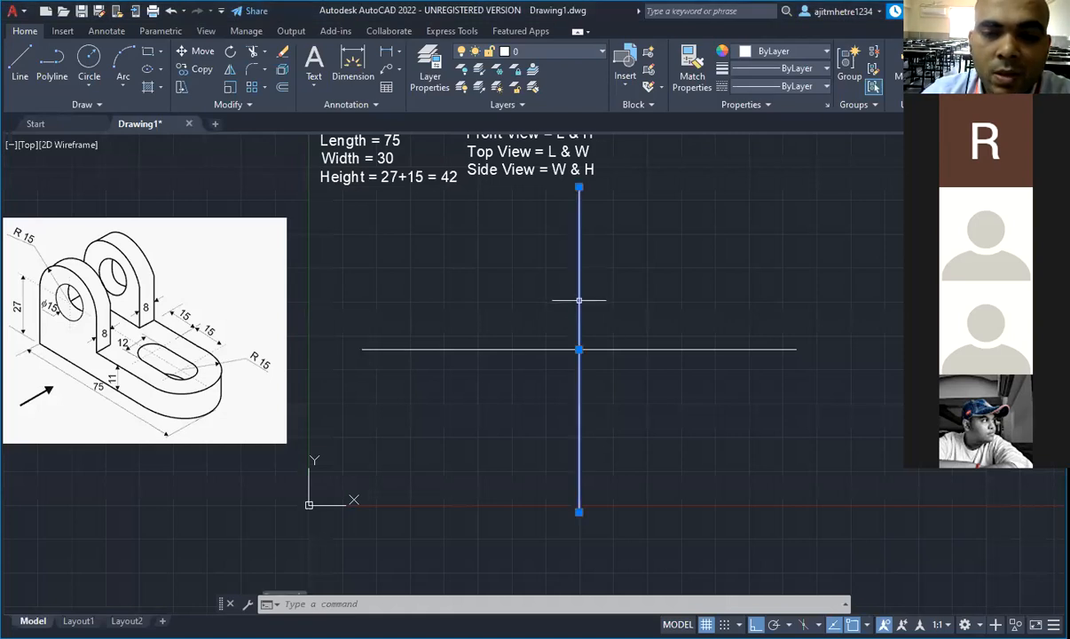
left_click(283, 88)
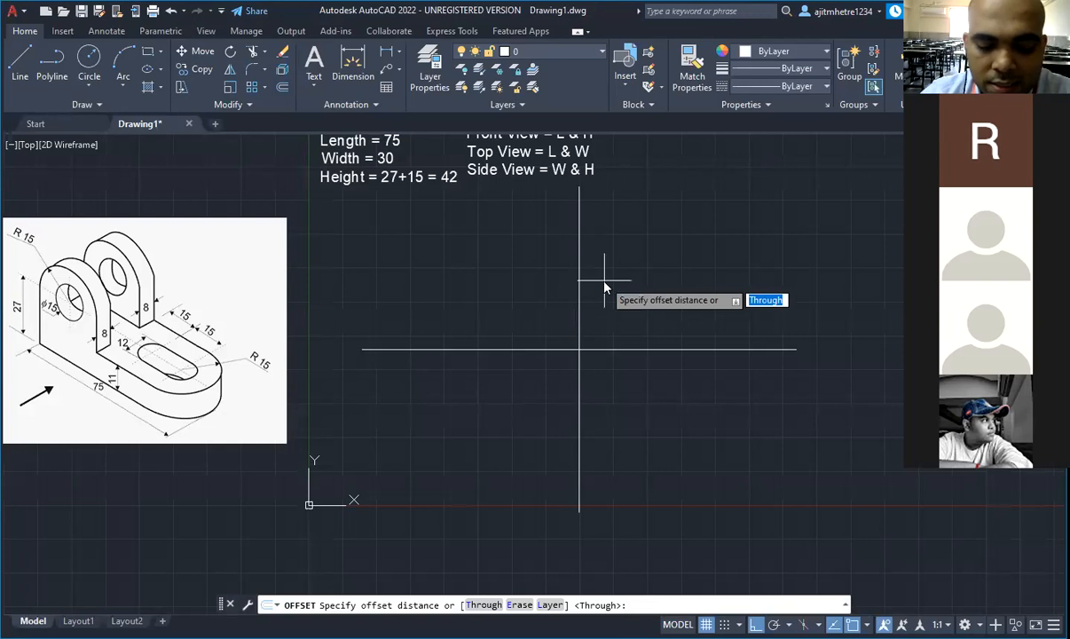
type("t")
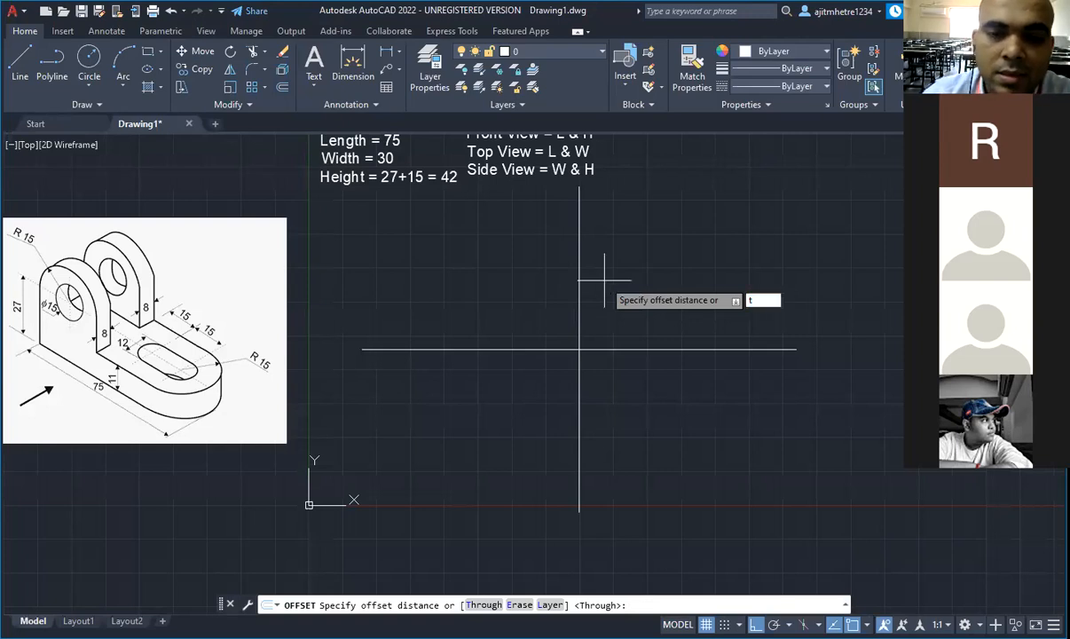
key("Return")
left_click(580, 280)
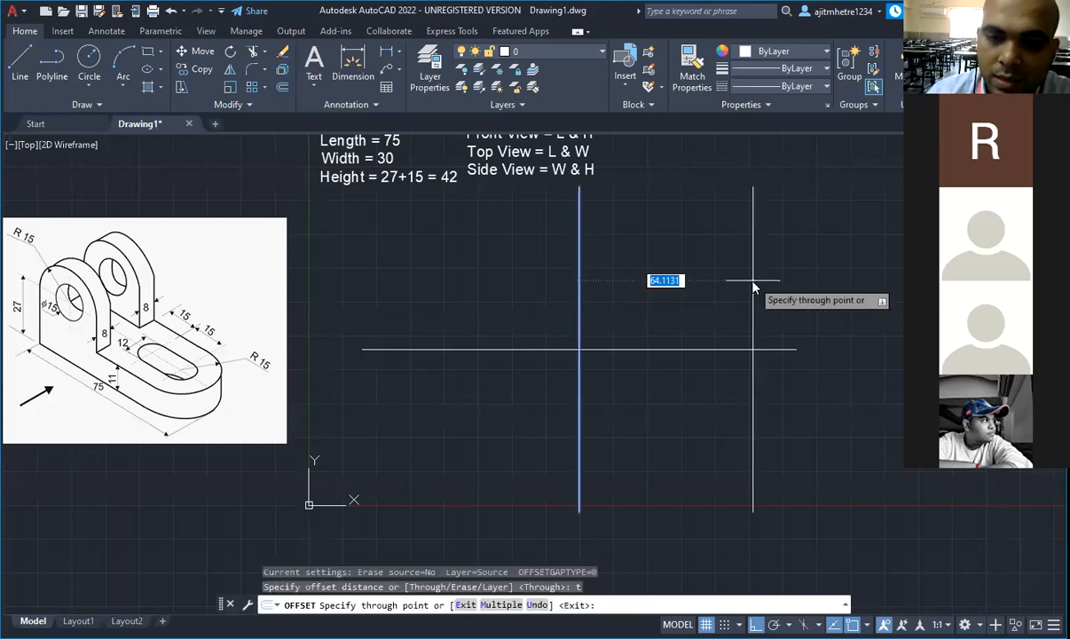
type("10")
key("Return")
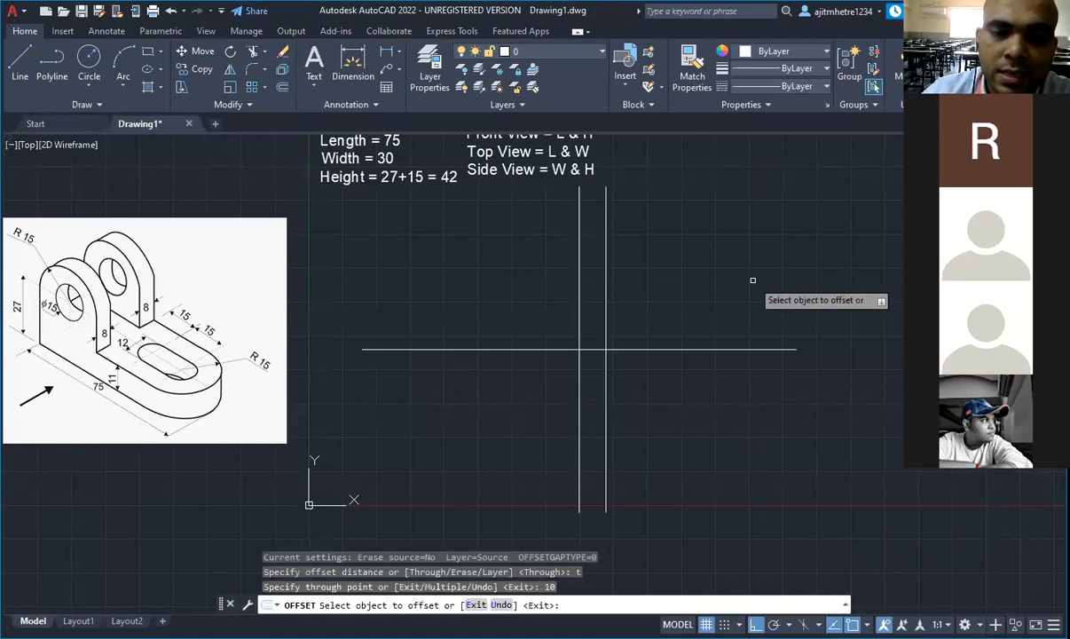
Step: Offset the original vertical line 10 to the left
left_click(579, 284)
type("10")
key("Return")
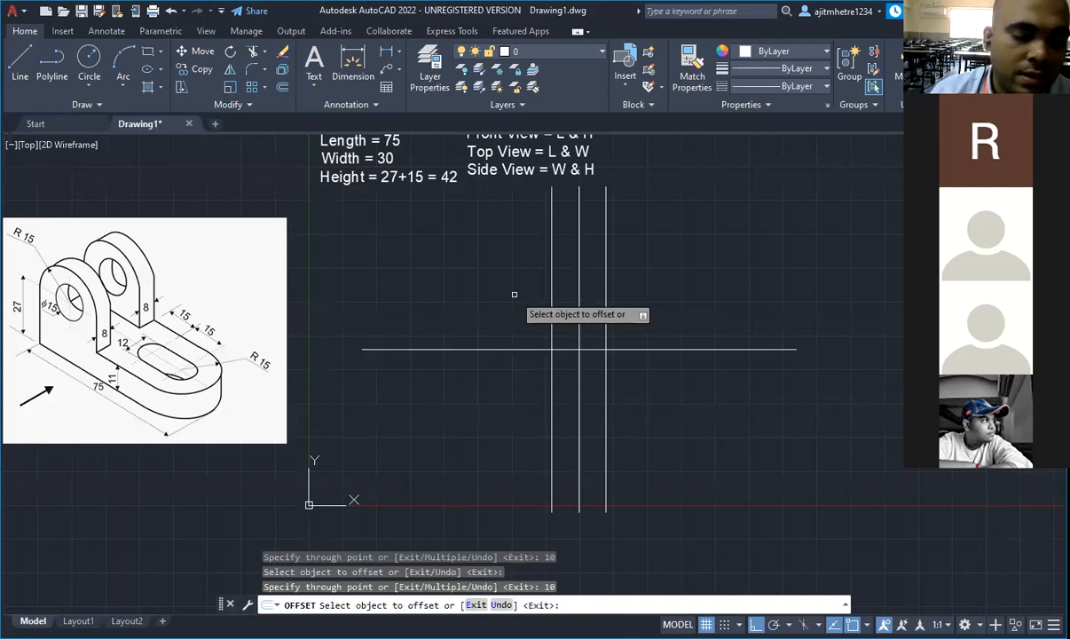
key("Escape")
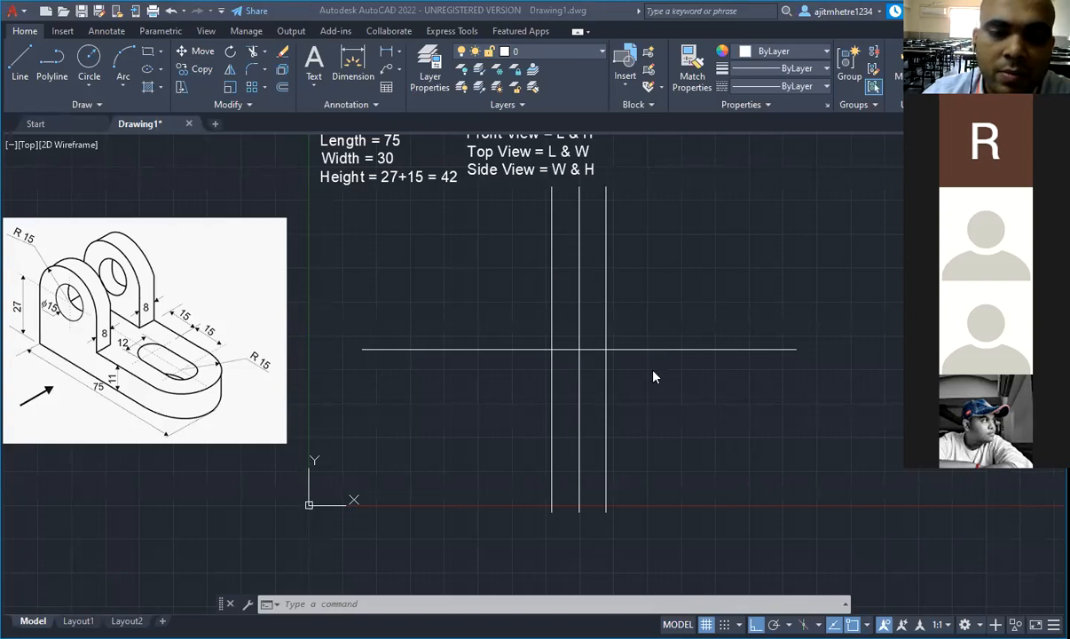
Step: Offset the horizontal line 10 downward using the Through option
left_click(667, 351)
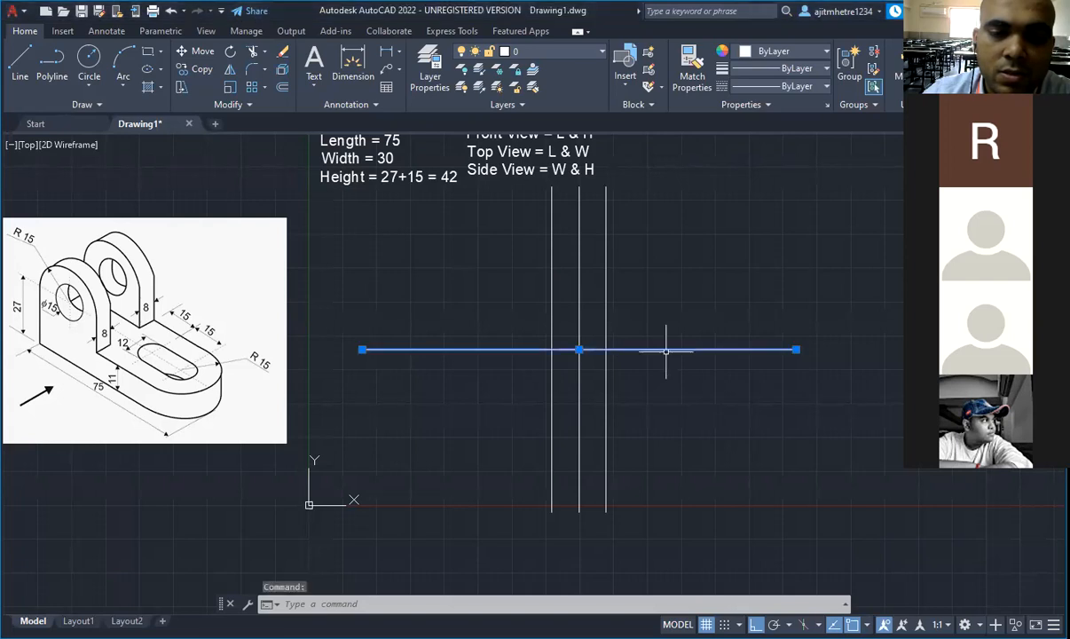
left_click(280, 87)
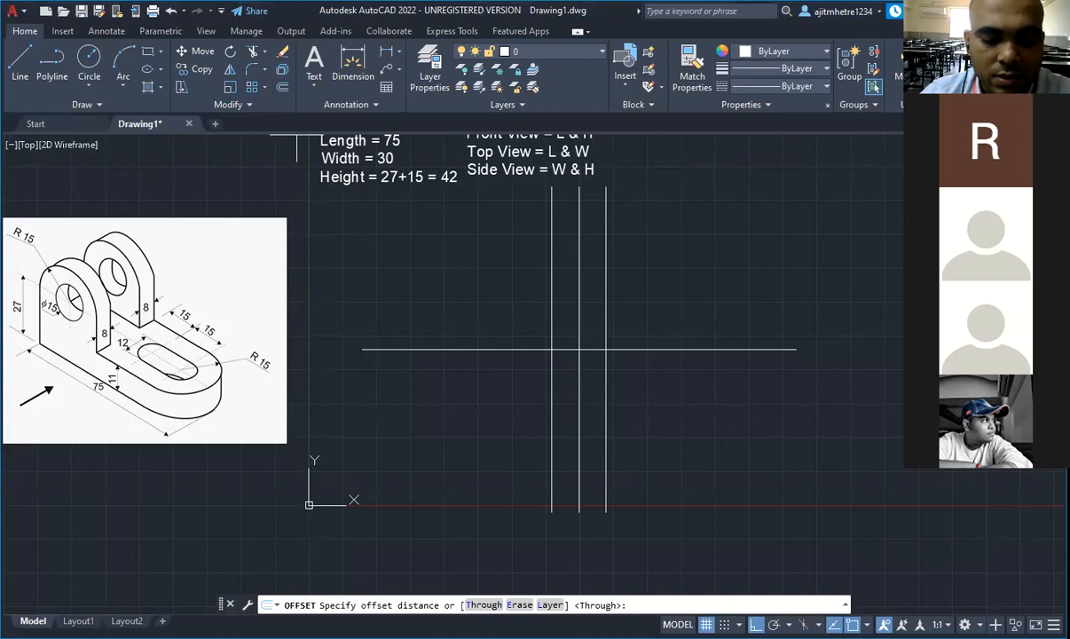
type("t")
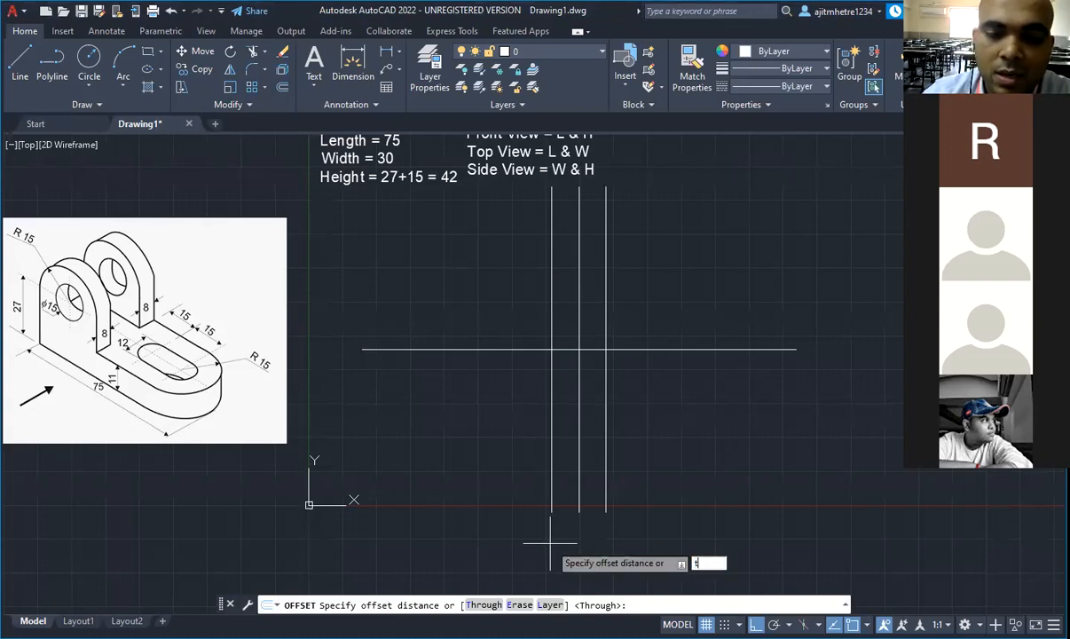
key("Return")
left_click(701, 350)
type("10")
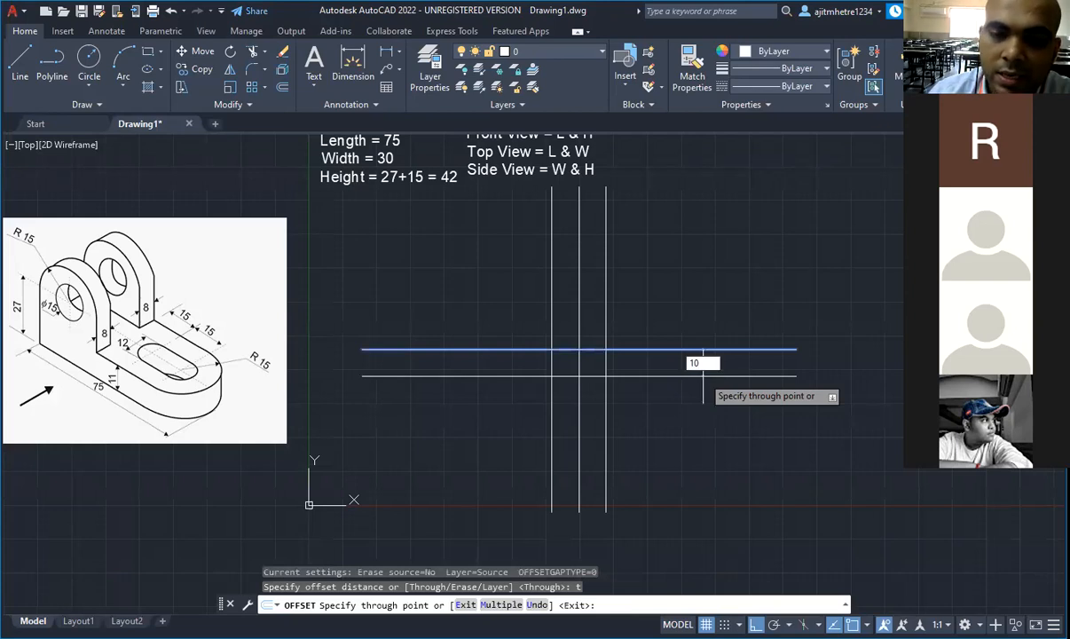
key("Return")
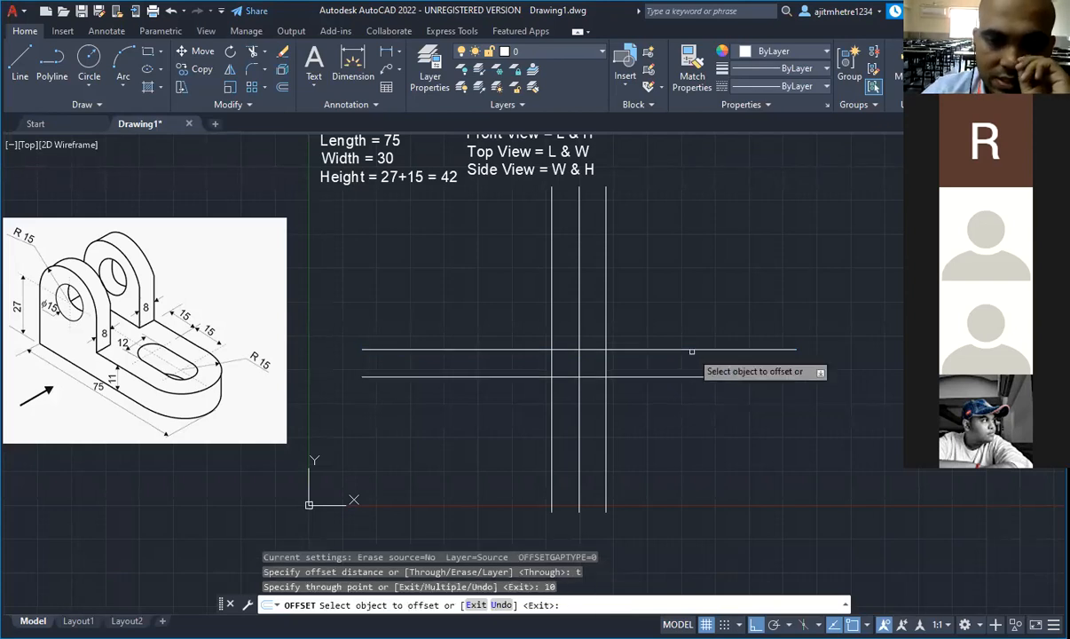
Step: Offset the original horizontal line 10 upward and end the Offset command
left_click(792, 351)
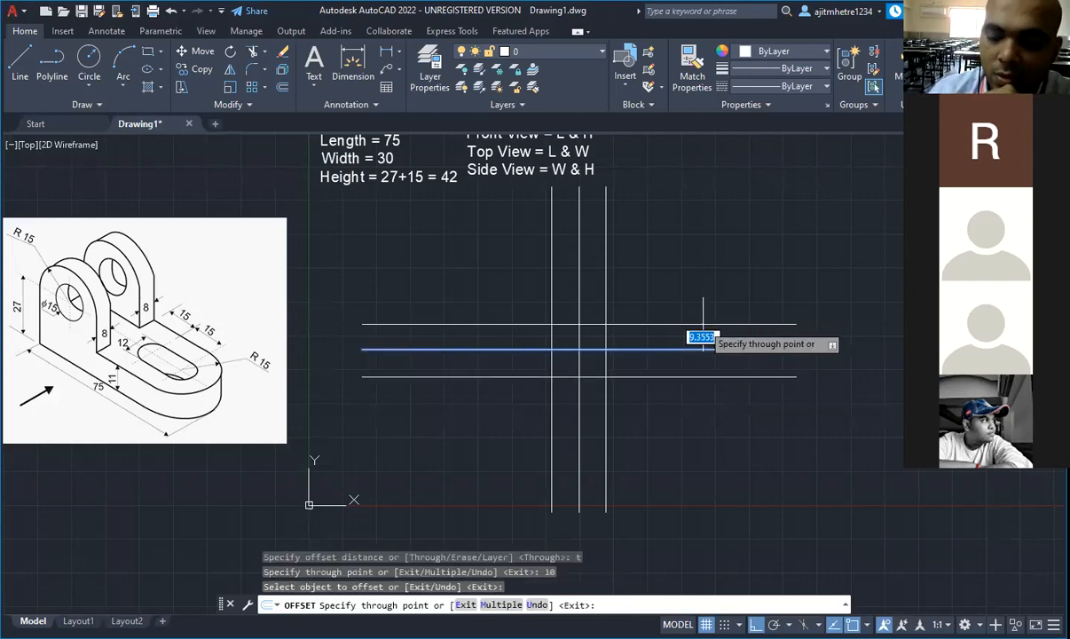
type("10")
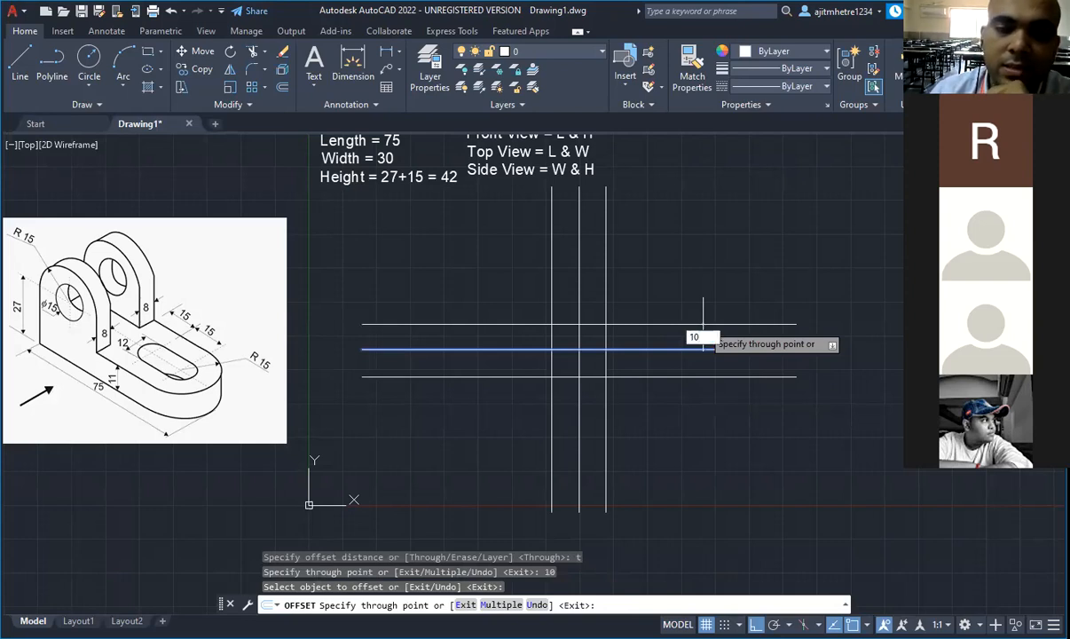
key("Return")
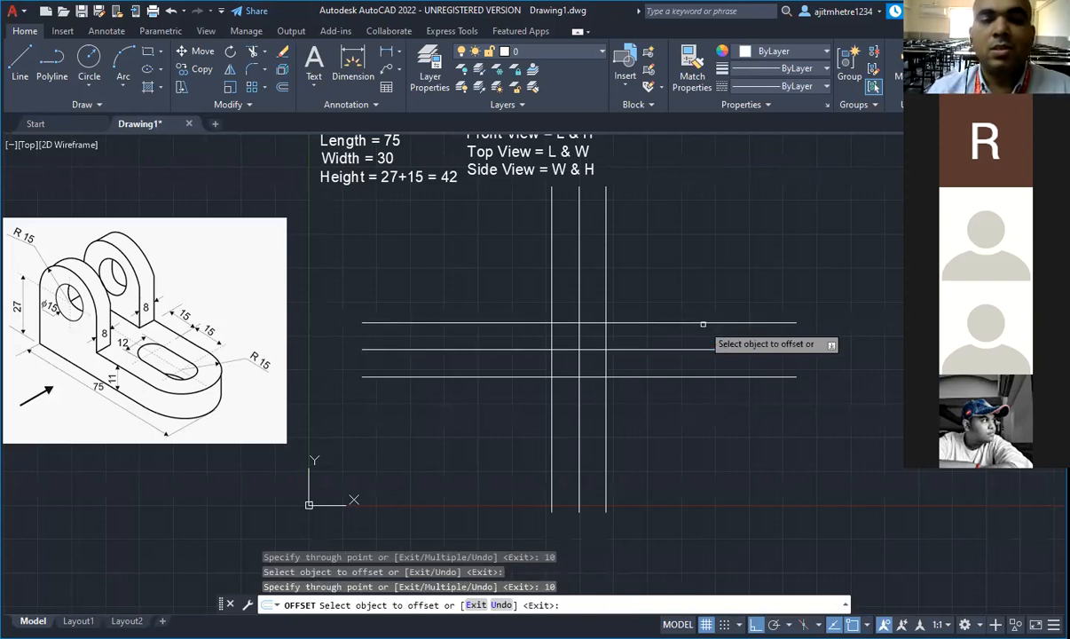
key("Escape")
key("Escape")
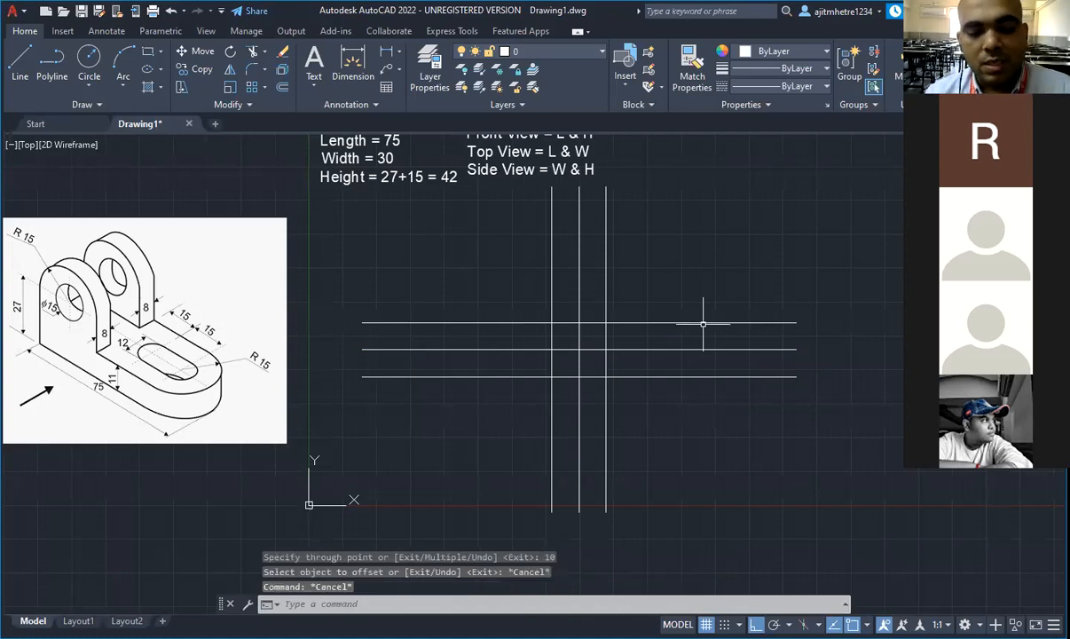
key("Escape")
key("Escape")
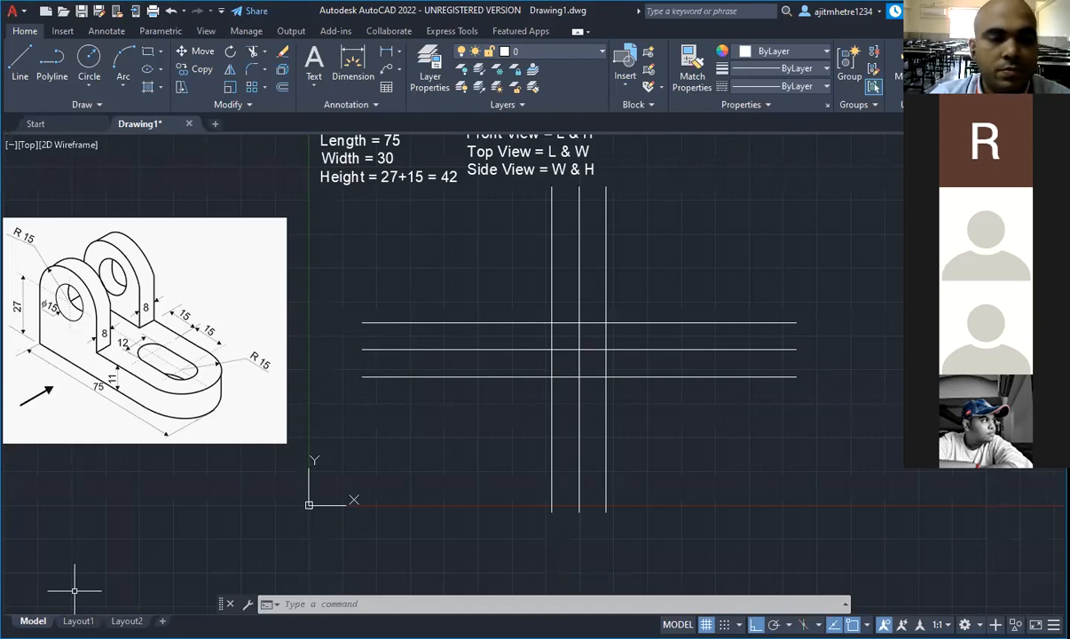
key("alt+Tab")
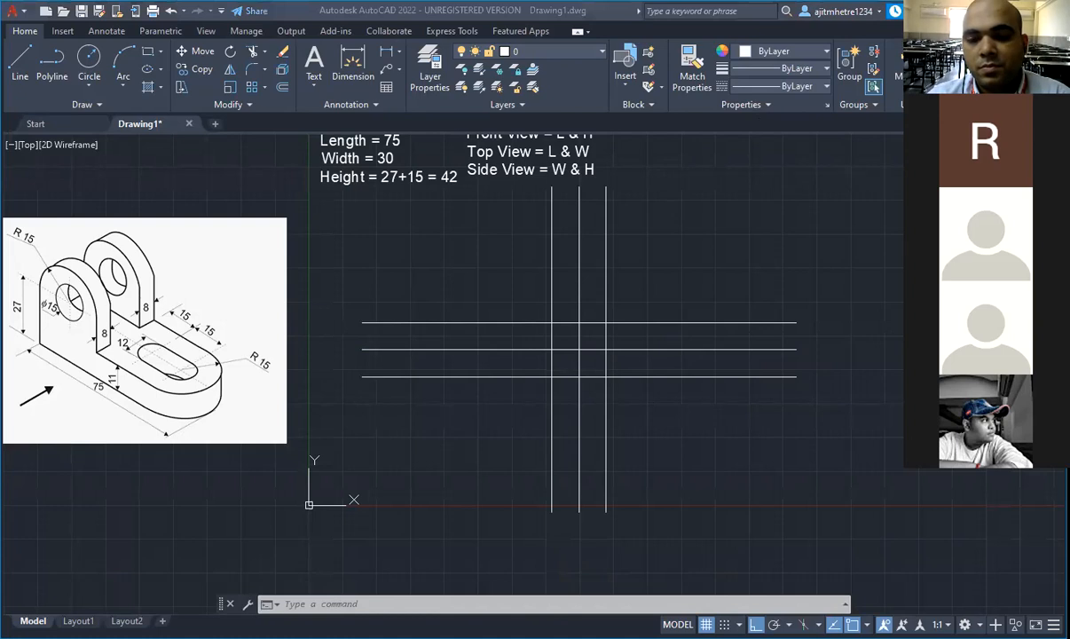
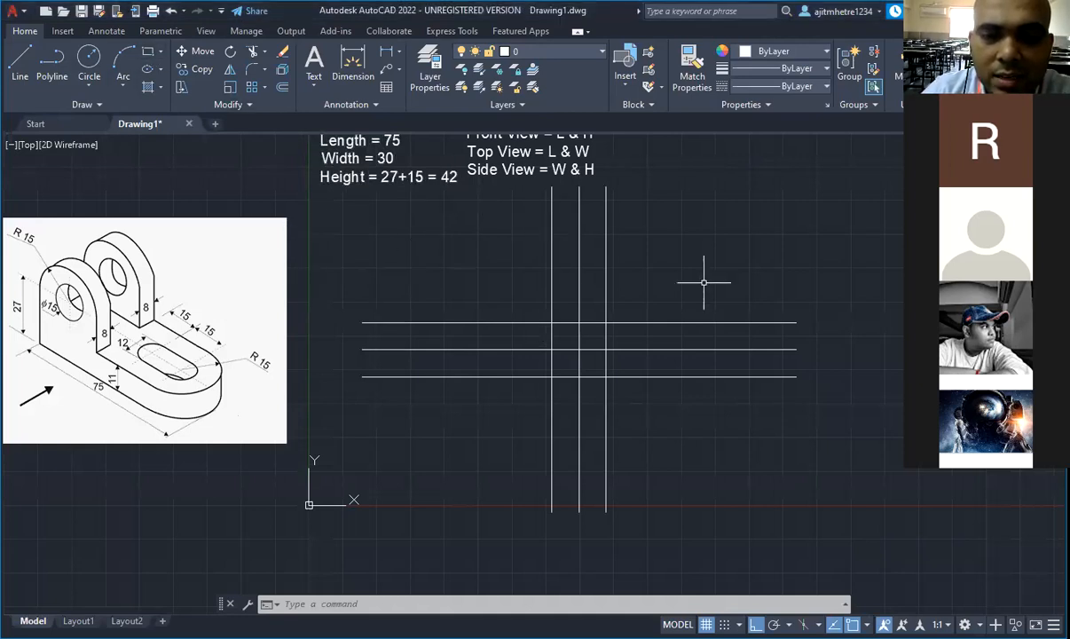
Step: Draw a 75 by 42 rectangle up and to the right from the intersection of the rightmost vertical and uppermost horizontal lines
left_click(149, 57)
key("Escape")
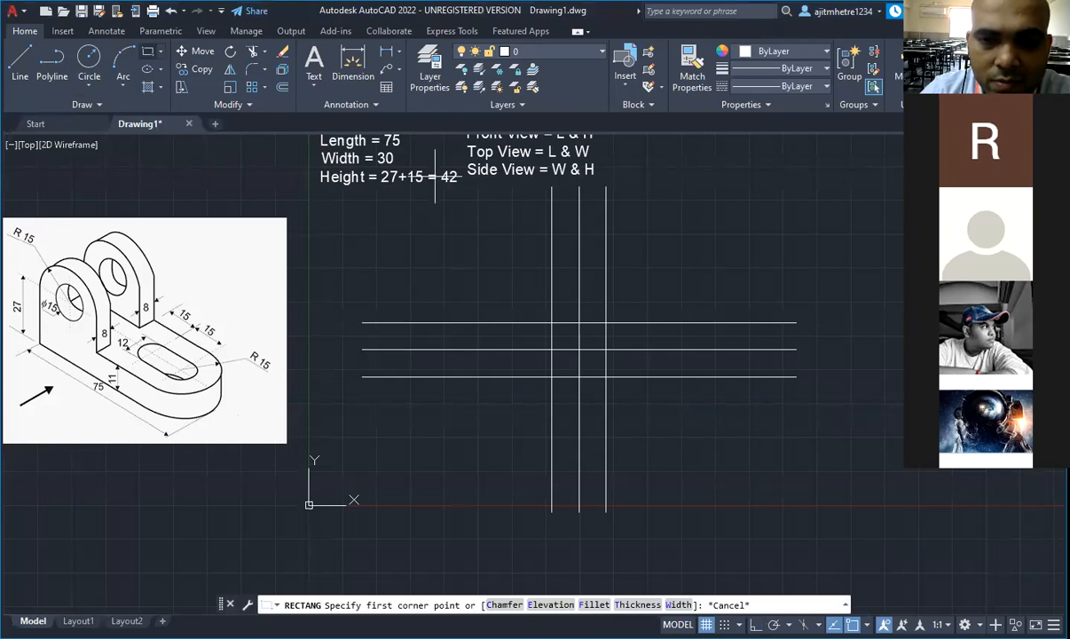
key("Return")
left_click(606, 322)
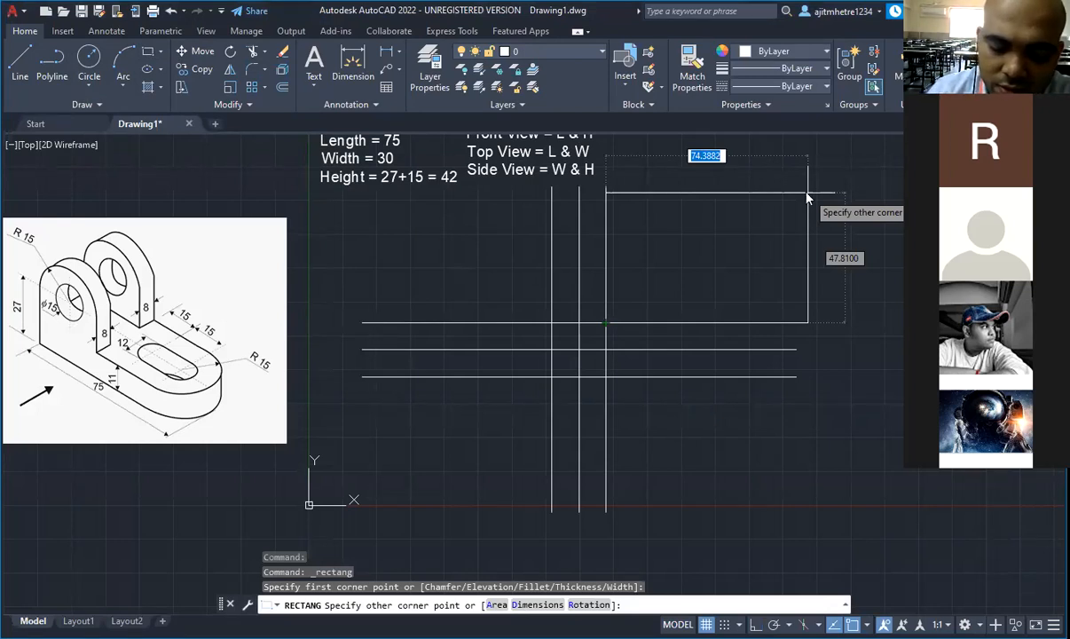
type("75,")
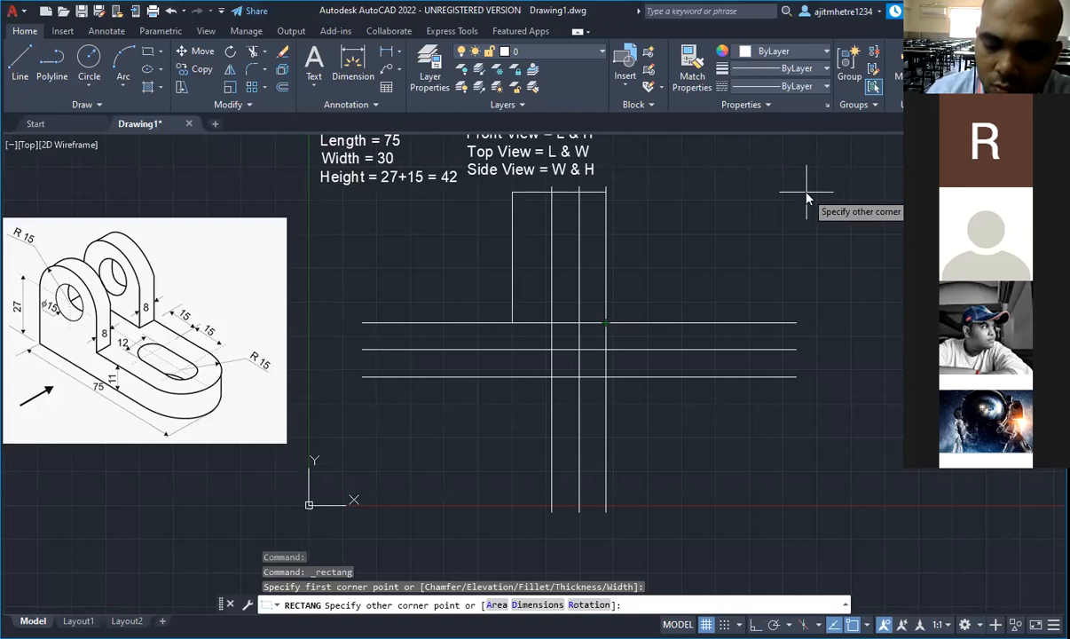
type("42")
key("Return")
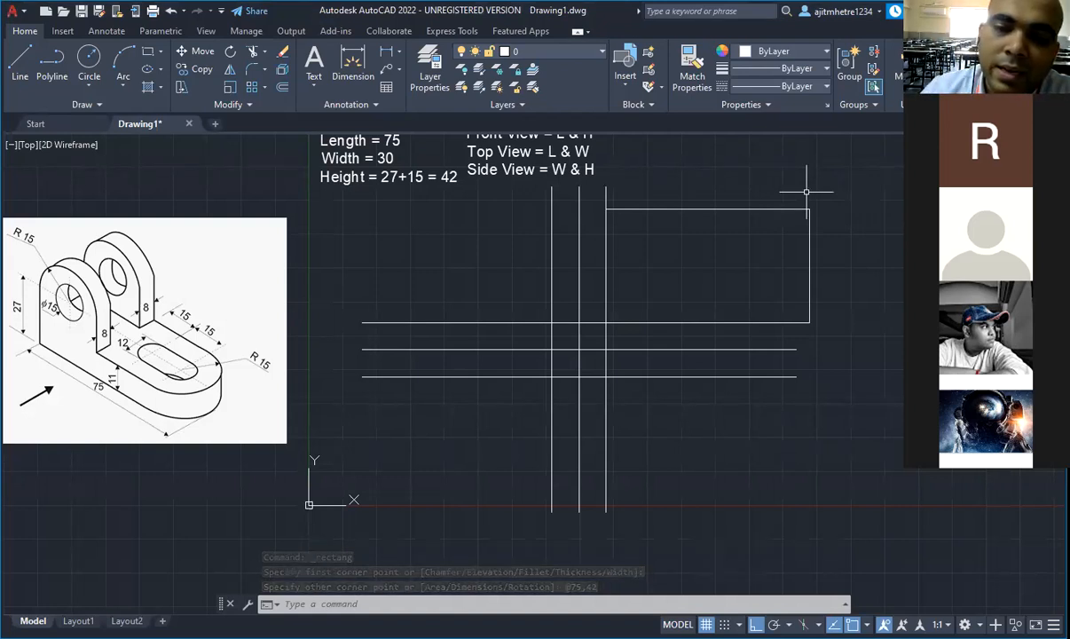
Step: Stretch the right ends of all three horizontal lines past the right edge of the 75 by 42 rectangle
left_click(515, 322)
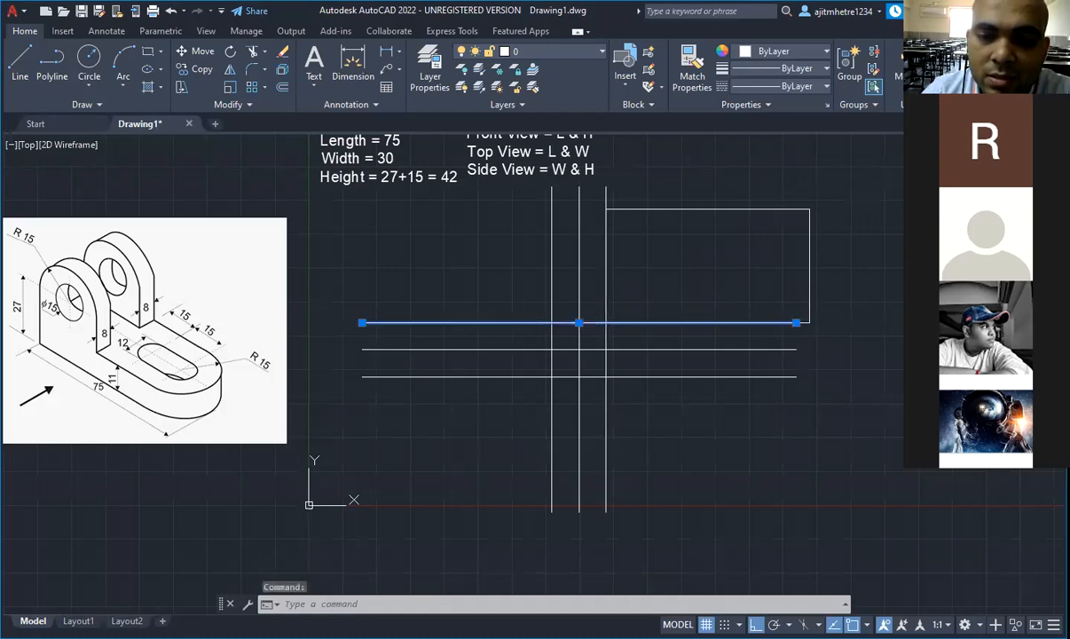
left_click(795, 322)
left_click(834, 322)
left_click(788, 349)
left_click(800, 350)
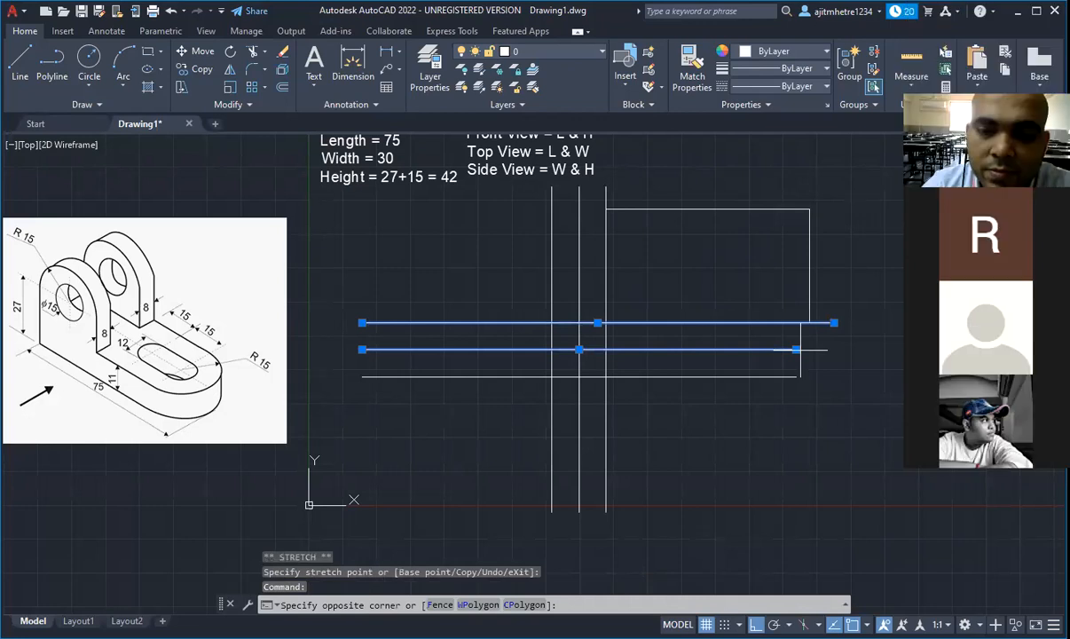
left_click(835, 348)
left_click(835, 348)
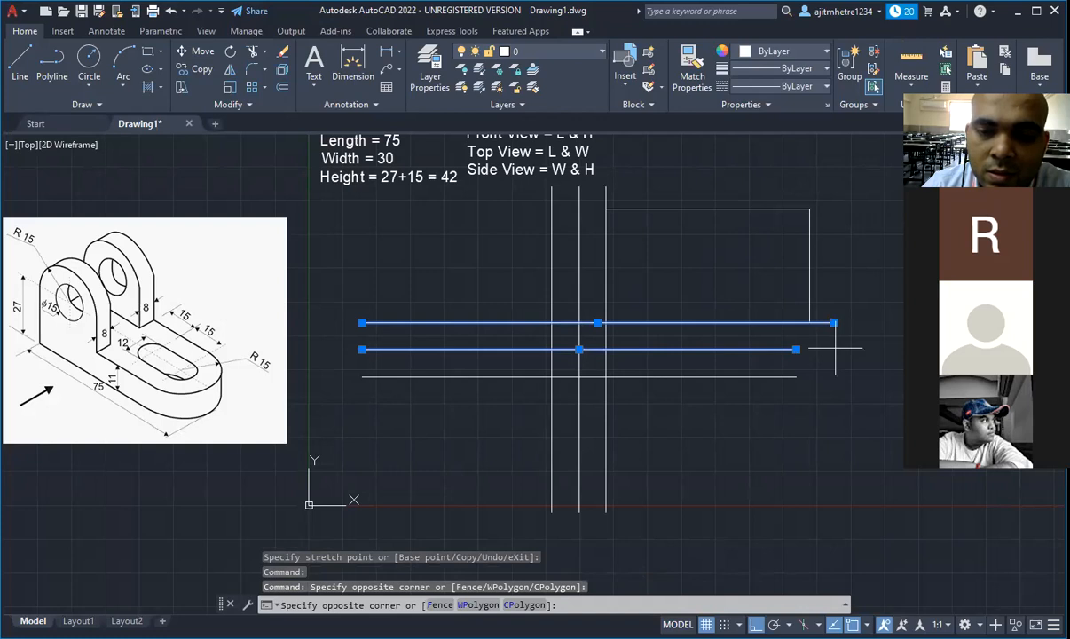
left_click(834, 348)
left_click(795, 349)
left_click(836, 349)
left_click(796, 376)
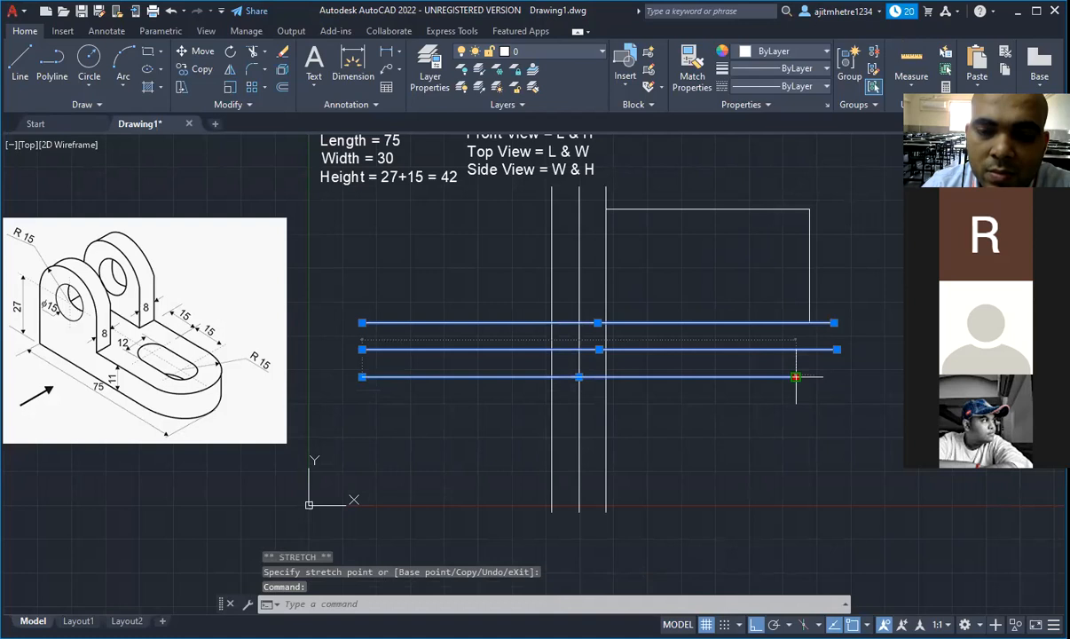
left_click(838, 377)
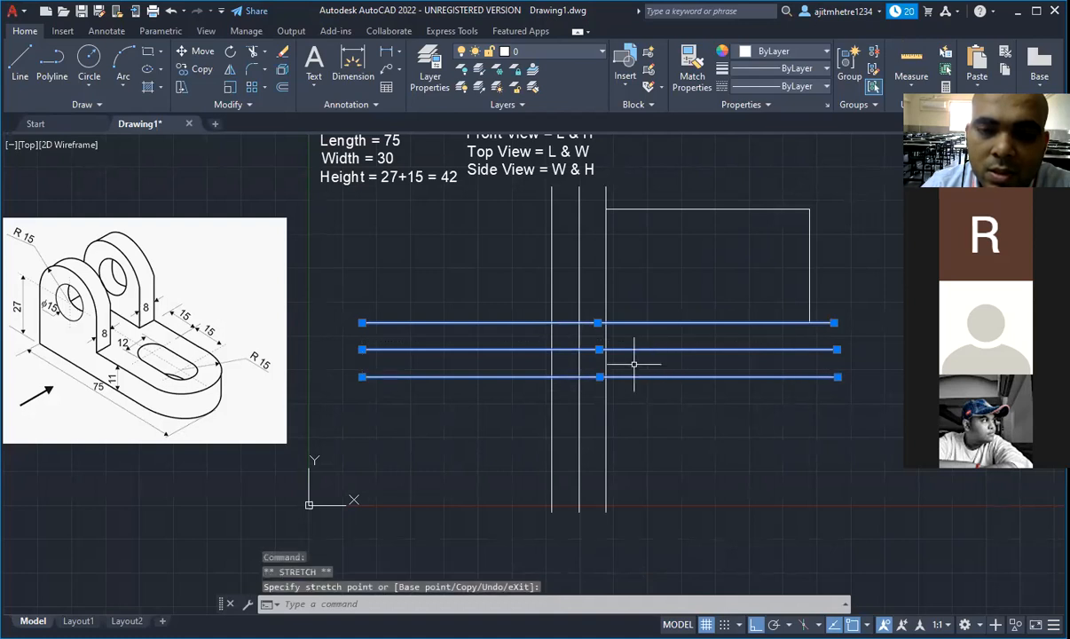
key("Escape")
key("Escape")
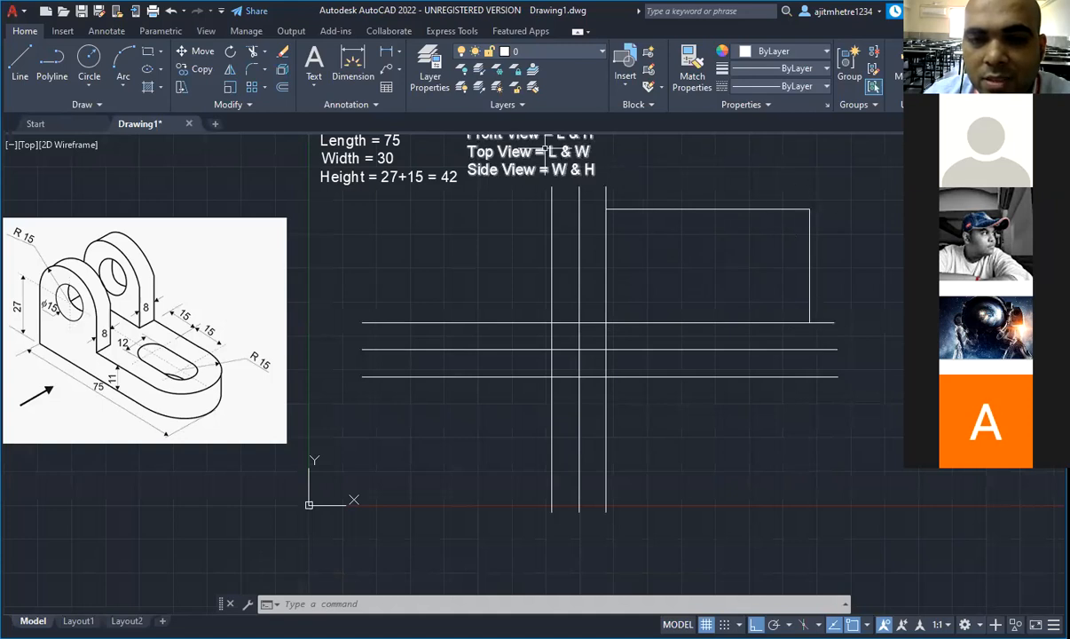
Step: Draw a 75 by 30 rectangle down and to the right from the intersection of the rightmost vertical and lowest horizontal lines
scroll(589, 187, "up", 2)
scroll(591, 173, "down", 4)
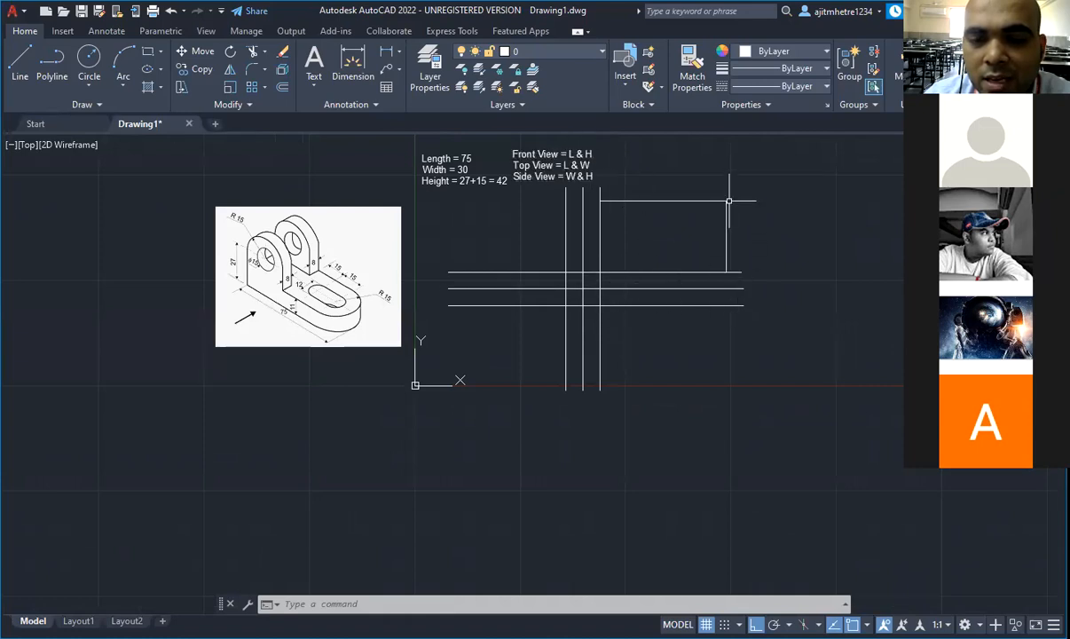
scroll(602, 259, "down", 1)
scroll(602, 258, "up", 1)
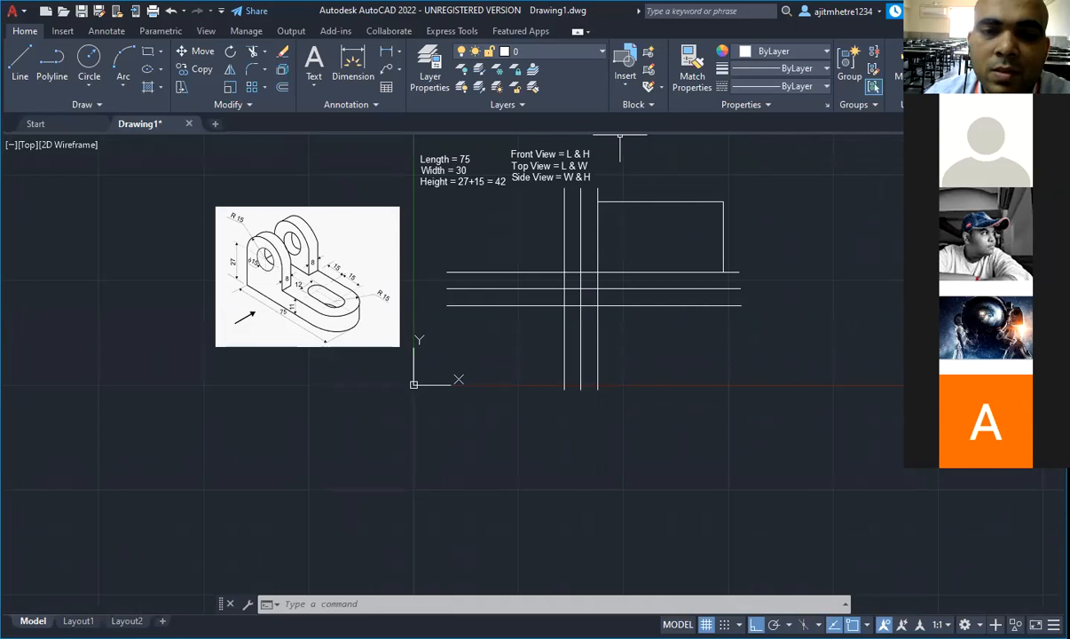
scroll(620, 143, "up", 2)
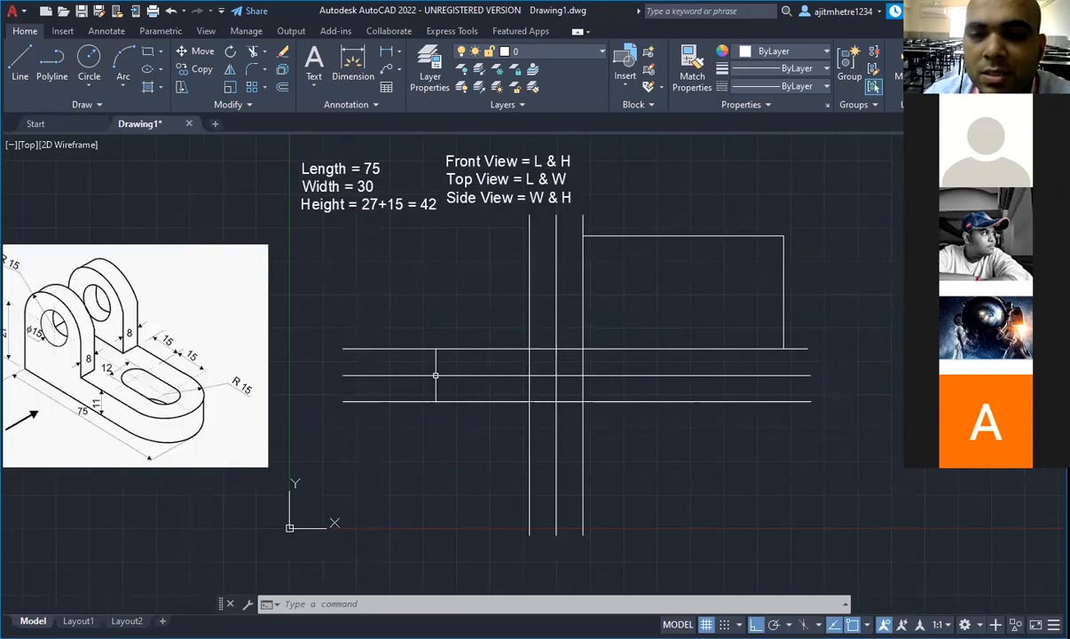
left_click(147, 51)
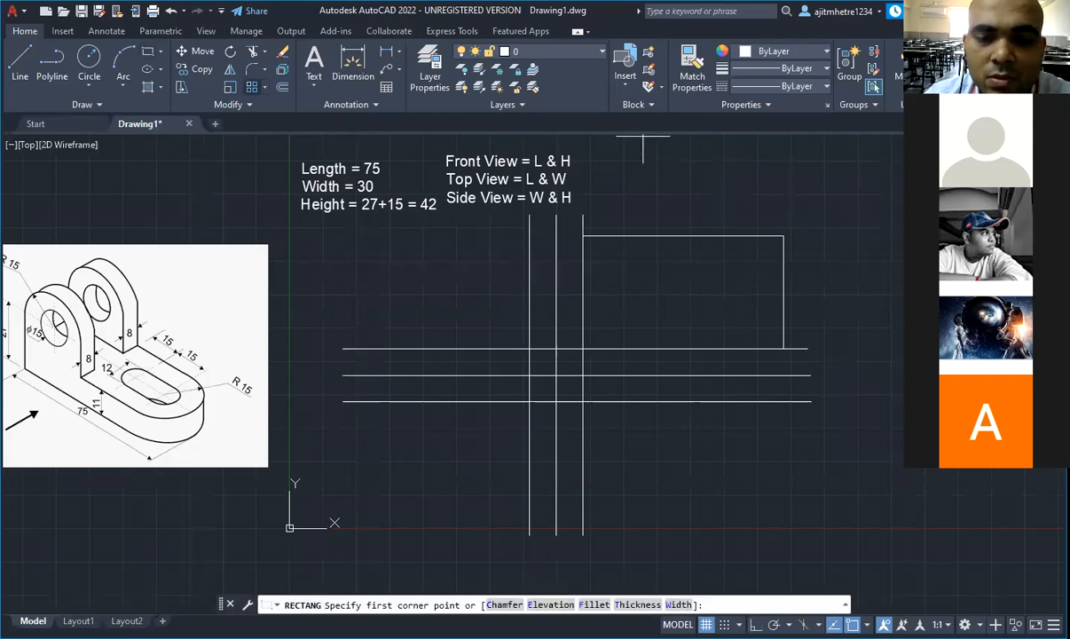
left_click(583, 402)
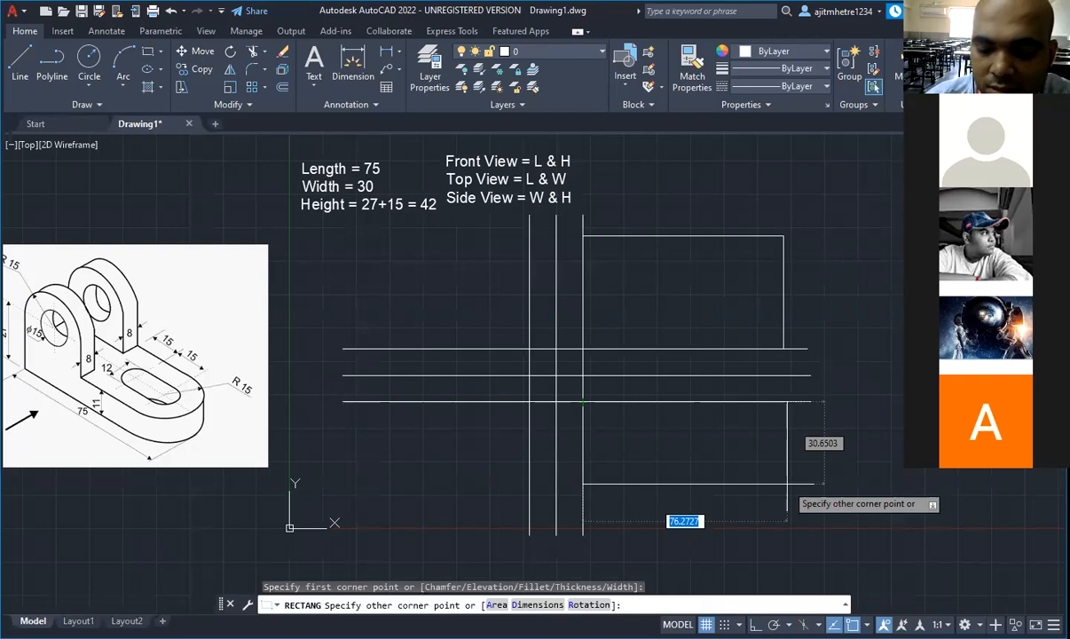
type("75")
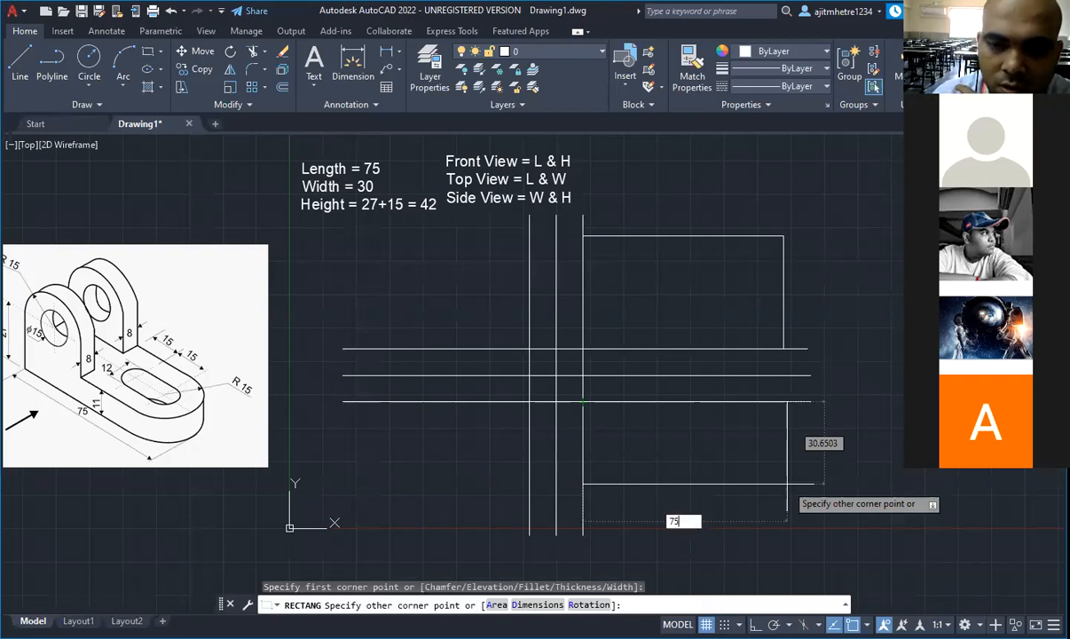
key("Tab")
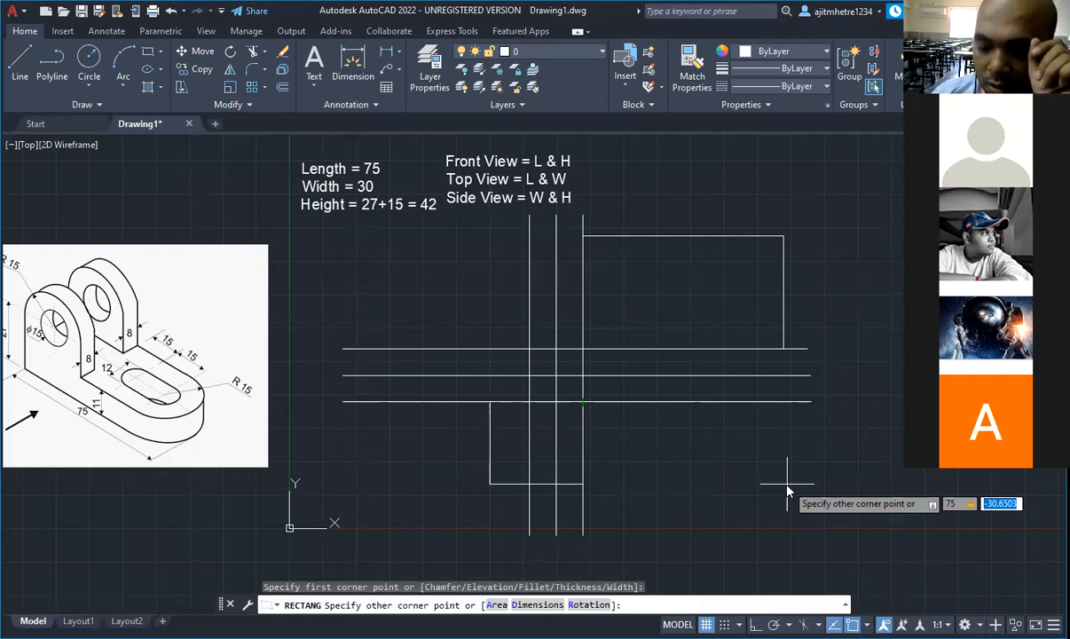
type("-30")
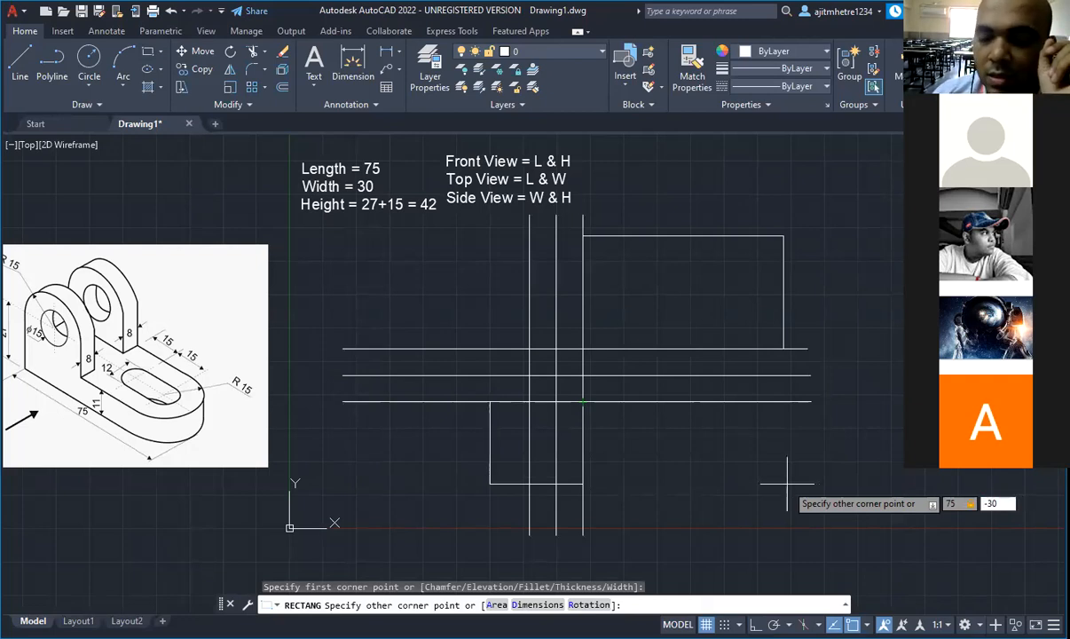
key("Return")
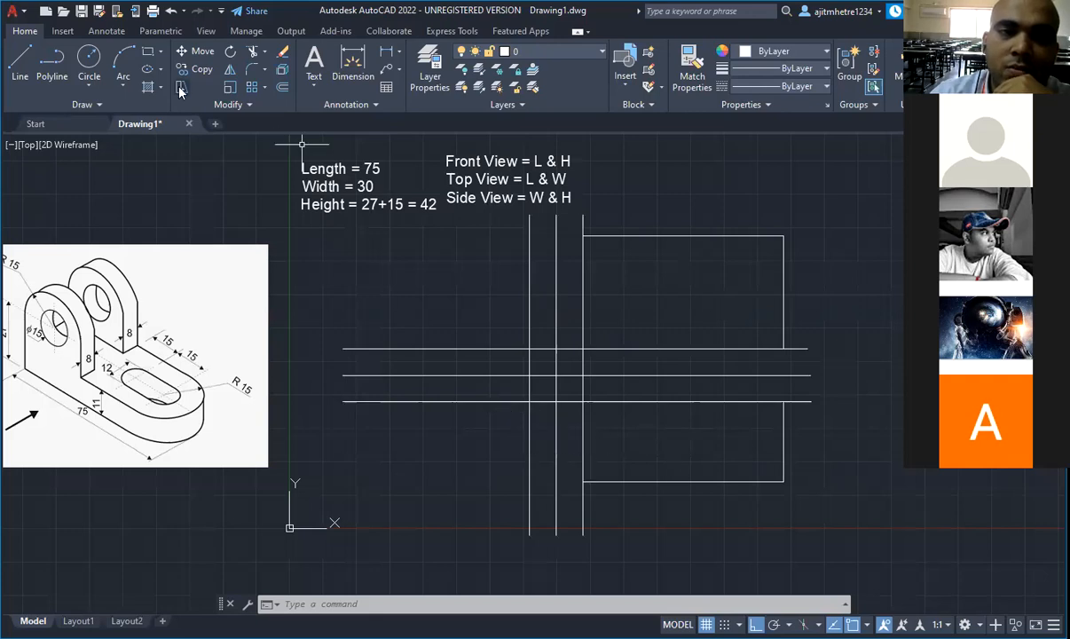
Step: Draw a 30 by 42 rectangle up and to the left from the intersection of the leftmost vertical and uppermost horizontal lines
left_click(147, 51)
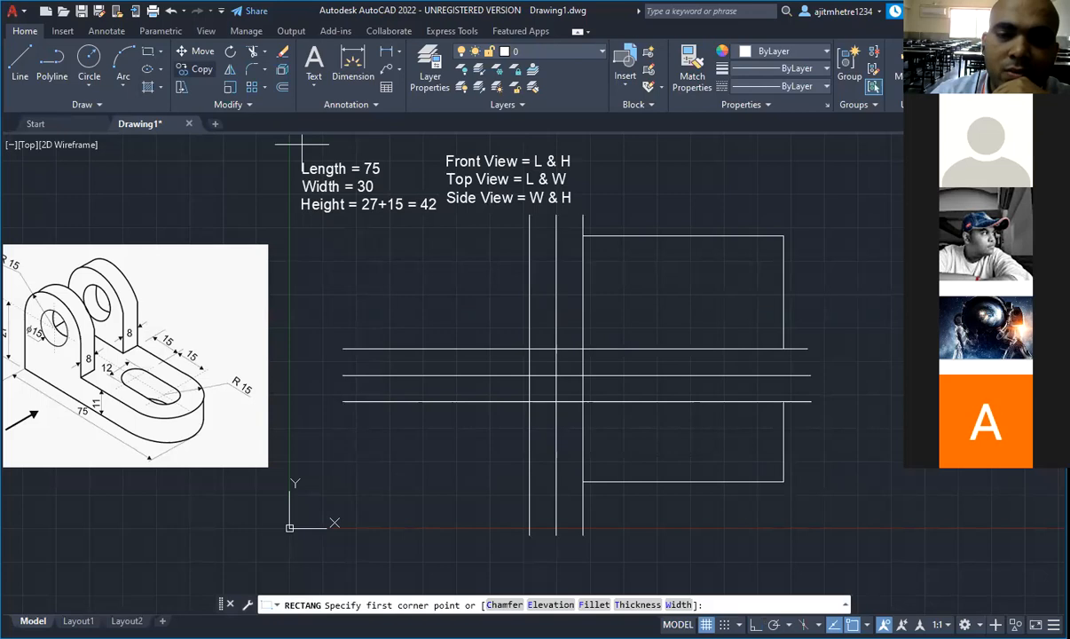
left_click(529, 348)
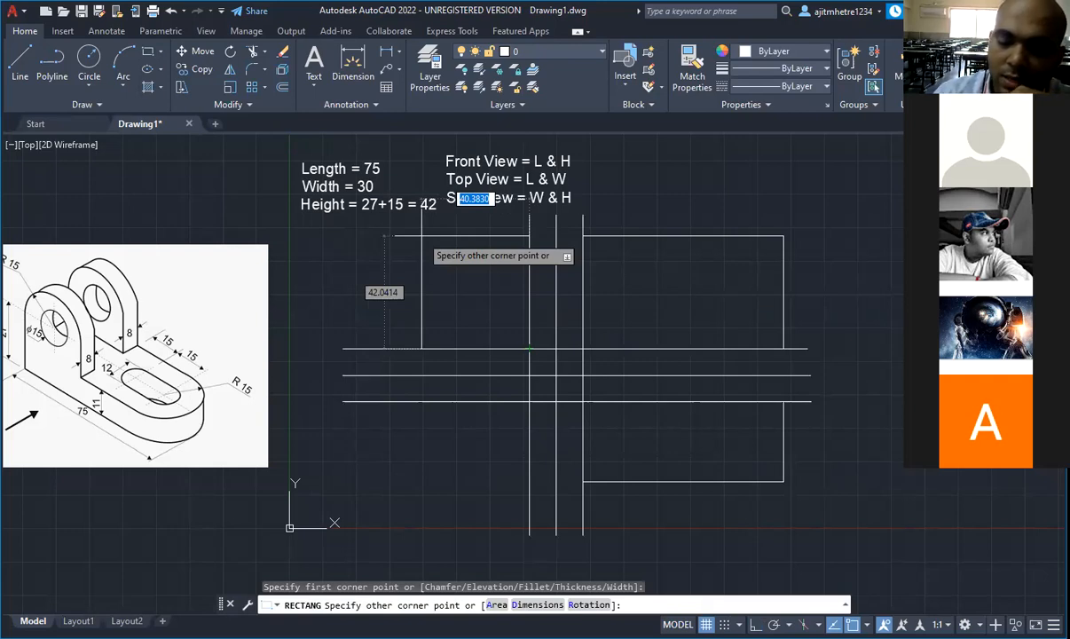
type("-30")
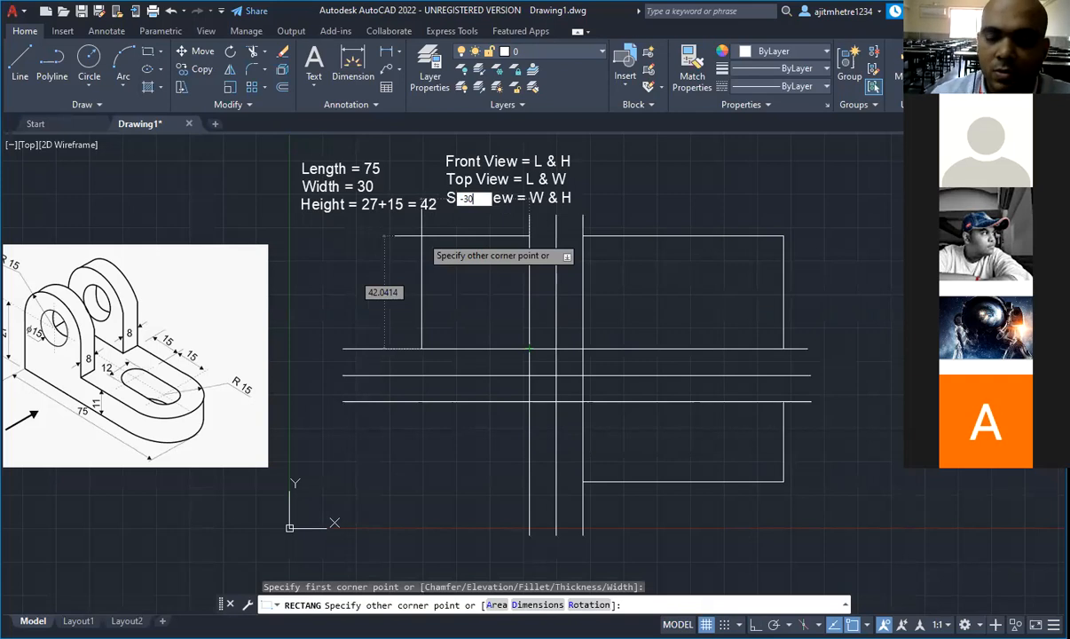
type(",42")
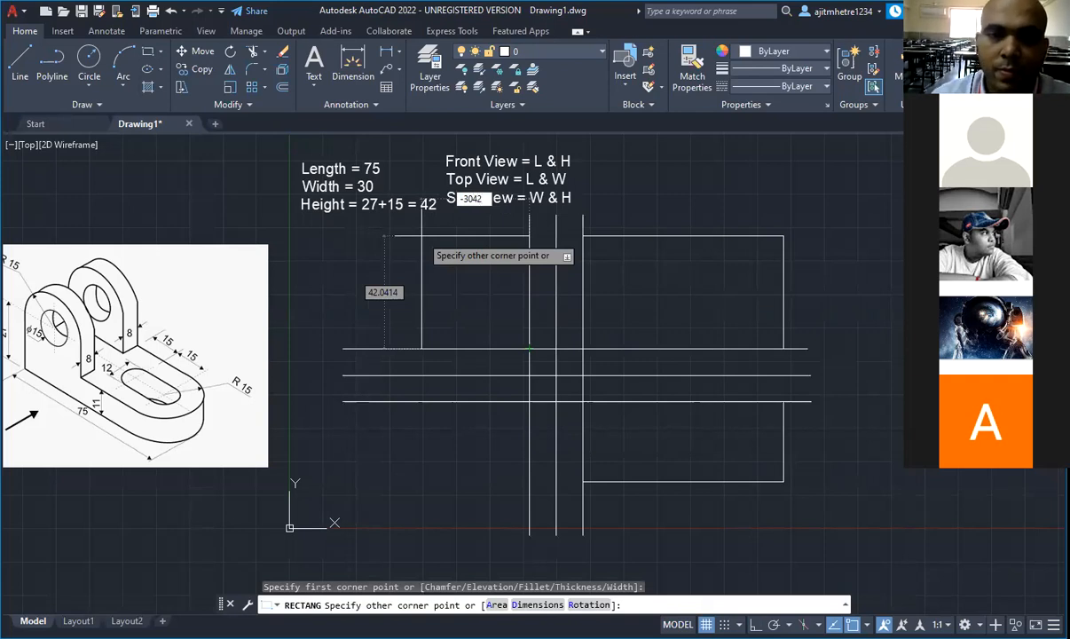
key("BackSpace")
key("BackSpace")
key("BackSpace")
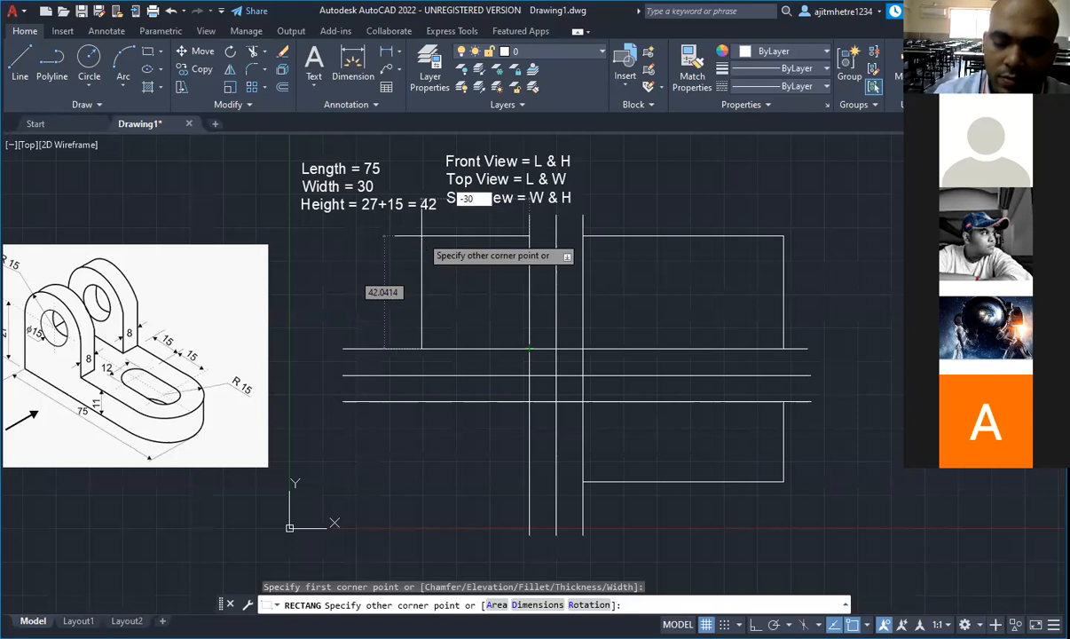
type(",42")
key("Return")
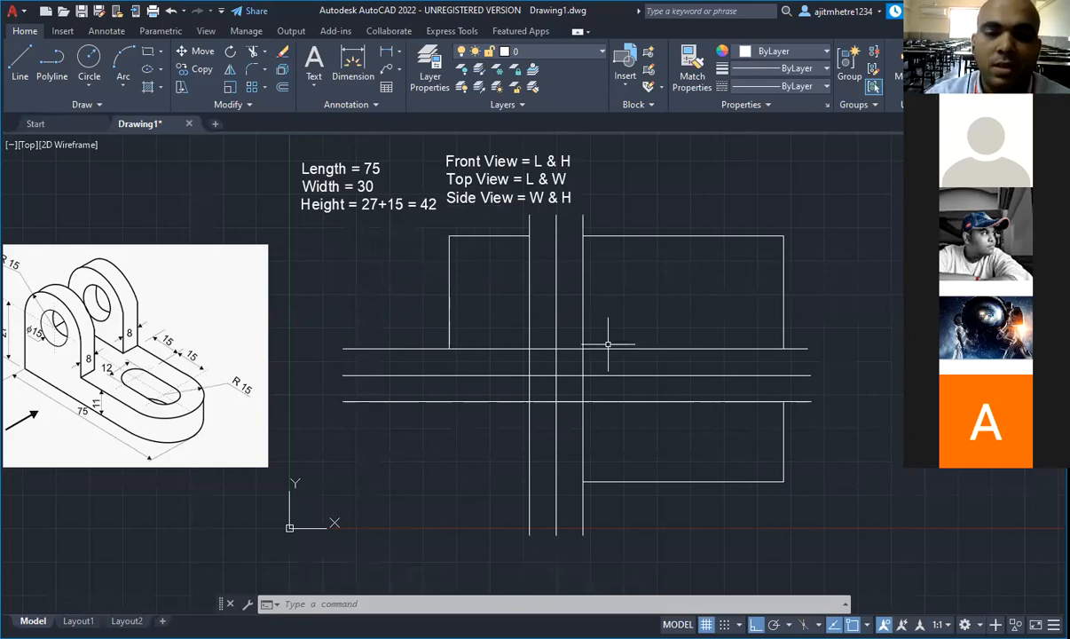
Step: Change the color of the three view rectangles to index color 8
left_click(644, 481)
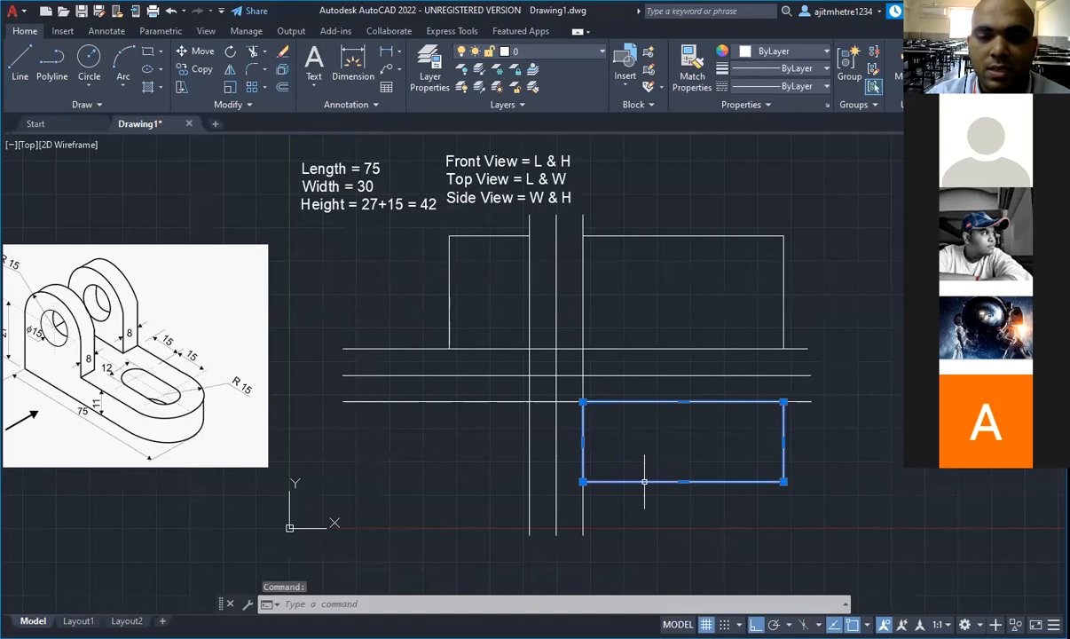
left_click(784, 299)
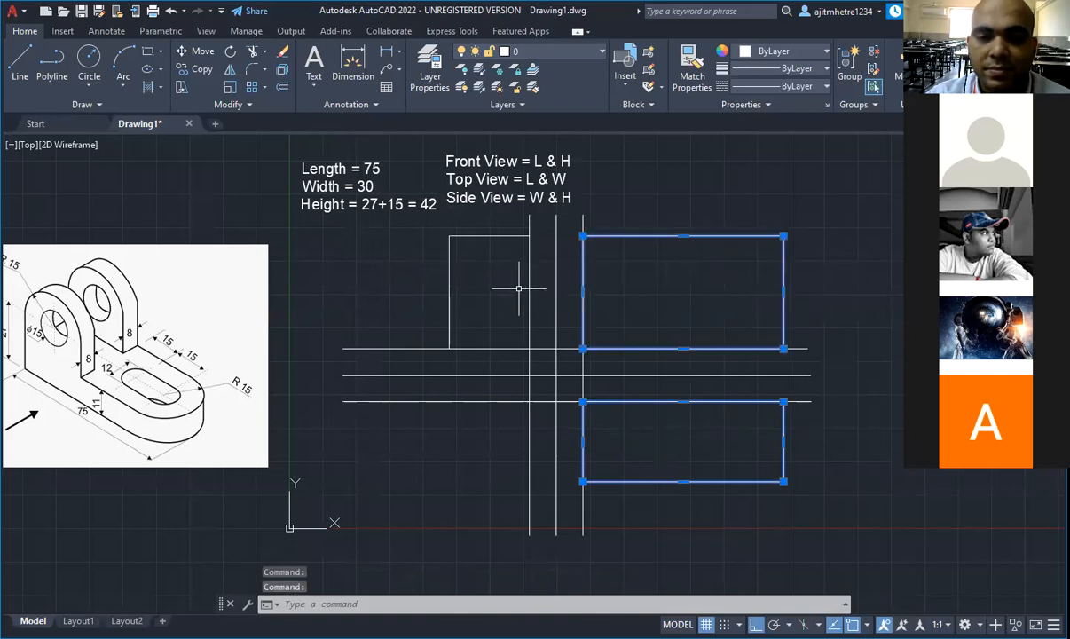
left_click(448, 299)
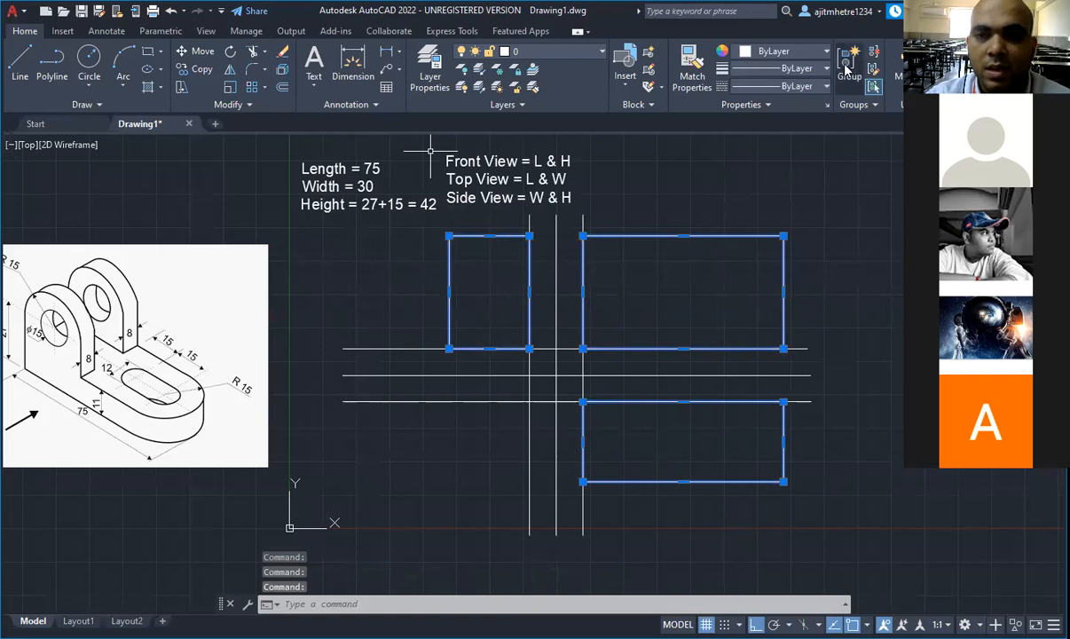
left_click(826, 51)
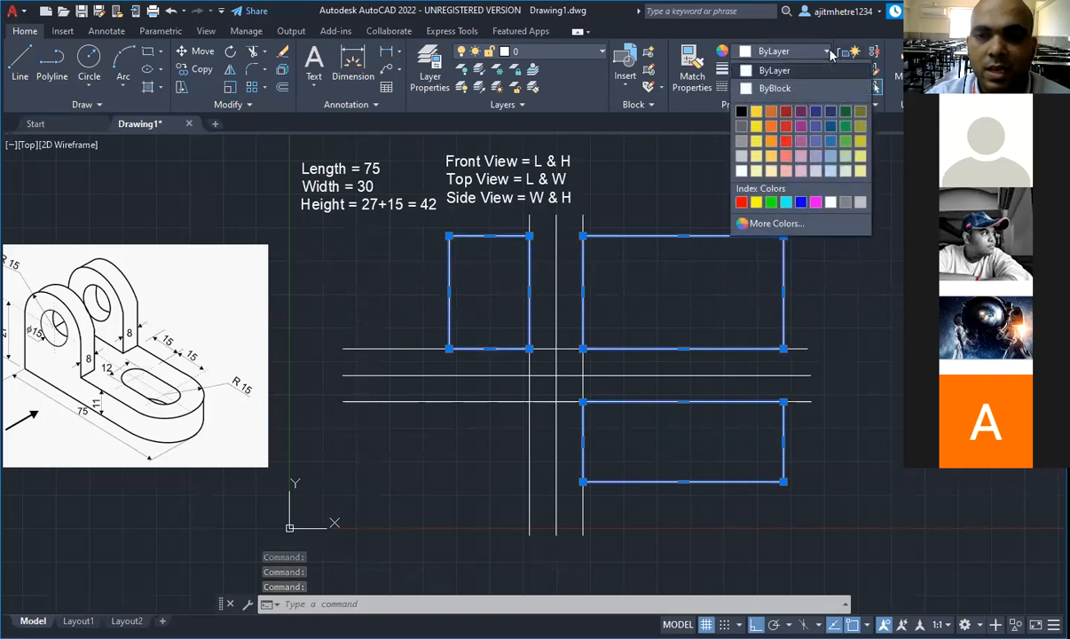
left_click(843, 206)
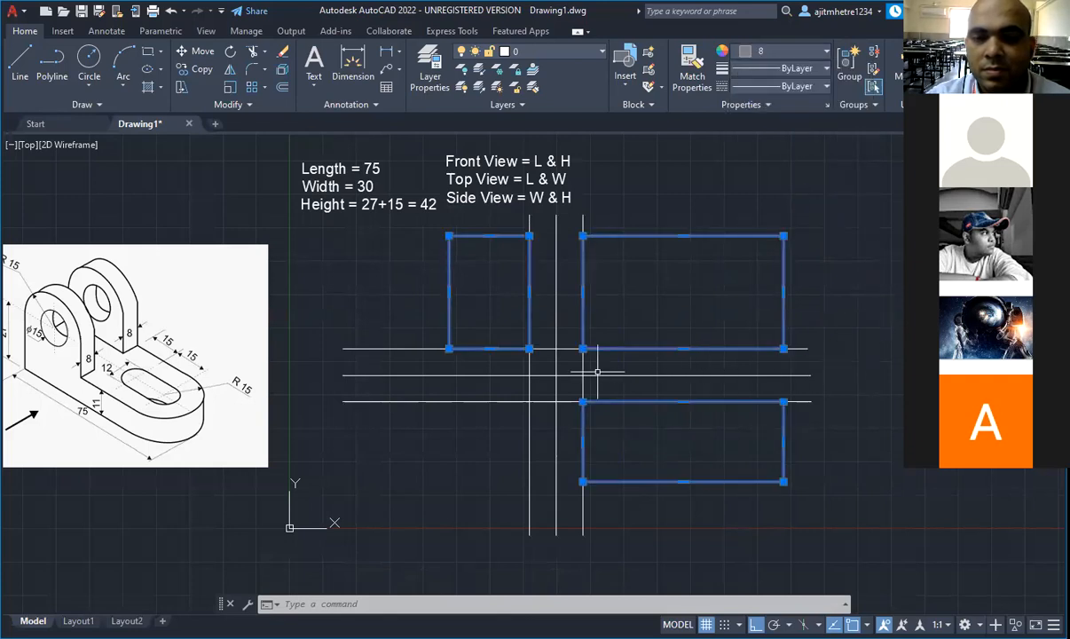
Step: Give the two outer horizontal and two outer vertical offset lines index color 8 as well, and clear the selection
left_click(394, 348)
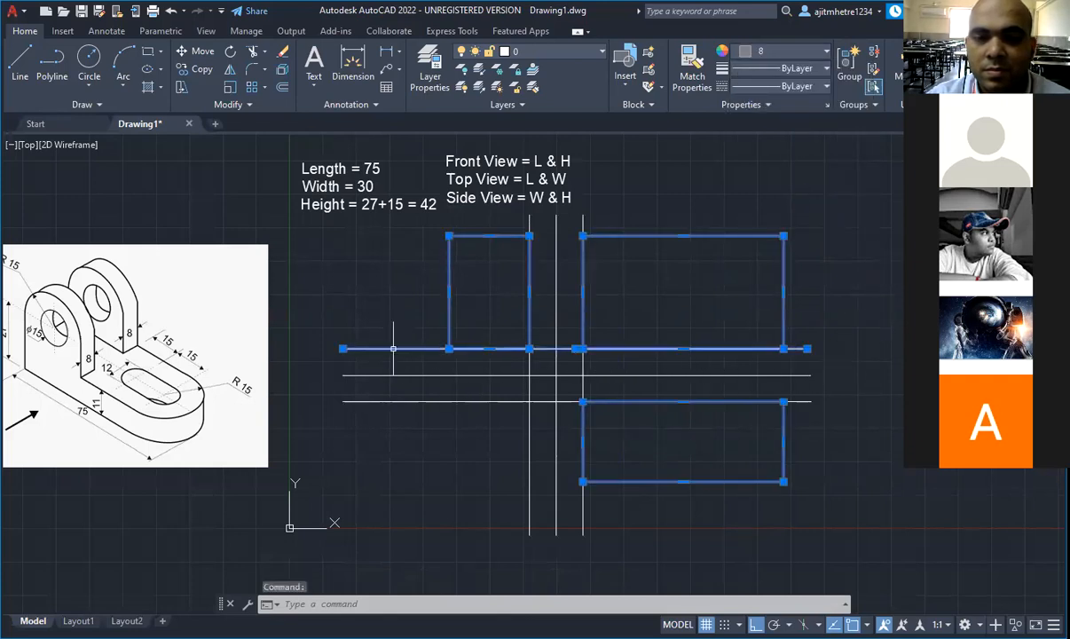
left_click(394, 402)
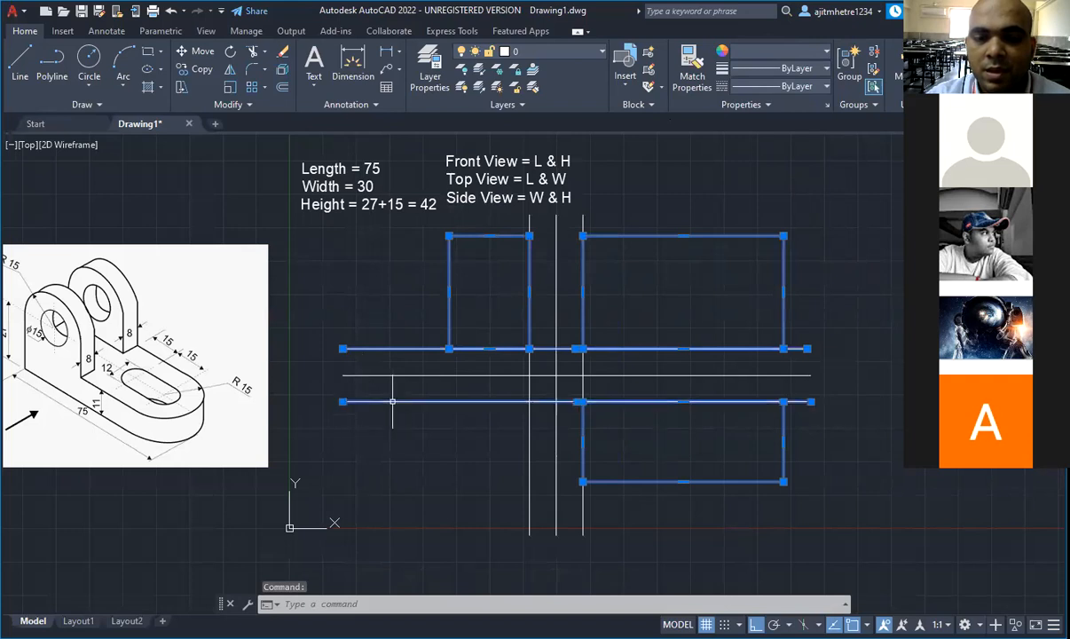
left_click(530, 450)
left_click(582, 448)
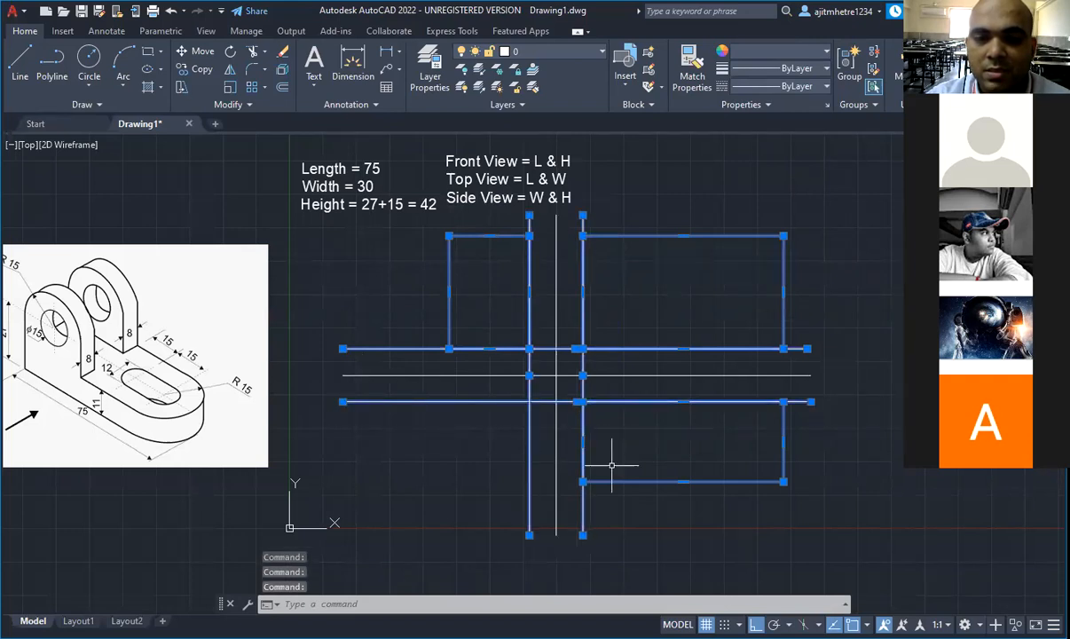
left_click(827, 51)
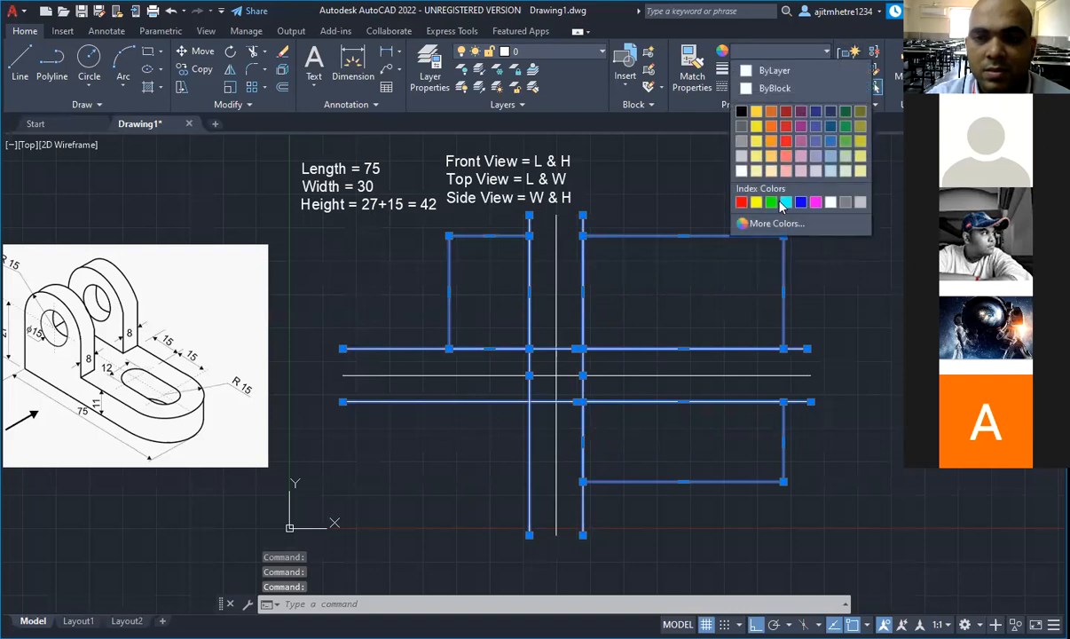
left_click(844, 208)
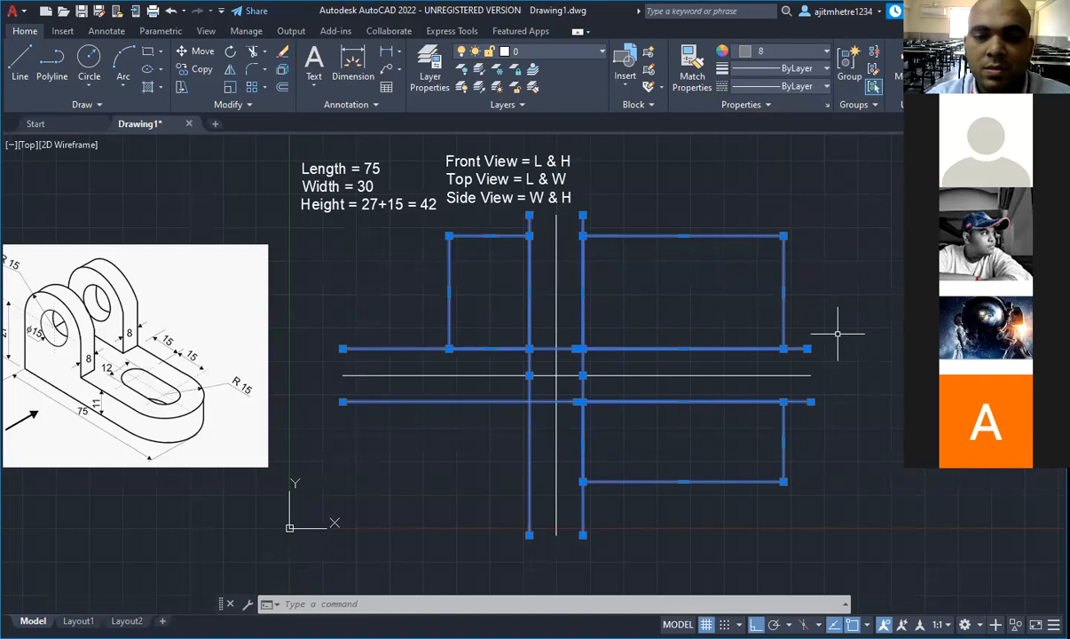
key("Escape")
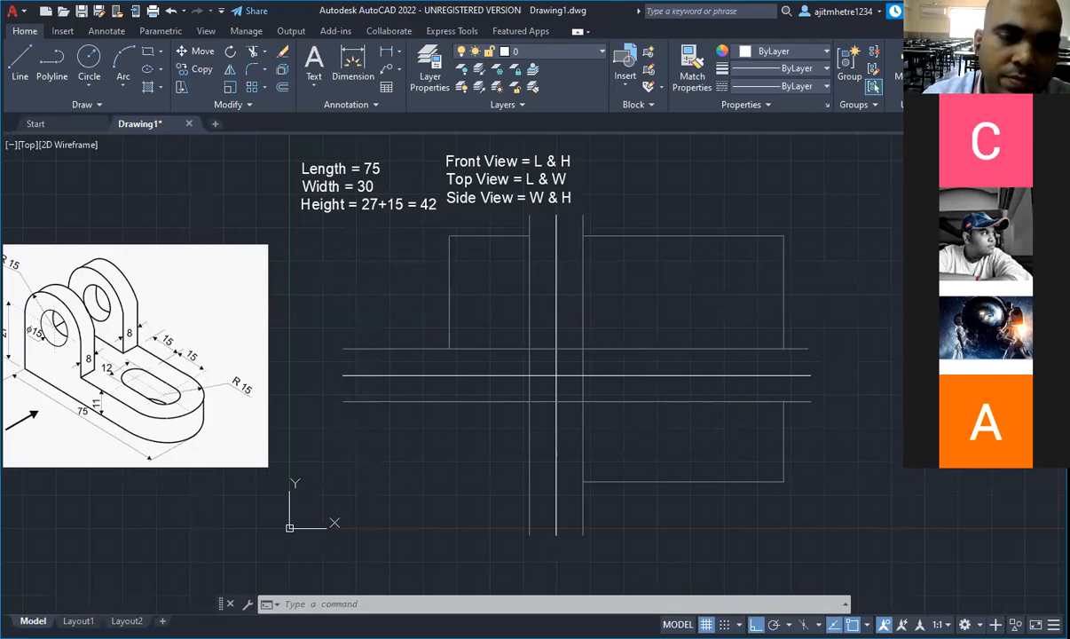
scroll(681, 530, "down", 2)
scroll(681, 531, "up", 2)
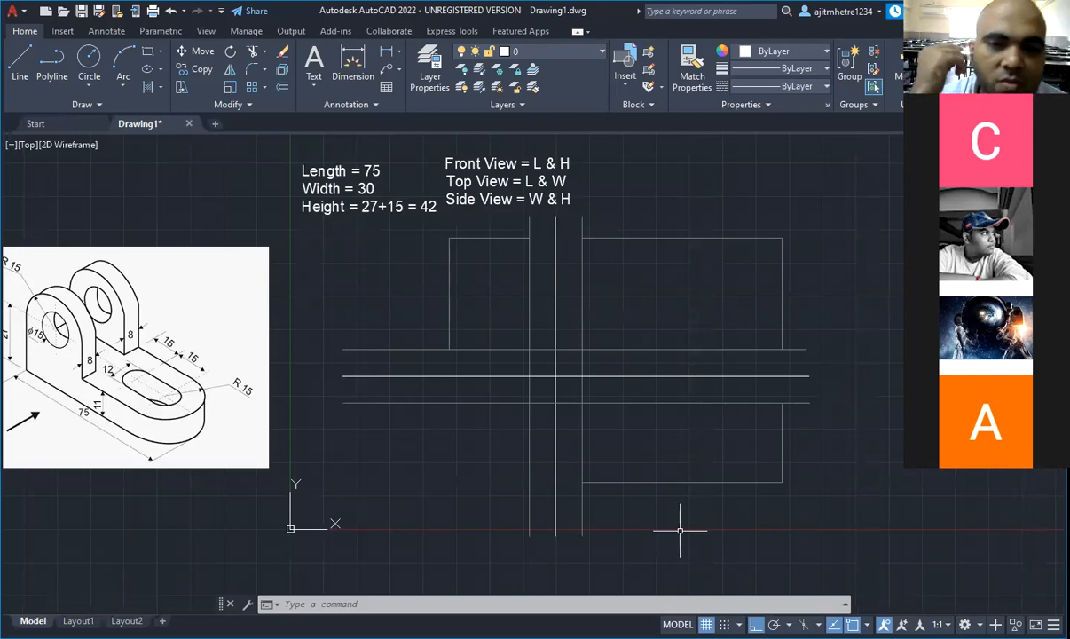
left_click(18, 62)
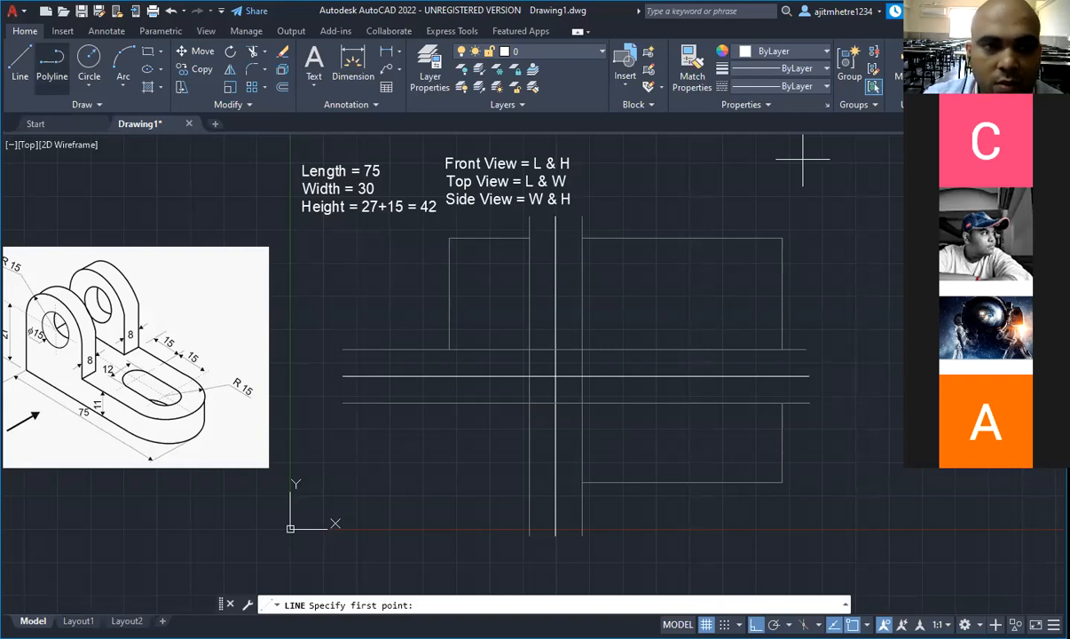
key("Escape")
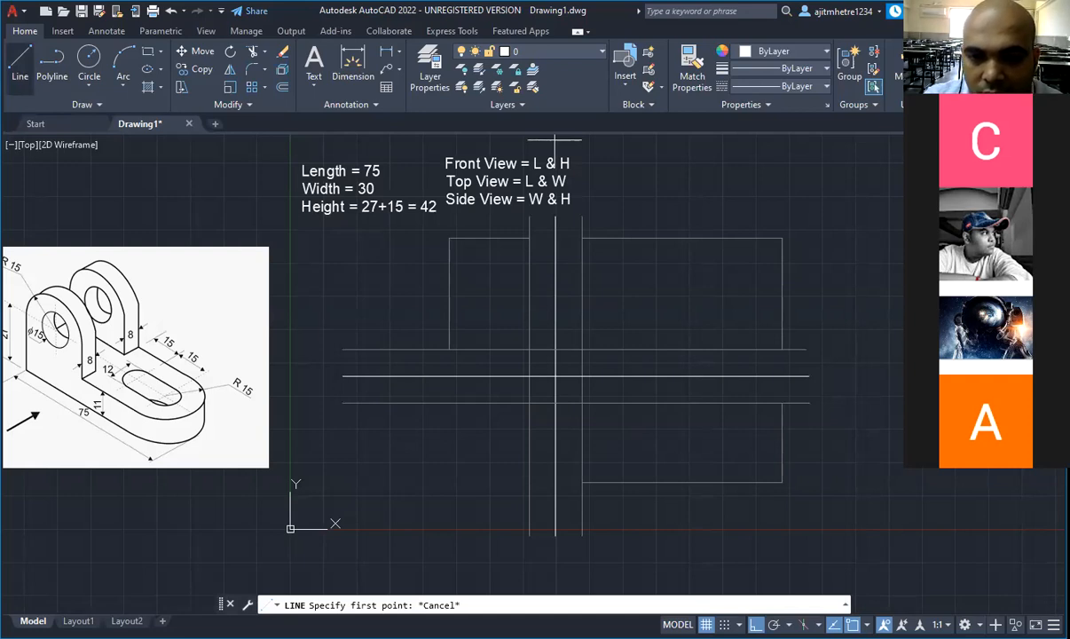
Step: Draw the front view's base outline: bottom edge along the rectangle, 11 up its right side, and a top edge running back past the left side
left_click(20, 64)
left_click(582, 348)
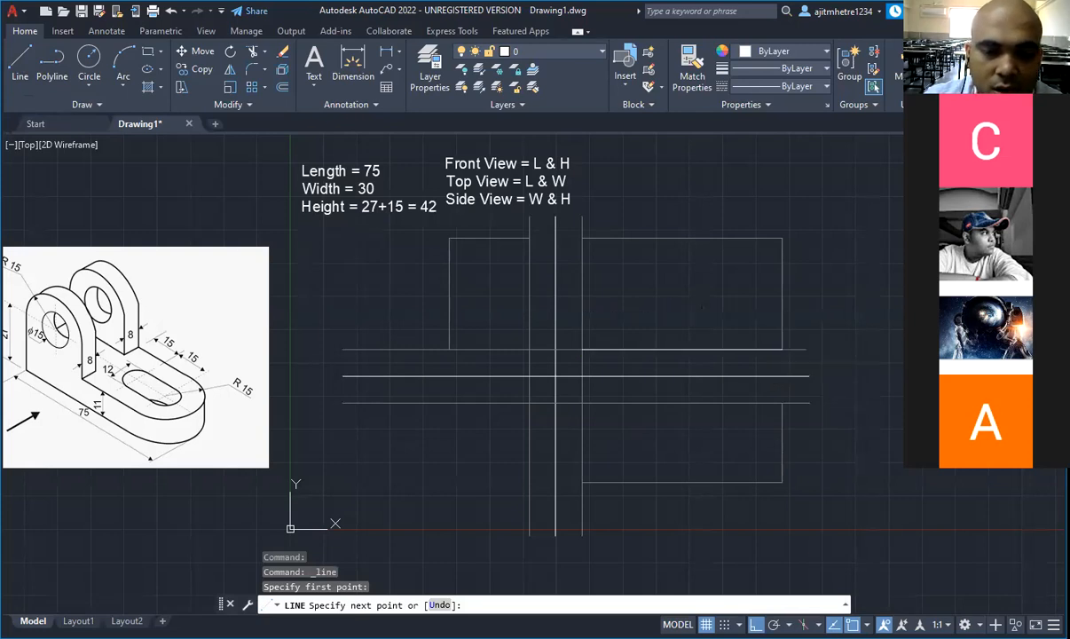
left_click(782, 349)
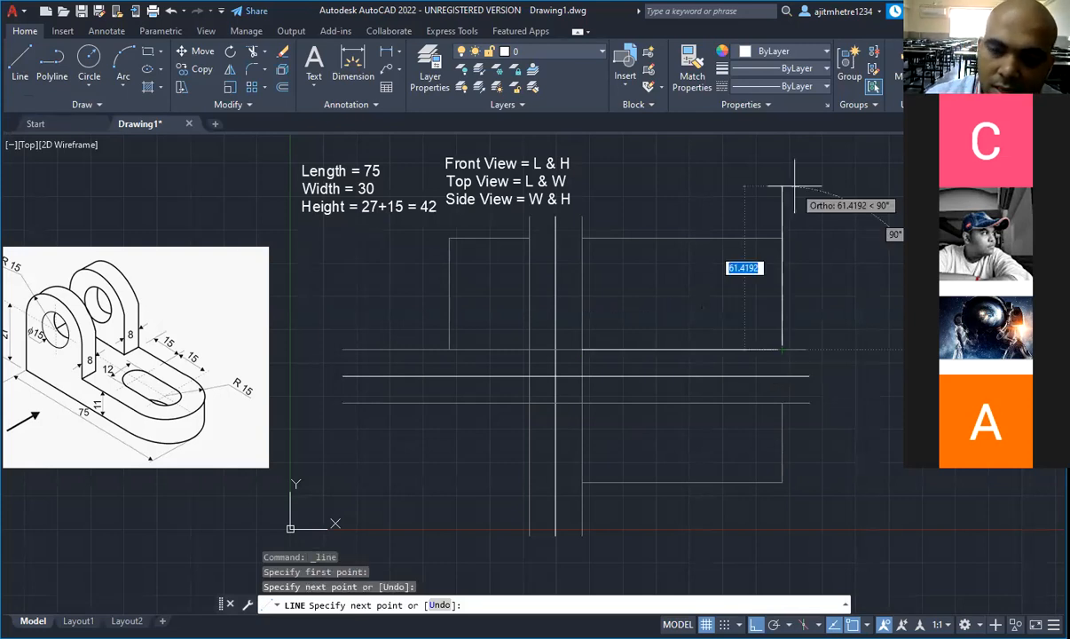
type("11")
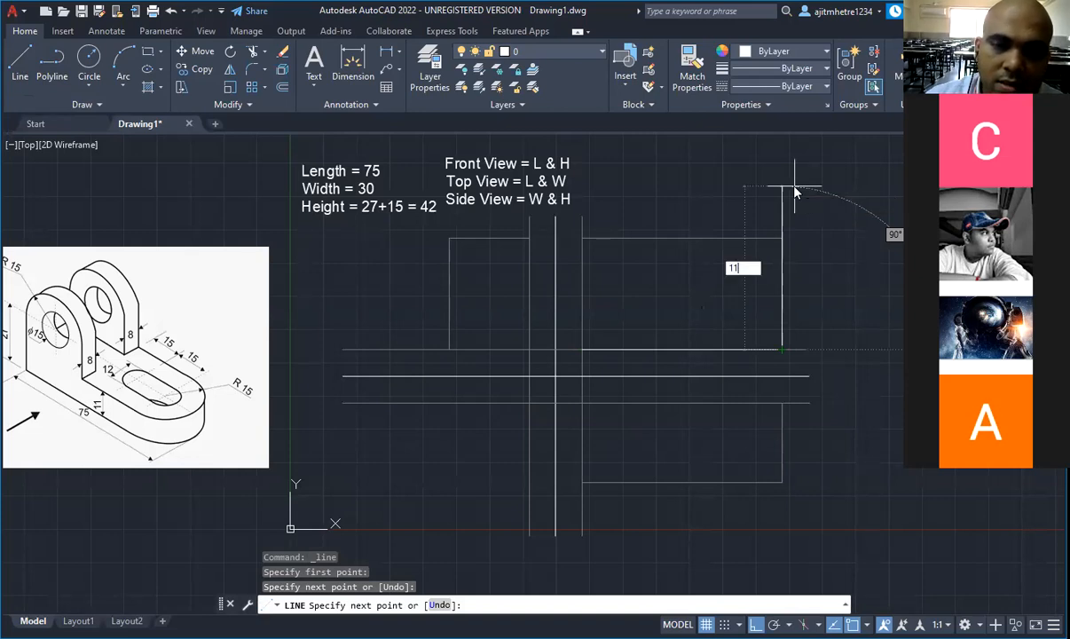
key("Return")
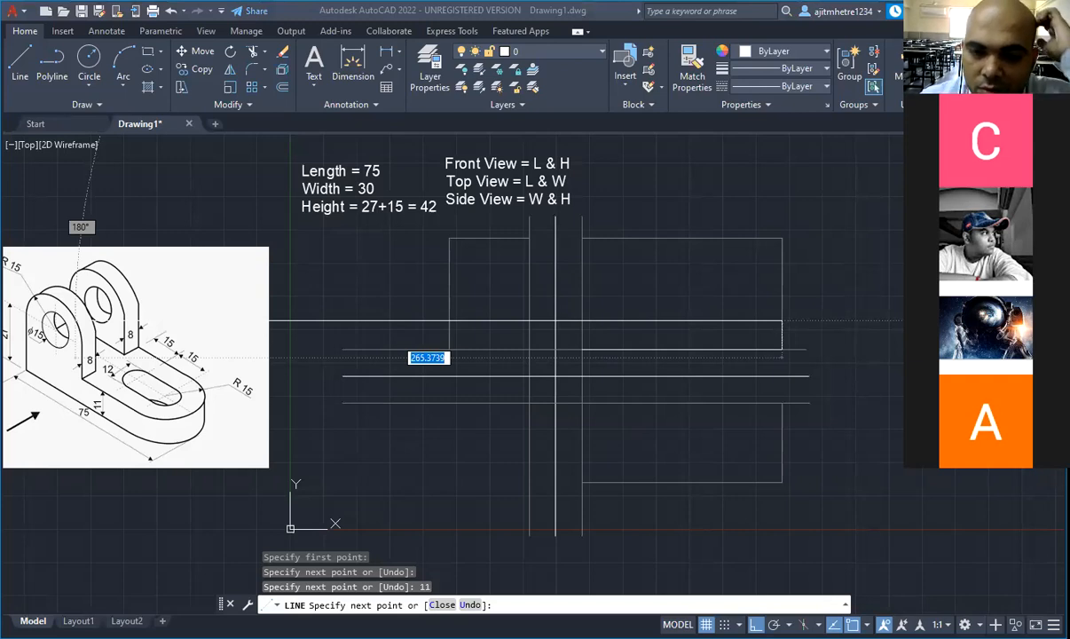
left_click(728, 334)
key("ctrl+z")
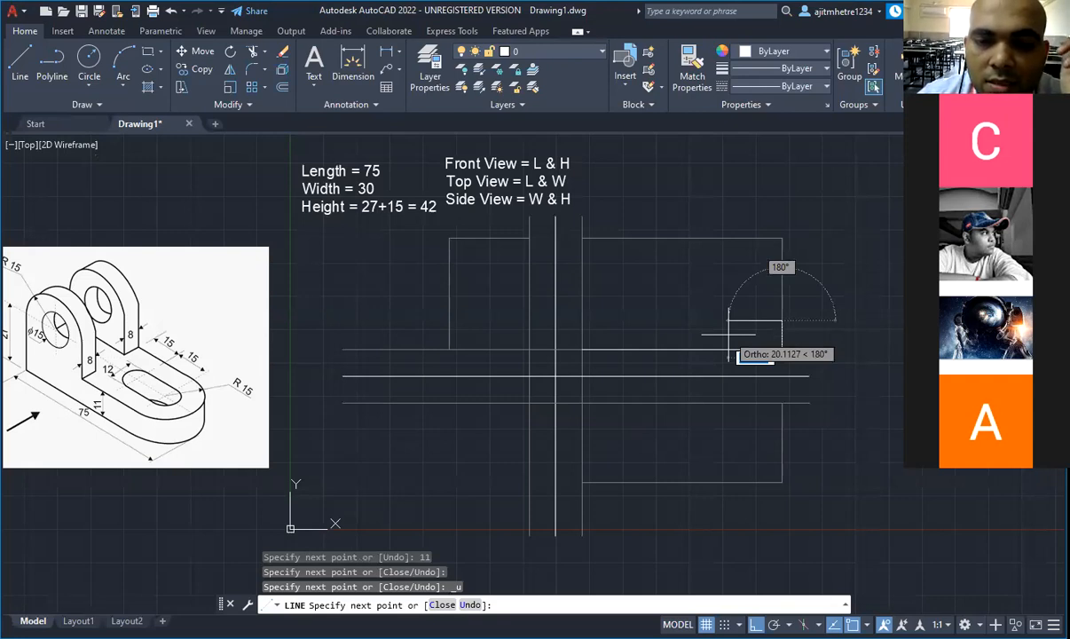
left_click(567, 320)
key("Escape")
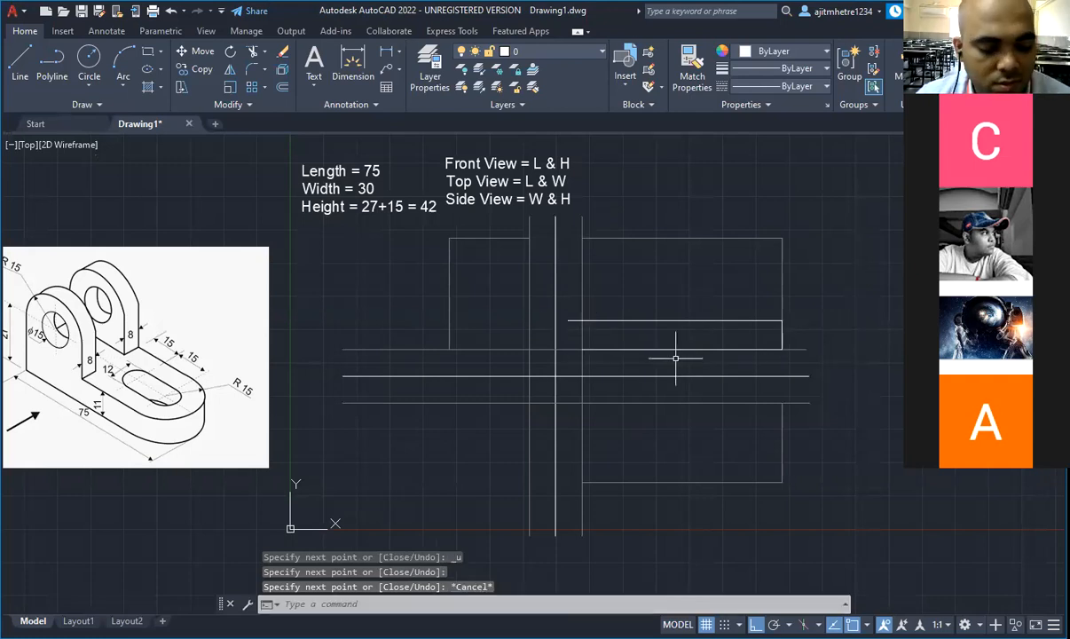
Step: Trim the base's top edge where it extends beyond the left side of the front view rectangle
key("ctrl+a")
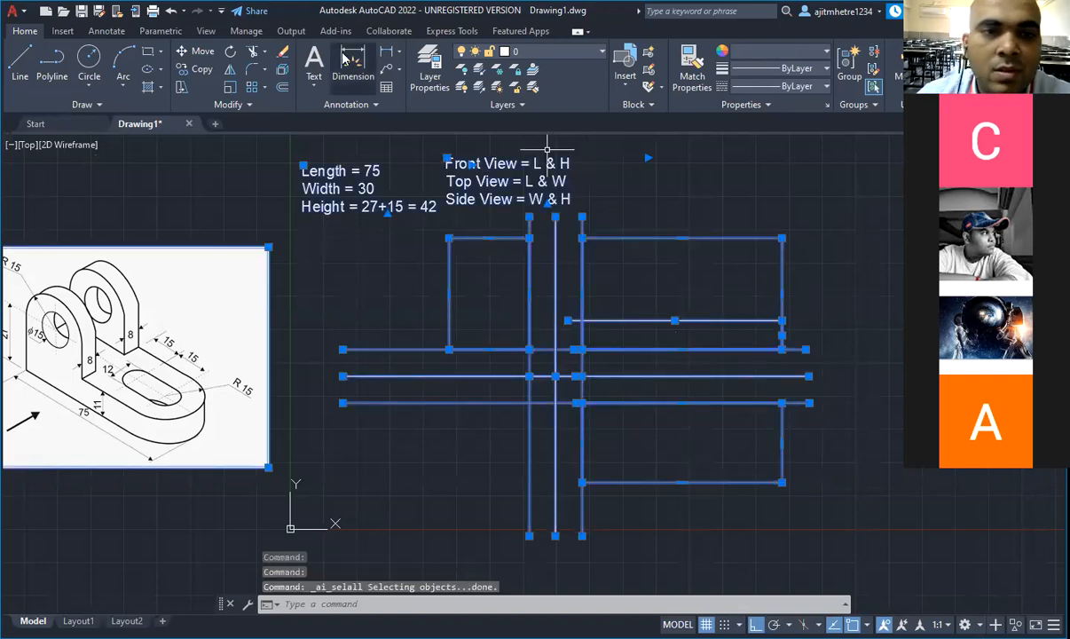
key("Escape")
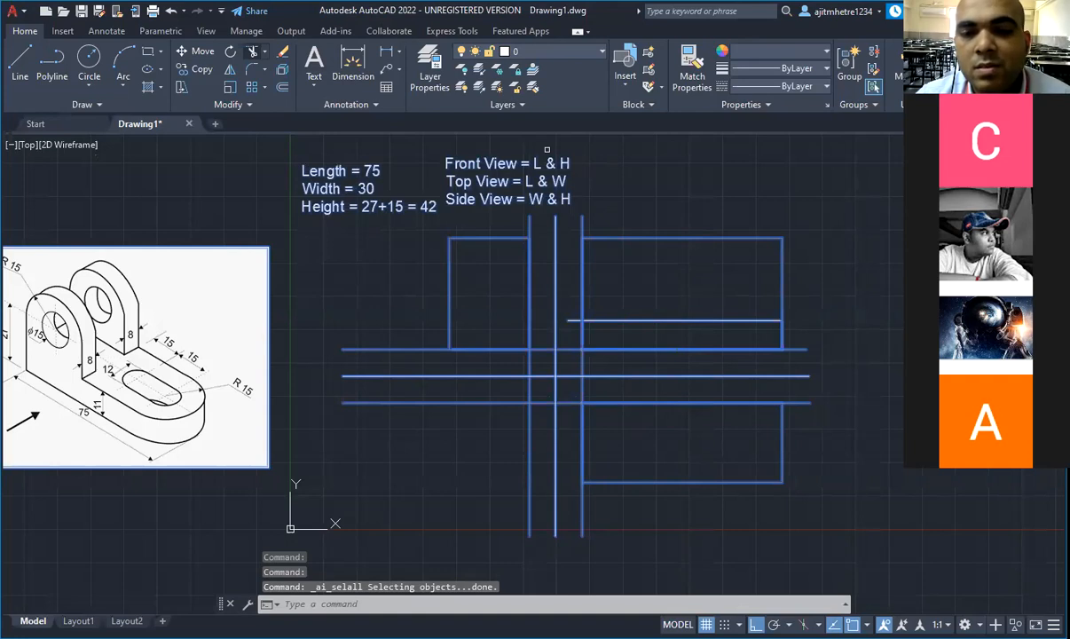
key("Escape")
key("Escape")
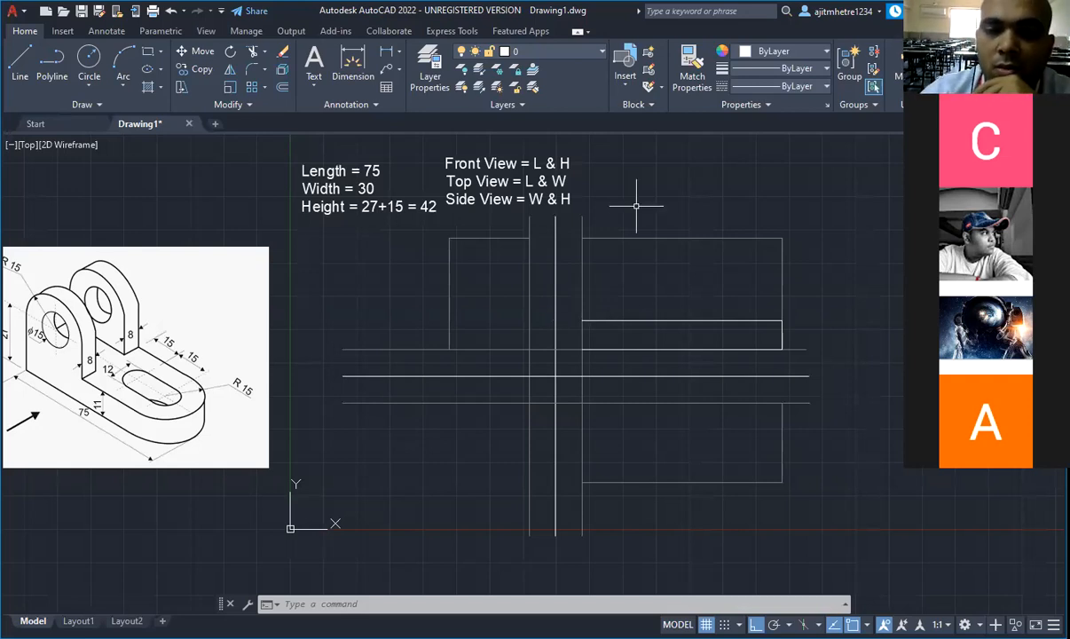
left_click(20, 60)
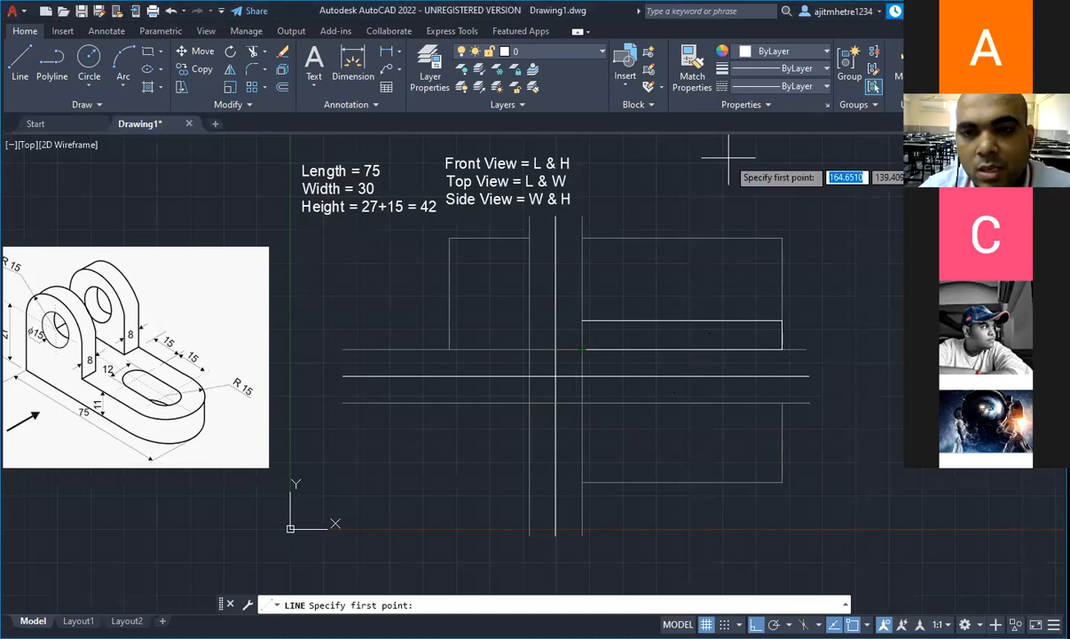
key("Escape")
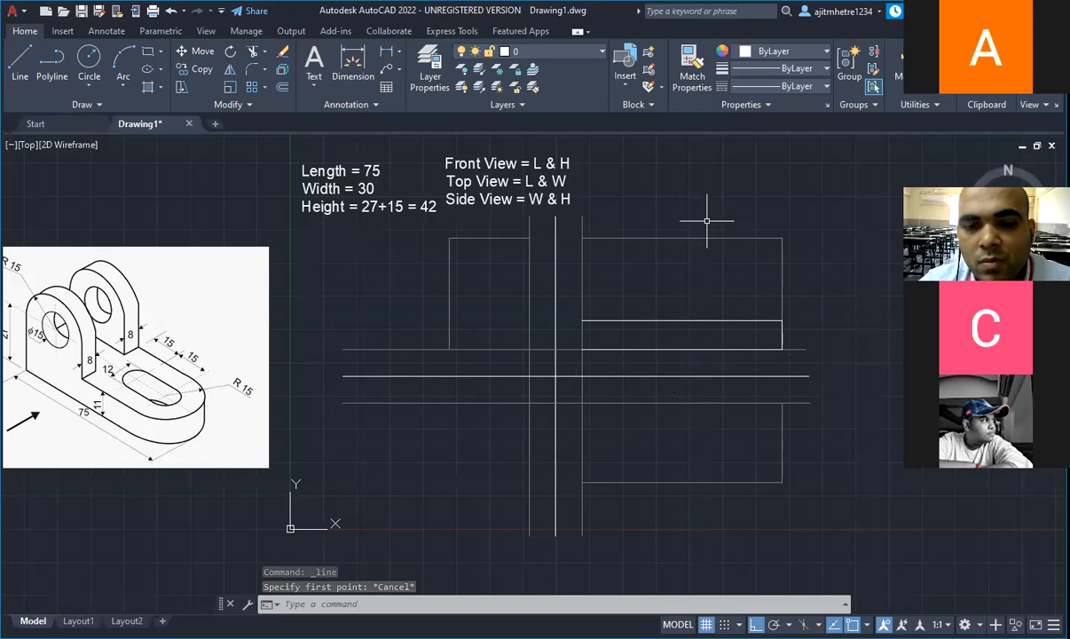
key("alt+Tab")
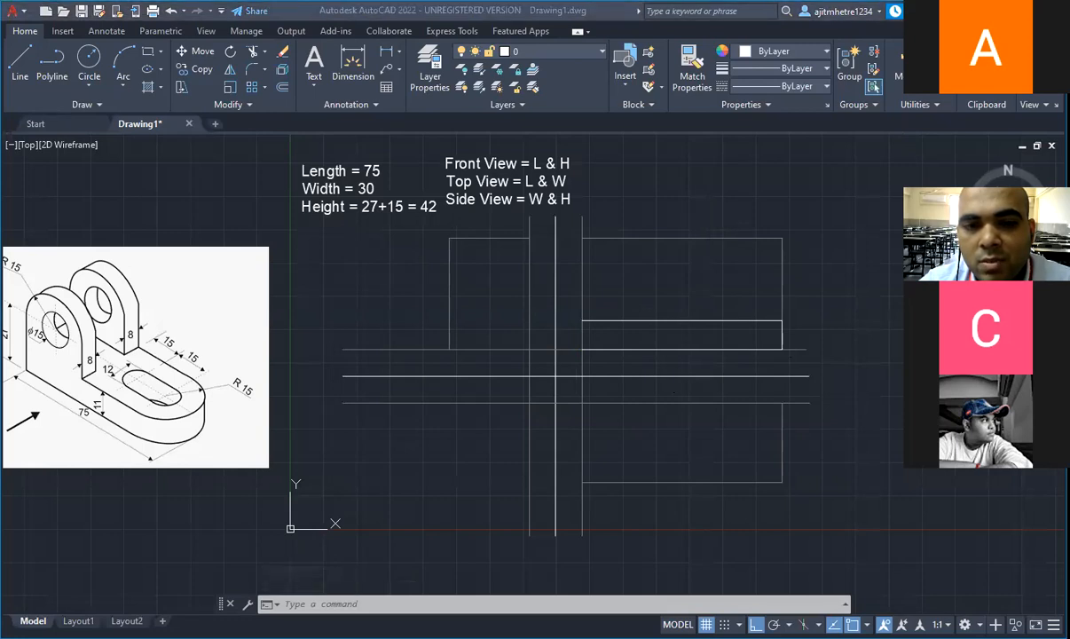
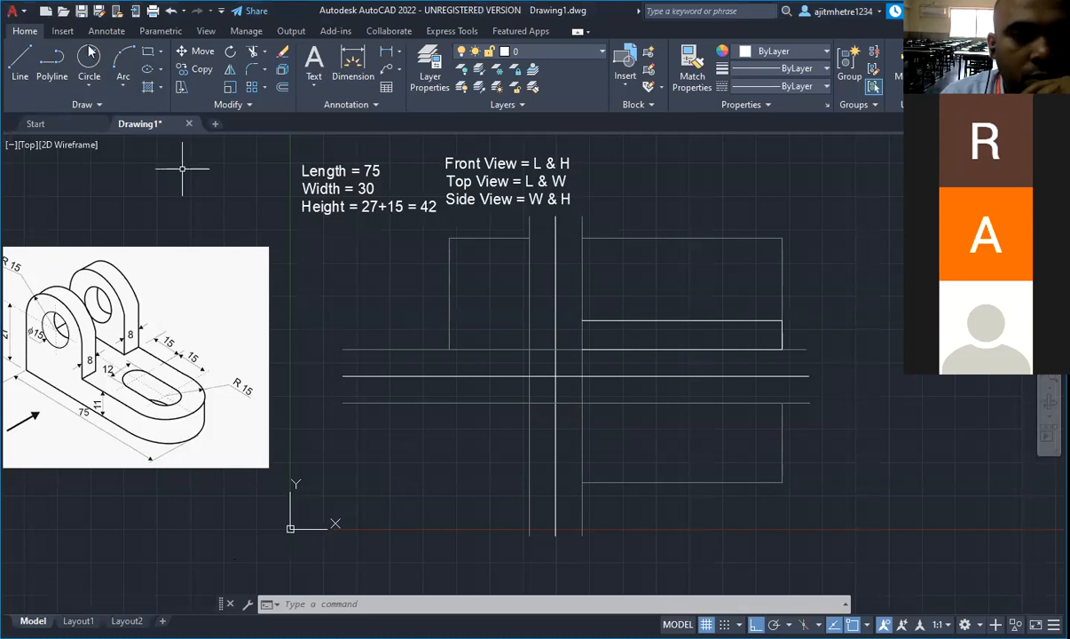
Step: Start a line at the front view's lower-left corner and run it 27 straight up
left_click(20, 62)
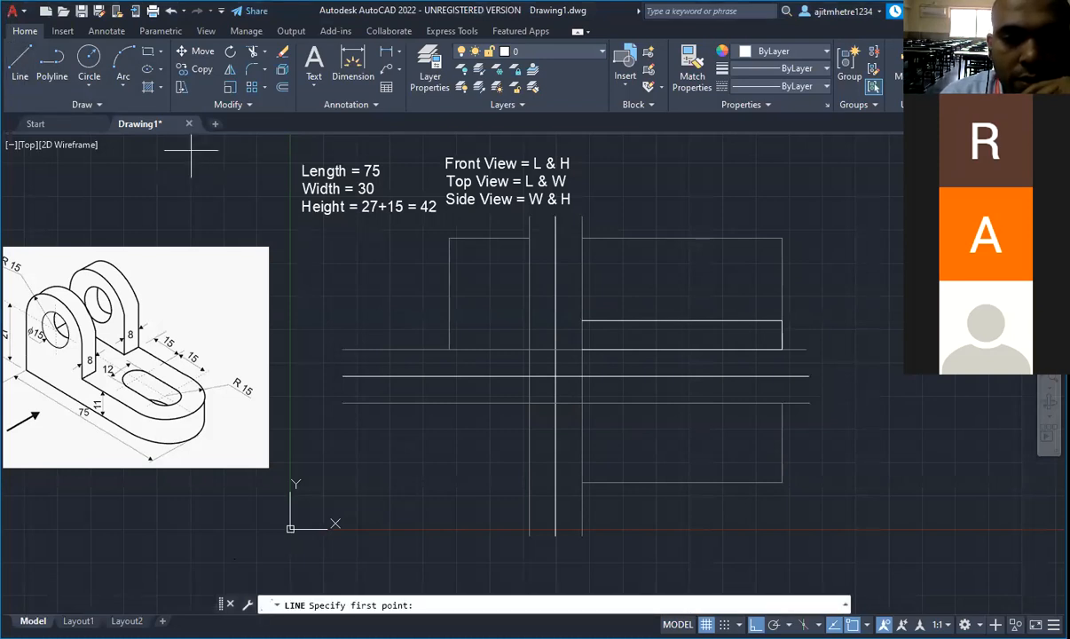
left_click(543, 349)
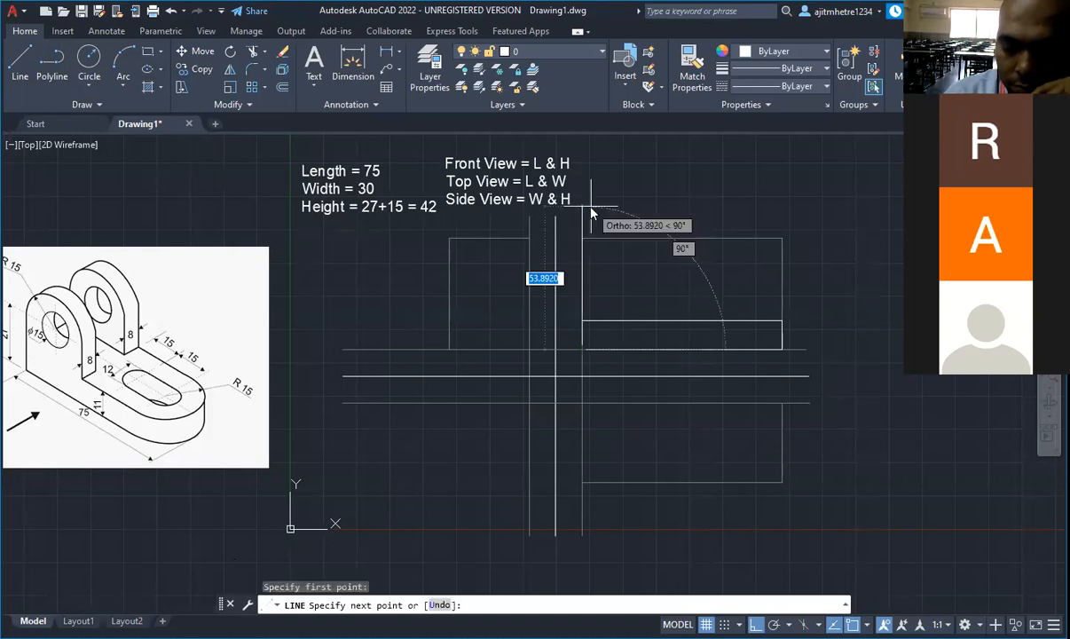
type("21")
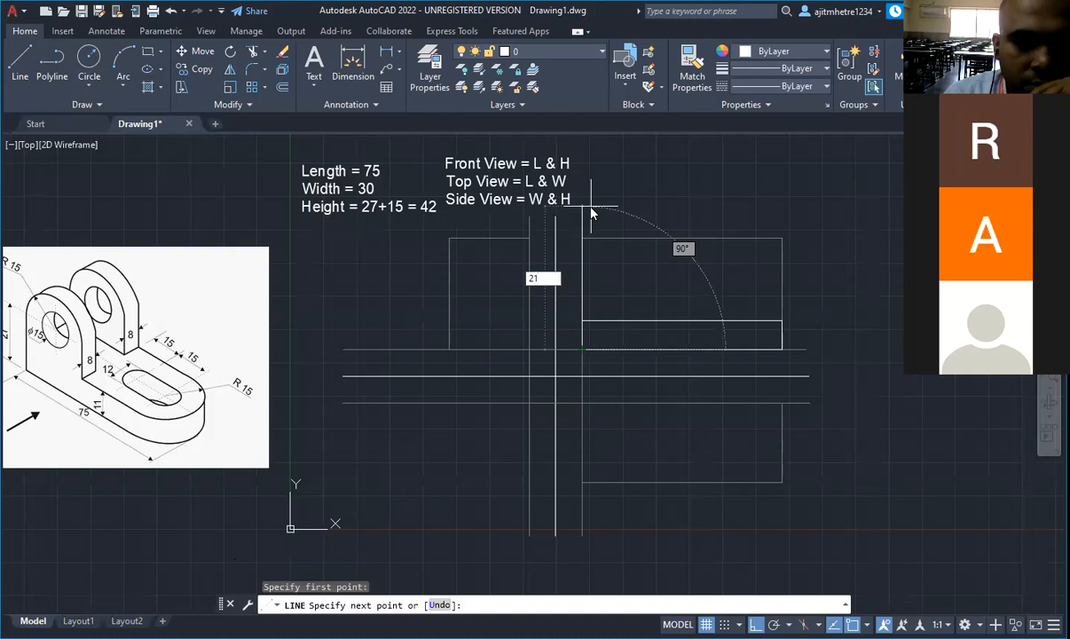
key("BackSpace")
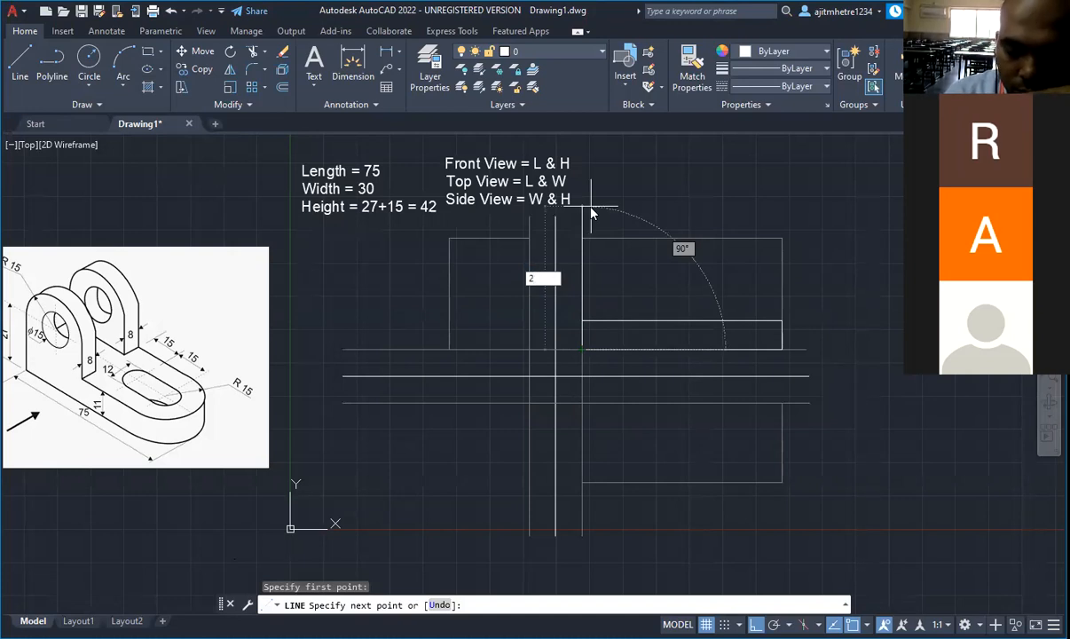
type("7")
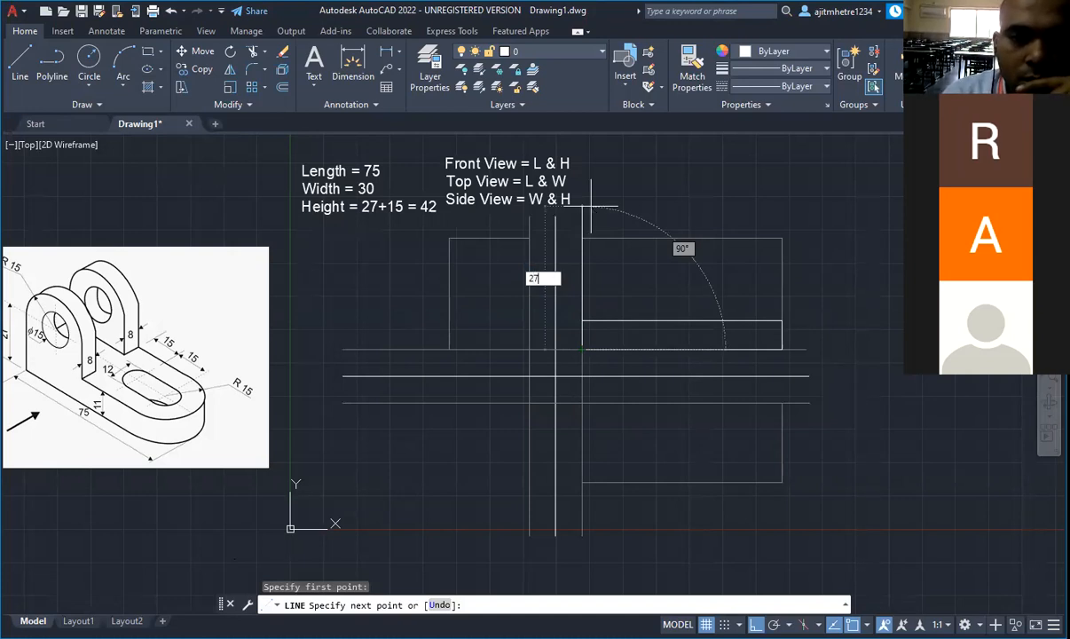
key("Return")
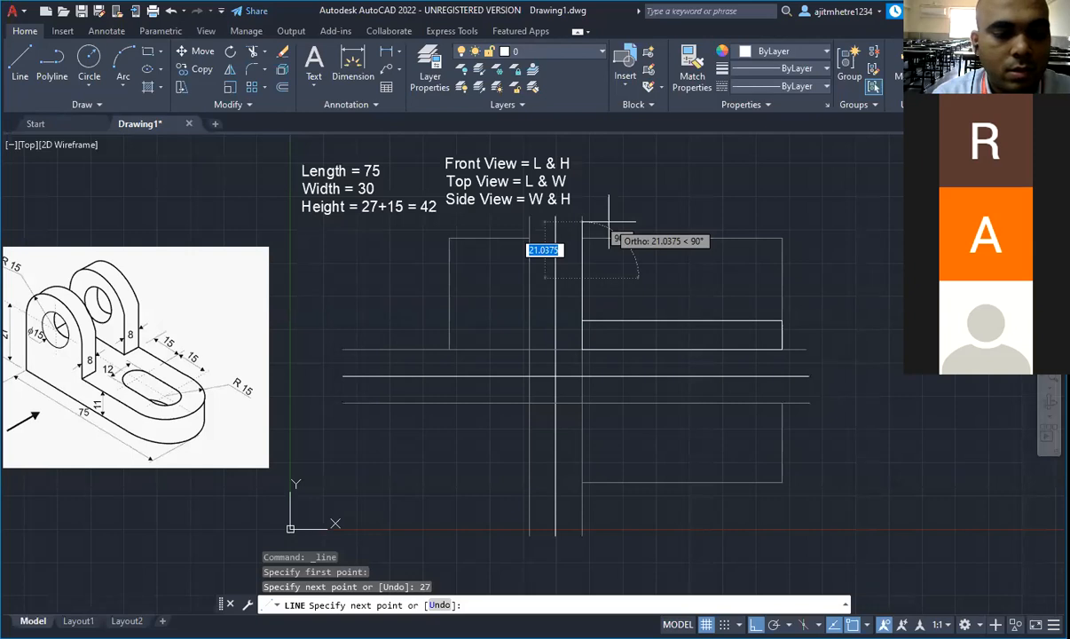
Step: Continue the line 30 to the right and straight down past the base's top edge, ending it there
key("alt+Tab")
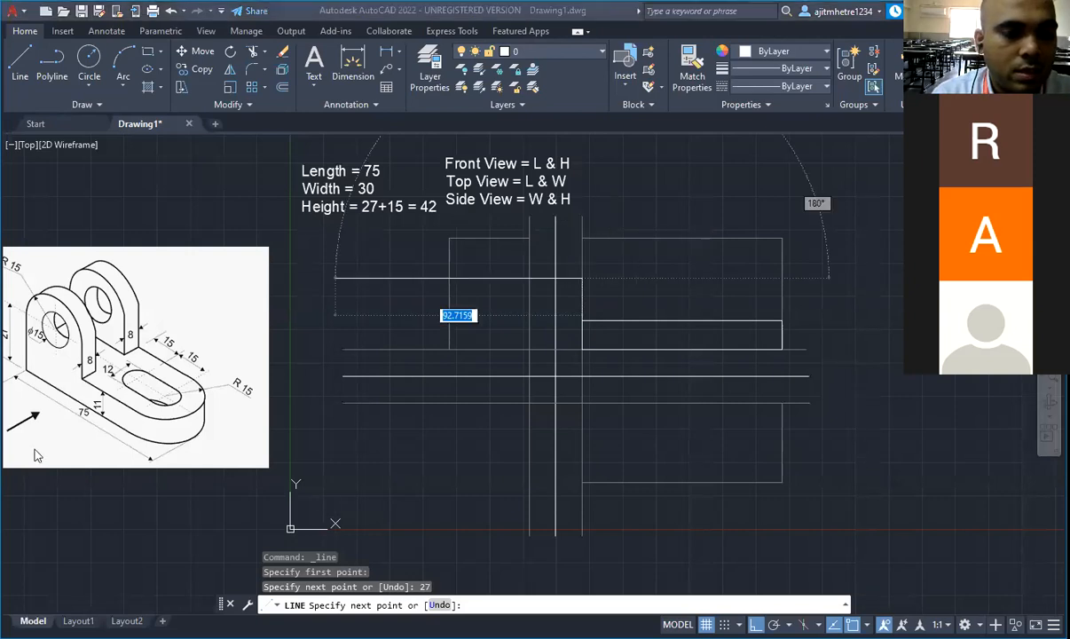
scroll(38, 454, "down", 2)
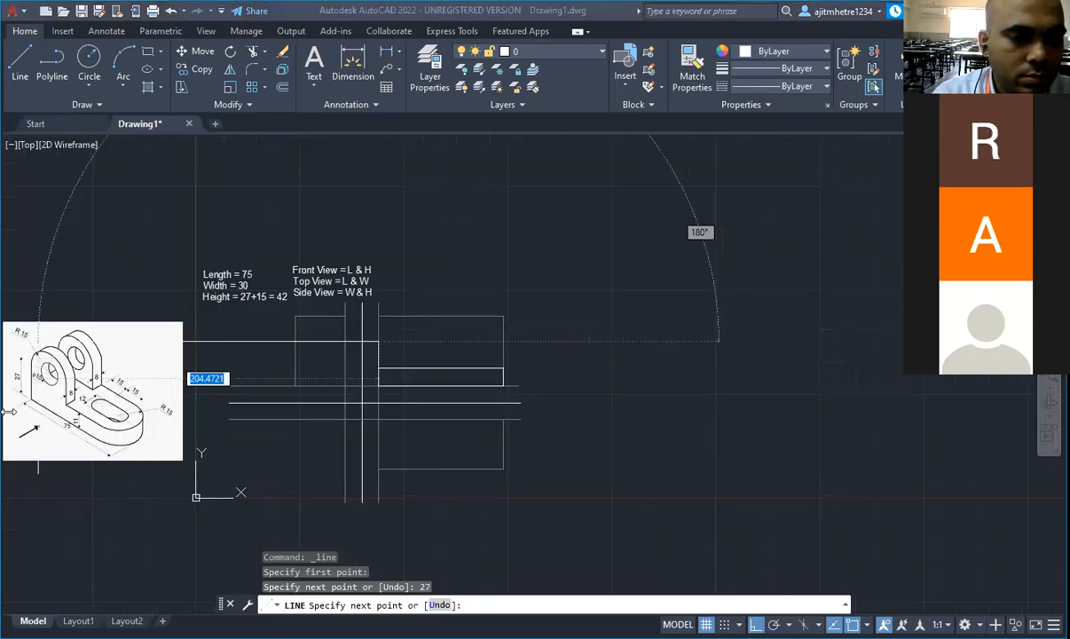
scroll(56, 391, "up", 2)
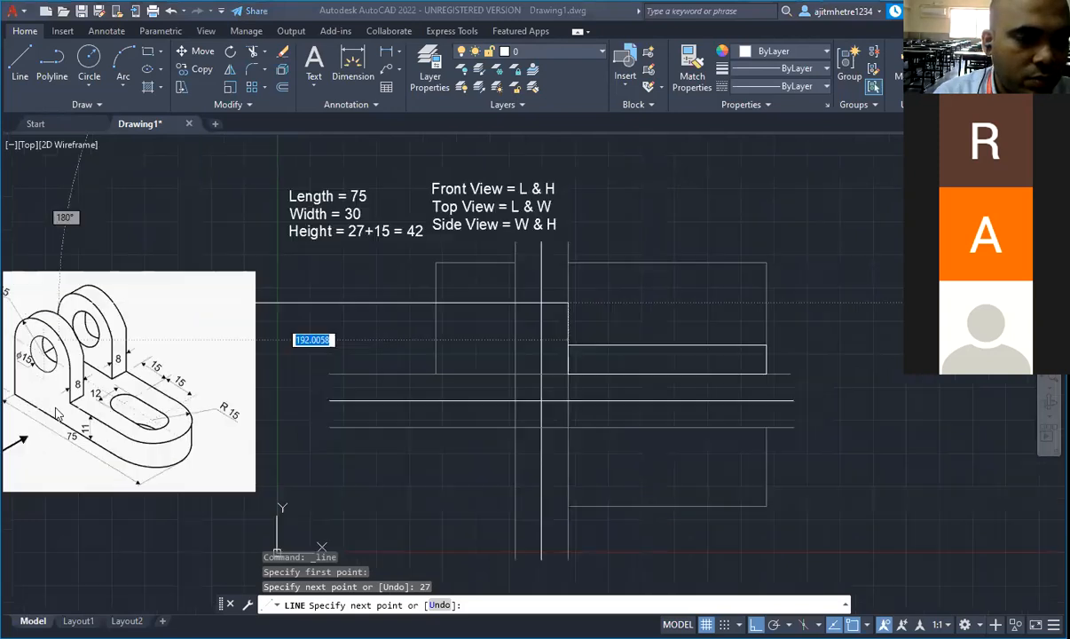
scroll(52, 407, "down", 2)
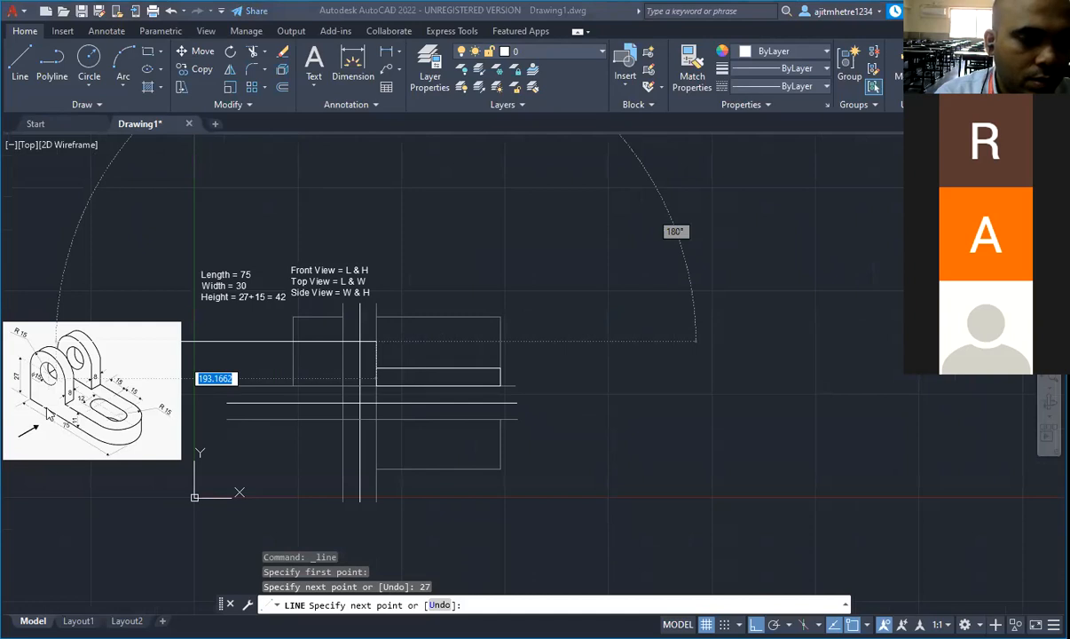
scroll(46, 390, "up", 2)
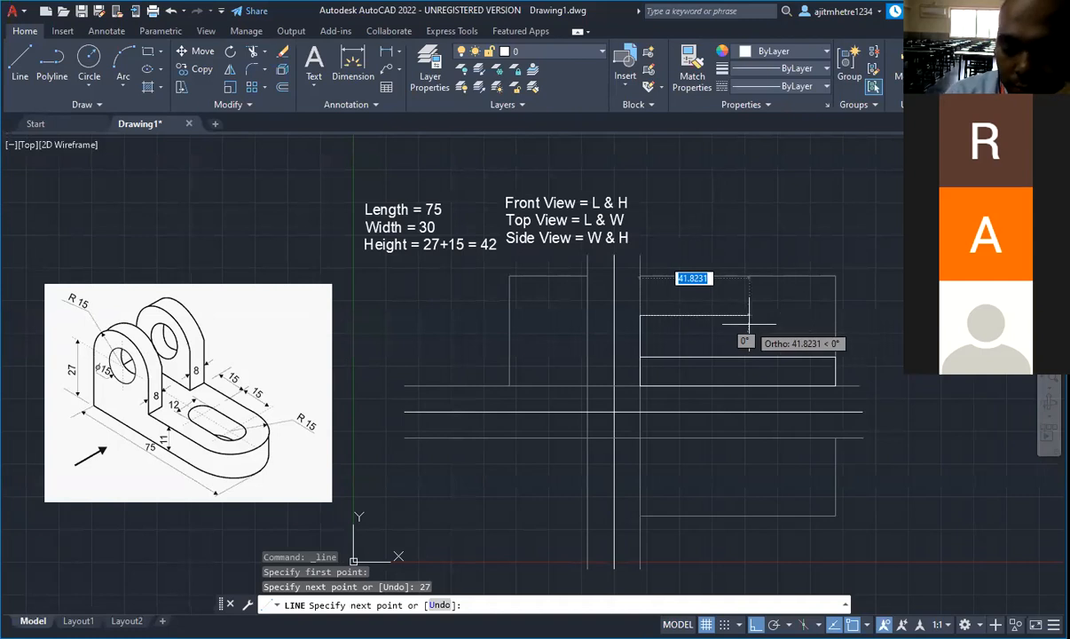
type("30")
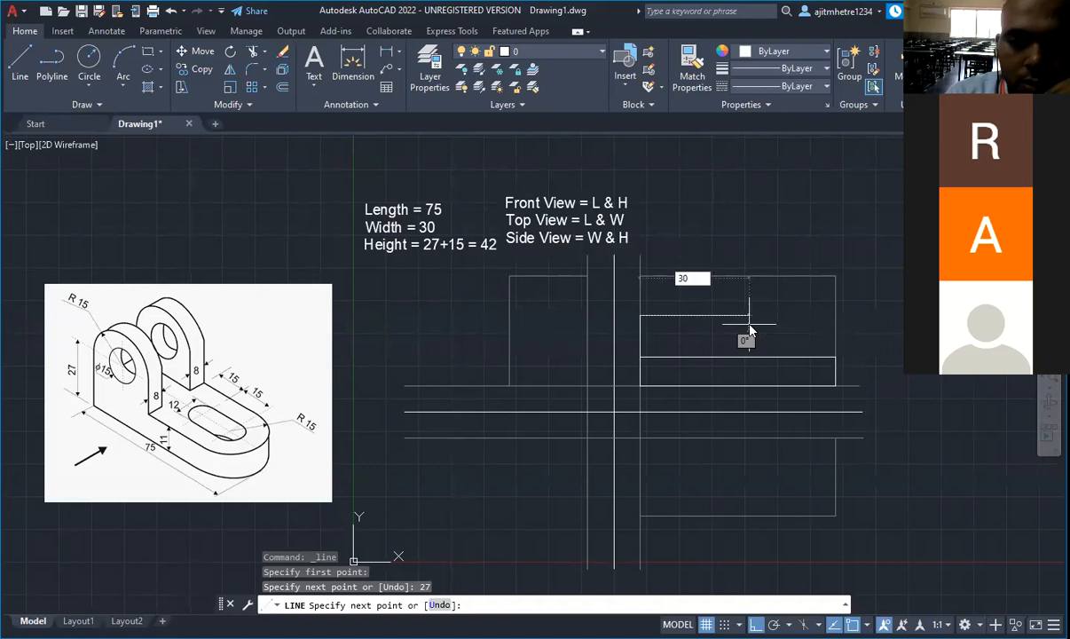
key("Return")
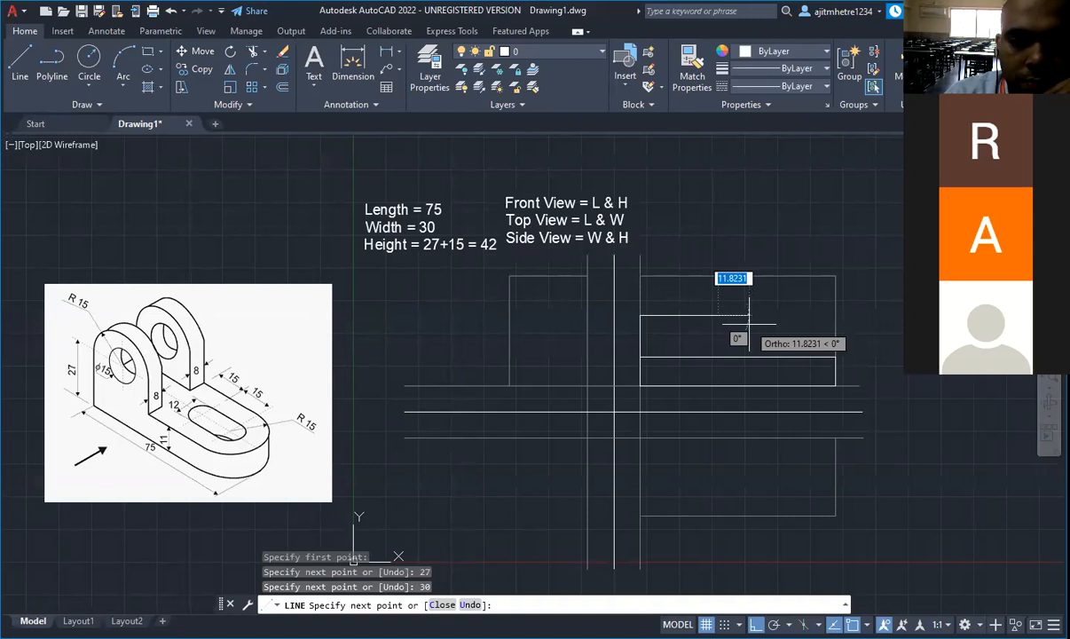
left_click(718, 372)
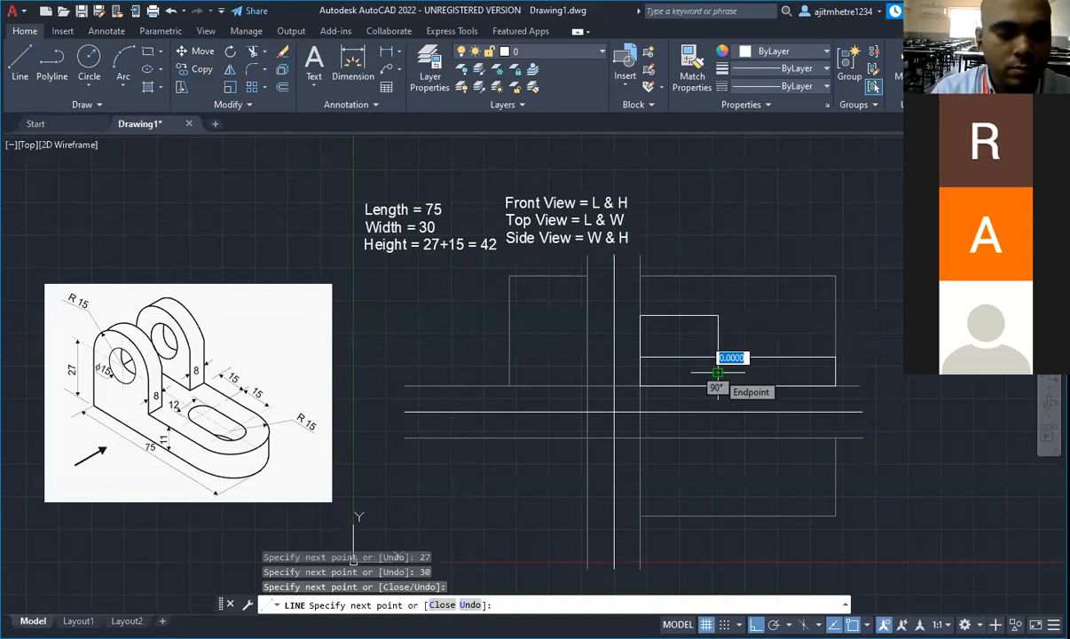
key("Escape")
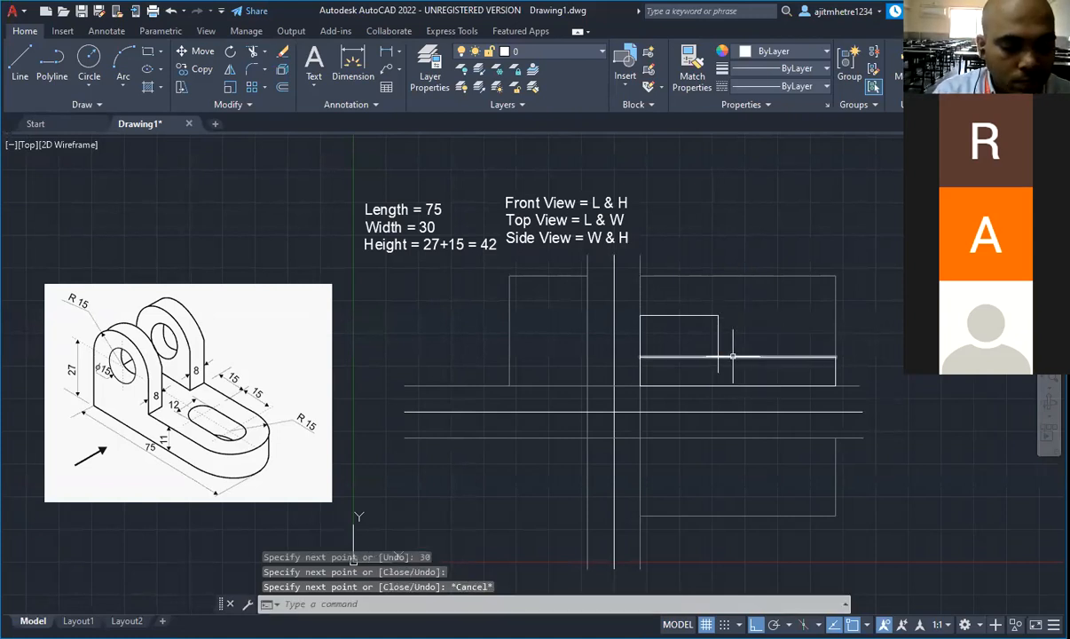
Step: Trim the part of the upright's right edge that extends below the base's top edge
key("ctrl+a")
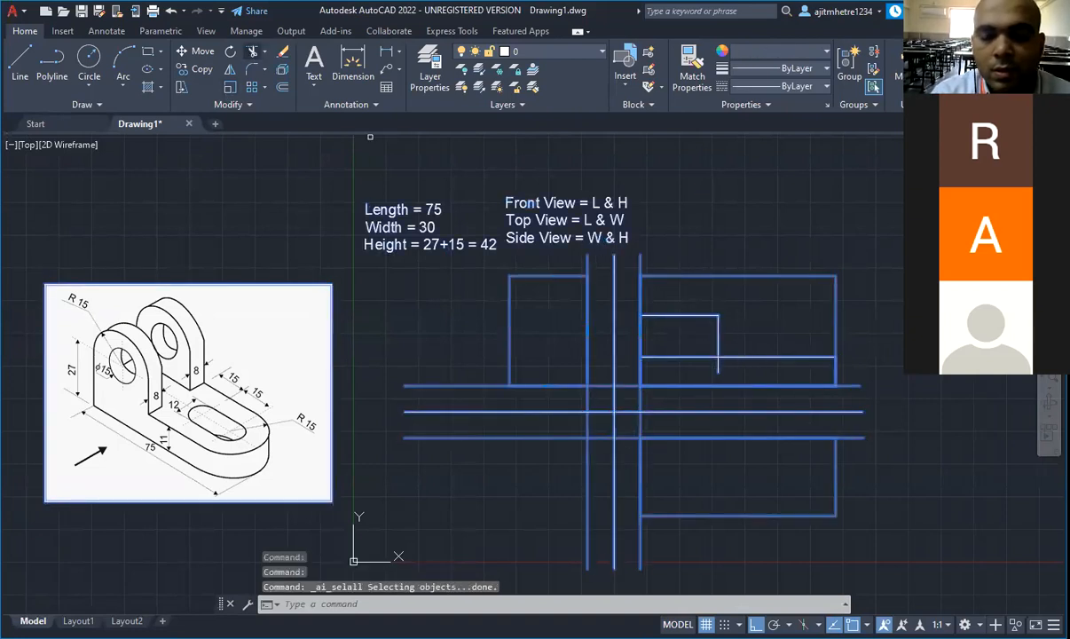
left_click(717, 367)
key("Escape")
key("Escape")
key("Escape")
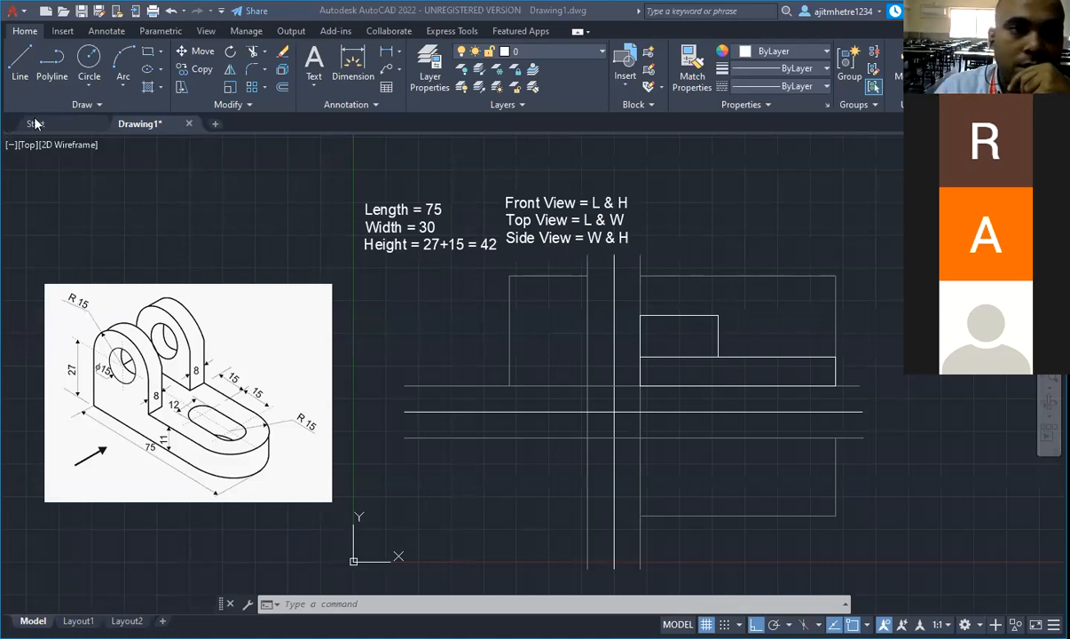
Step: Draw a circle centered on the midpoint of the upright's 30 horizontal line, with its radius reaching the line's end
left_click(93, 87)
left_click(112, 112)
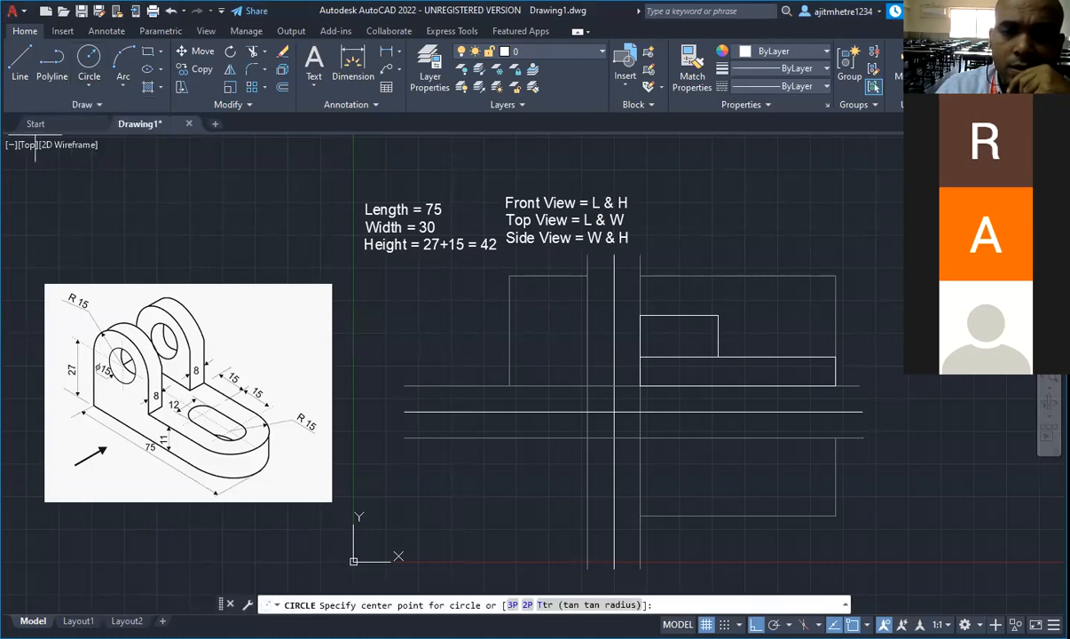
left_click(679, 315)
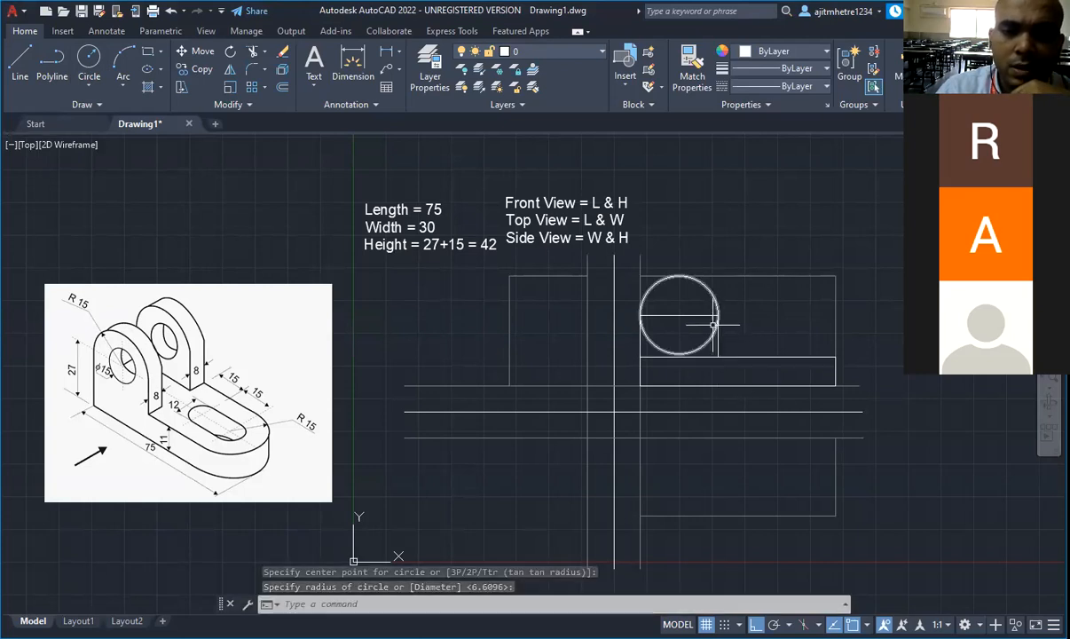
left_click(693, 350)
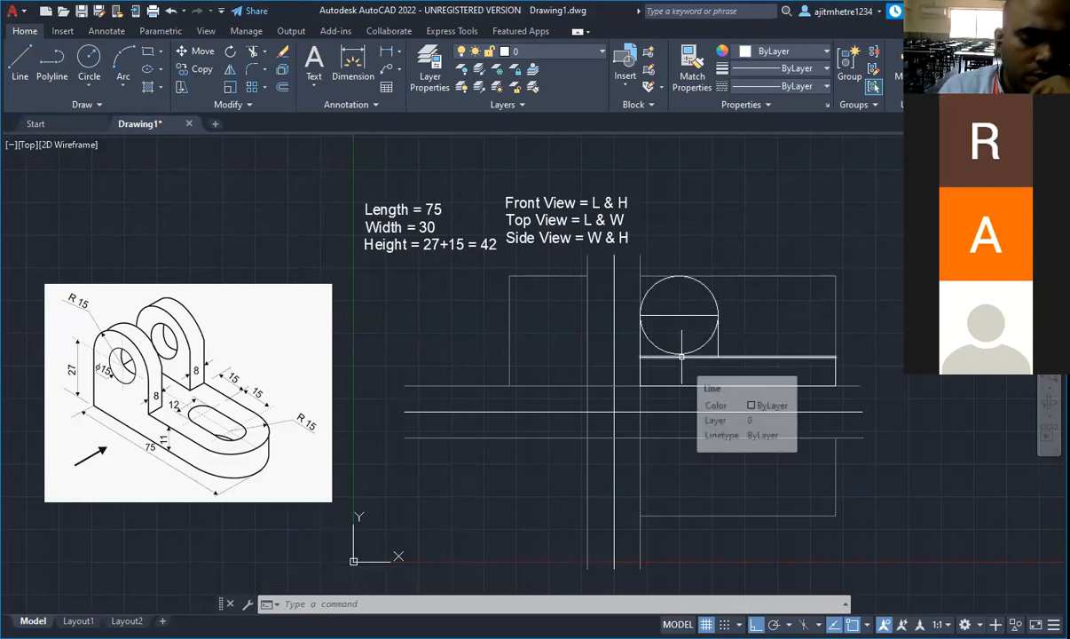
Step: Trim away the circle's lower half to leave a rounded top on the front view's upright
key("ctrl+a")
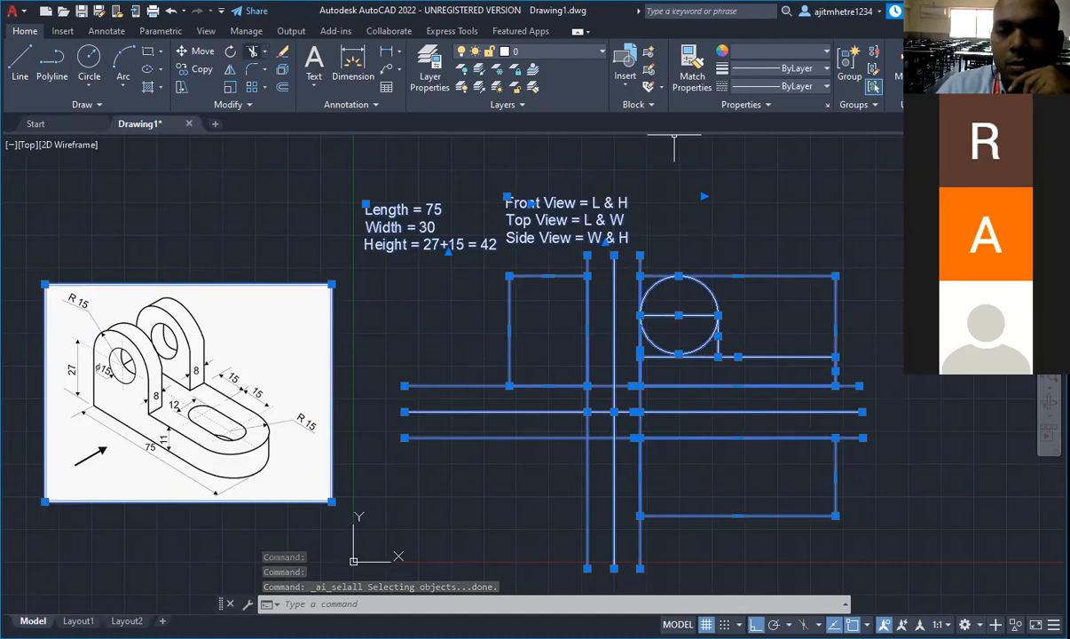
left_click(253, 51)
left_click(679, 354)
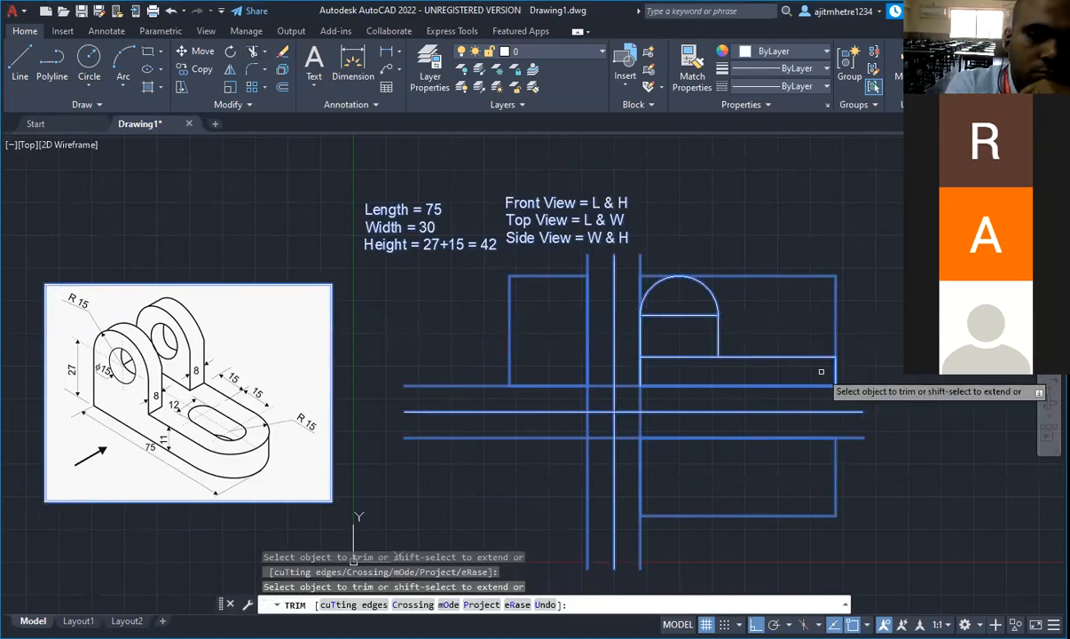
Step: Draw a 15 diameter circle centered on the midpoint of the upright's 30 horizontal line, and try to delete that line
key("Escape")
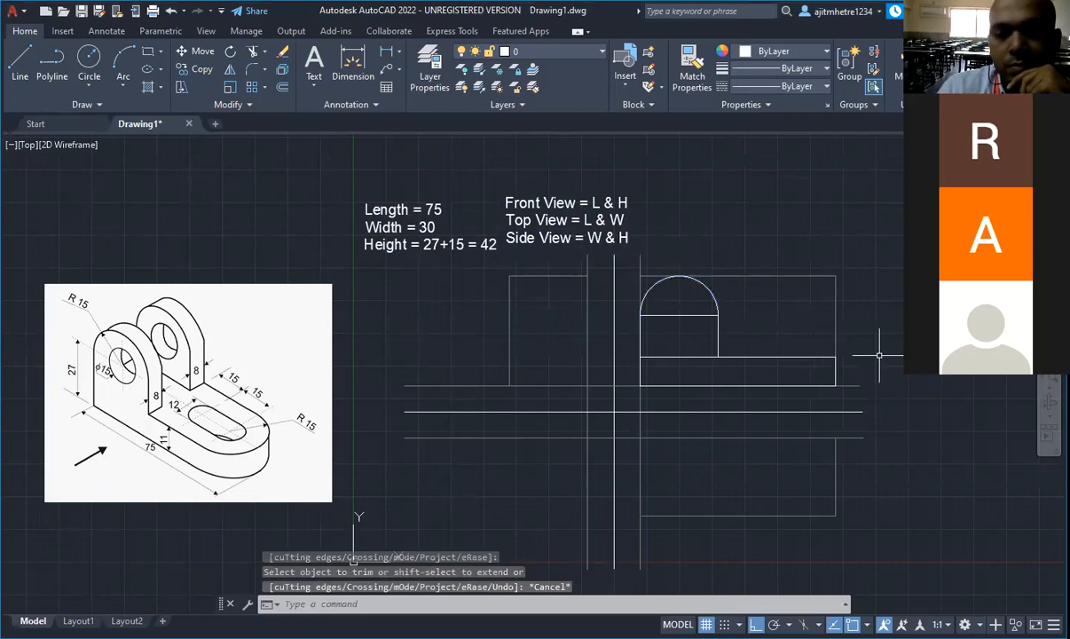
left_click(89, 62)
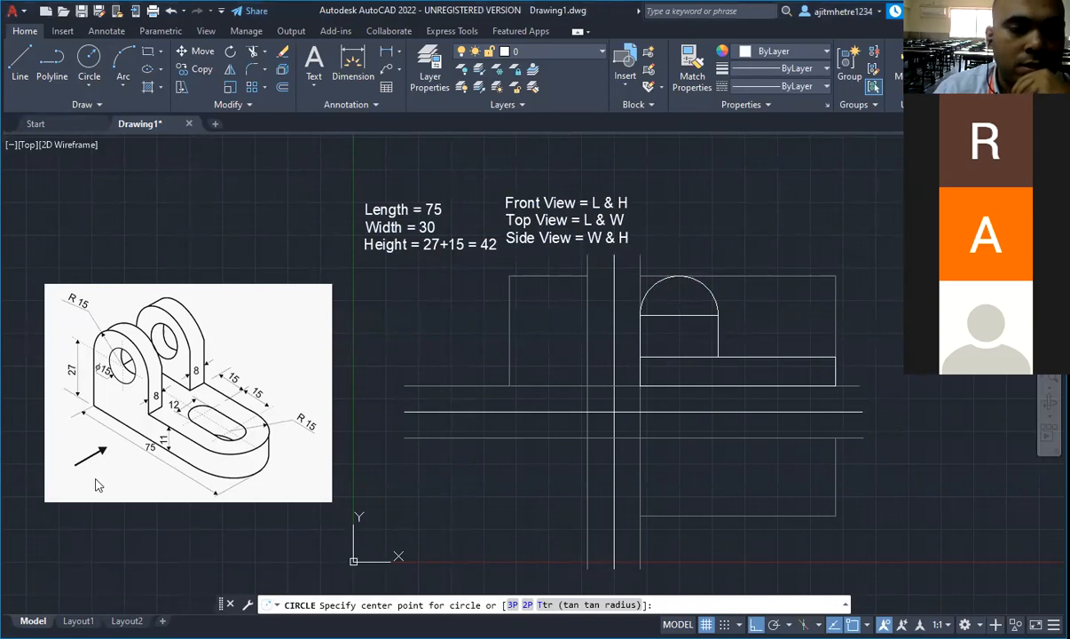
left_click(88, 86)
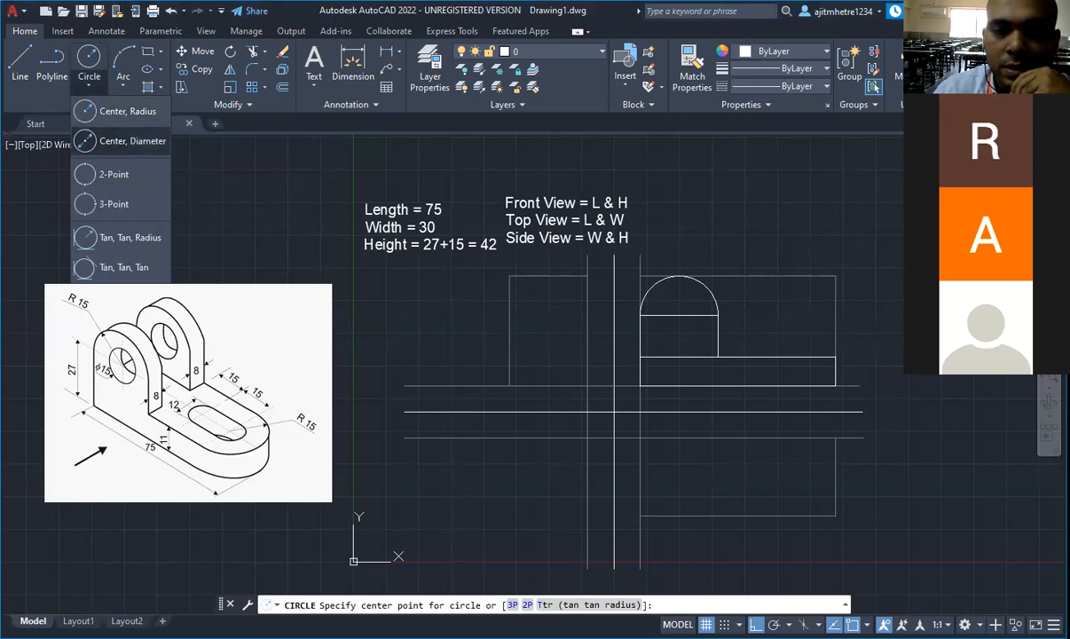
left_click(679, 314)
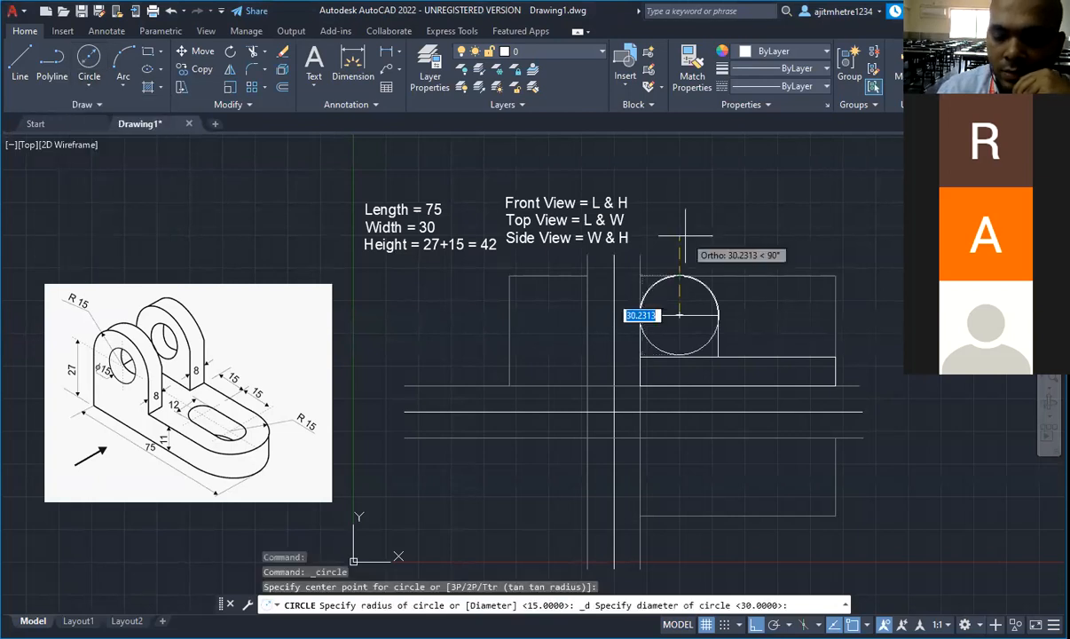
type("15")
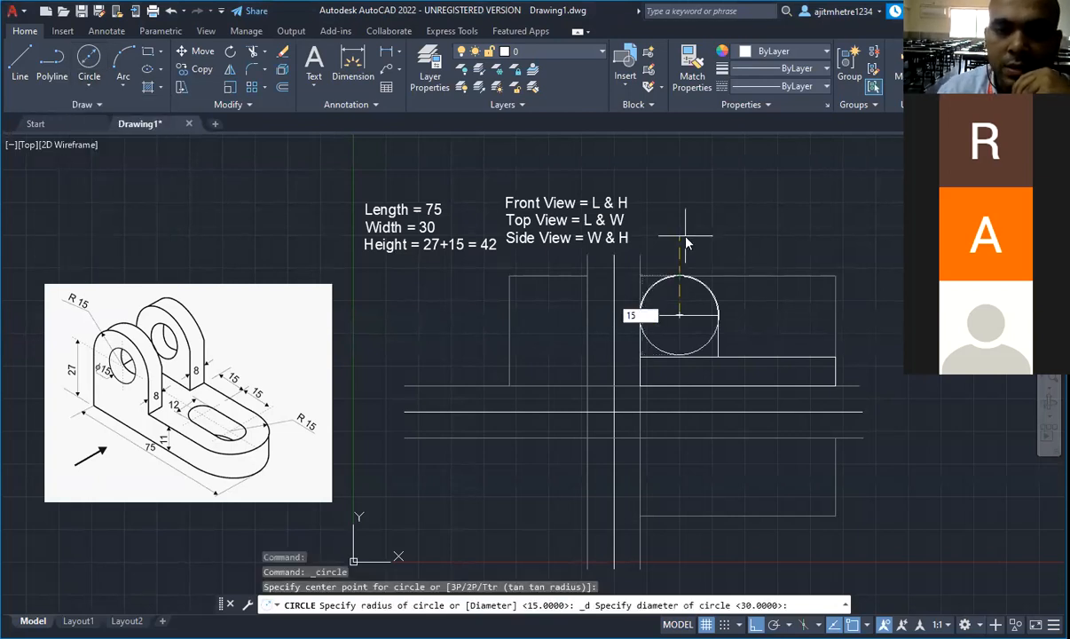
key("Return")
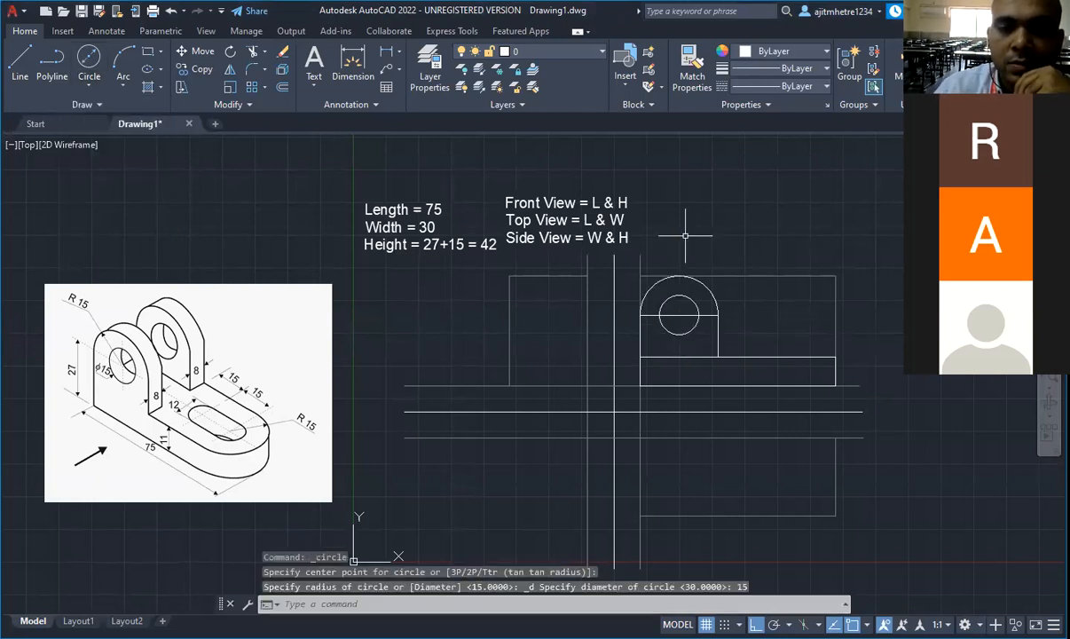
left_click(710, 313)
key("Delete")
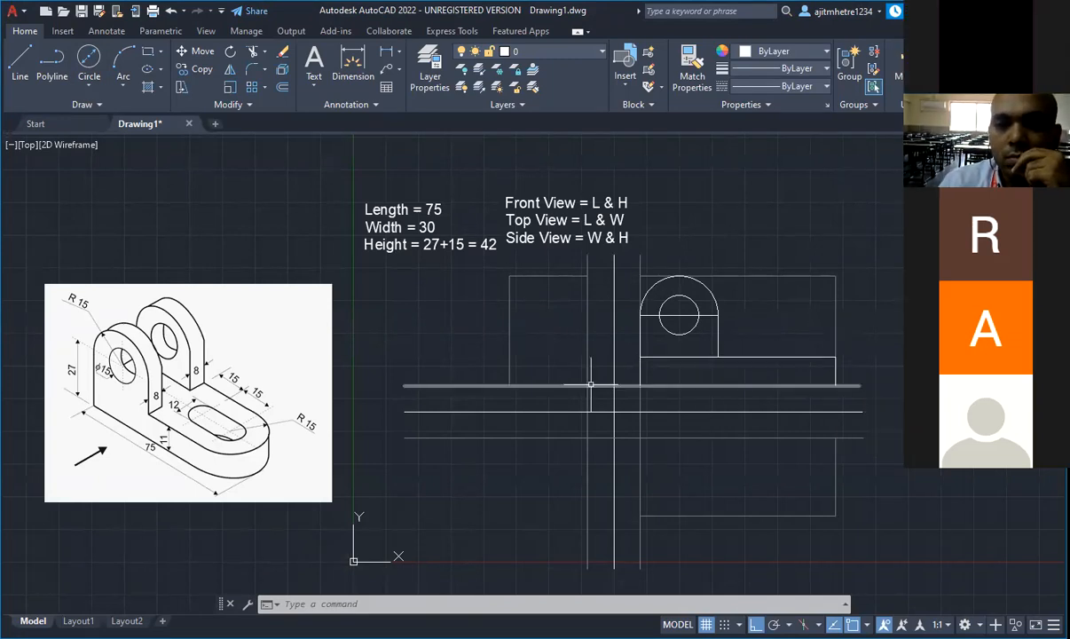
Step: Undo back past the hole circle, the arc trim and the larger circle, leaving the upright with only its straight edges
key("ctrl+z")
key("ctrl+z")
key("ctrl+z")
key("ctrl+z")
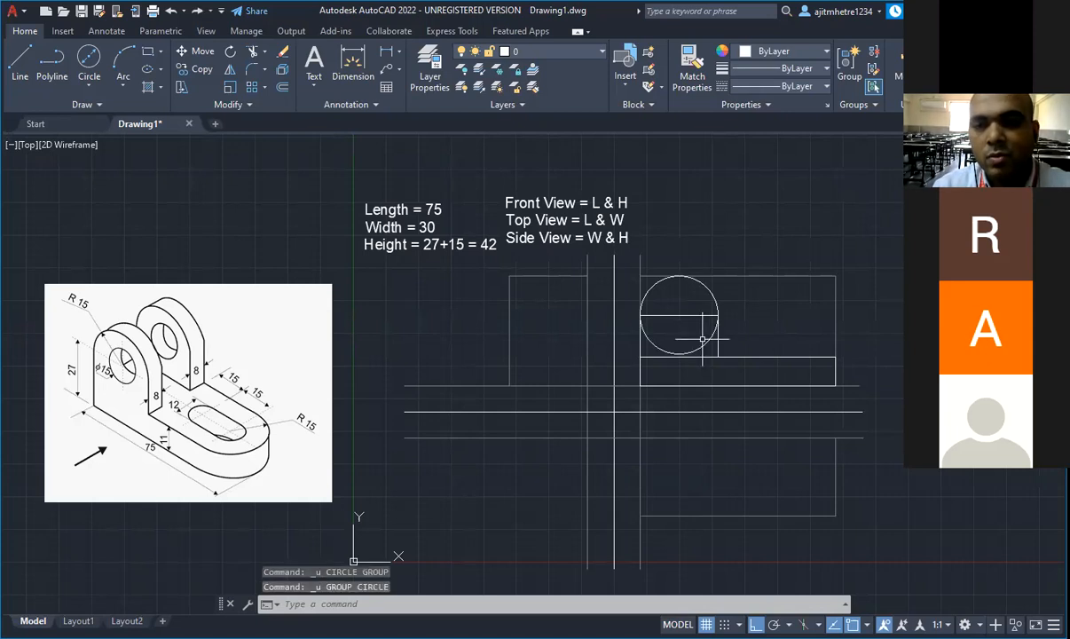
key("ctrl+z")
key("ctrl+z")
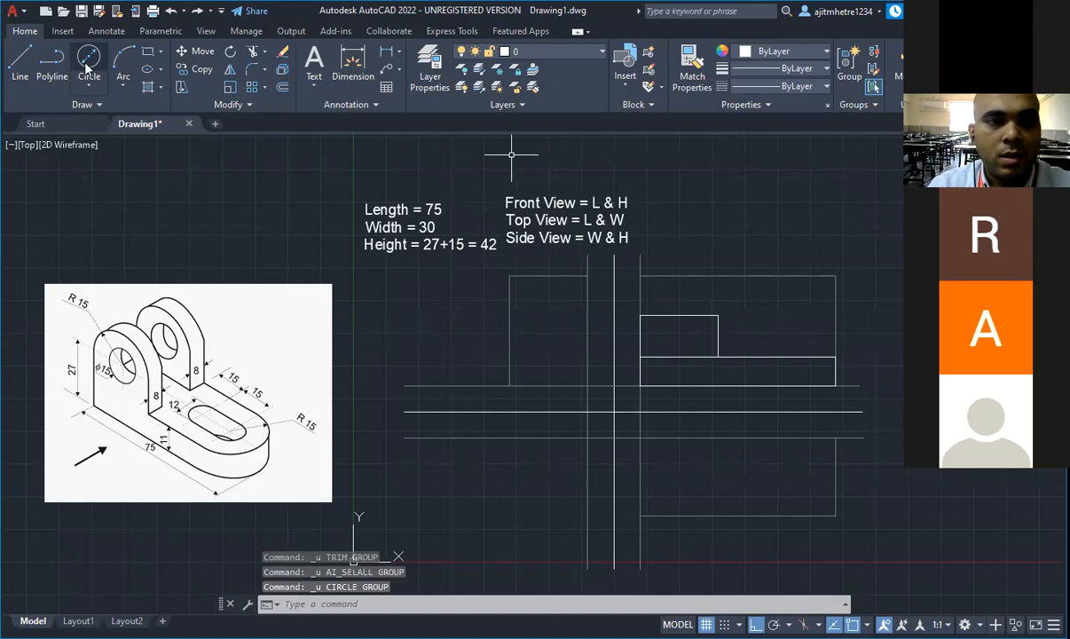
Step: Draw a circle of radius 15 centered on the midpoint of the upright's top horizontal line
left_click(93, 86)
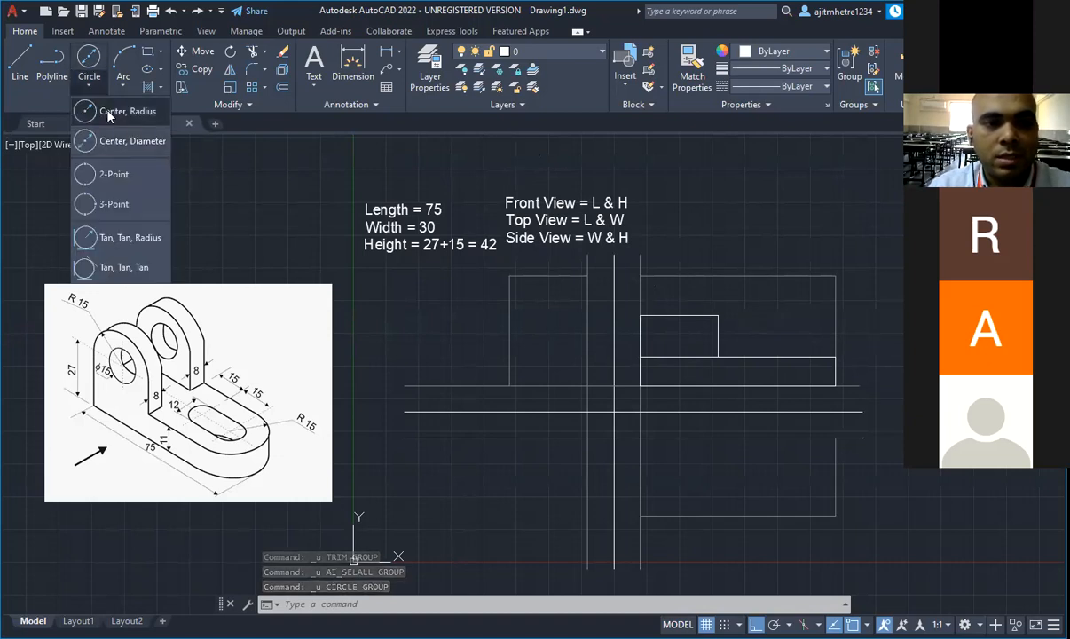
left_click(107, 114)
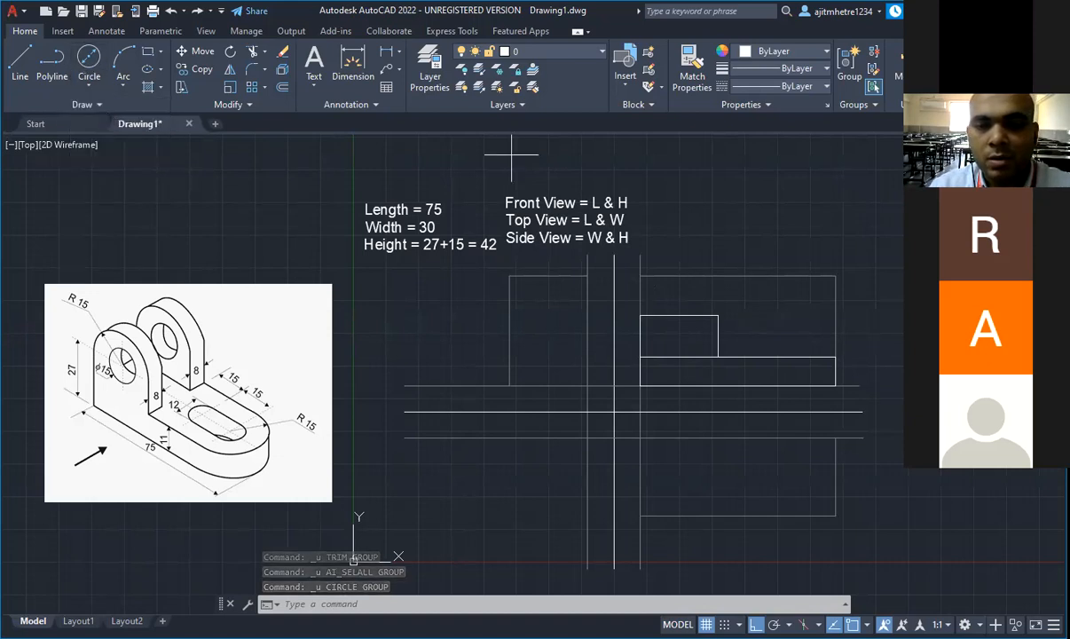
left_click(679, 315)
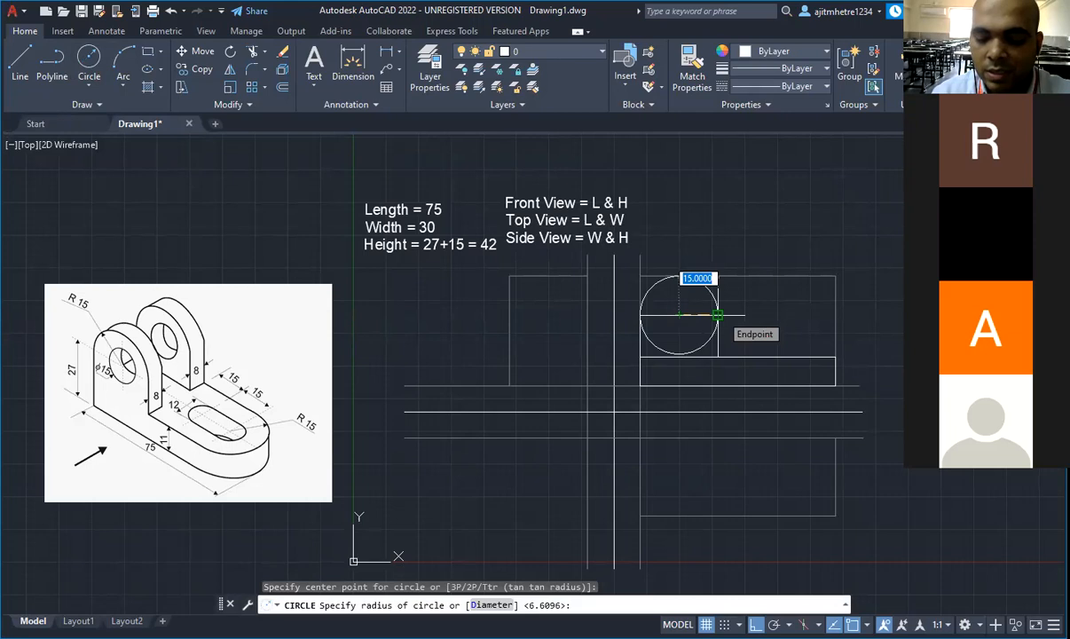
type("15")
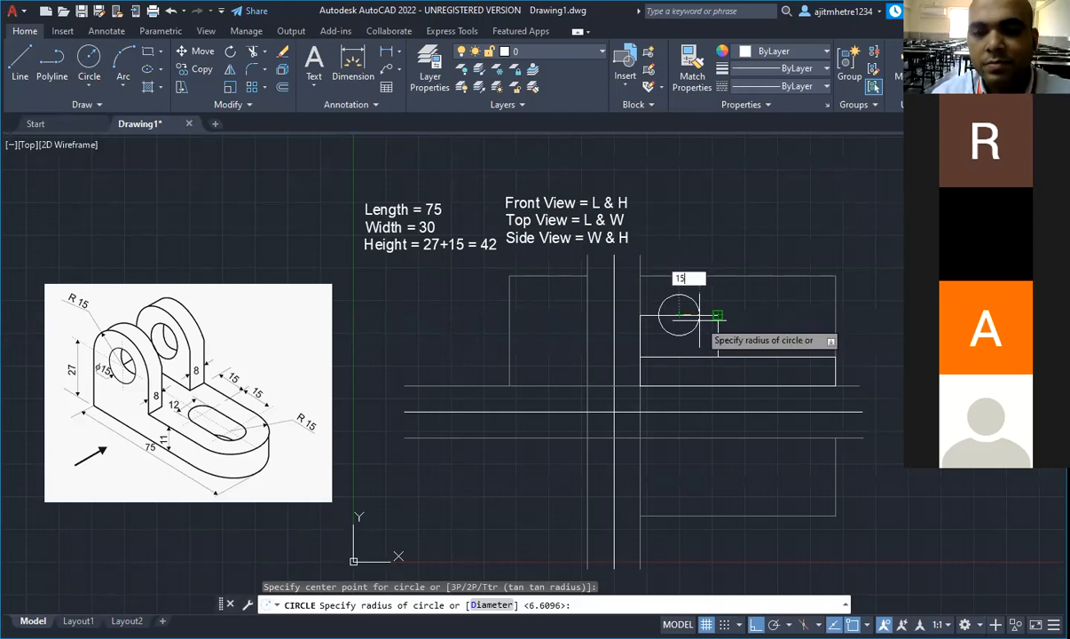
key("Return")
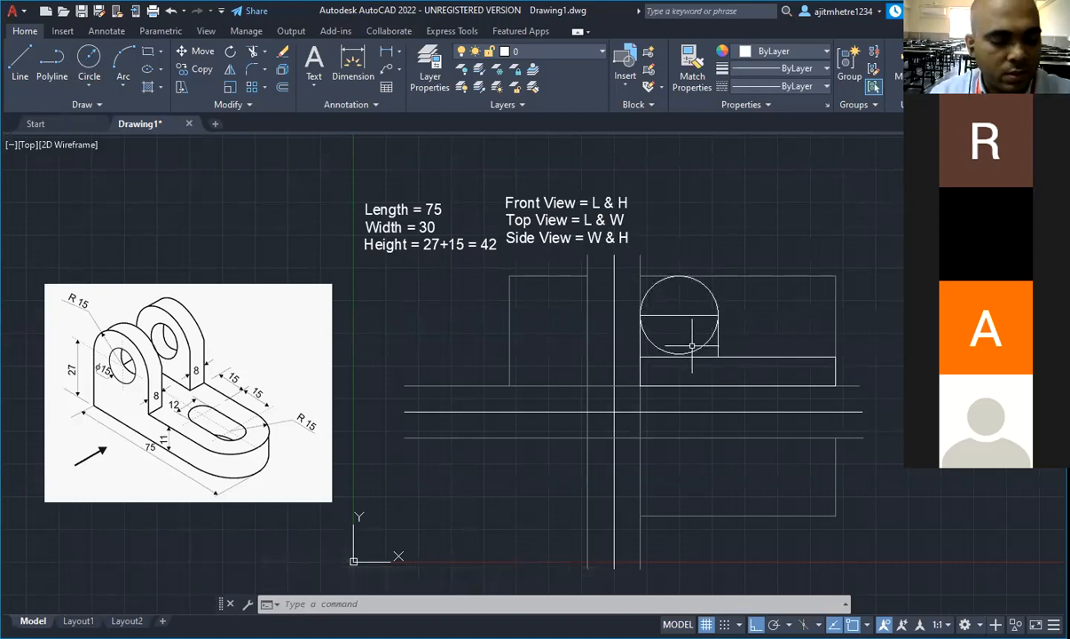
Step: Trim away the lower half of the radius 15 circle, using all objects as cutting edges
key("ctrl+a")
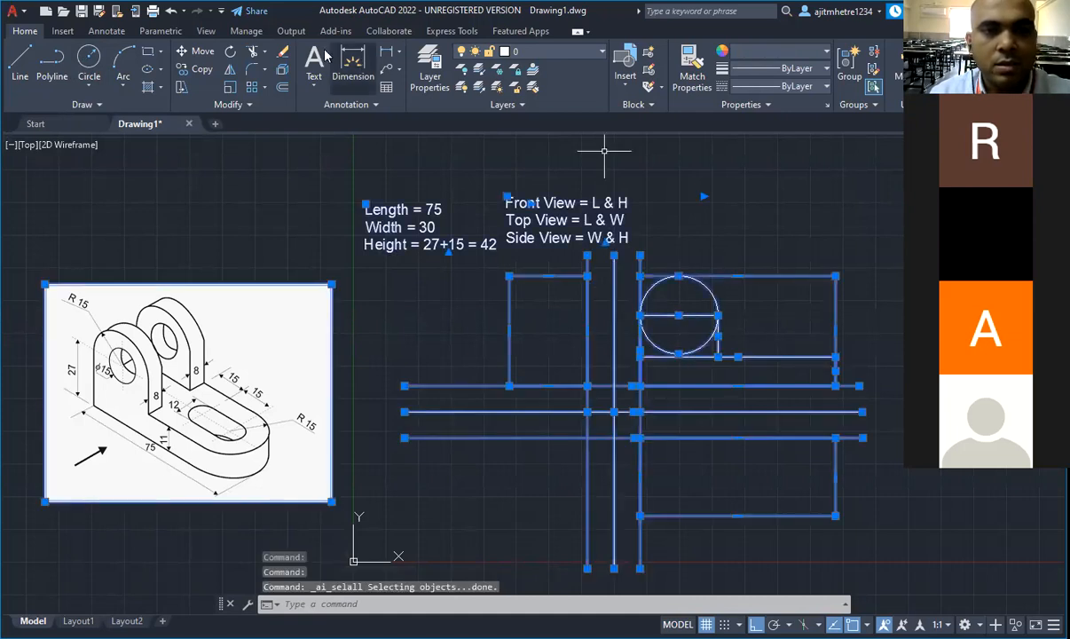
left_click(254, 55)
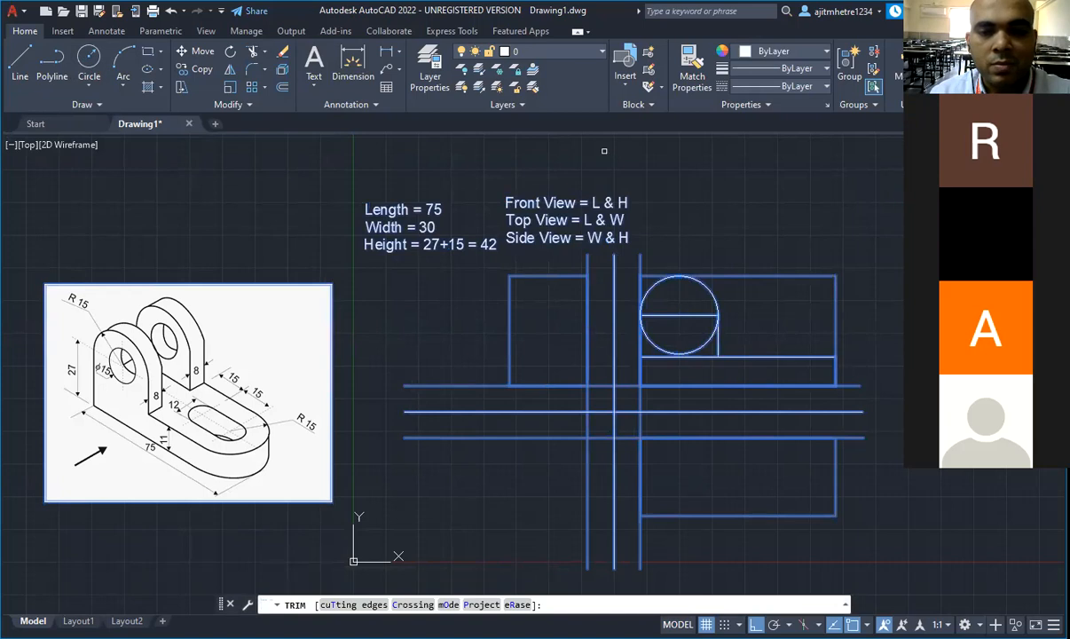
left_click(649, 340)
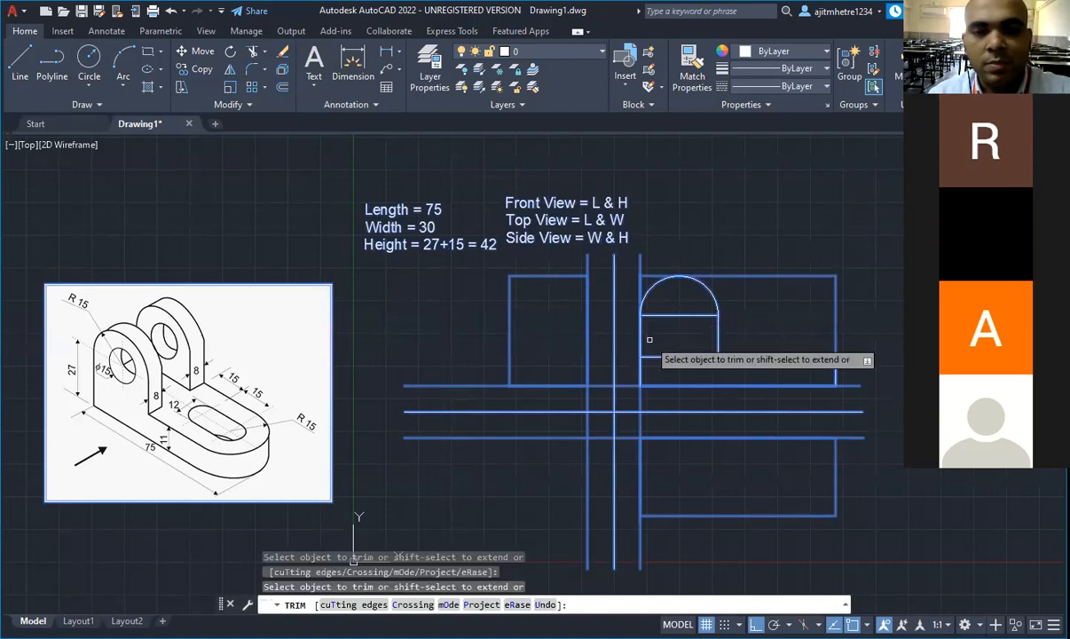
key("Escape")
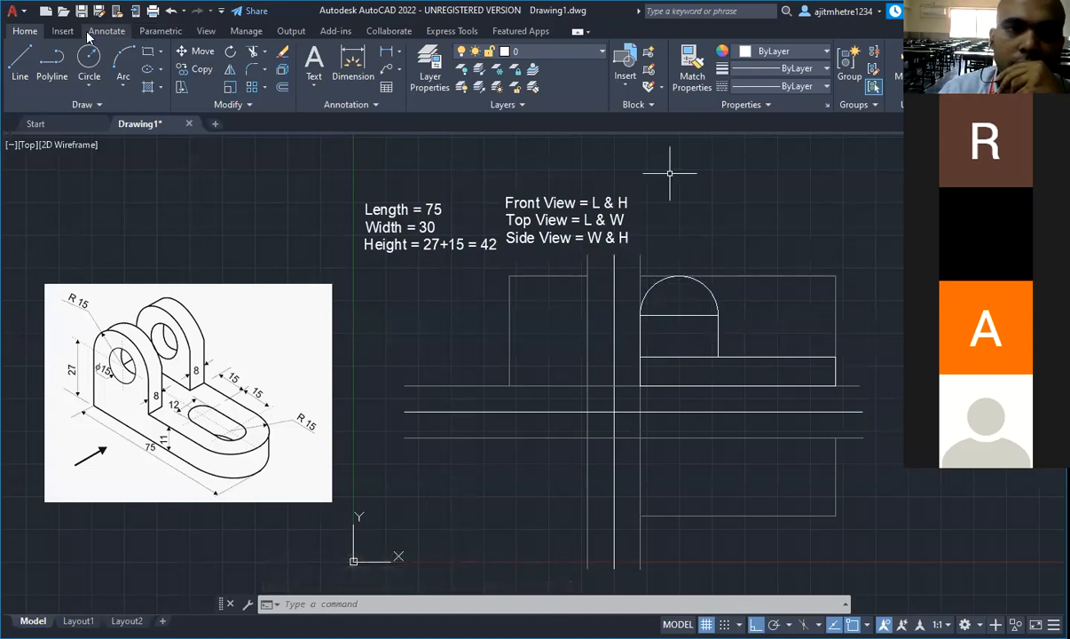
Step: Begin a circle defined by center and diameter for the hole in the front view's rounded upright
left_click(87, 75)
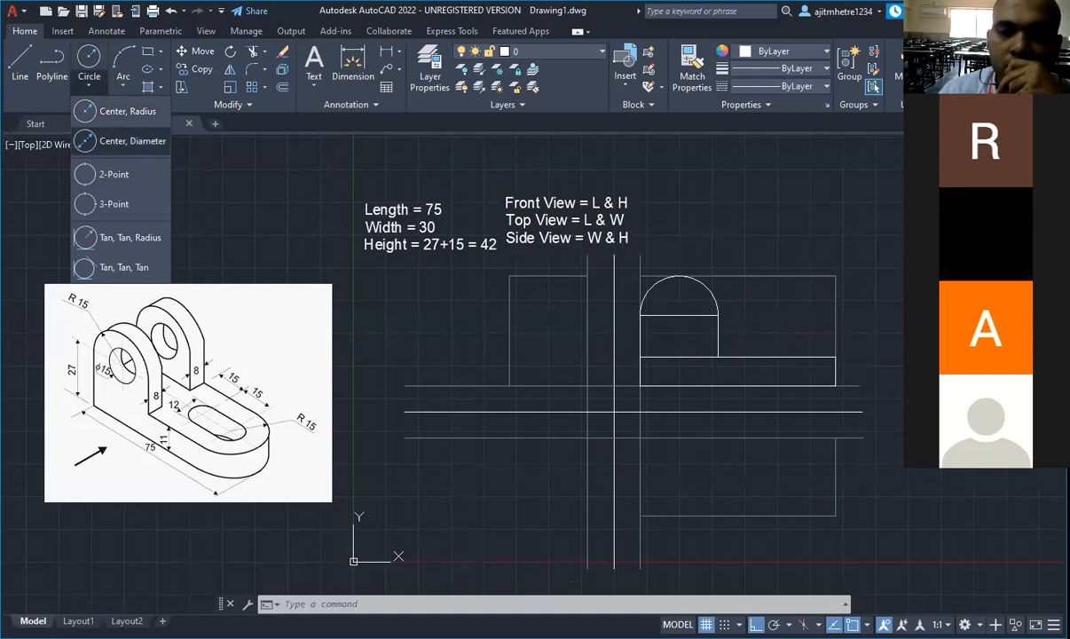
left_click(121, 140)
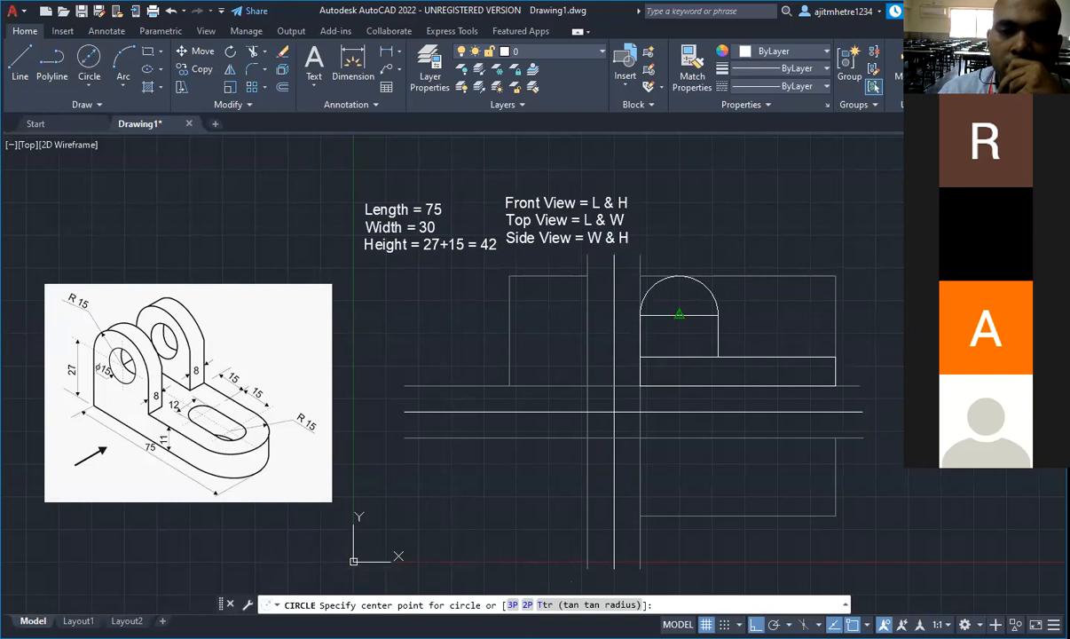
Step: Draw a 15 mm diameter circle centred on the midpoint of the line across the front view's rounded lug
left_click(679, 314)
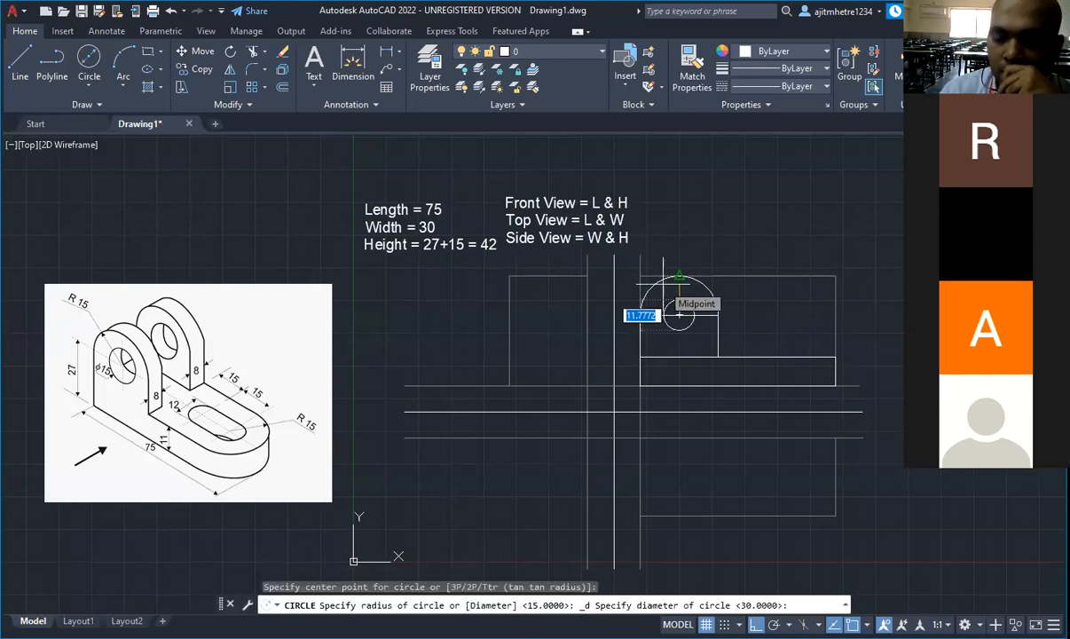
type("15")
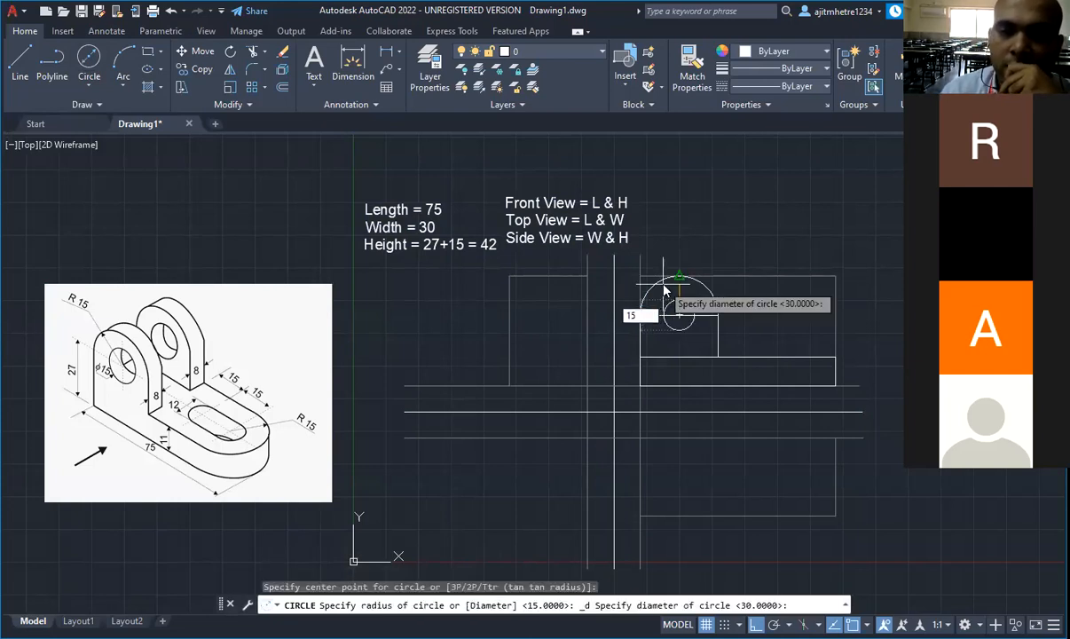
key("Return")
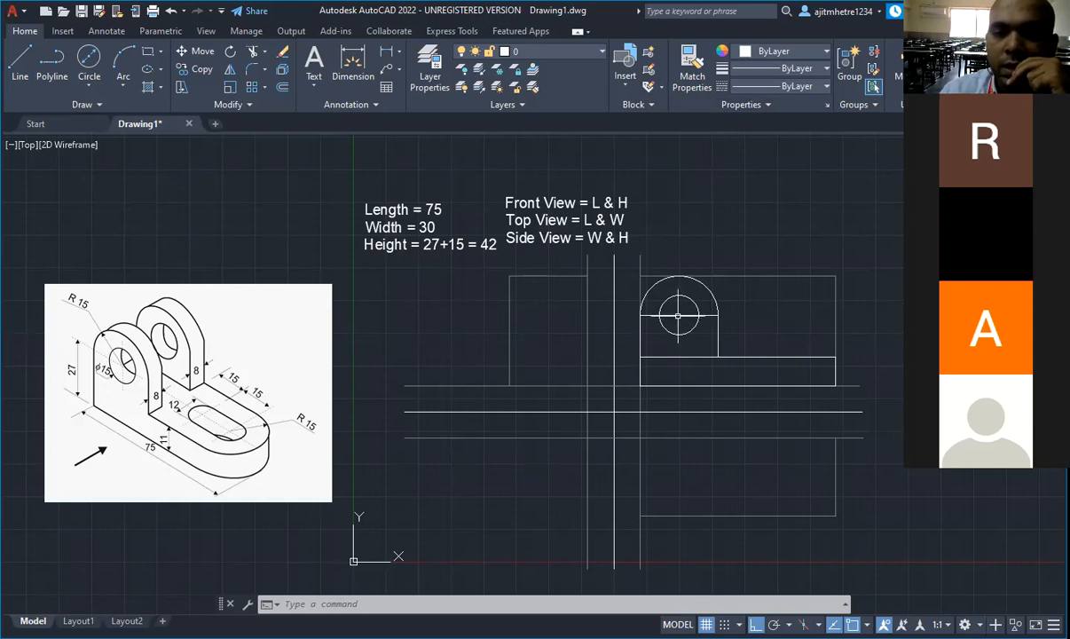
Step: Load the CENTERX2 linetype from acad.lin into the drawing
left_click(678, 315)
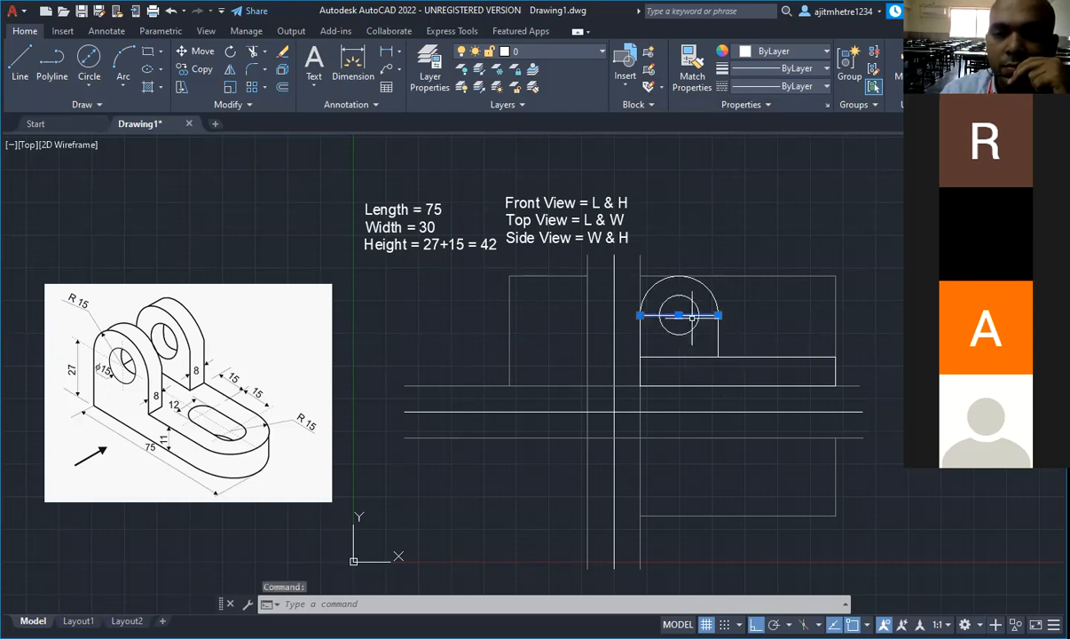
left_click(825, 88)
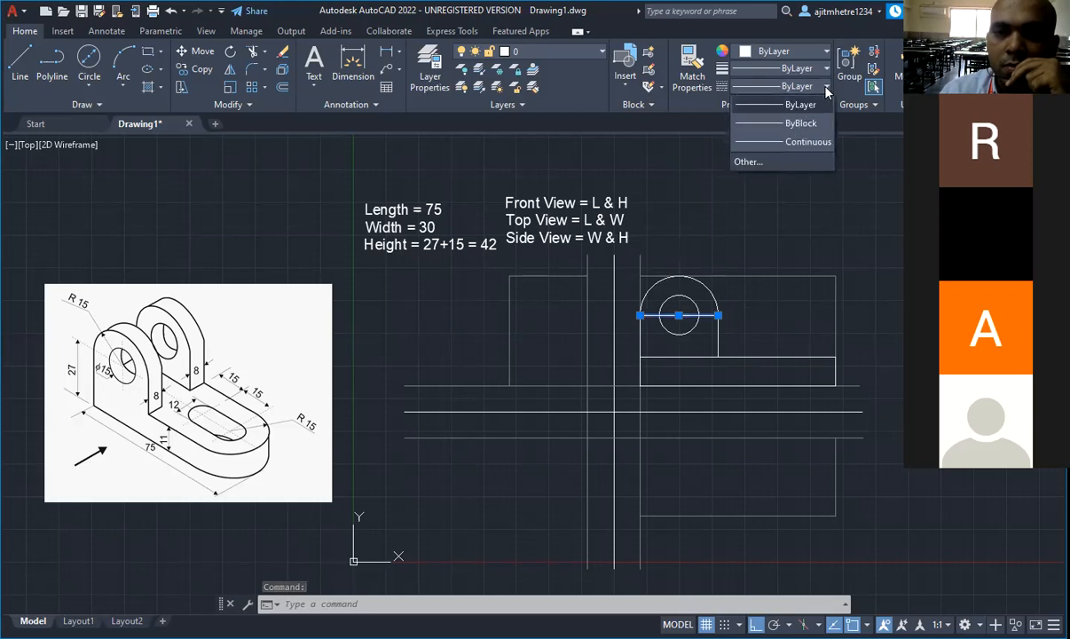
left_click(789, 163)
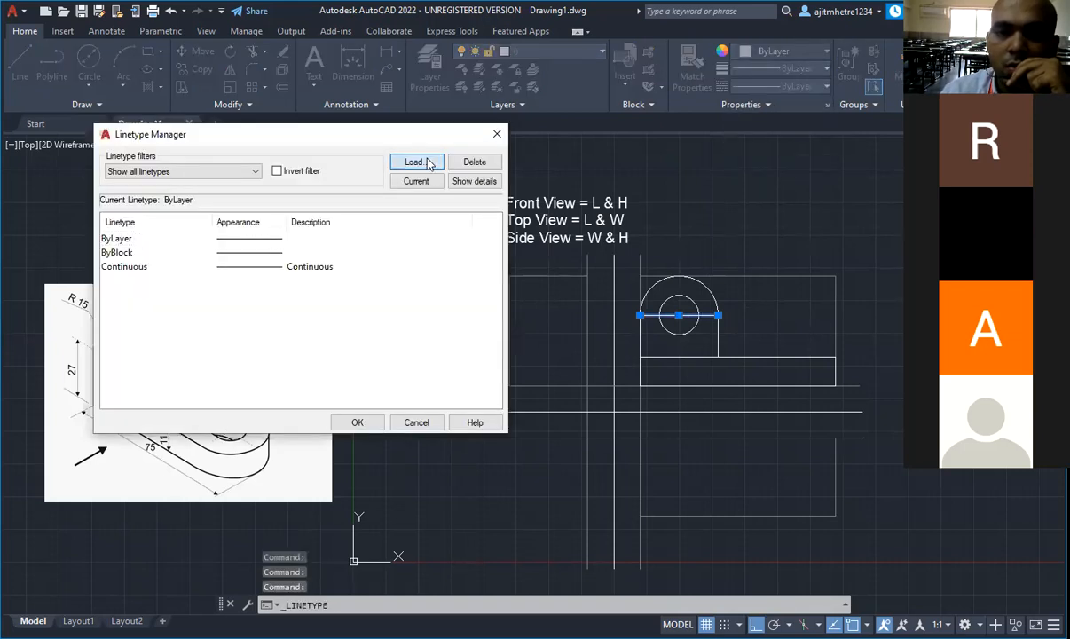
left_click(413, 161)
scroll(334, 302, "down", 2)
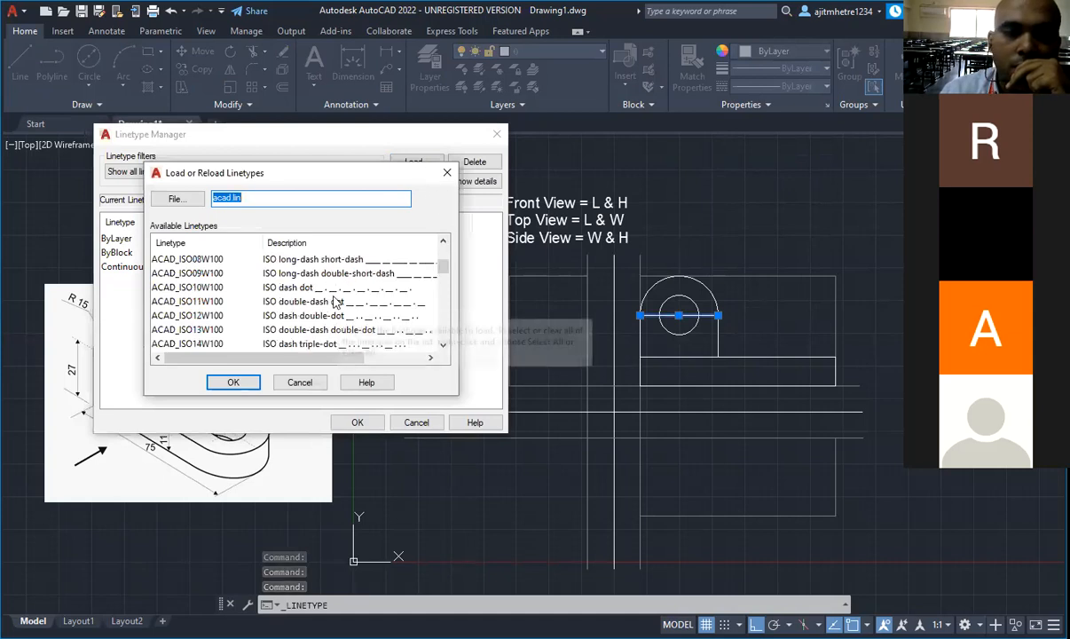
scroll(335, 302, "down", 3)
left_click(291, 330)
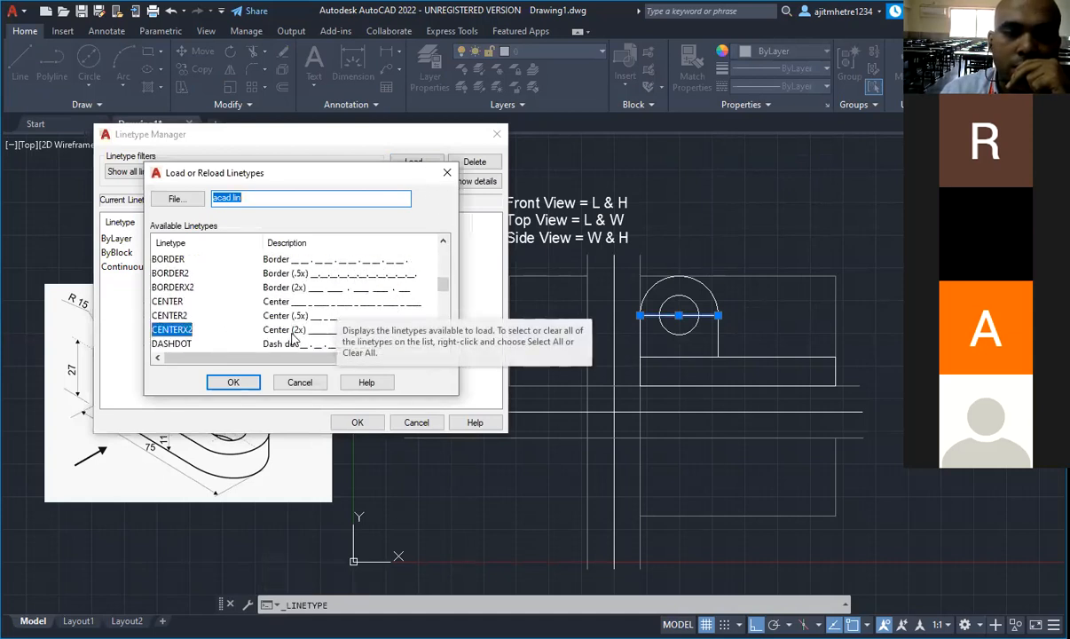
left_click(235, 381)
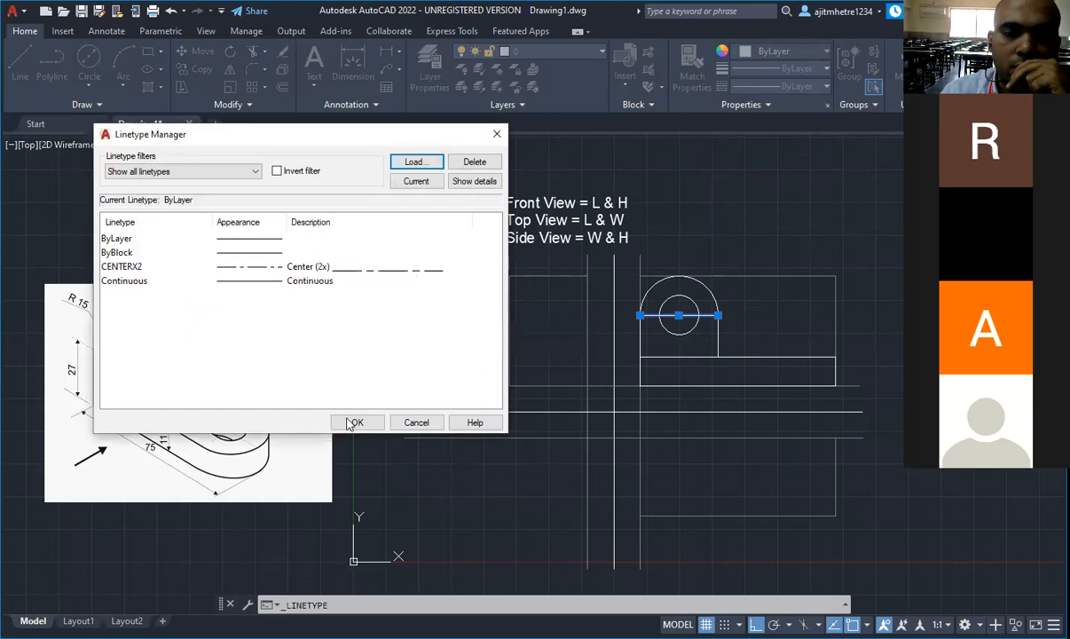
left_click(353, 423)
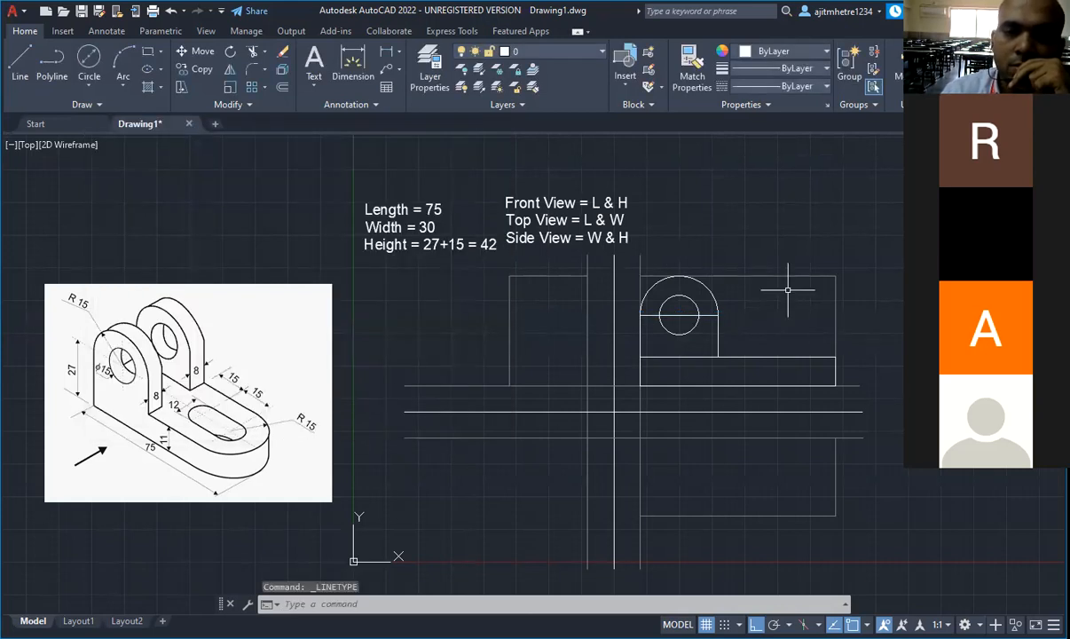
Step: Change the horizontal line through the front view's hole to the CENTERX2 linetype
left_click(675, 314)
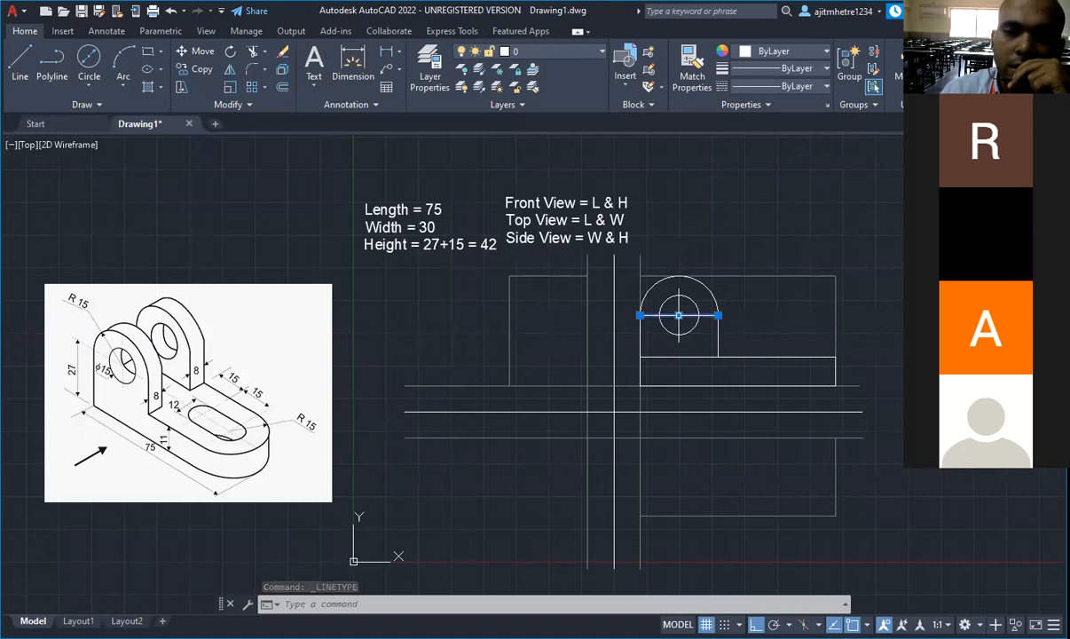
left_click(827, 86)
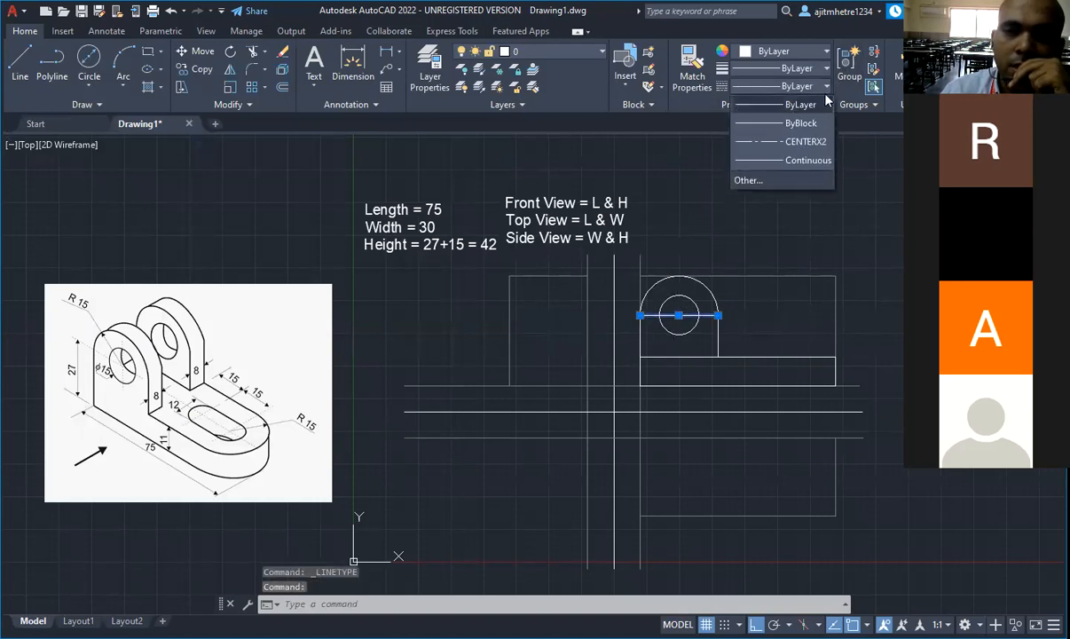
left_click(813, 144)
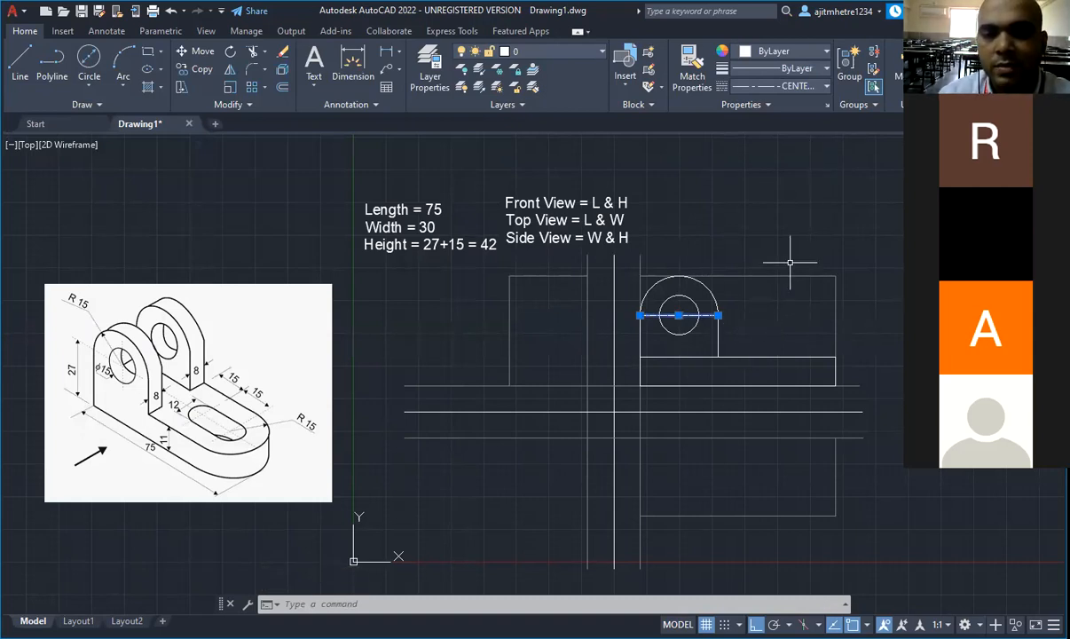
key("Escape")
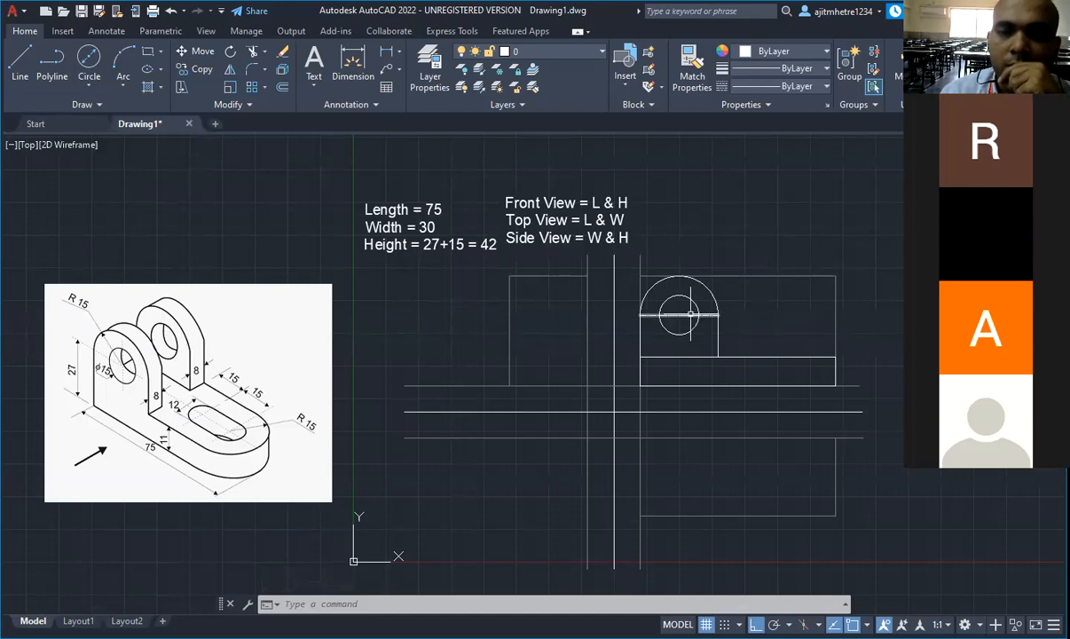
Step: Review the linetypes available in the drawing and in the Linetype Manager without changing any of them
left_click(828, 88)
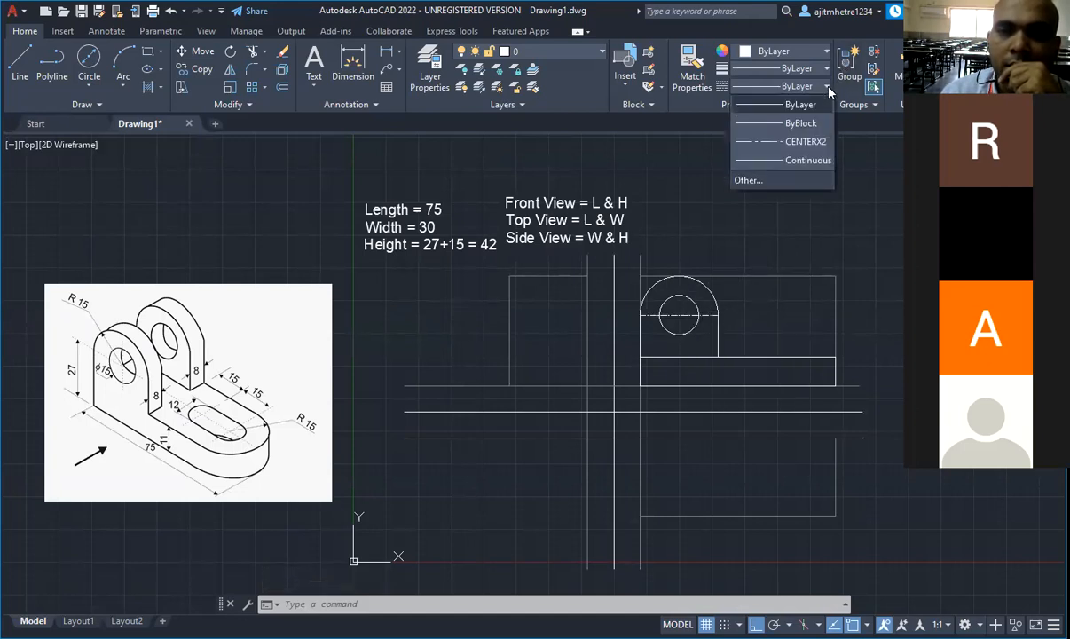
left_click(787, 182)
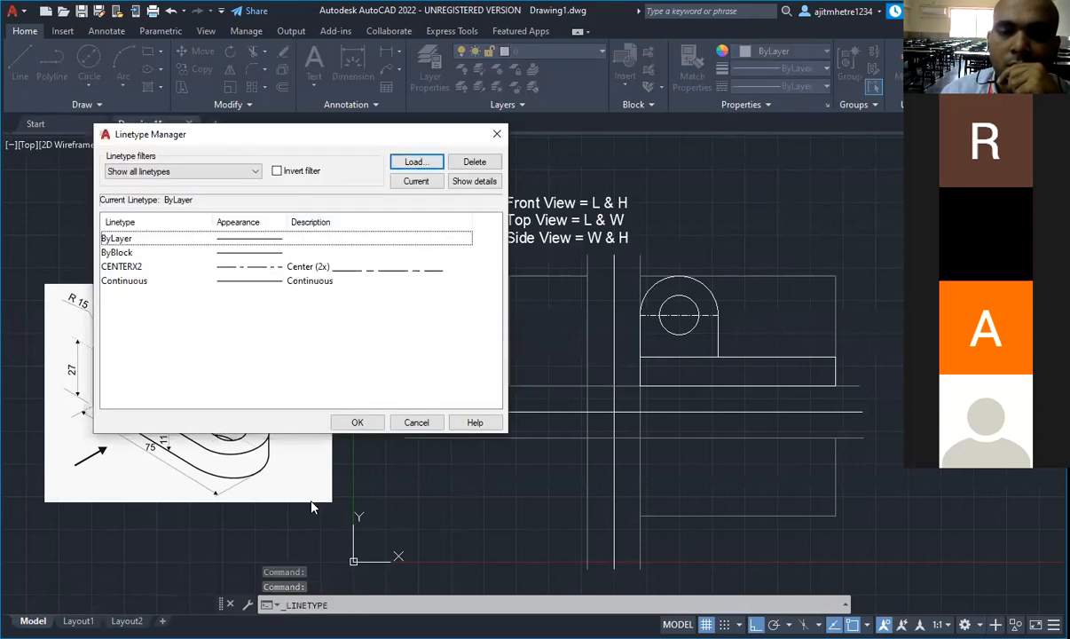
left_click(494, 135)
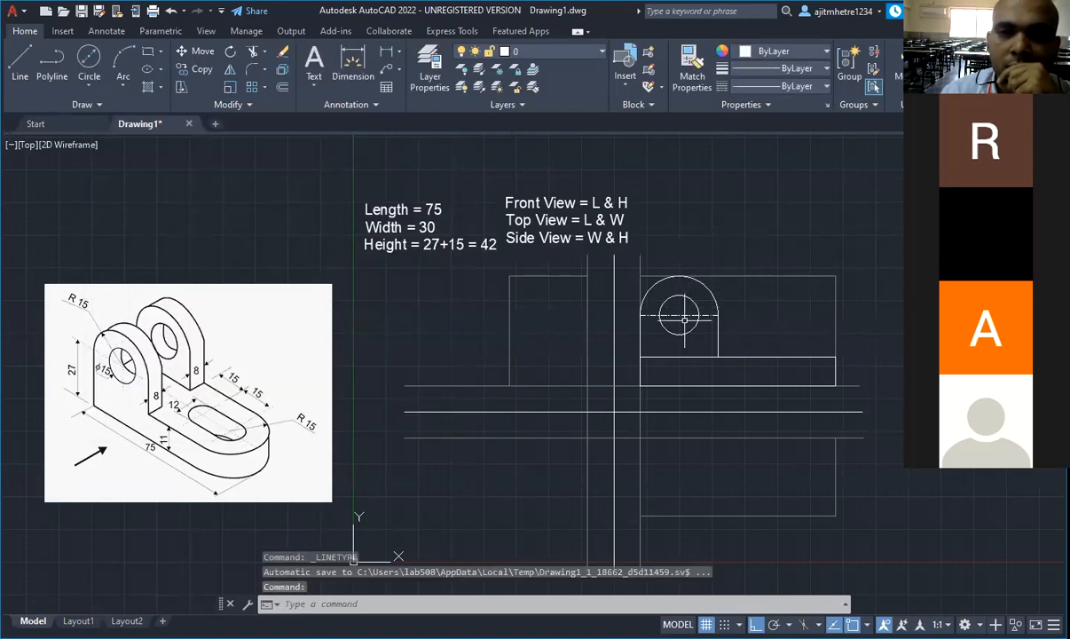
left_click(823, 86)
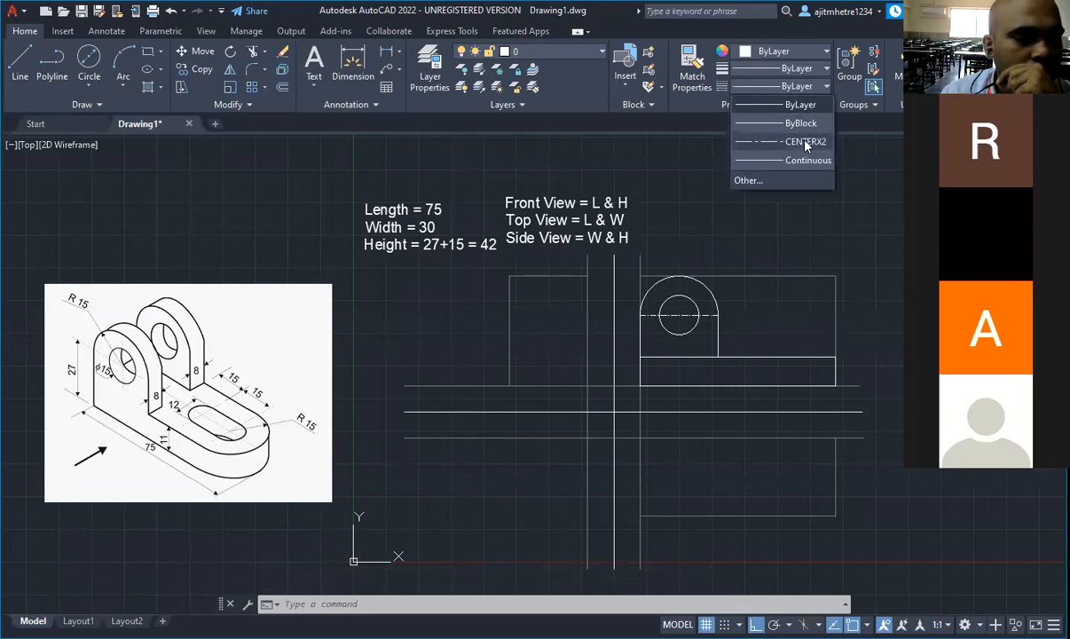
left_click(778, 222)
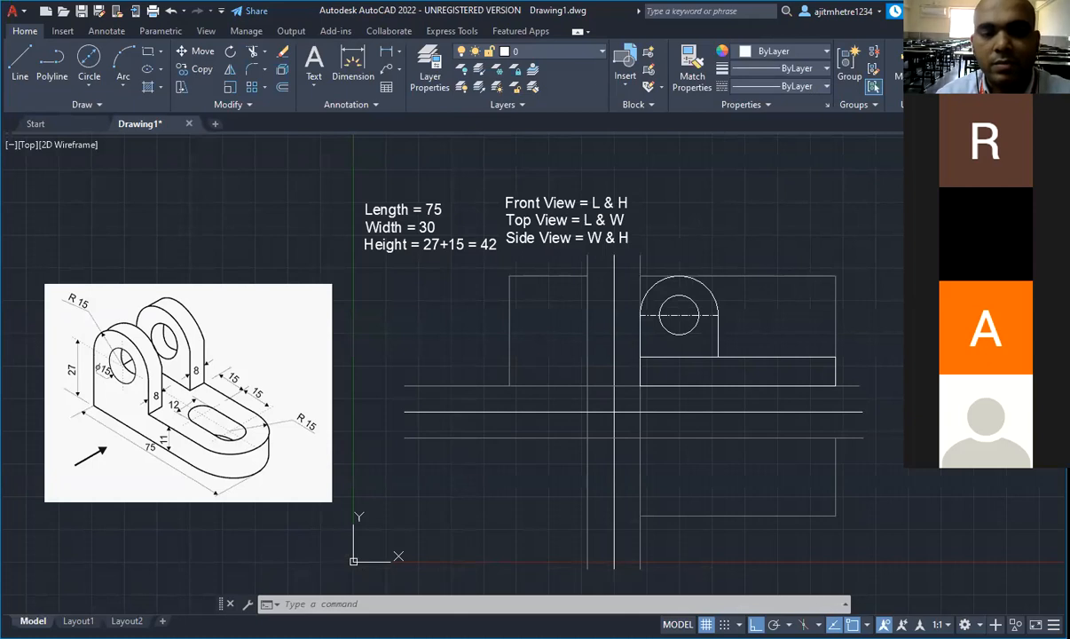
key("Escape")
key("Escape")
key("Escape")
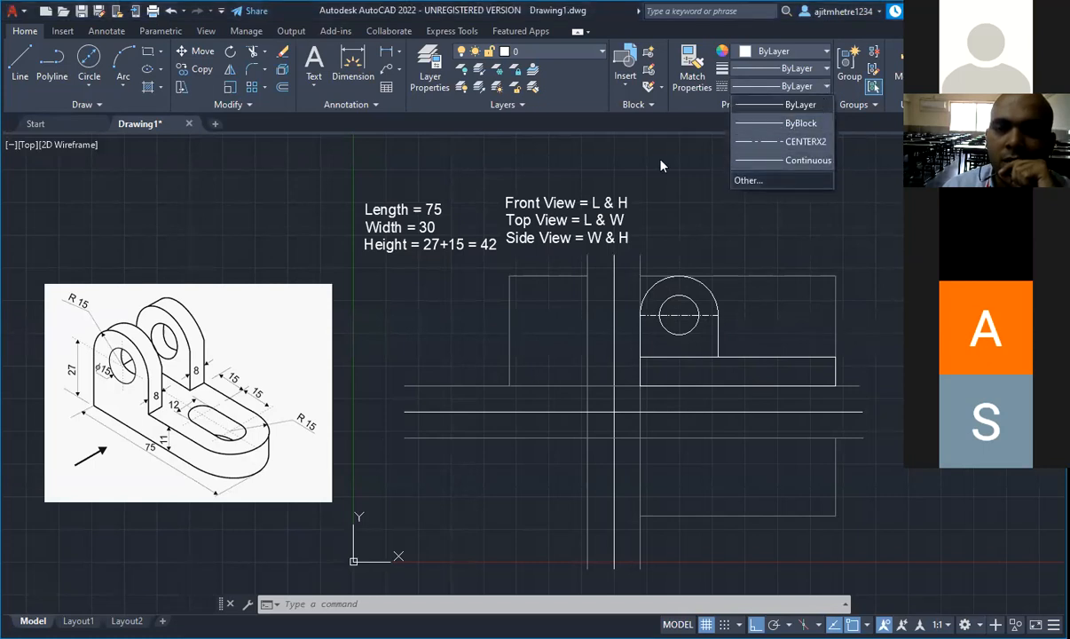
left_click(748, 180)
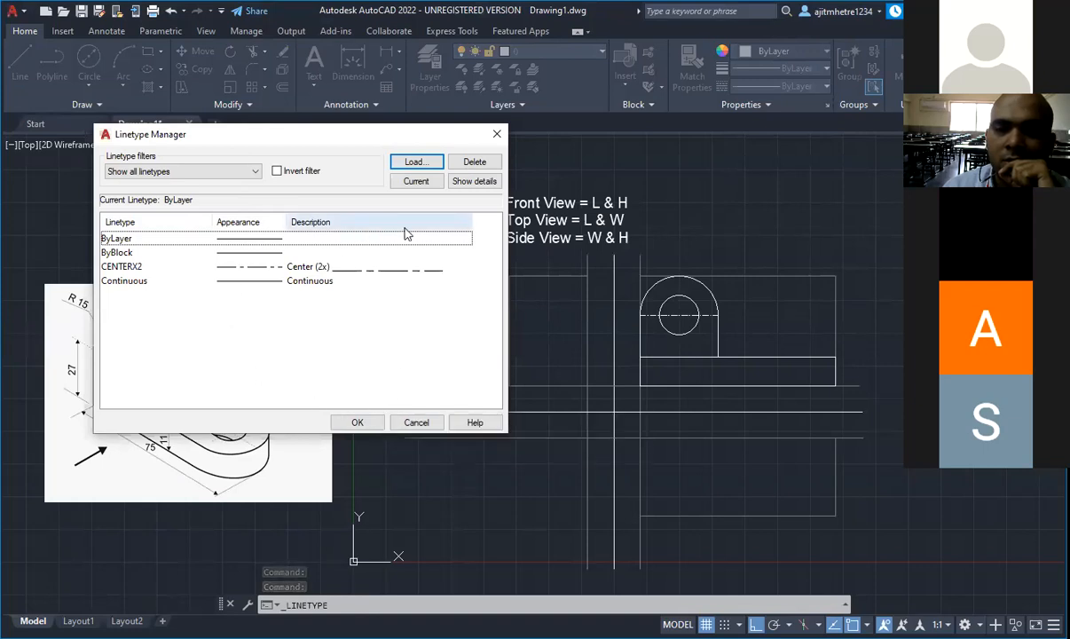
left_click(496, 136)
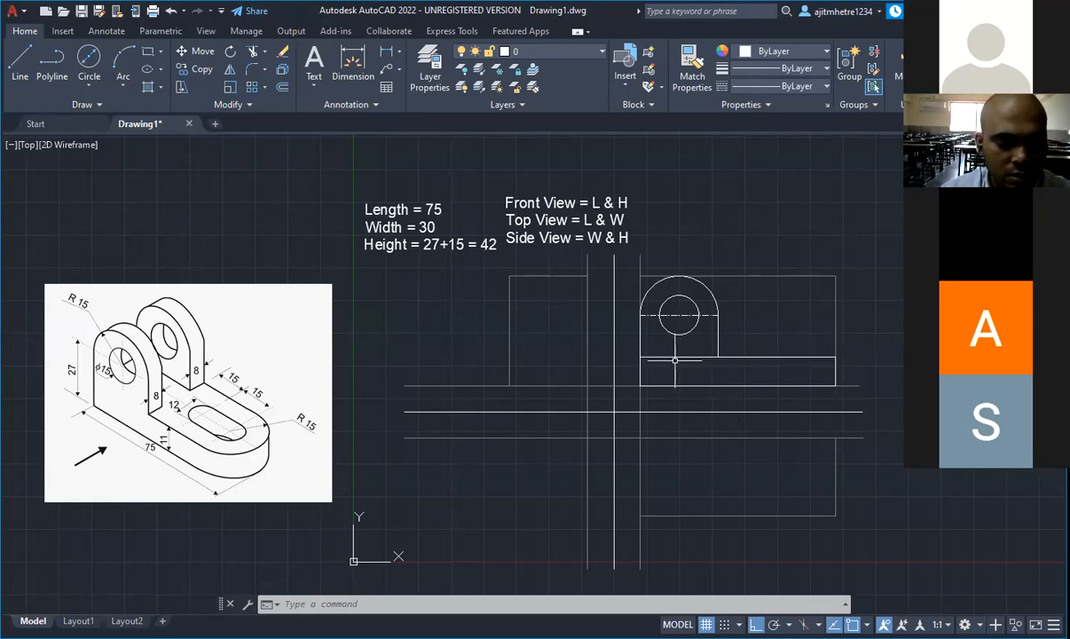
Step: Trim away the horizontal line segment inside the front view's lug, using all objects as cutting edges
key("ctrl+a")
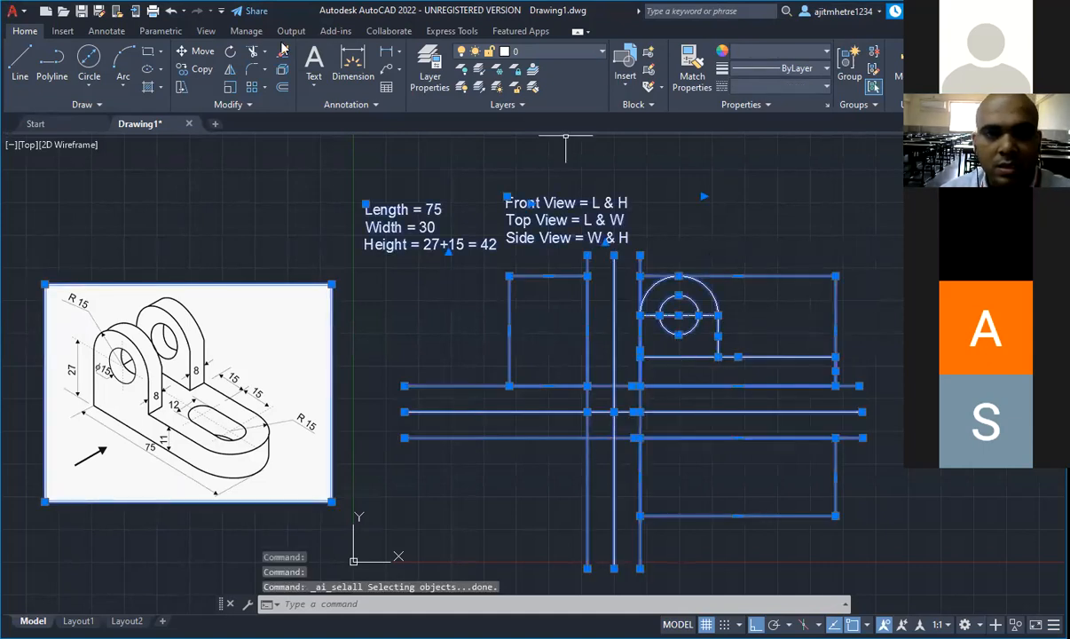
left_click(233, 50)
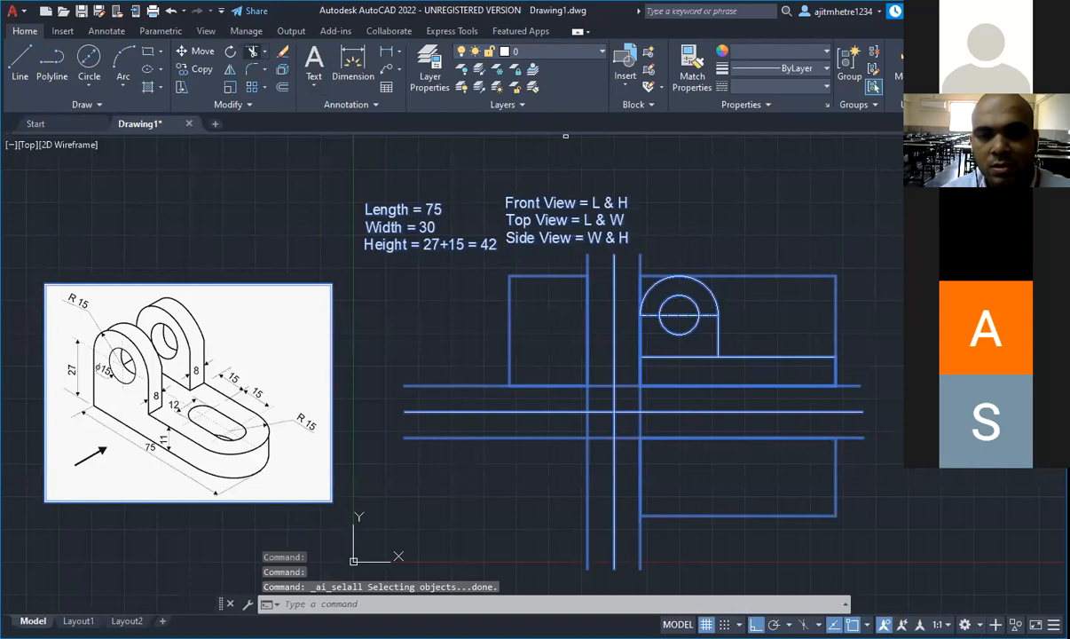
left_click(679, 356)
key("Escape")
key("Escape")
key("Escape")
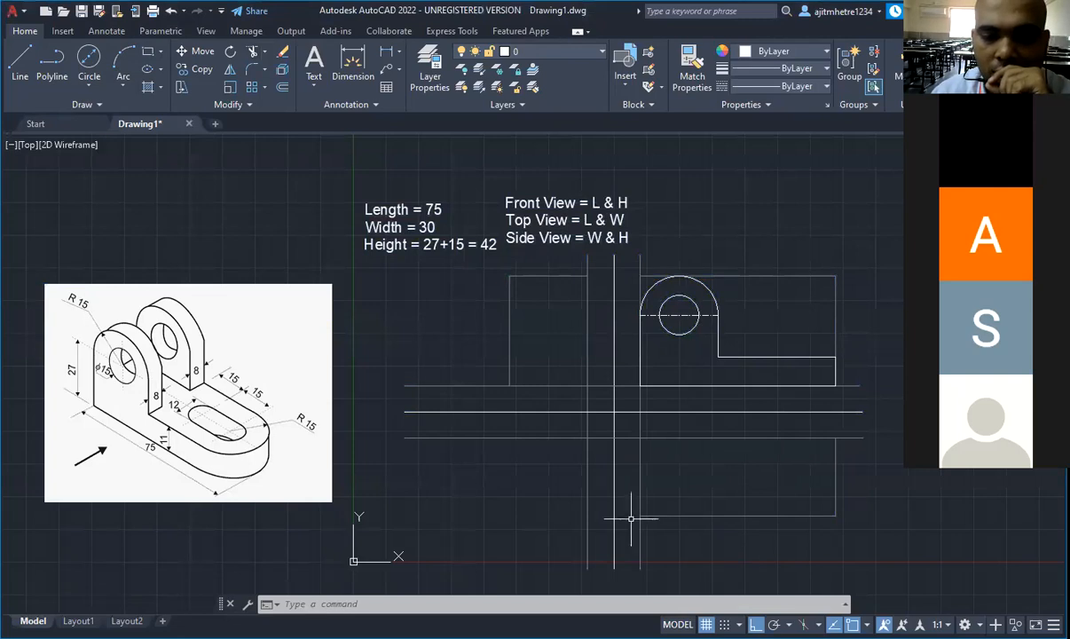
Step: Try a 75 by 30 mm rectangle over the top view's construction outline, and undo it
left_click(147, 51)
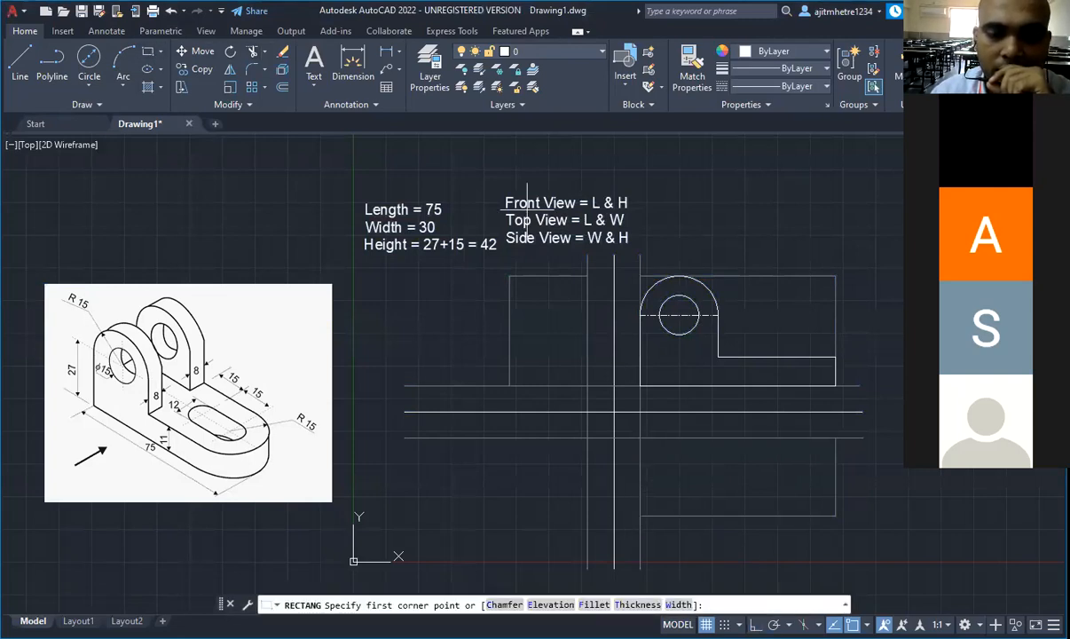
left_click(641, 515)
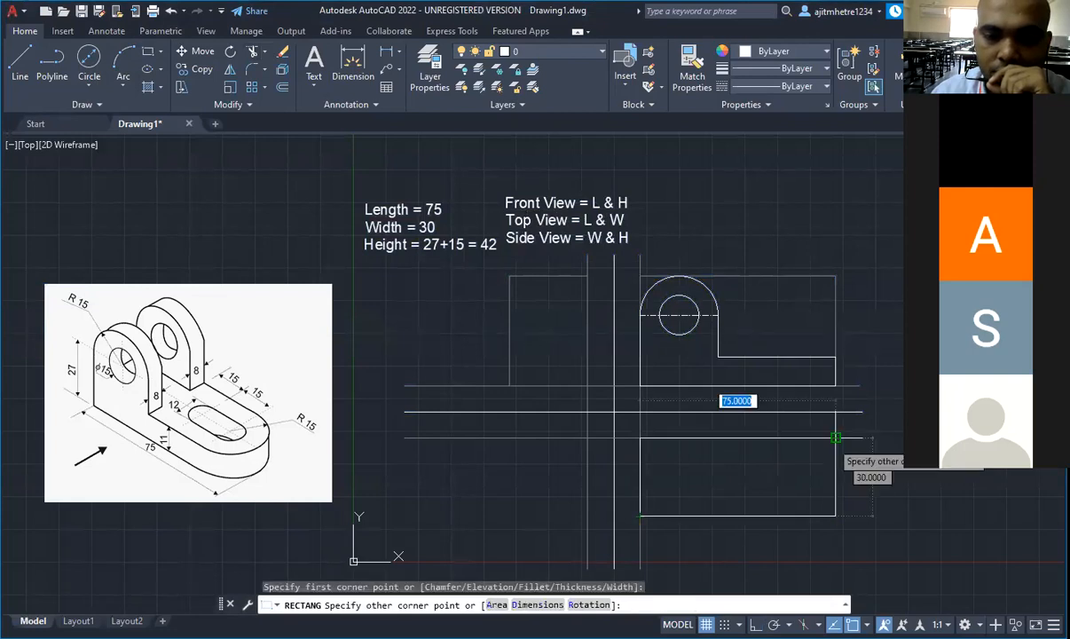
left_click(834, 438)
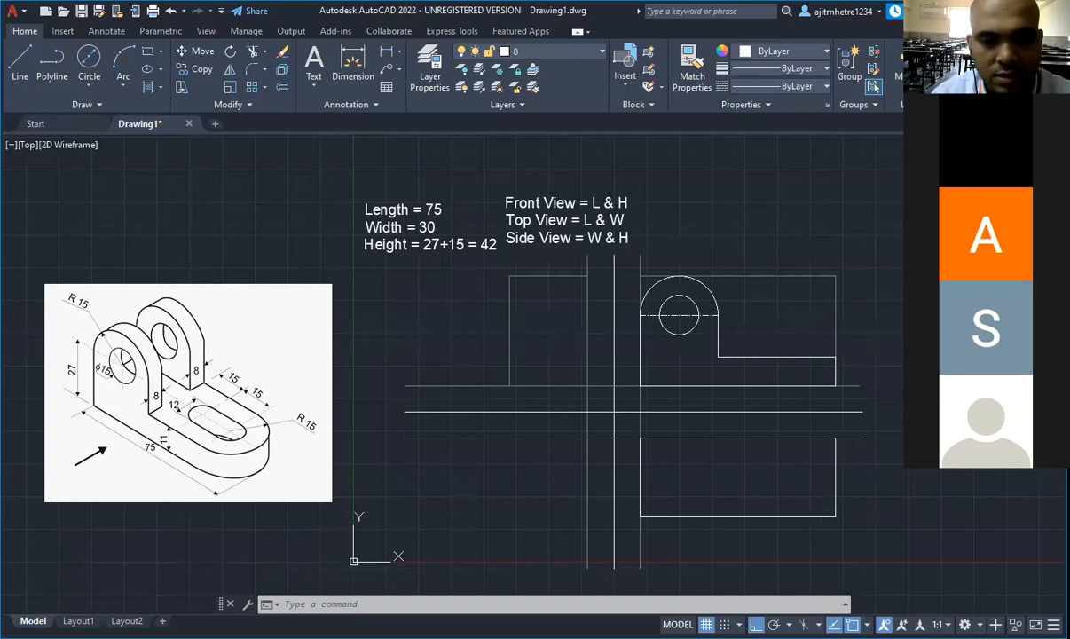
key("ctrl+z")
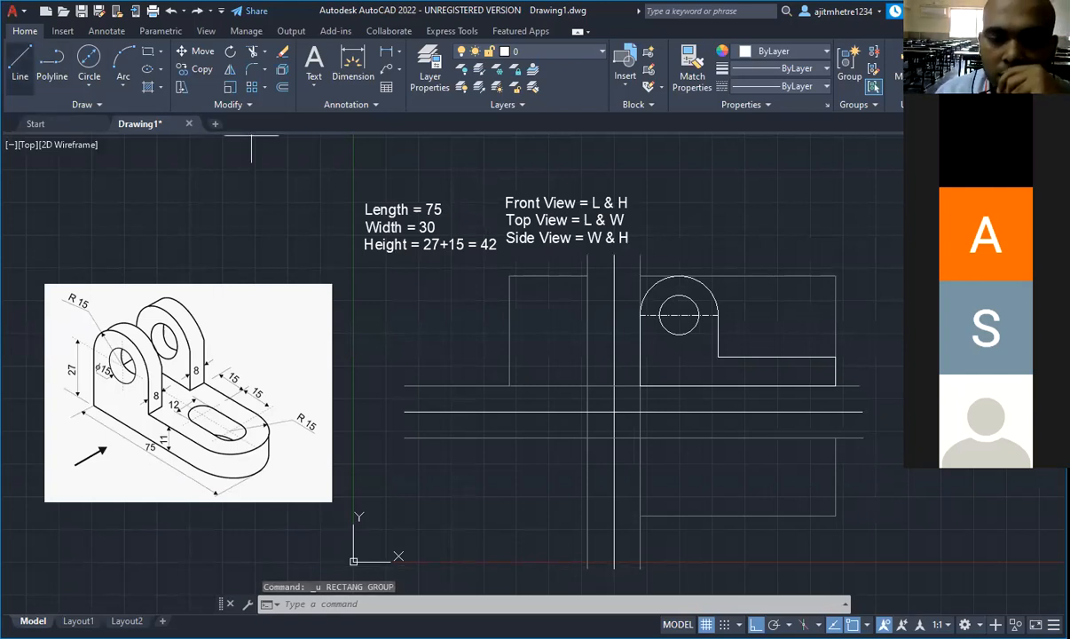
Step: Draw a closed 60 by 30 mm line outline in the top view, starting from its lower-left construction corner
type("l")
key("Return")
left_click(640, 514)
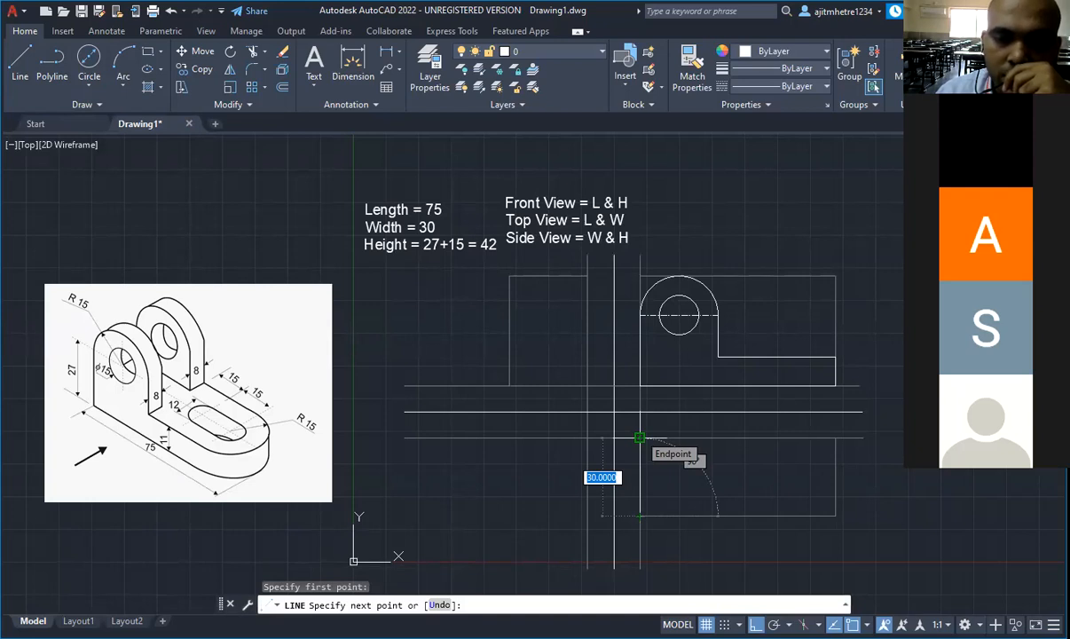
left_click(639, 437)
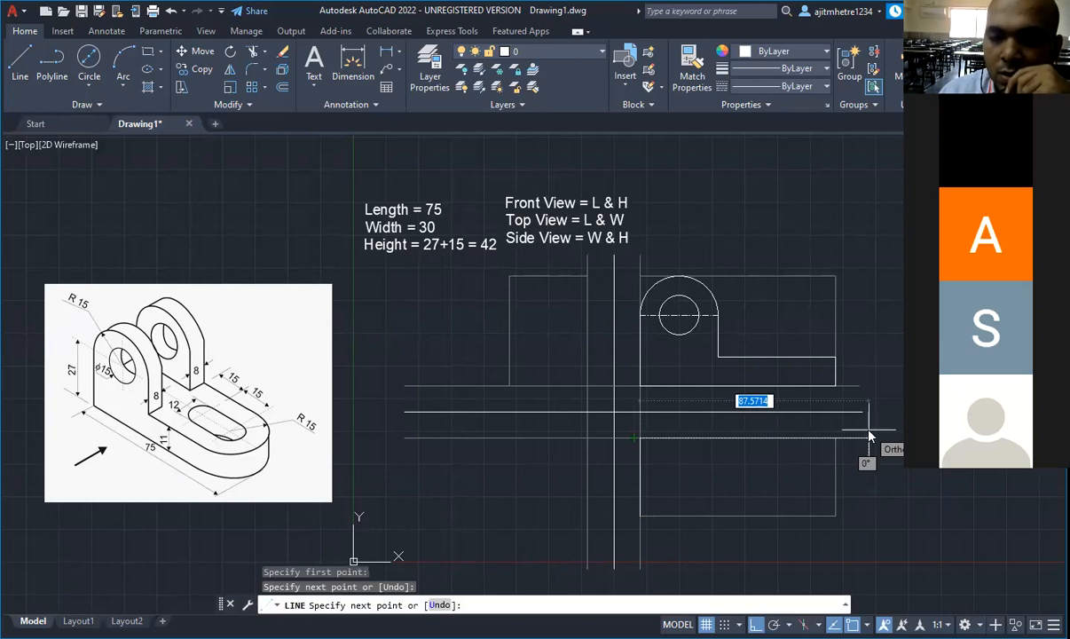
type("60")
key("Return")
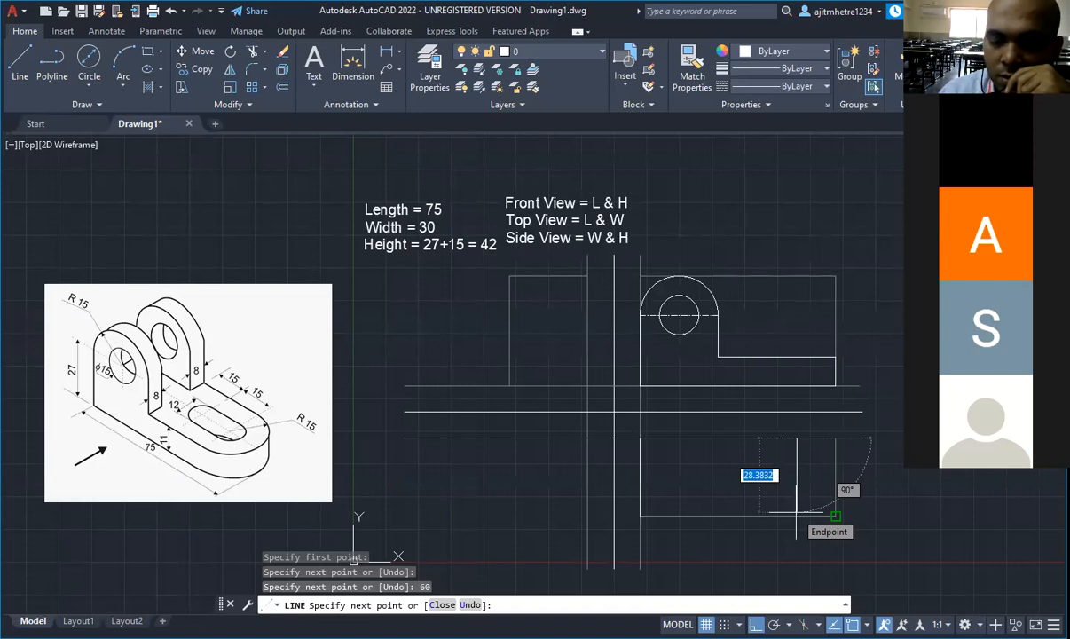
type("30")
key("Return")
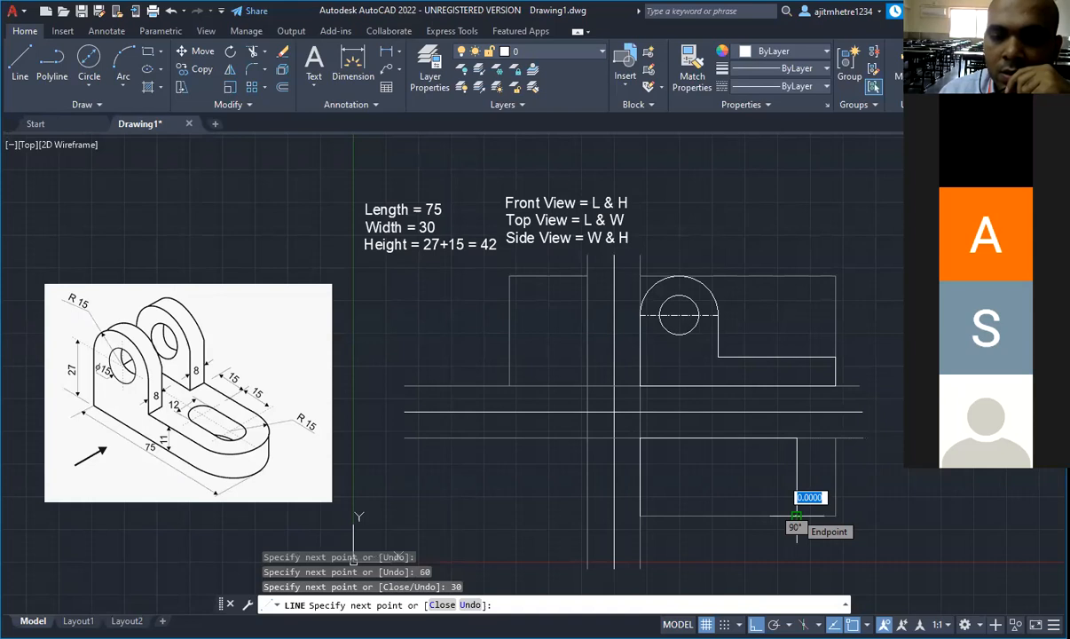
left_click(640, 515)
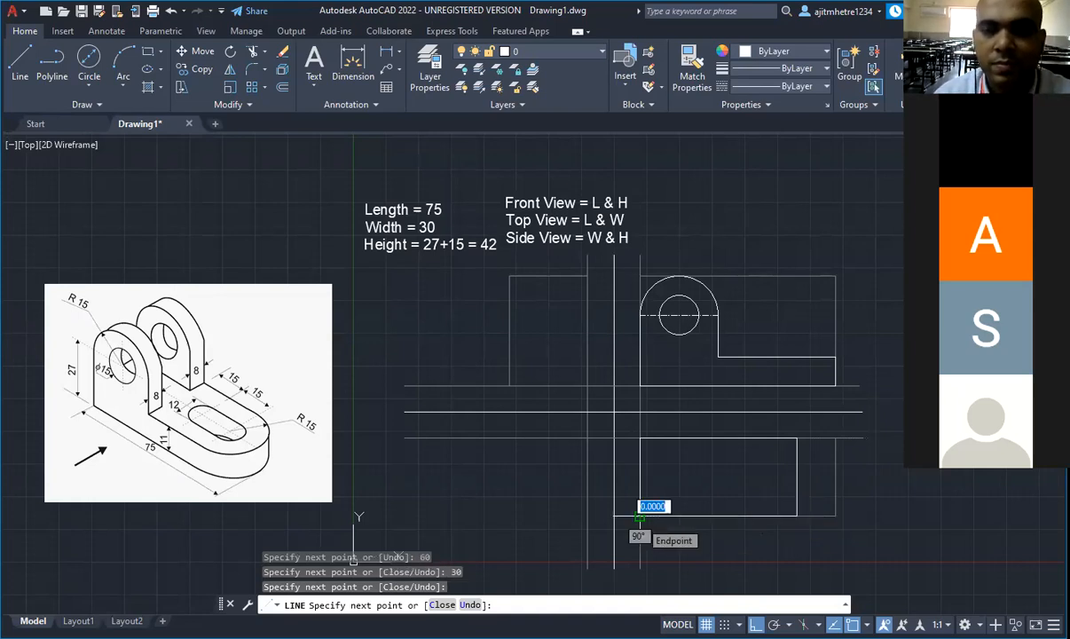
key("Escape")
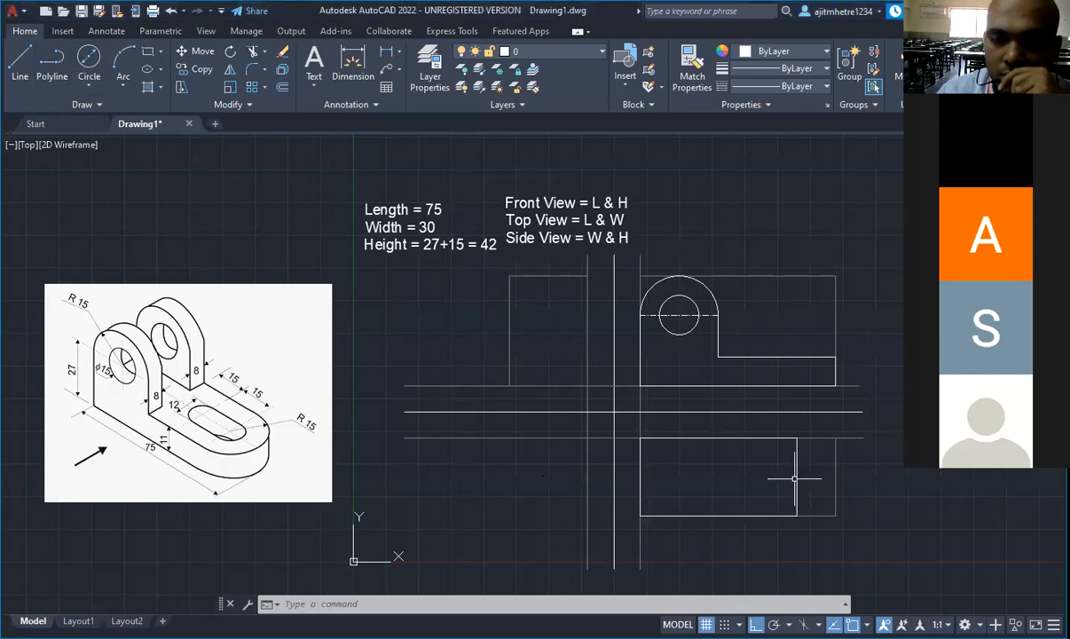
Step: Draw a 15 mm radius circle in the top view, centred on the midpoint of the outline's right edge and passing through its lower endpoint
left_click(89, 85)
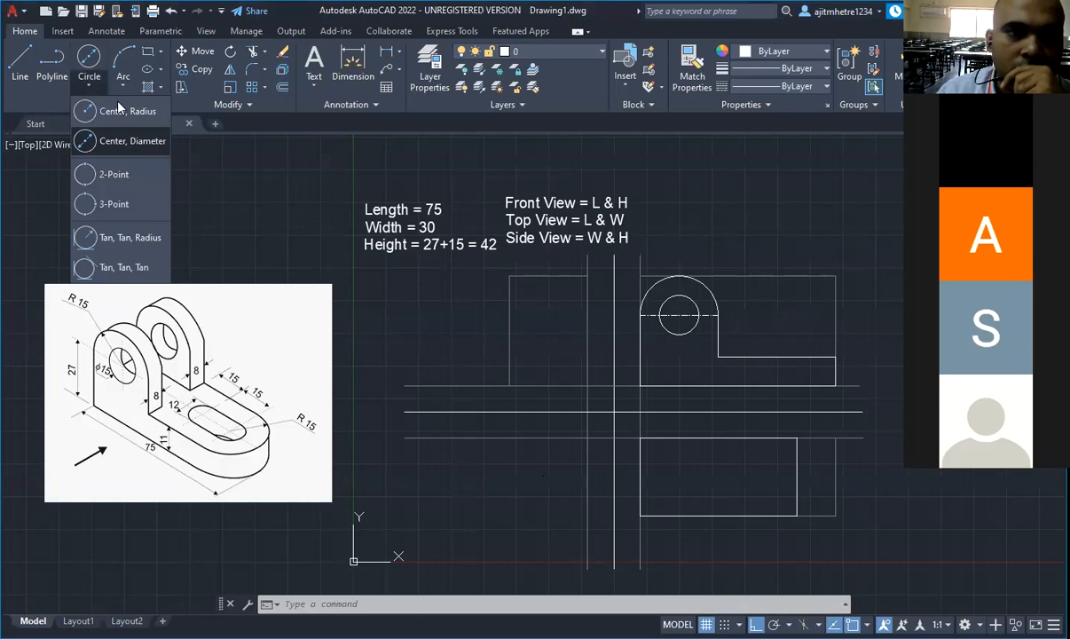
left_click(129, 123)
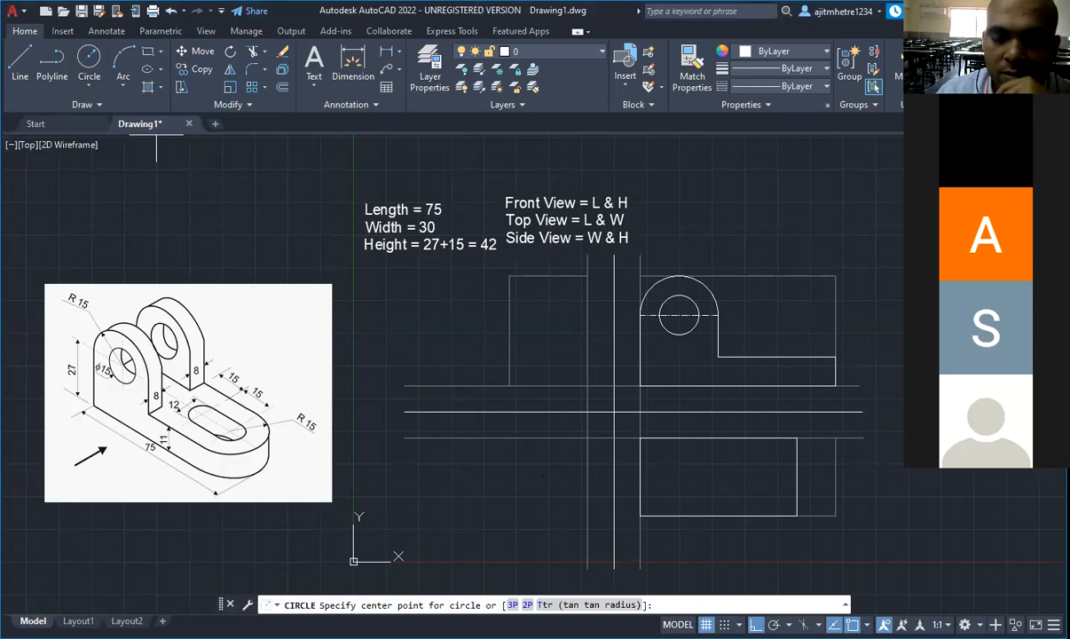
left_click(797, 476)
left_click(797, 515)
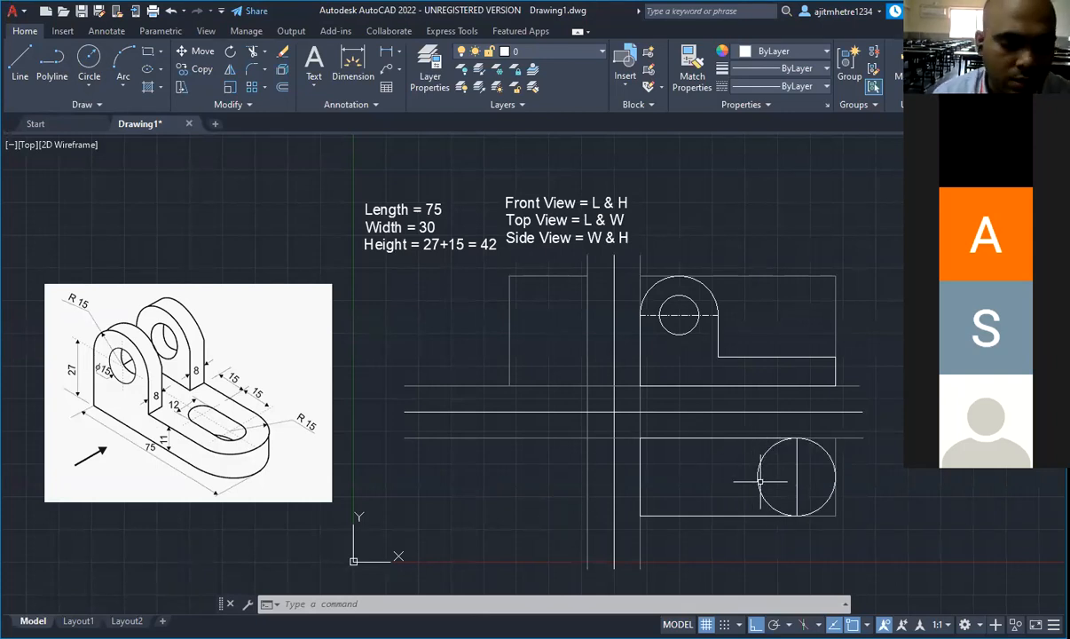
Step: Trim away the left half of the 15 mm radius circle in the top view, using all objects as cutting edges
key("ctrl+a")
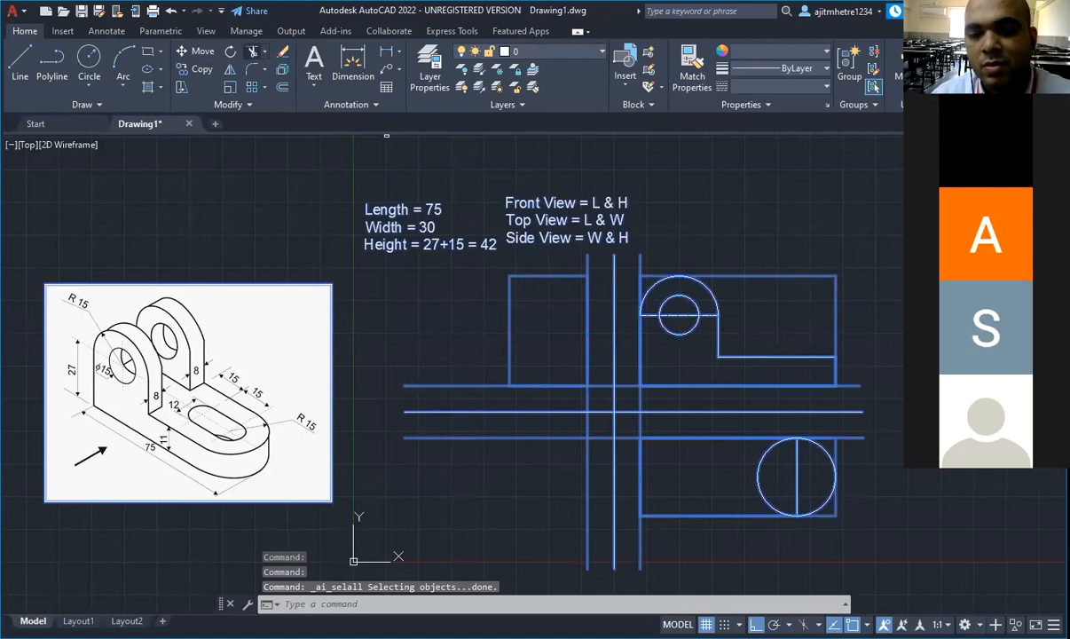
left_click(253, 51)
left_click(759, 472)
key("Escape")
key("Escape")
key("Escape")
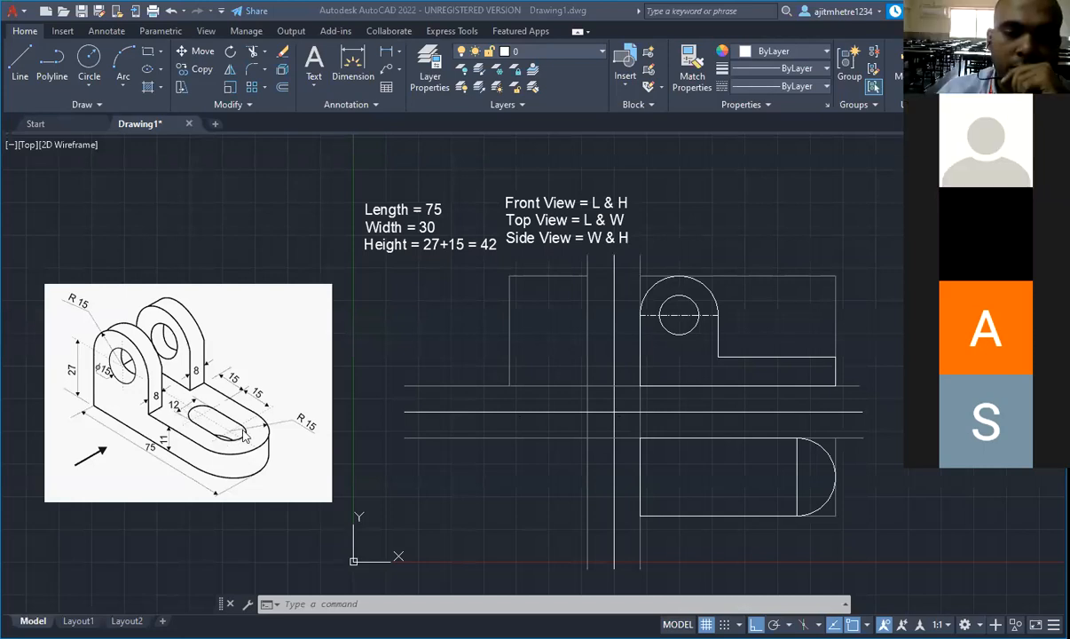
Step: Draw a 6 mm radius circle concentric with the rounded end of the top view
left_click(89, 57)
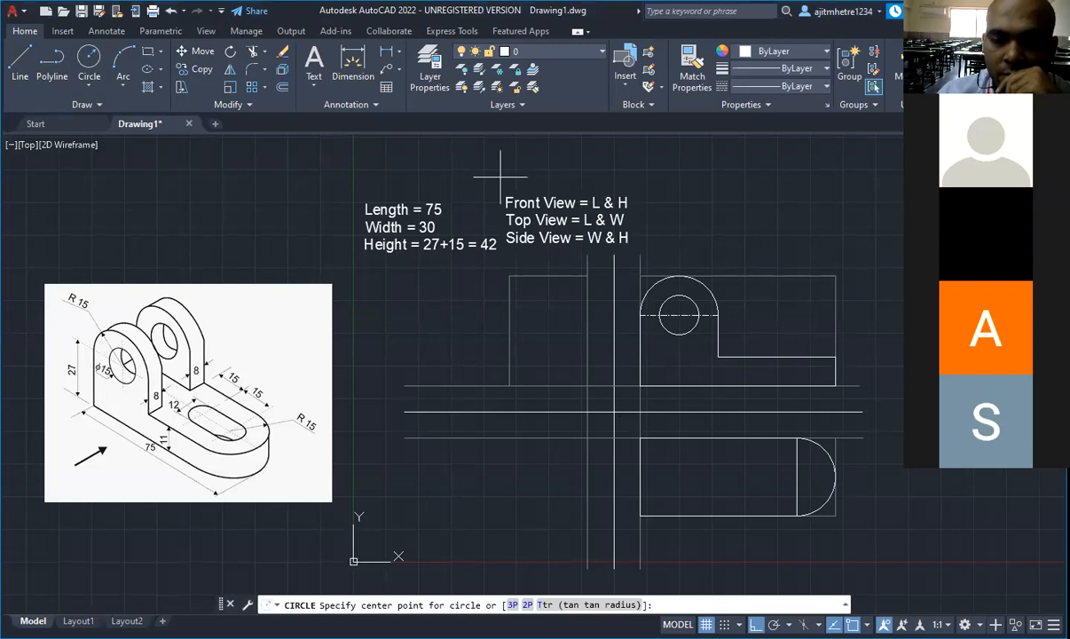
left_click(796, 477)
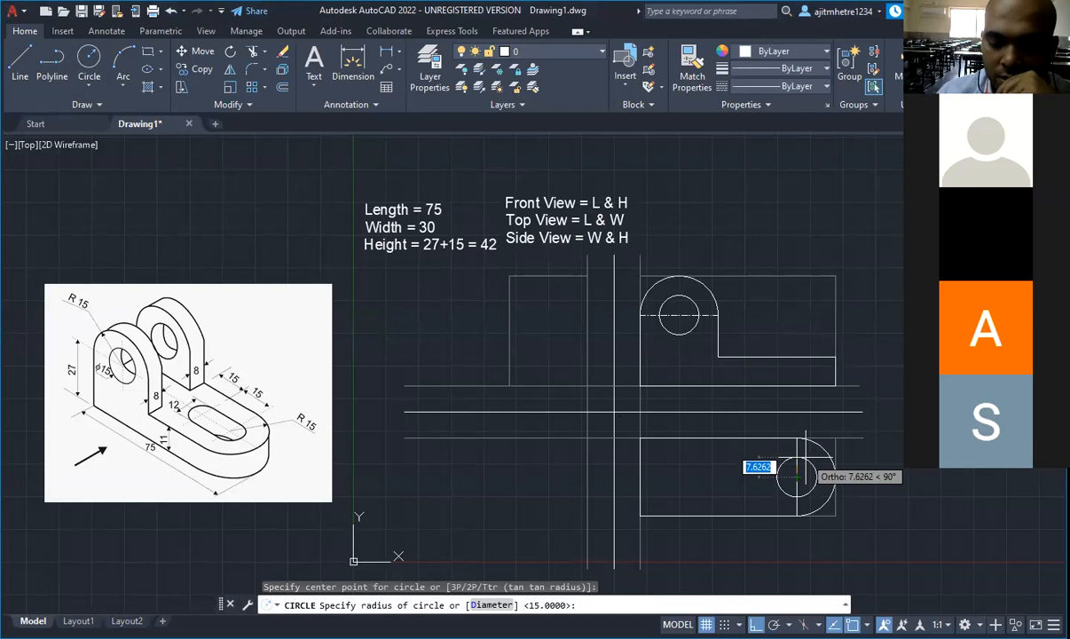
type("6")
key("Return")
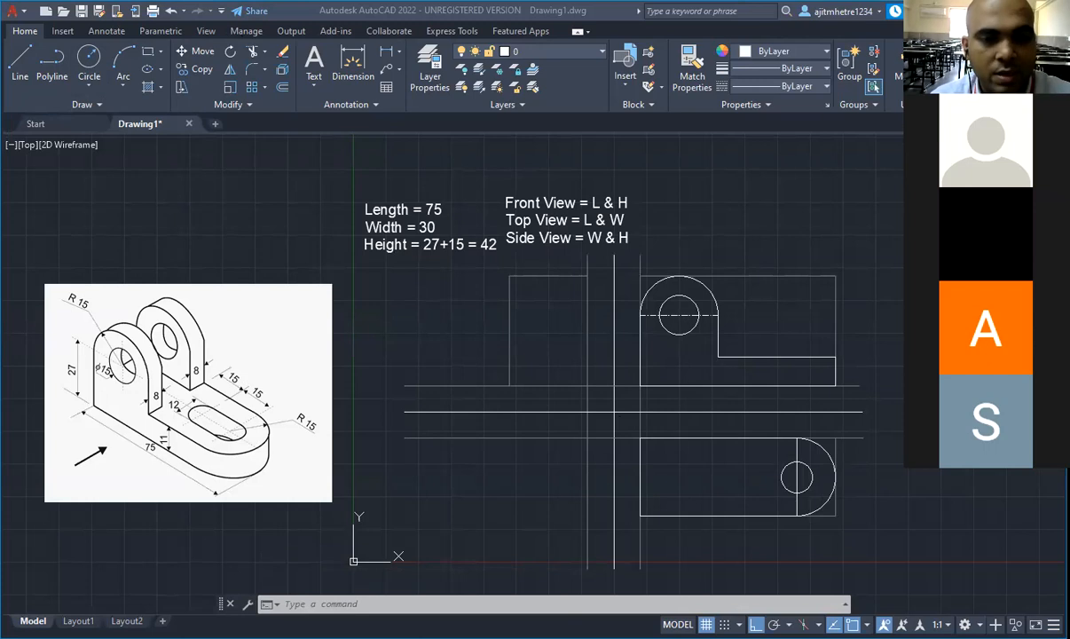
left_click(718, 505)
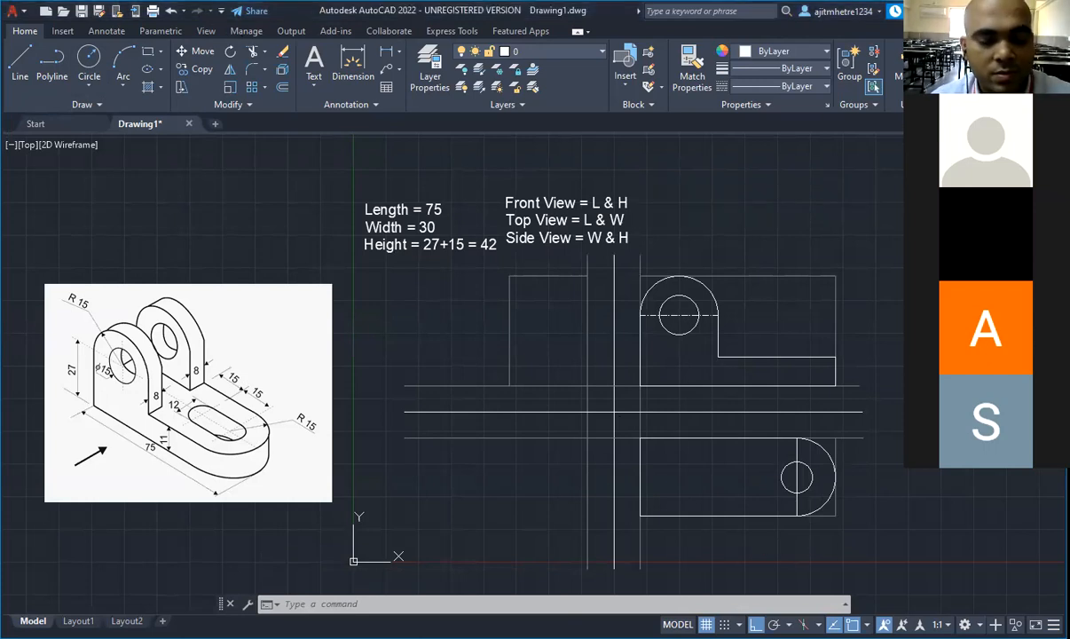
Step: Trim away the left half of the 6 mm radius circle, using all objects as cutting edges
key("ctrl+a")
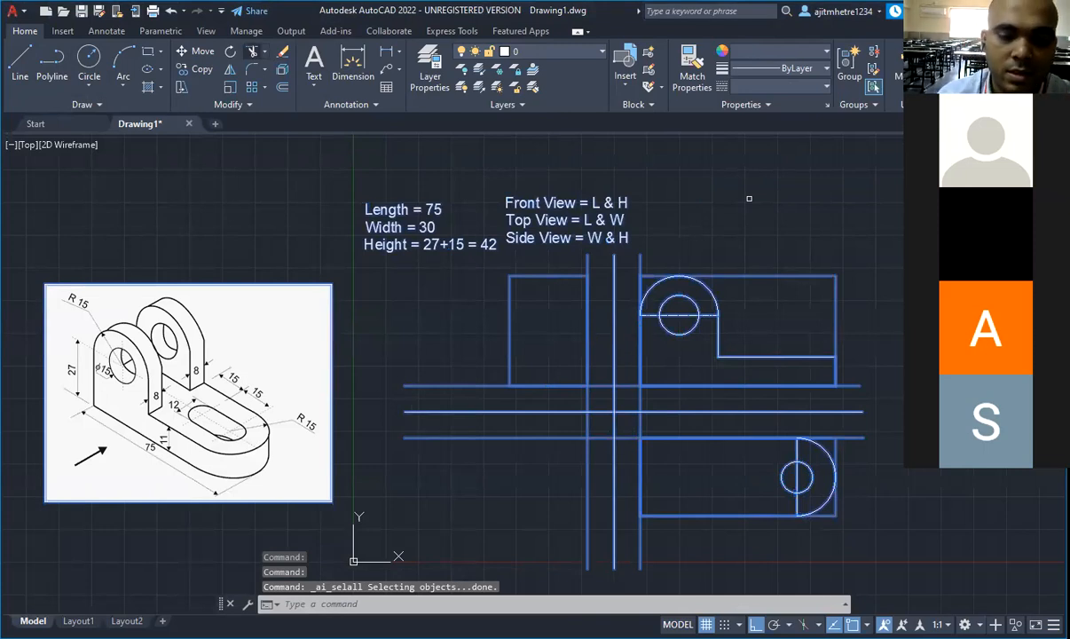
type("tr")
key("Return")
left_click(783, 479)
left_click(834, 511)
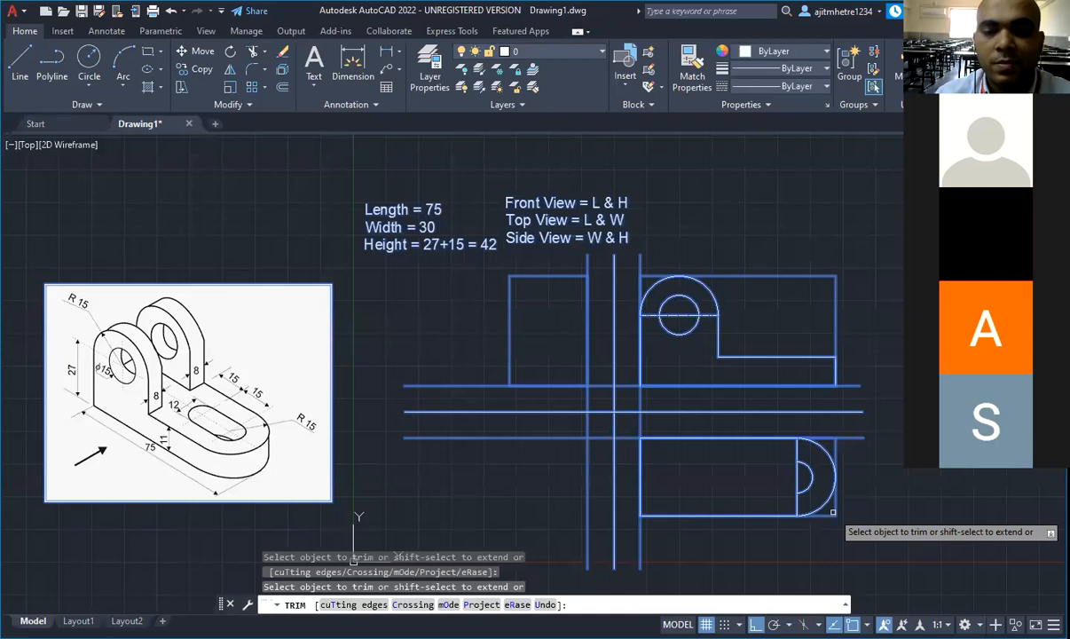
key("Escape")
key("Escape")
key("Escape")
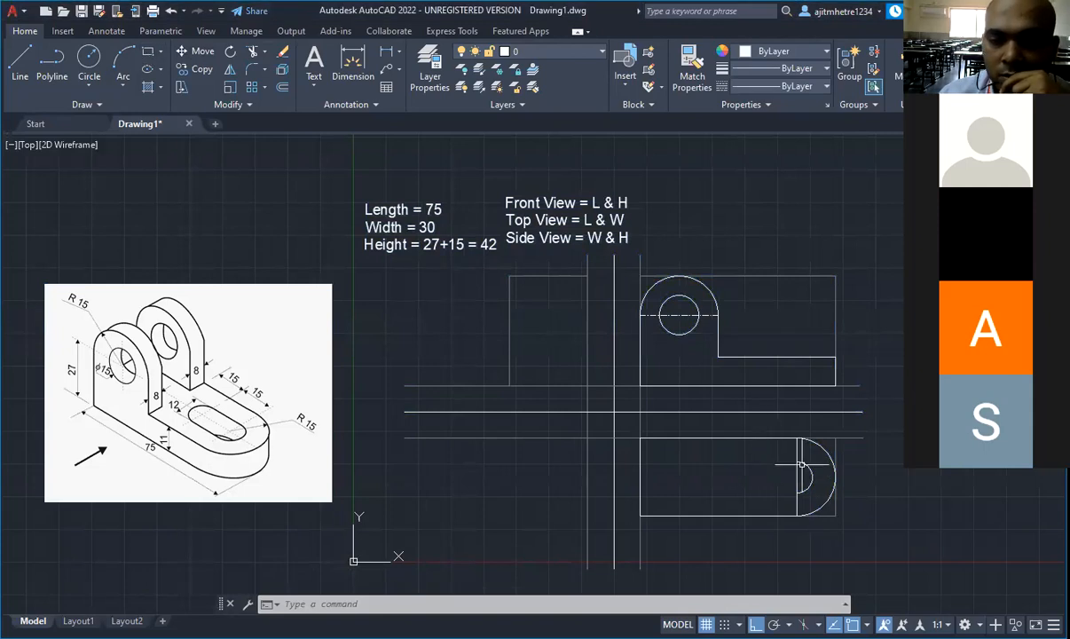
Step: Try a 15 by 12 mm rectangle starting at the upper end of the small slot arc, and undo it
left_click(146, 50)
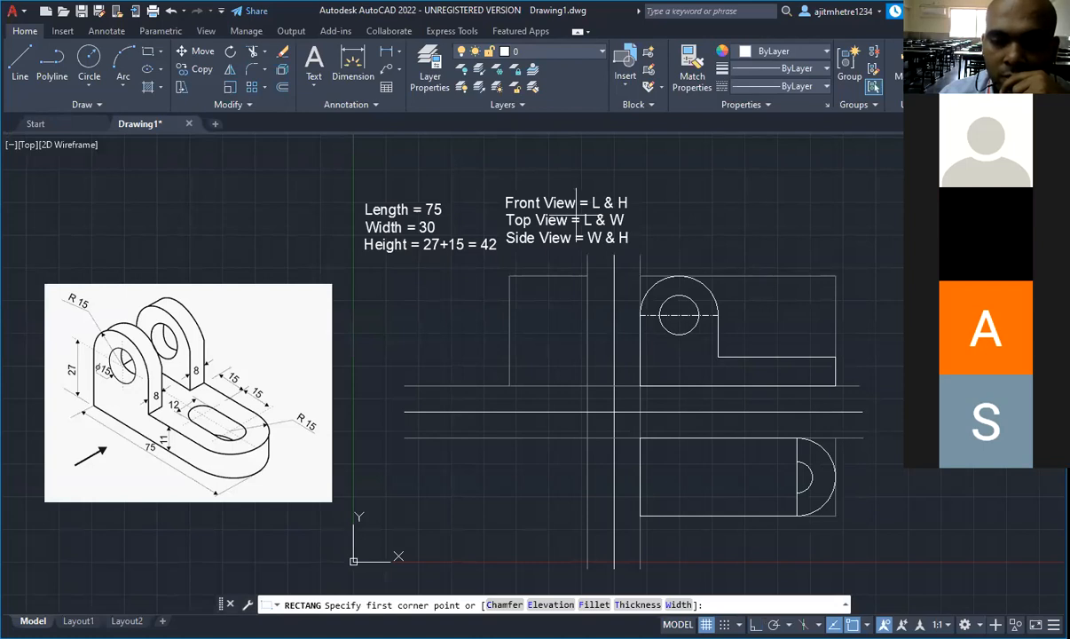
left_click(797, 463)
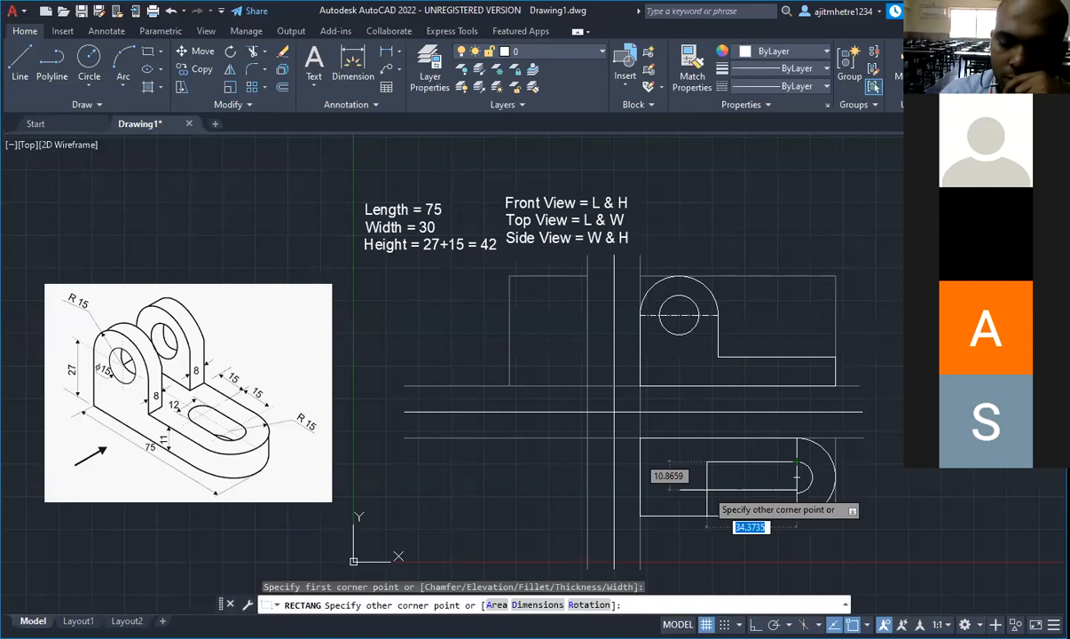
type("15")
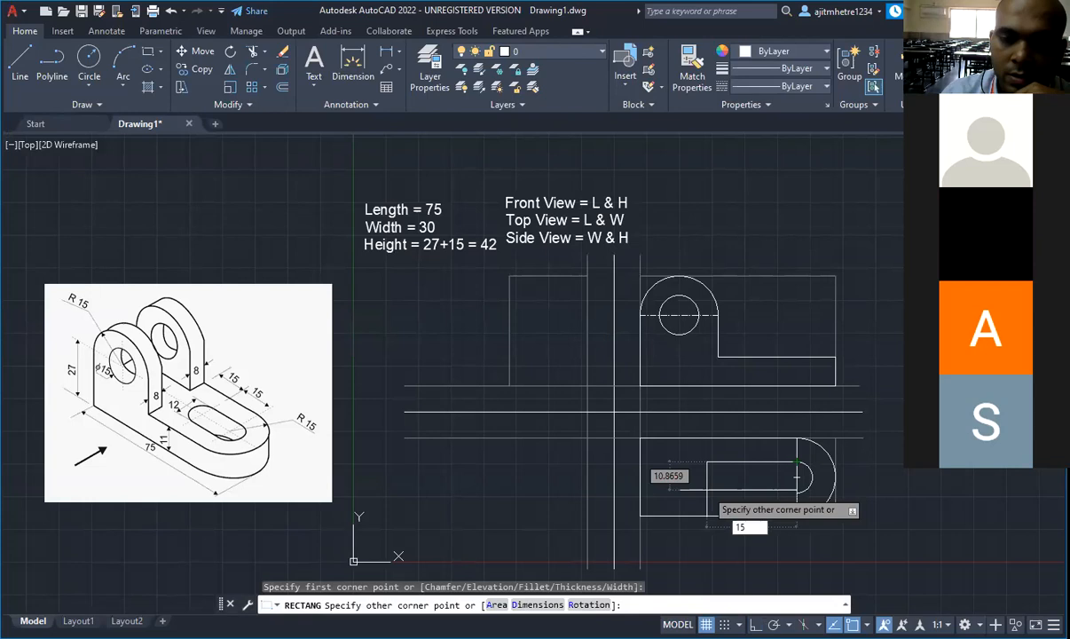
key("Tab")
type("12")
key("Return")
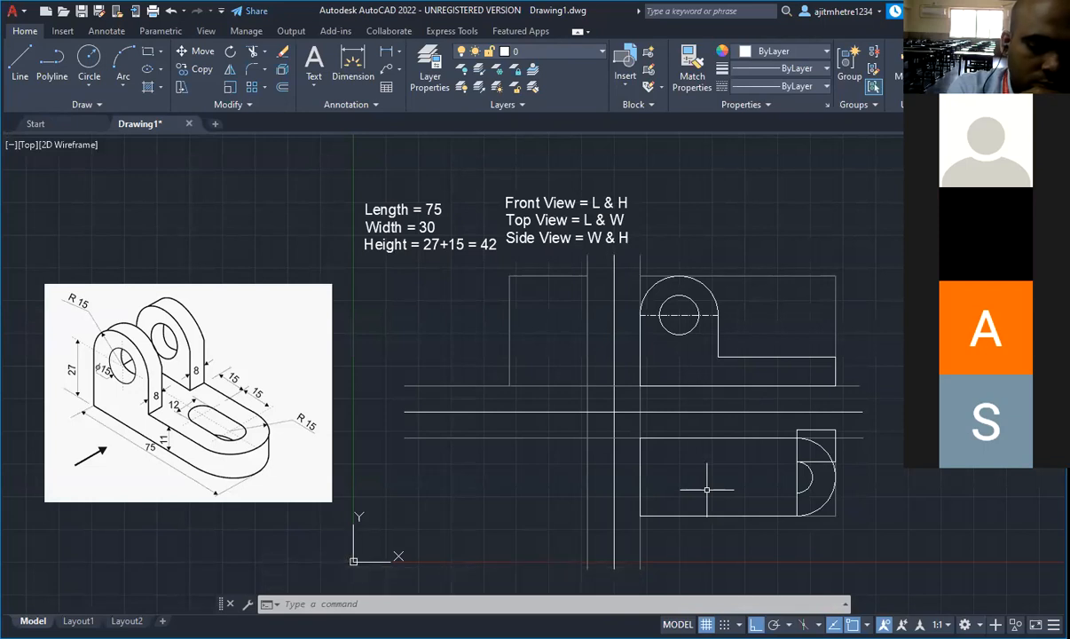
key("ctrl+z")
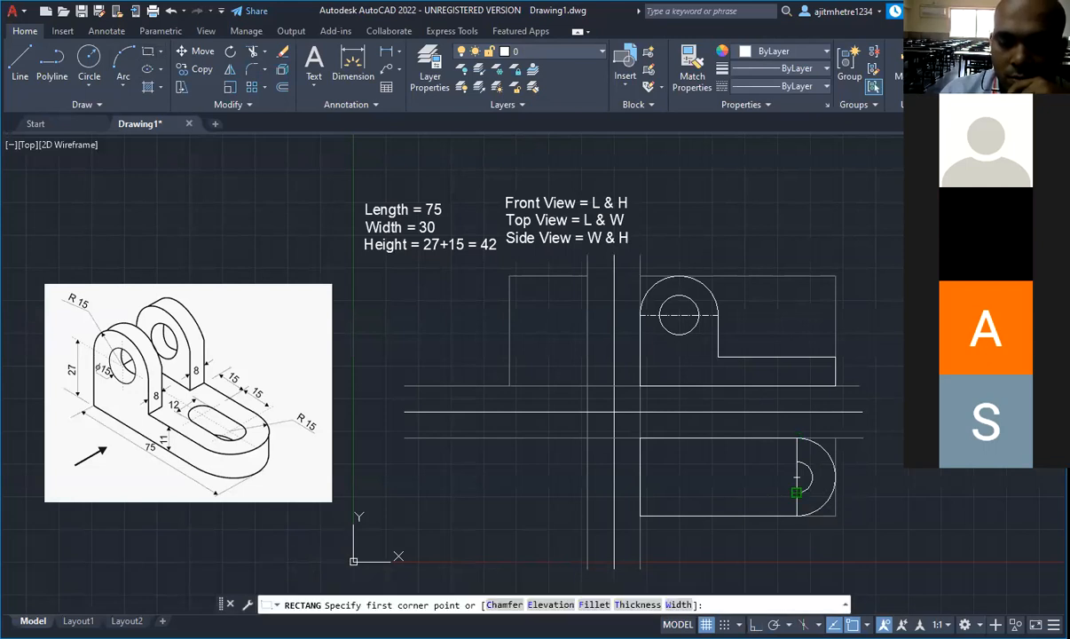
left_click(797, 492)
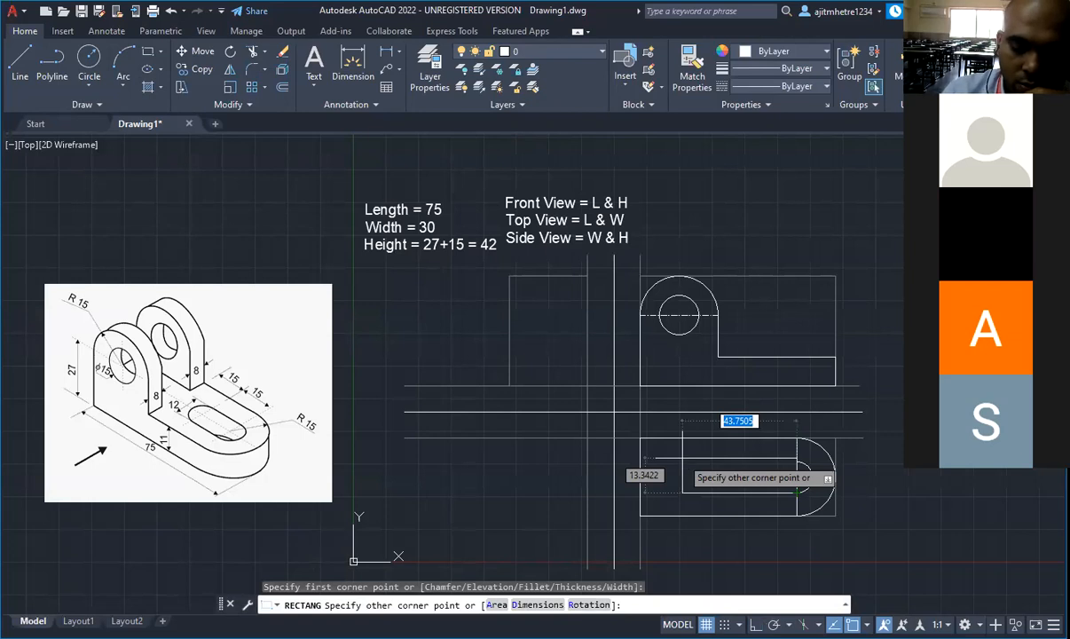
type("@15,12")
key("Return")
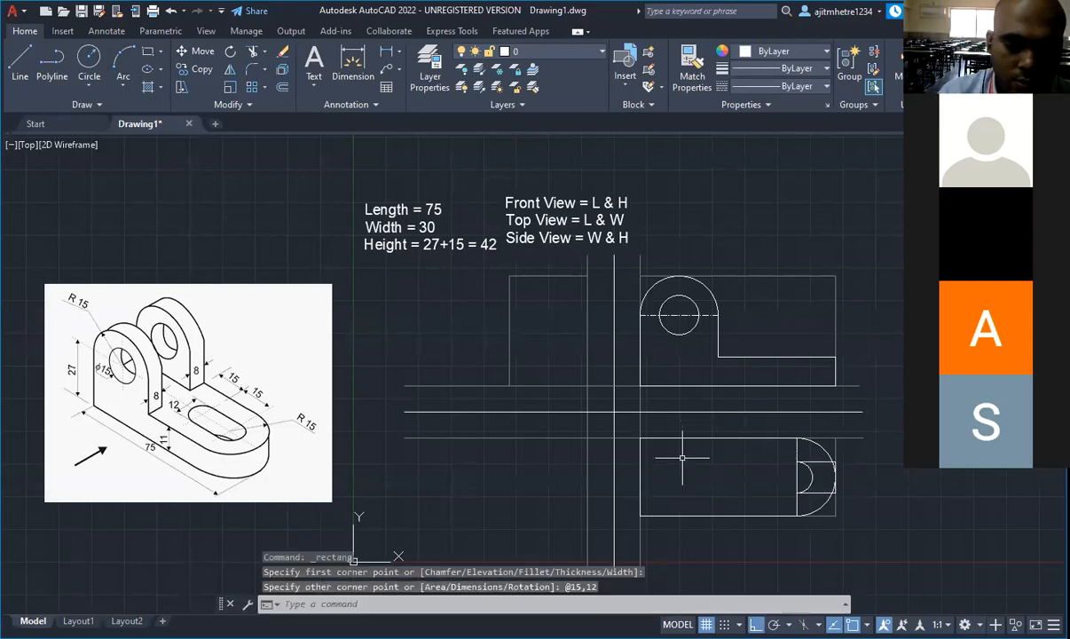
key("ctrl+z")
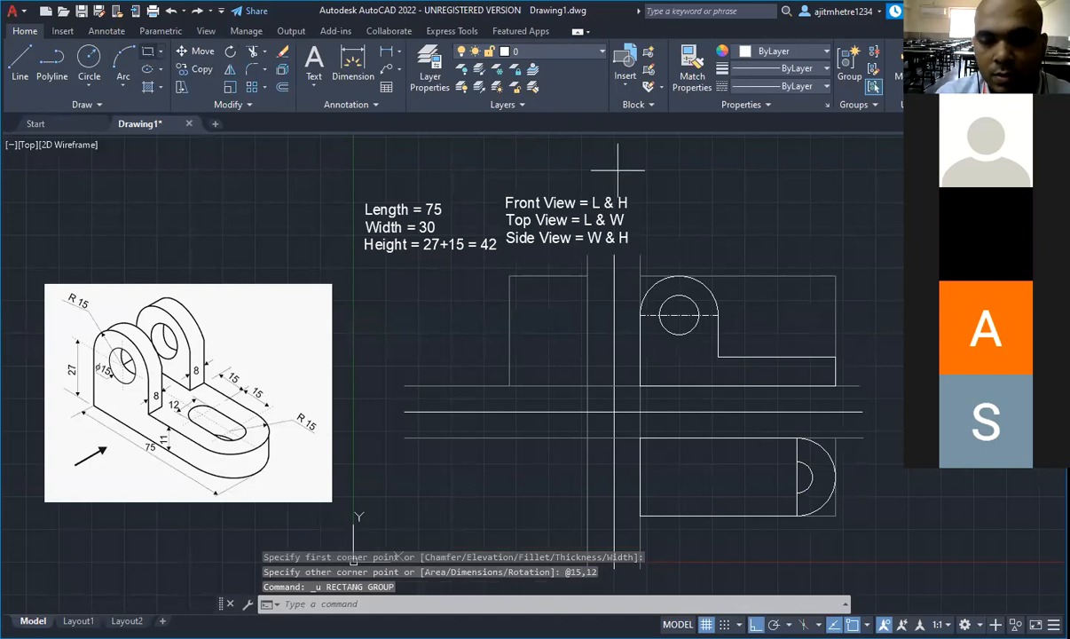
Step: Draw a rectangle from the lower end of the small slot arc to the relative corner -15,12
left_click(797, 492)
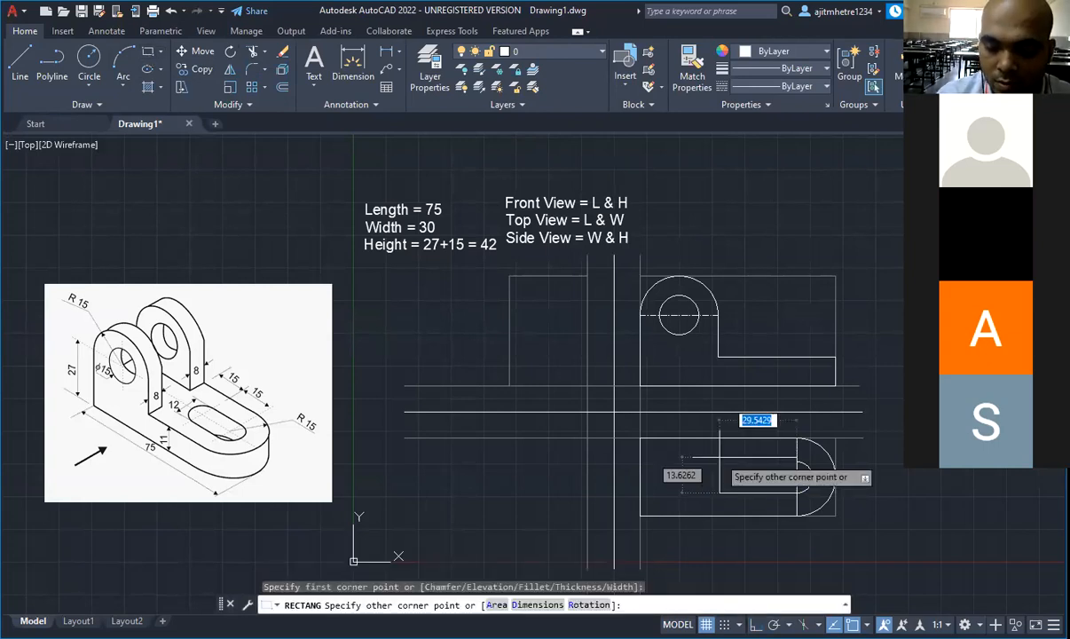
type("-15")
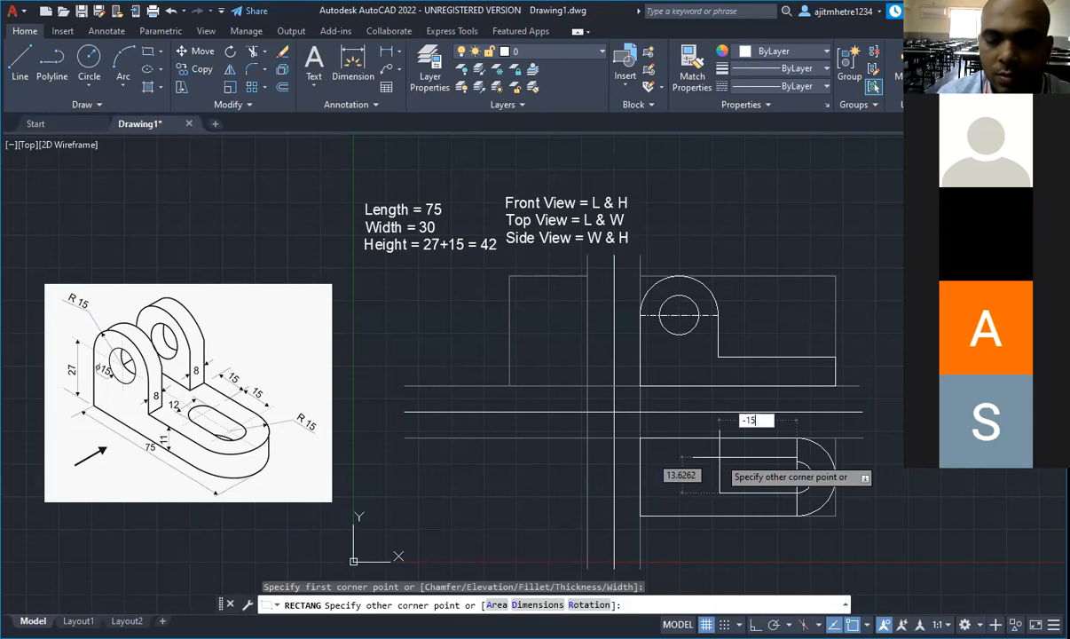
type(",12")
key("Return")
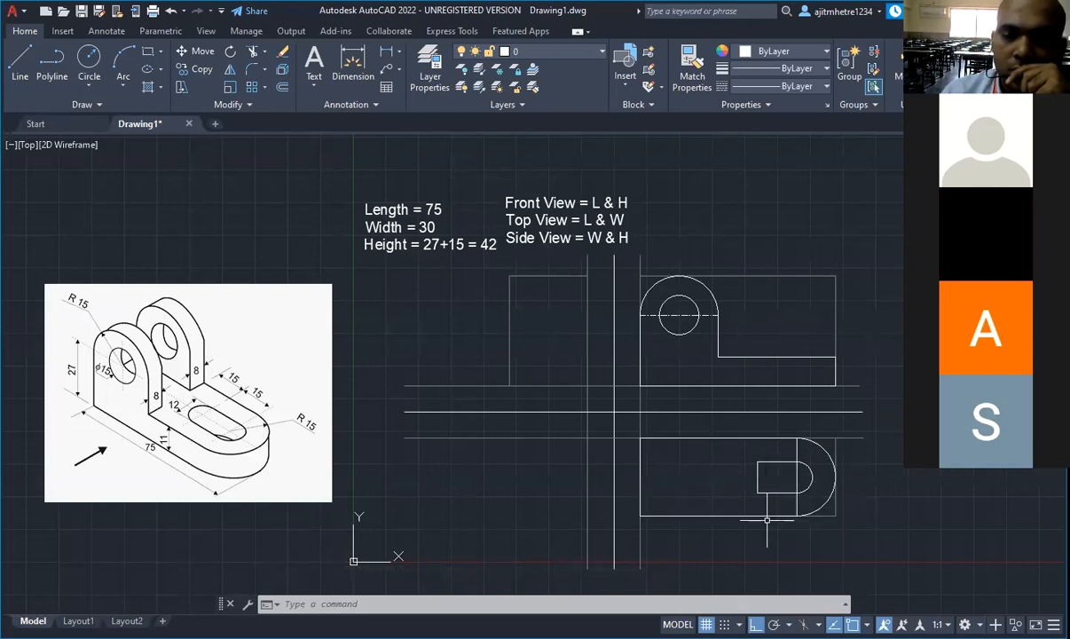
Step: Draw a 6 mm radius circle centred on the midpoint of the slot rectangle's left edge
left_click(90, 87)
left_click(96, 107)
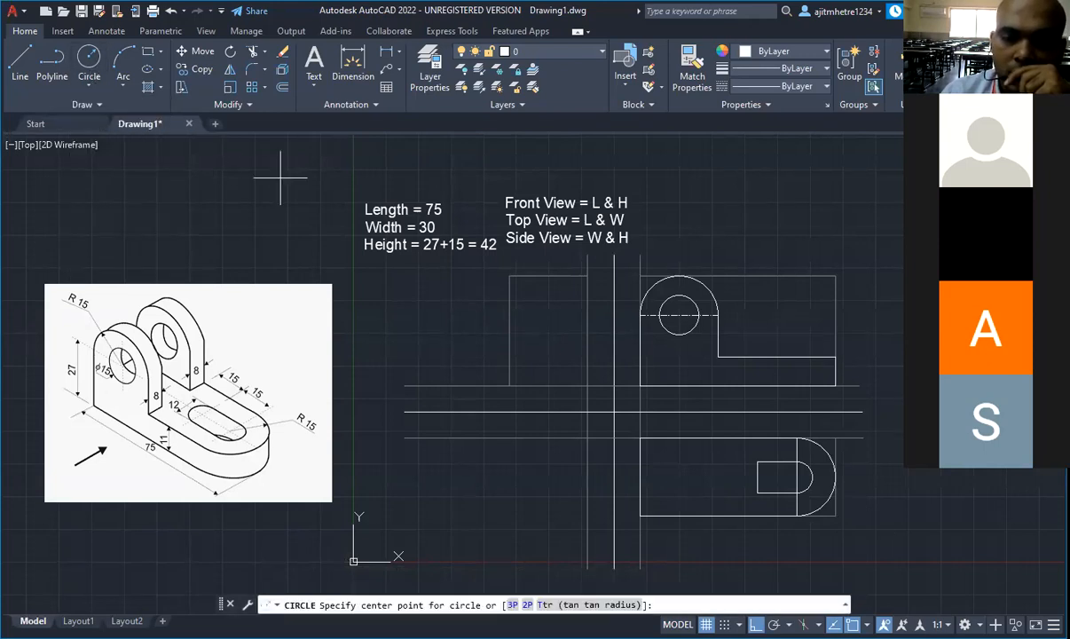
left_click(756, 477)
key("Return")
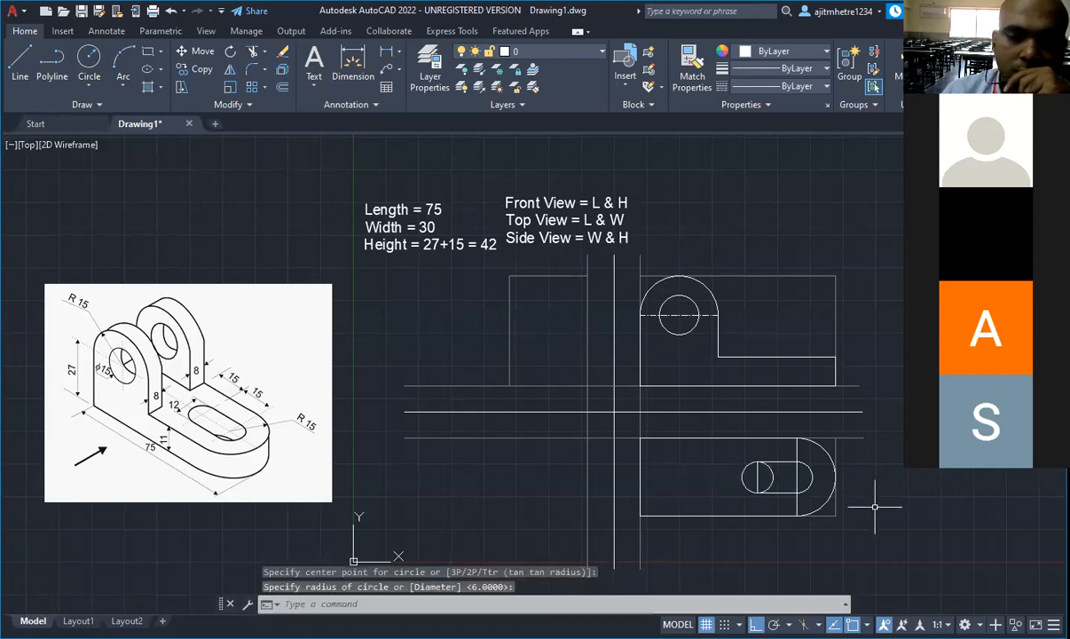
Step: Trim away the slot rectangle's left edge and the circle's inner half to leave a rounded slot end, using all objects as cutting edges
key("ctrl+a")
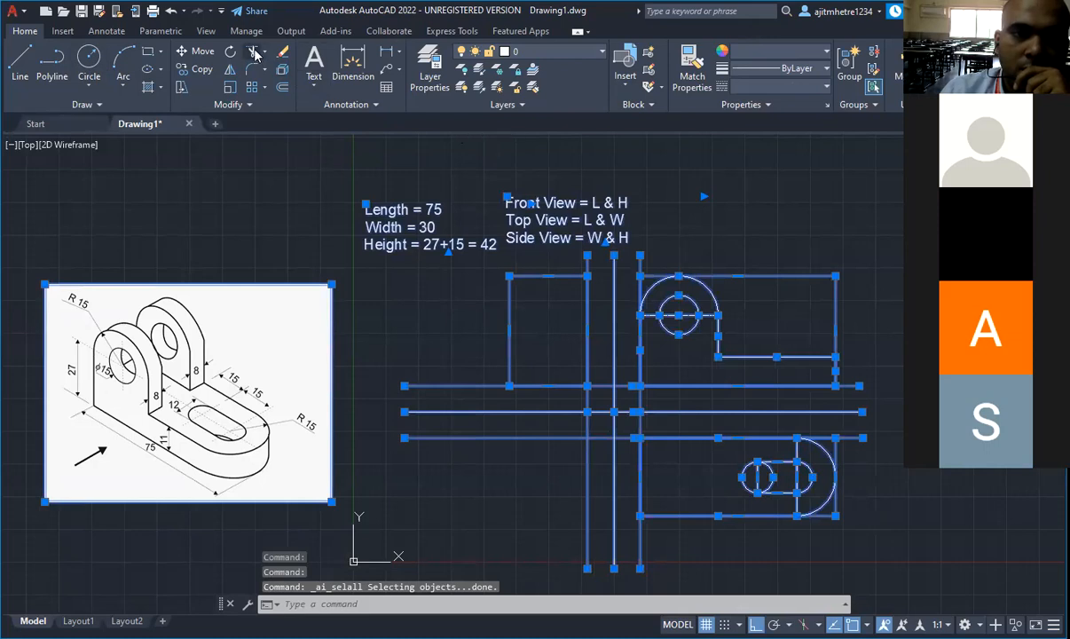
key("Escape")
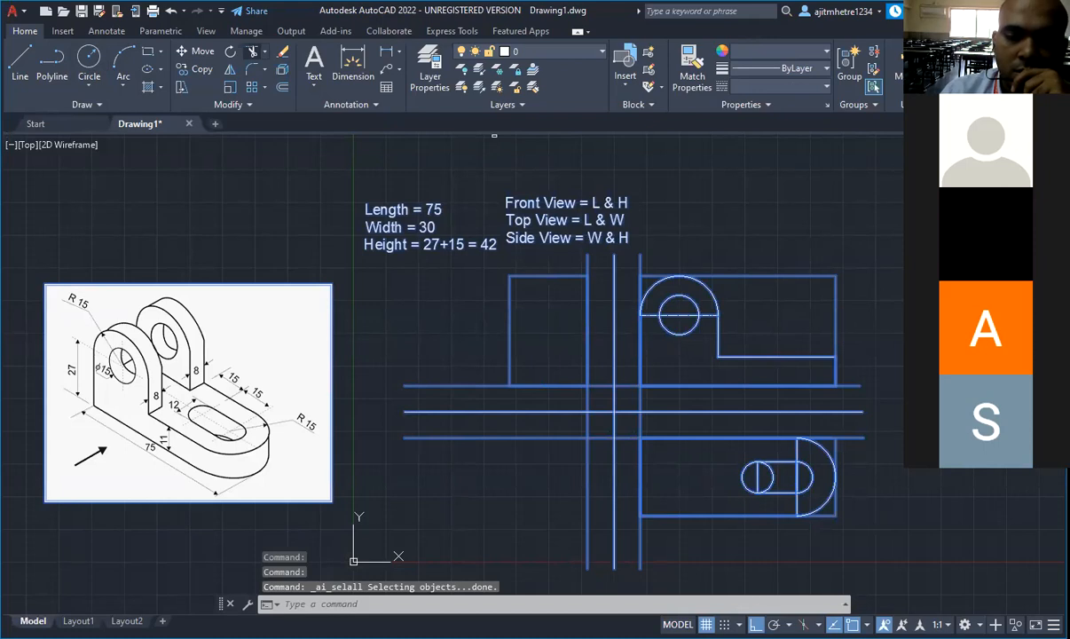
left_click(253, 51)
left_click(756, 478)
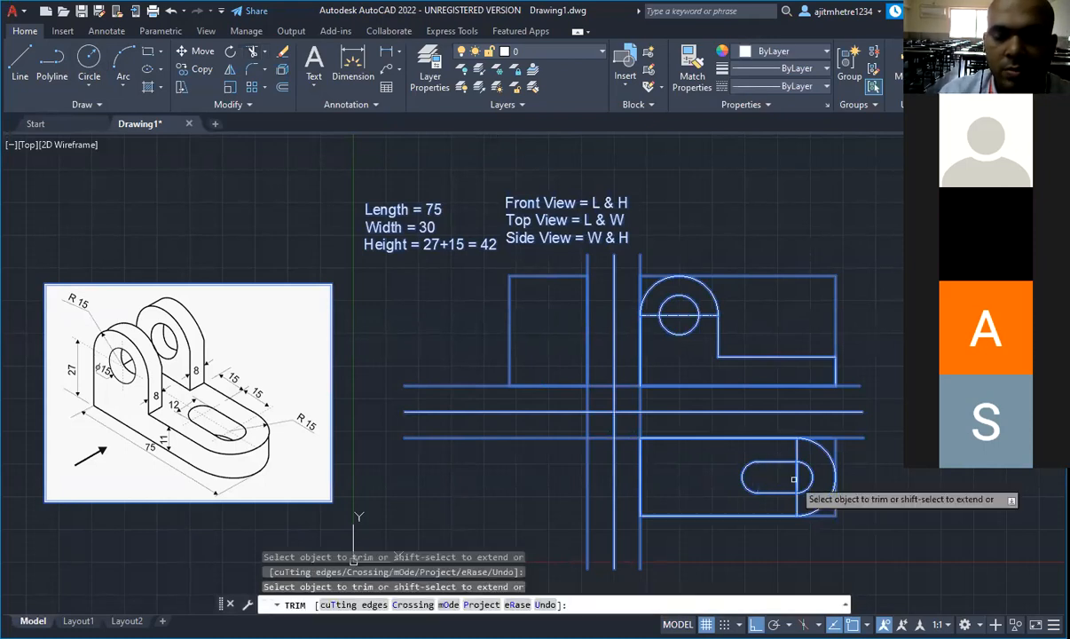
key("Escape")
key("Escape")
key("Escape")
key("Escape")
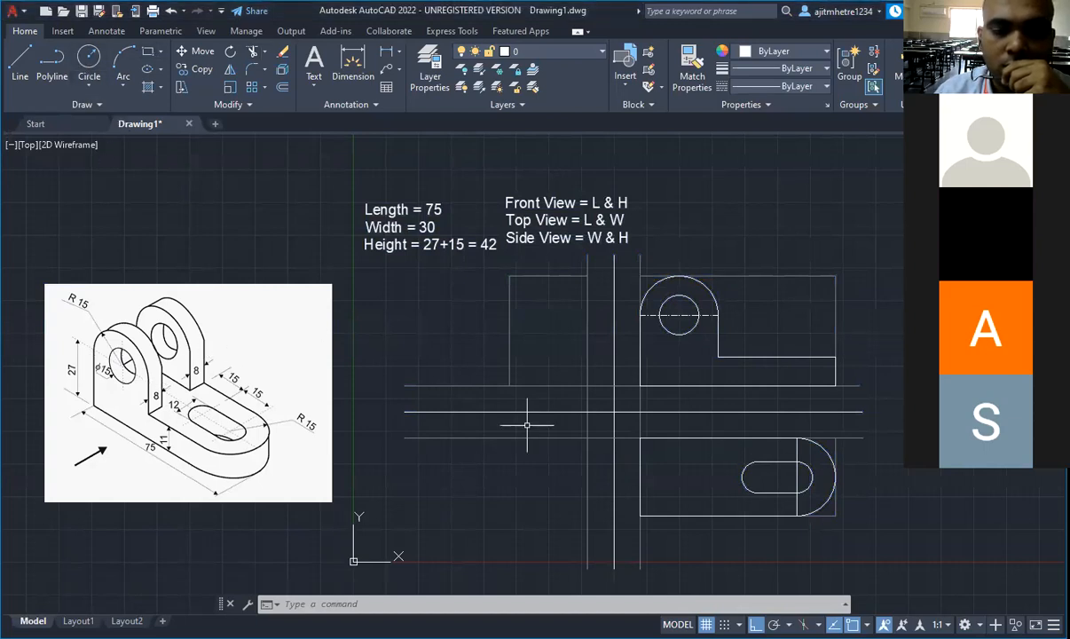
Step: Draw a 30 by 8 mm rectangle for the front lug, starting from the lower-left corner of the top view
left_click(147, 50)
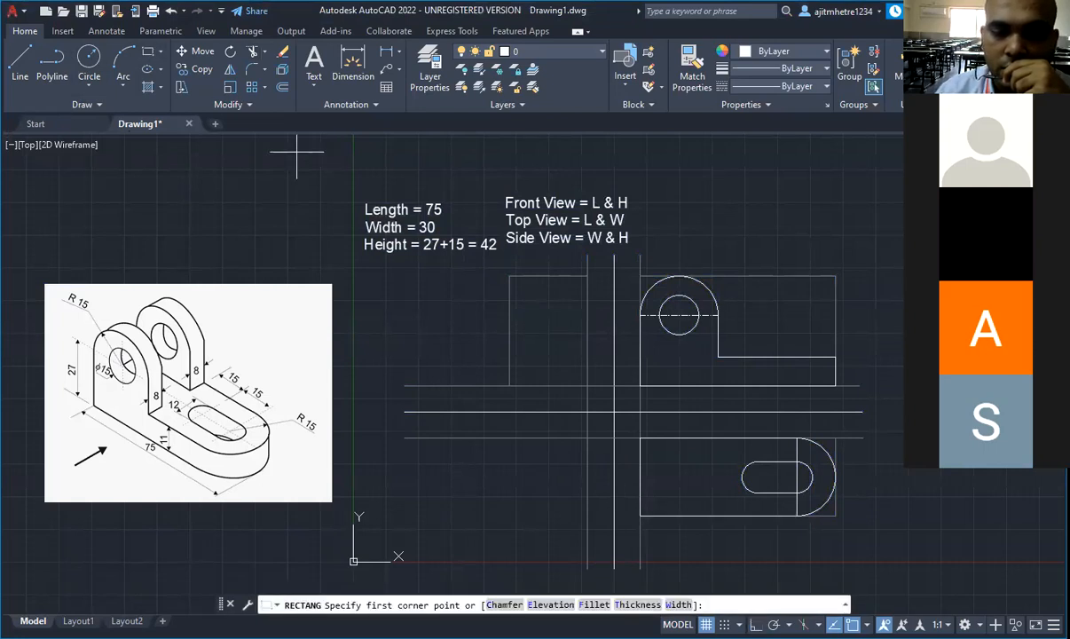
left_click(640, 515)
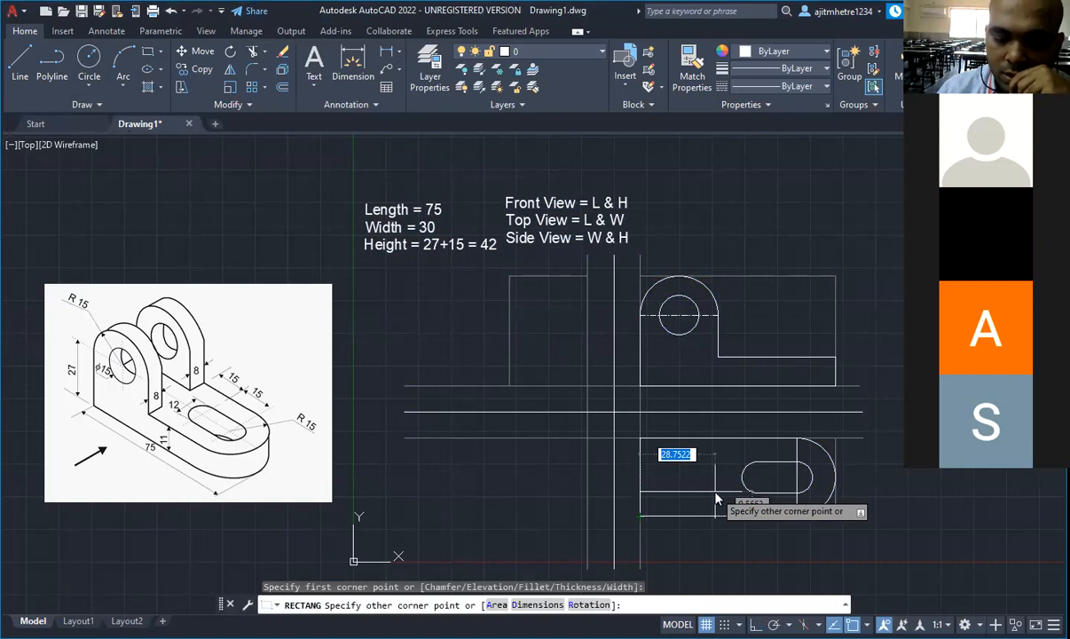
type("30")
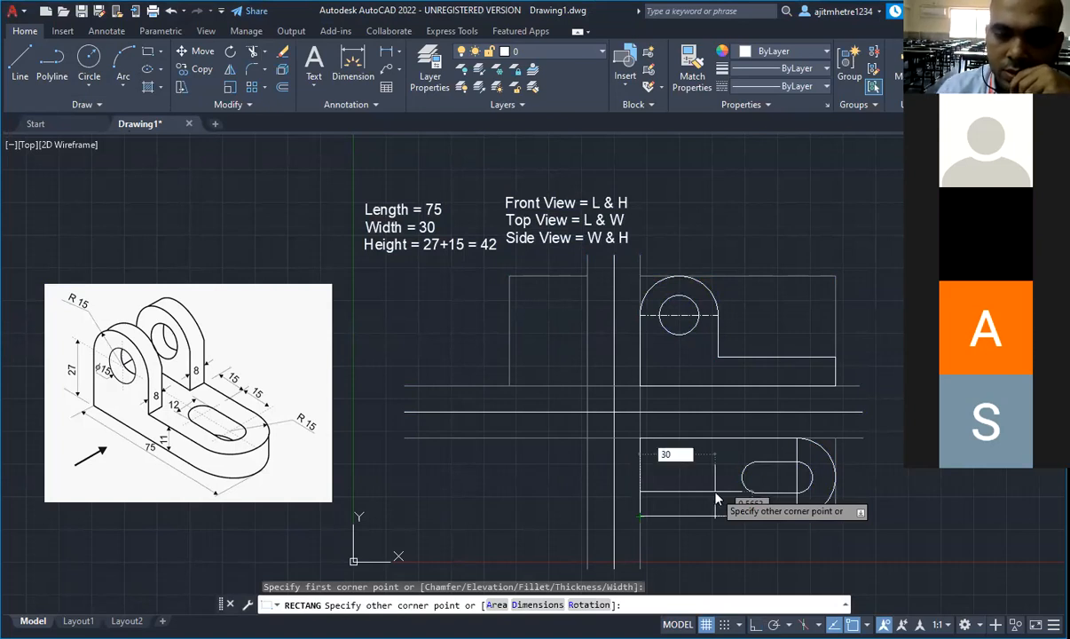
key("Tab")
type("8")
key("Return")
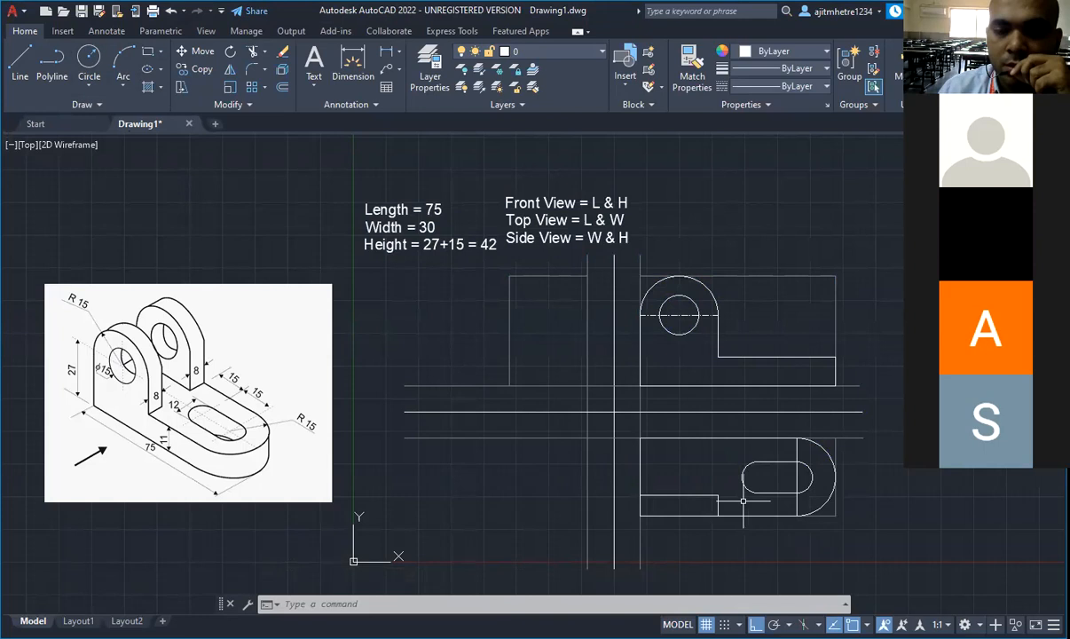
Step: Mirror the front lug rectangle about the top view's horizontal centreline, keeping the original
left_click(717, 504)
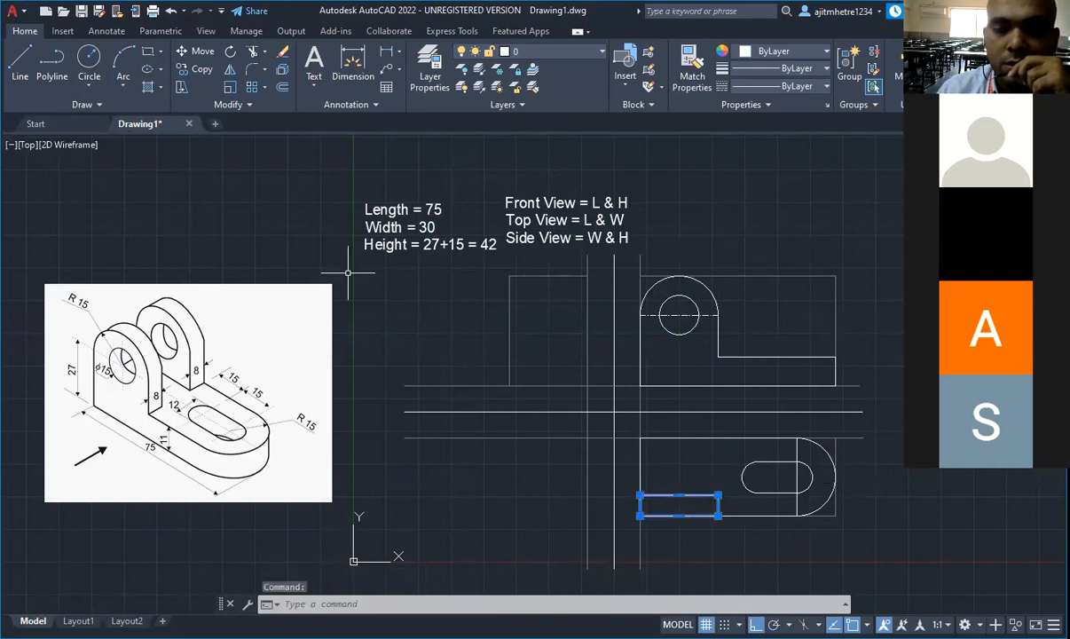
left_click(233, 76)
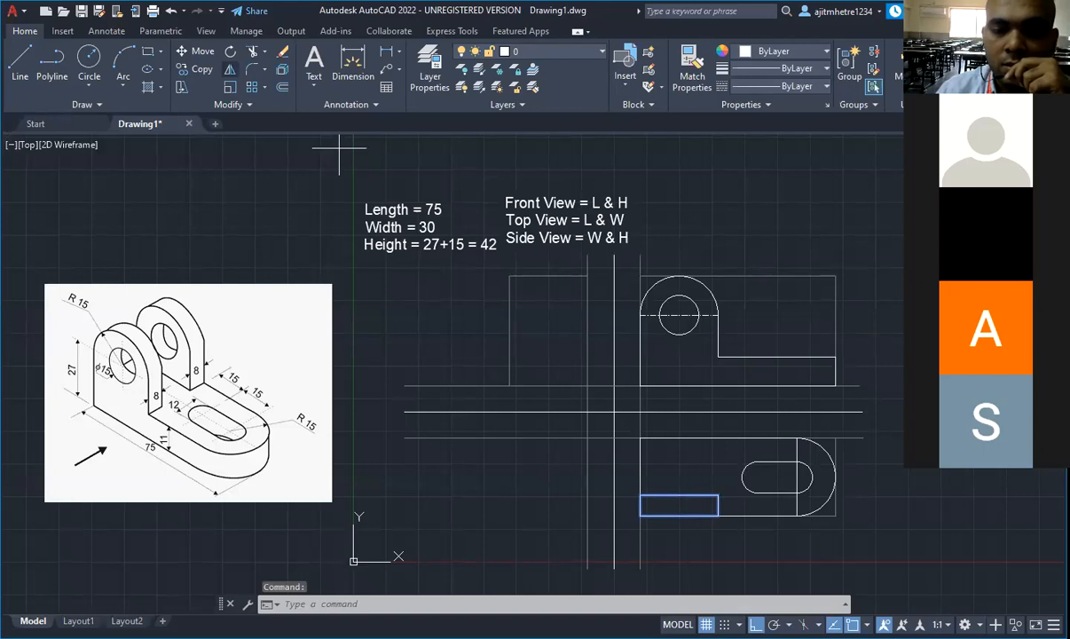
left_click(796, 478)
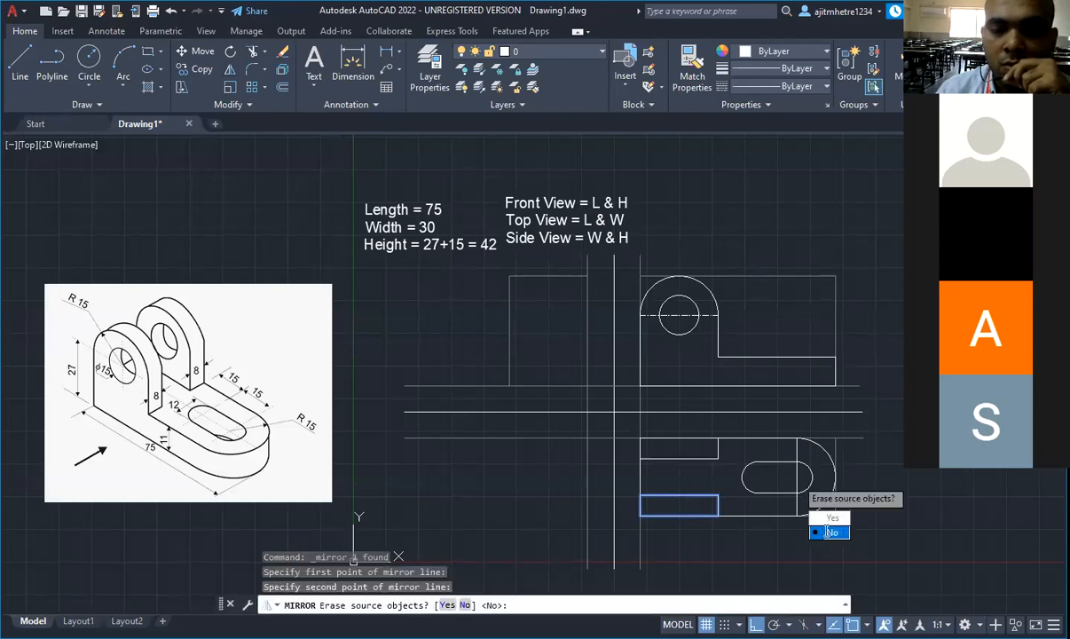
left_click(829, 532)
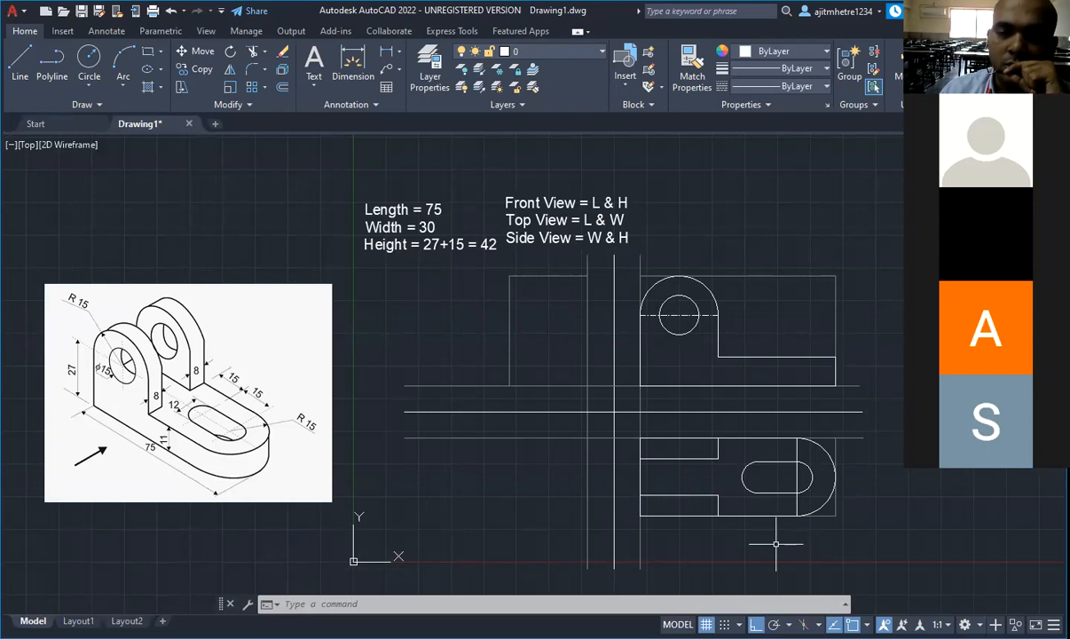
Step: Erase the vertical line joining the ends of the large end arc in the top view
left_click(796, 477)
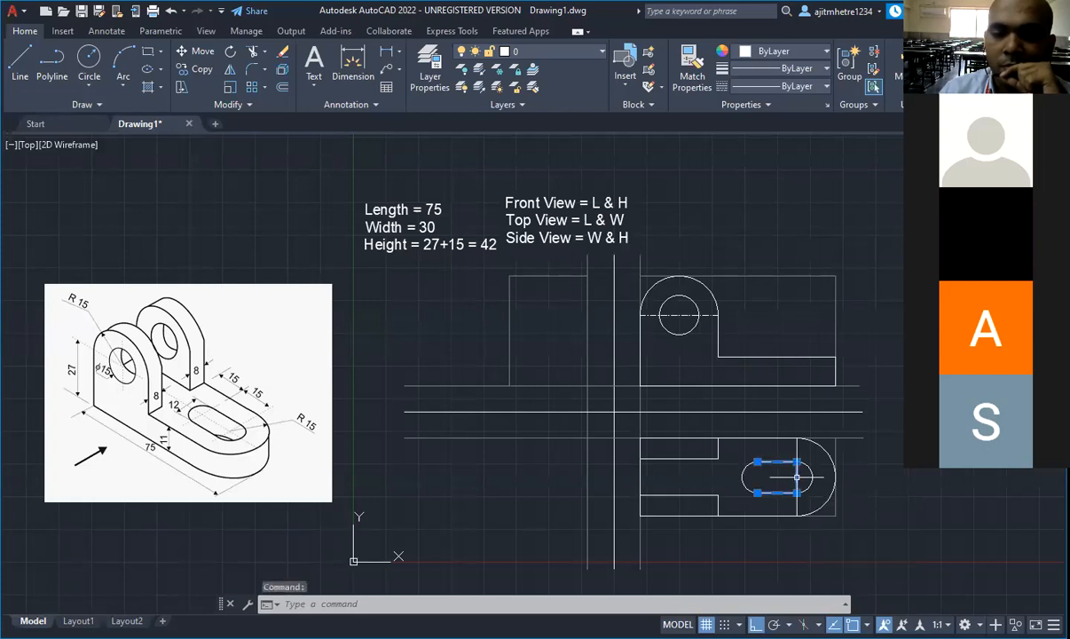
mouse_move(797, 480)
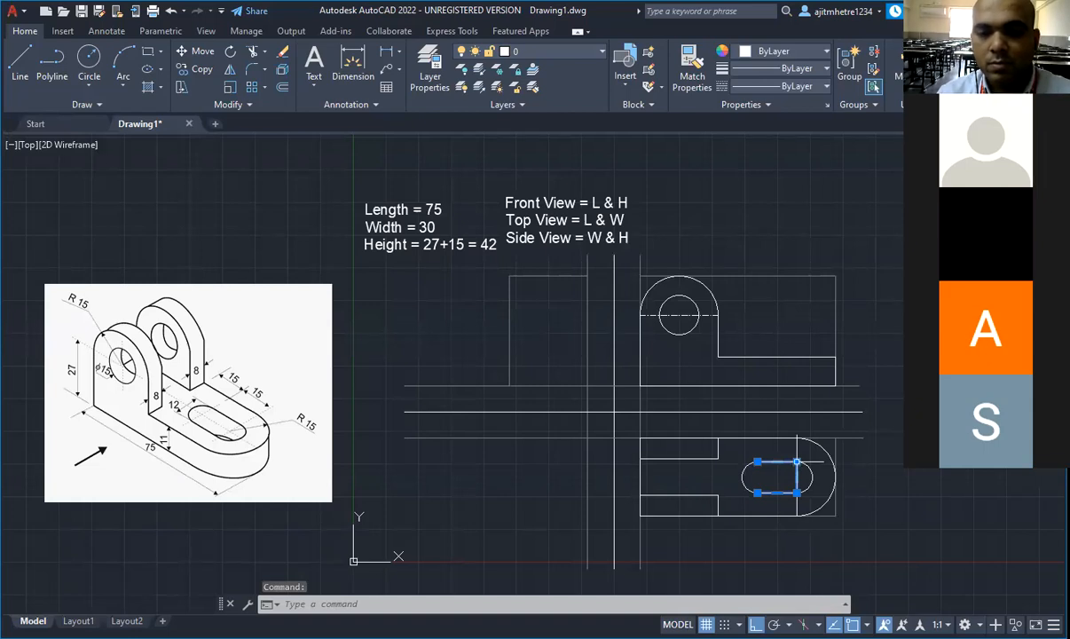
key("Escape")
key("Escape")
left_click(797, 449)
key("Delete")
left_click(801, 441)
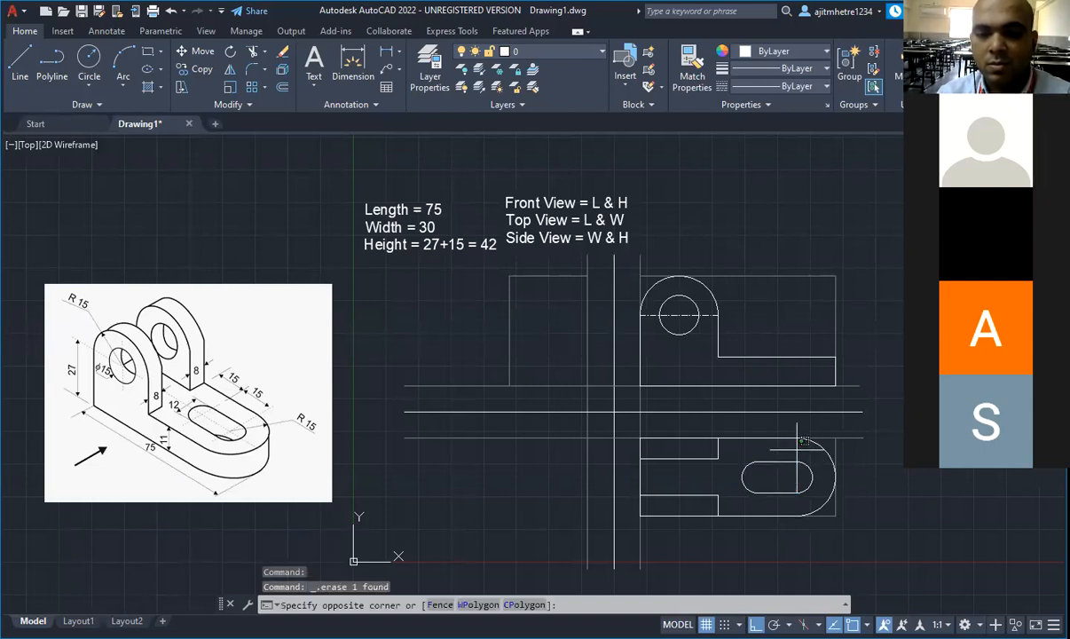
left_click(801, 443)
Step: Trim away the remaining vertical edge inside the top view's slot, using all objects as cutting edges
key("ctrl+a")
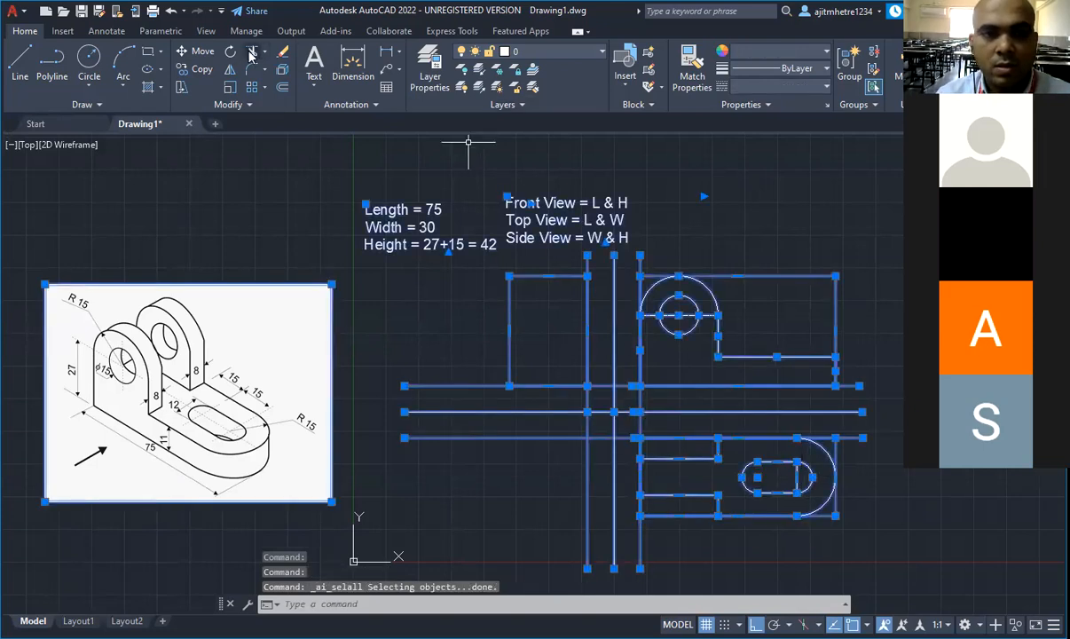
key("Escape")
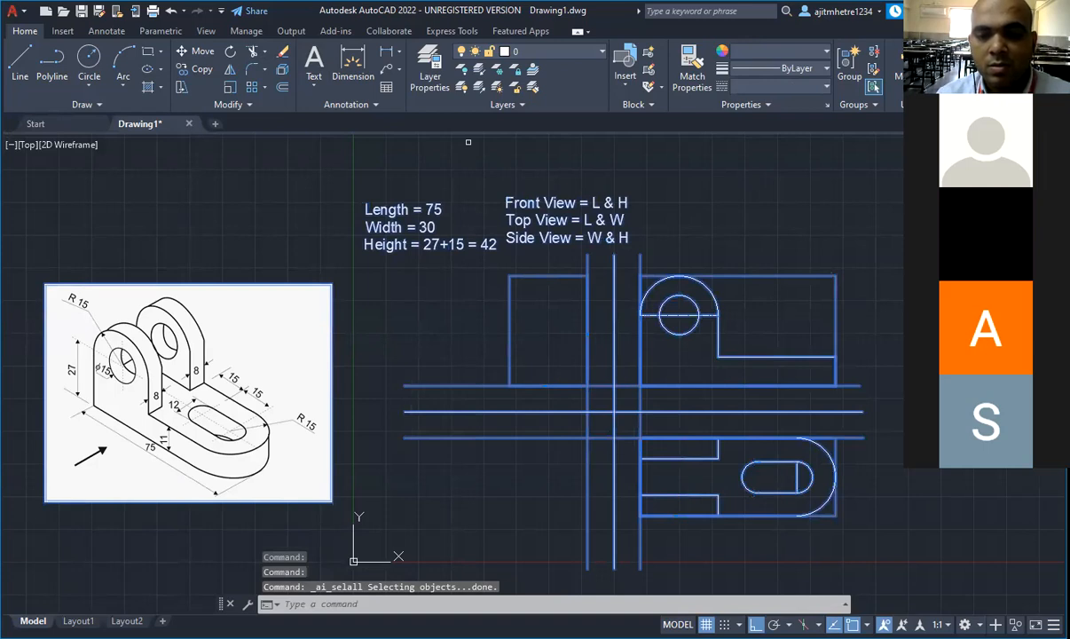
key("Escape")
key("Escape")
key("Escape")
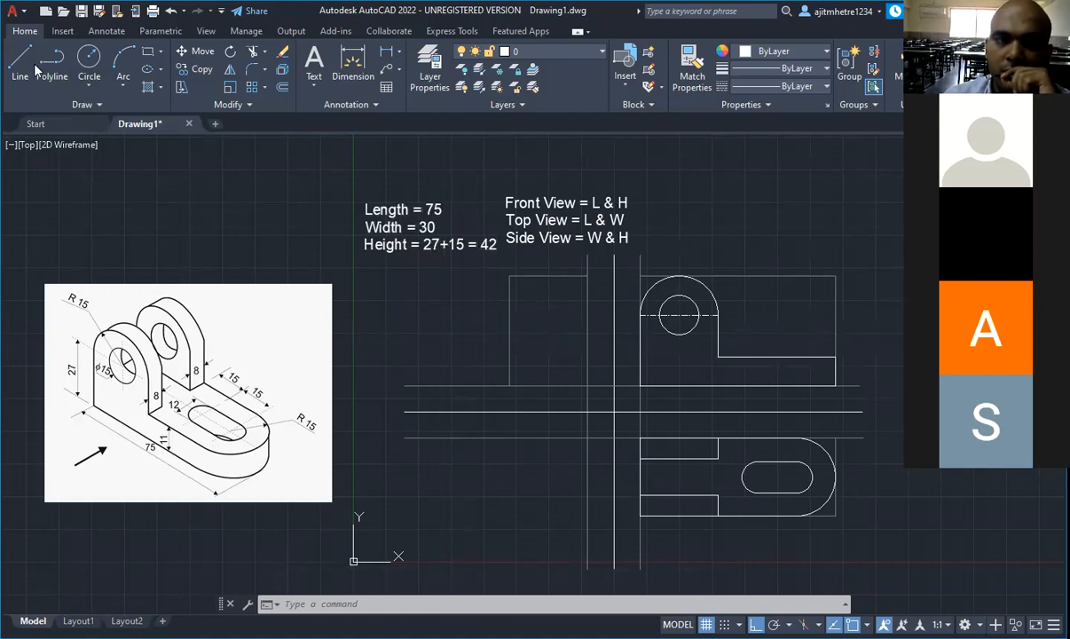
Step: Save the drawing as "ACAD Sheet 1.dwg" in the ACAD P folder inside EGD
left_click(25, 13)
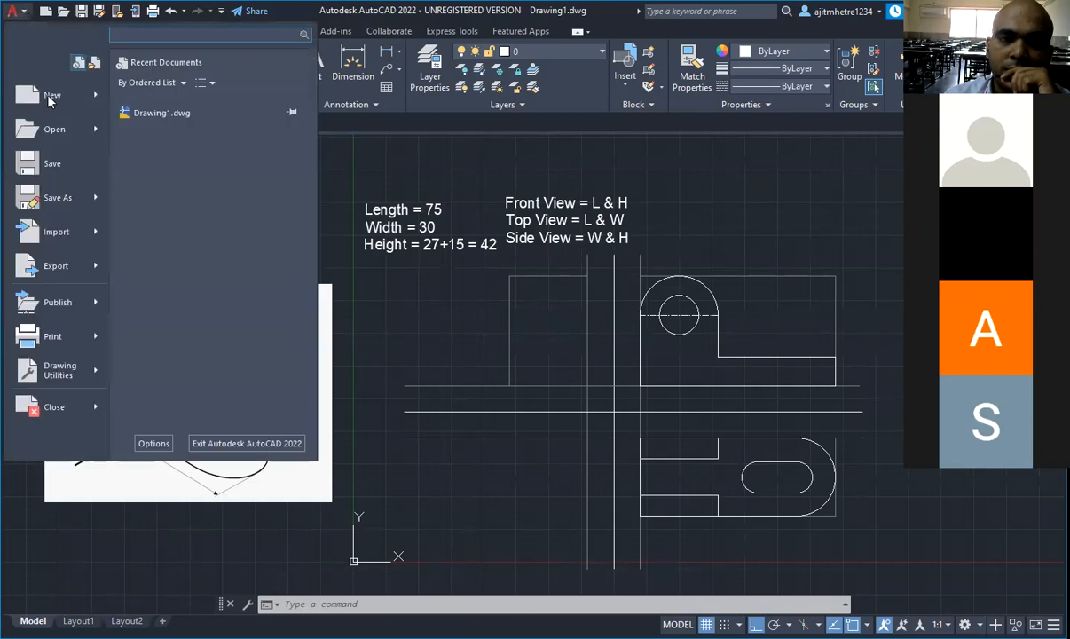
left_click(52, 198)
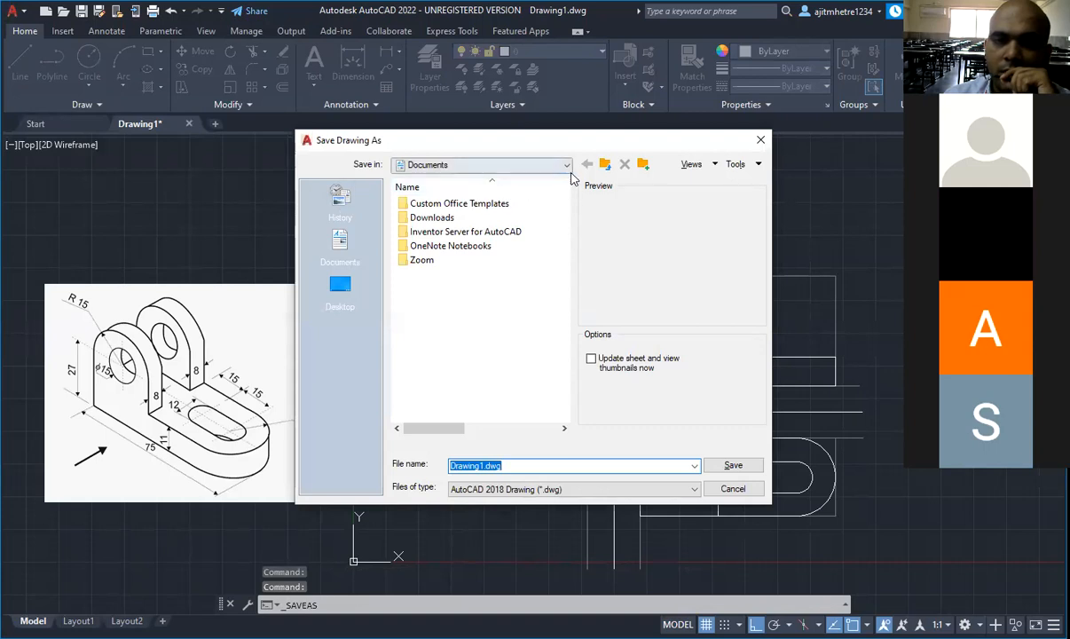
left_click(566, 165)
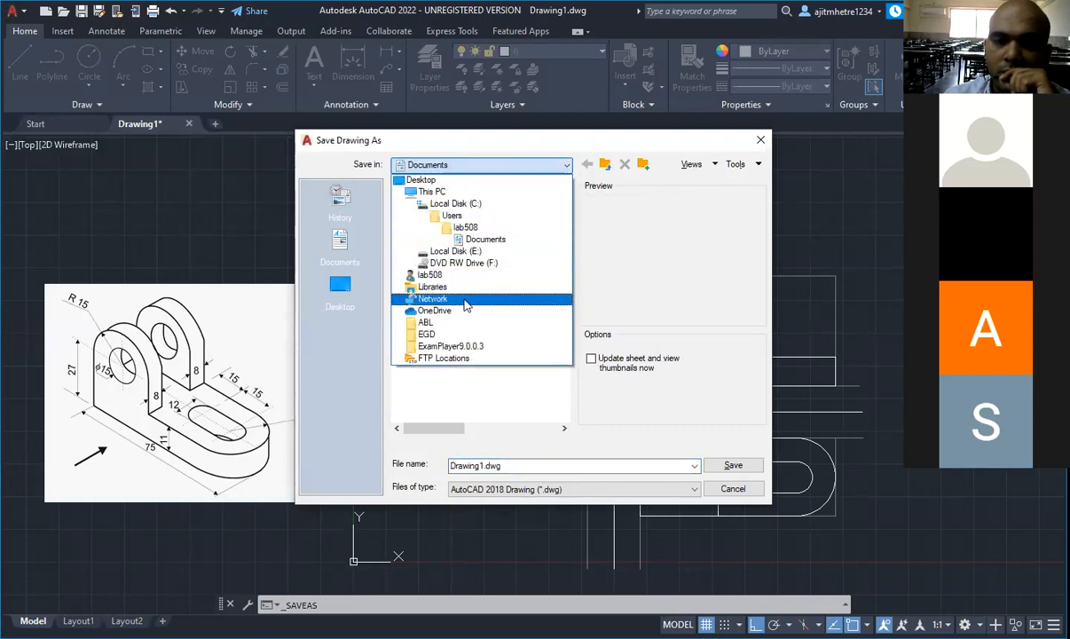
left_click(456, 333)
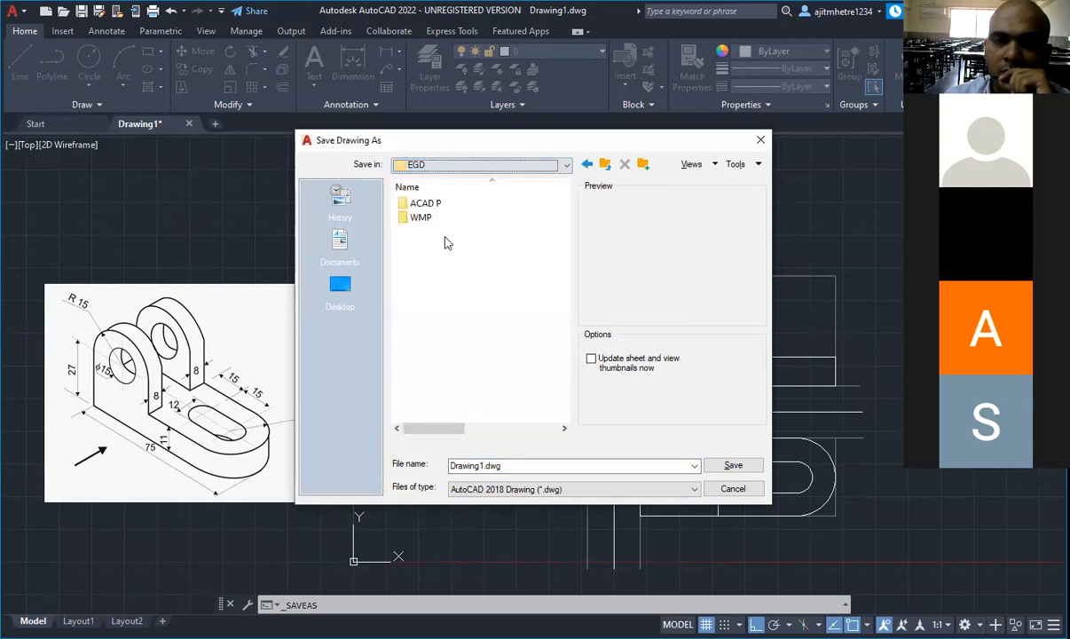
double_click(435, 205)
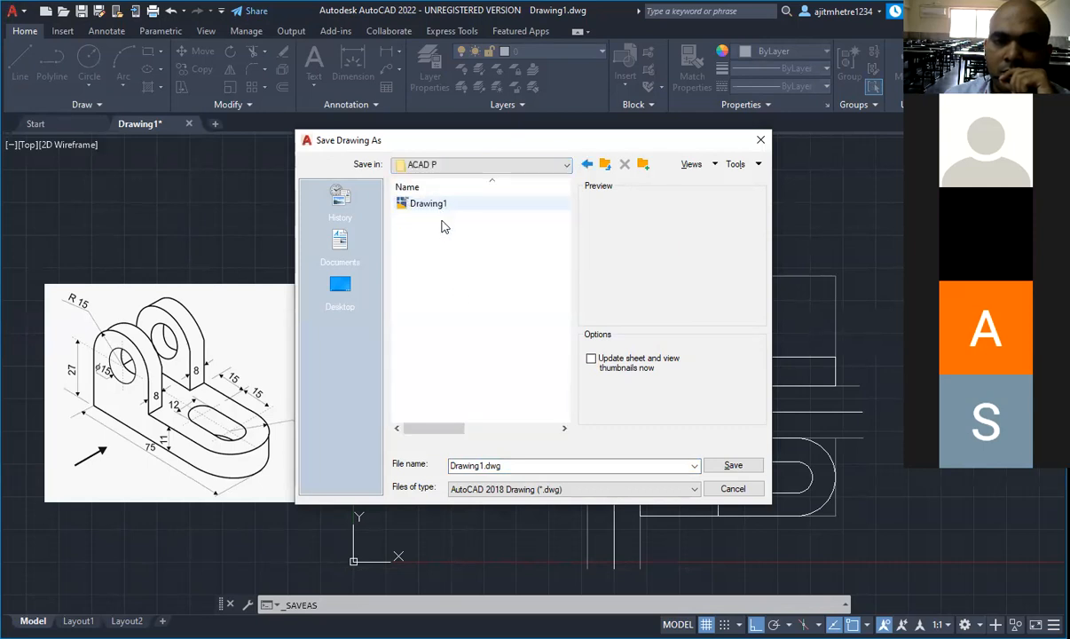
double_click(483, 466)
left_click(450, 467)
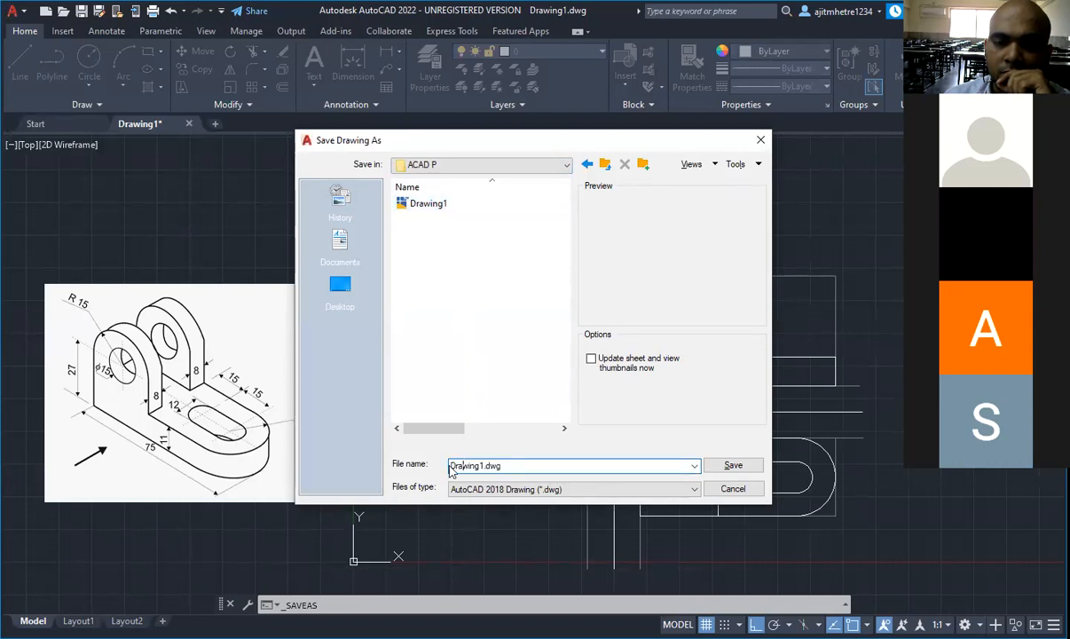
left_click_drag(451, 467, 484, 467)
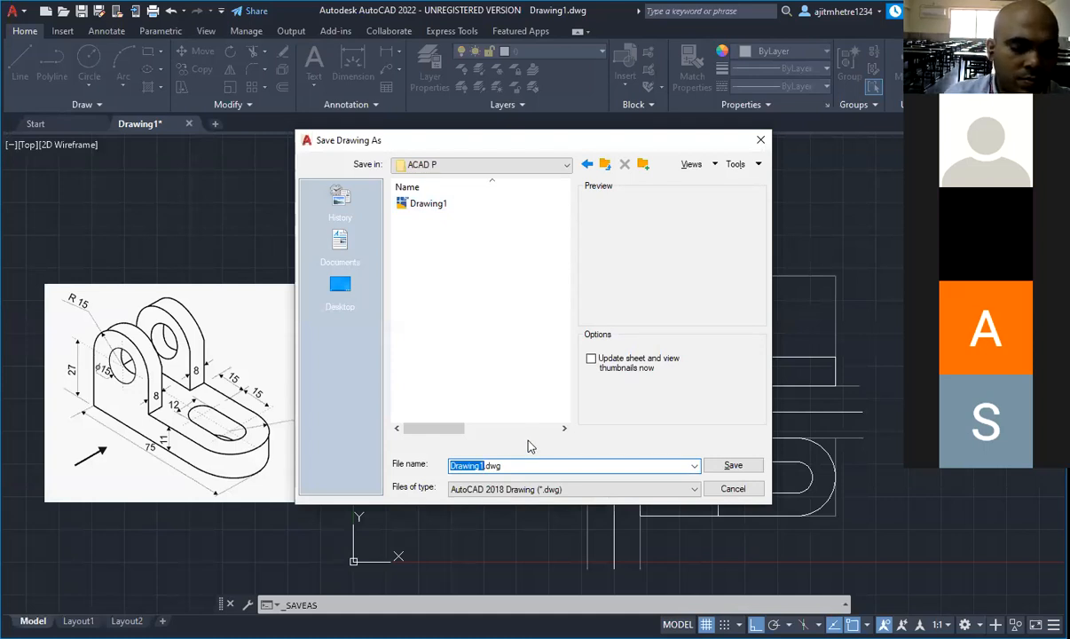
type("ACAD")
type(" Shee")
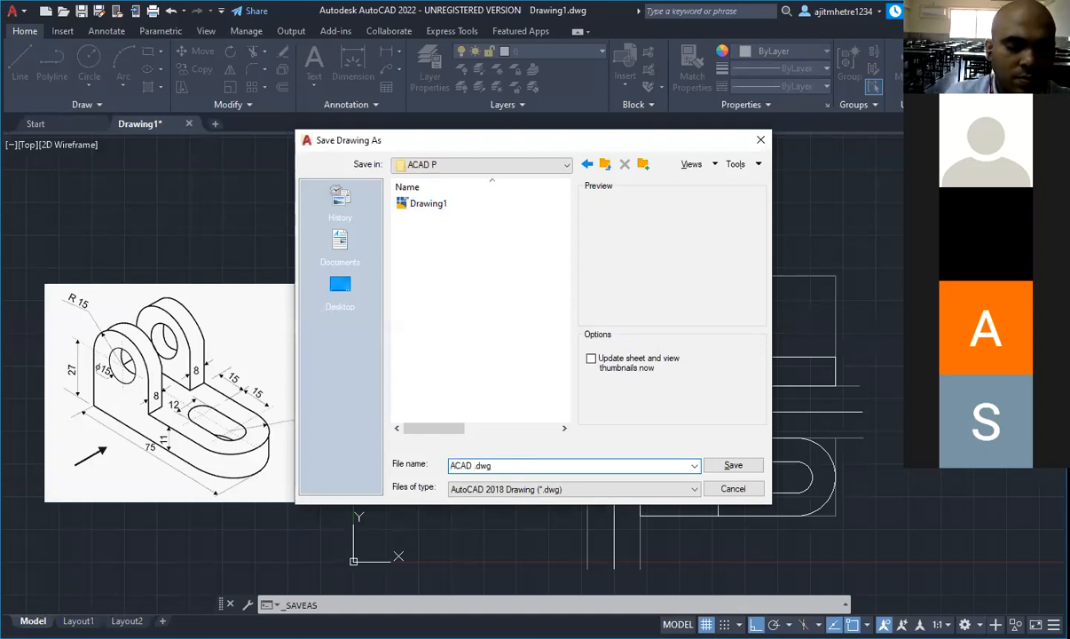
type("t 1")
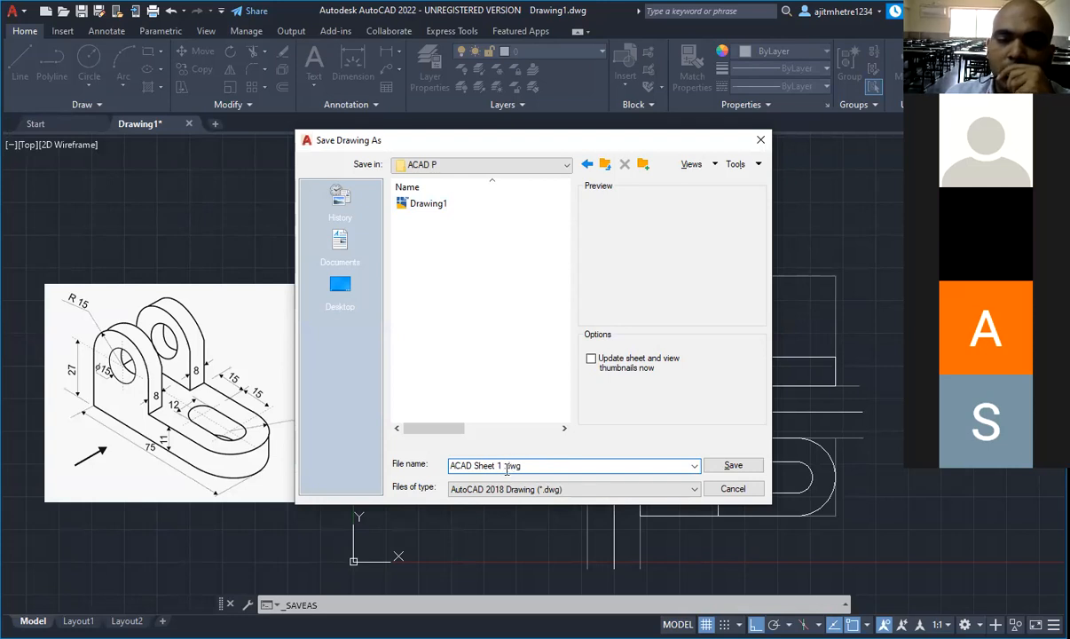
left_click(731, 466)
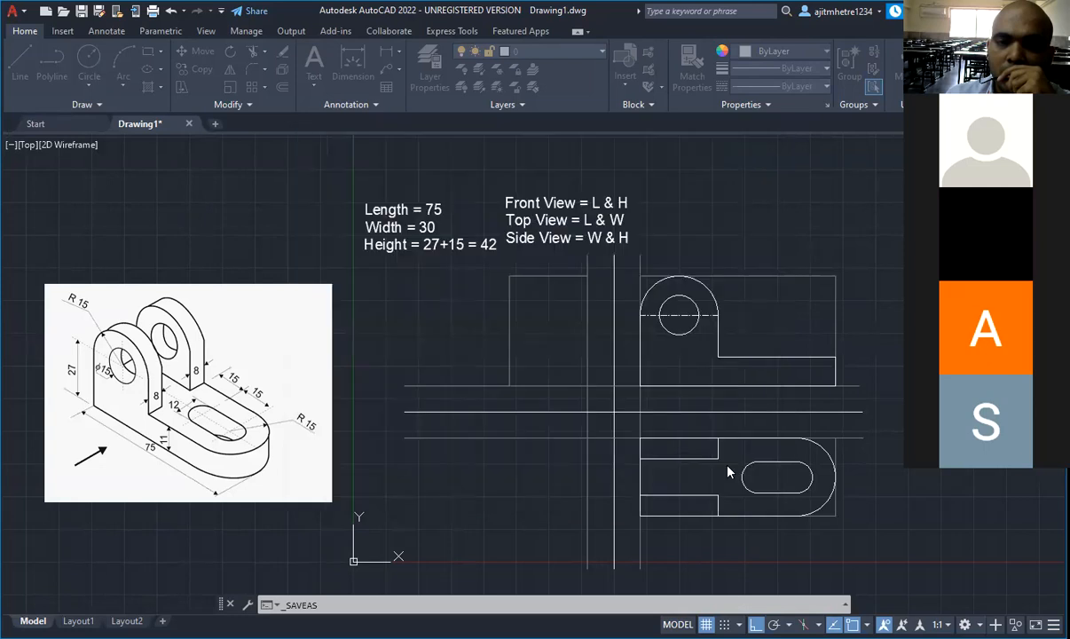
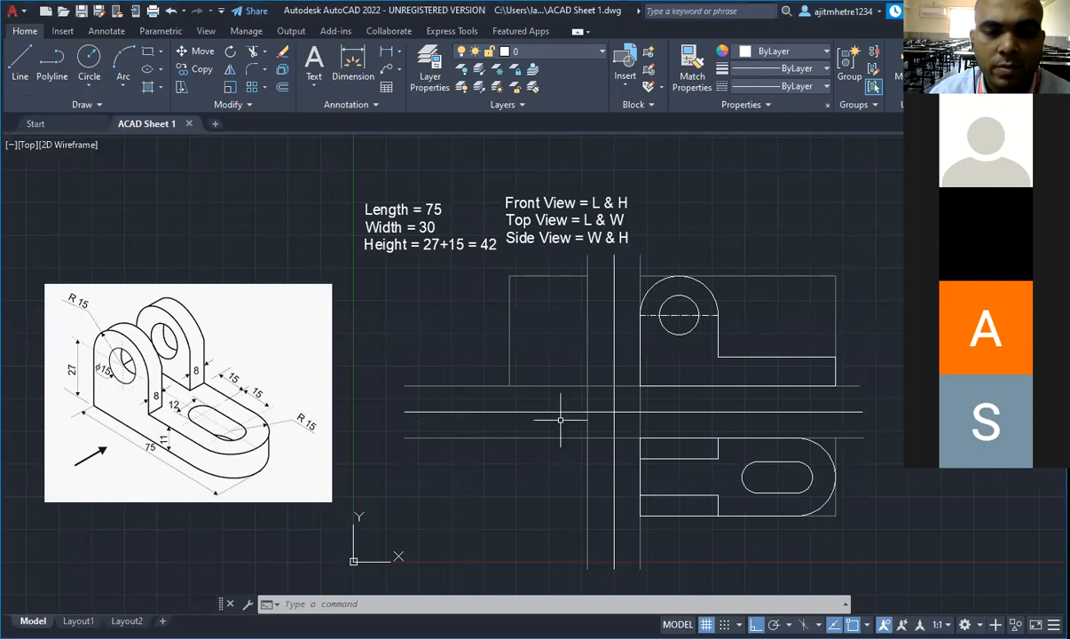
Step: Draw the base outline of the side view with lines, 30 mm wide and level with the front view's base top
left_click(19, 60)
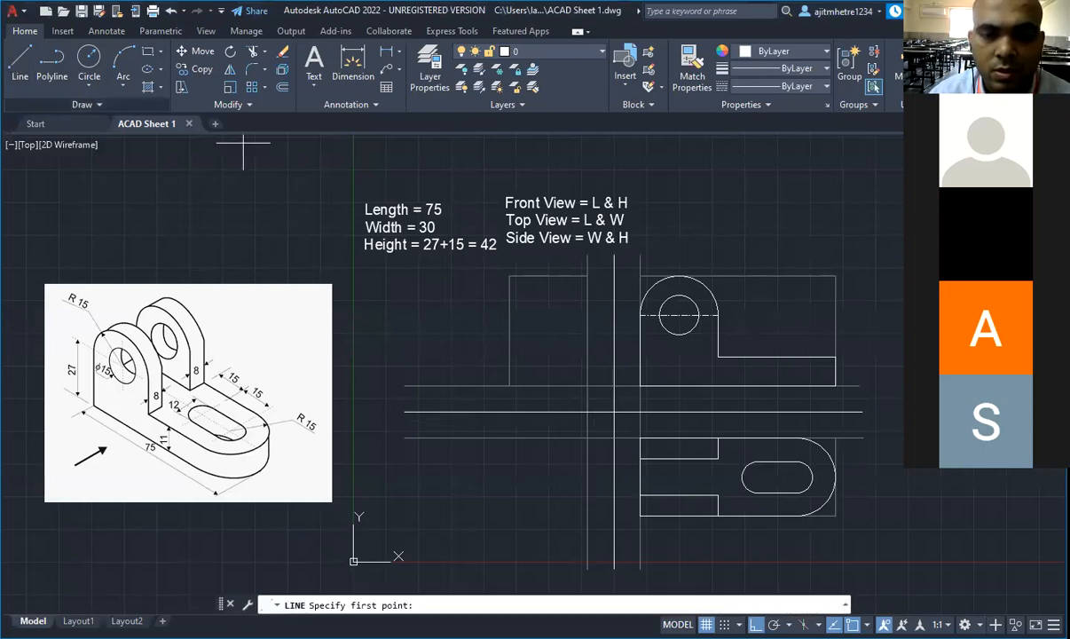
left_click(617, 358)
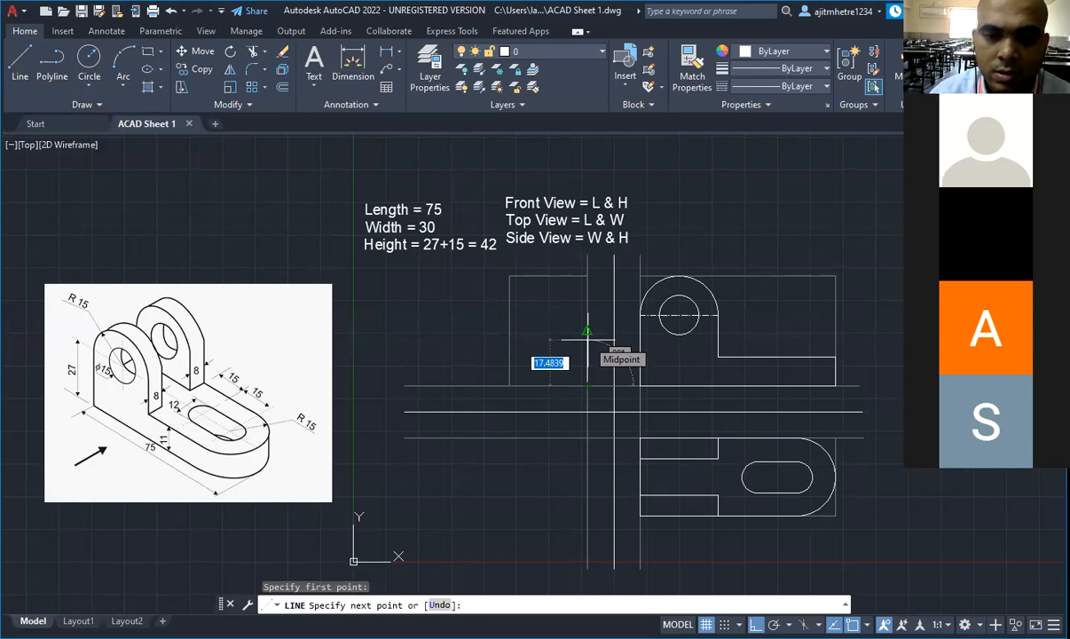
type("30")
key("Return")
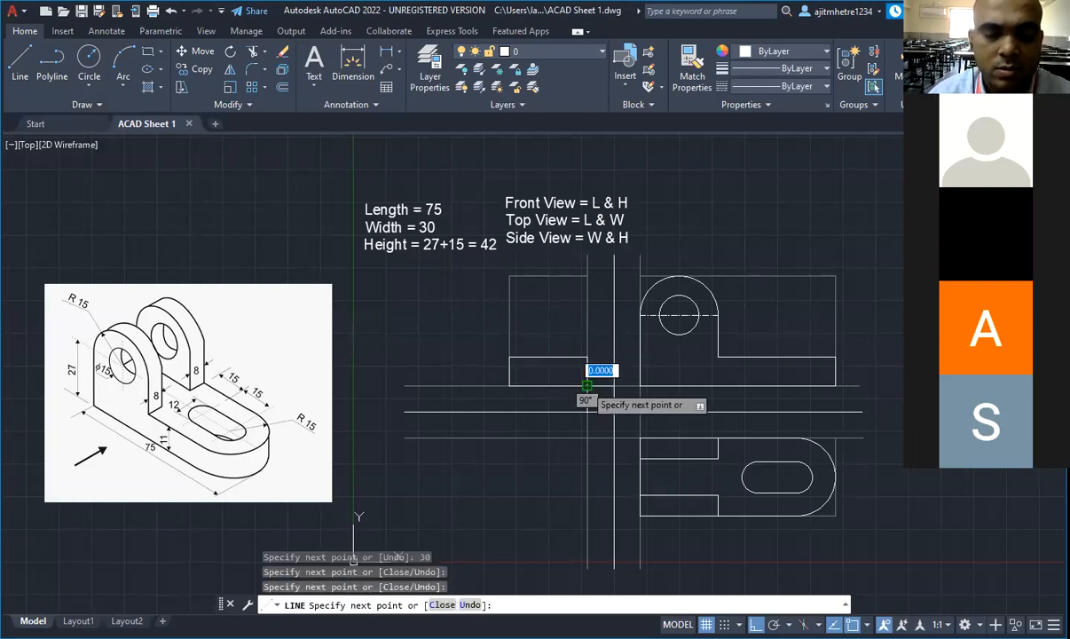
key("Escape")
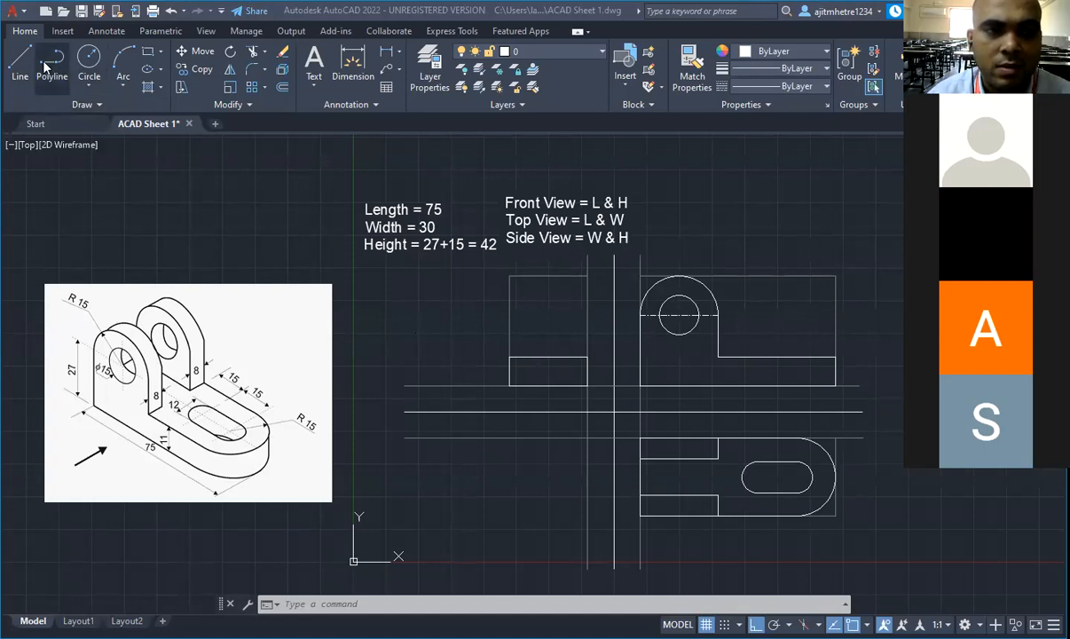
Step: Draw an 8 by 31 mm lug rectangle upwards from the top-left corner of the side view's base outline
left_click(162, 55)
left_click(158, 75)
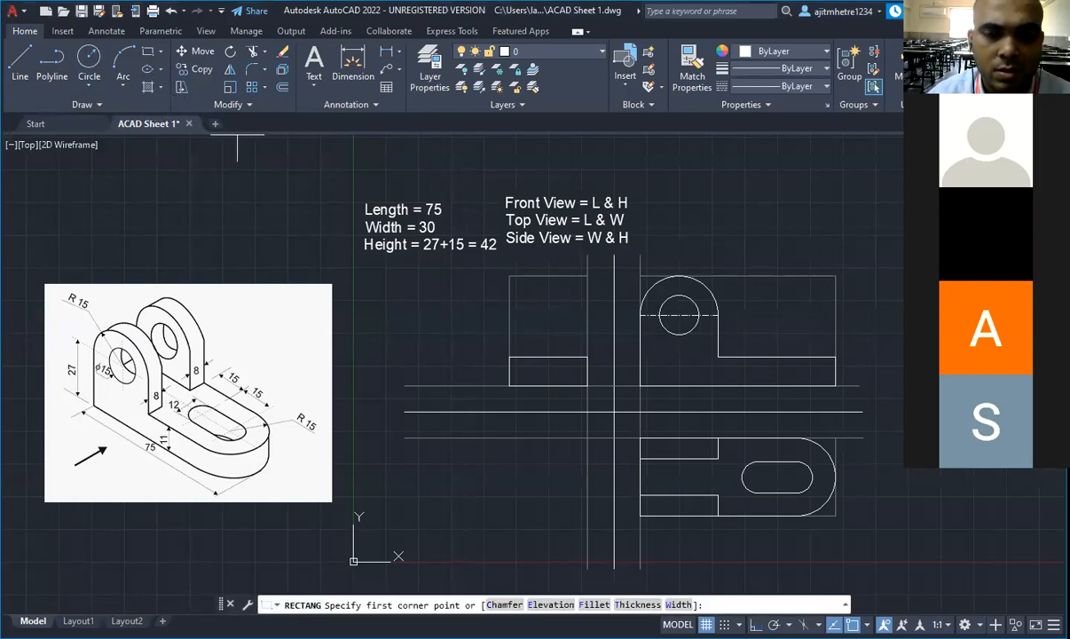
left_click(510, 358)
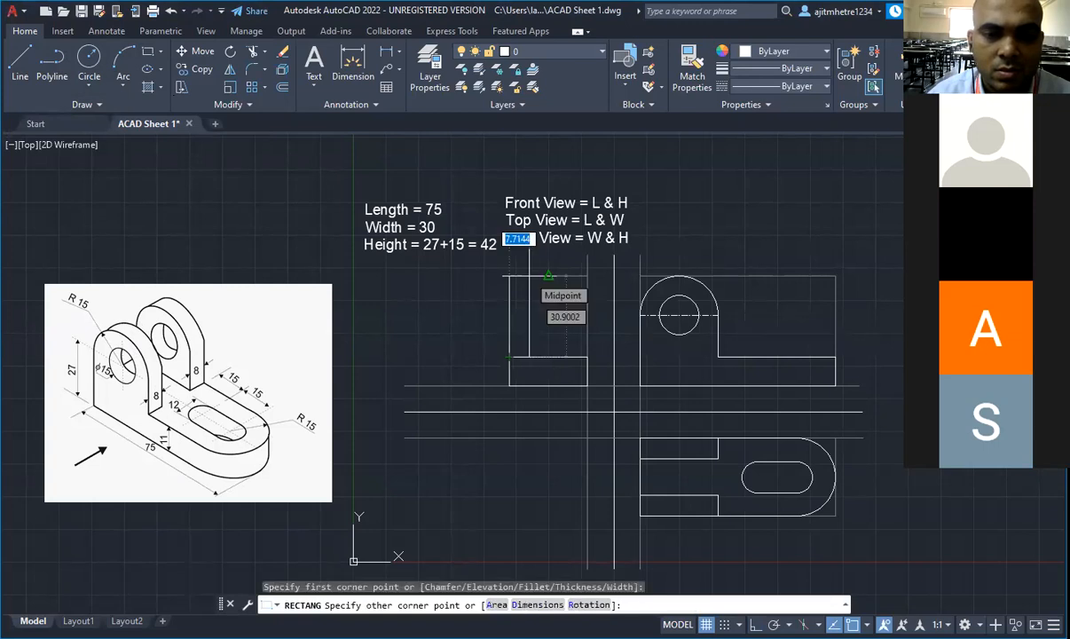
type("8")
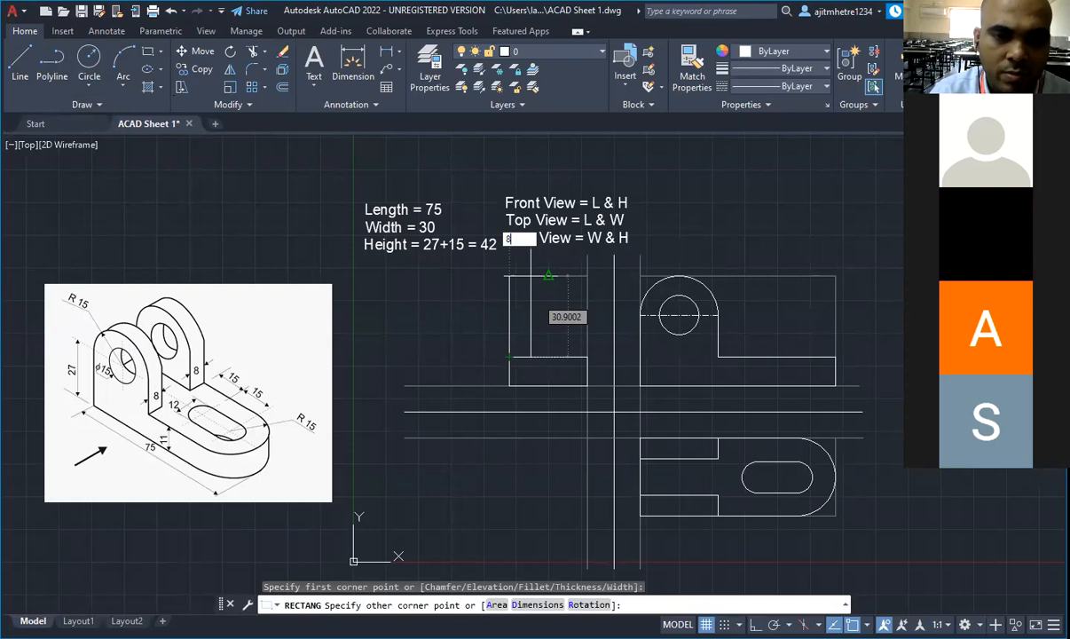
key("Tab")
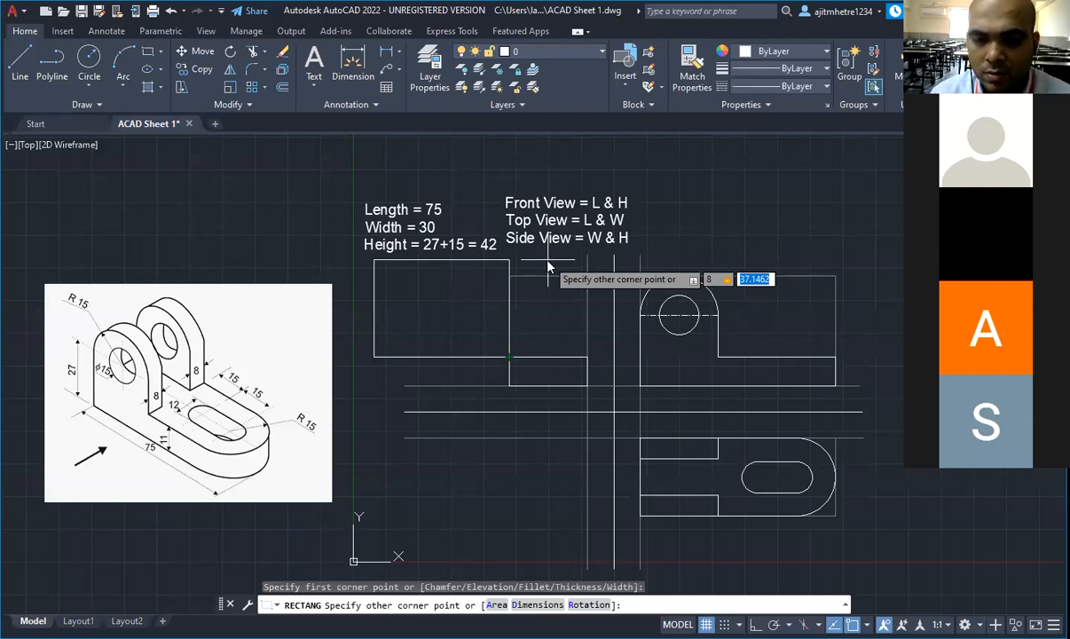
type("31")
key("Return")
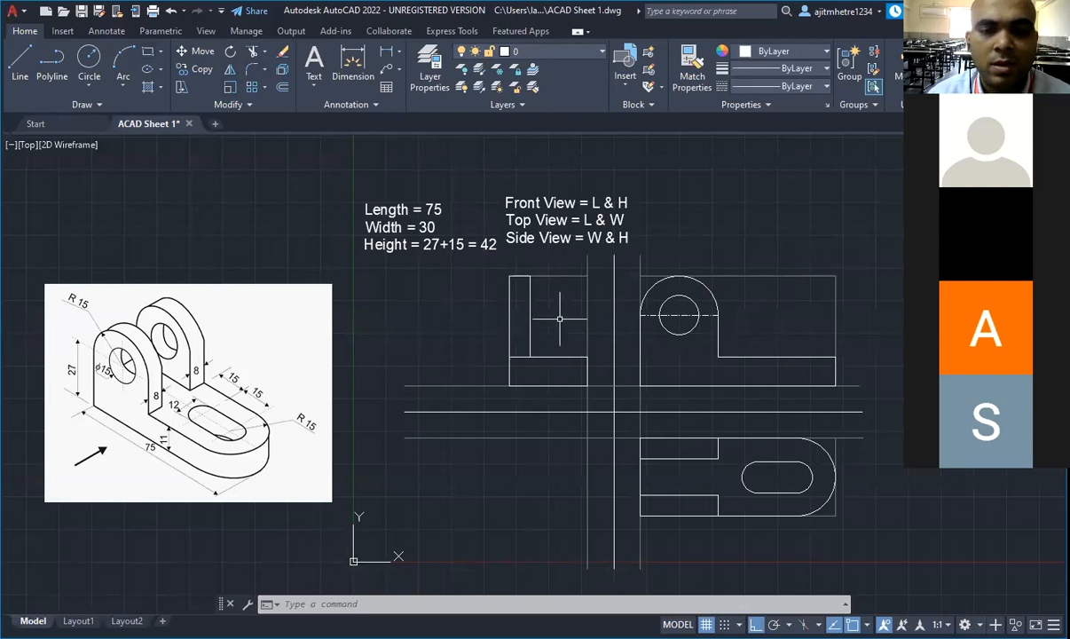
Step: Mirror the side view's lug rectangle about the view's vertical centreline, keeping the original
left_click(530, 315)
left_click(232, 74)
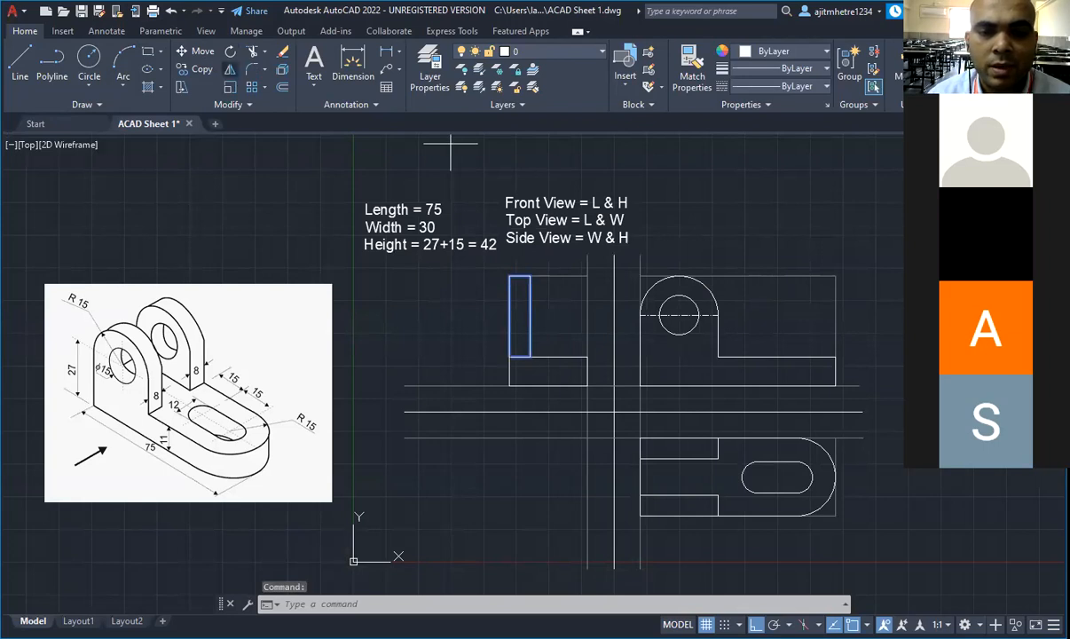
left_click(548, 276)
left_click(548, 356)
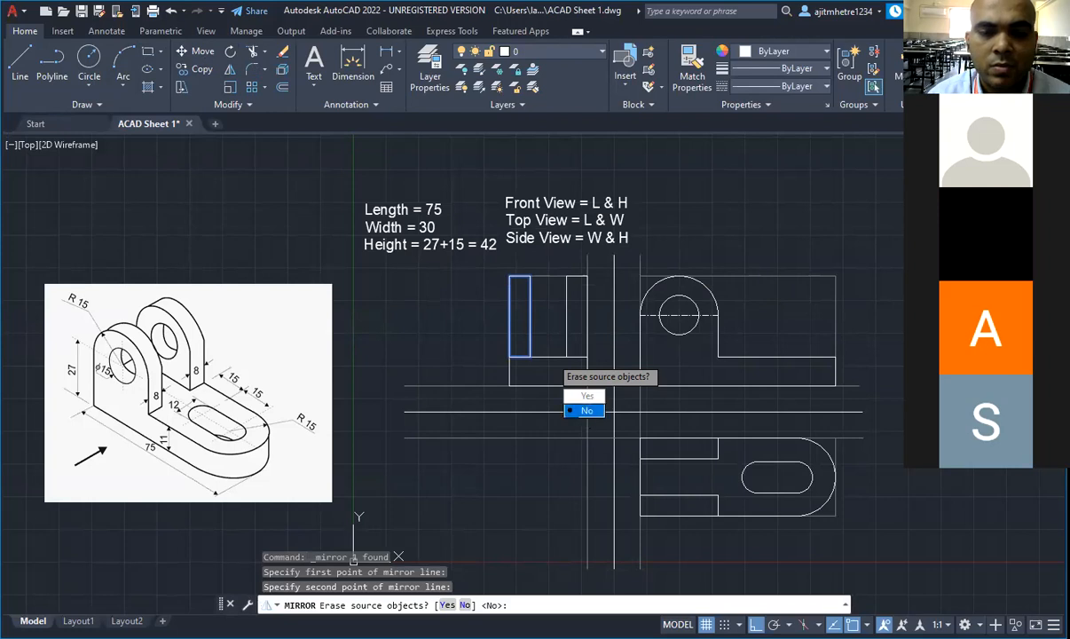
left_click(585, 410)
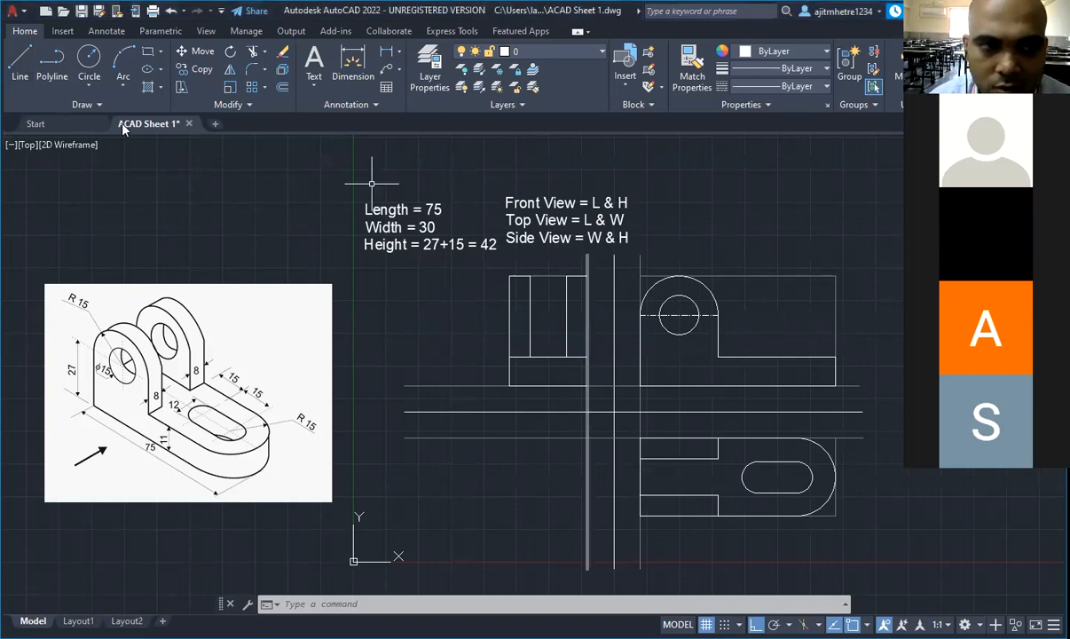
Step: Draw a horizontal line across the base of the front view's lug, level with the base top, and trim its overhang past the left edge
left_click(14, 66)
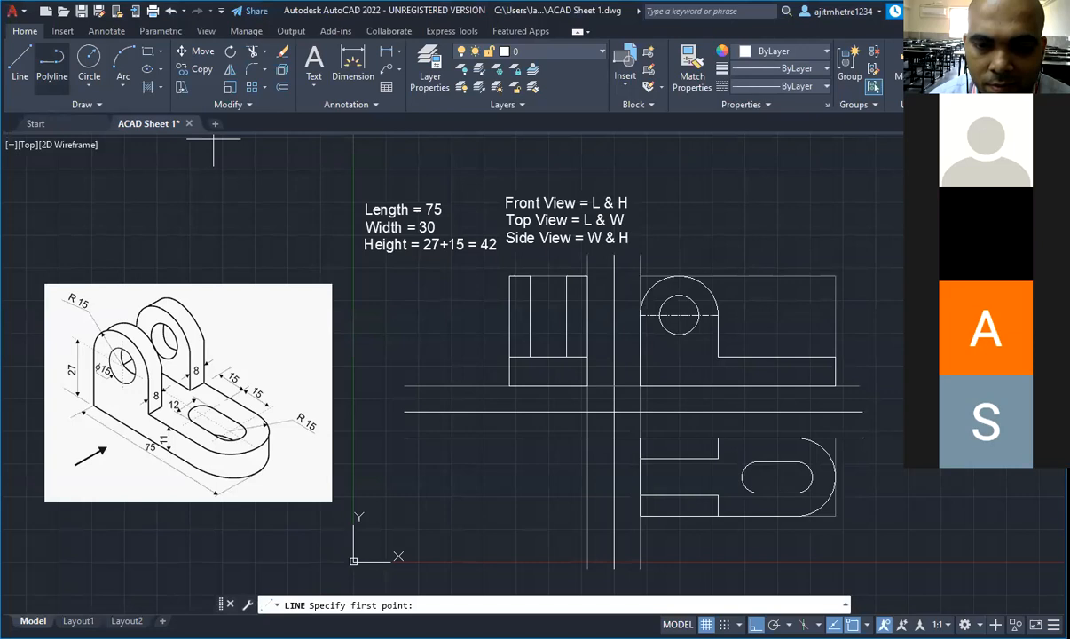
left_click(719, 357)
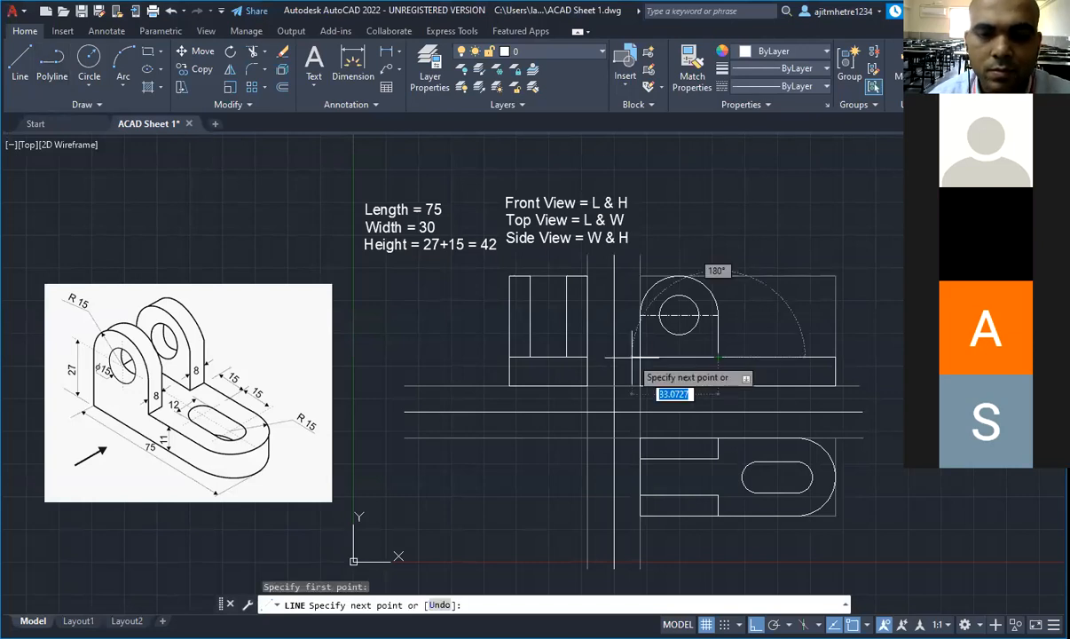
left_click(632, 358)
key("Escape")
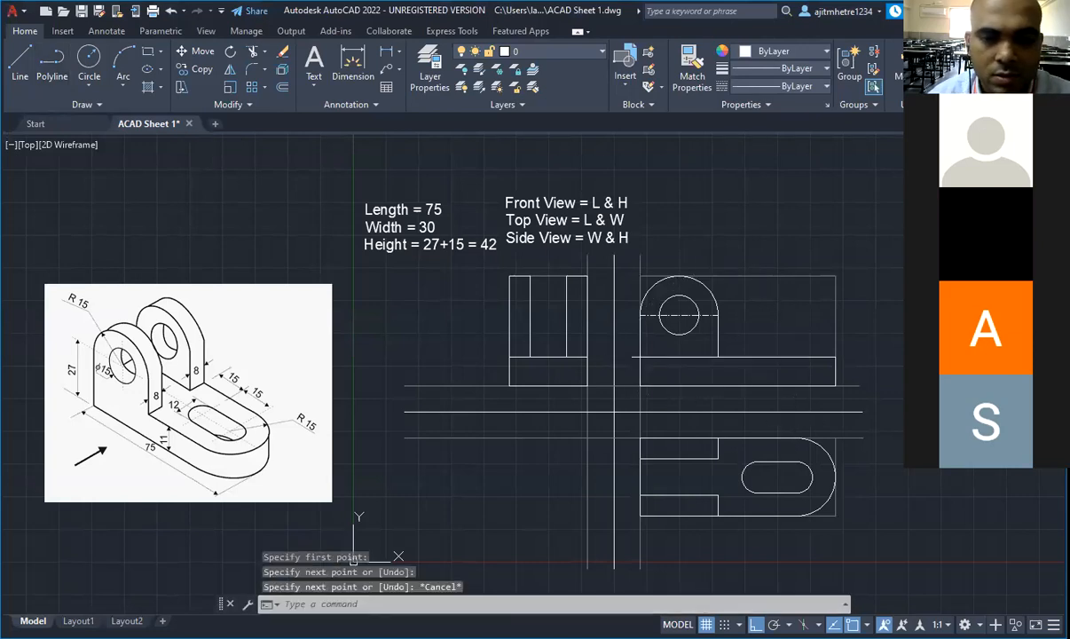
key("ctrl+a")
left_click(253, 53)
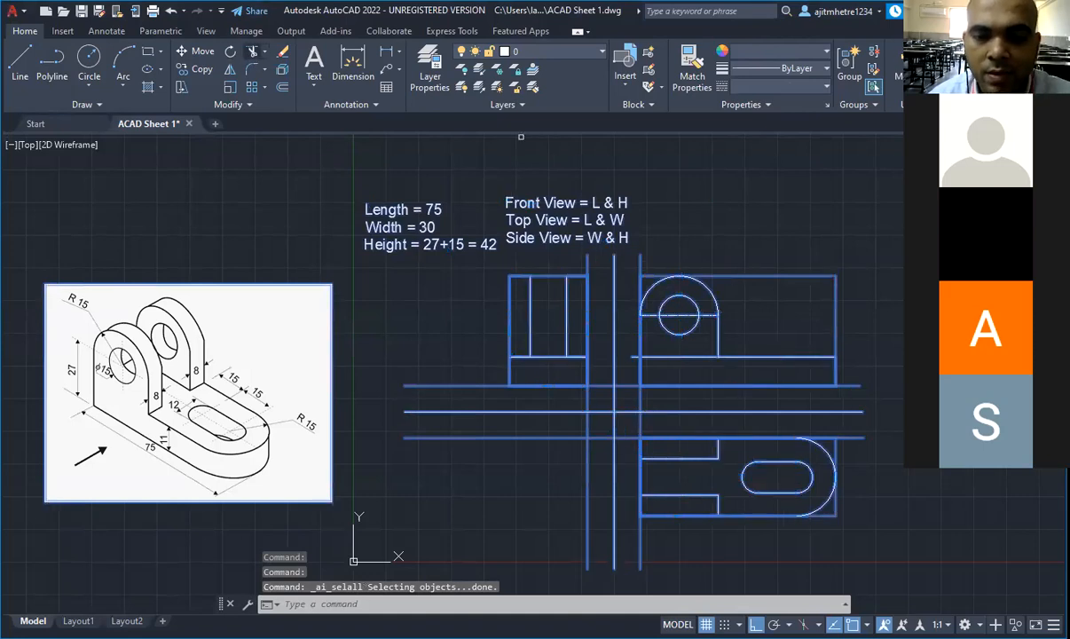
key("Escape")
key("Escape")
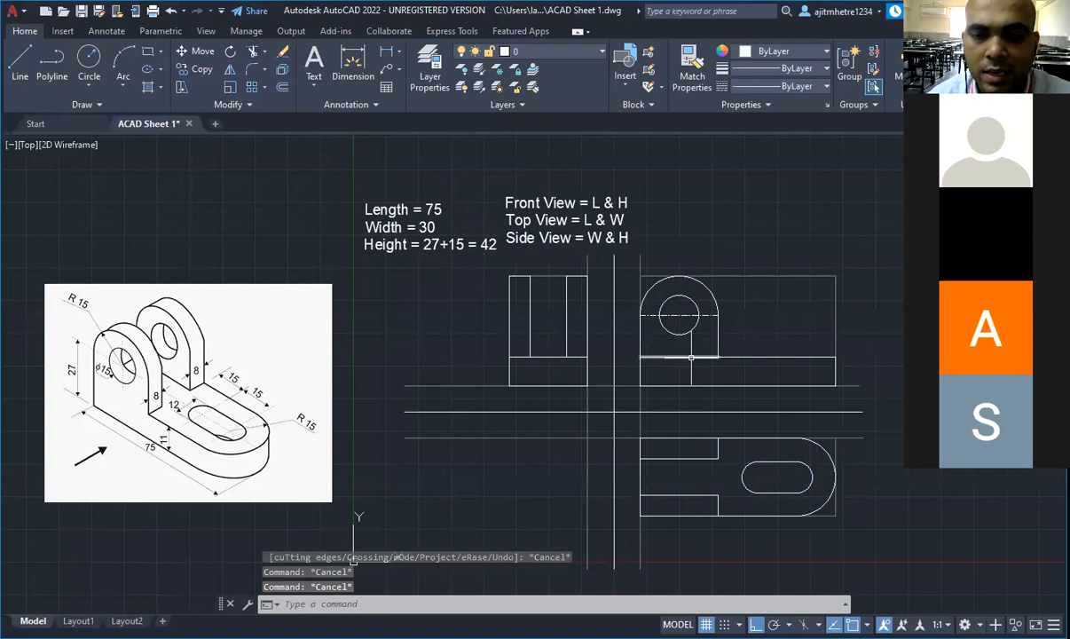
Step: Load the HIDDENX2 linetype into the drawing
left_click(691, 357)
left_click(781, 86)
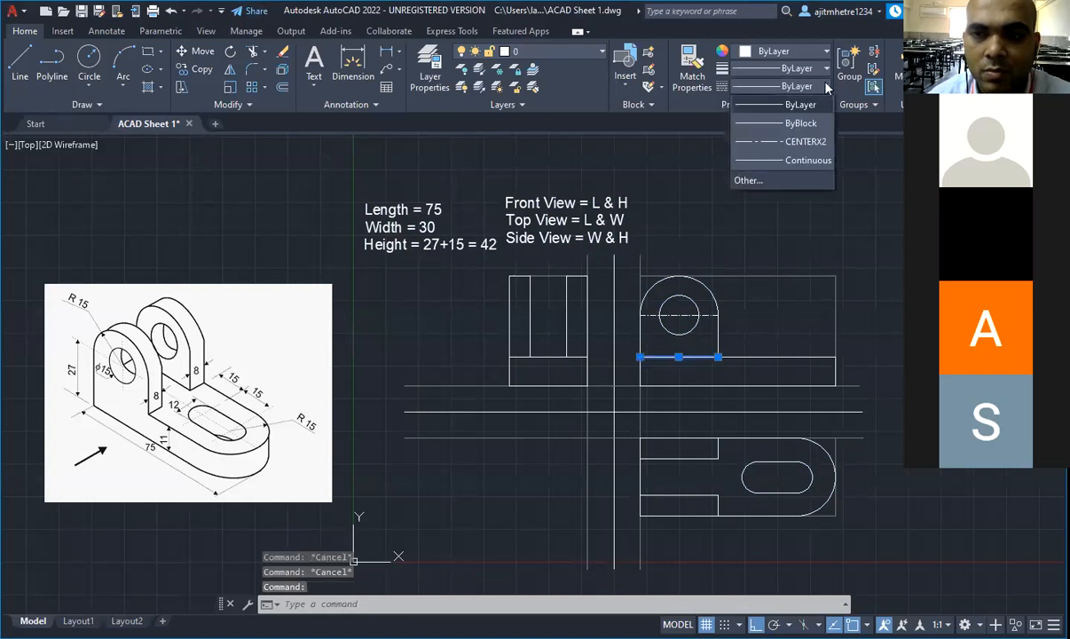
left_click(805, 181)
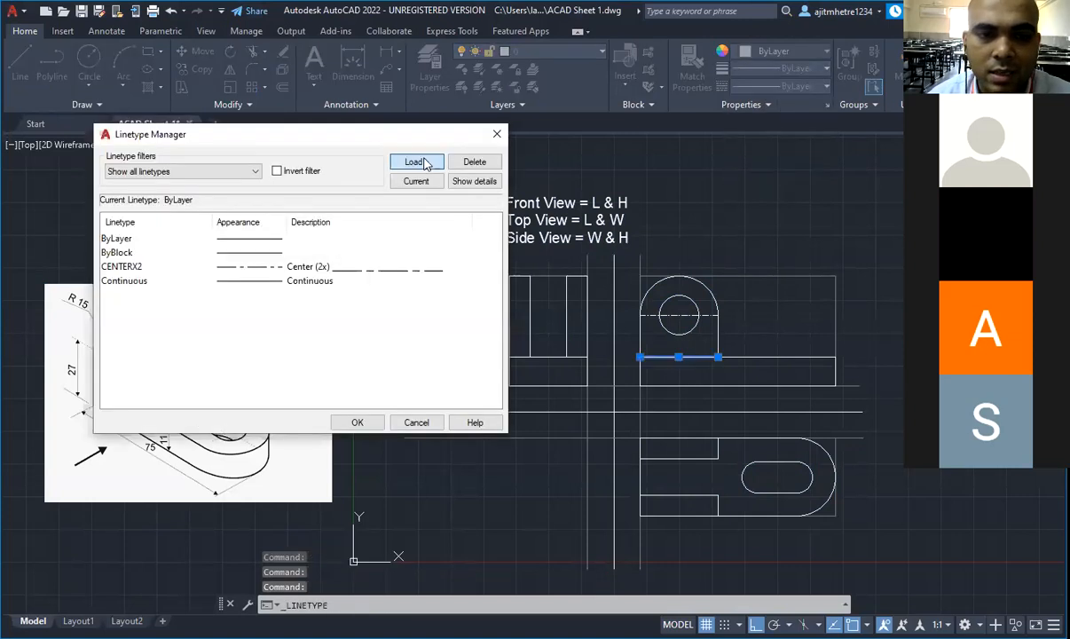
left_click(417, 162)
scroll(374, 321, "down", 9)
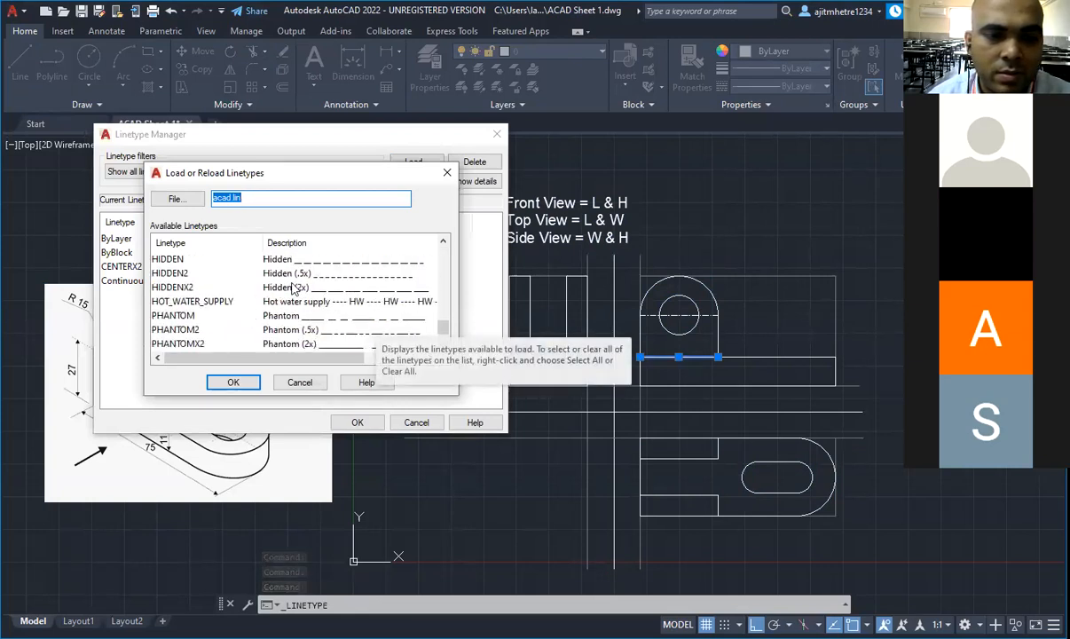
left_click(171, 286)
left_click(234, 384)
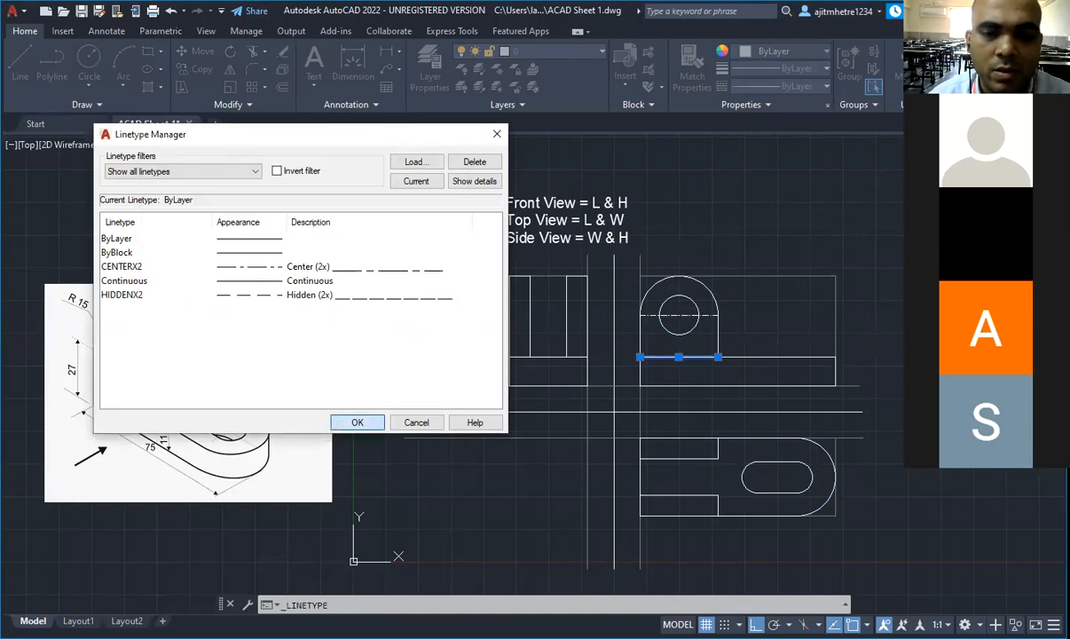
left_click(350, 423)
Step: Apply the HIDDENX2 linetype to the line across the base of the front view's lug
left_click(705, 356)
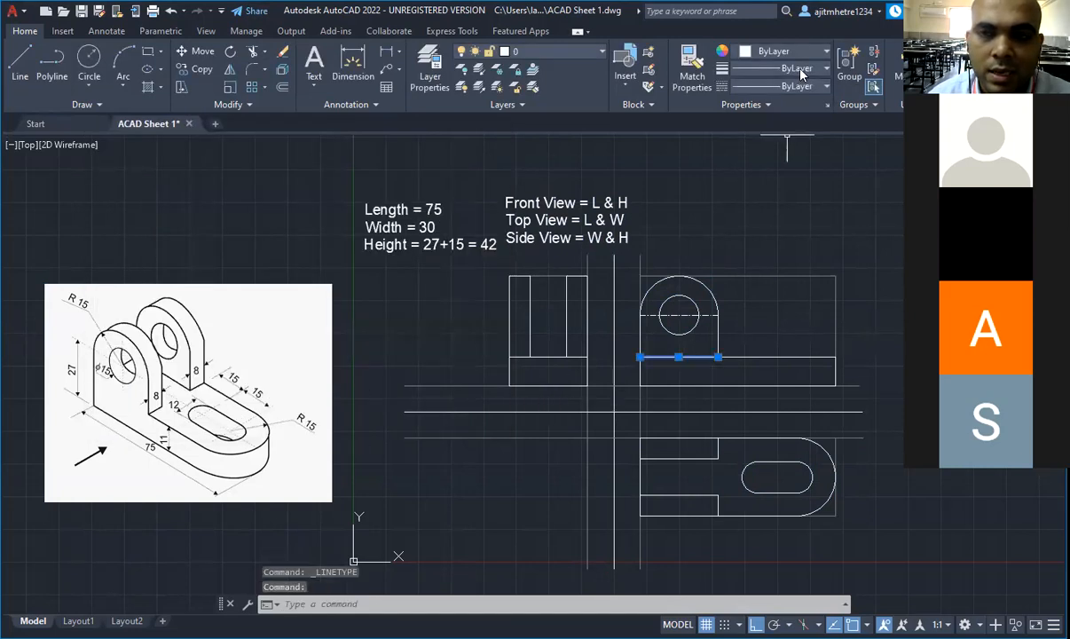
left_click(825, 87)
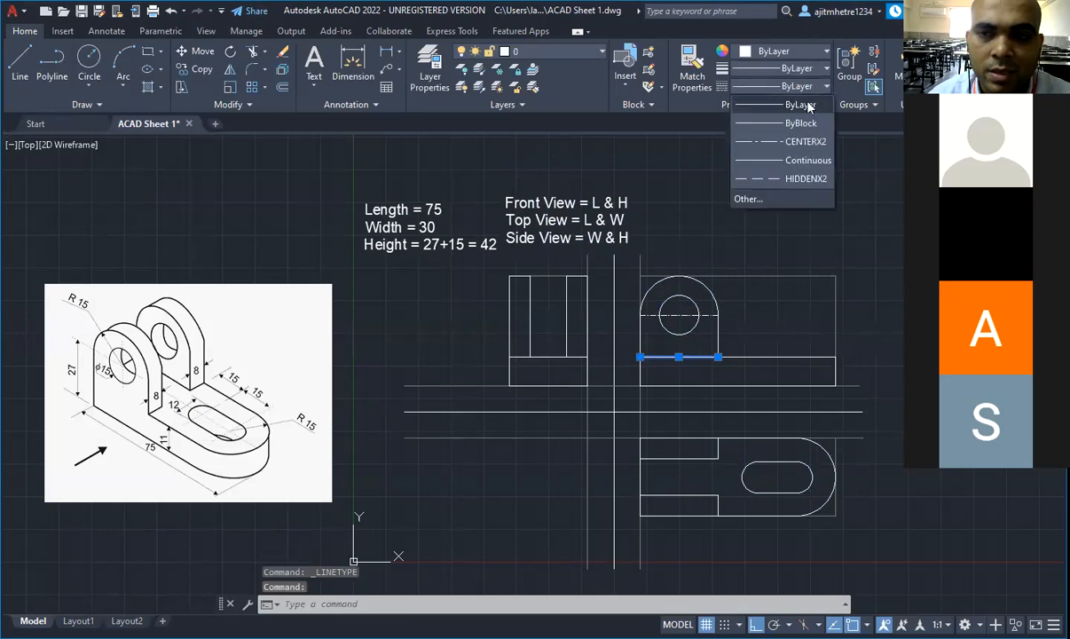
left_click(801, 180)
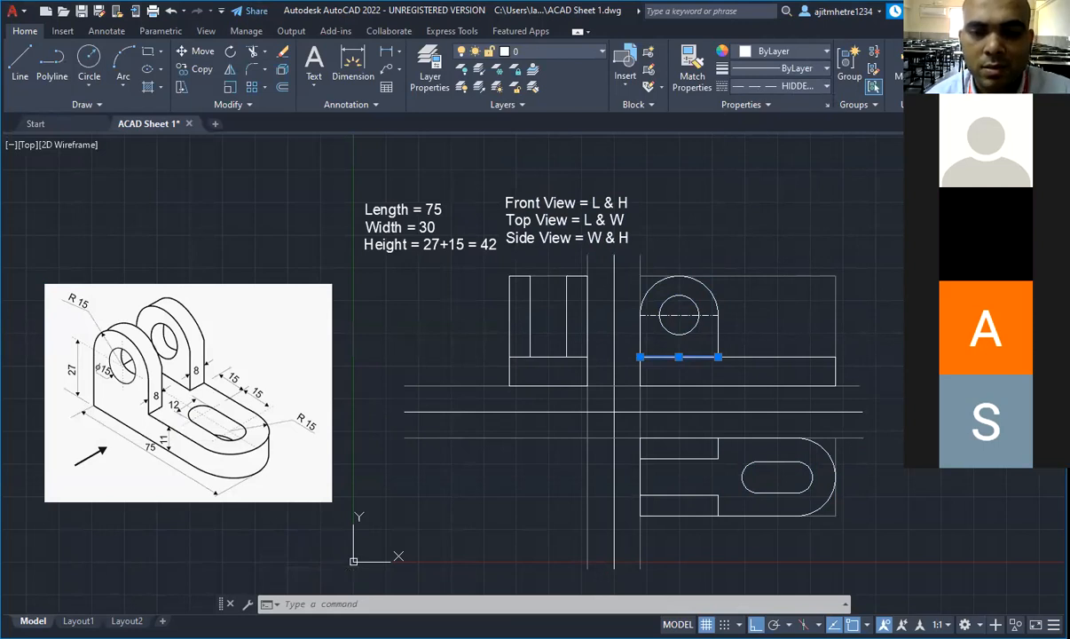
key("Escape")
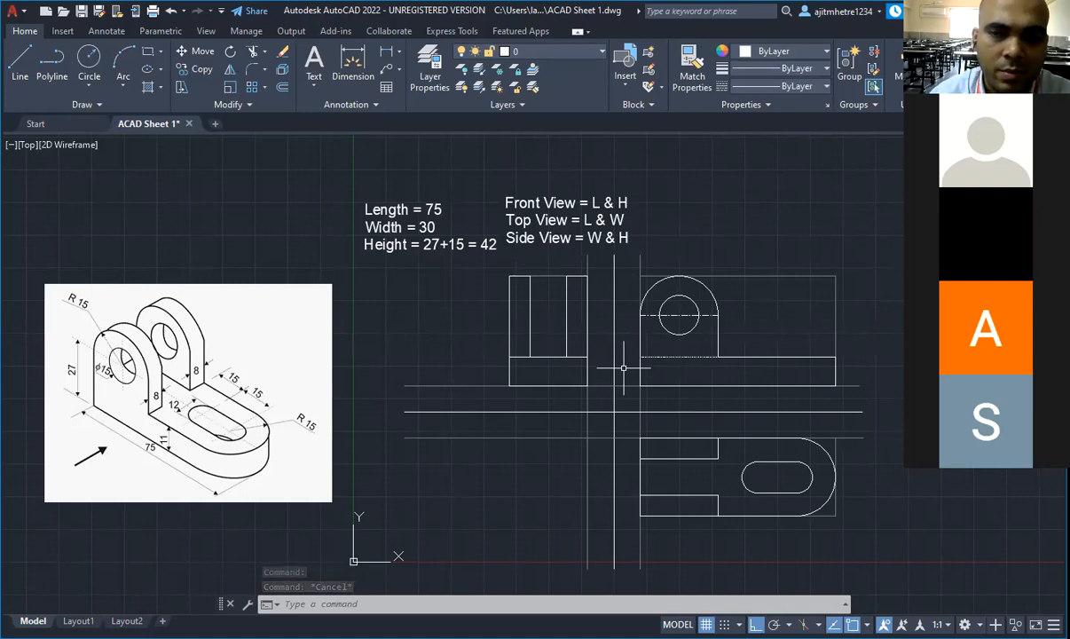
Step: Set the linetype scale of the hidden line under the front view's lug to 5, trying 0.5 and 2 first
left_click(682, 358)
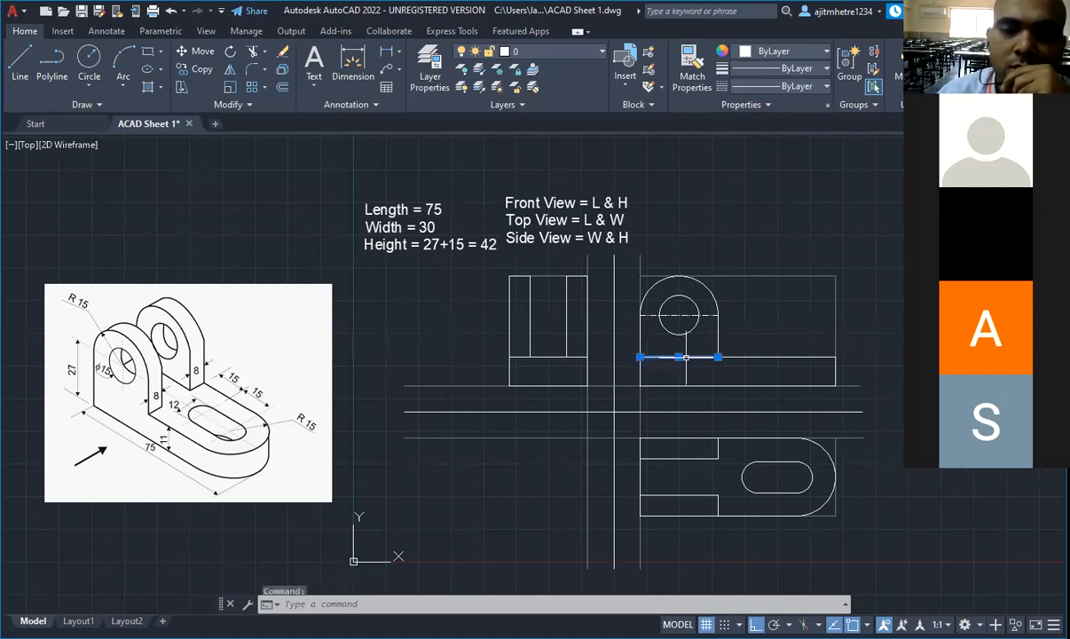
left_click(827, 106)
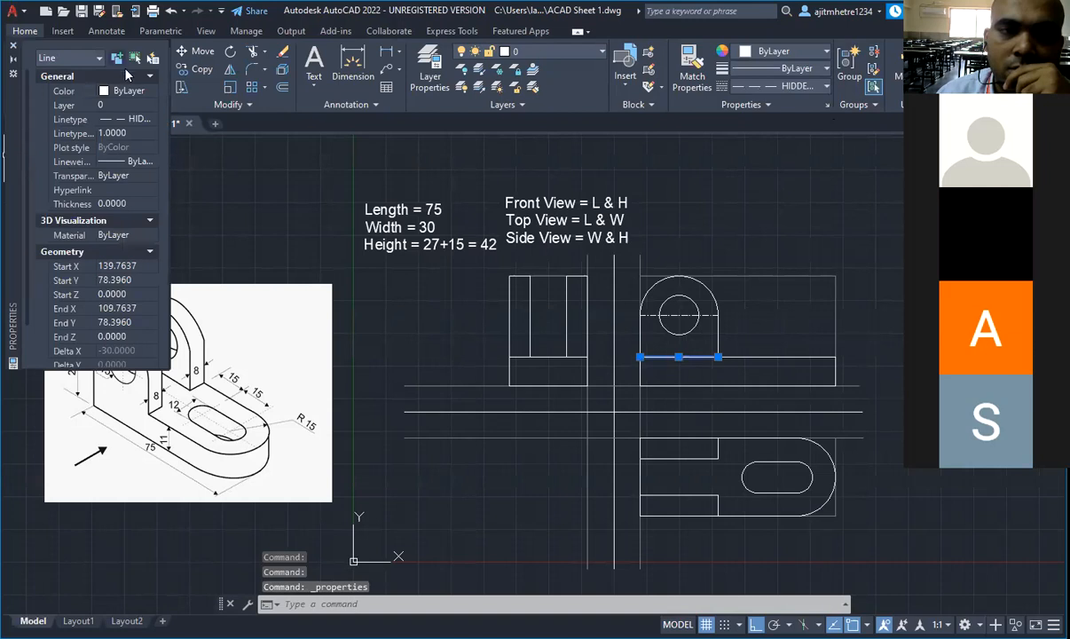
left_click(132, 134)
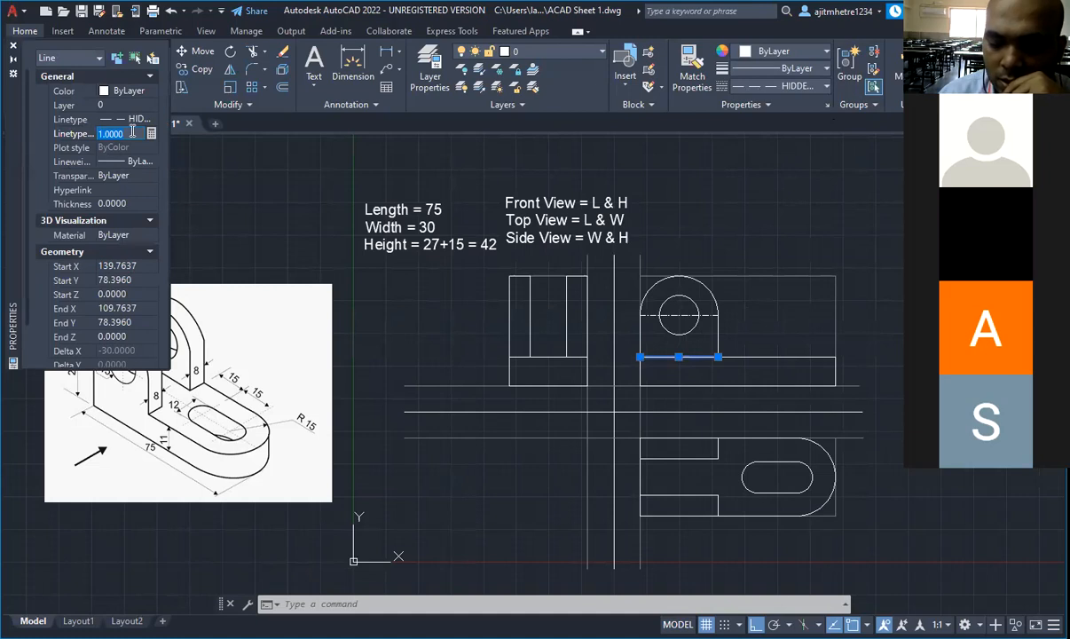
type("0.5")
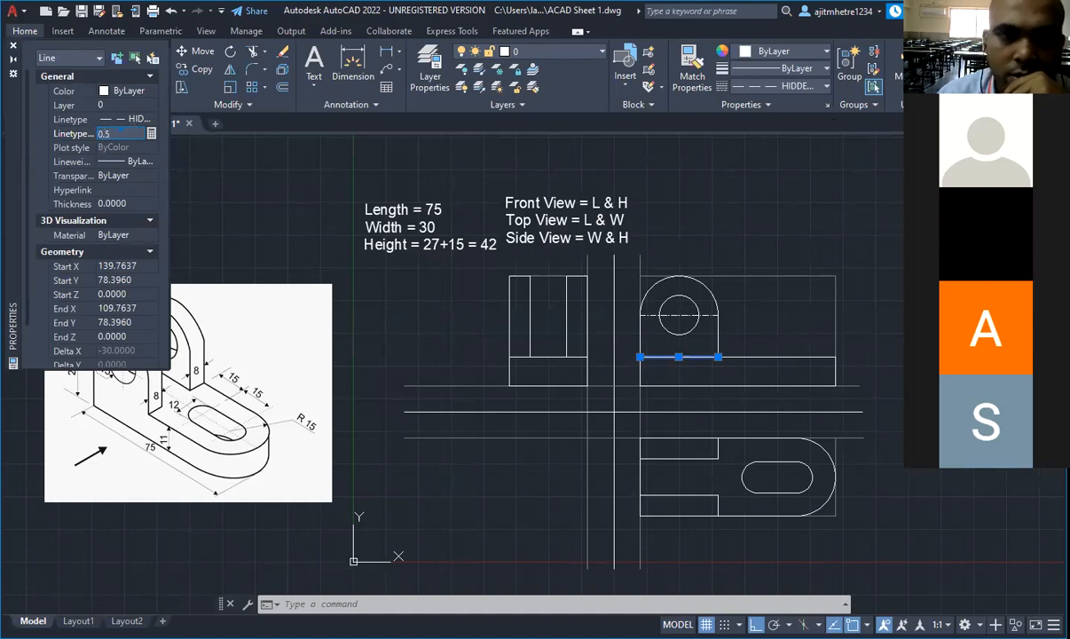
key("Return")
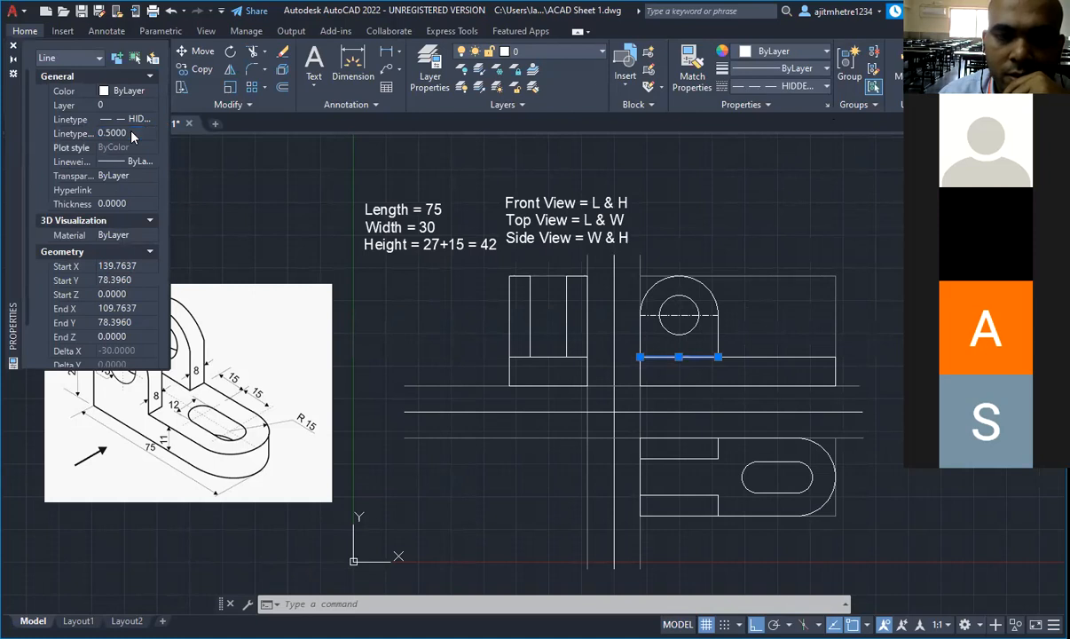
left_click(133, 133)
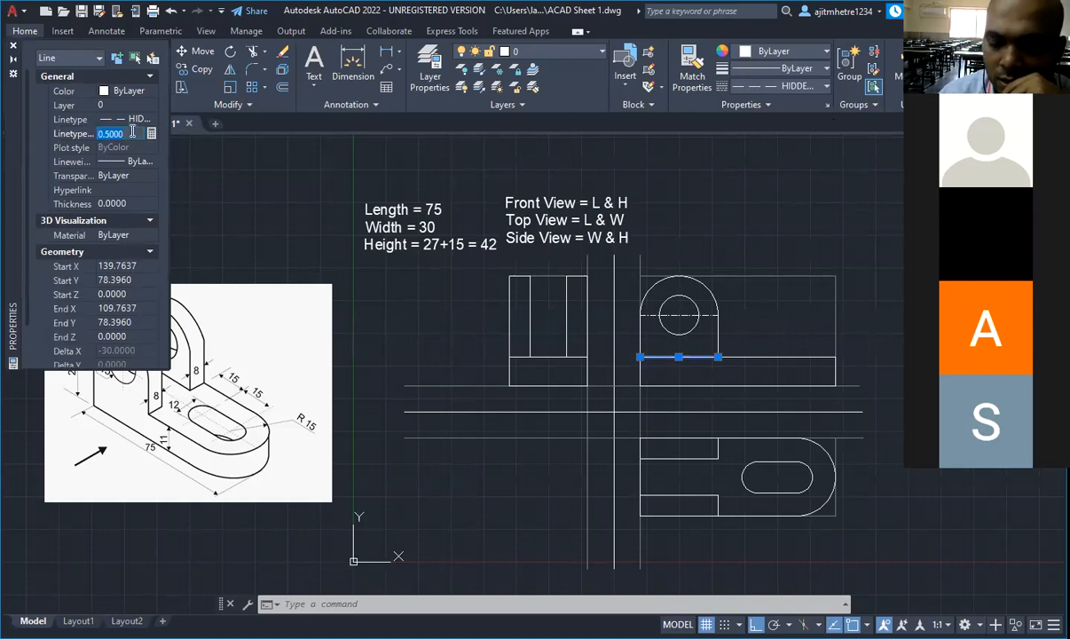
type("2")
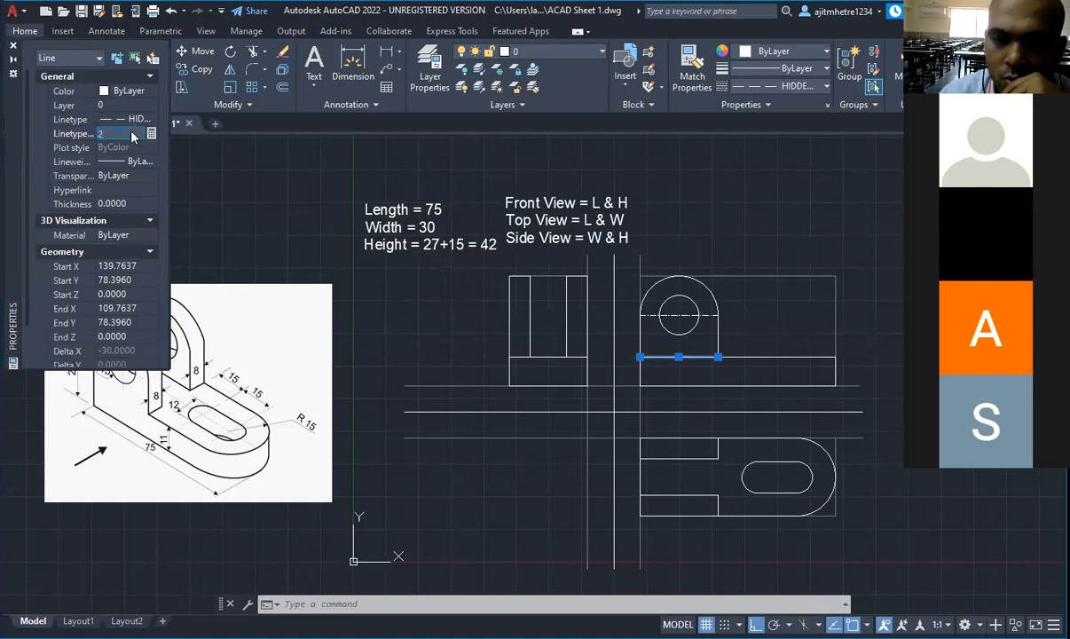
key("Return")
left_click(133, 133)
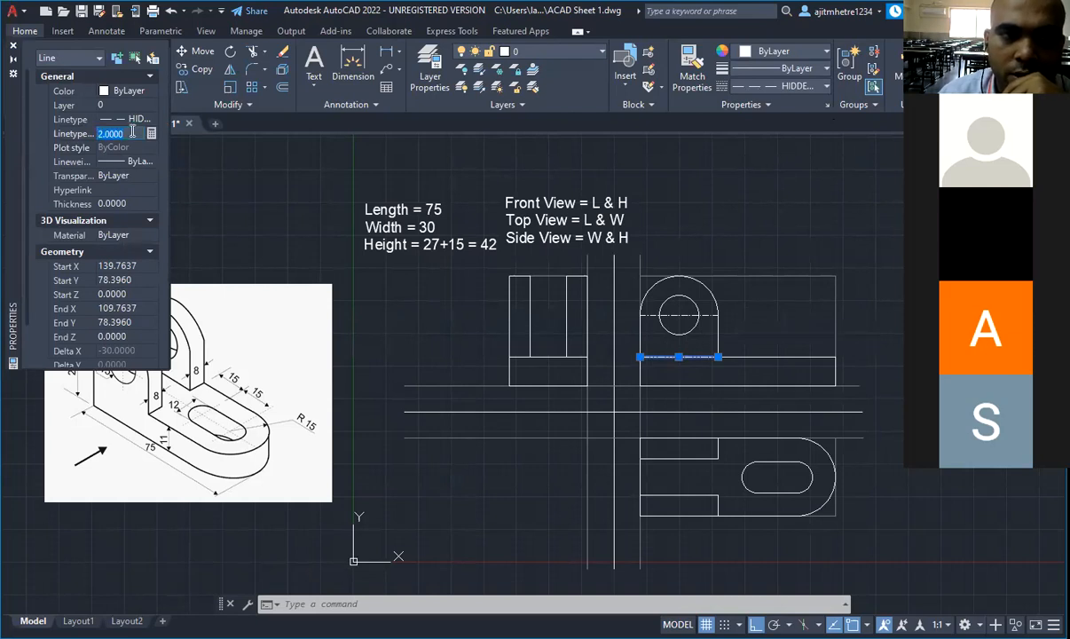
type("5")
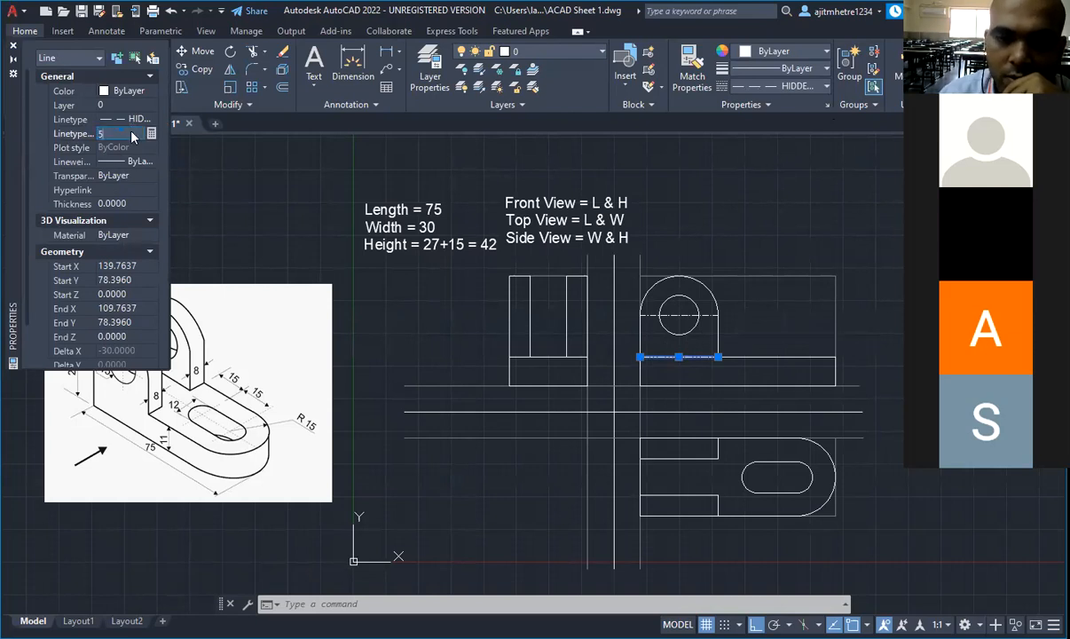
key("Return")
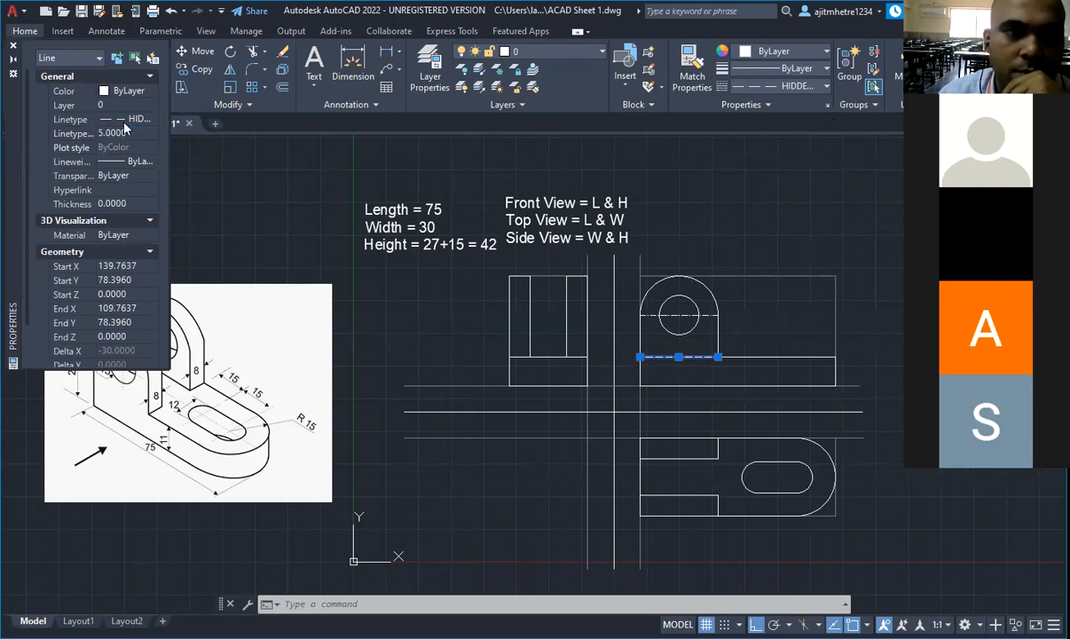
left_click(13, 45)
key("Escape")
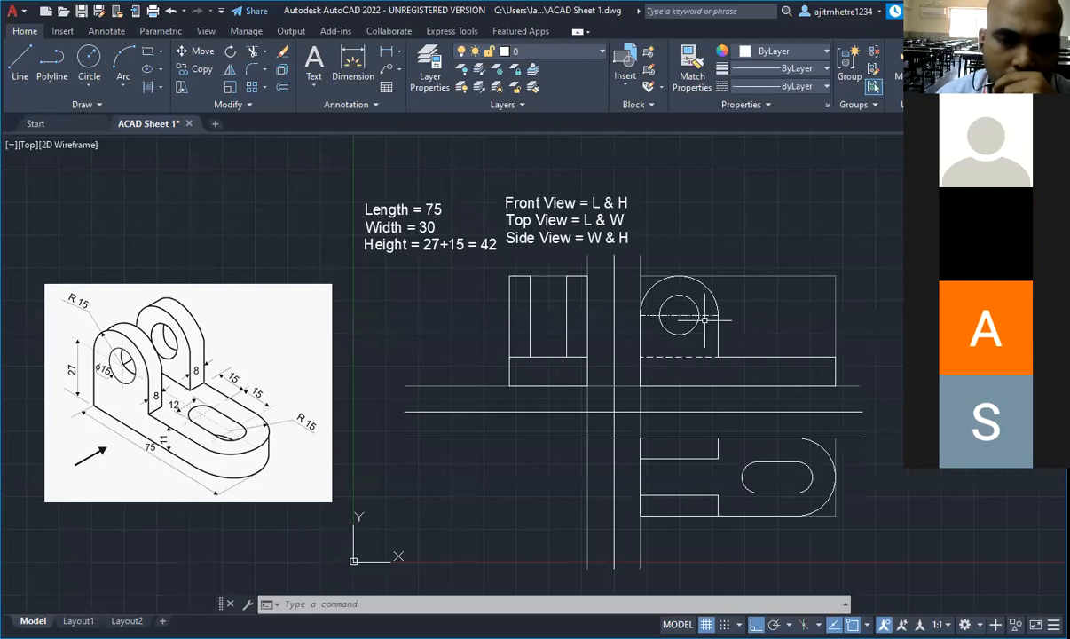
Step: Set the linetype scale of the centre line through the front view's hole to 1.25, trying 5 and 2.5 first
left_click(776, 388)
left_click(678, 313)
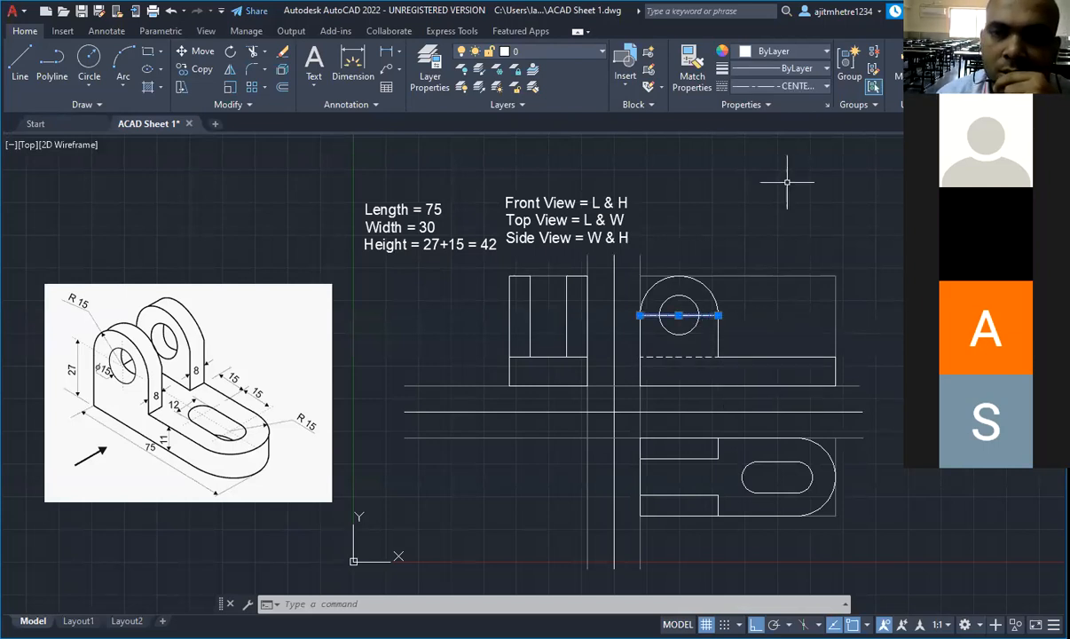
key("ctrl+1")
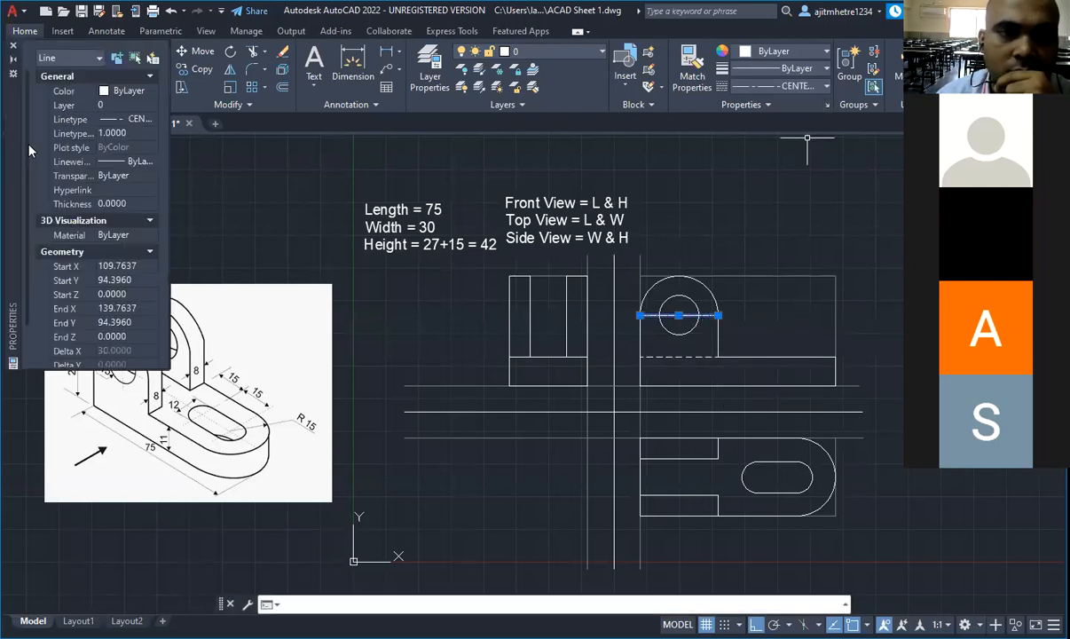
left_click(125, 133)
type("5")
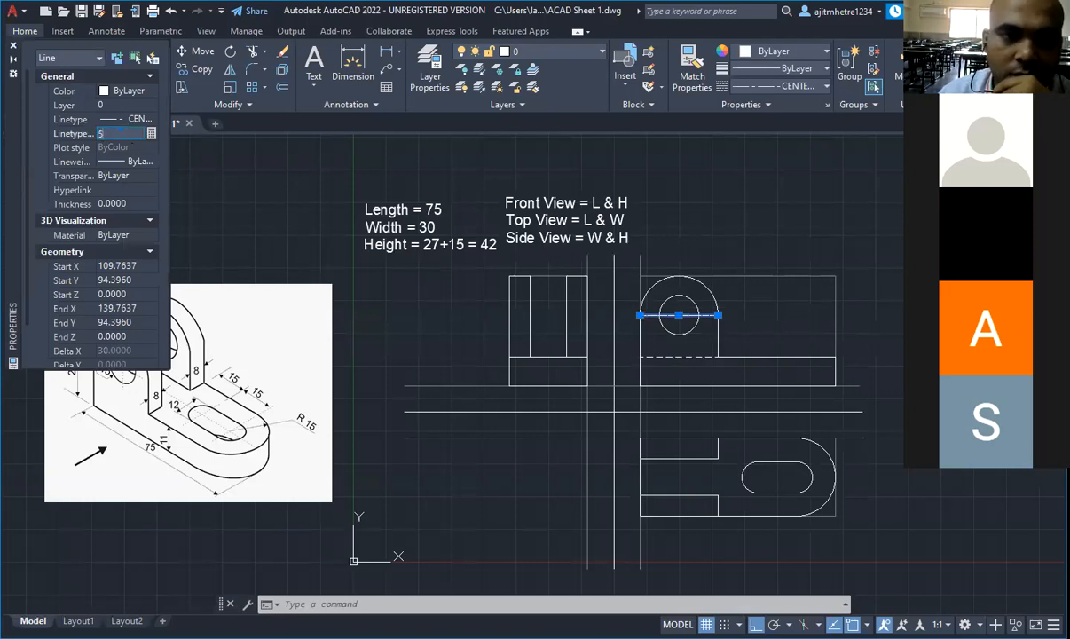
key("Return")
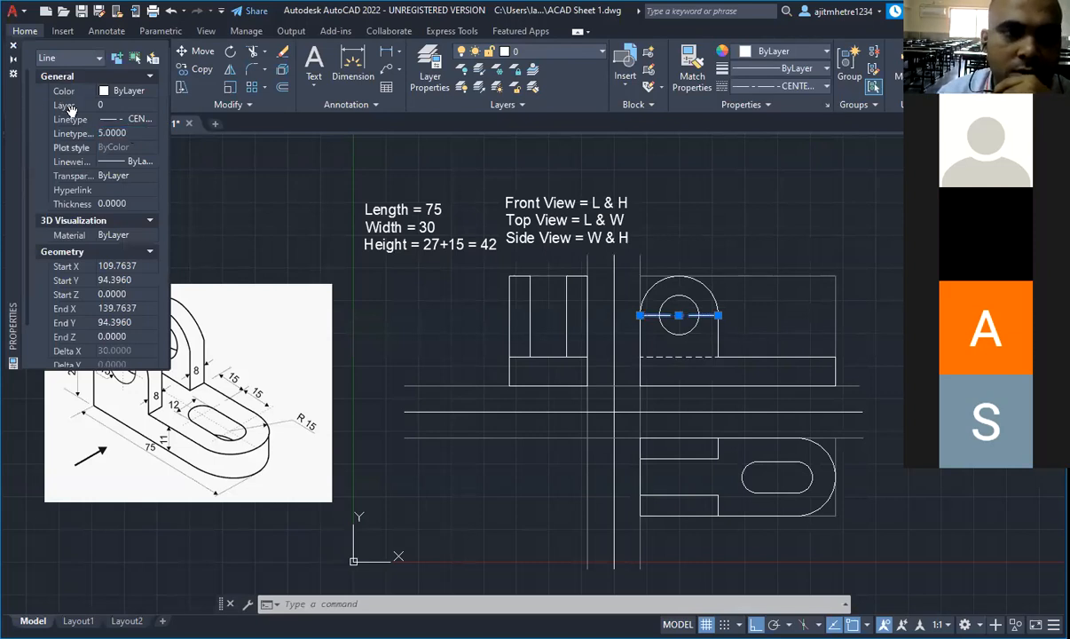
left_click(125, 132)
type("2.5")
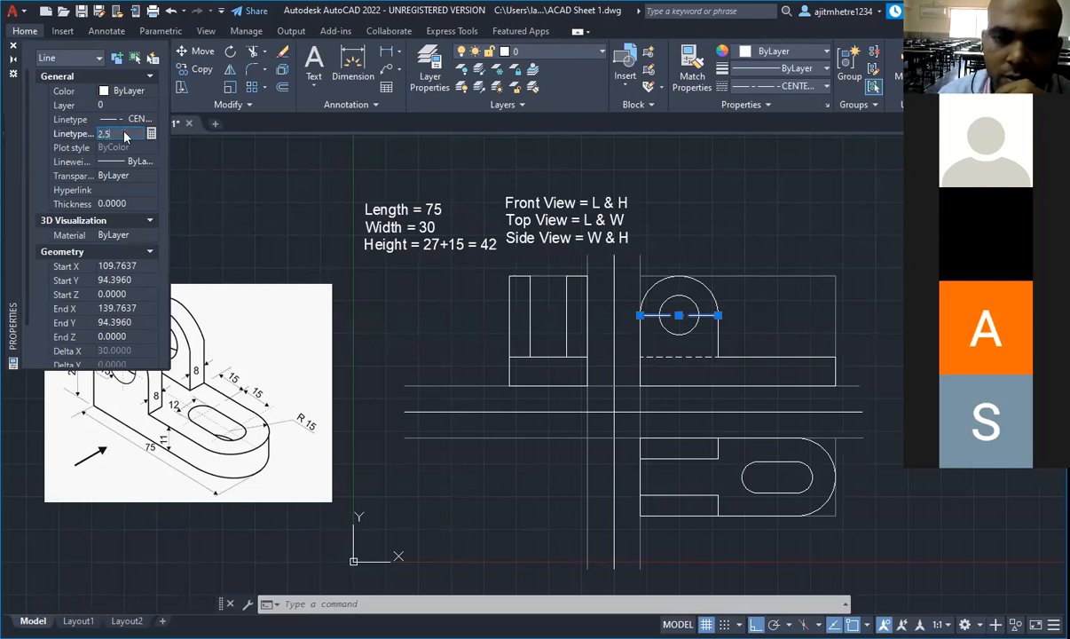
key("Return")
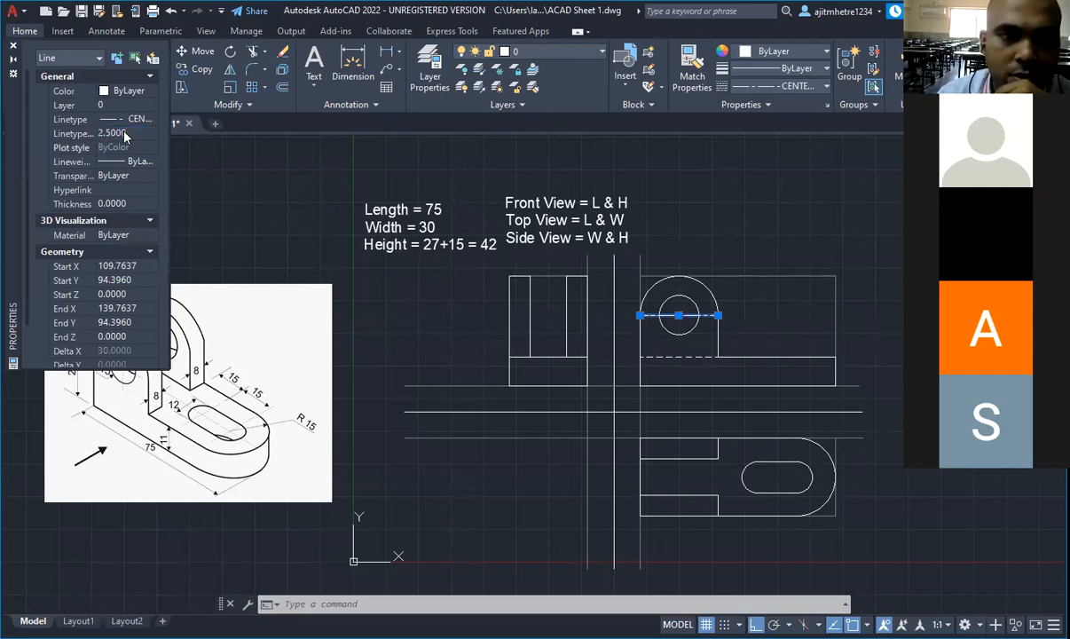
left_click(125, 133)
type("1.25")
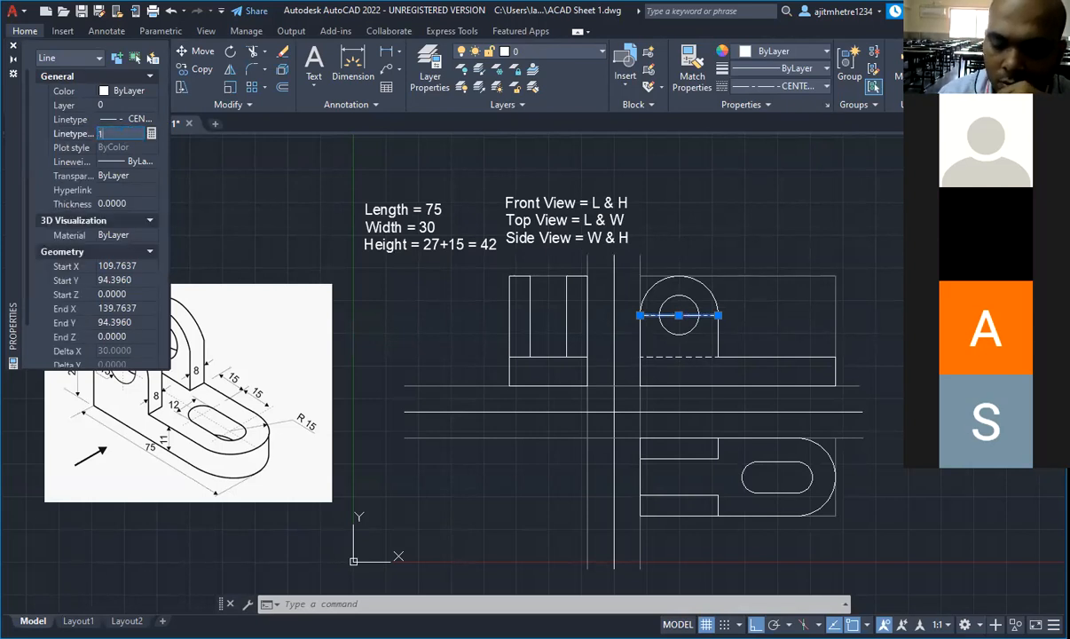
key("Return")
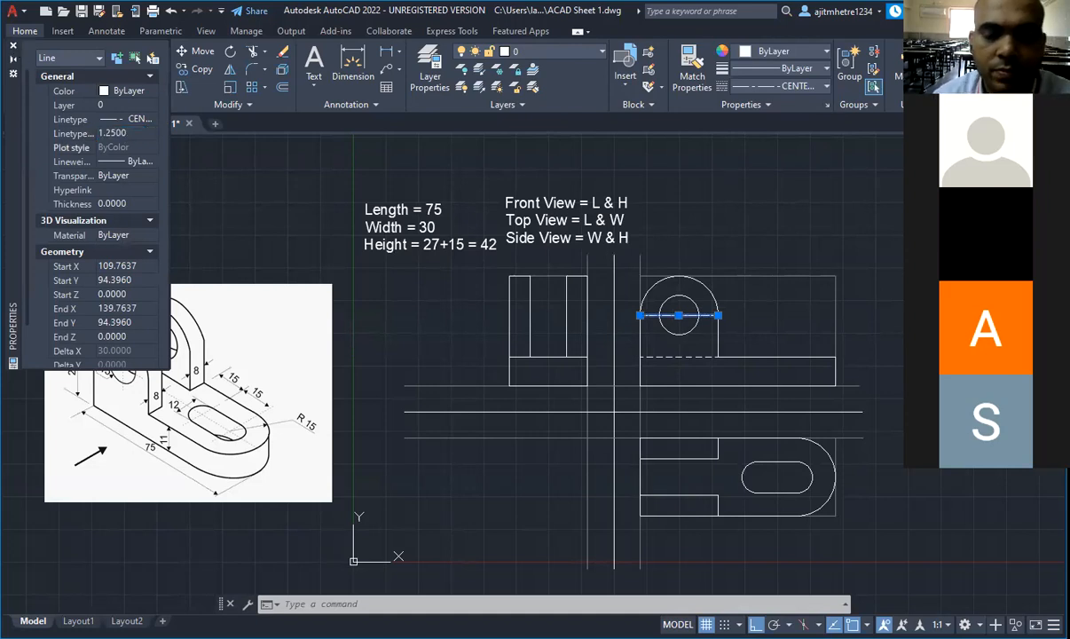
left_click(13, 42)
key("Escape")
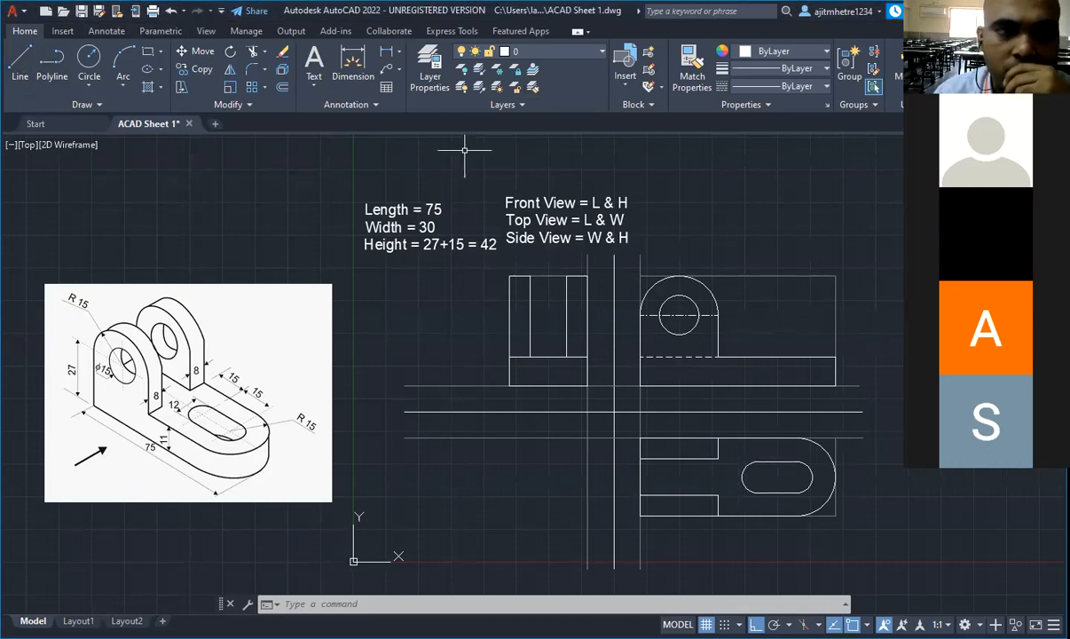
Step: Draw vertical projection lines from the left and right ends of the top view's slot up to the front view
left_click(16, 62)
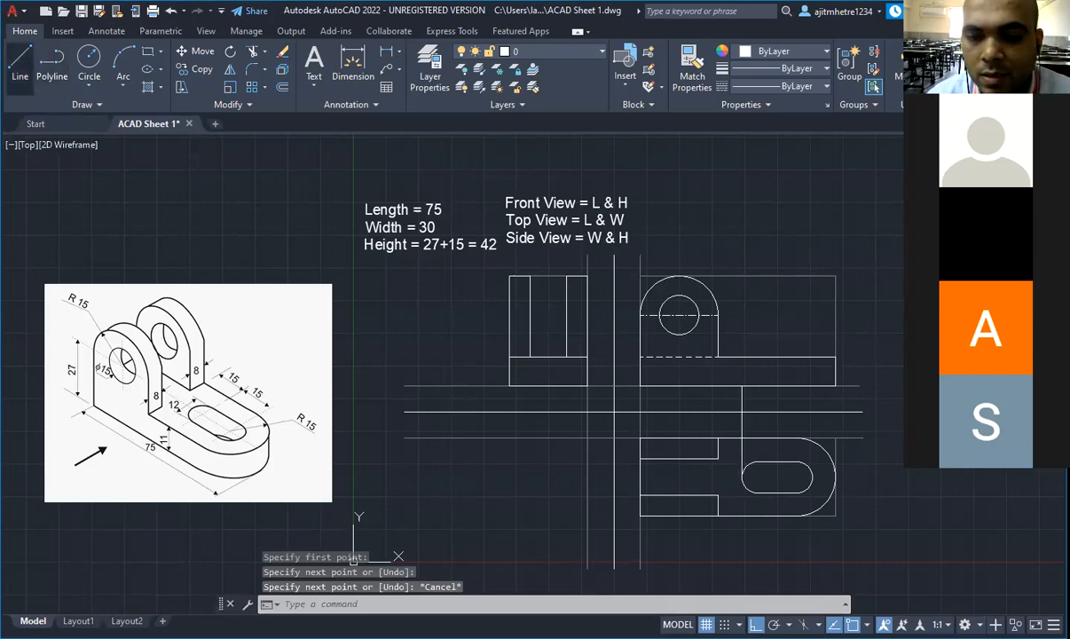
left_click(19, 67)
left_click(813, 476)
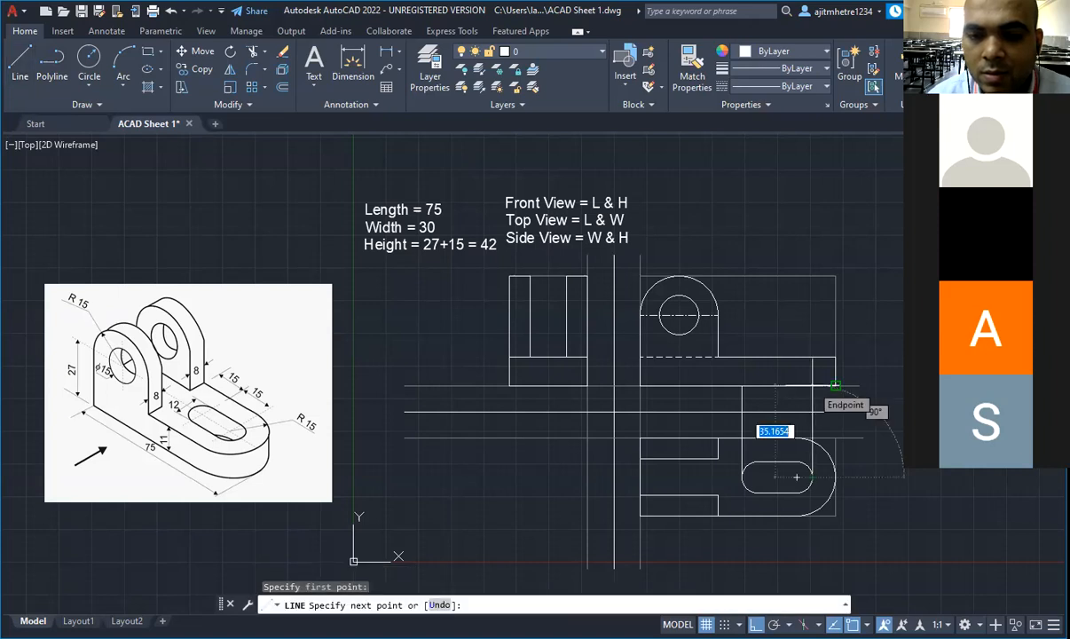
key("Escape")
Step: Trim the projection line from the slot's right end at the front view's bottom edge
key("ctrl+a")
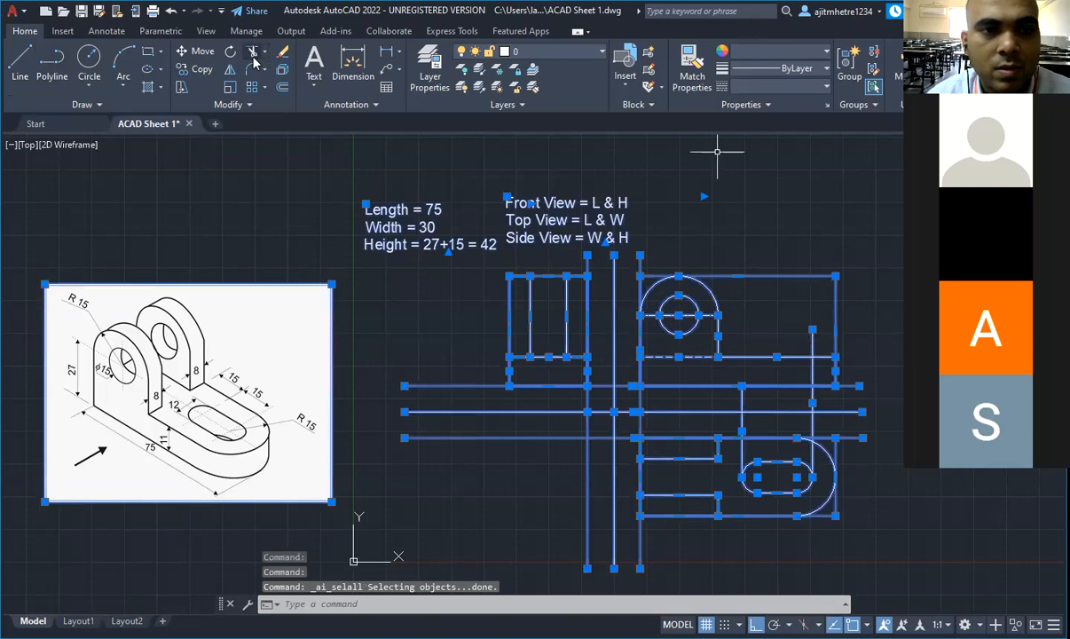
key("Escape")
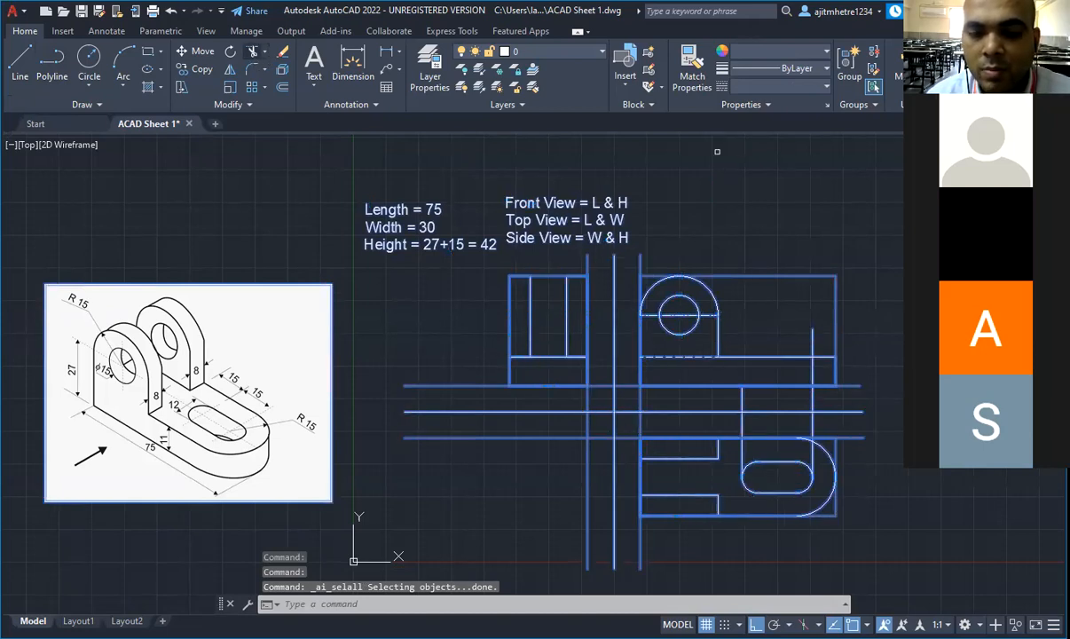
key("Escape")
key("Escape")
Step: Set the colour of both slot projection lines to index colour 8
left_click(813, 424)
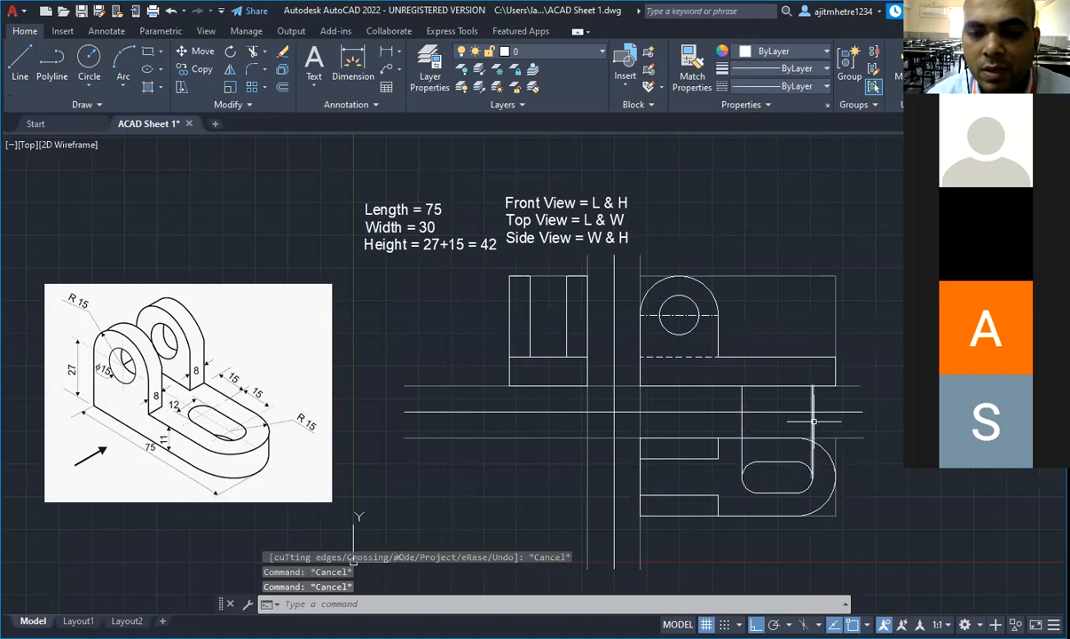
left_click(741, 403)
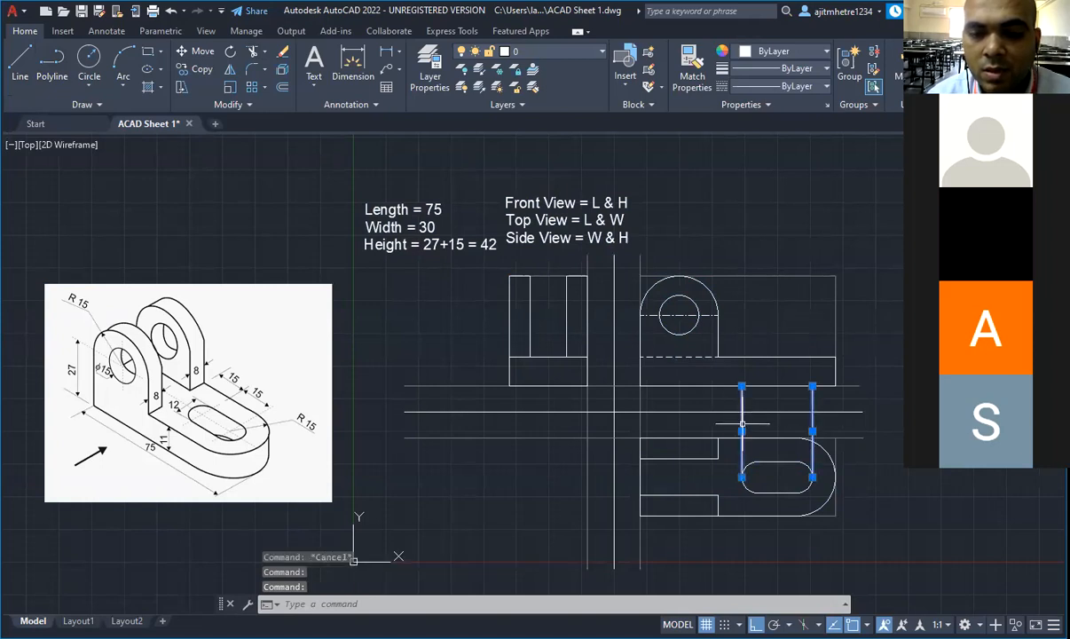
left_click(824, 51)
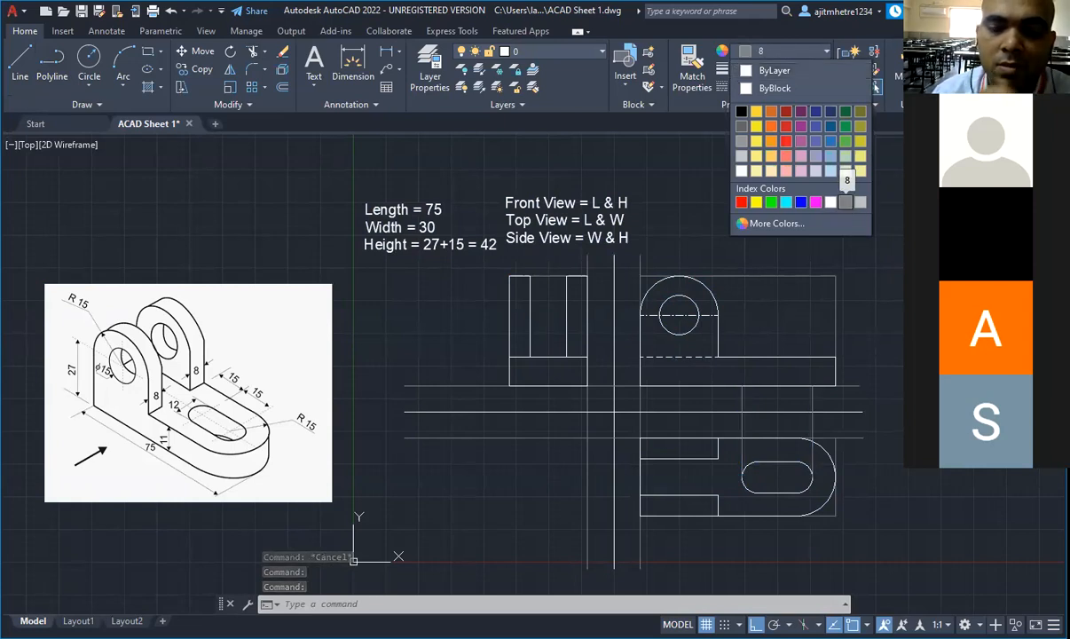
left_click(846, 203)
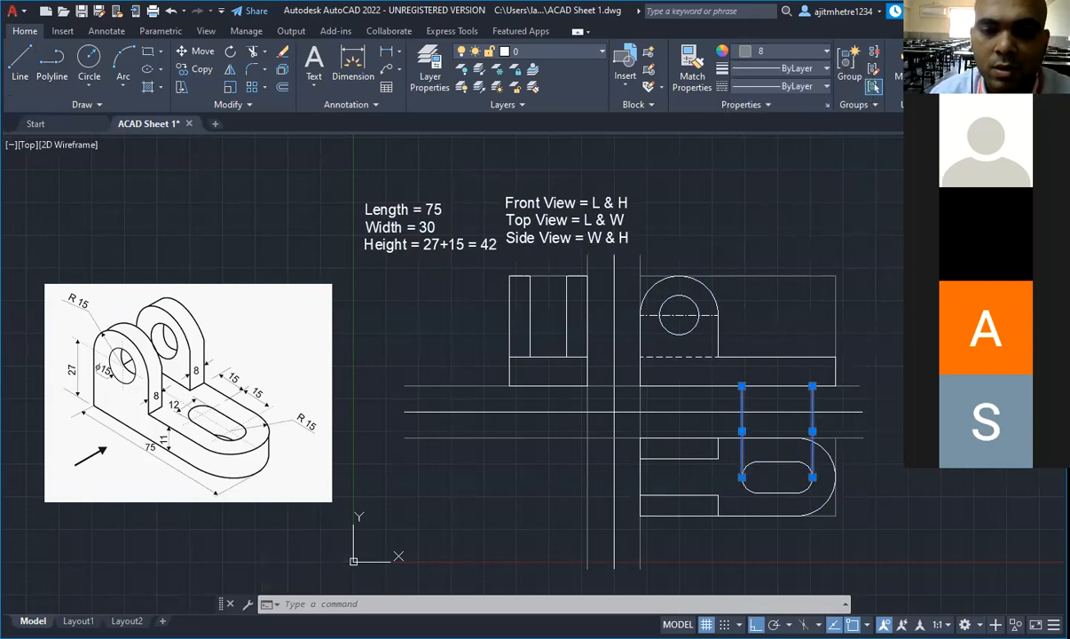
key("Escape")
key("Escape")
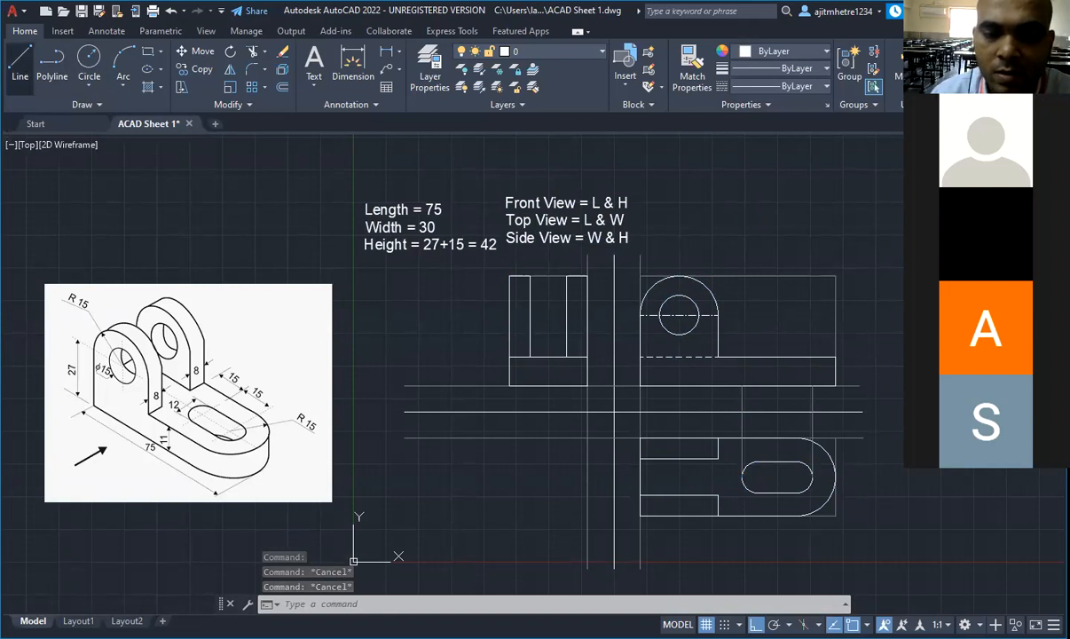
Step: Draw a vertical line up through the front view's base from the projection line of the slot's left end
left_click(19, 58)
left_click(742, 335)
key("Escape")
key("Escape")
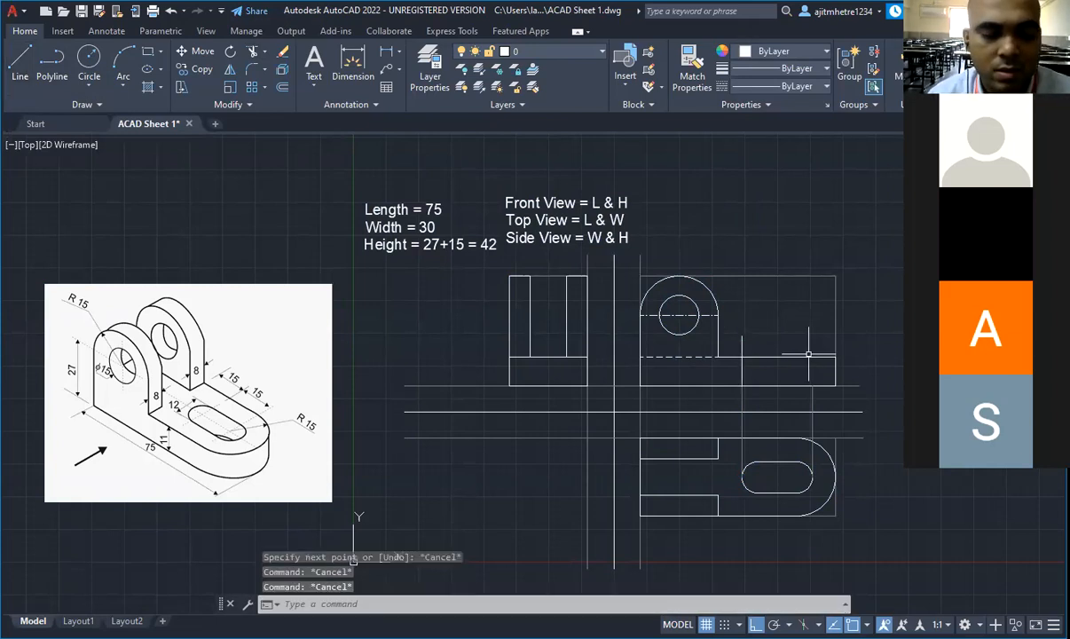
Step: Trim the slot's left edge line at the front view base's top edge and copy it to the slot's right end
key("ctrl+a")
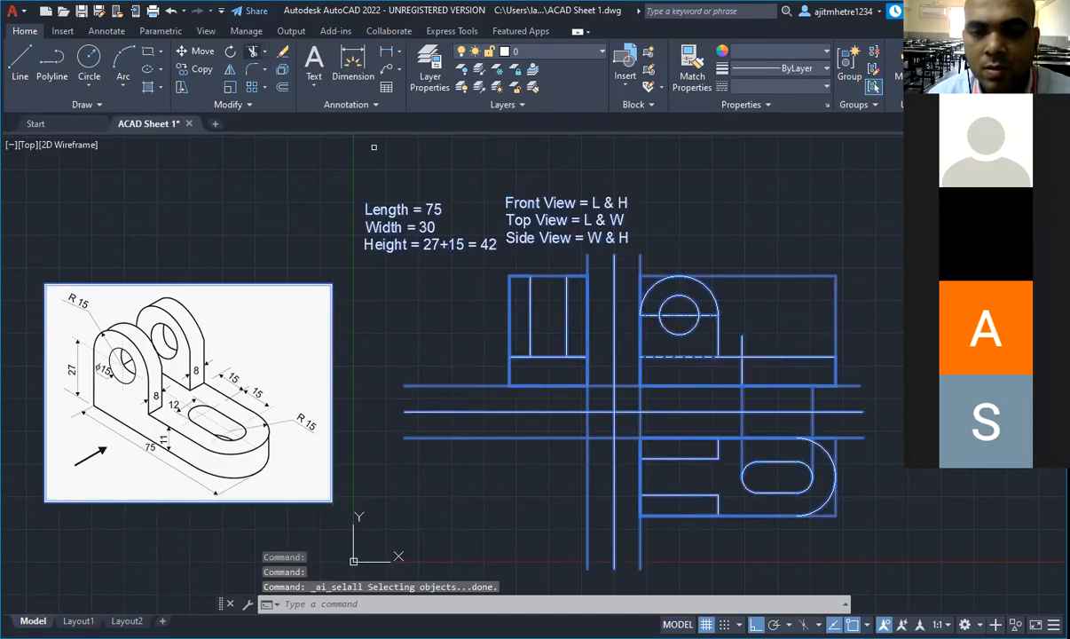
key("Escape")
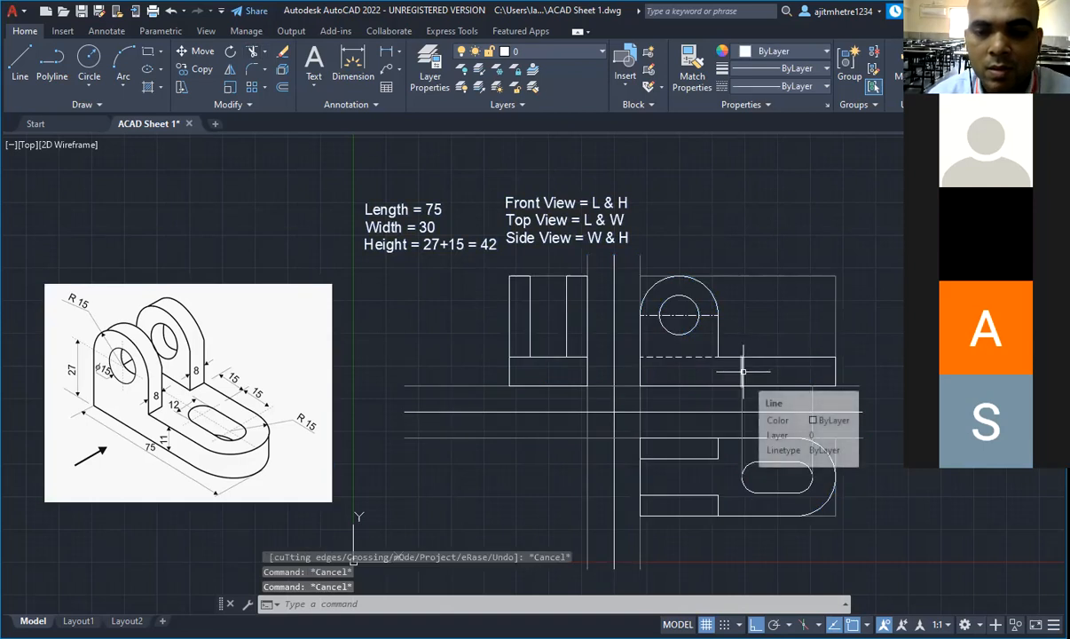
left_click(742, 370)
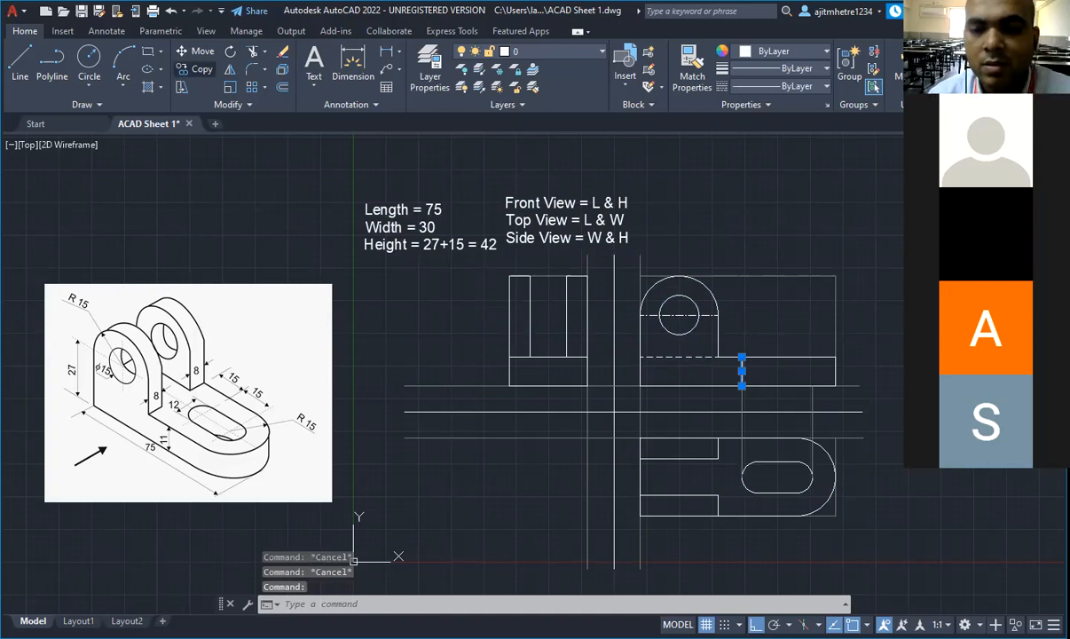
key("Escape")
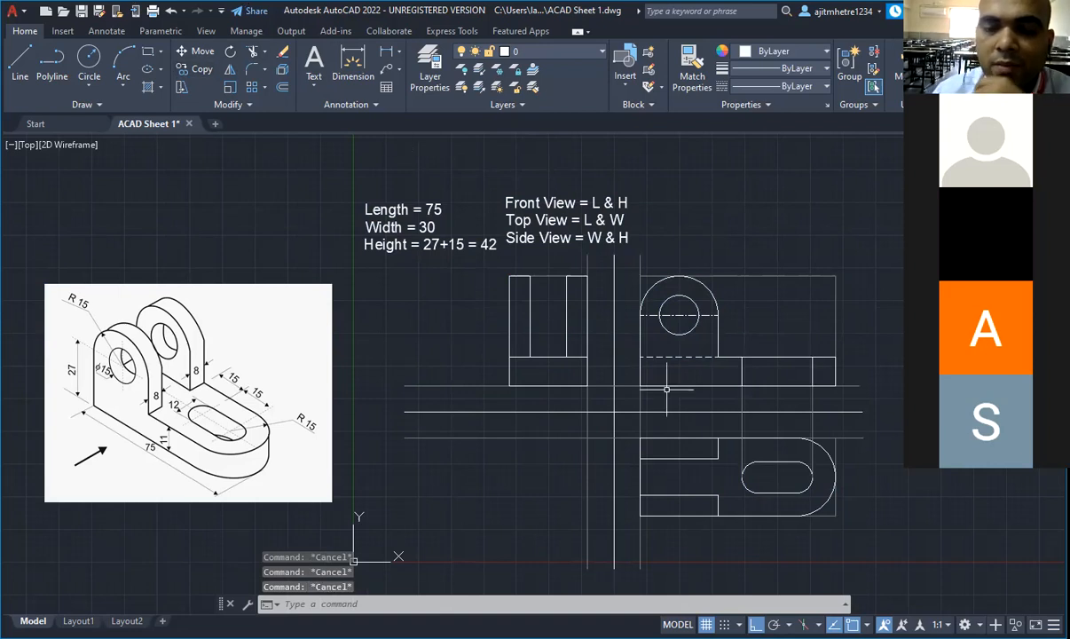
Step: Apply the HIDDENX2 linetype to the two vertical slot lines in the front view's base
left_click(741, 371)
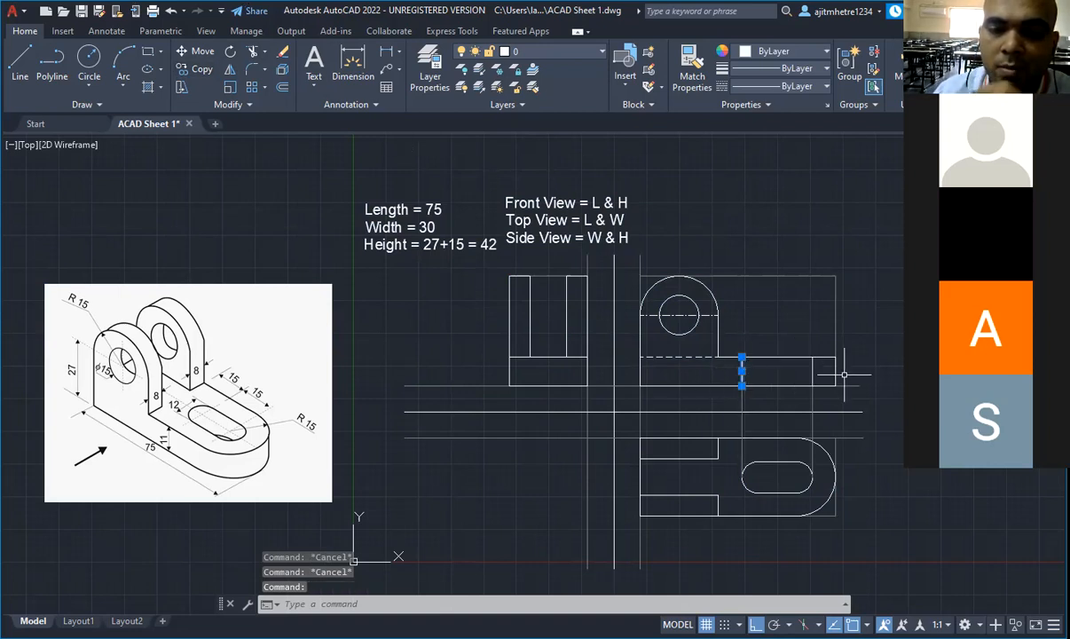
left_click(813, 371)
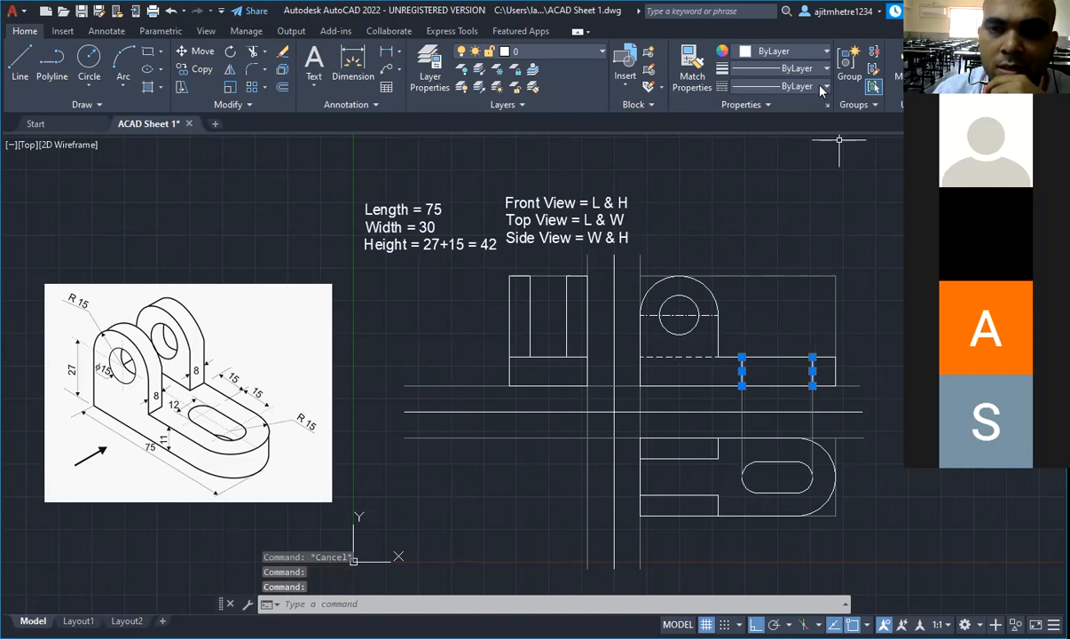
left_click(781, 87)
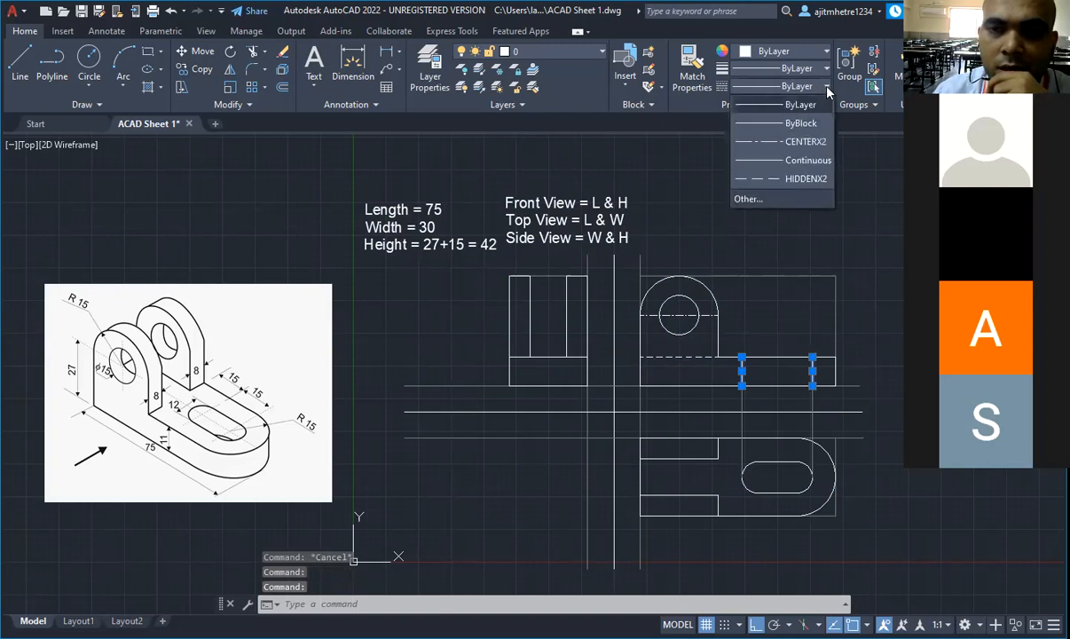
left_click(805, 180)
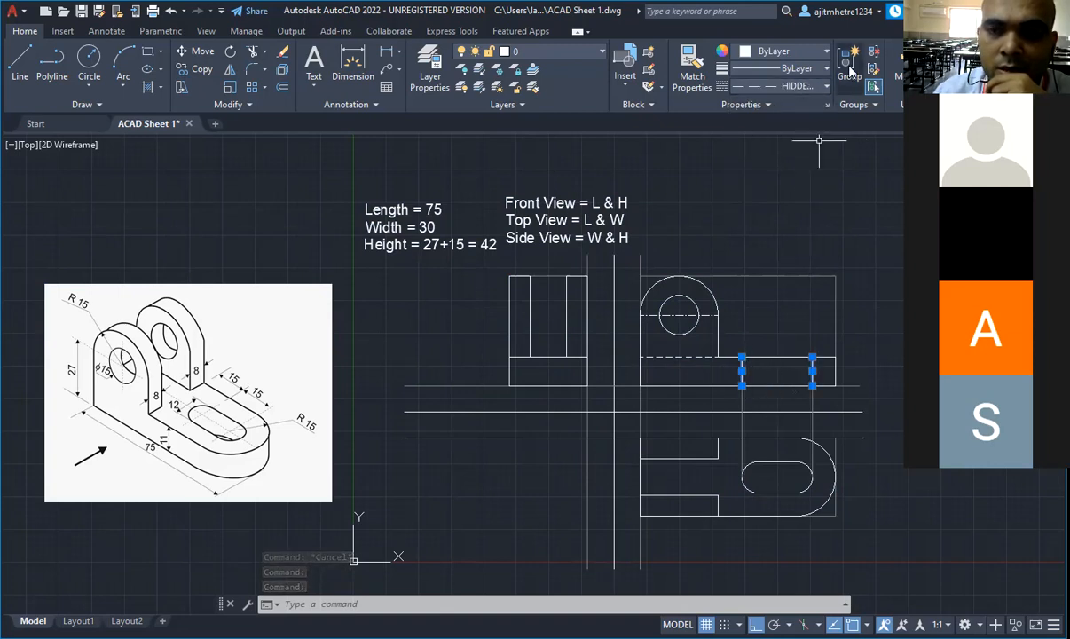
Step: Set the linetype scale of the two hidden slot lines in the front view to 5
left_click(827, 105)
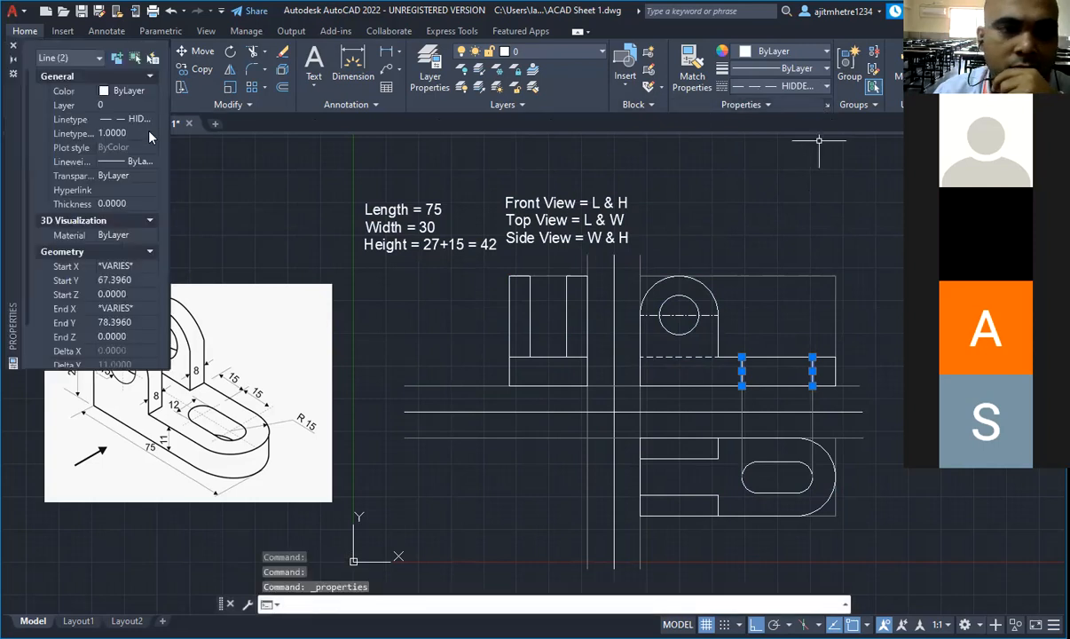
left_click(124, 133)
type("5")
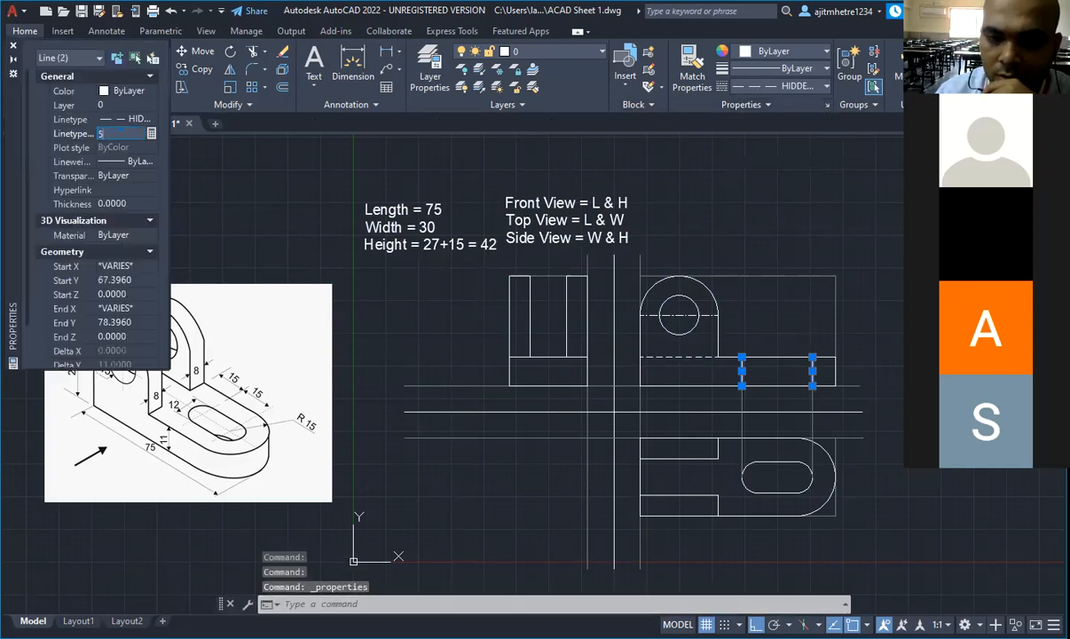
key("Return")
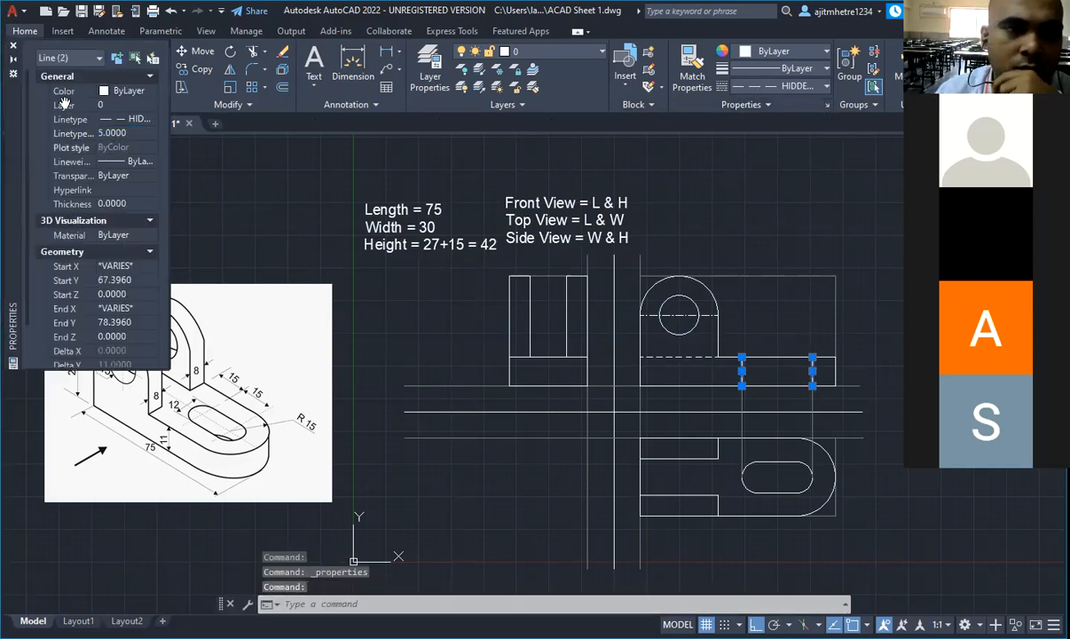
left_click(13, 45)
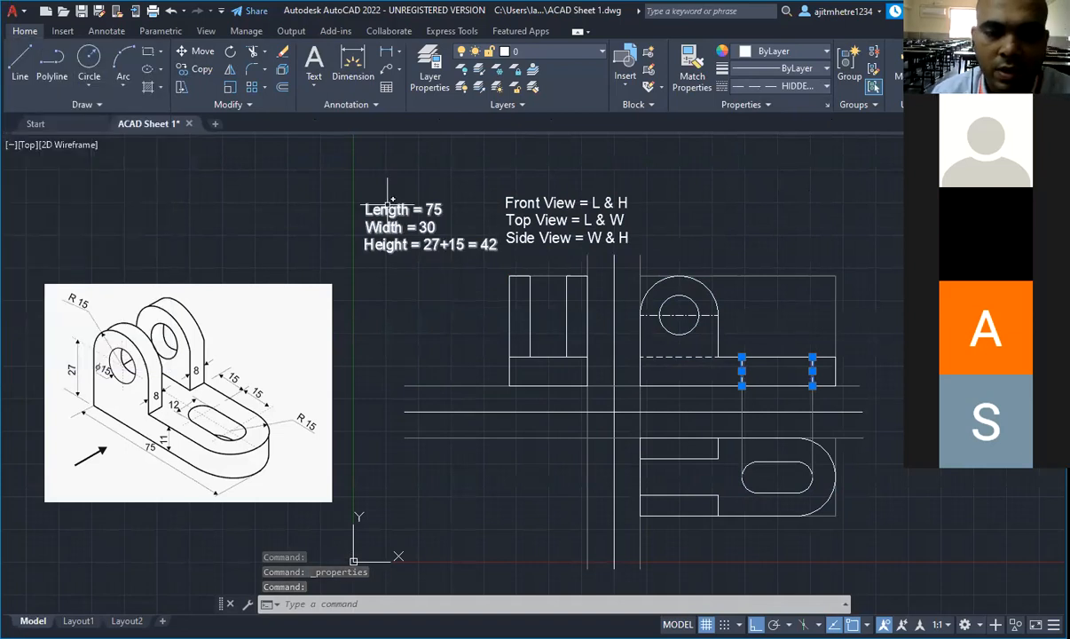
key("Escape")
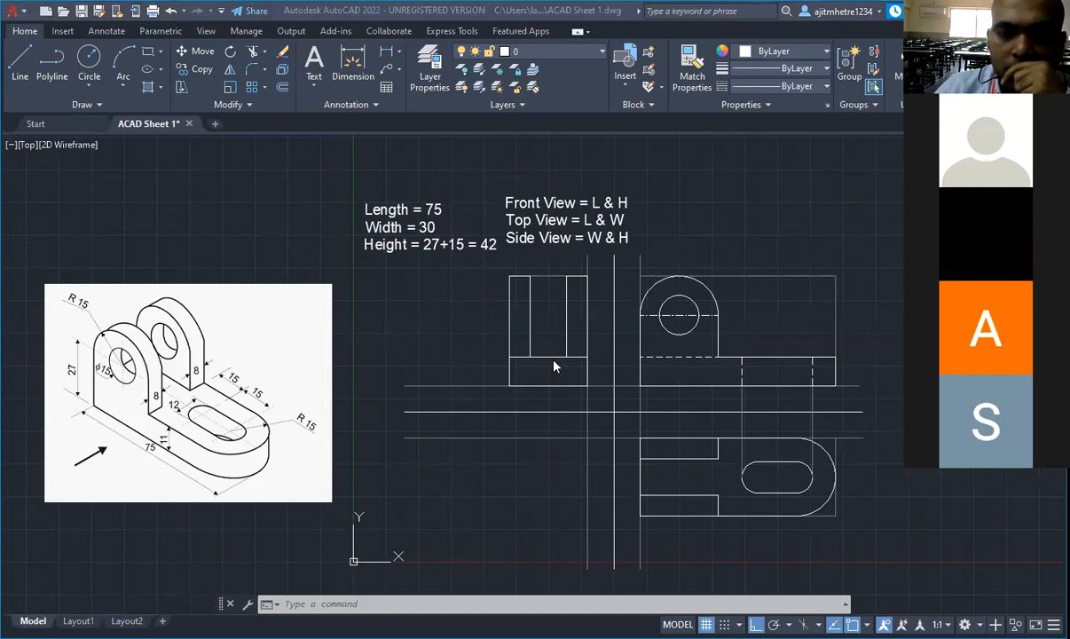
Step: Draw a horizontal projection line from the top of the front view's hole across into the side view
left_click(19, 62)
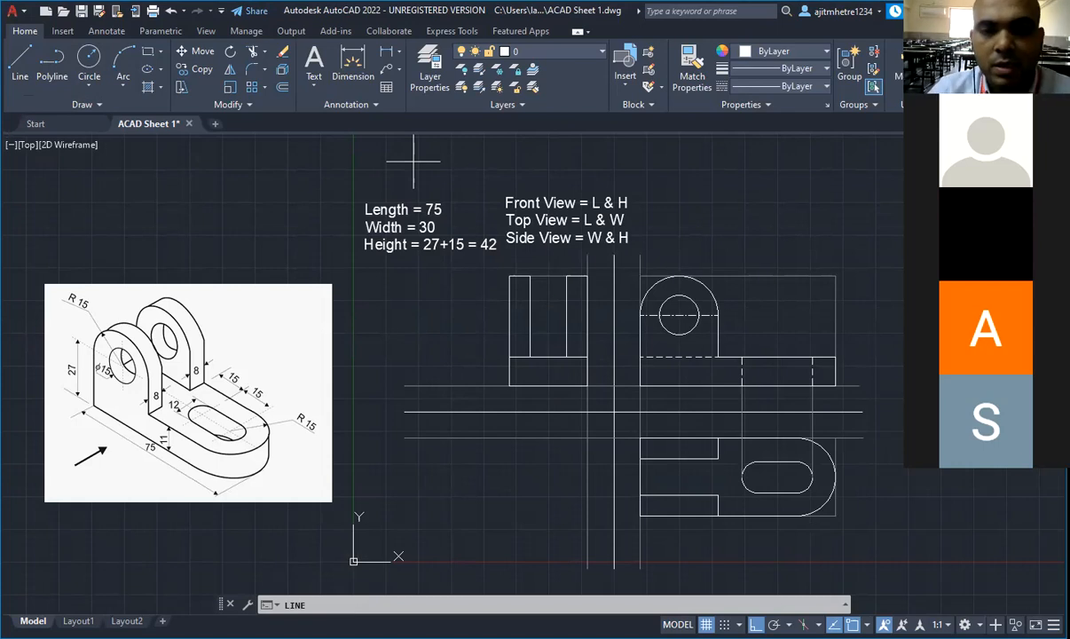
key("Return")
left_click(559, 295)
key("Escape")
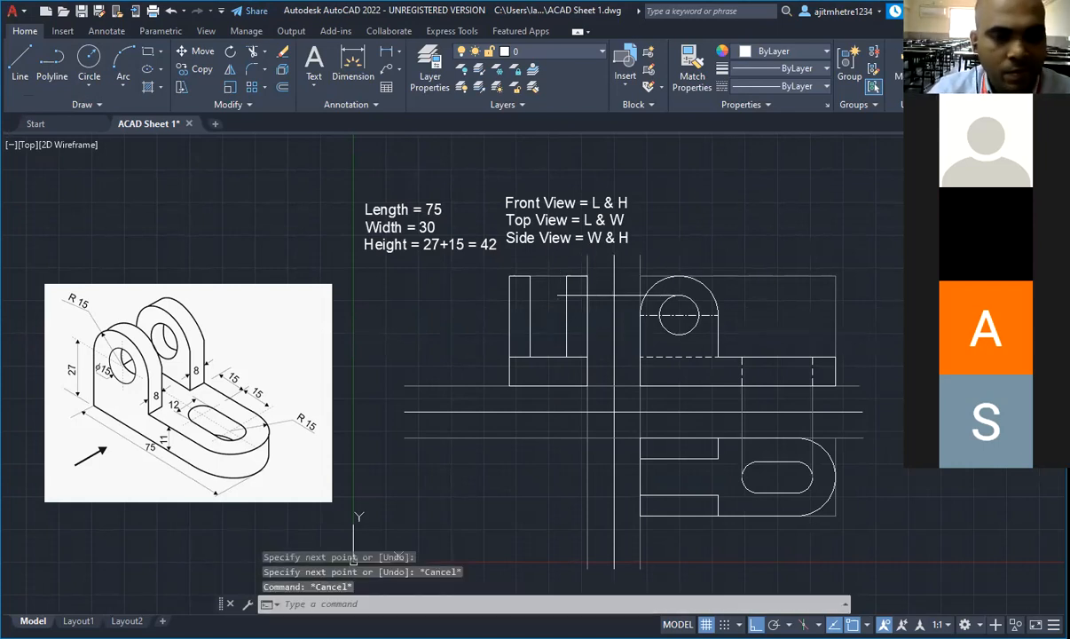
Step: Trim the hole's projection line at the side view's right edge
key("ctrl+a")
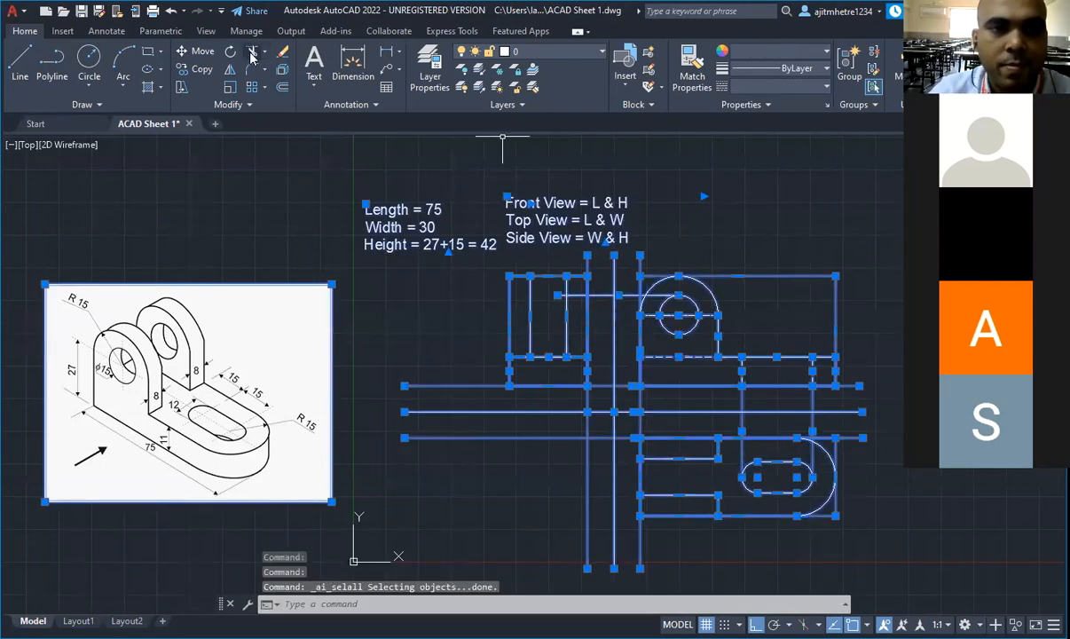
key("Escape")
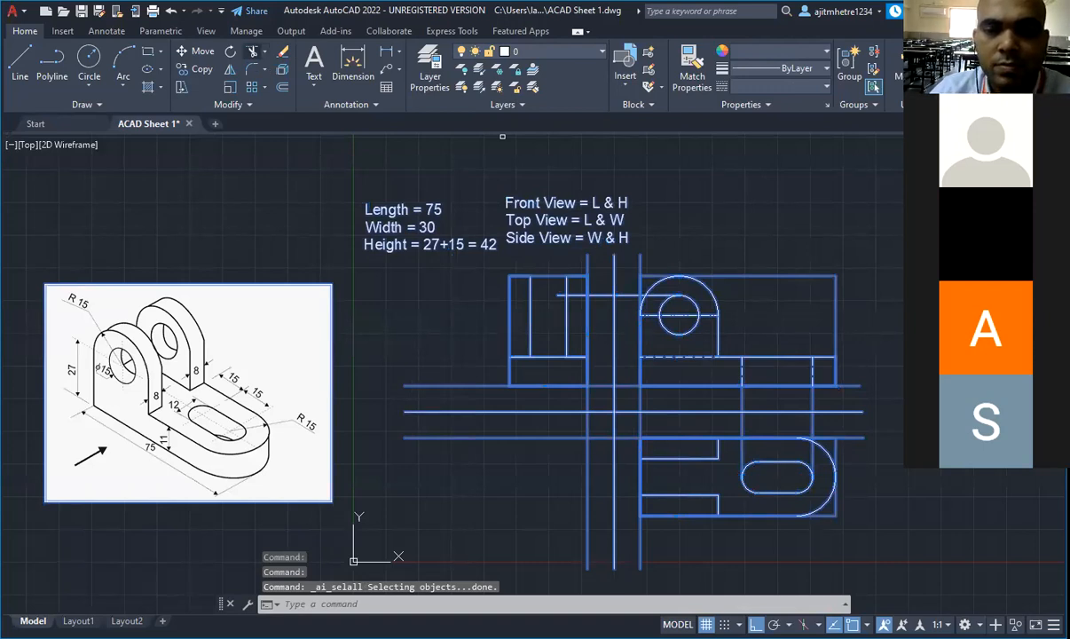
left_click(548, 275)
left_click(576, 294)
key("Escape")
key("Escape")
key("Escape")
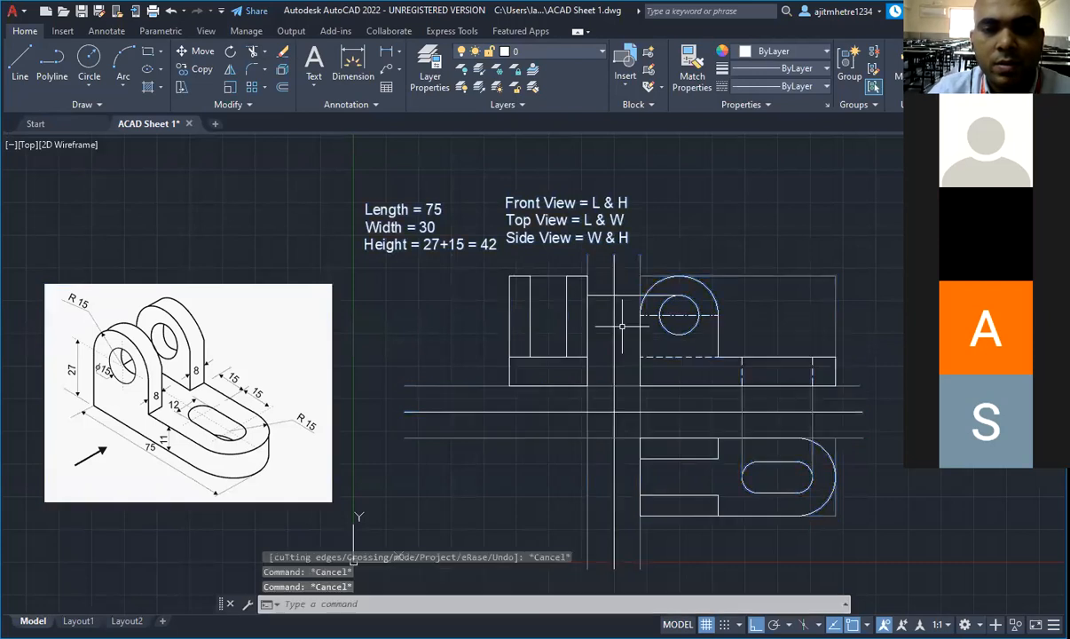
key("Escape")
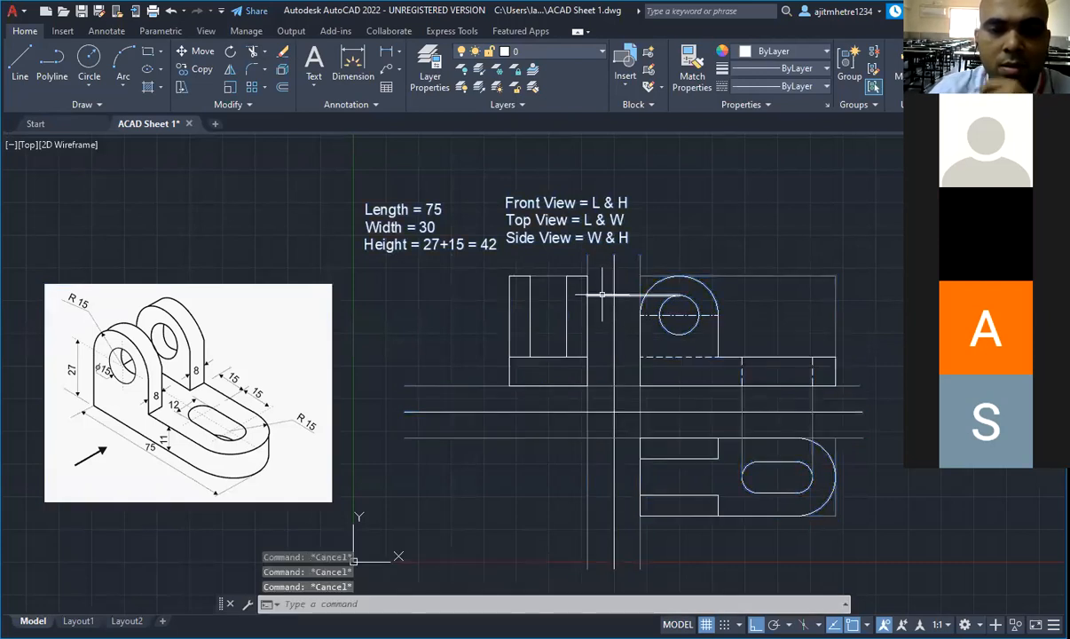
Step: Mirror the hole's projection line about the hole's horizontal centre line, keeping the original
left_click(601, 293)
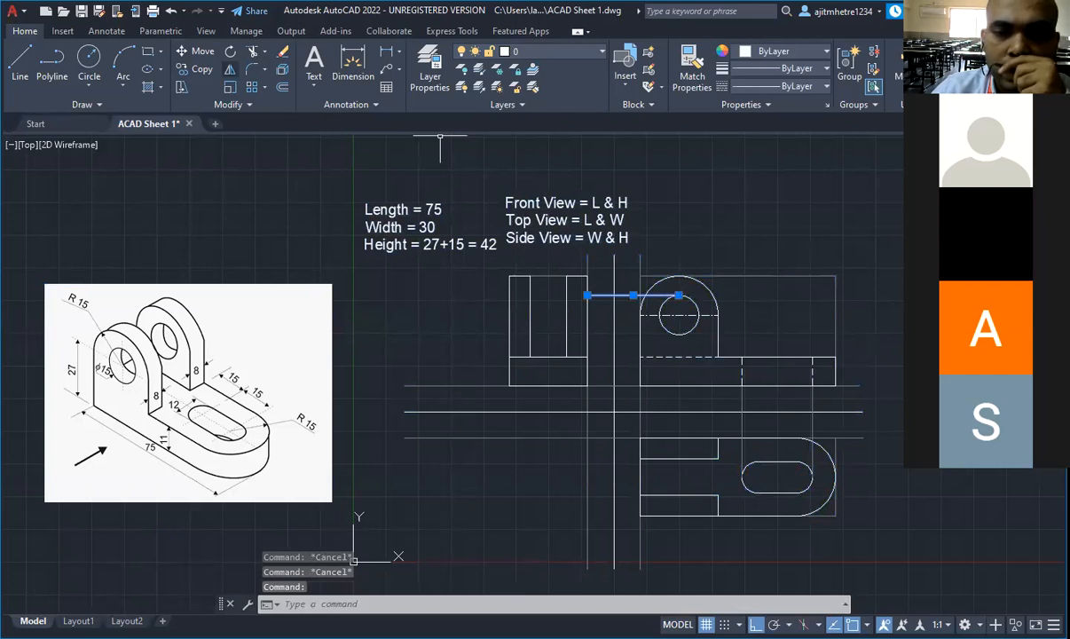
left_click(230, 70)
left_click(678, 315)
left_click(641, 315)
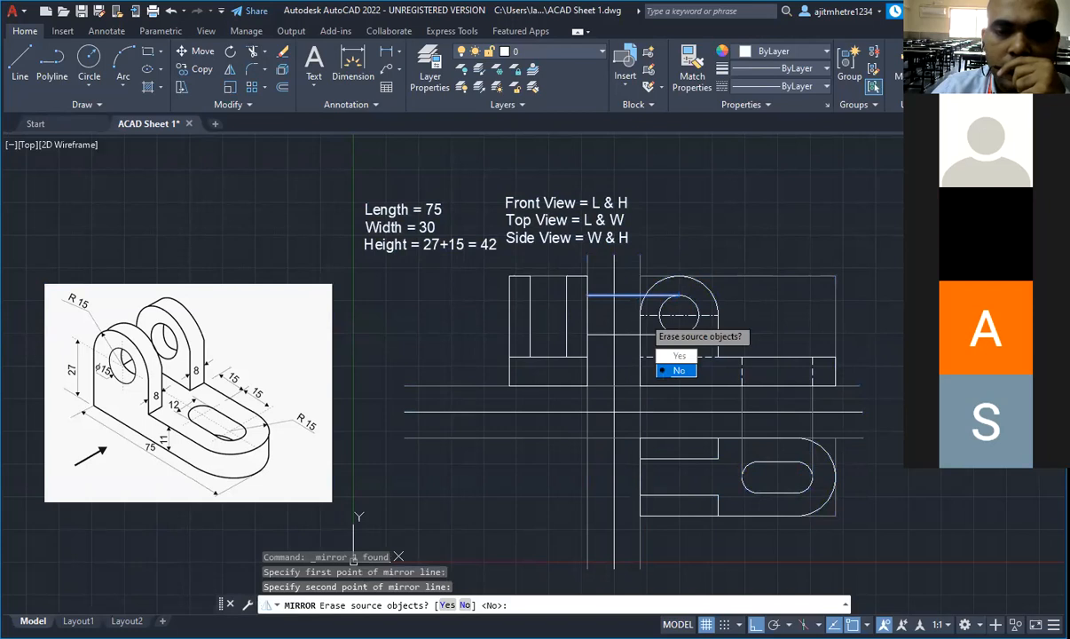
key("Return")
Step: Set the colour of both hole projection lines between the front and side views to index colour 8
left_click(601, 335)
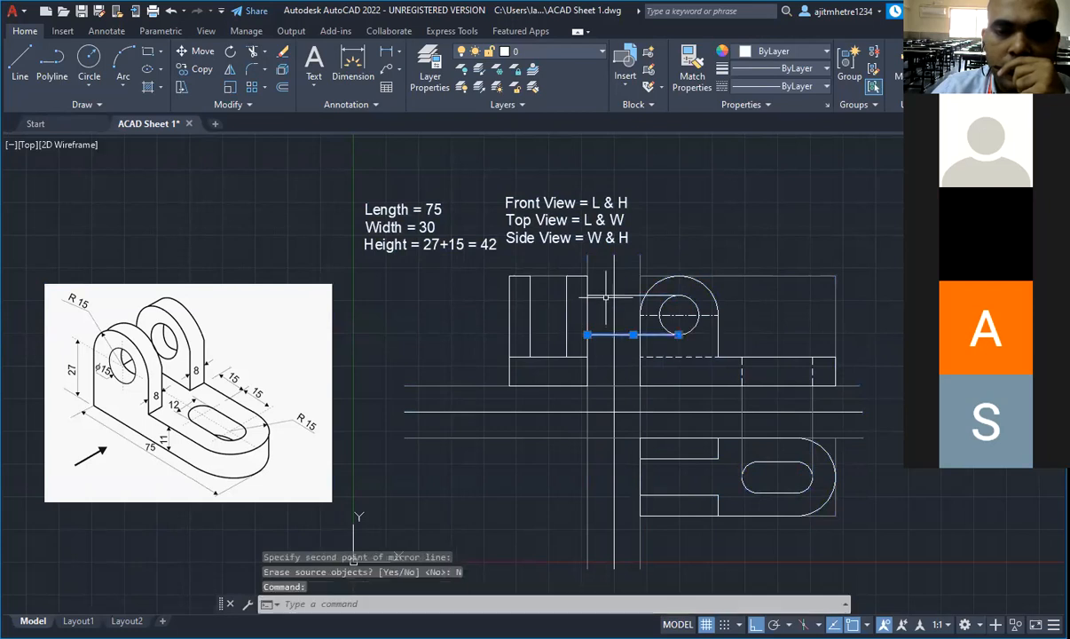
left_click(606, 293)
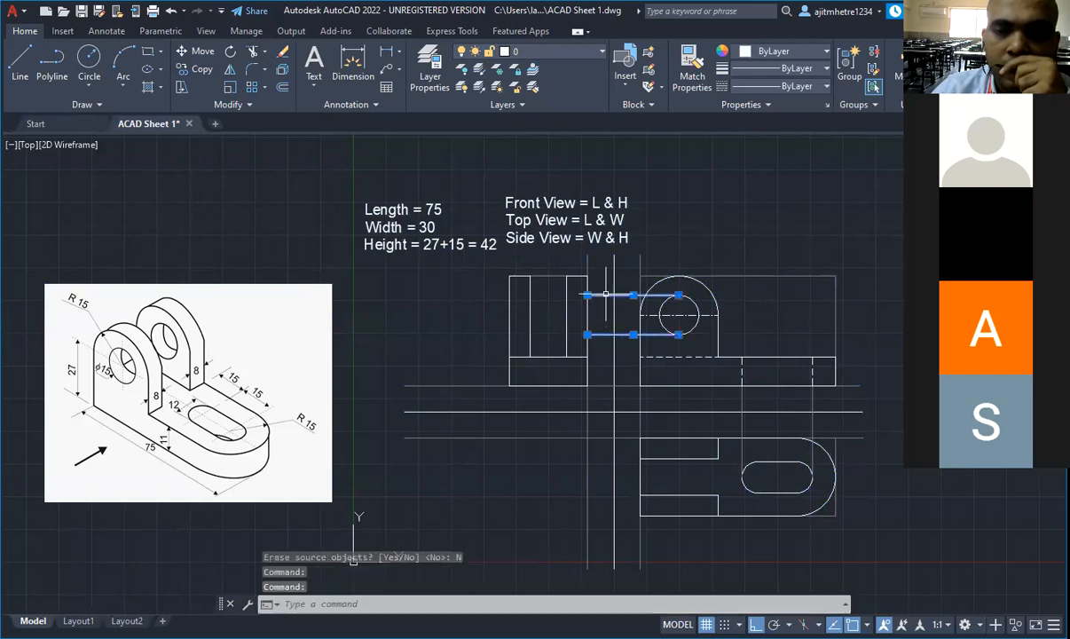
left_click(825, 86)
left_click(825, 50)
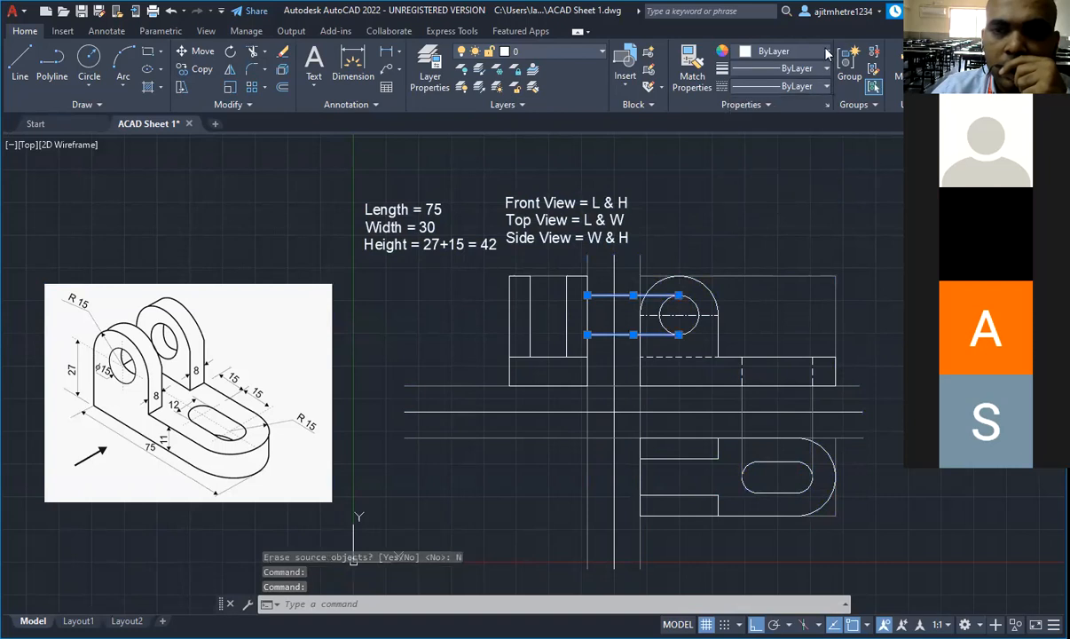
left_click(825, 49)
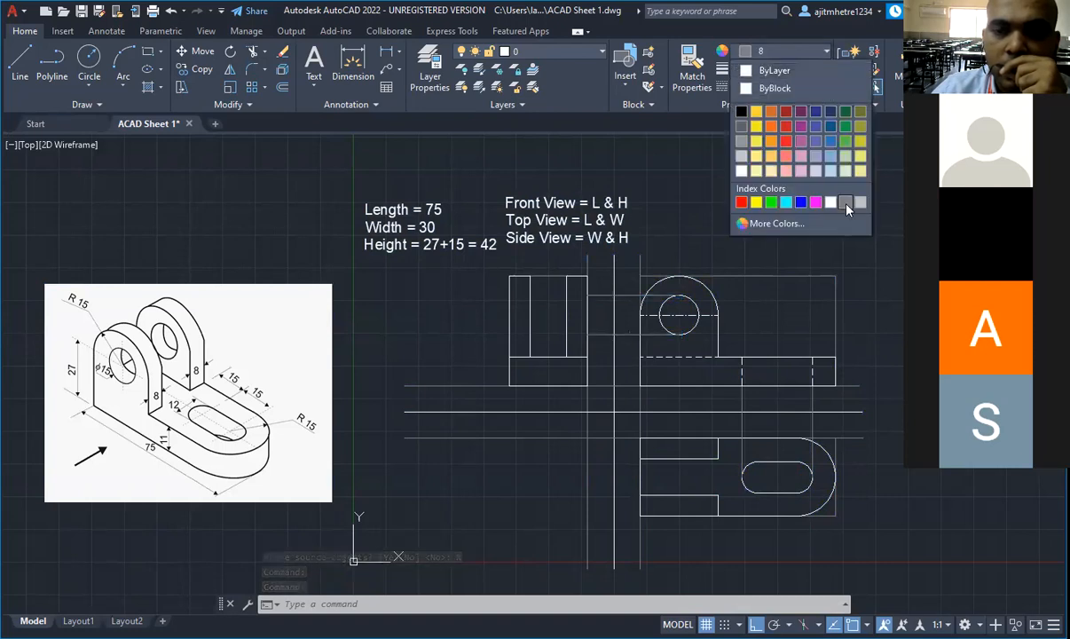
left_click(796, 192)
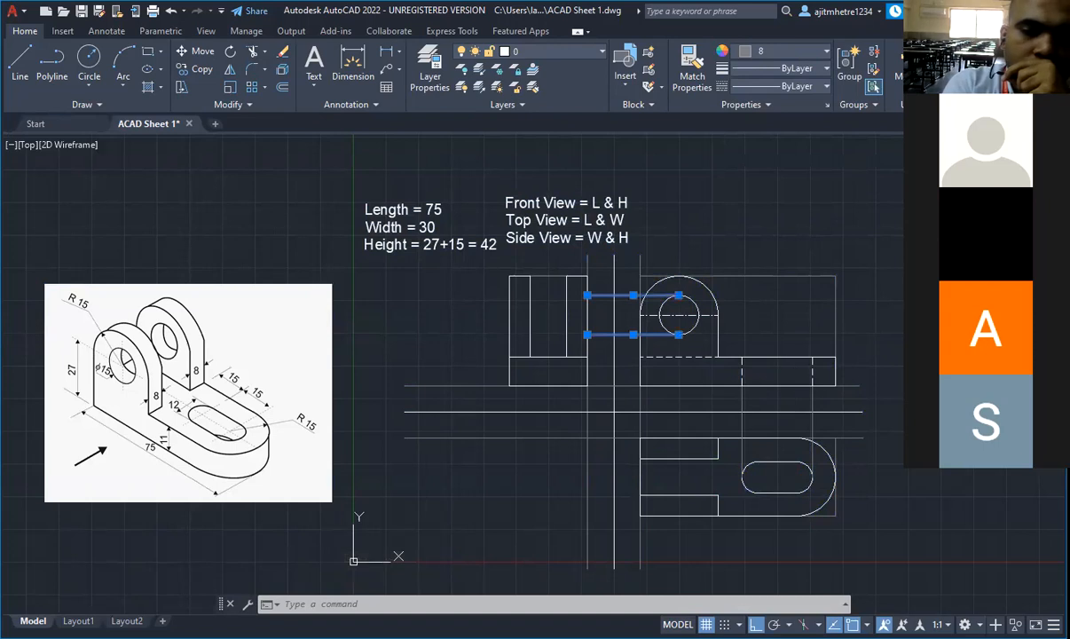
key("Escape")
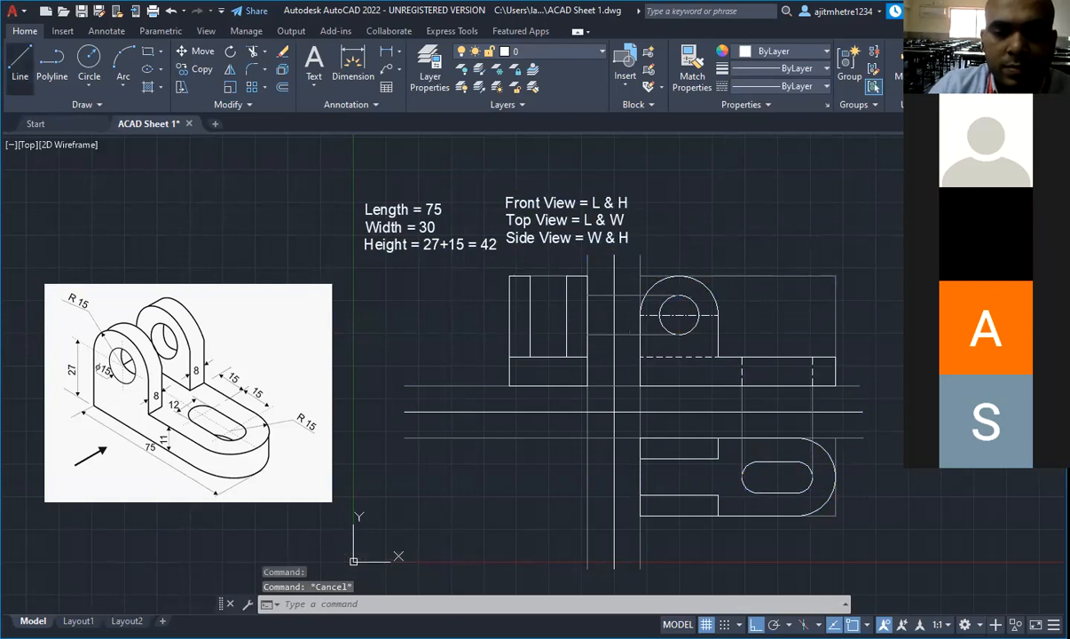
Step: Draw a horizontal line at the hole's top level across the side view, extending past its far edge
left_click(19, 62)
left_click(495, 296)
key("Escape")
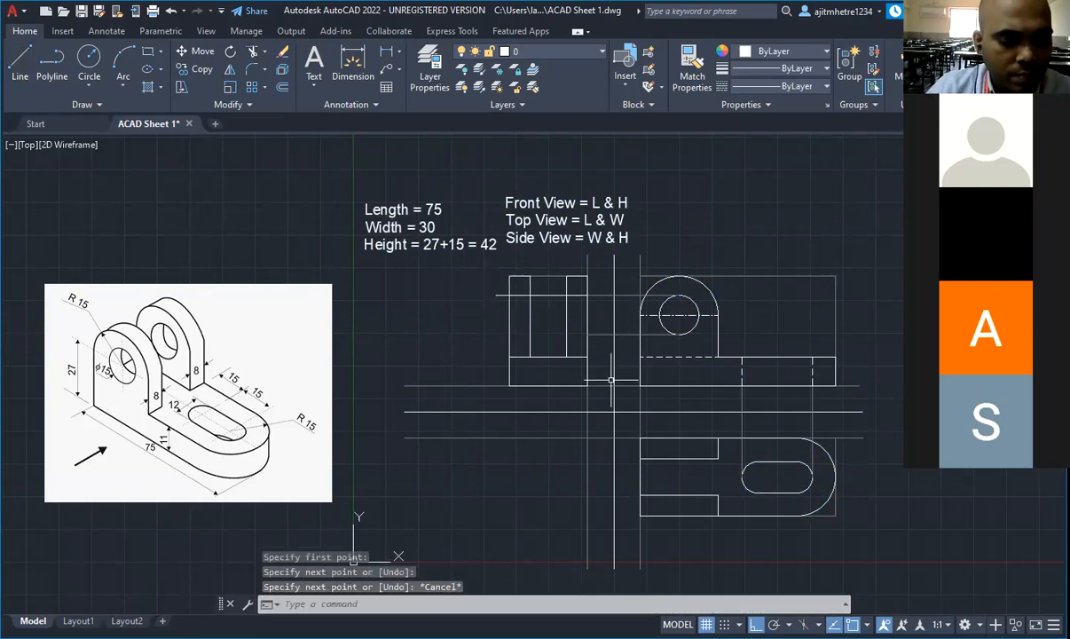
Step: Trim the new line's overhang outside the side view and copy the line down to the hole's bottom level
key("ctrl+a")
left_click(253, 51)
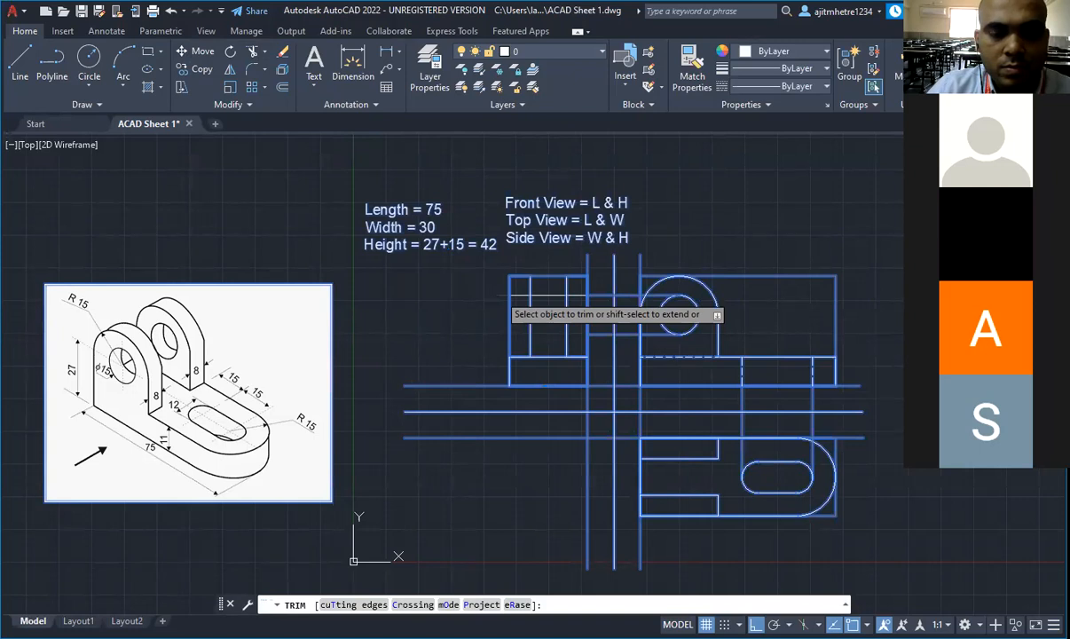
key("Escape")
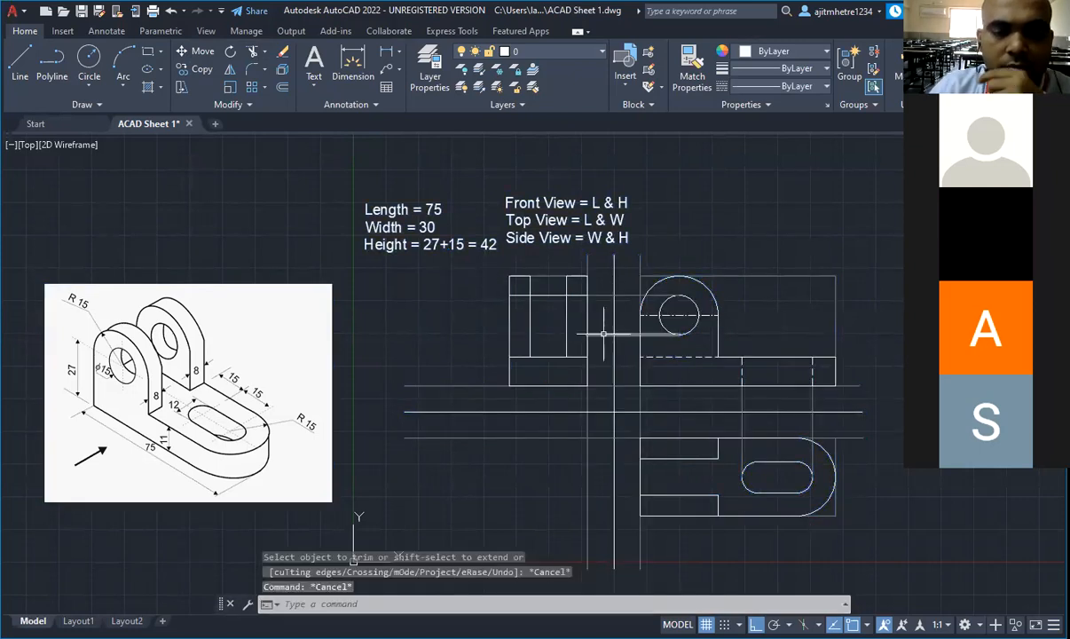
left_click(562, 296)
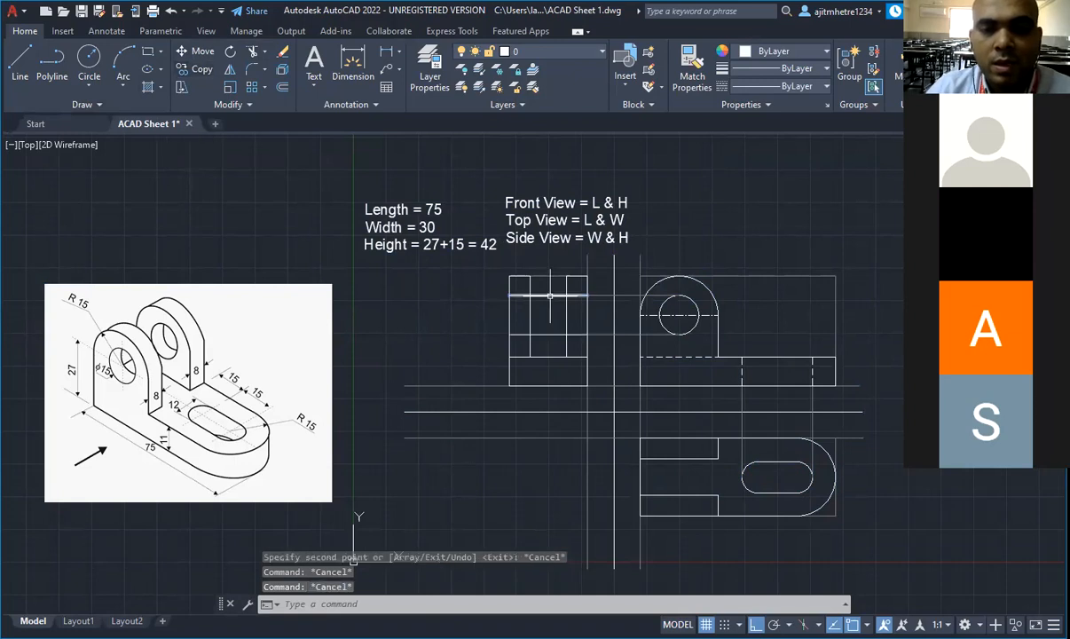
Step: Change the linetype of the two horizontal hole lines in the side view to HIDDENX2
left_click(549, 294)
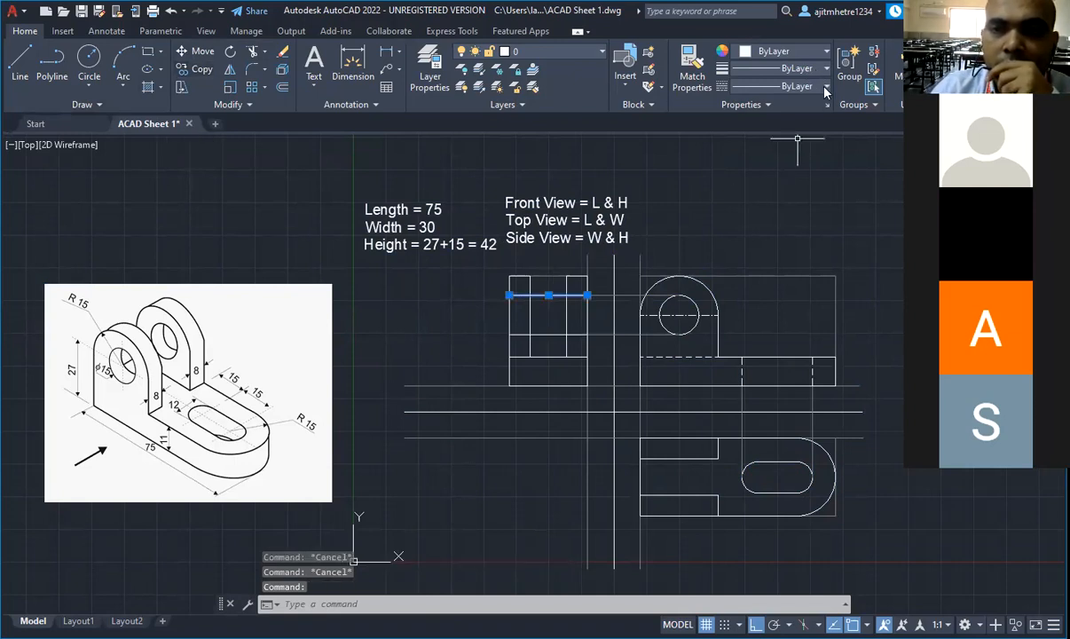
left_click(778, 86)
left_click(806, 178)
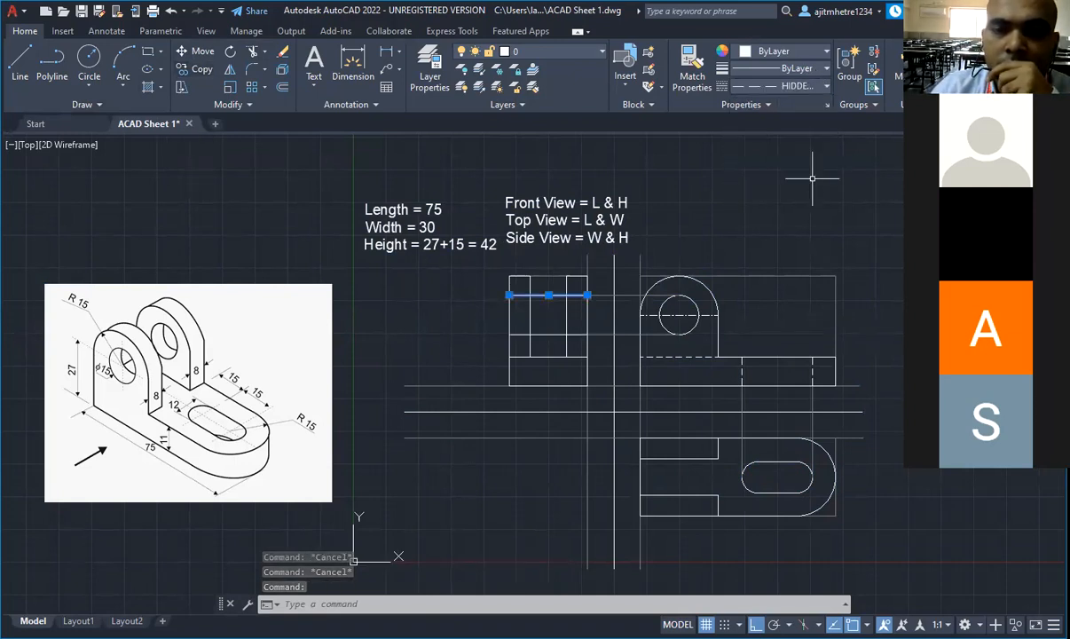
left_click(549, 334)
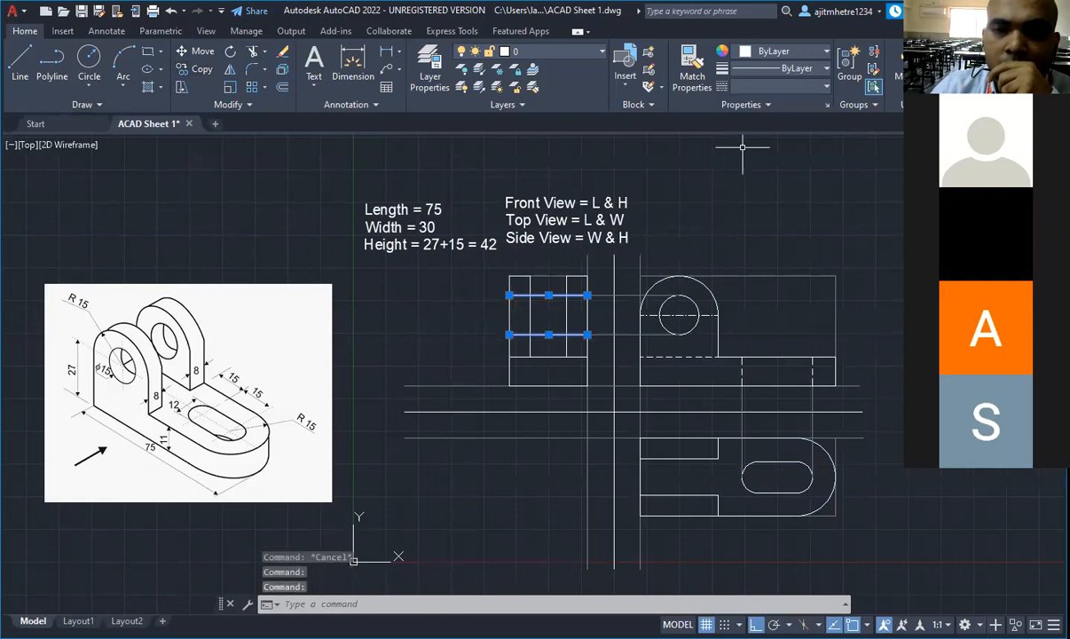
left_click(778, 83)
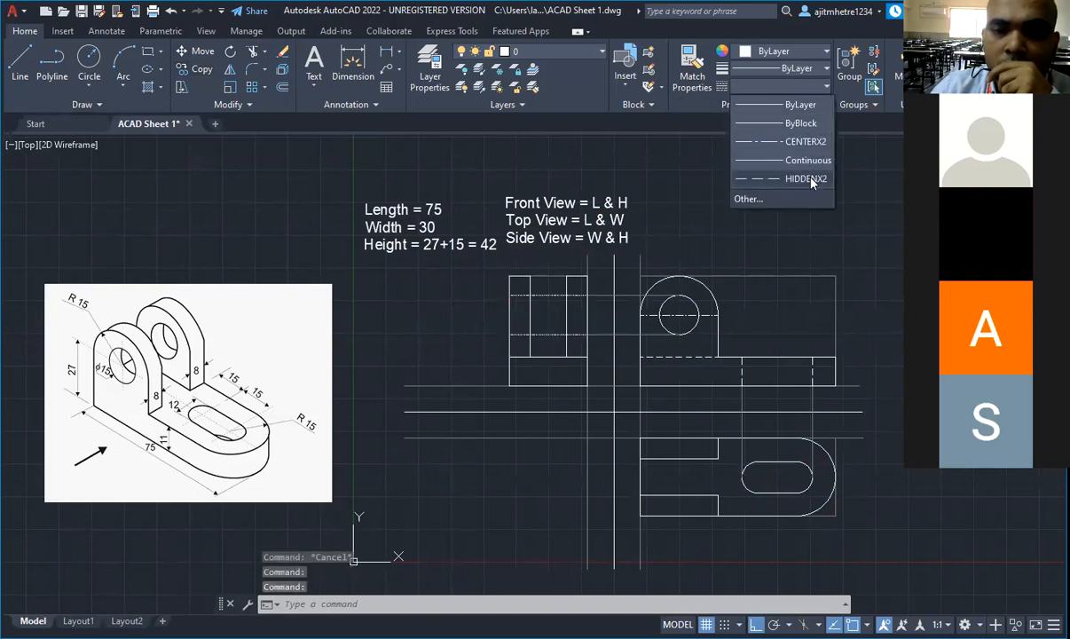
left_click(807, 179)
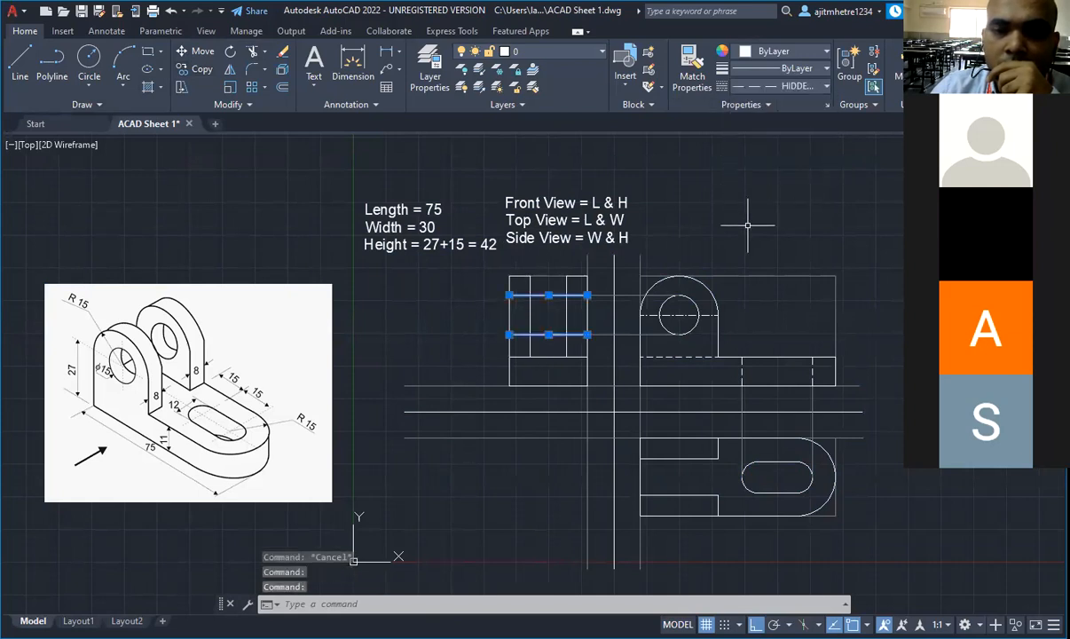
Step: Set the linetype scale of the two hidden hole lines in the side view to 5
left_click(825, 104)
left_click(133, 130)
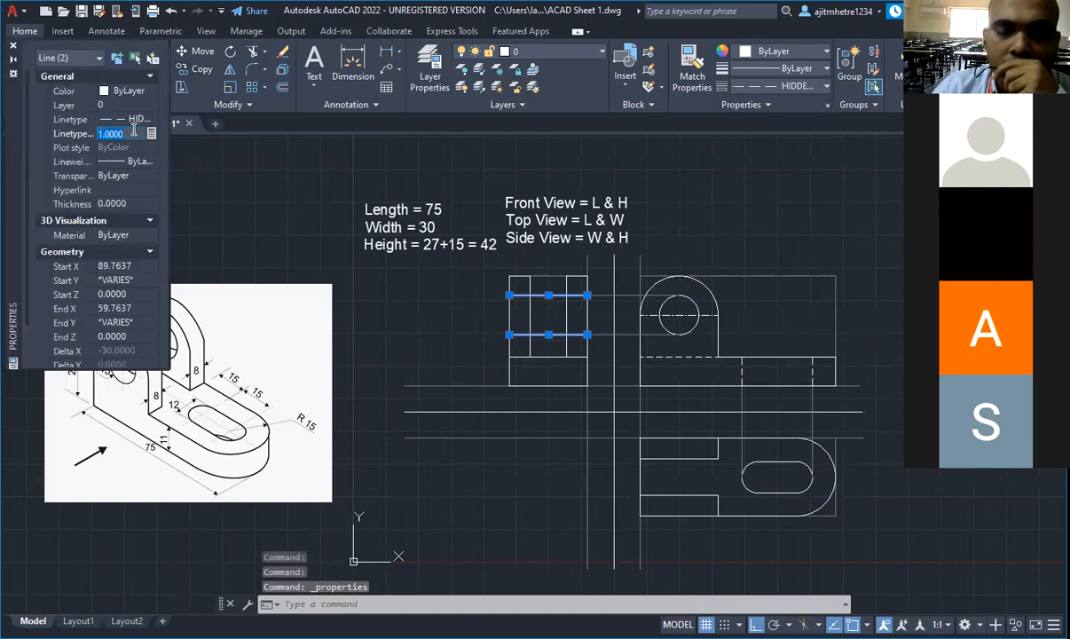
type("5")
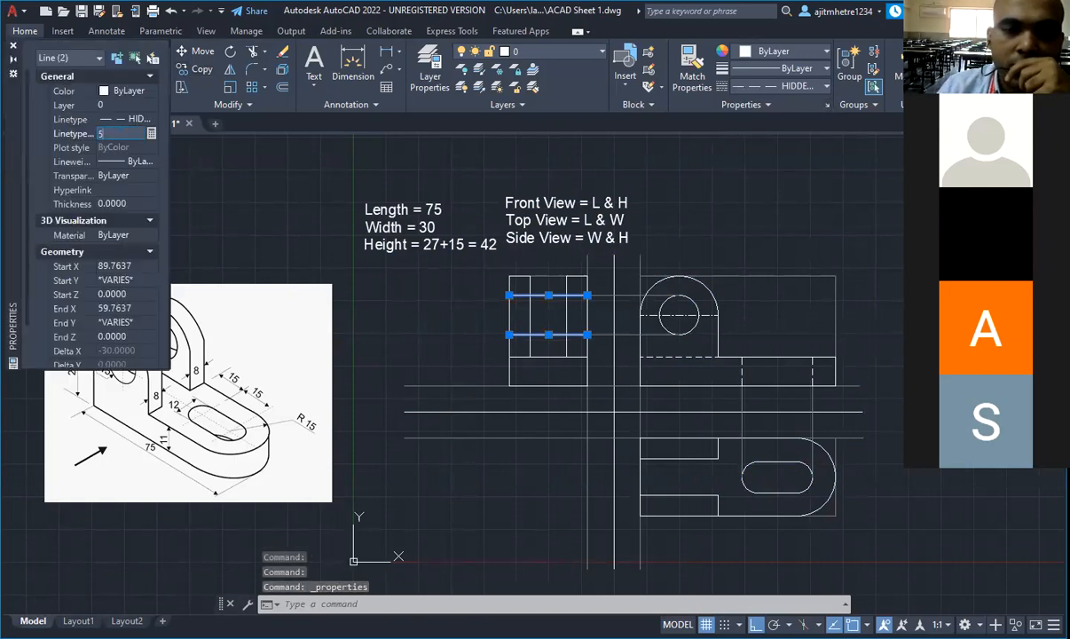
key("Return")
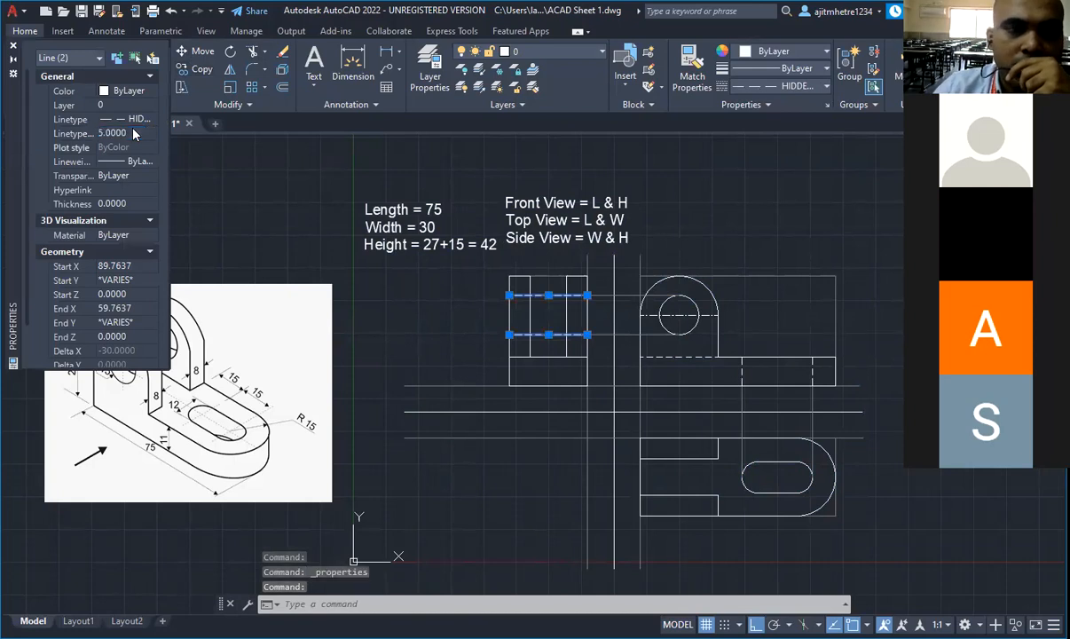
left_click(12, 48)
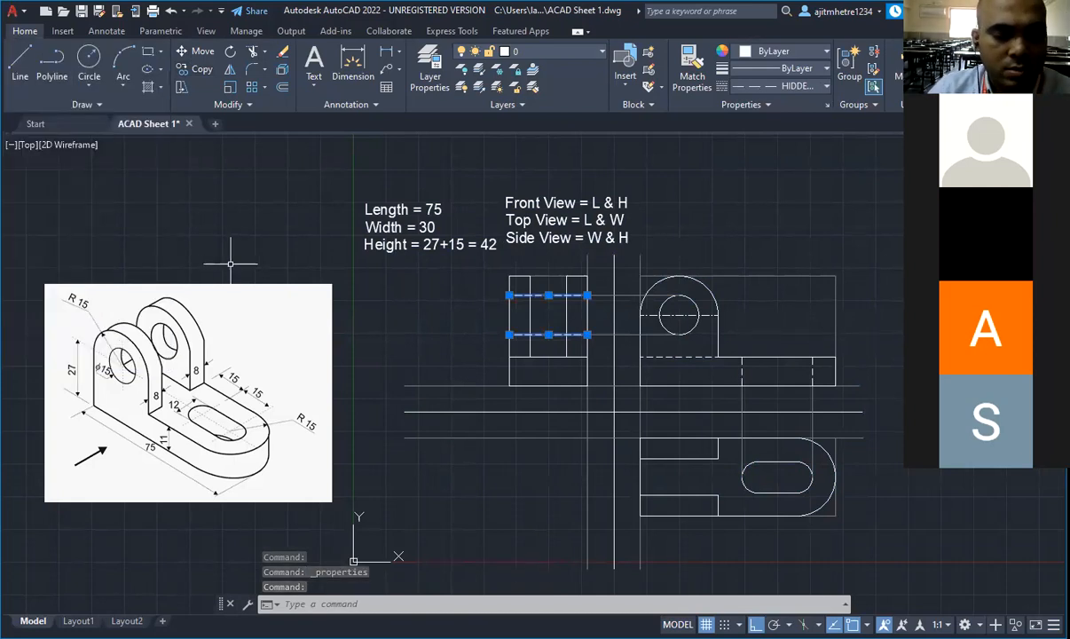
key("Escape")
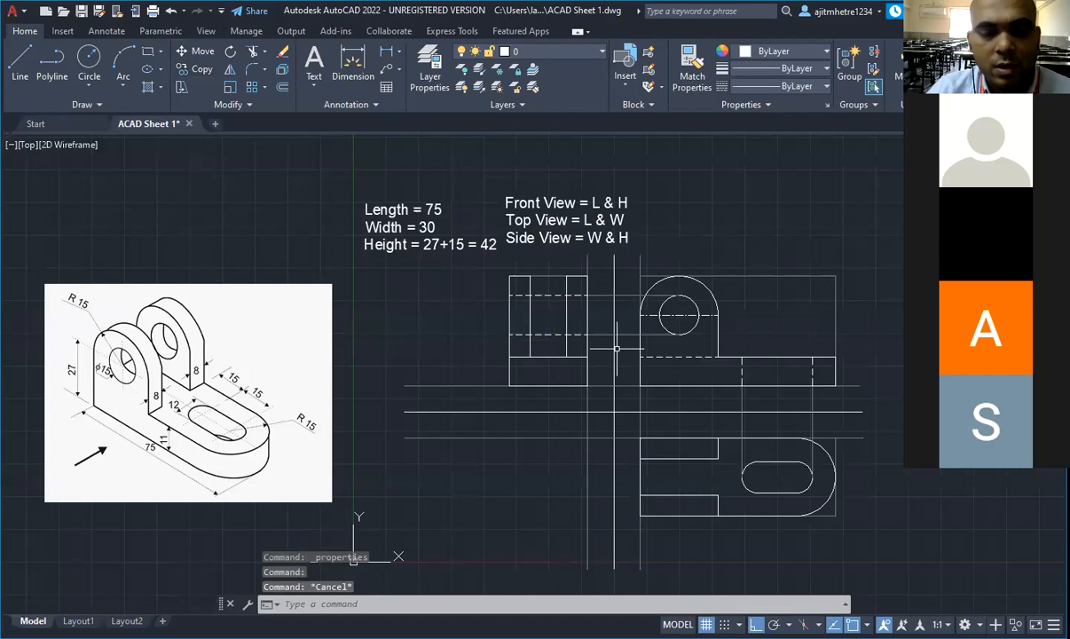
Step: Trim away the parts of the hidden hole lines that cross the gap between the side view's two lugs
key("ctrl+a")
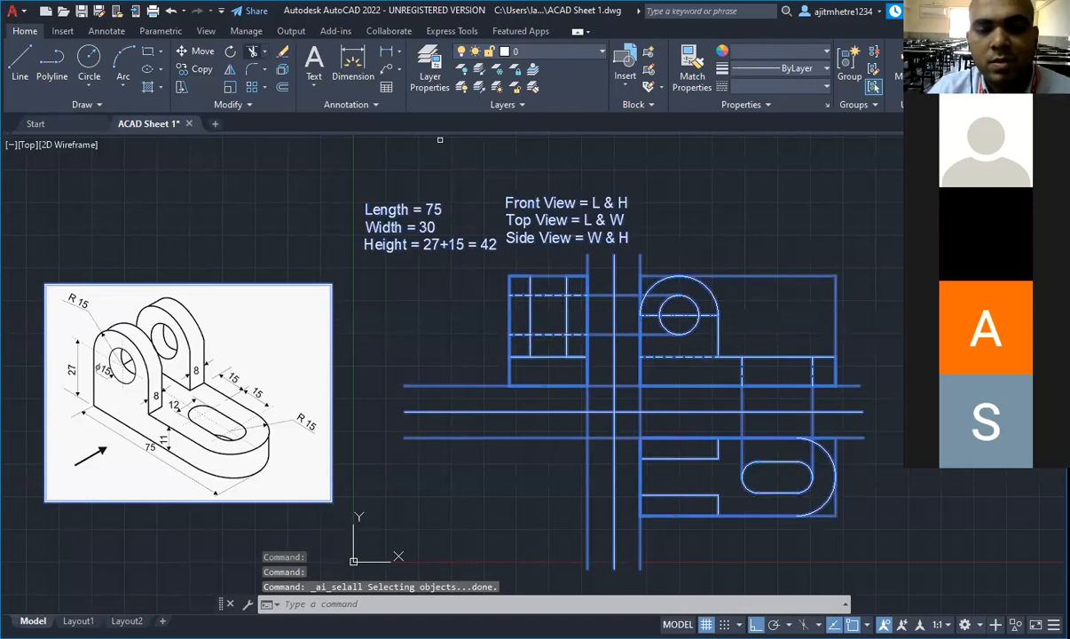
key("Escape")
key("Escape")
key("Escape")
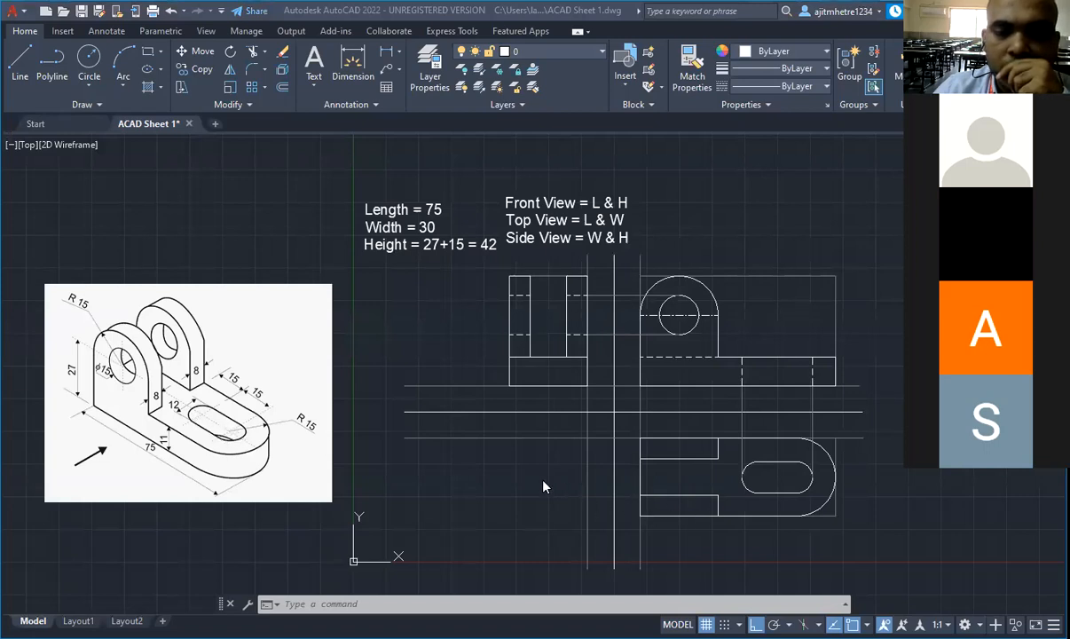
Step: With Ortho off, draw a 45-degree line from the crossing of the reference axes to the nearby projection line intersection below the side view
left_click(16, 64)
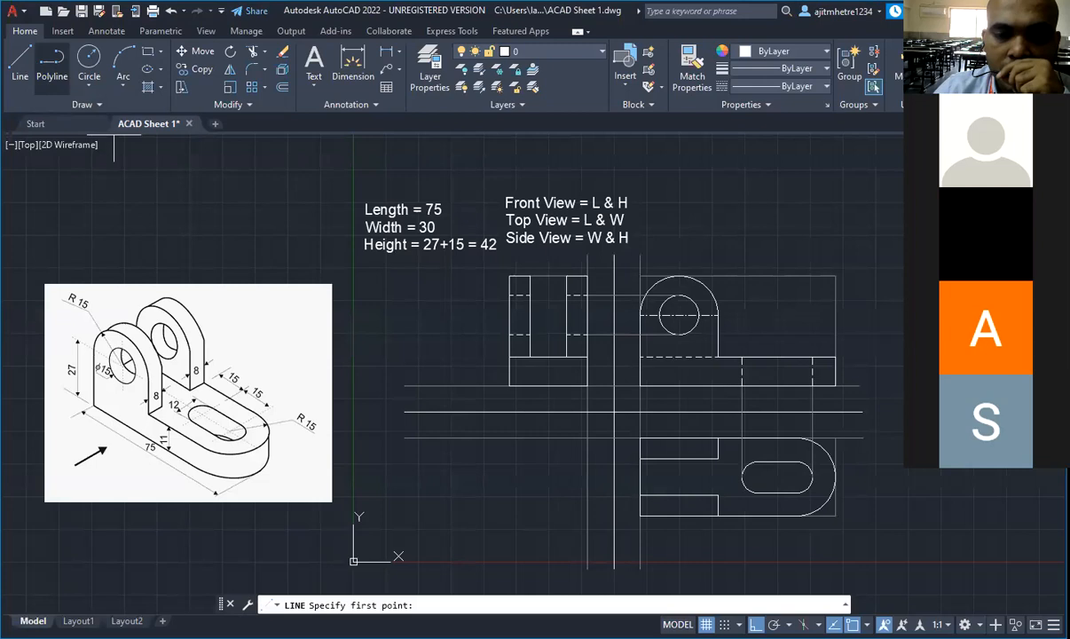
left_click(587, 436)
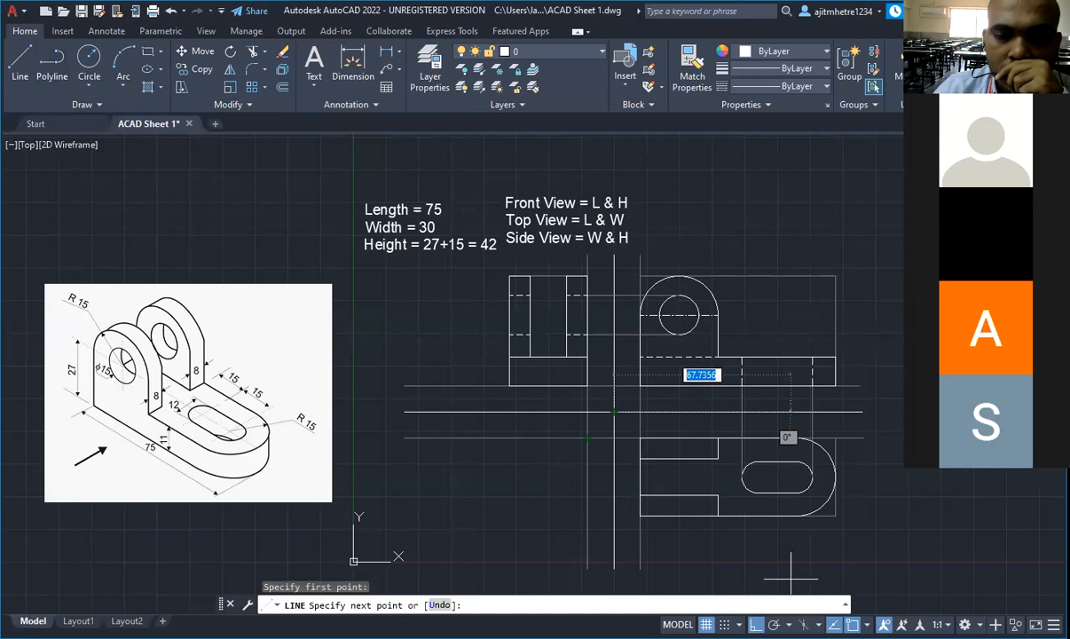
key("F8")
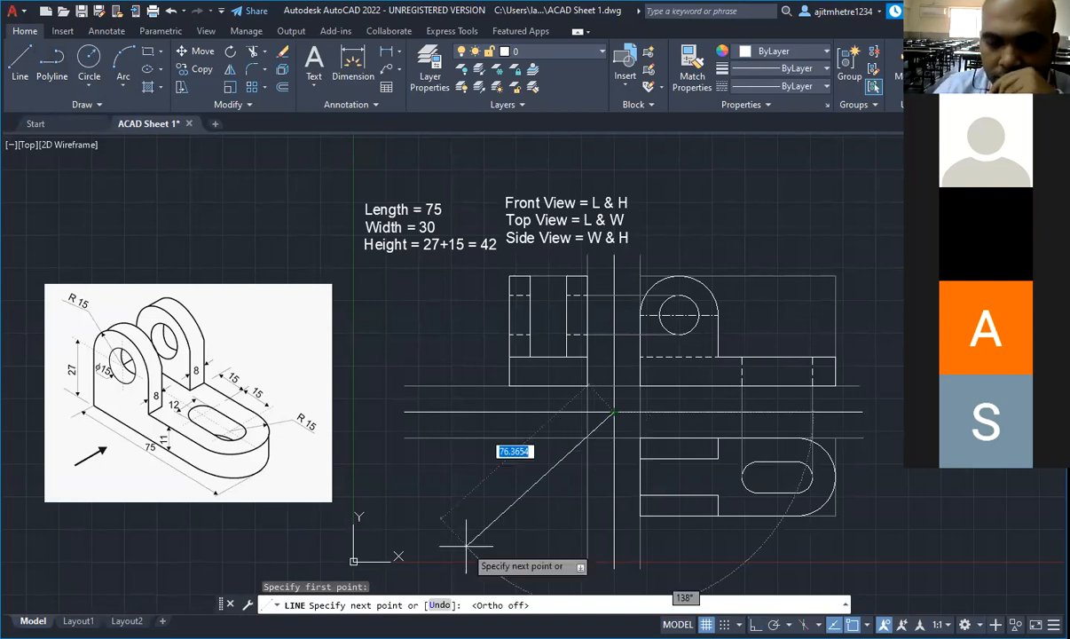
left_click(587, 437)
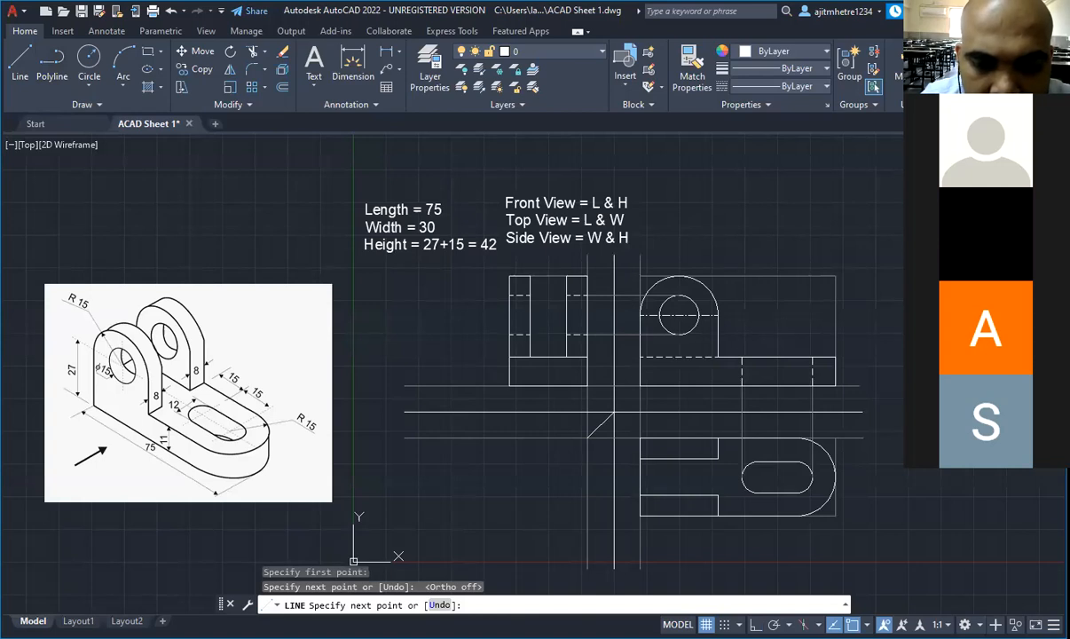
key("Escape")
key("Escape")
Step: Stretch the lower end of the 45-degree line along its own direction to a total length of about 73 units
left_click(594, 430)
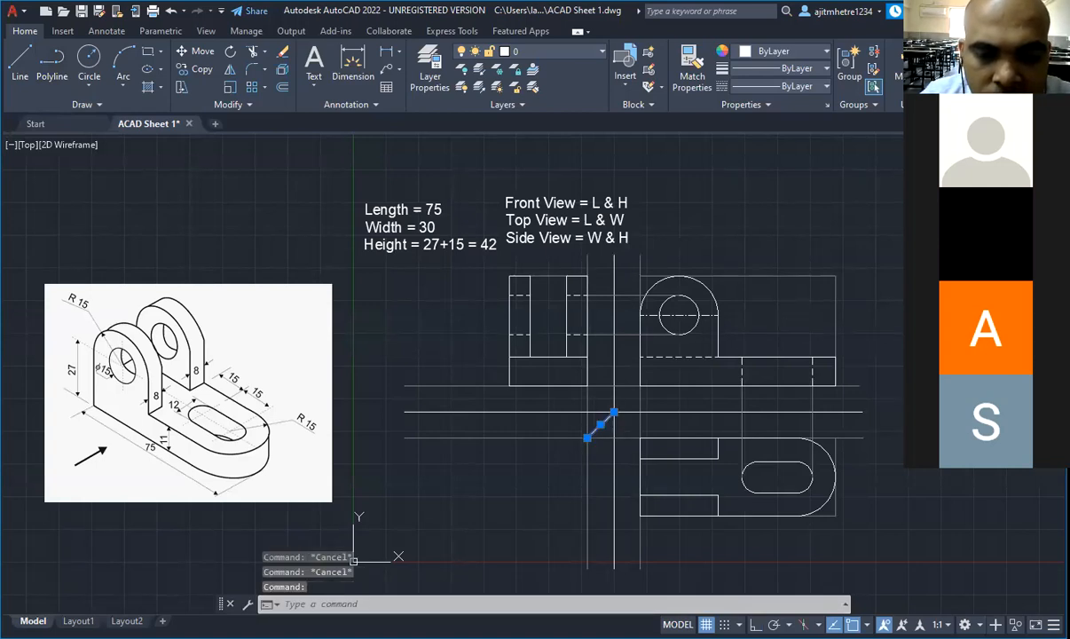
left_click(588, 438)
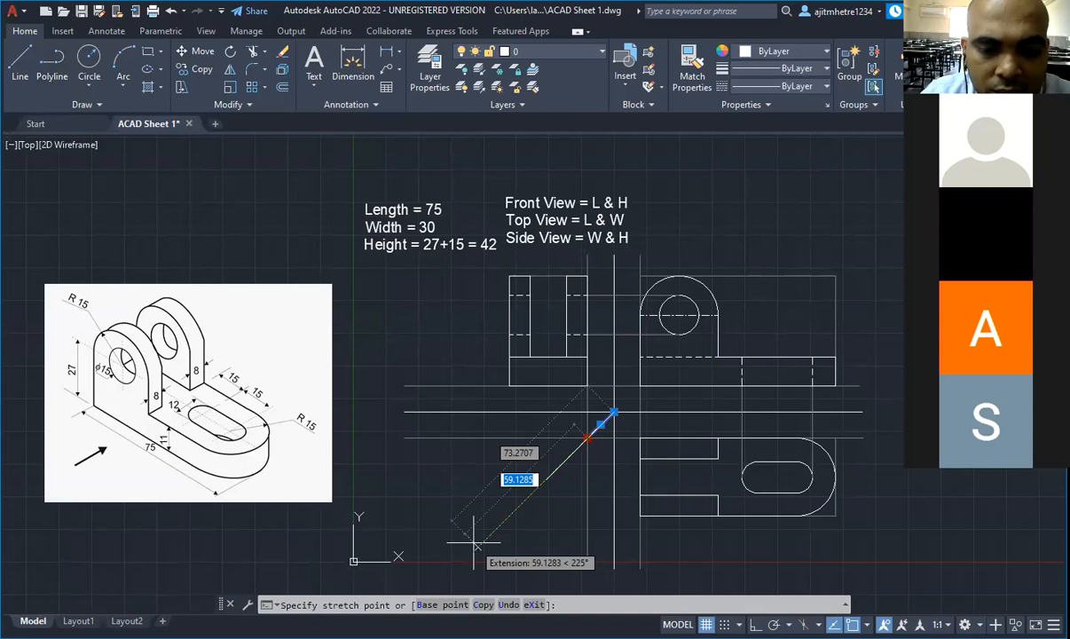
left_click(480, 544)
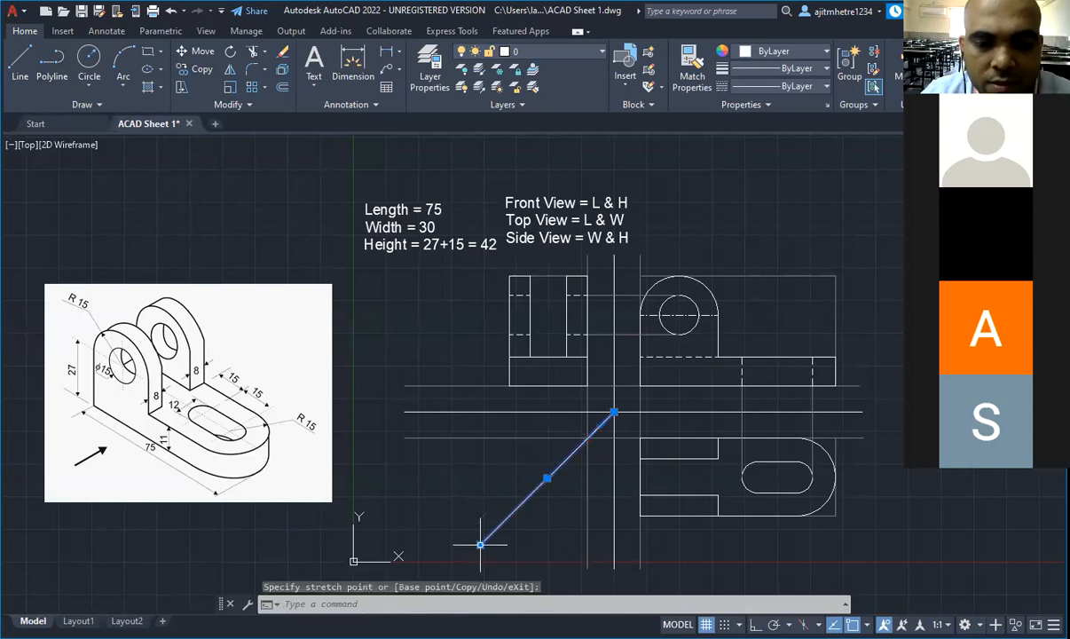
key("Escape")
key("Escape")
key("Escape")
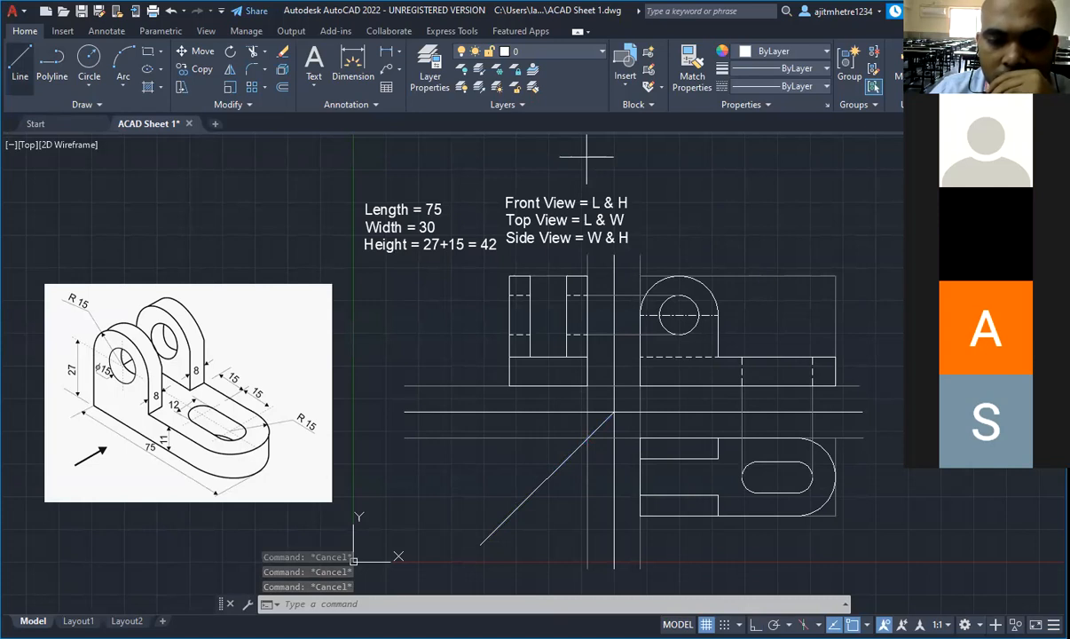
Step: With Ortho on, draw horizontal projection lines from the lower and upper edges of the top view's slot across the 45-degree line
left_click(757, 493)
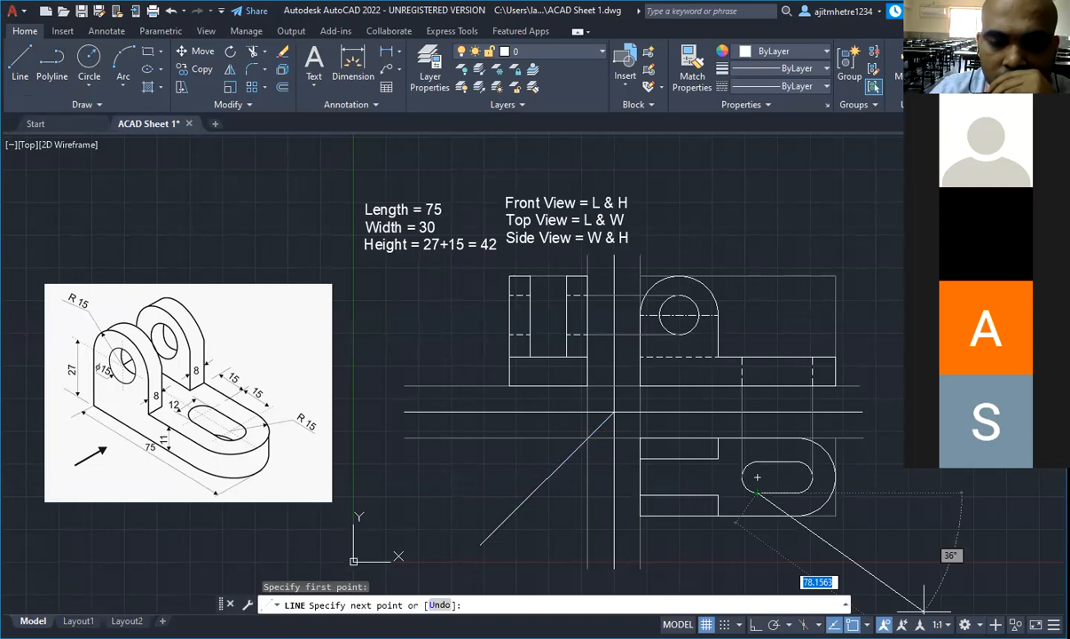
key("F8")
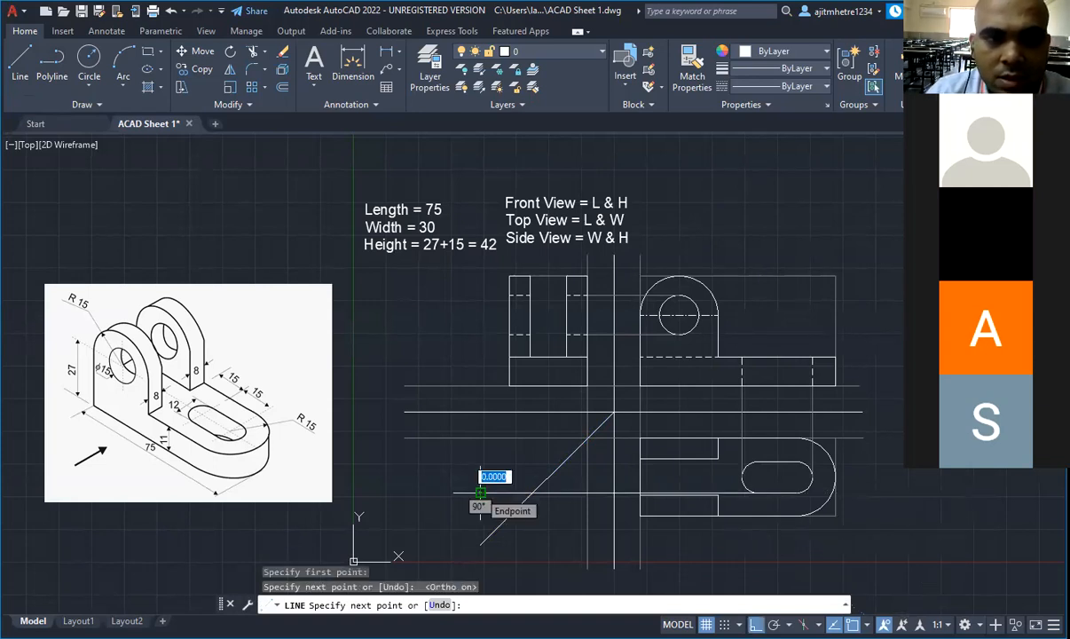
left_click(480, 492)
key("Escape")
key("Escape")
key("Escape")
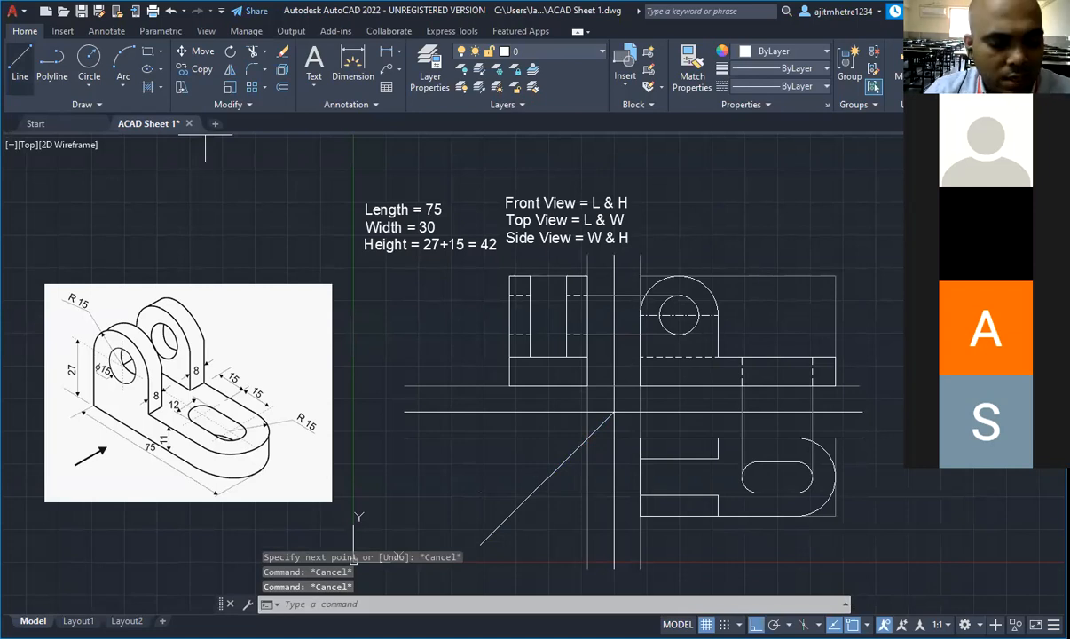
key("Escape")
Step: Trim the slot's two horizontal projection lines where they extend beyond the 45-degree line
key("ctrl+a")
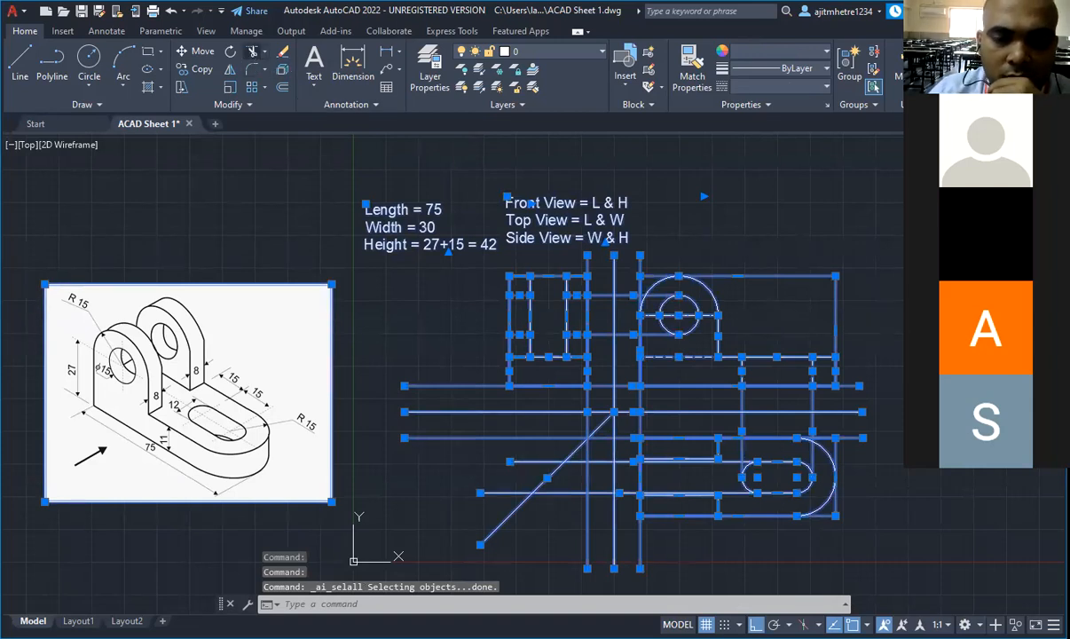
left_click(252, 52)
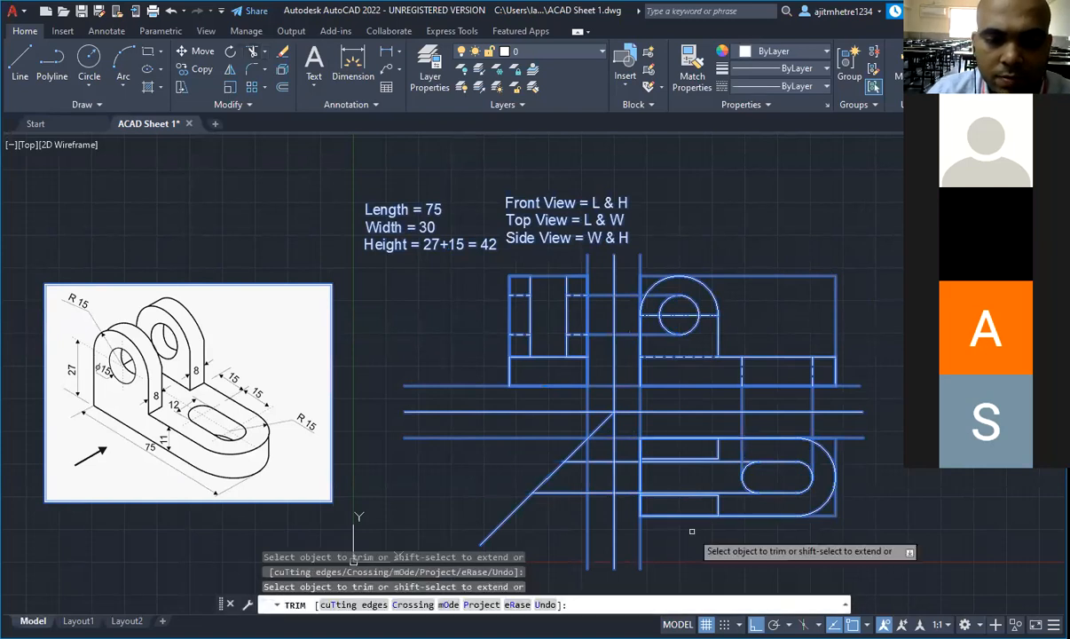
Step: Set the colour of the top view slot's two horizontal projection lines to grey index colour 8
key("Escape")
key("Escape")
key("Escape")
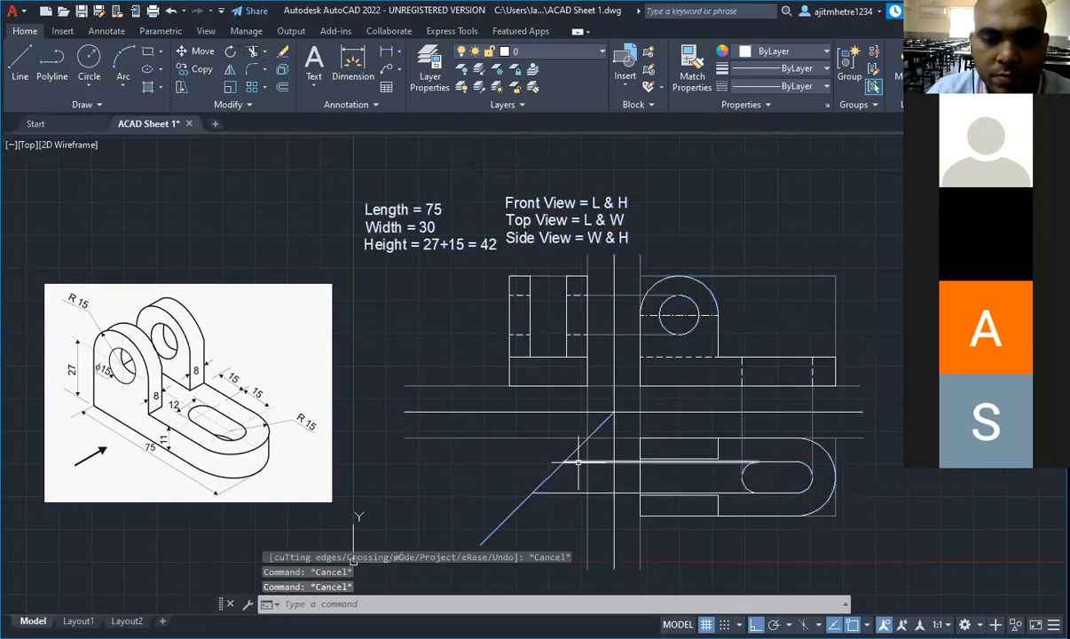
left_click(578, 462)
left_click(567, 492)
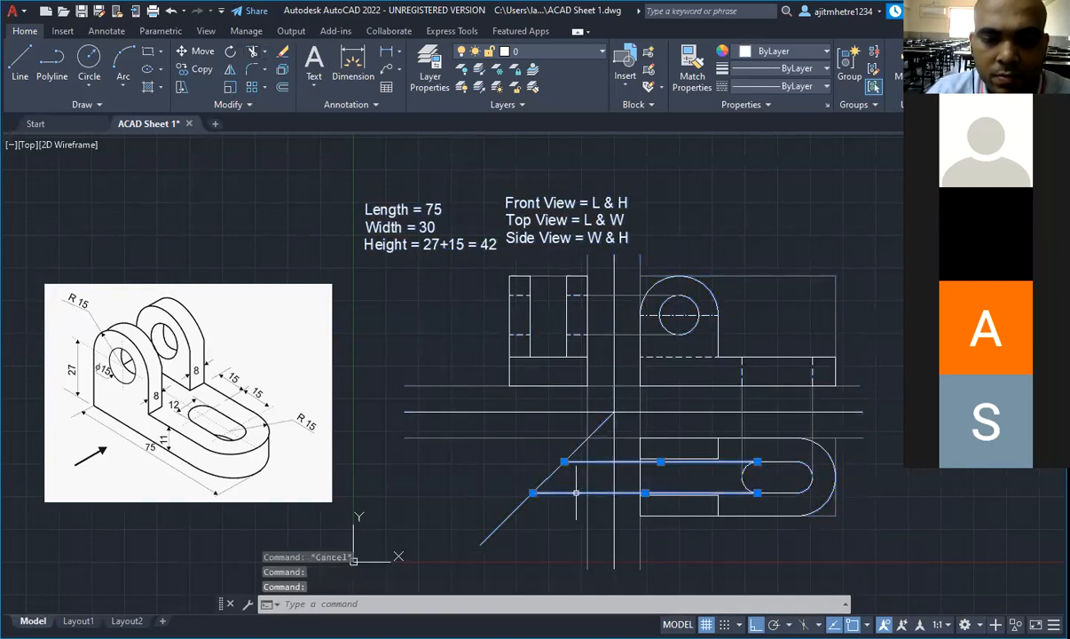
left_click(825, 52)
left_click(845, 201)
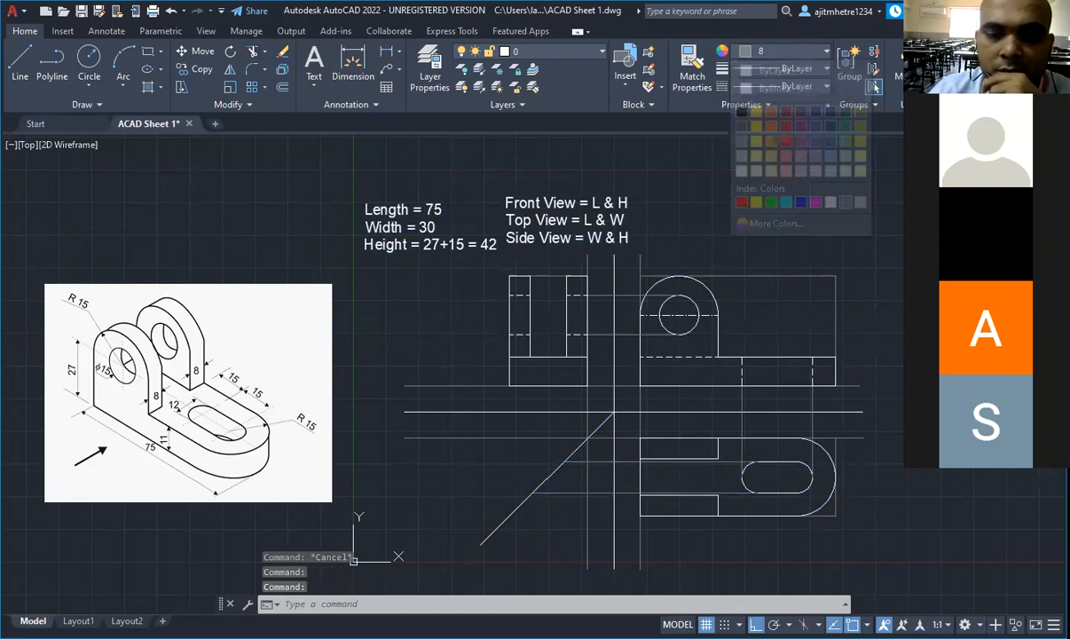
key("Escape")
key("Escape")
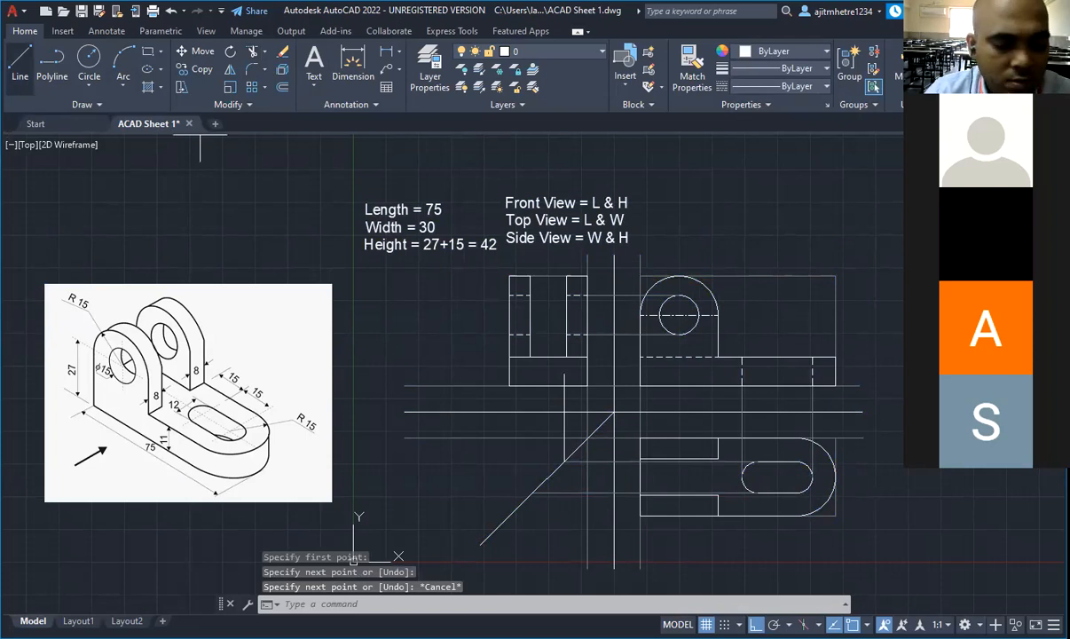
Step: Trim the slot's two vertical projection lines where they extend above the bottom edge of the side view
key("ctrl+a")
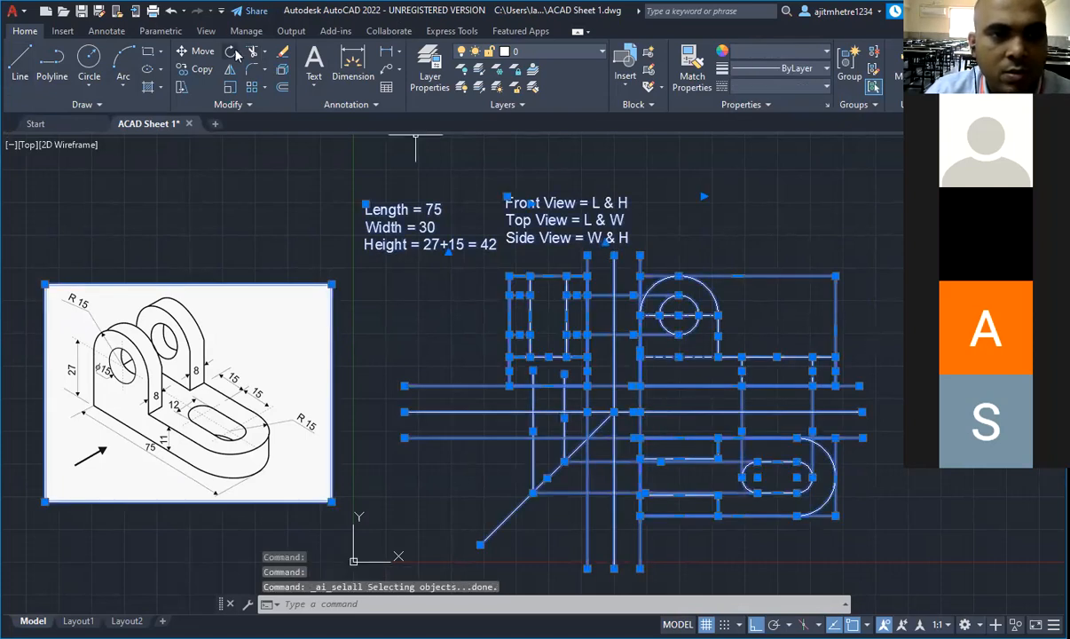
left_click(255, 53)
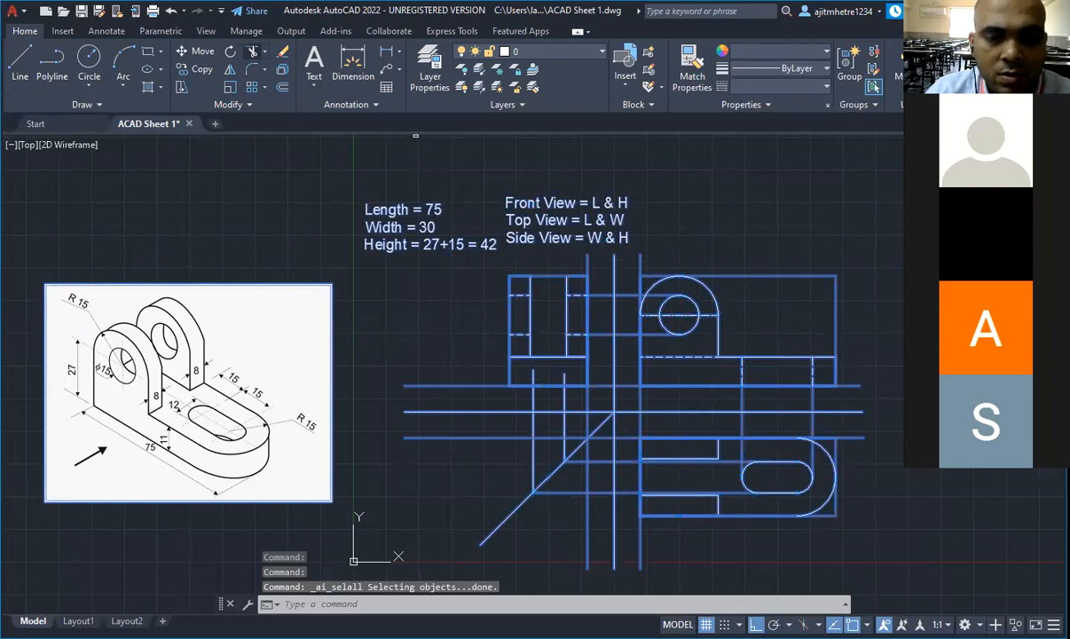
key("Escape")
key("Escape")
key("Escape")
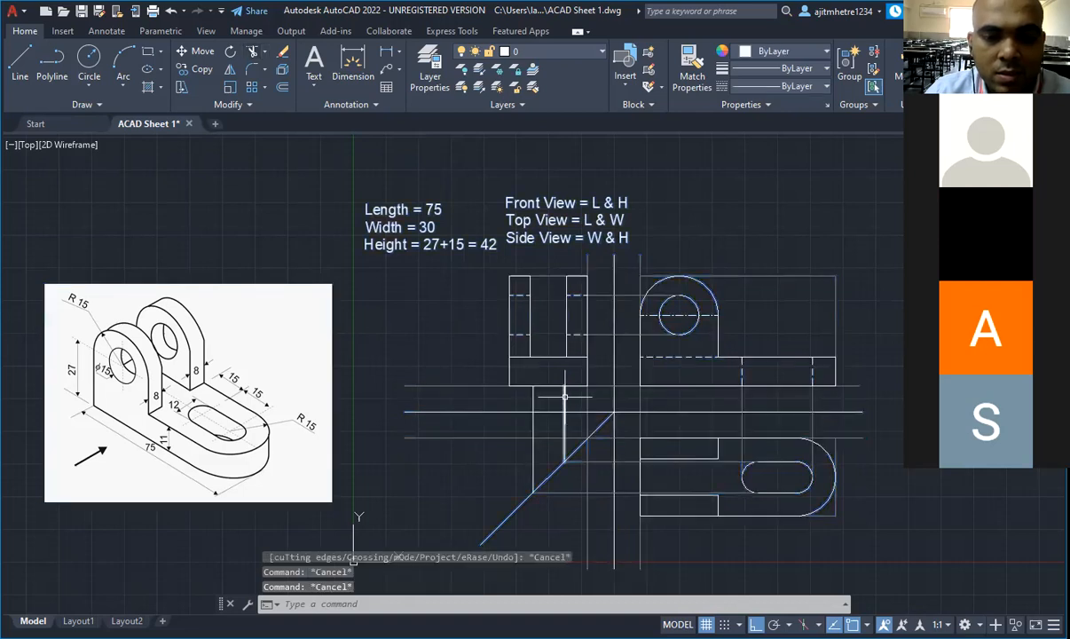
Step: Set the colour of the two vertical projection lines below the side view to grey index colour 8
left_click(565, 417)
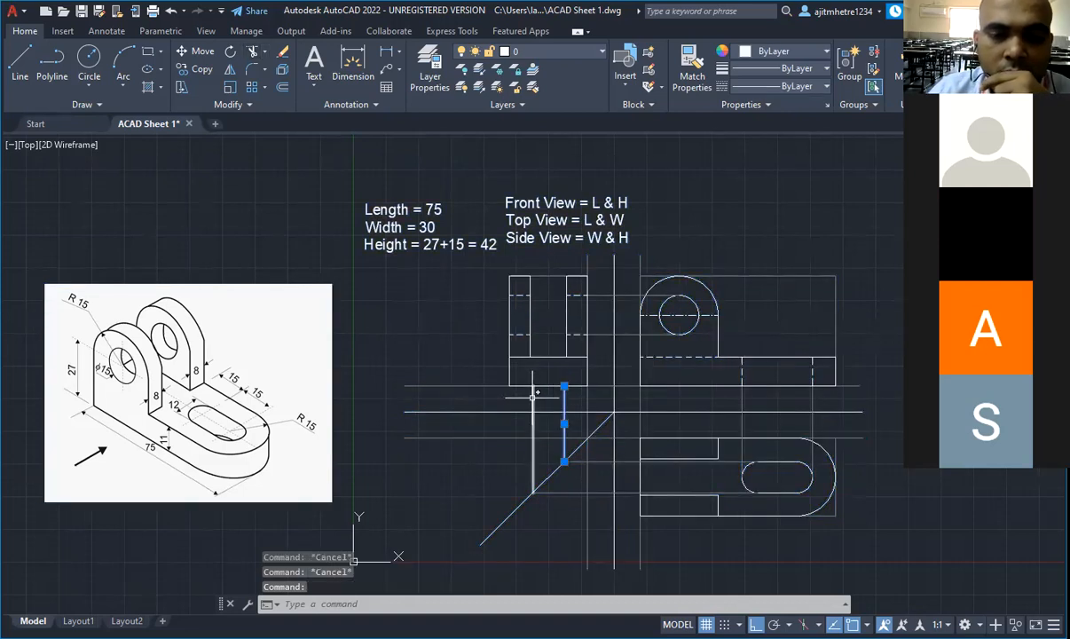
left_click(532, 439)
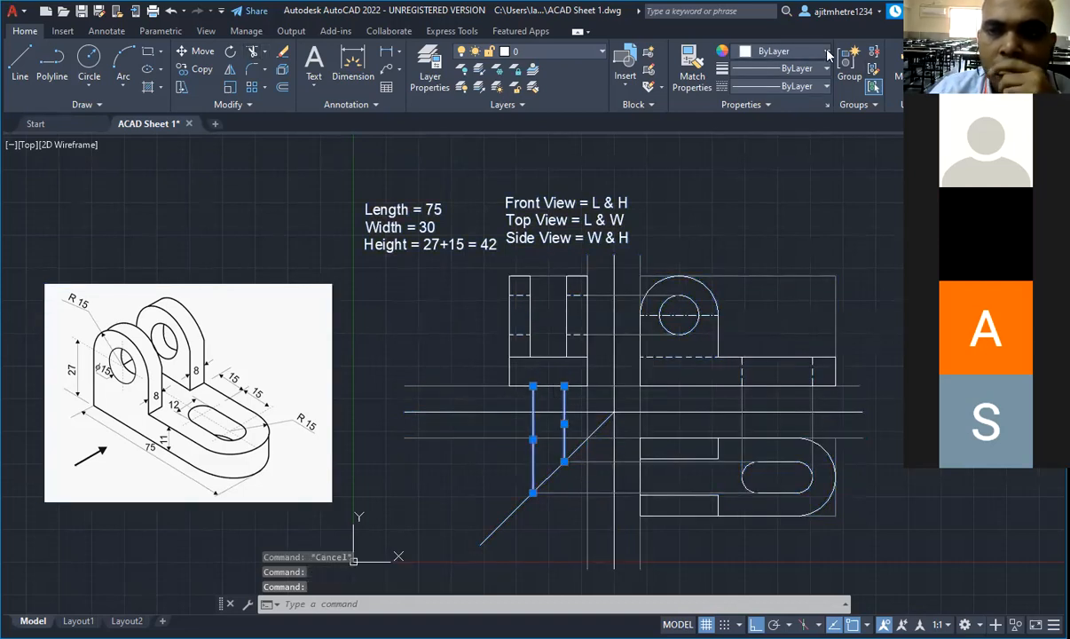
left_click(823, 52)
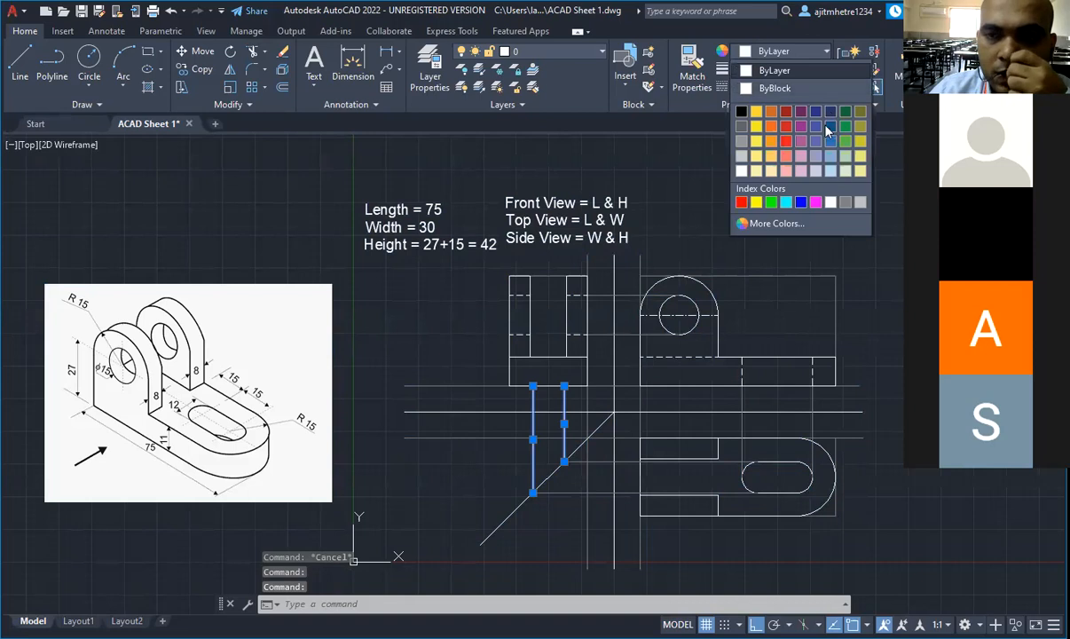
left_click(845, 204)
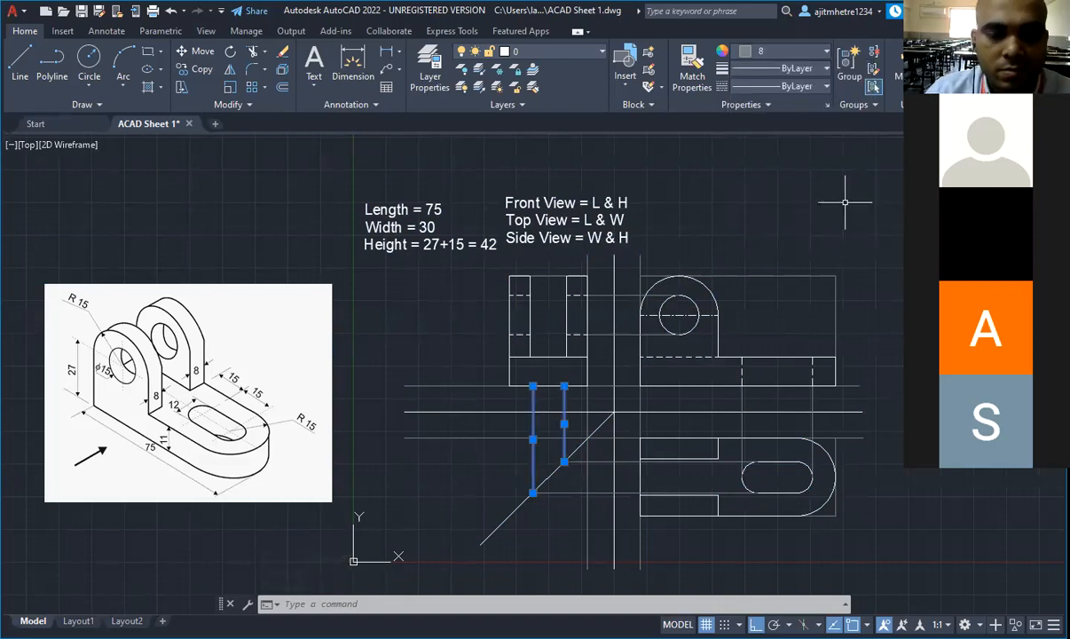
key("Escape")
key("Escape")
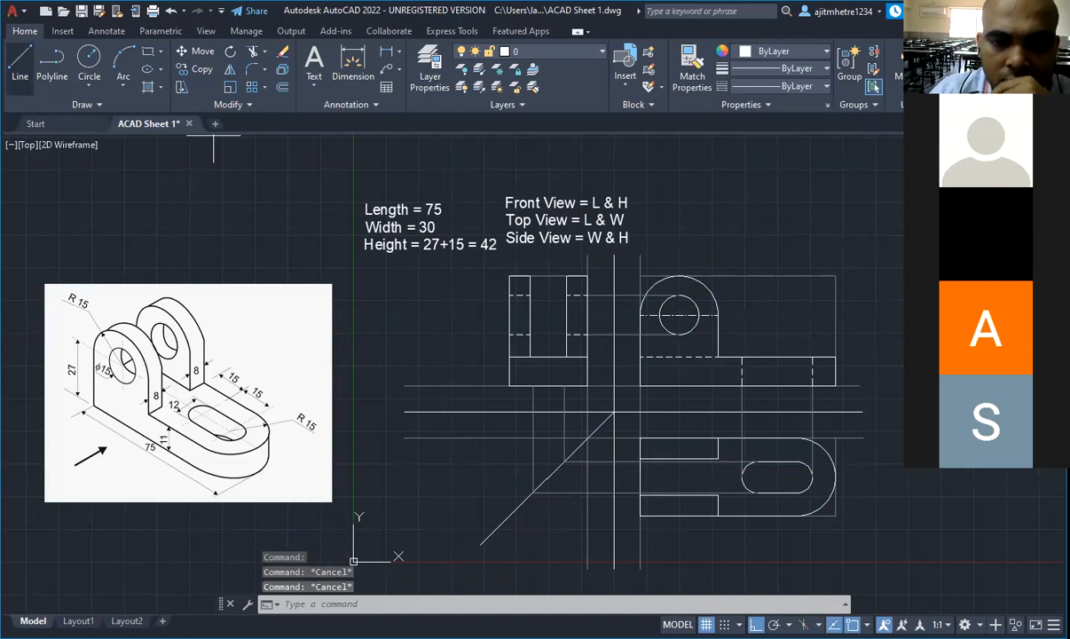
Step: Draw a vertical line from the top of the left slot projection line up through the side view and trim it to the base's top edge
left_click(19, 76)
left_click(533, 385)
left_click(532, 264)
key("Escape")
key("Escape")
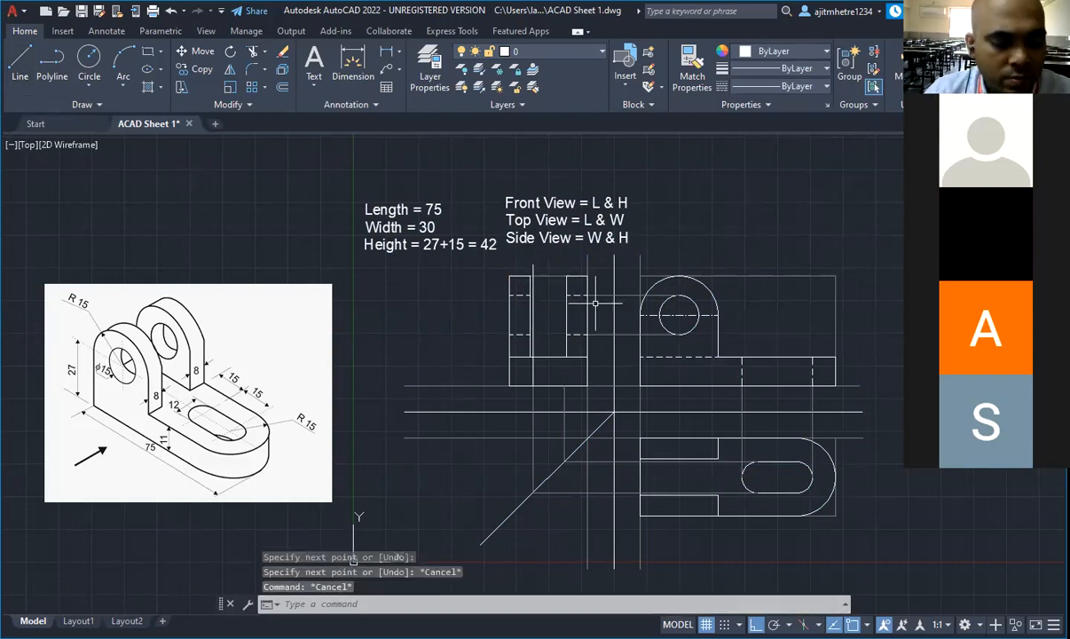
key("ctrl+a")
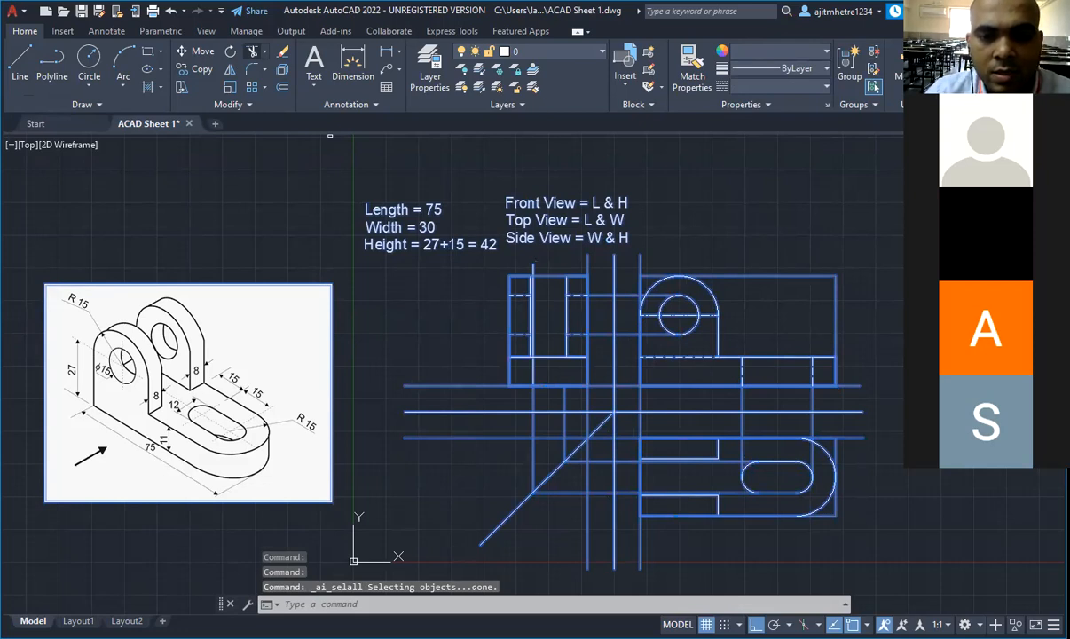
key("Escape")
key("Escape")
Step: Copy the slot edge line in the side view's base across to the right slot projection line
scroll(574, 452, "up", 2)
left_click(507, 324)
left_click(201, 71)
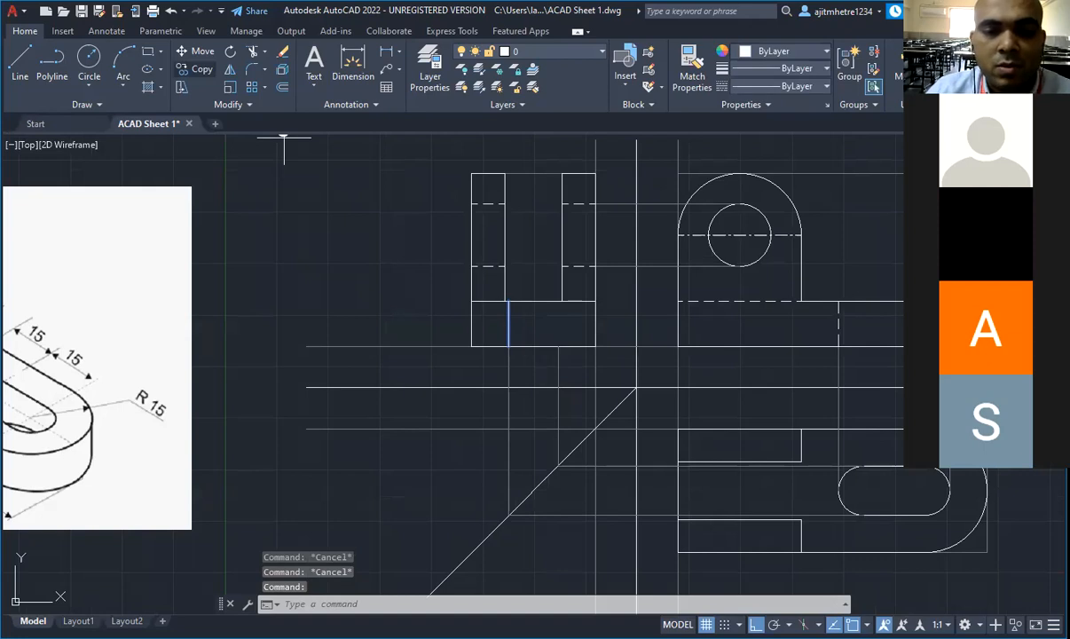
Step: Change the linetype of both slot edge lines in the side view's base to HIDDENX2
left_click(508, 325)
scroll(516, 391, "down", 2)
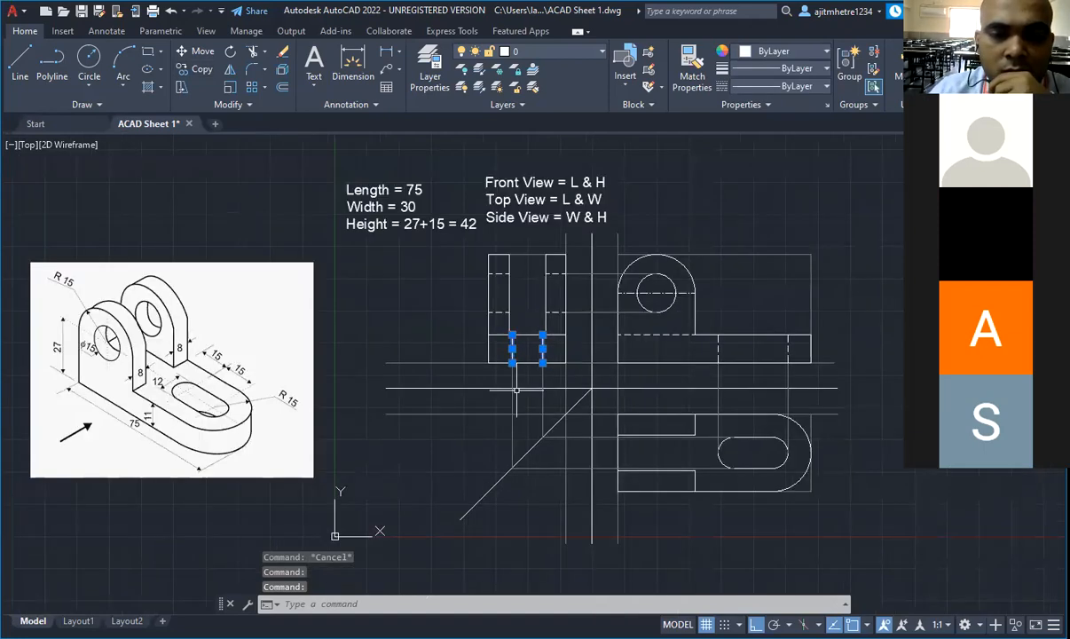
left_click(826, 86)
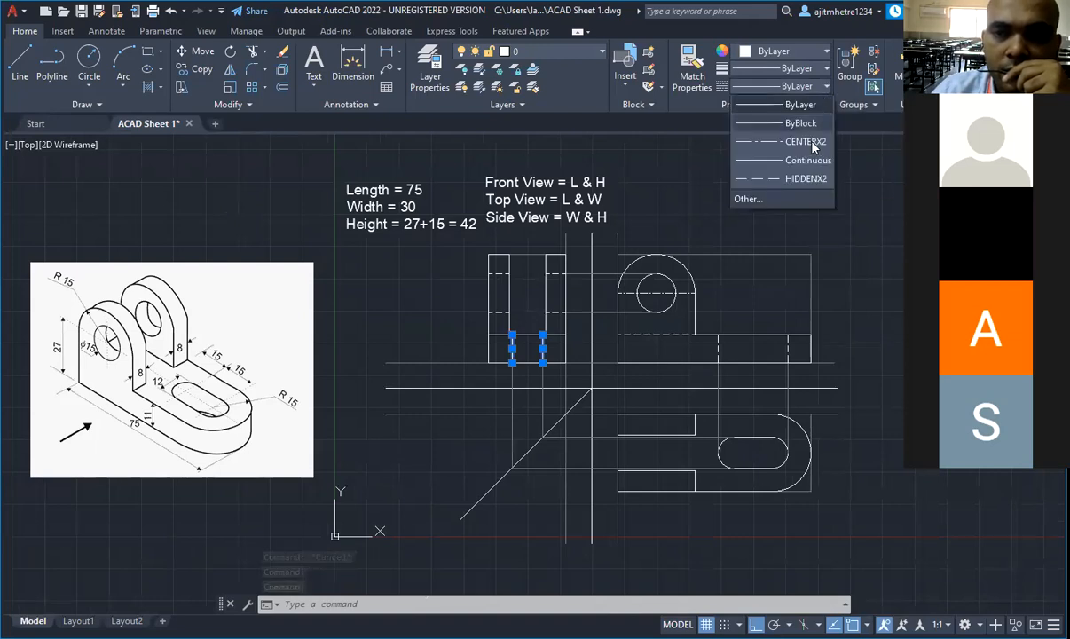
left_click(811, 174)
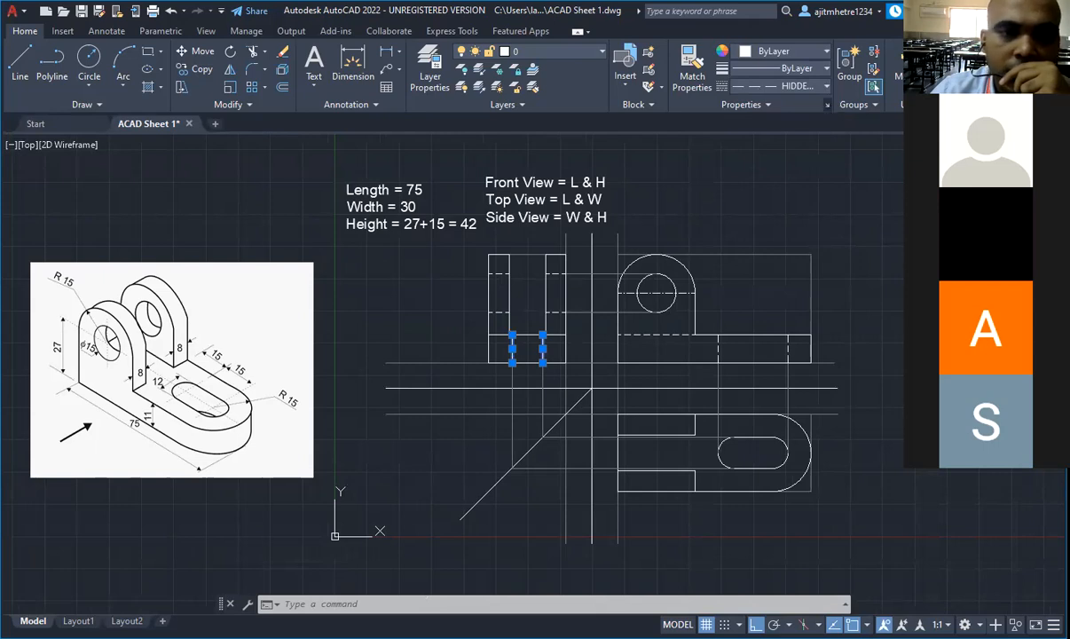
Step: Set the linetype scale of the side view's two hidden slot lines to 5
key("ctrl+1")
left_click(139, 134)
type("5")
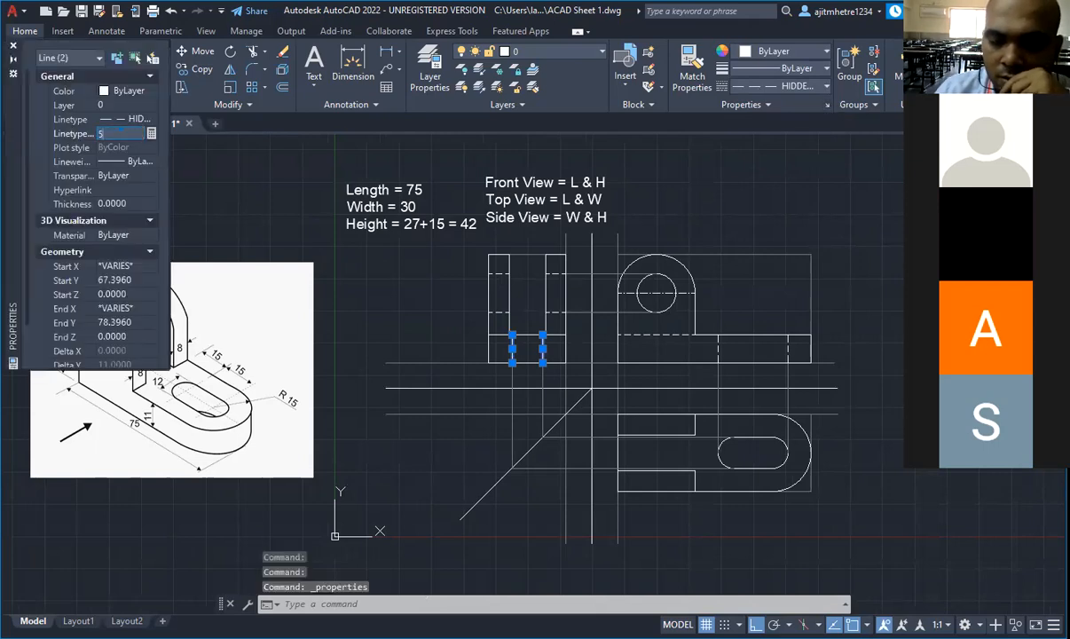
key("Return")
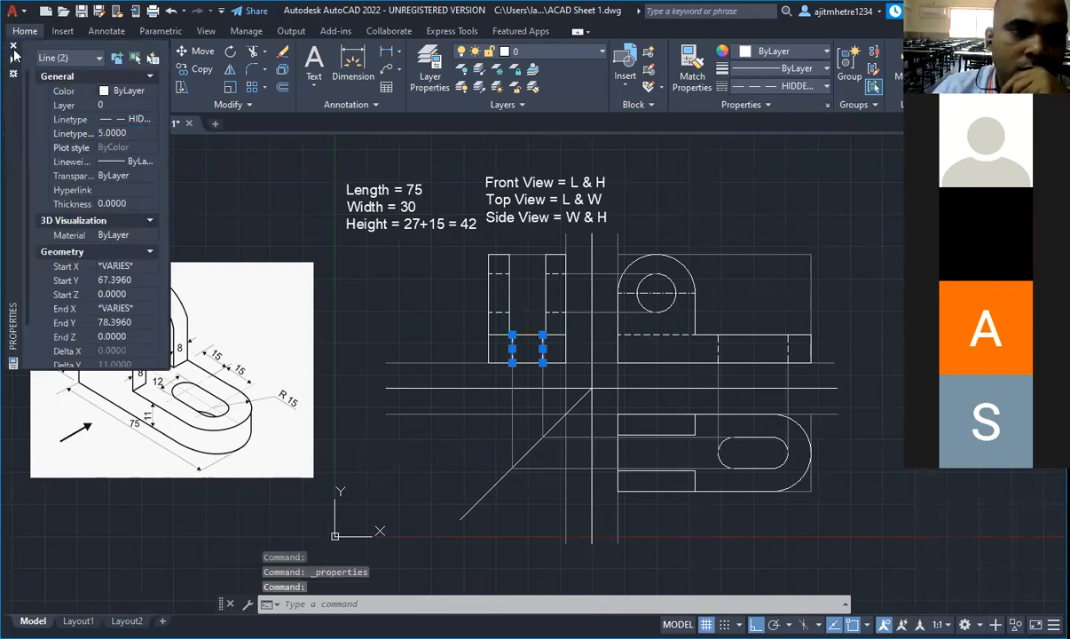
left_click(14, 46)
key("Escape")
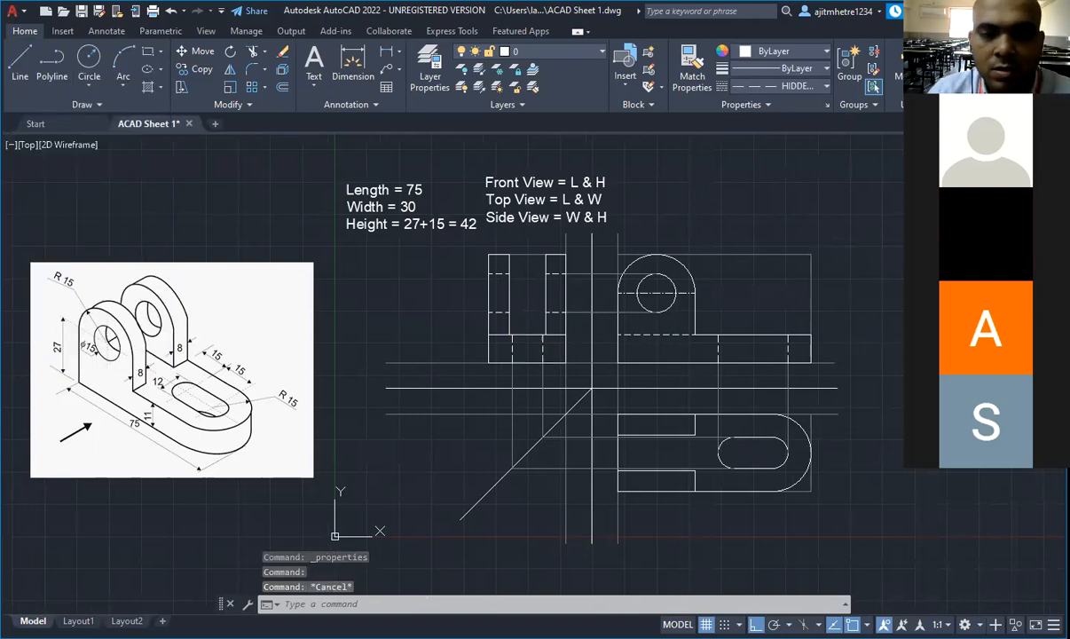
key("Escape")
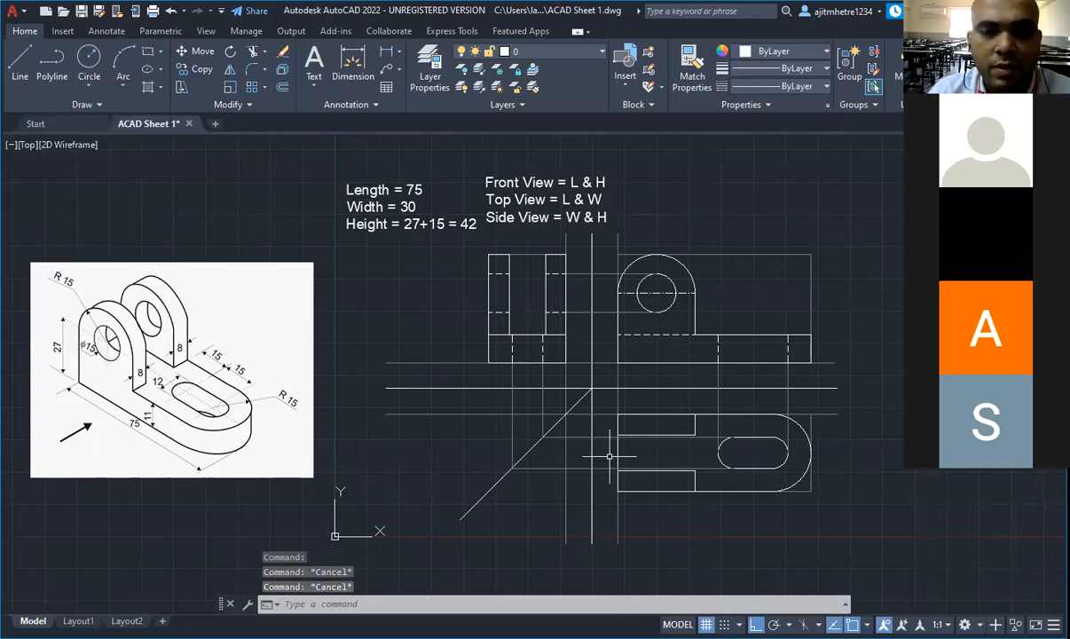
Step: Set the colour of the 45-degree line to grey index colour 8
left_click(498, 480)
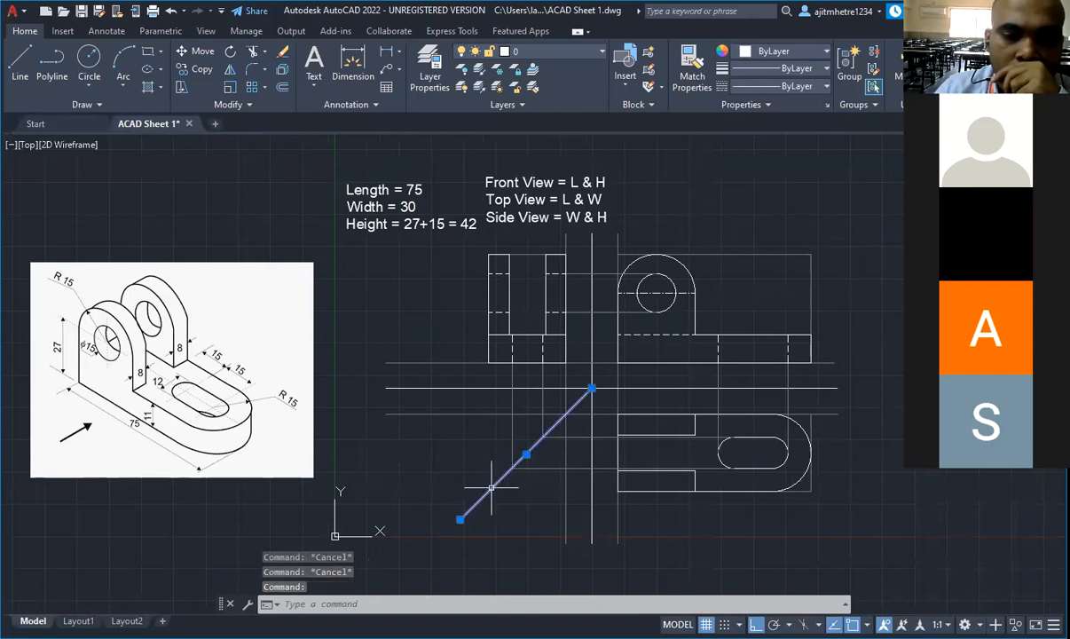
left_click(824, 55)
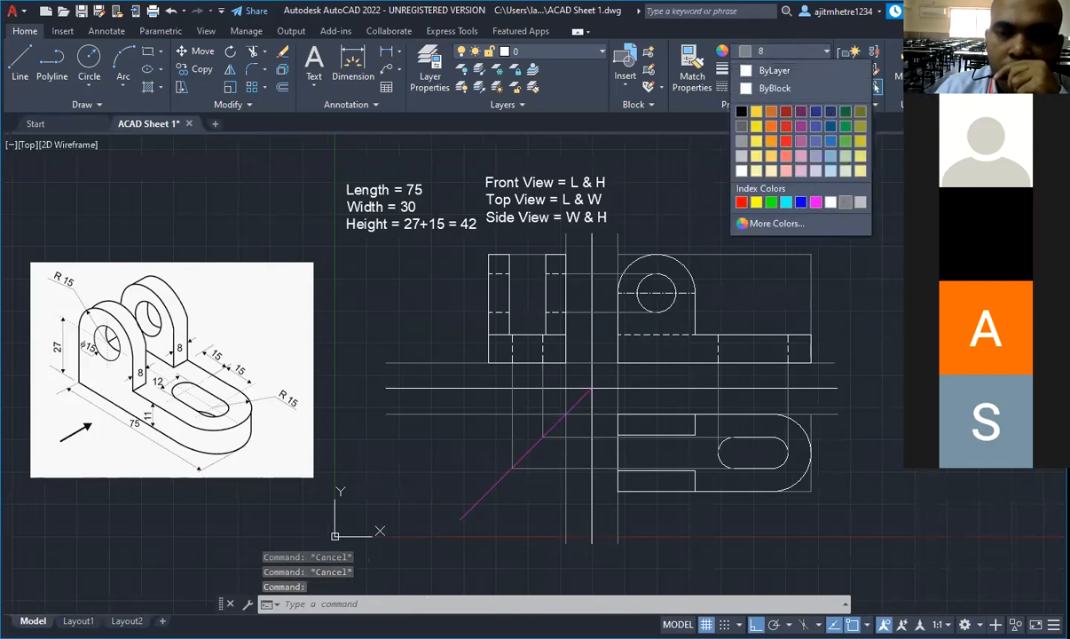
left_click(799, 206)
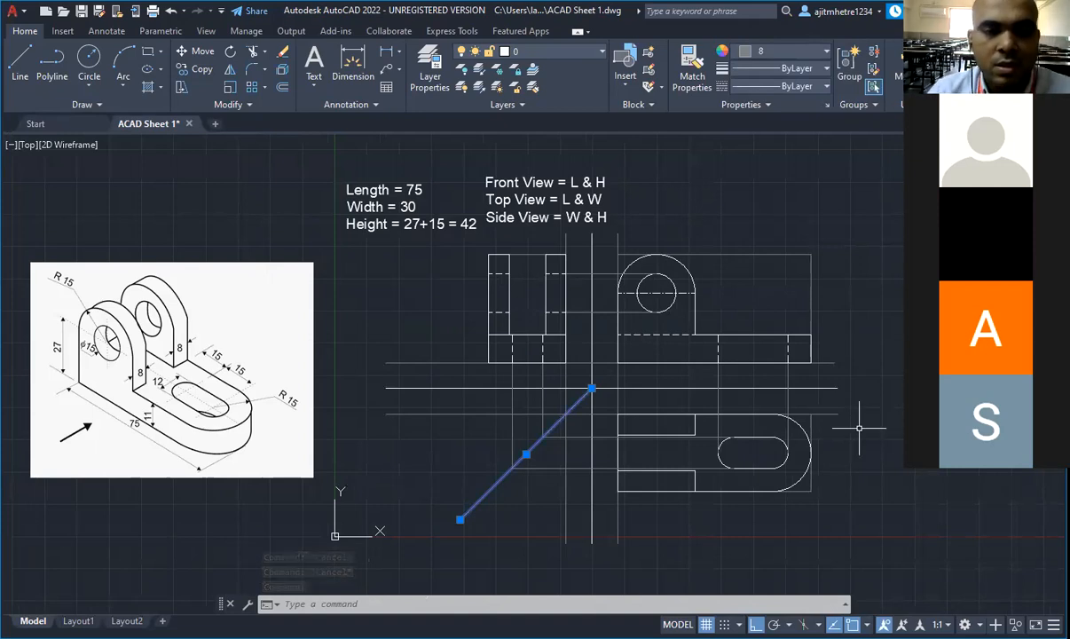
key("Escape")
key("Escape")
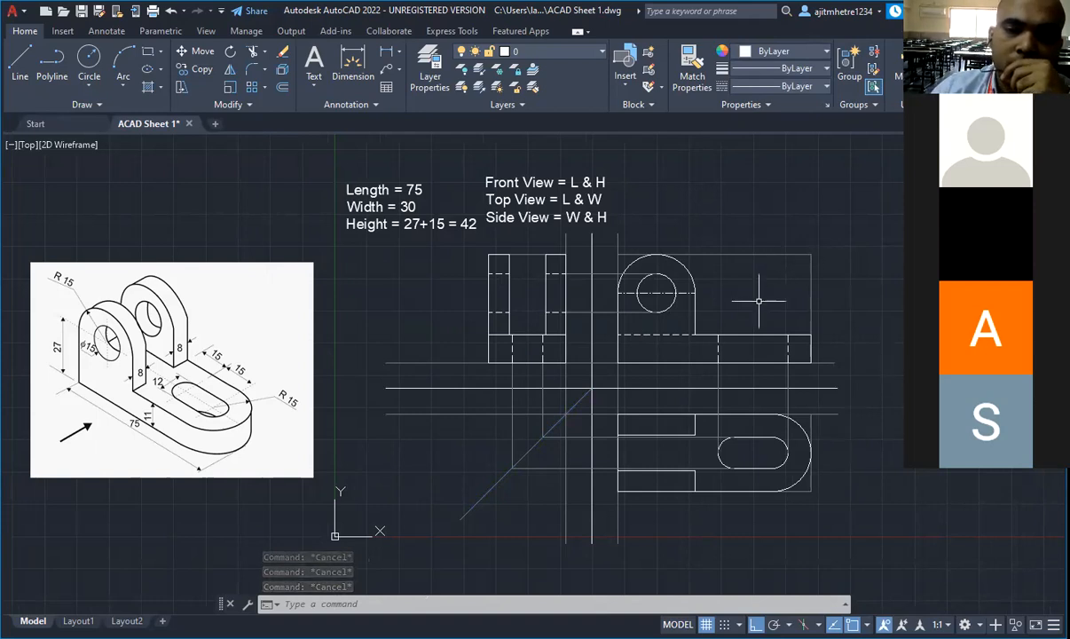
Step: Colour the front view's outer outline red, including its base, vertical edges and rounded top arc
left_click(706, 362)
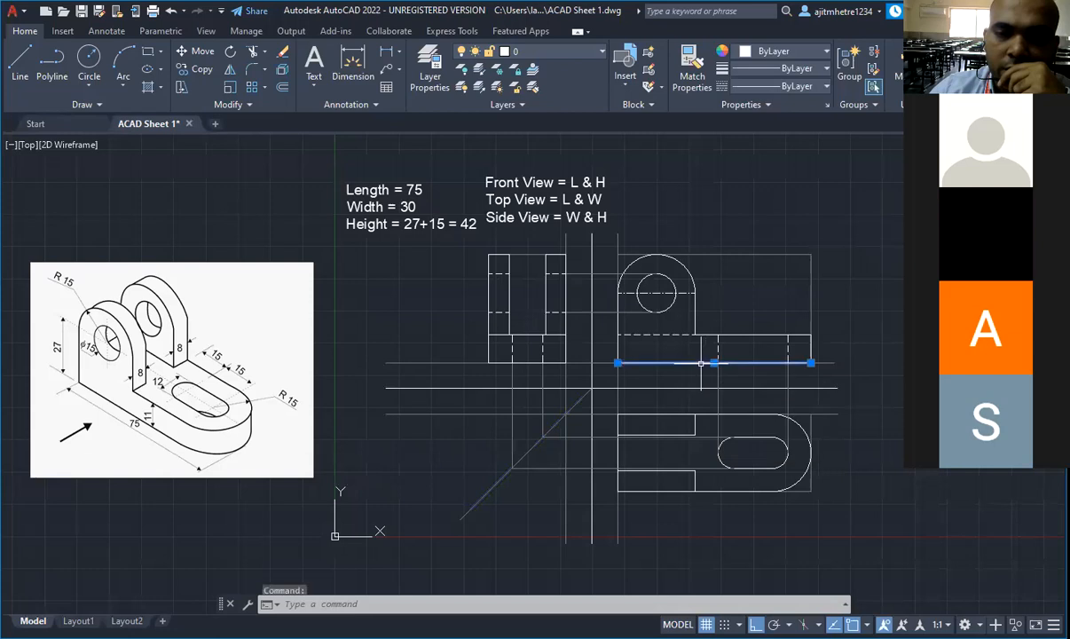
left_click(618, 312)
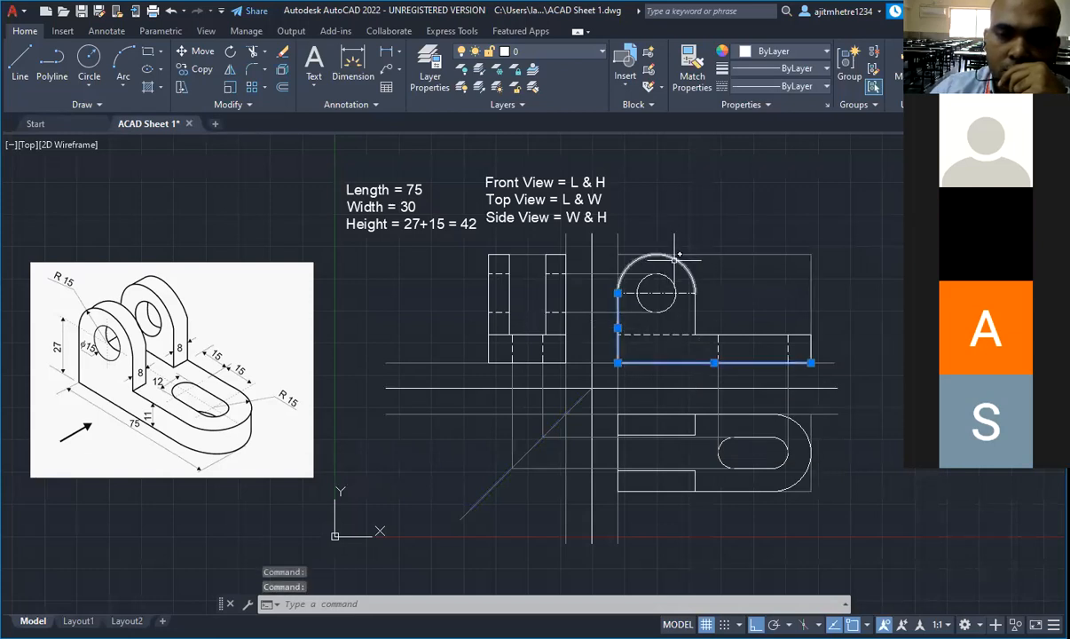
left_click(690, 257)
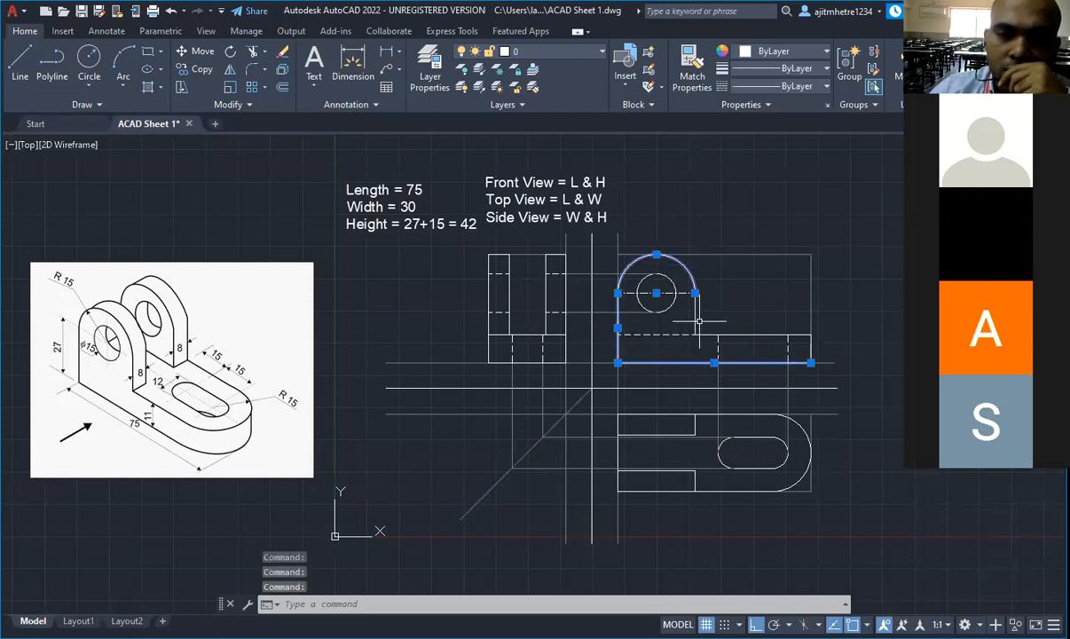
left_click(694, 303)
left_click(752, 335)
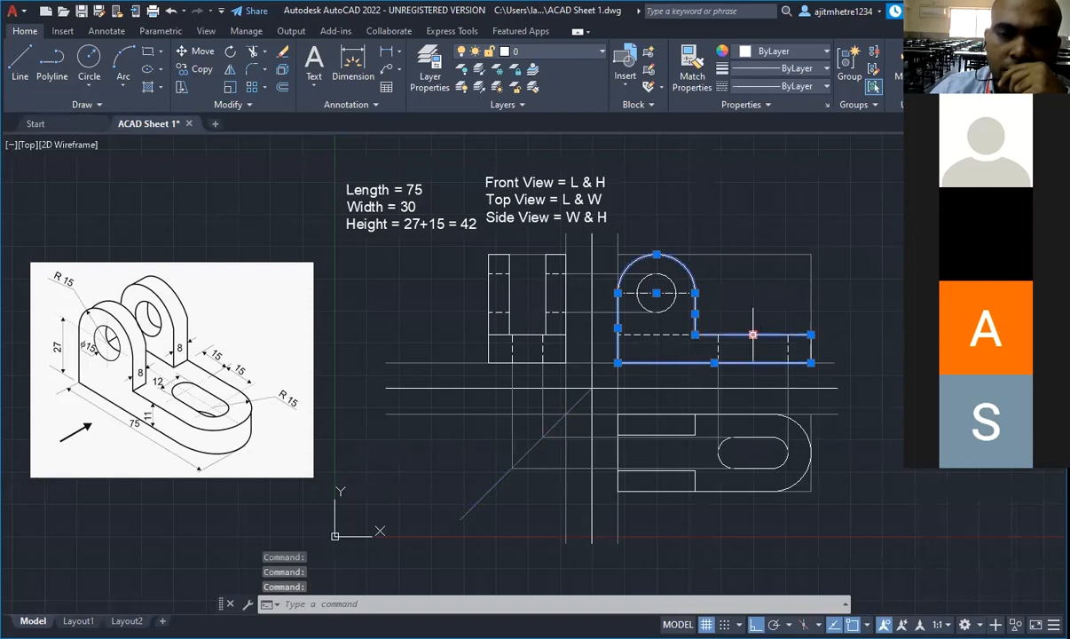
left_click(812, 348)
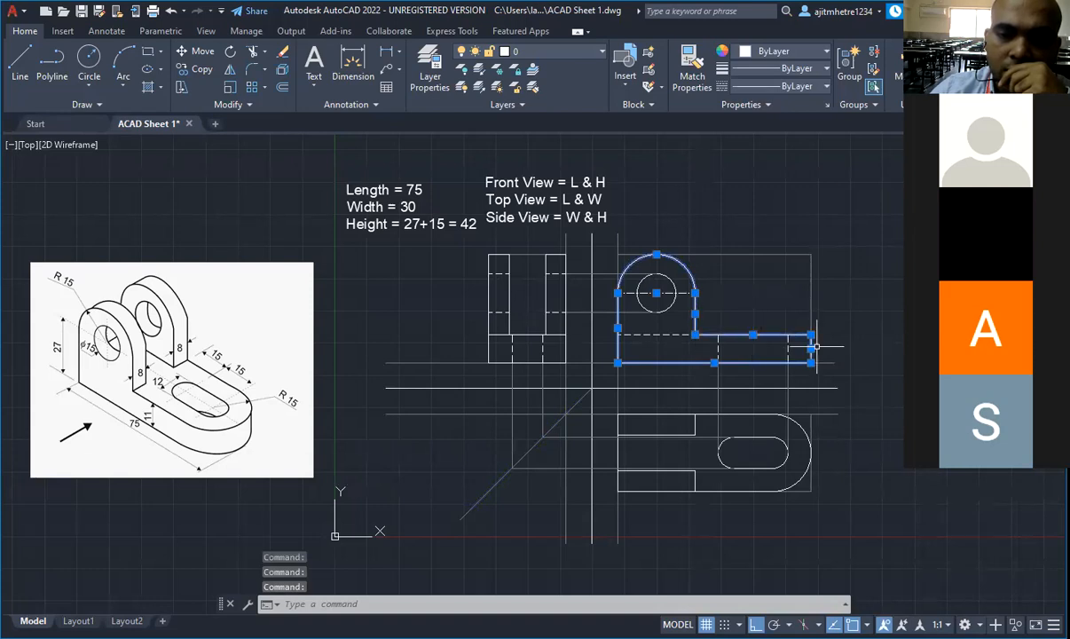
left_click(827, 53)
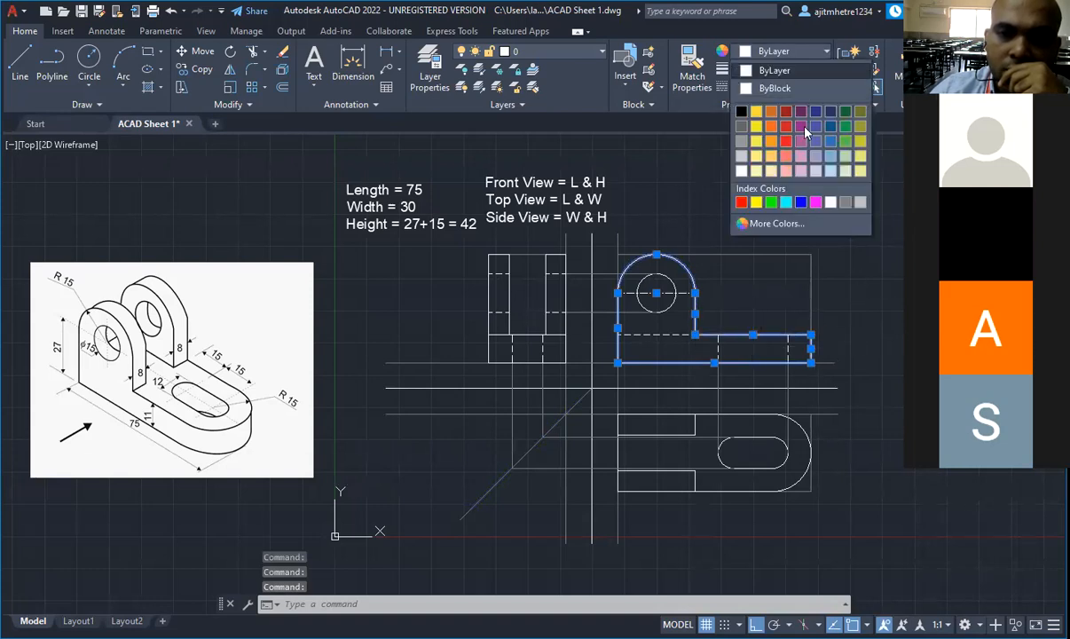
left_click(742, 202)
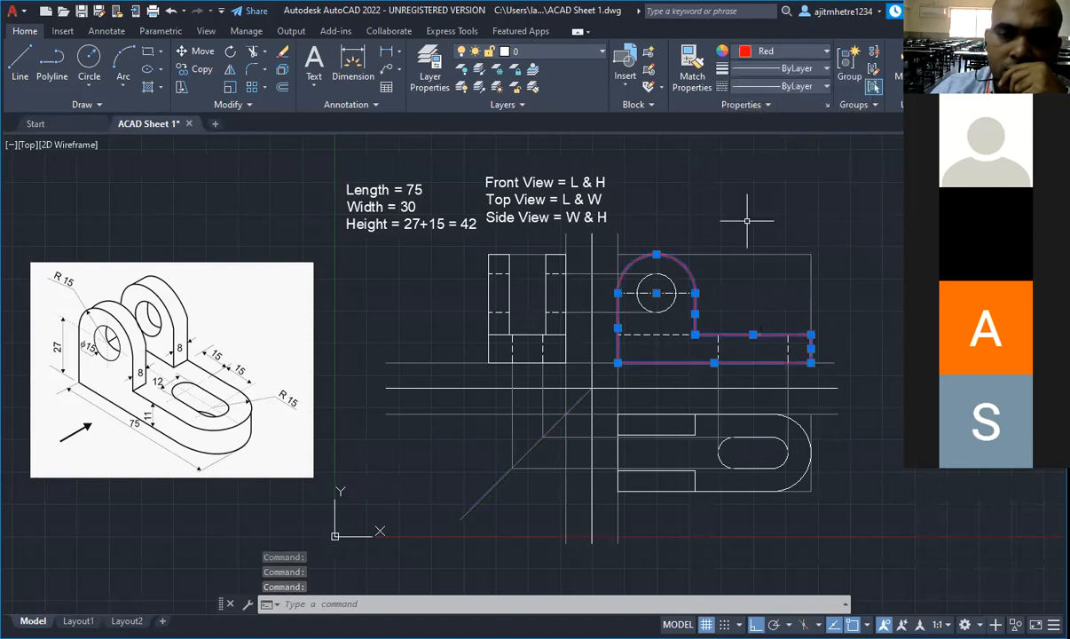
Step: Colour the top view's outlines and slot, the front view's hole circle and the side view's solid outlines red
left_click(764, 438)
left_click(762, 414)
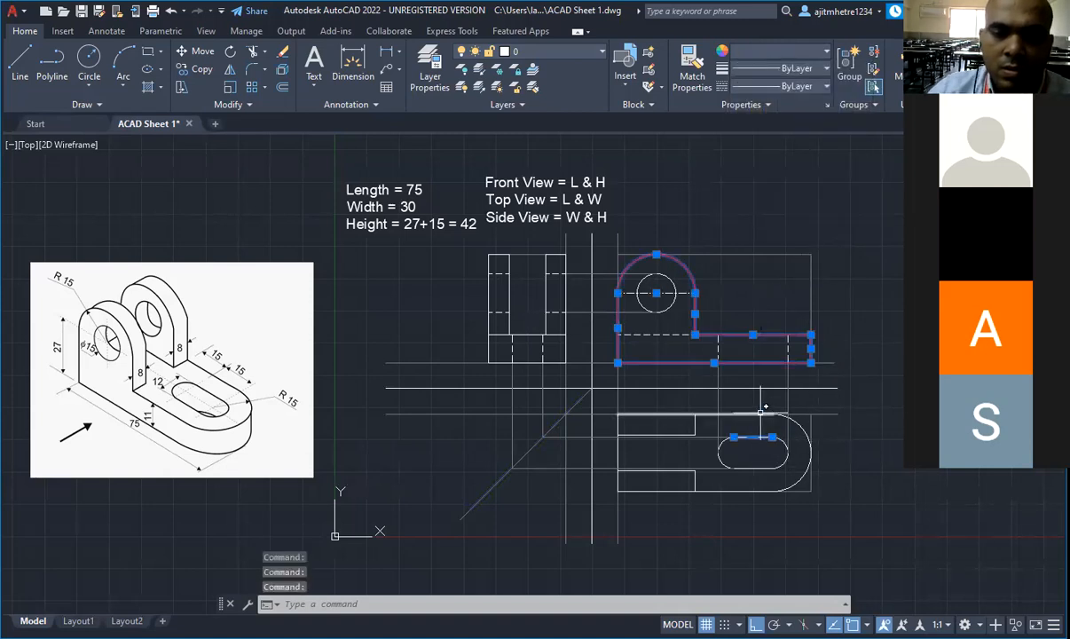
left_click(617, 425)
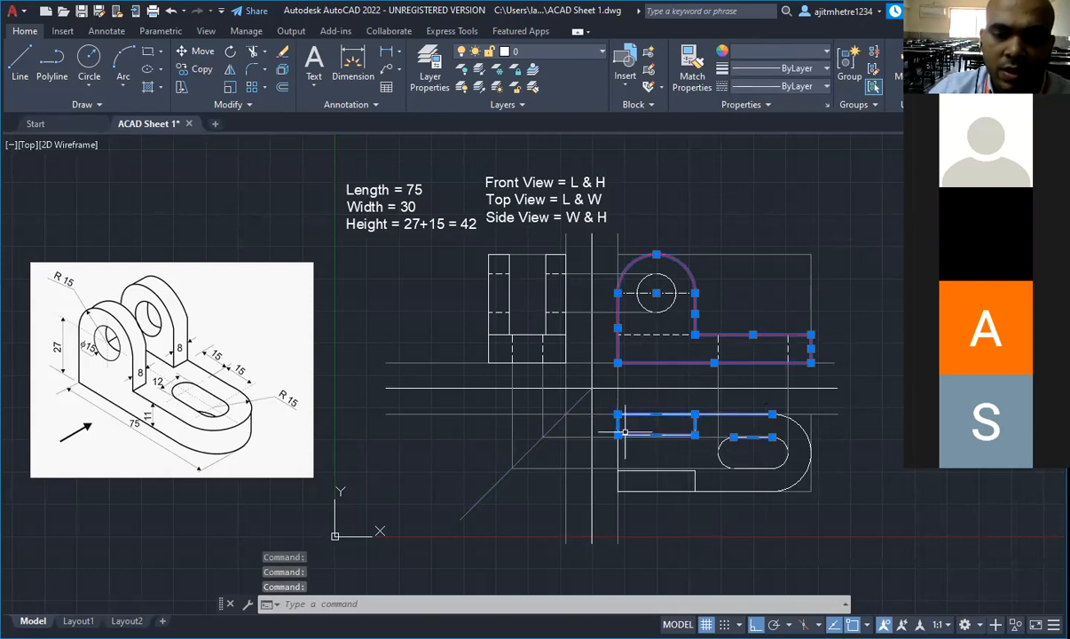
left_click(618, 455)
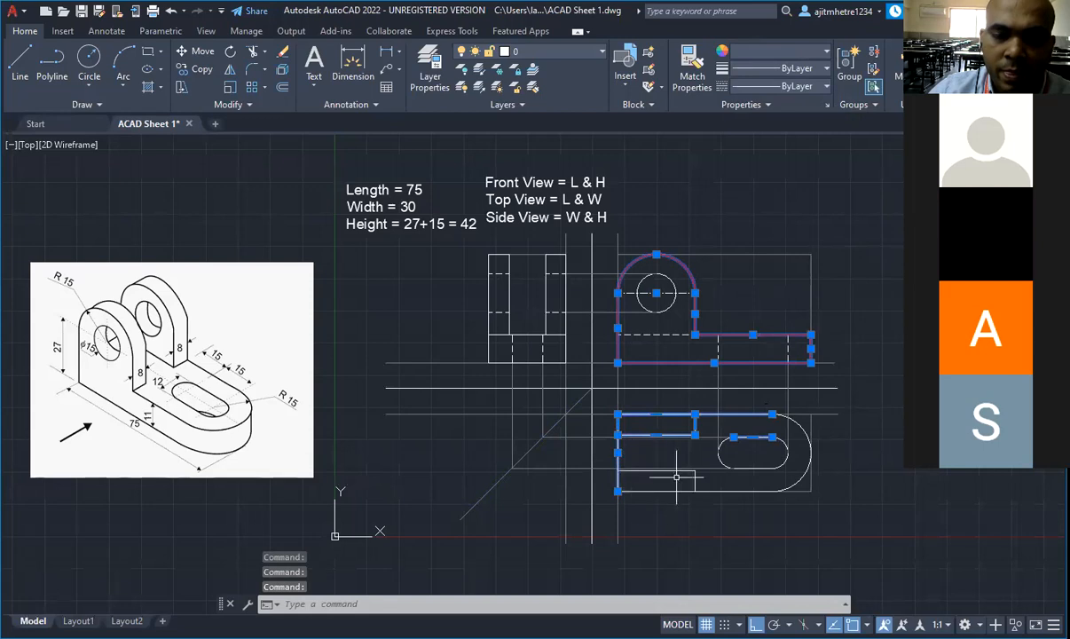
left_click(697, 478)
left_click(754, 490)
left_click(794, 484)
left_click(767, 466)
left_click(781, 465)
left_click(722, 461)
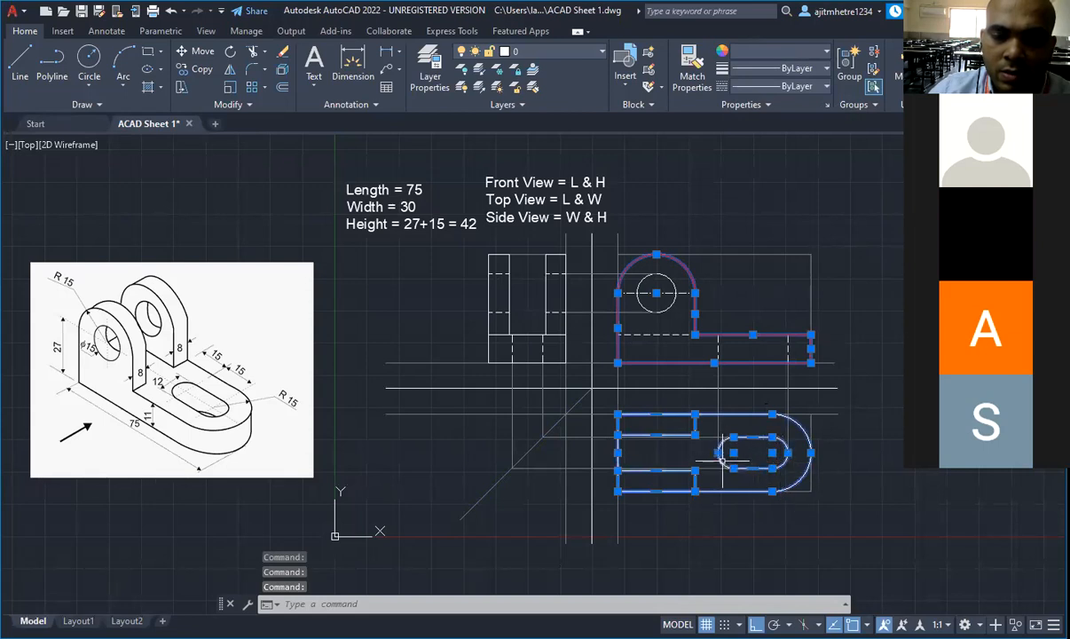
left_click(671, 310)
left_click(550, 286)
left_click(488, 282)
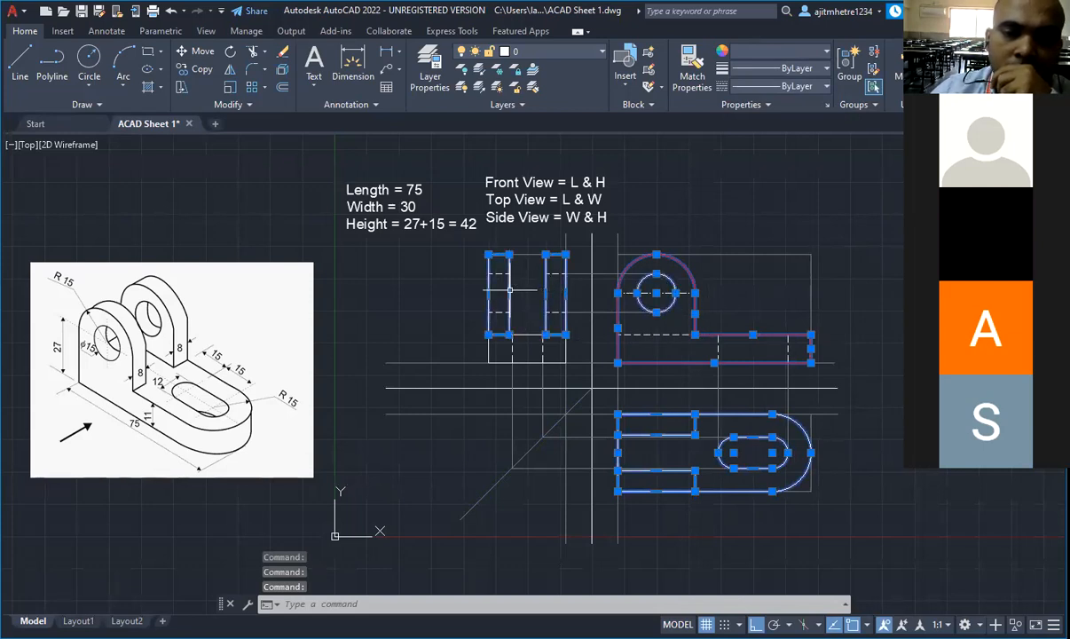
left_click(526, 334)
left_click(530, 363)
left_click(487, 348)
left_click(565, 345)
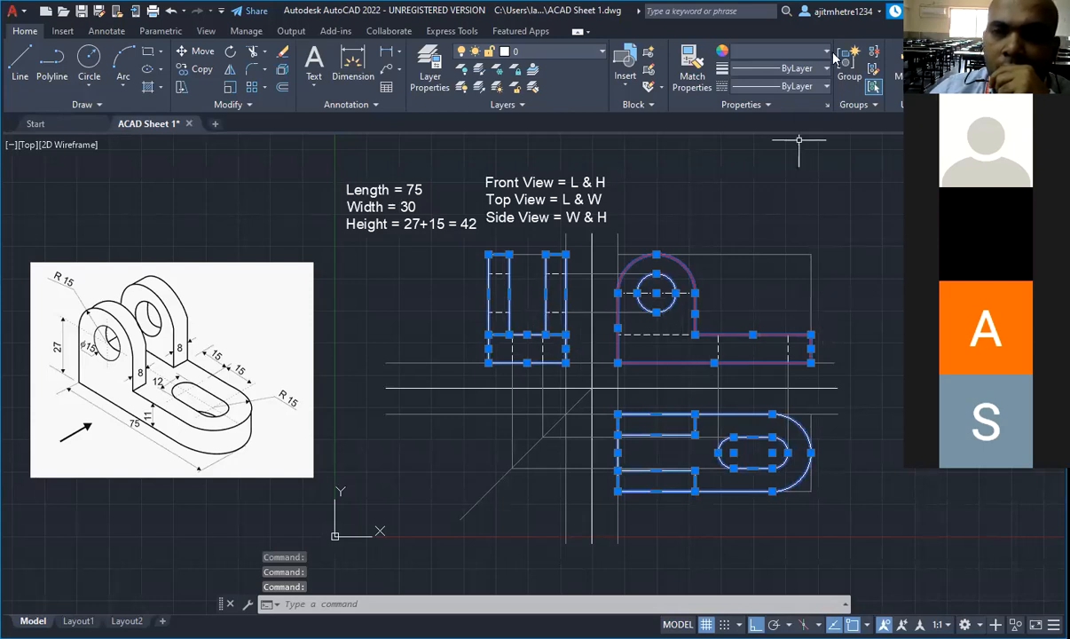
left_click(779, 51)
left_click(742, 202)
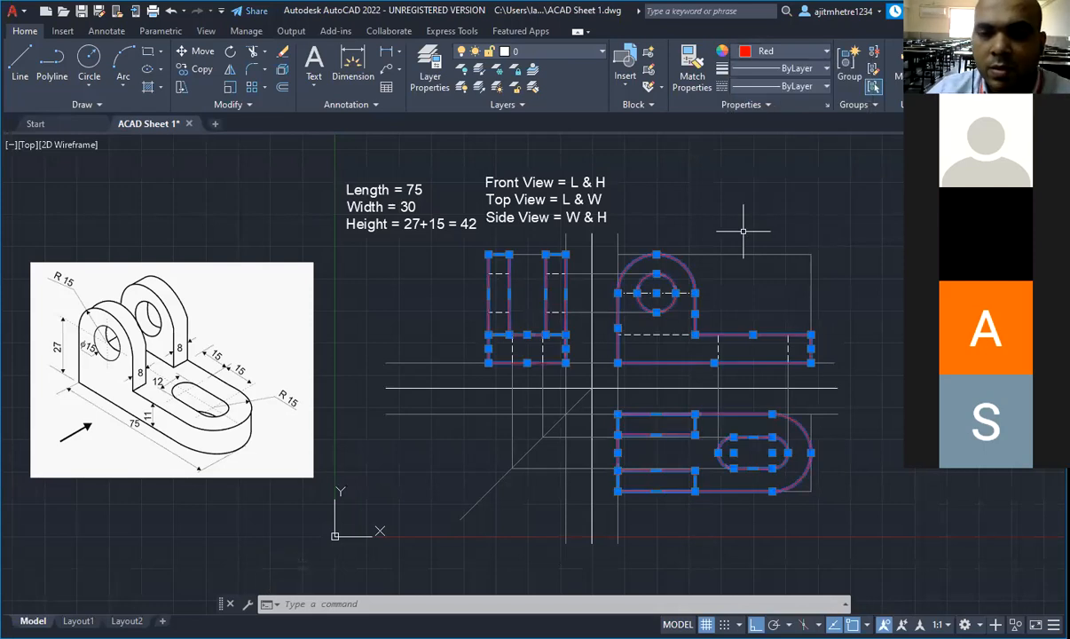
key("Escape")
key("Escape")
key("Escape")
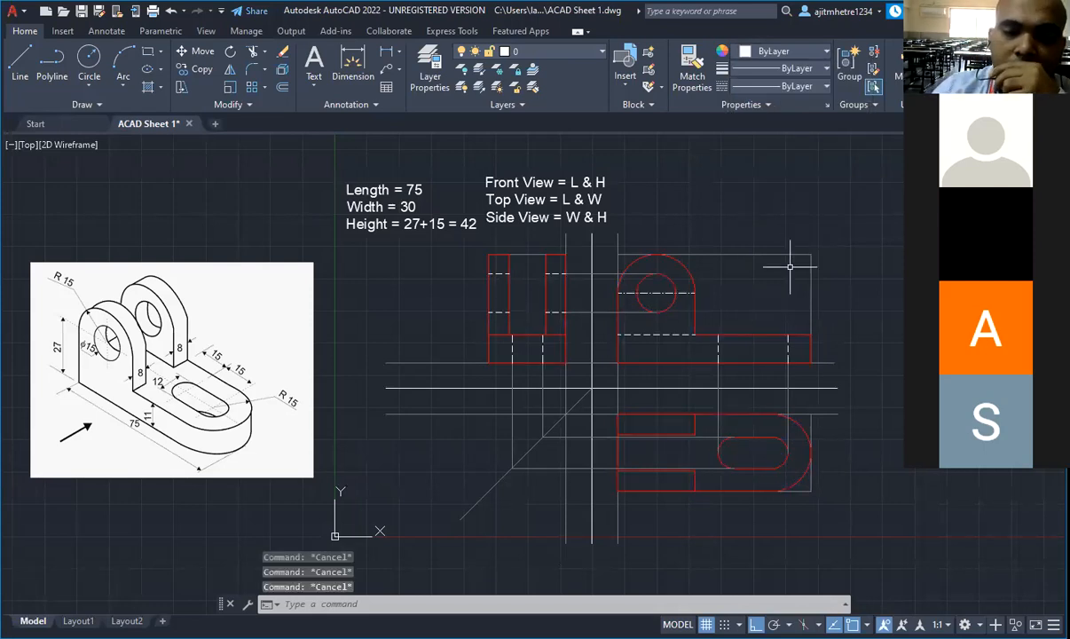
Step: Colour all dashed hidden lines in the front and side views yellow
left_click(718, 352)
left_click(788, 352)
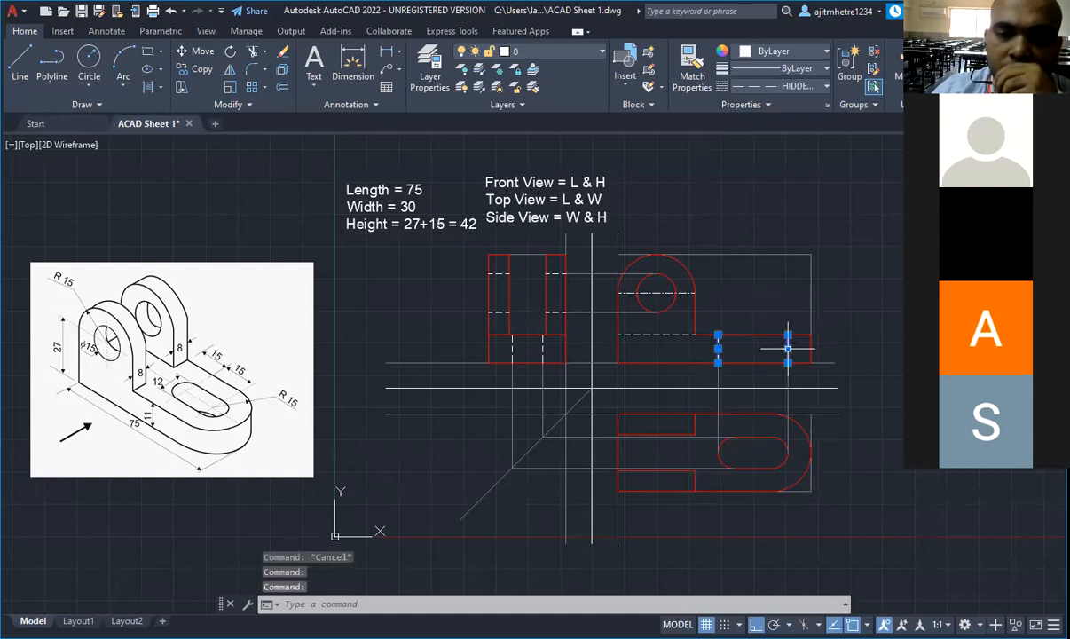
left_click(662, 335)
left_click(554, 311)
left_click(556, 274)
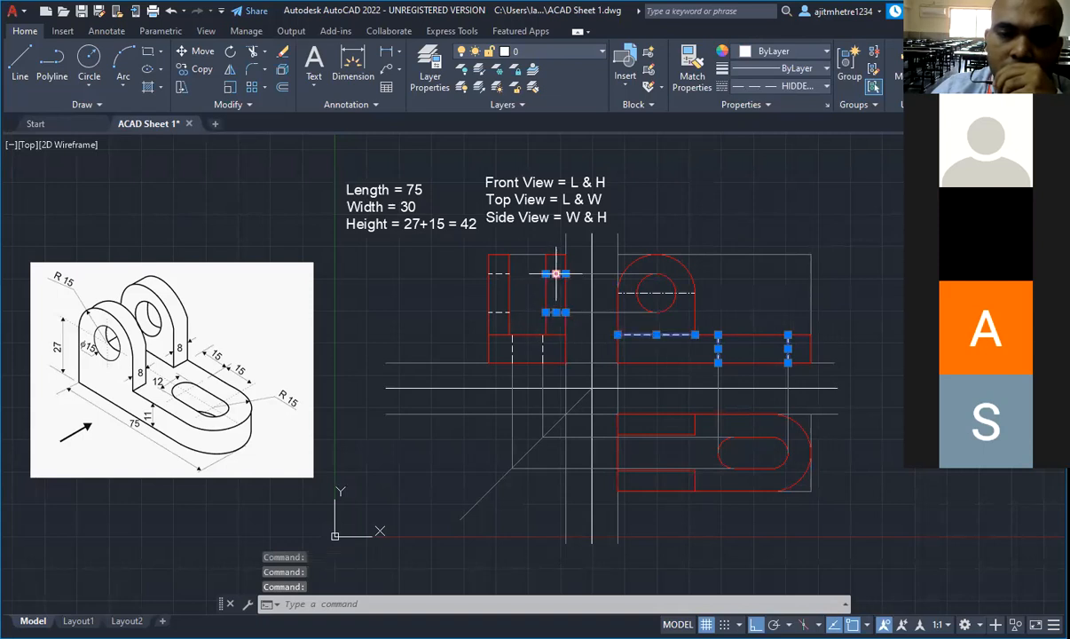
left_click(498, 274)
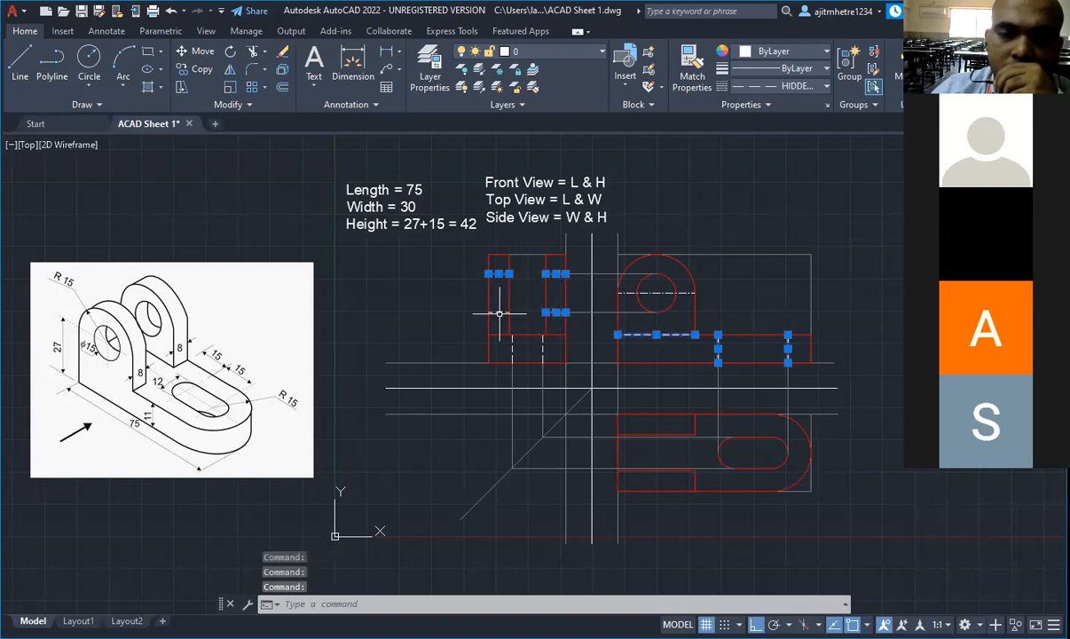
left_click(498, 312)
left_click(512, 346)
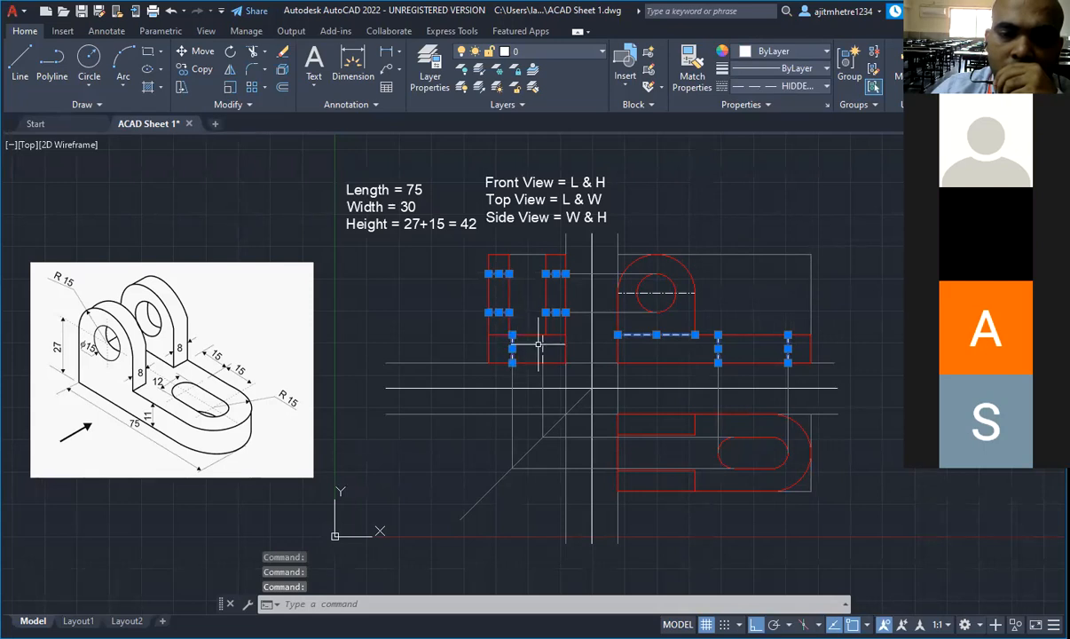
left_click(542, 347)
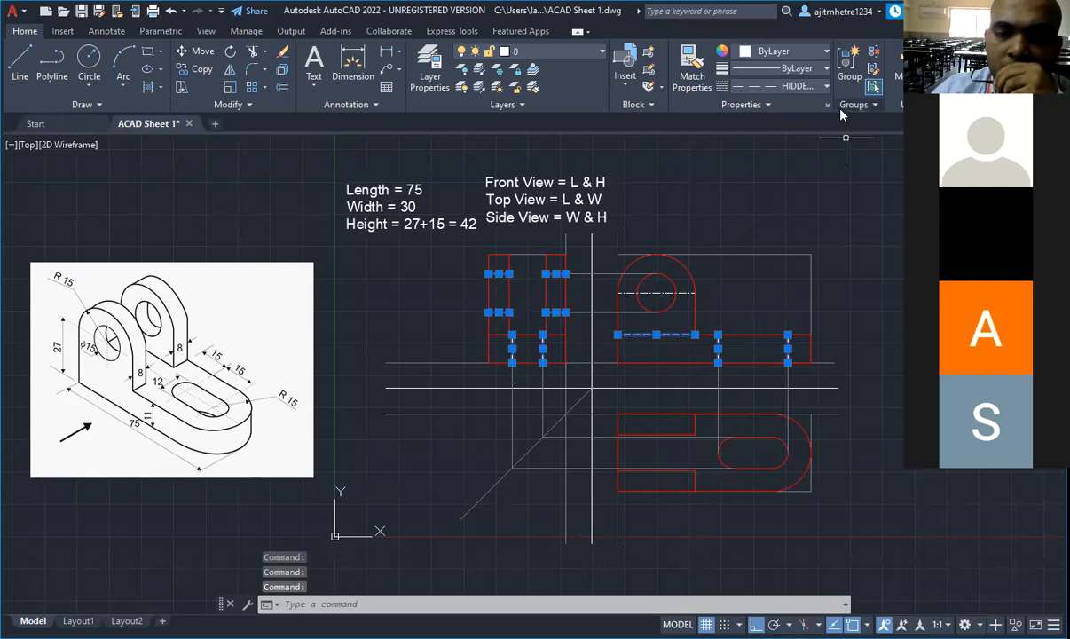
left_click(827, 54)
left_click(756, 202)
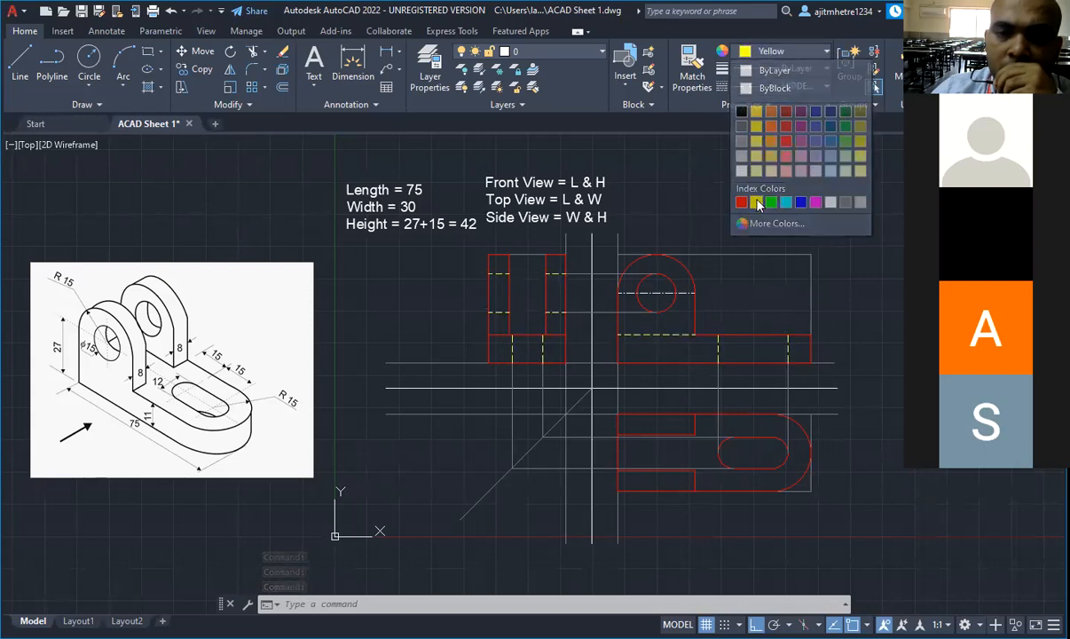
left_click(756, 203)
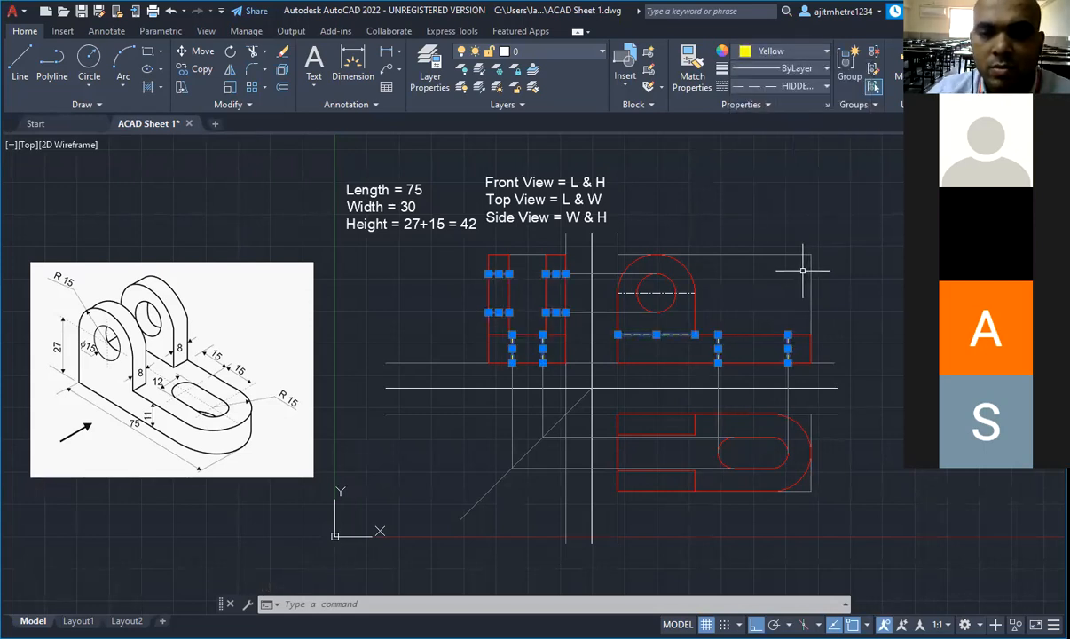
key("Escape")
key("Escape")
key("Escape")
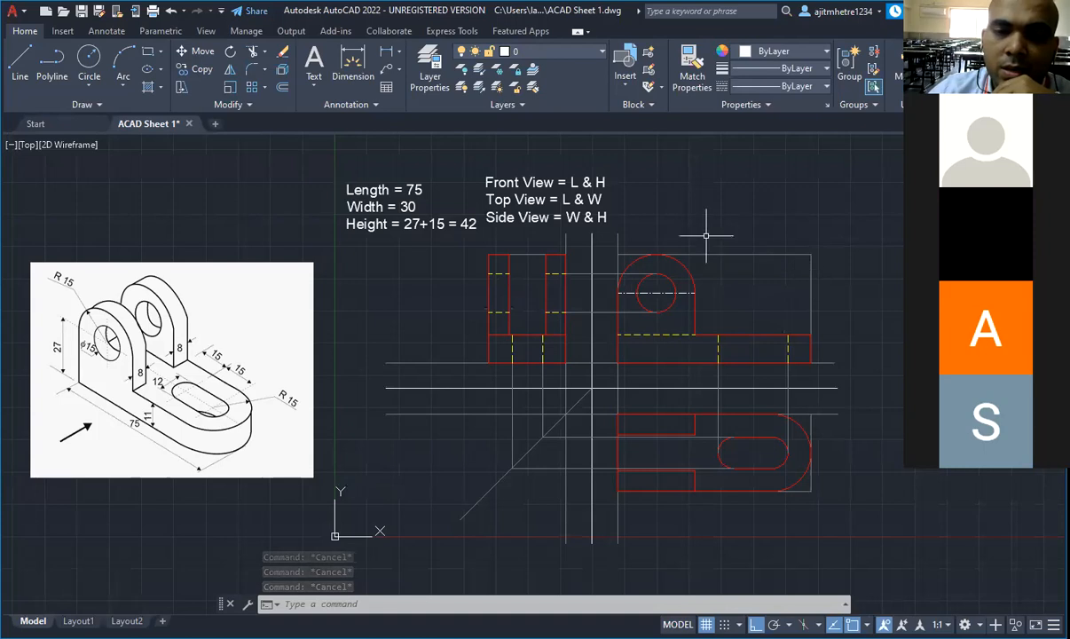
Step: Extend both ends of the horizontal centre line through the front view's hole slightly past the outline and colour it cyan
left_click(690, 292)
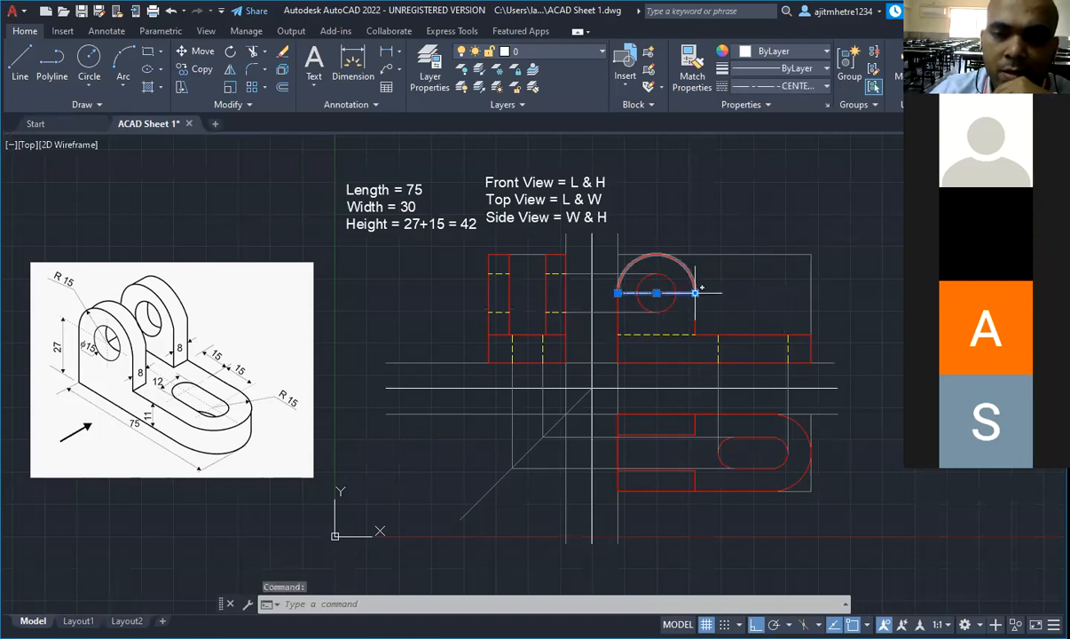
left_click(695, 293)
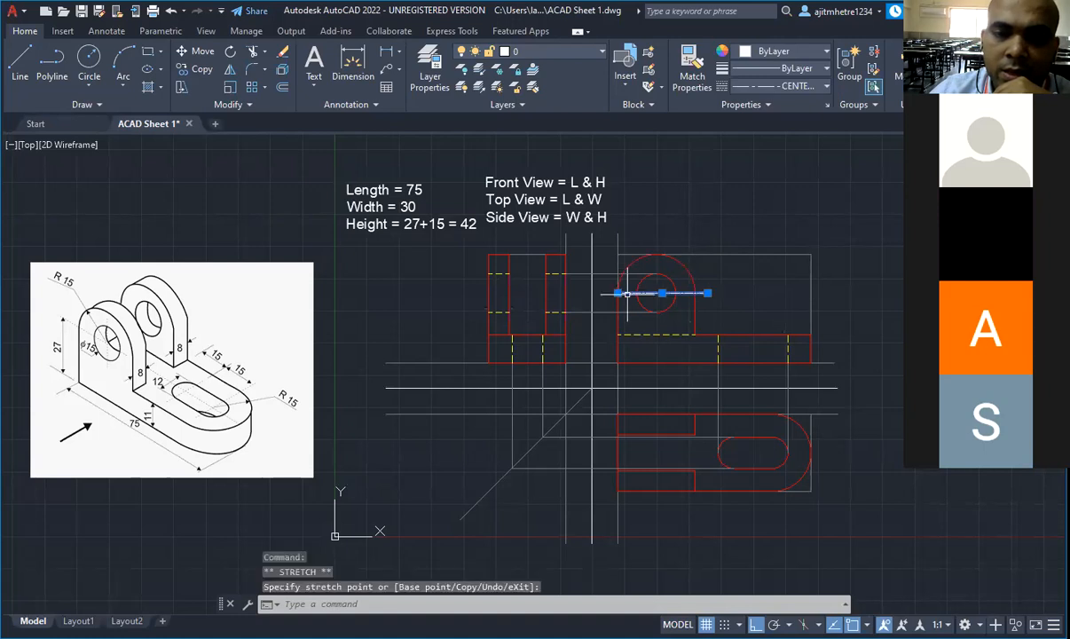
left_click(605, 293)
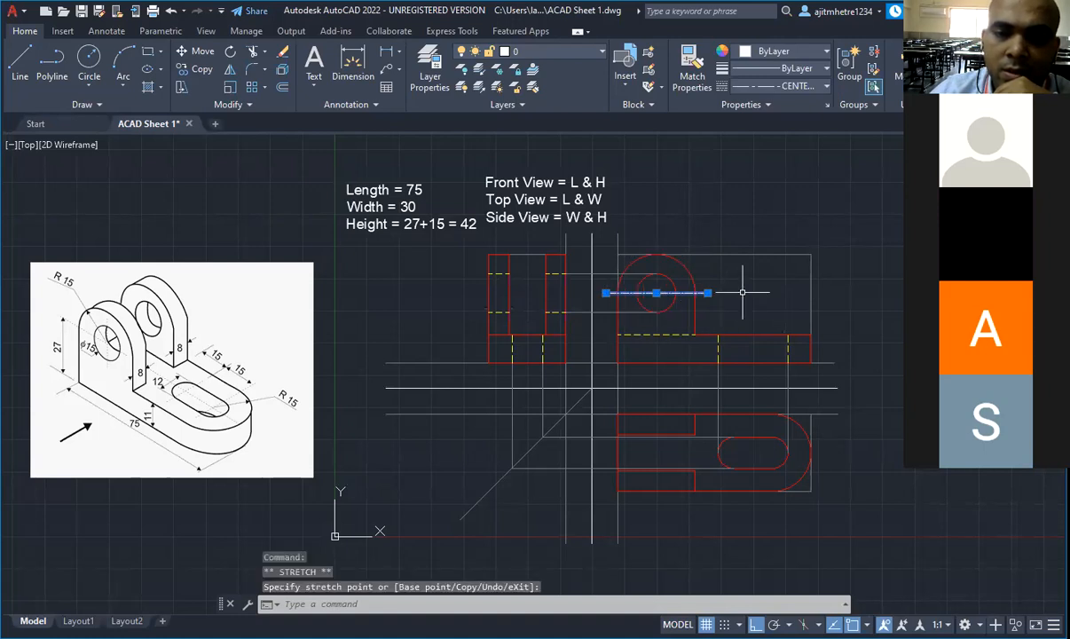
left_click(776, 51)
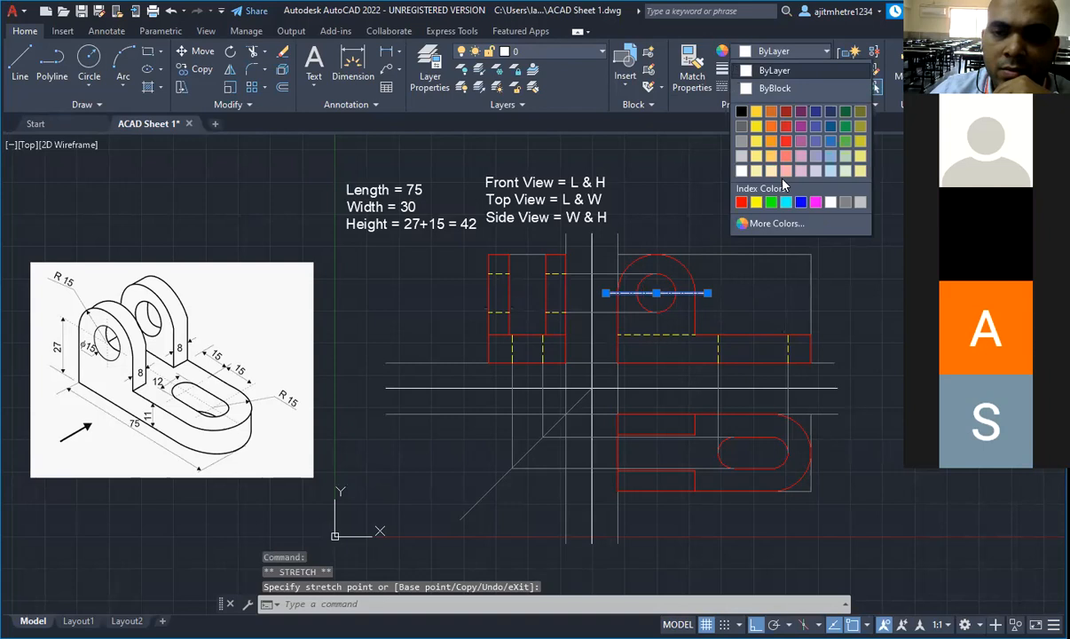
left_click(786, 202)
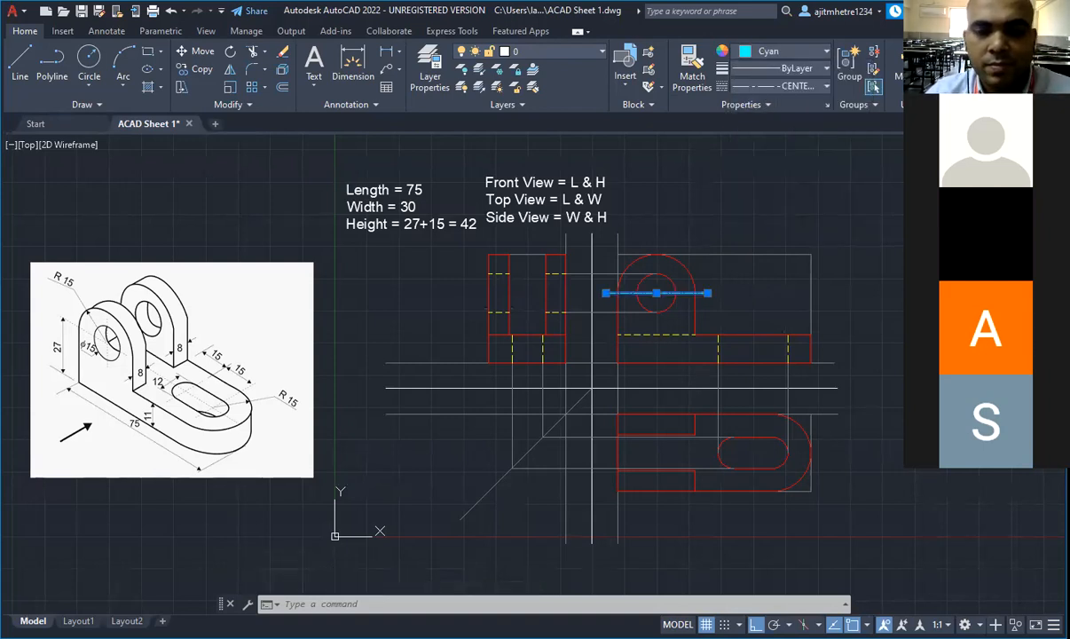
key("Escape")
key("Escape")
key("Escape")
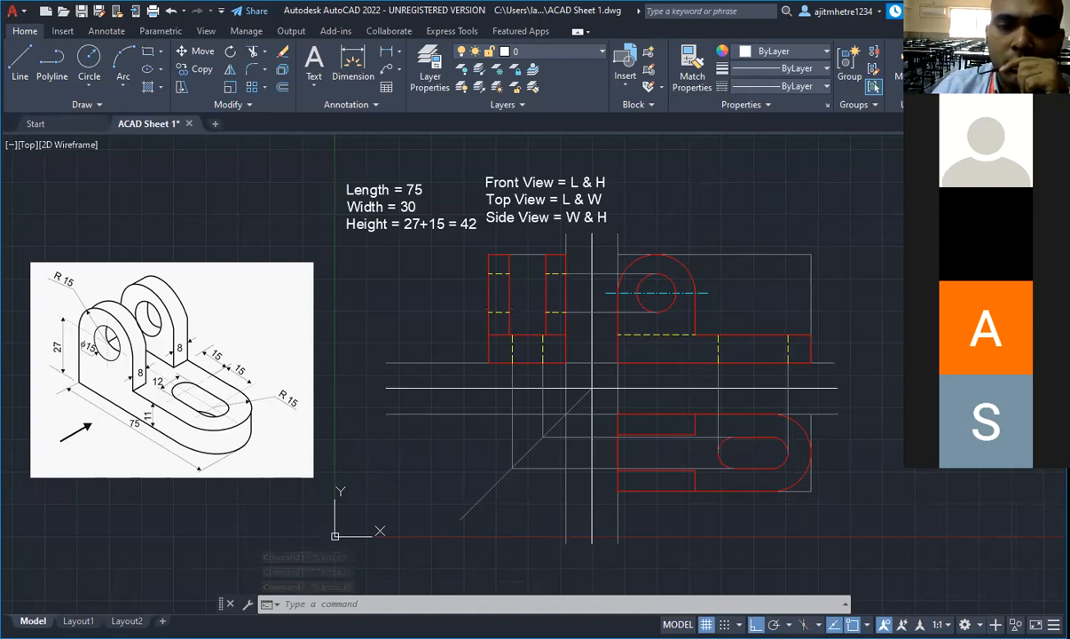
Step: Add a radius dimension to the front view's outer rounded arc, placed above the arc
left_click(400, 55)
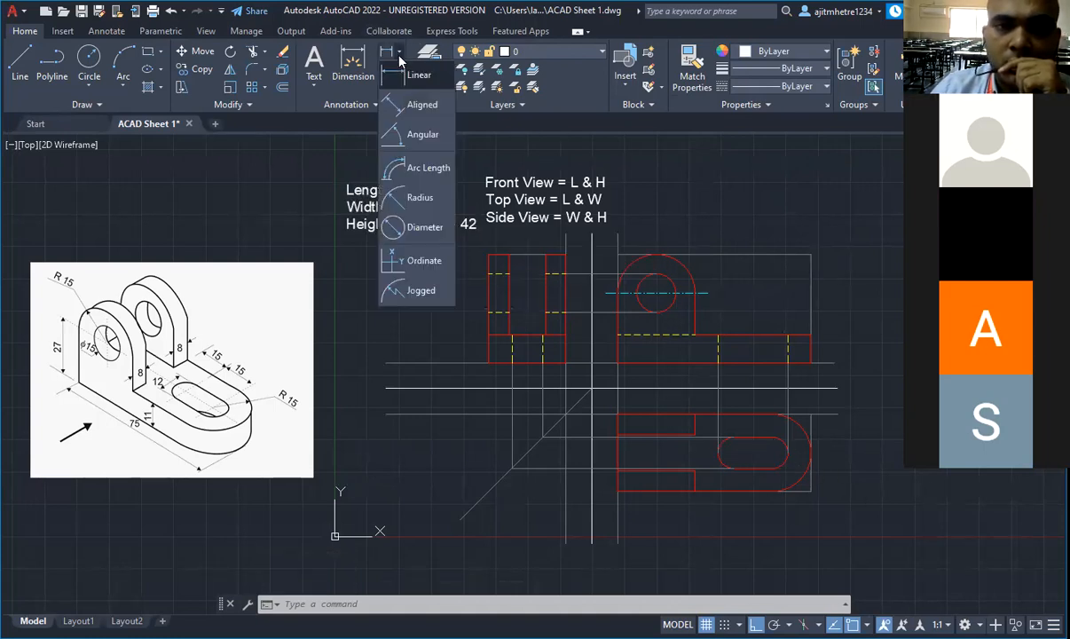
left_click(423, 206)
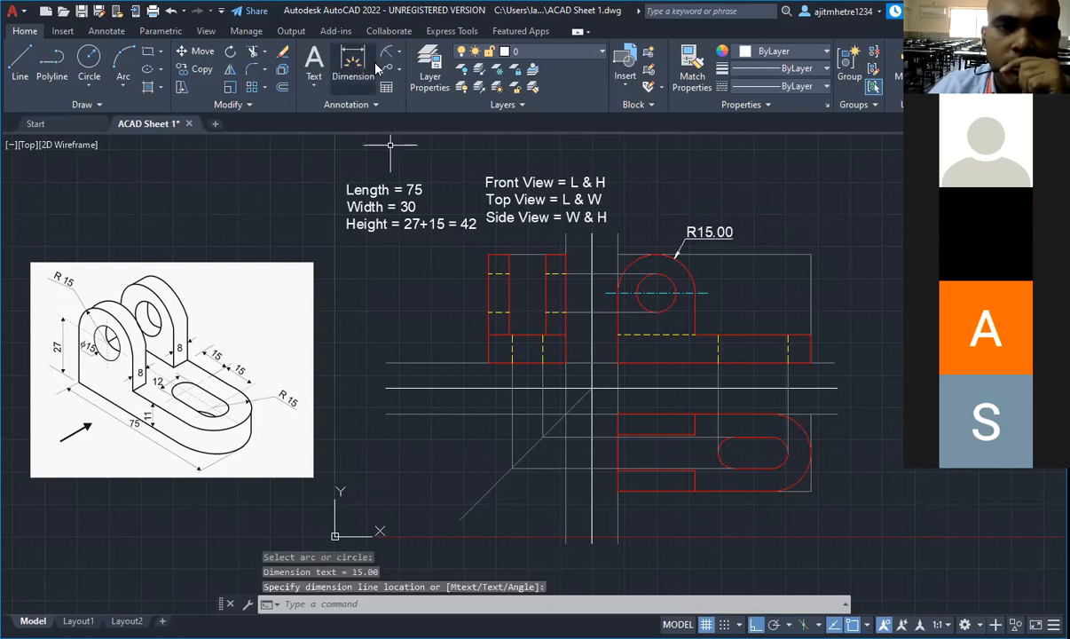
left_click(390, 53)
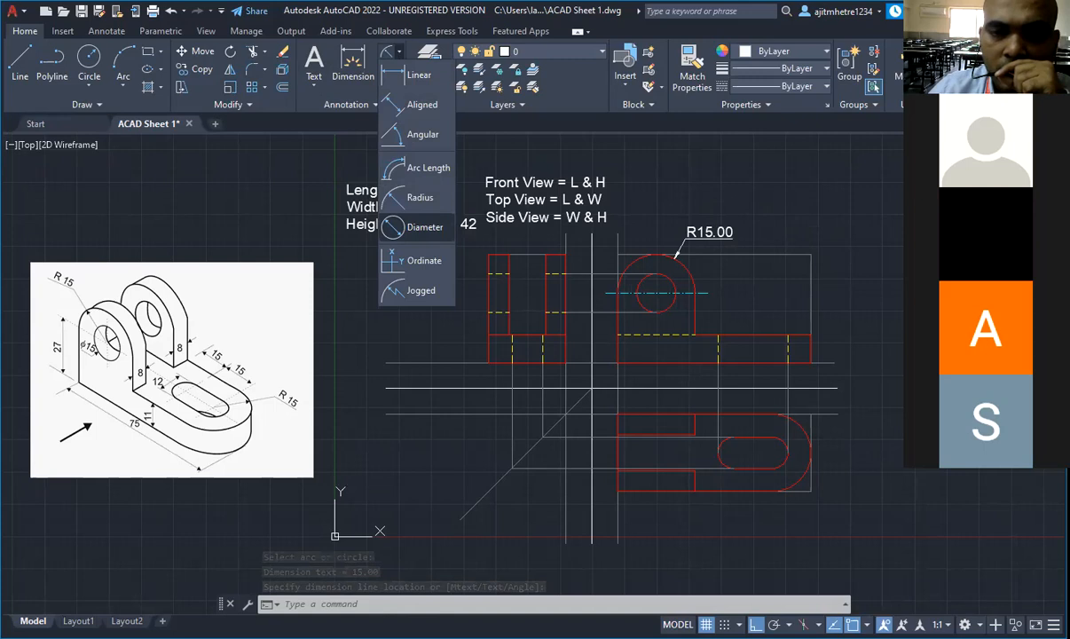
left_click(408, 227)
left_click(673, 302)
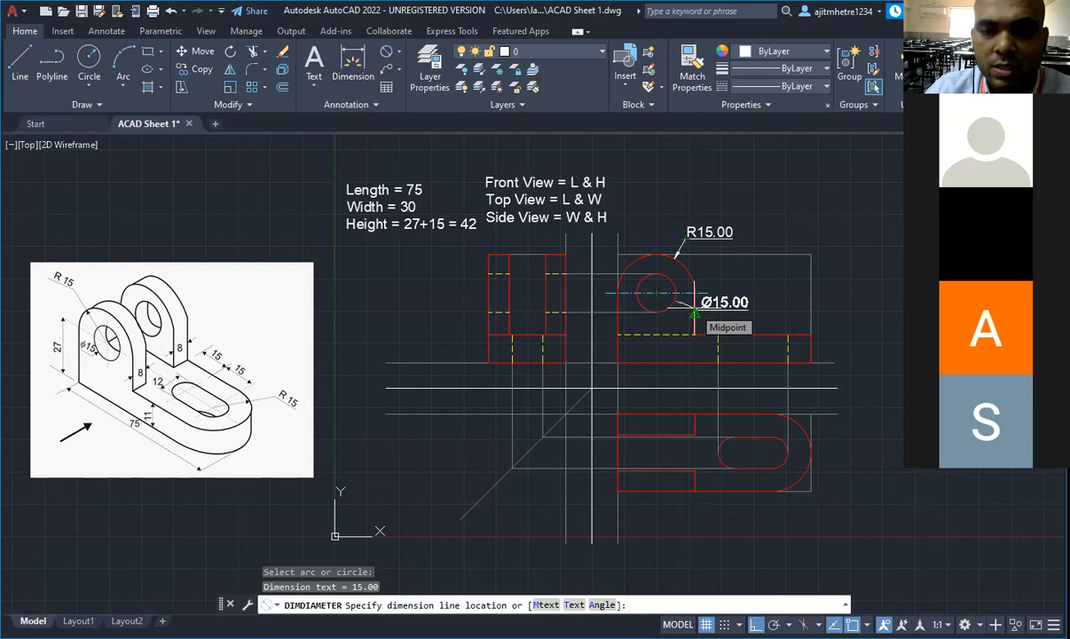
key("Escape")
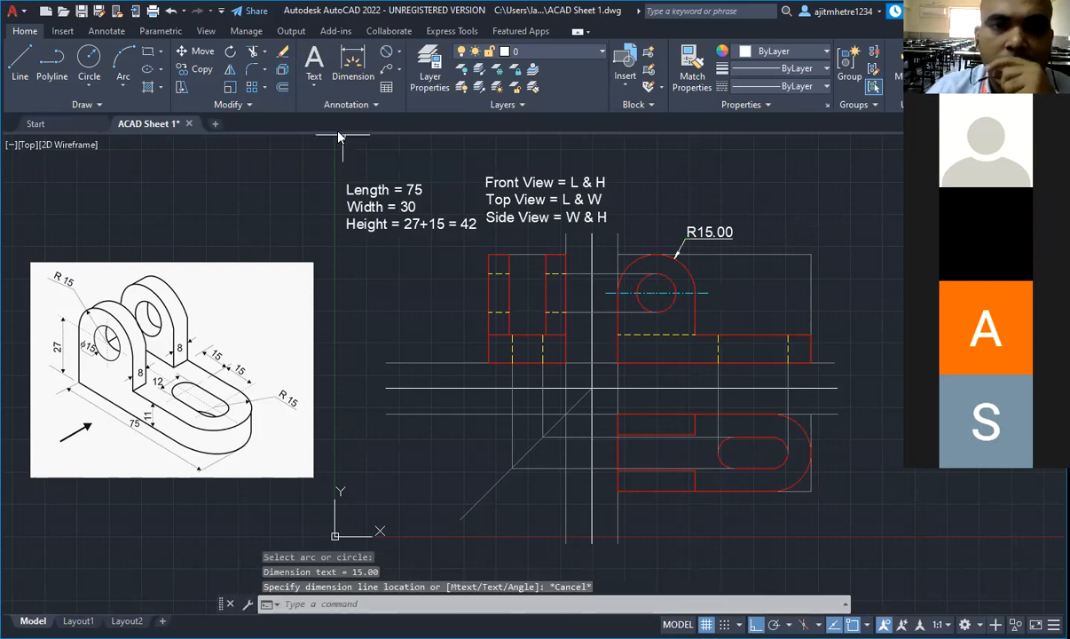
left_click(381, 74)
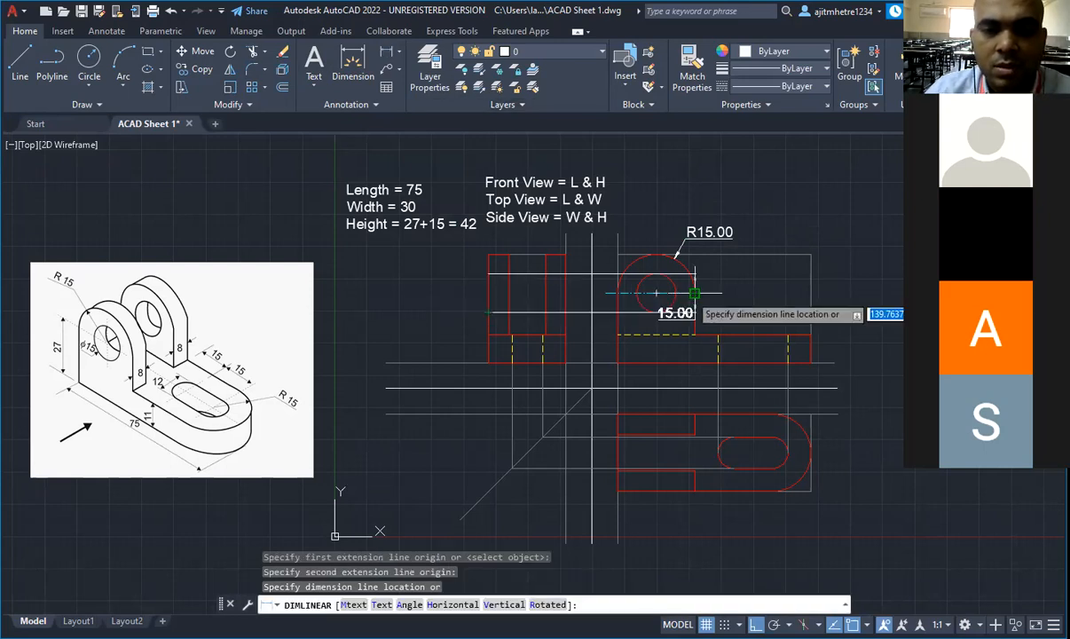
key("Escape")
Step: Add a diameter dimension to the front view's hole, placed above the outer arc's radius dimension
left_click(396, 51)
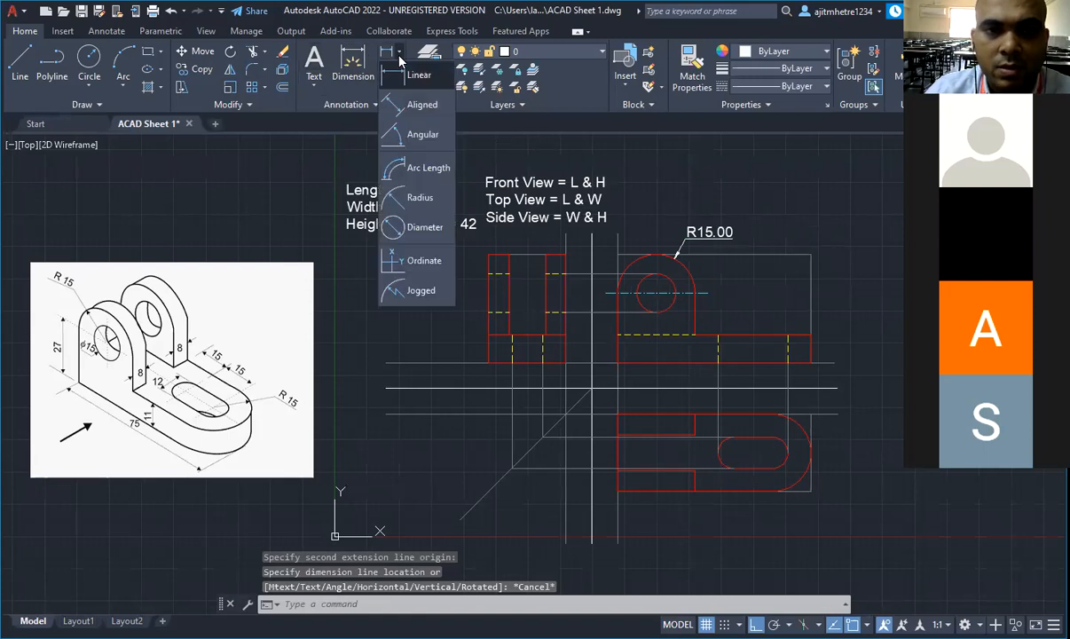
left_click(419, 228)
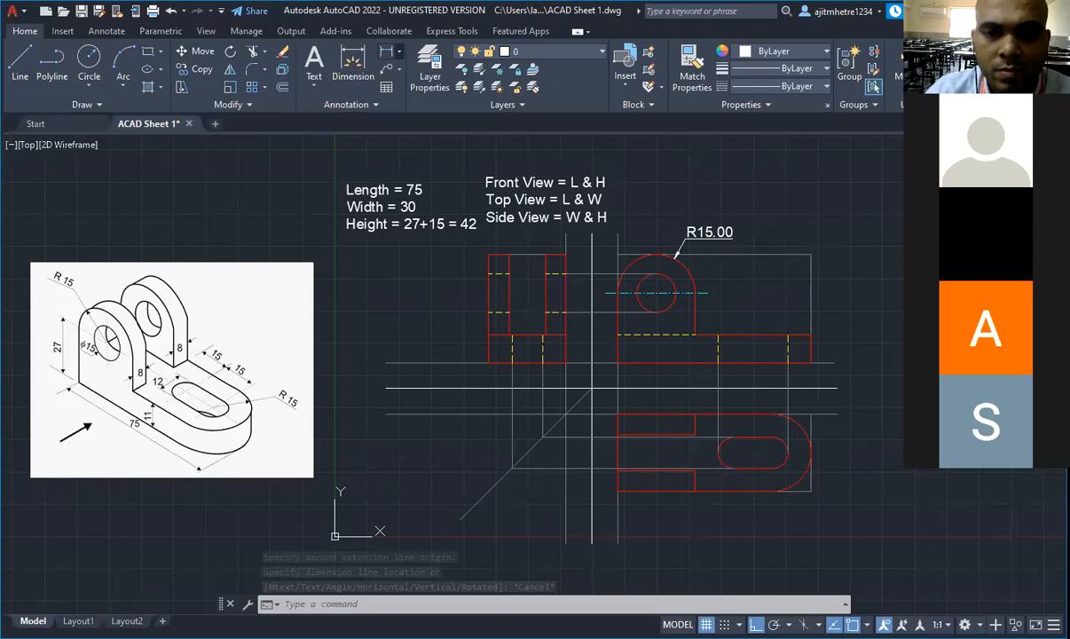
left_click(671, 280)
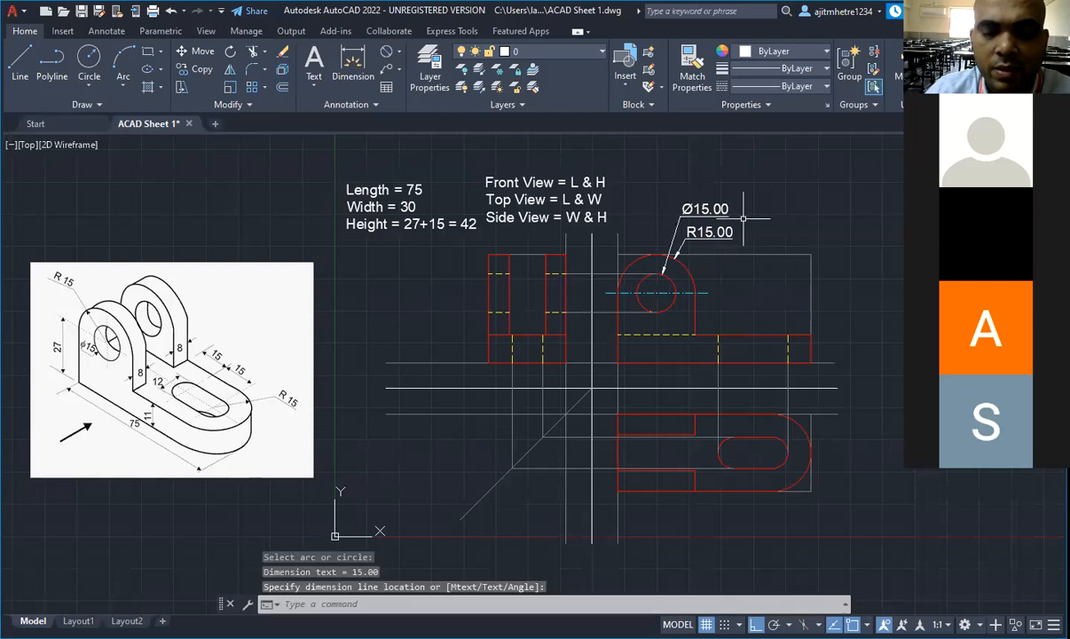
left_click(743, 217)
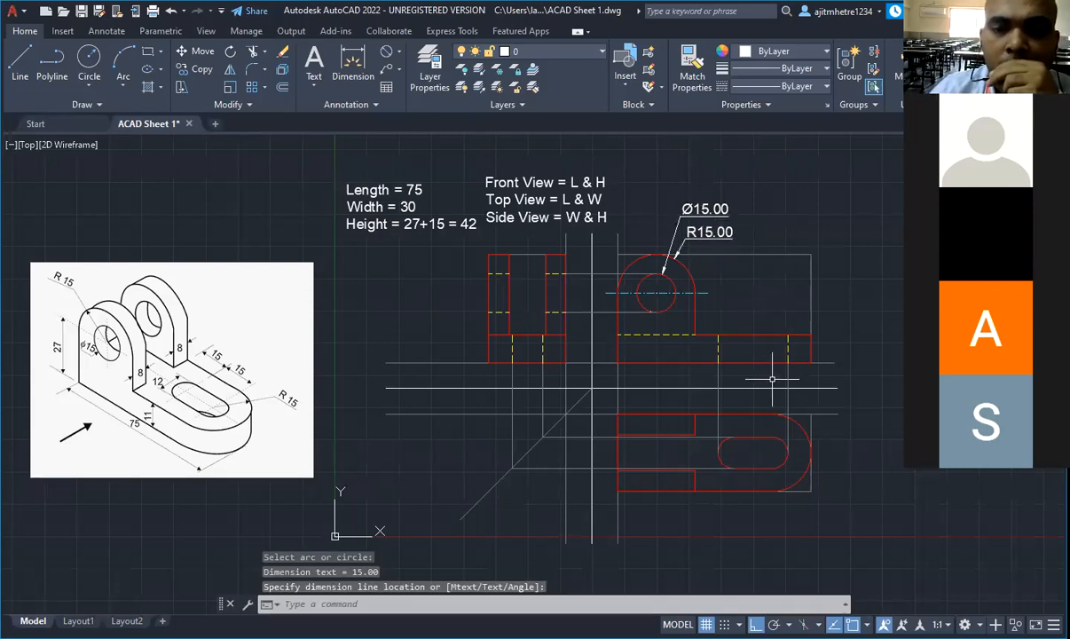
Step: Add a vertical linear dimension for the base thickness beside the far end of the front view's base
left_click(400, 56)
left_click(416, 81)
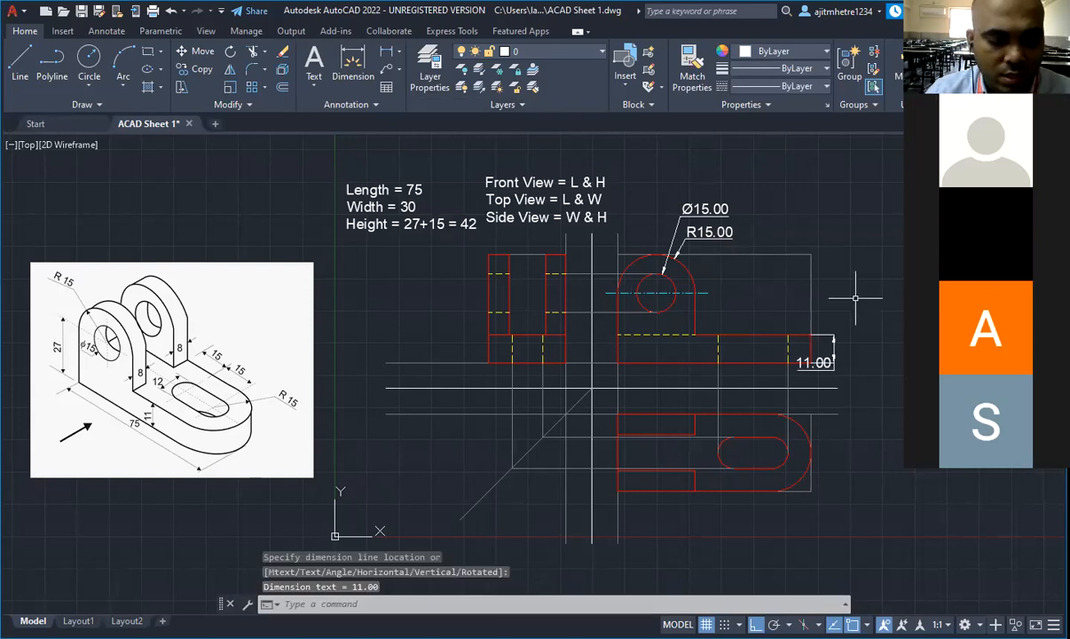
Step: Check the Standard dimension style's text placement and alignment settings, keeping Standard as the current style
type("ds")
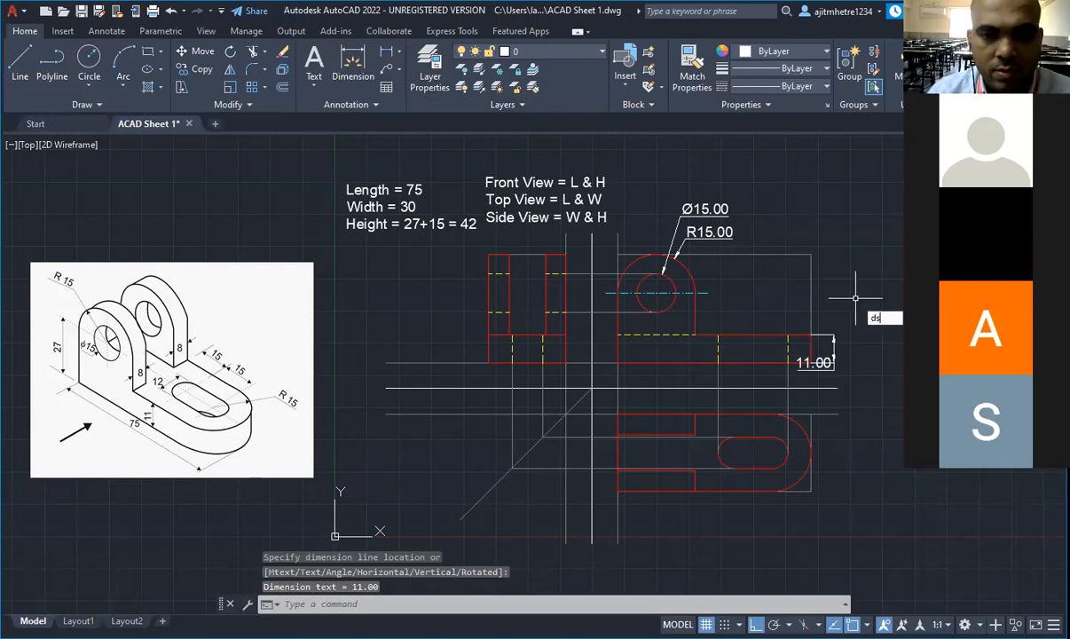
type("t")
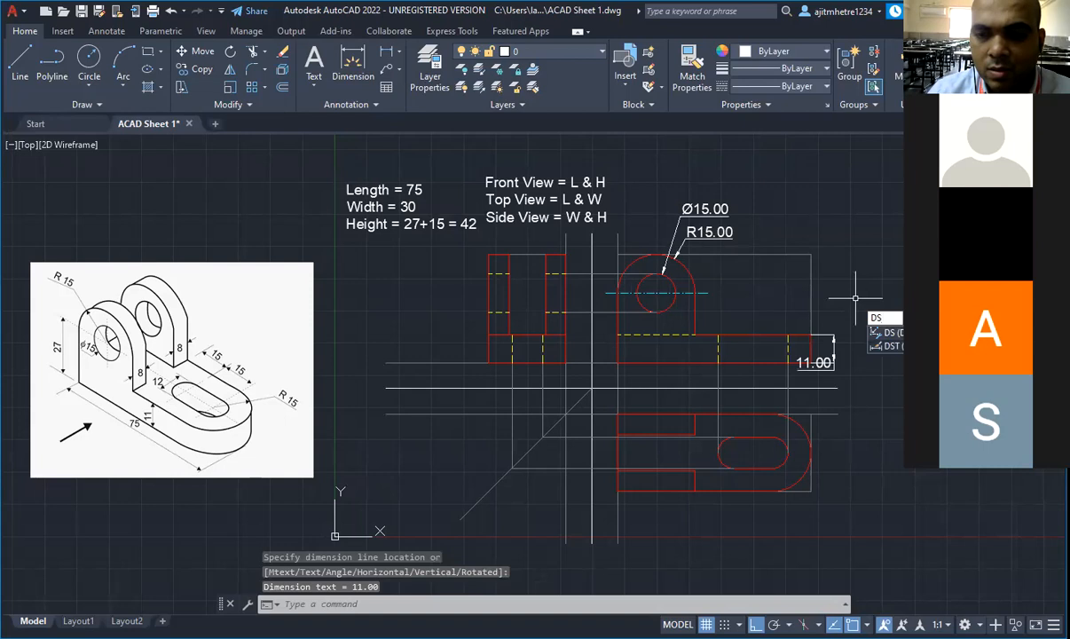
key("Return")
left_click(683, 294)
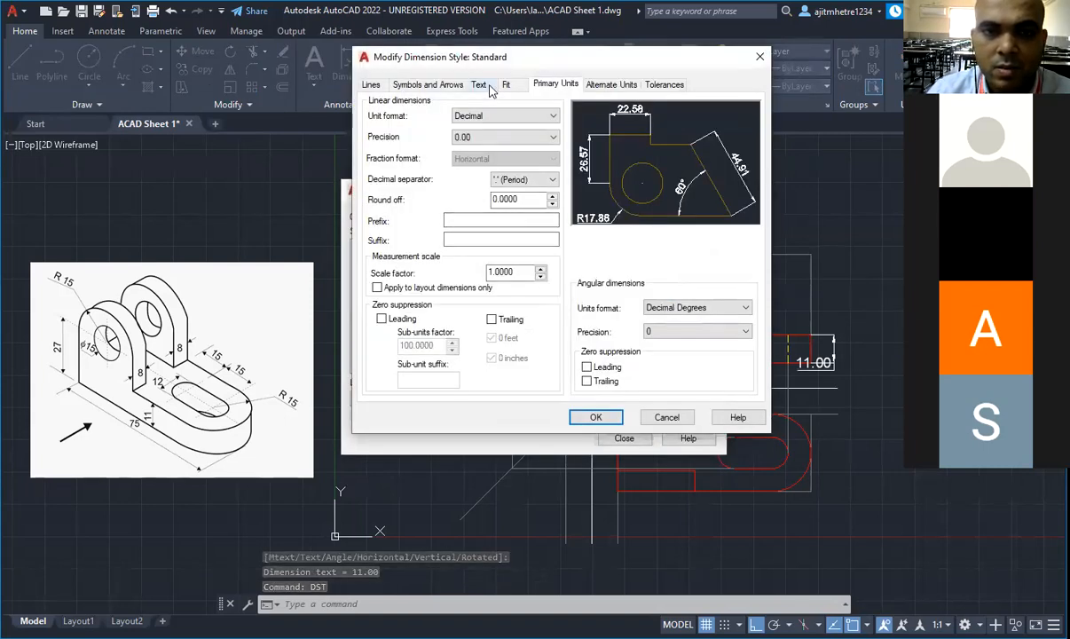
left_click(483, 85)
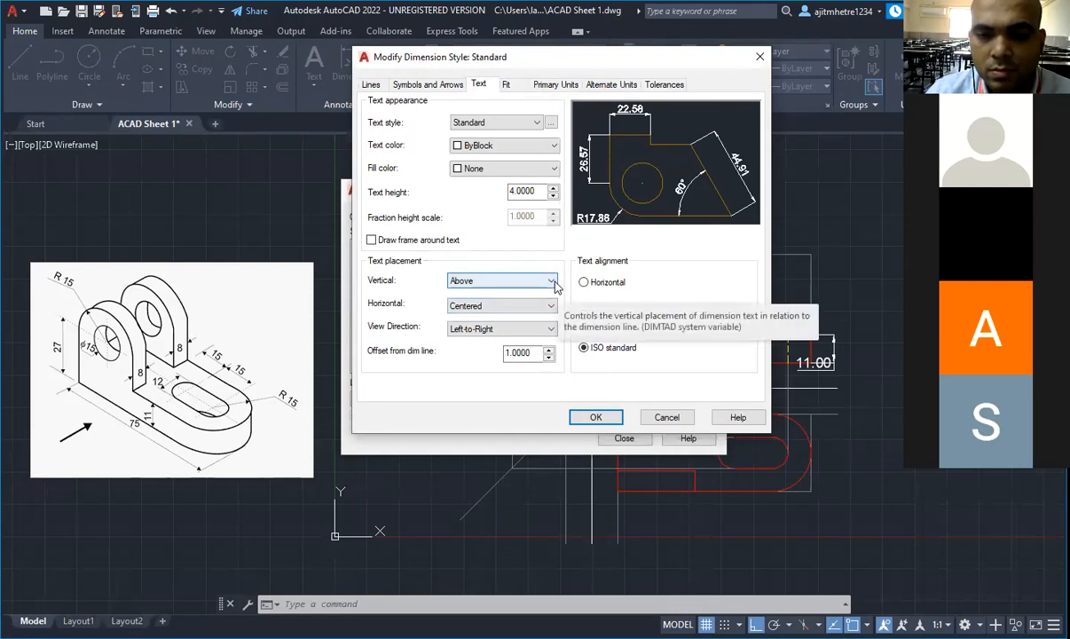
left_click(599, 415)
left_click(689, 247)
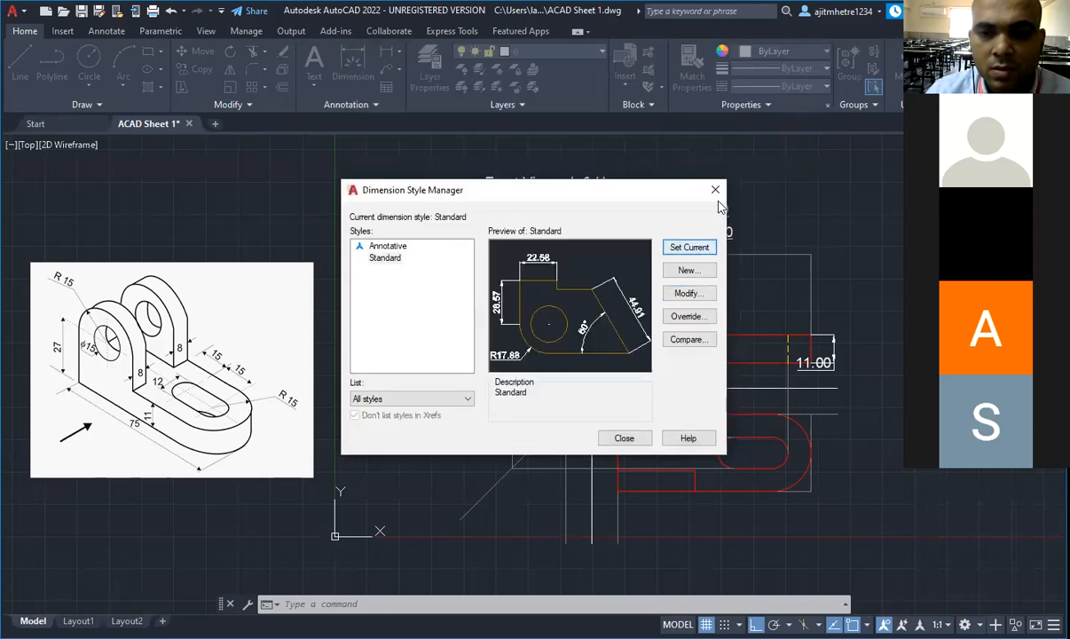
left_click(634, 438)
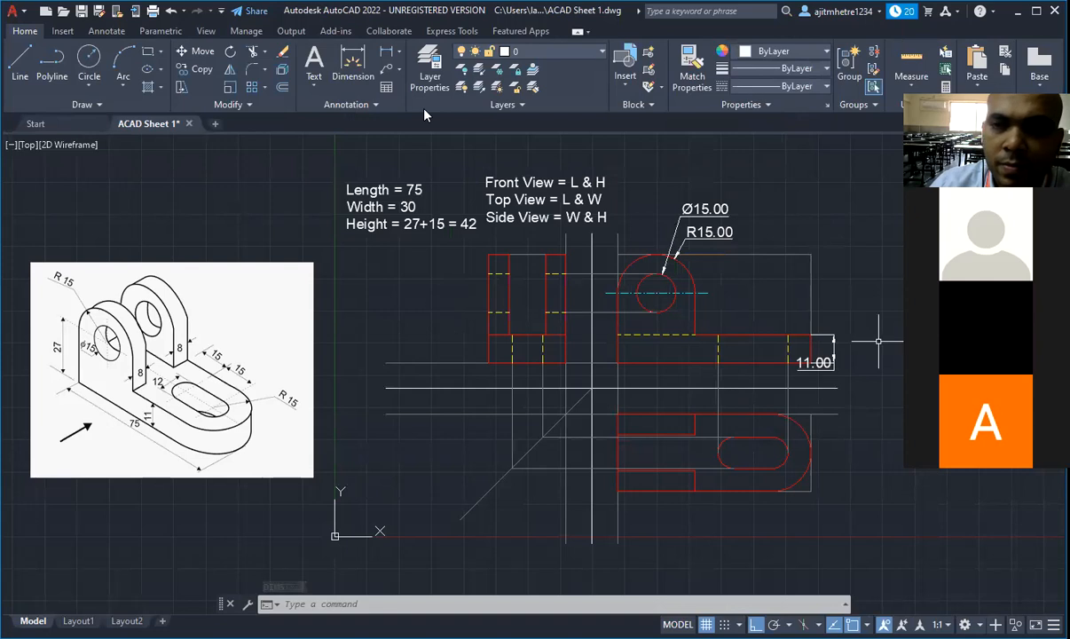
Step: Delete the vertical base thickness dimension beside the front view
left_click(812, 361)
key("Delete")
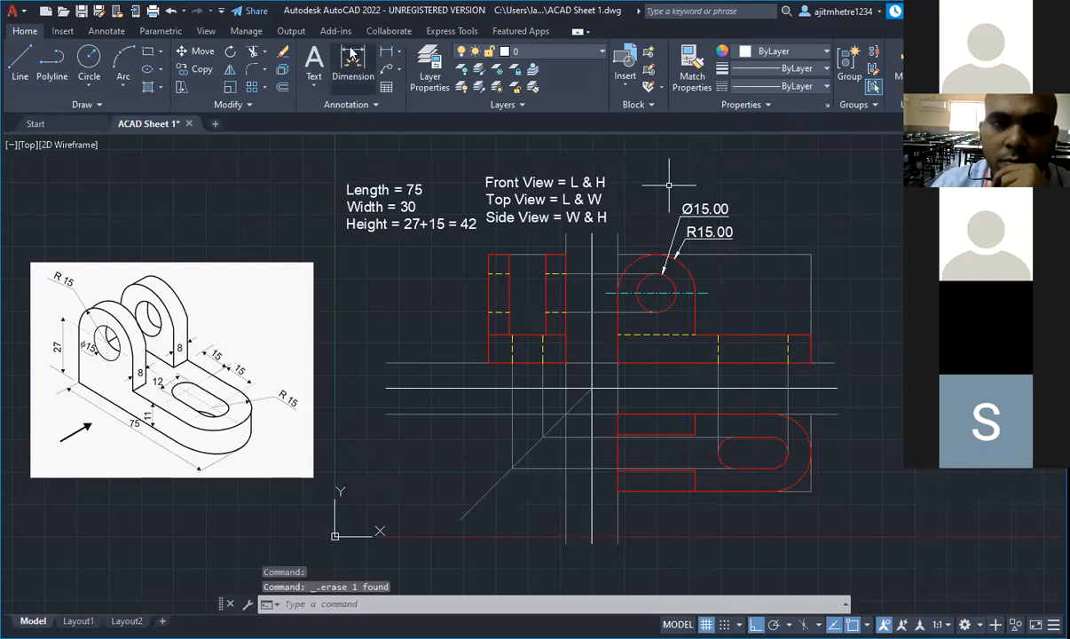
left_click(399, 53)
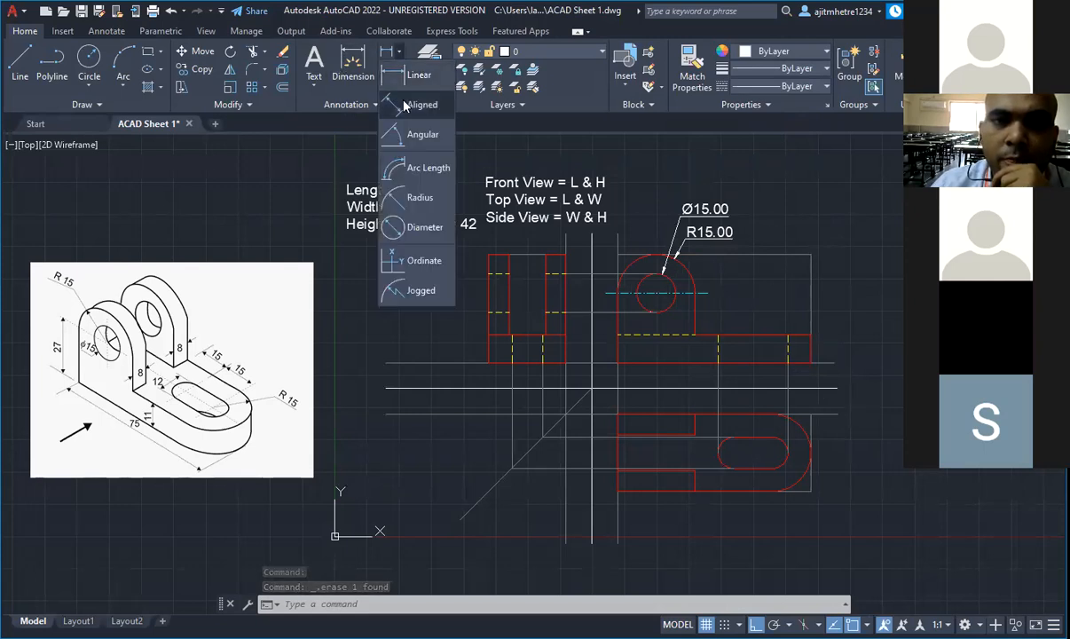
left_click(411, 81)
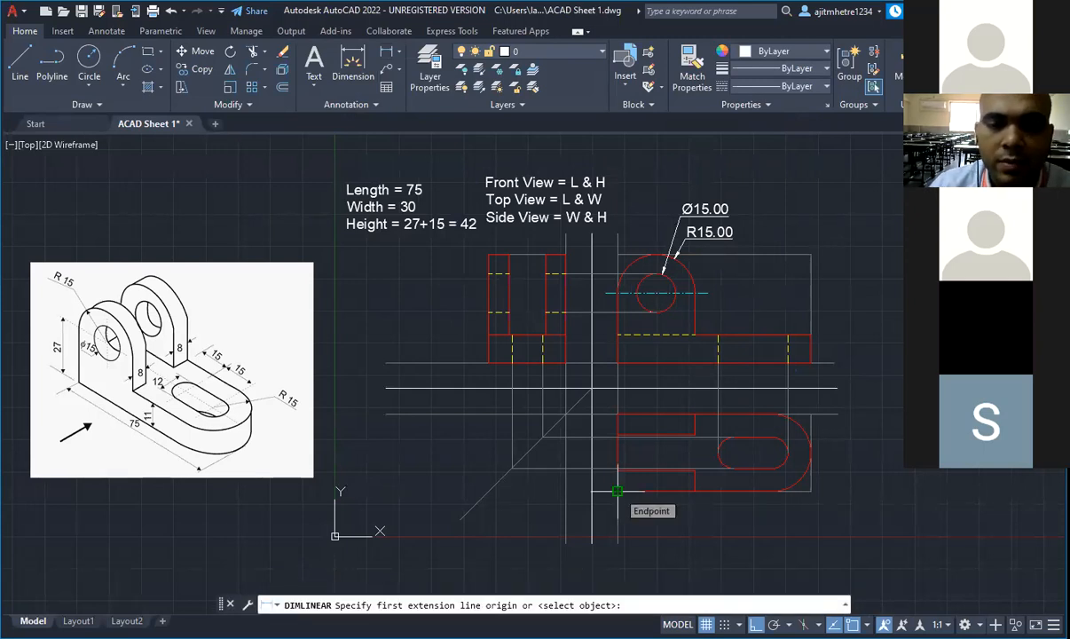
key("Escape")
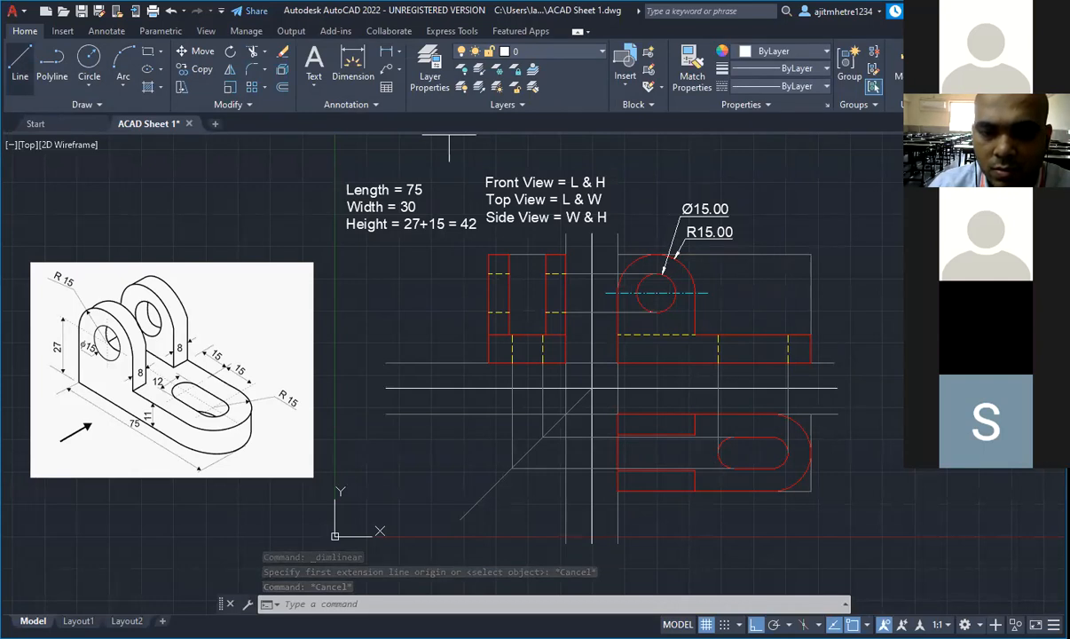
Step: Draw vertical projection lines from both side quadrants of the front view's hole down to just inside the top view's upper edge
type("l")
key("Return")
left_click(637, 293)
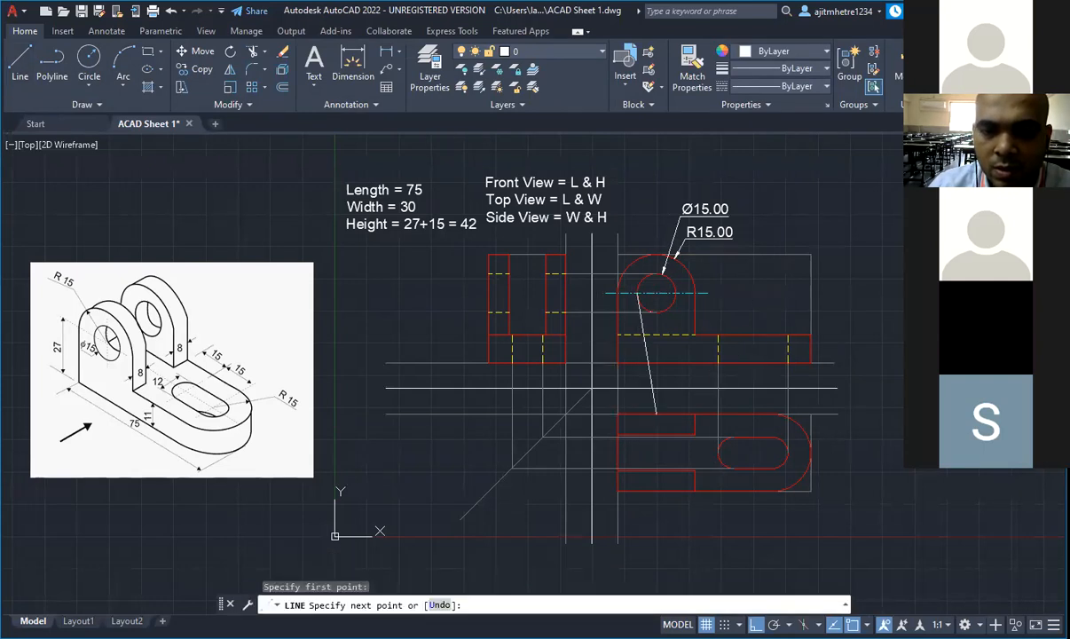
left_click(656, 412)
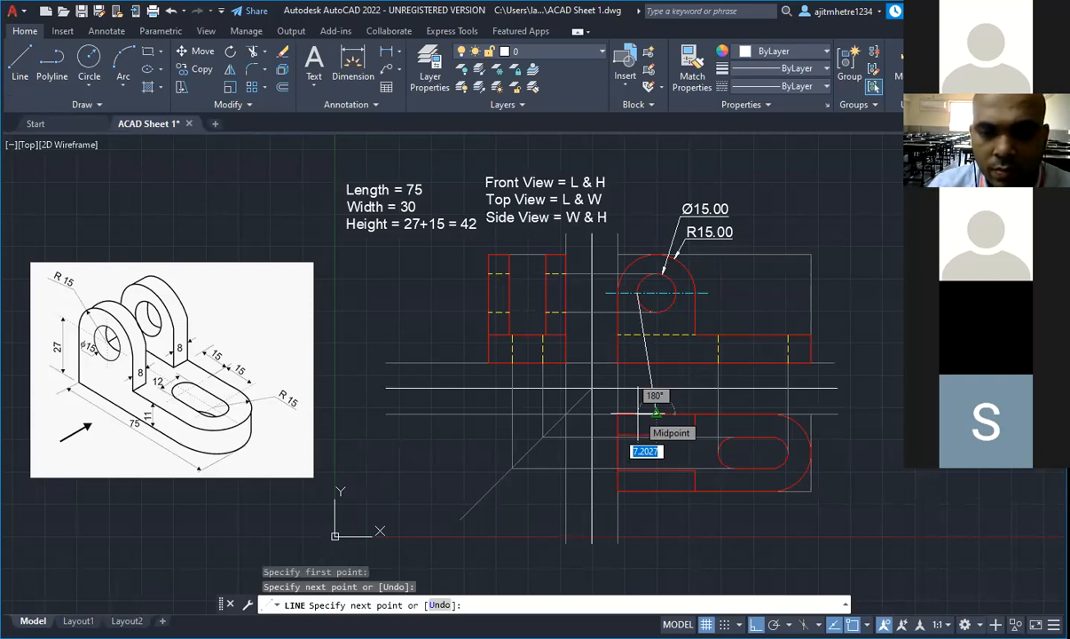
key("ctrl+z")
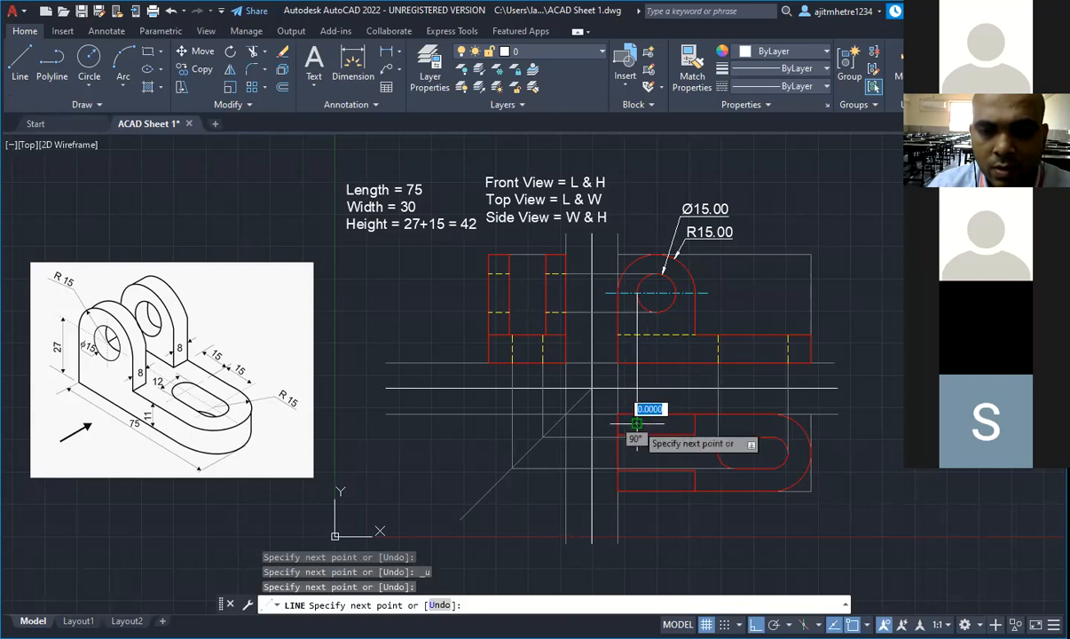
key("Escape")
key("Escape")
key("Escape")
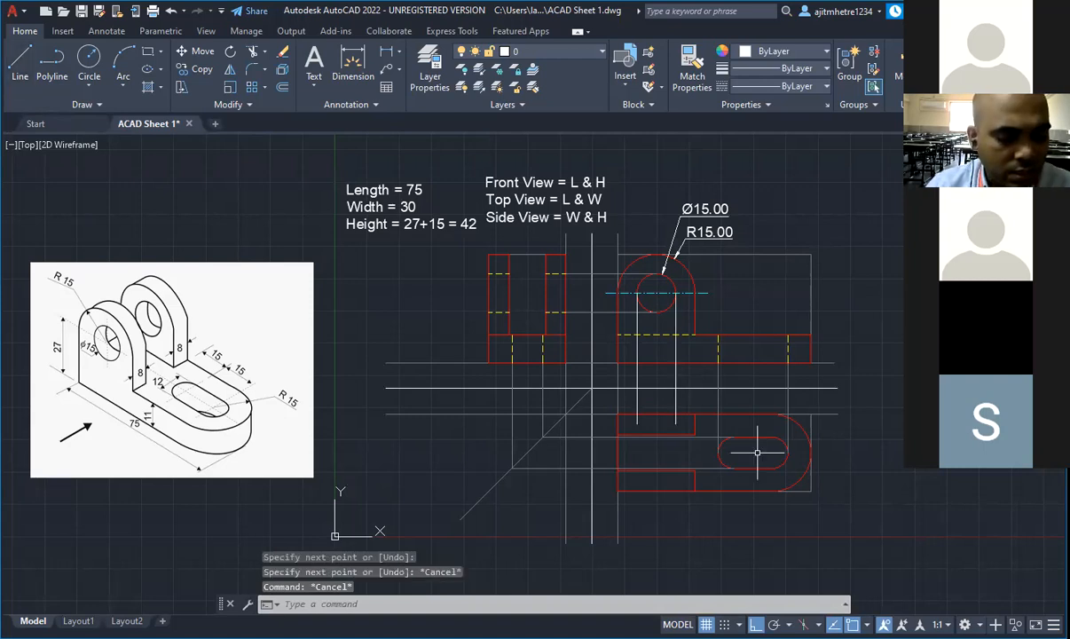
Step: Trim the overshooting lower ends of the two hole projection lines at the top view's upper edge
key("ctrl+a")
key("Escape")
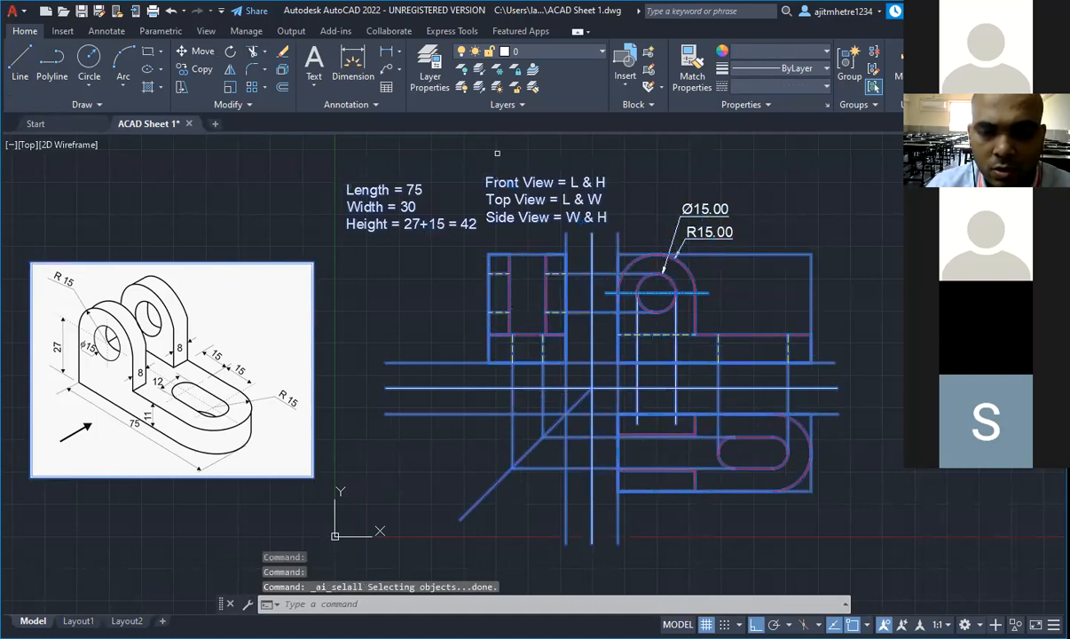
type("tr")
key("Return")
key("Escape")
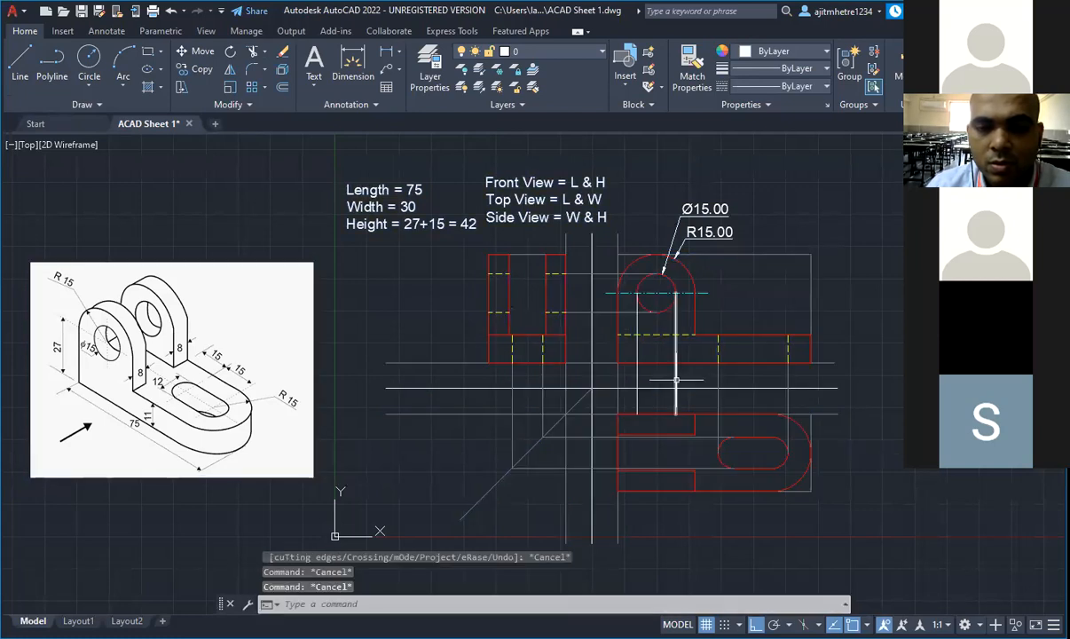
Step: Colour the two vertical hole projection lines between the front and top views grey, index colour 8
left_click(675, 390)
left_click(637, 390)
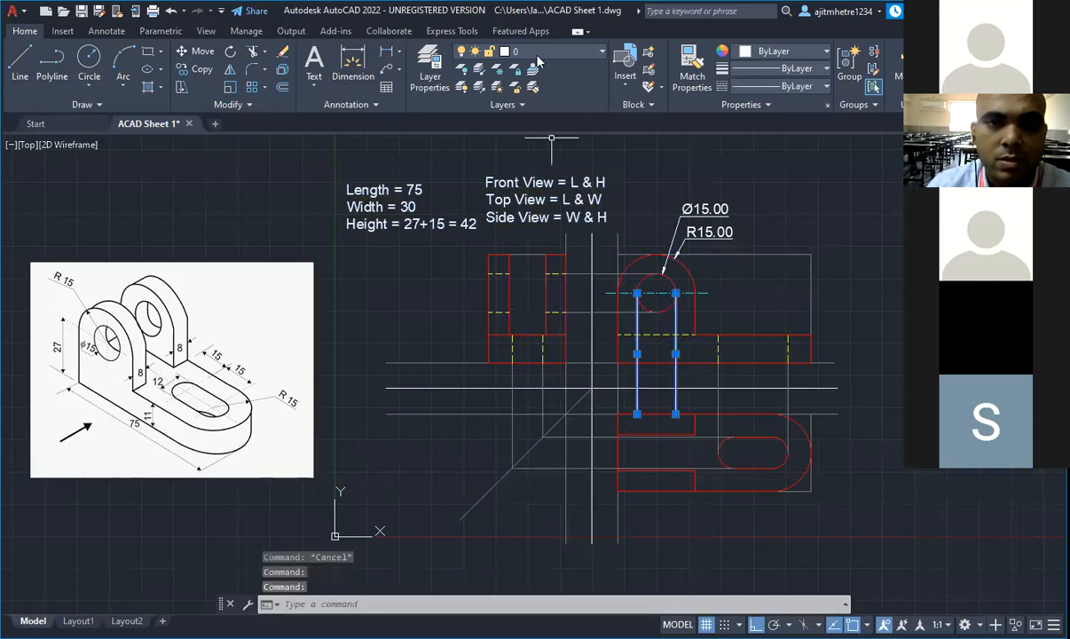
left_click(827, 56)
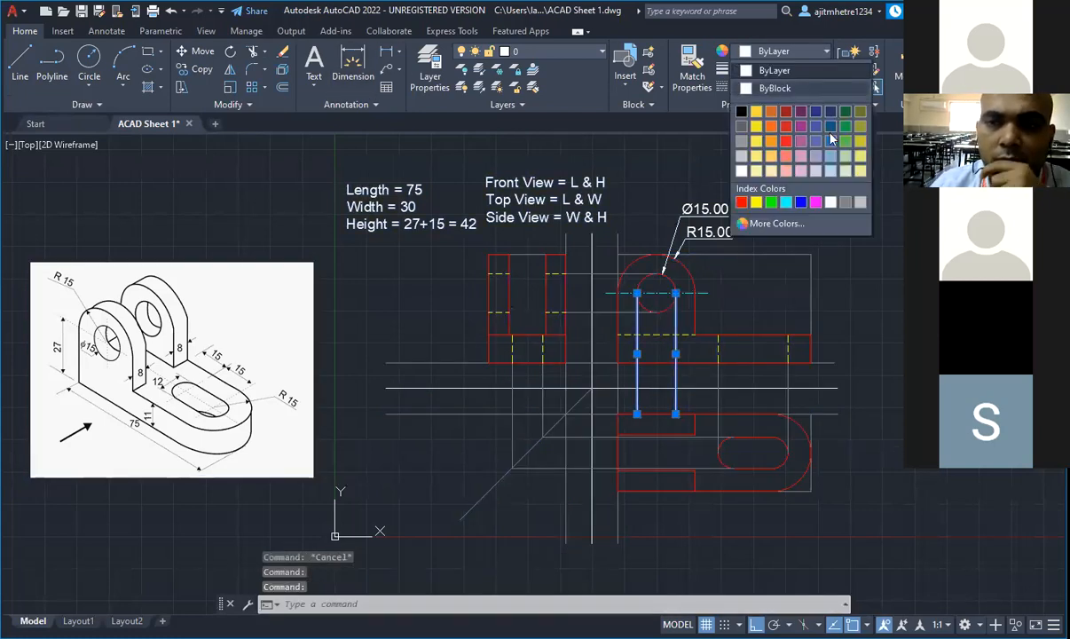
left_click(796, 200)
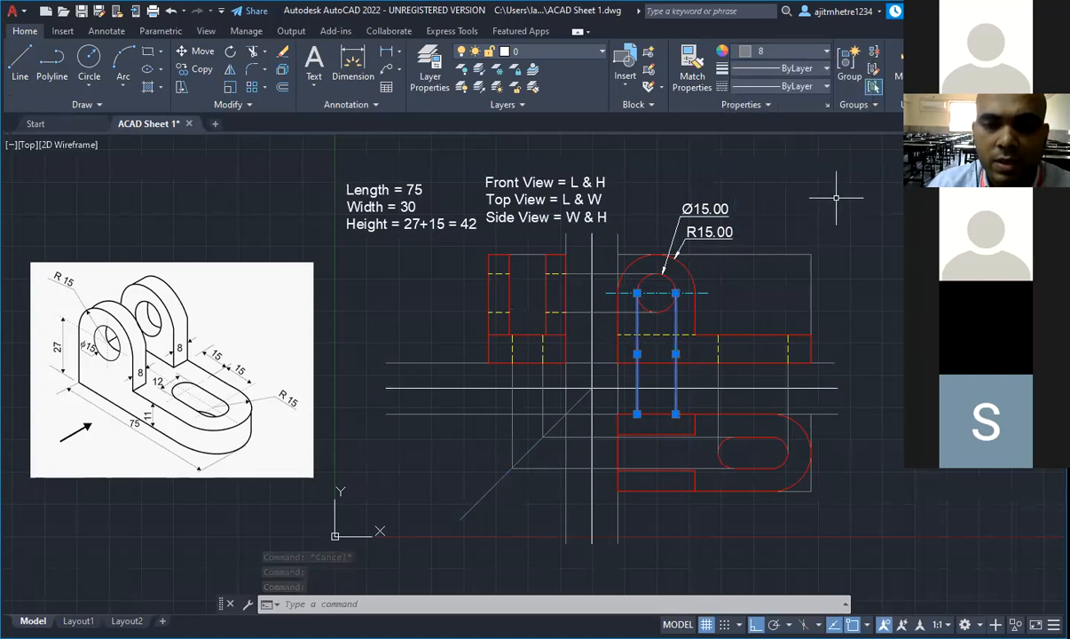
key("Escape")
Step: Continue both hole edges as vertical lines across the top view and trim them at its lower edge
key("Escape")
key("Escape")
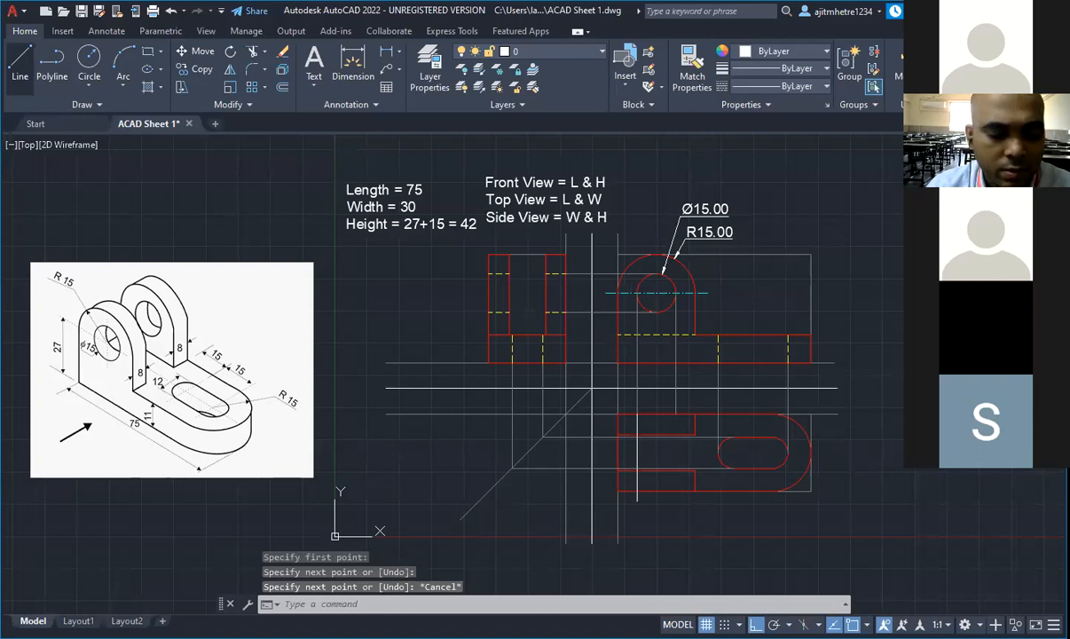
key("ctrl+a")
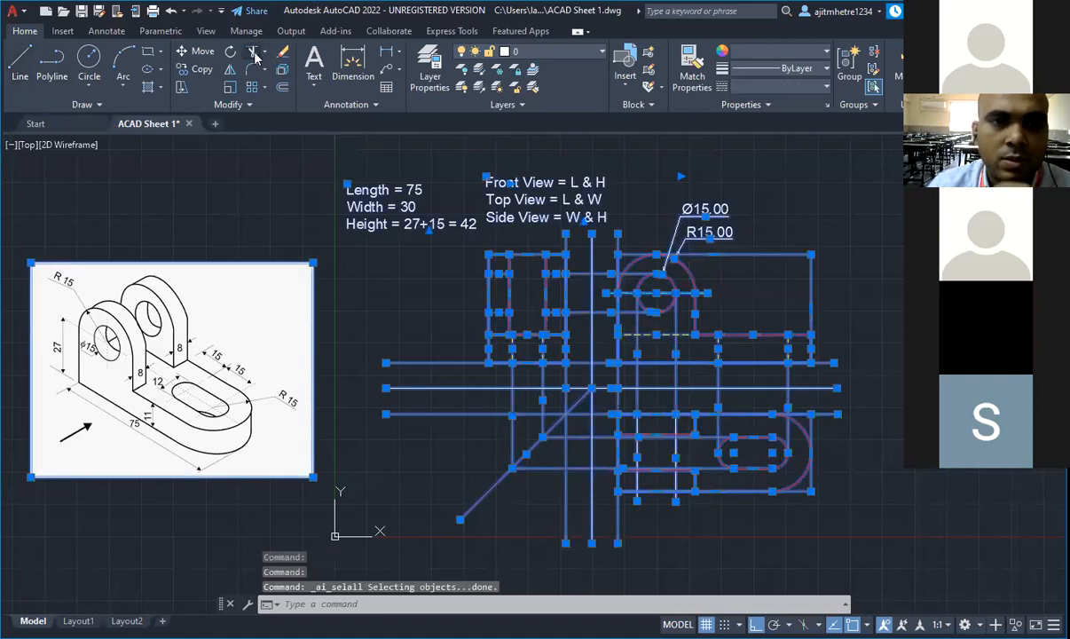
left_click(253, 53)
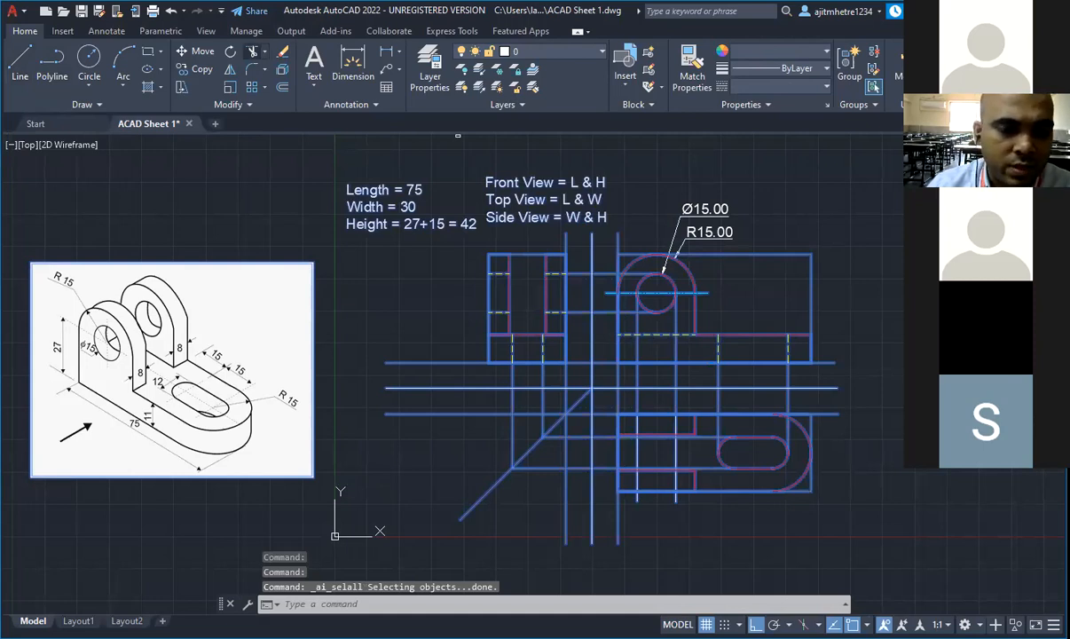
key("Escape")
key("Escape")
key("Escape")
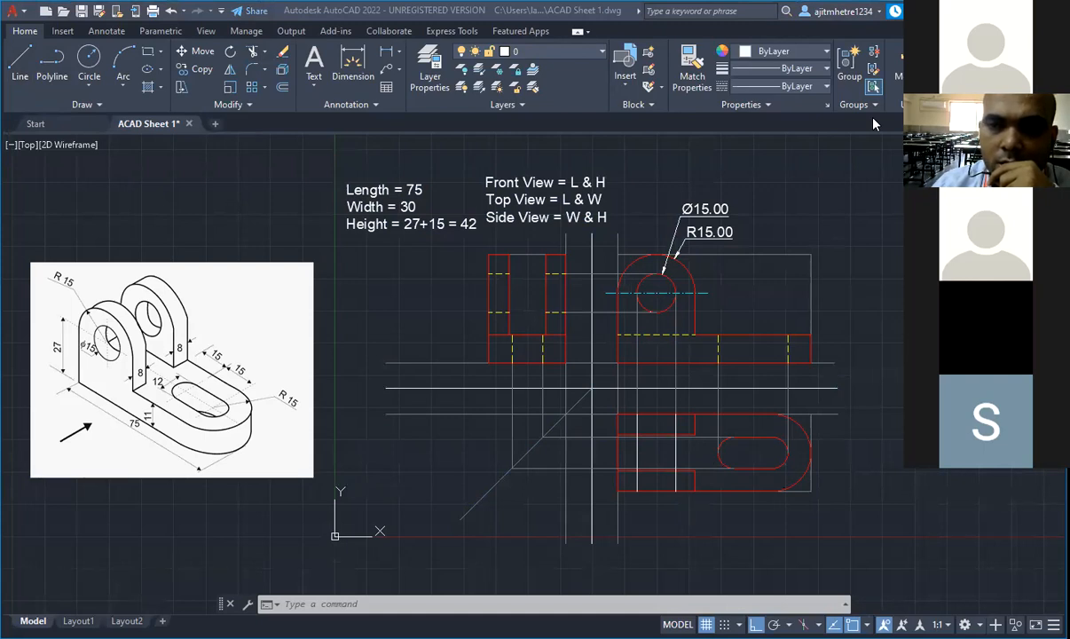
Step: Give the two vertical hole edge lines in the top view the HIDDEN linetype with a linetype scale of 5
left_click(637, 457)
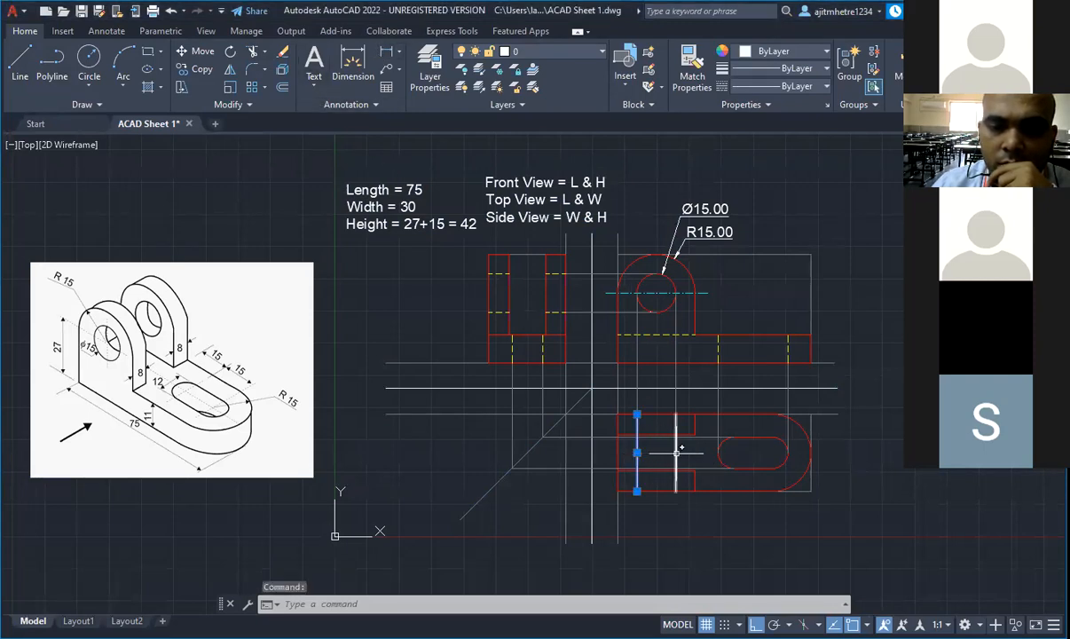
left_click(676, 448)
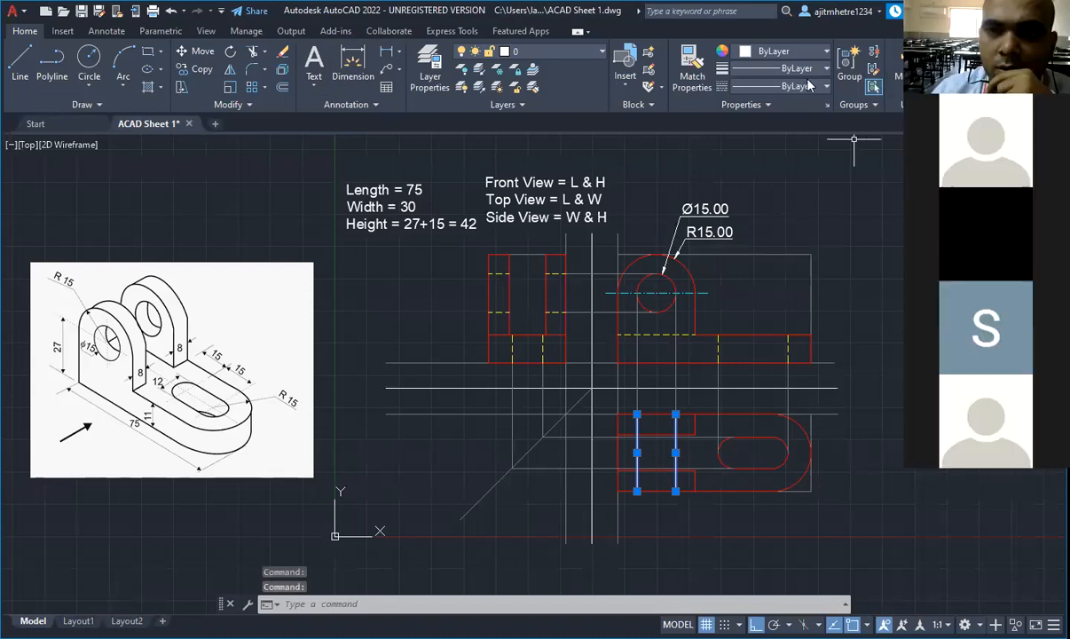
left_click(781, 85)
left_click(804, 179)
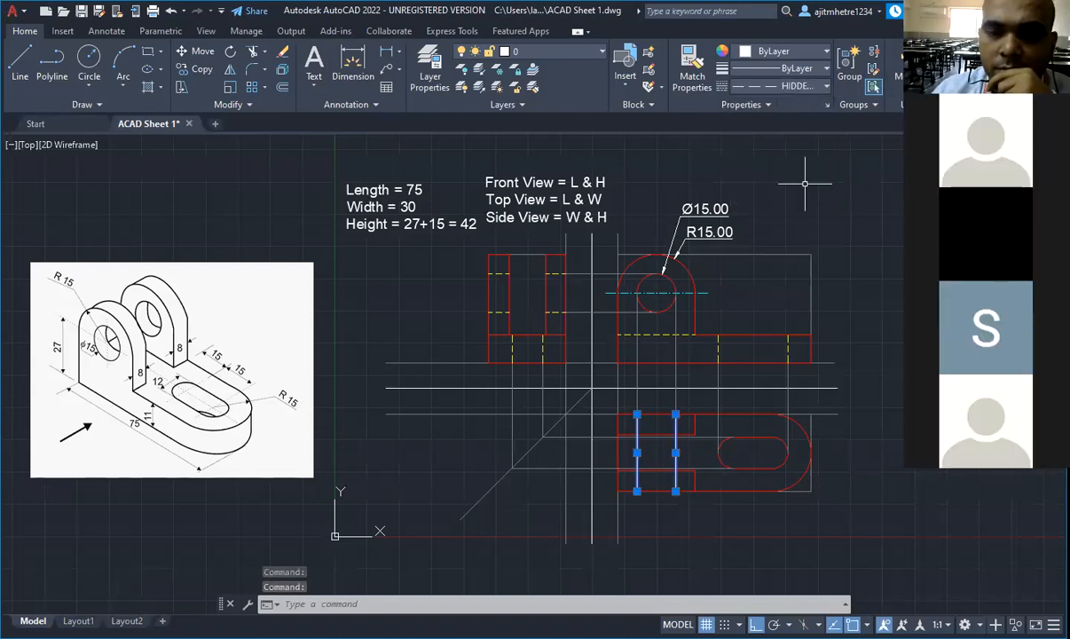
left_click(828, 105)
left_click(137, 134)
type("5")
key("Return")
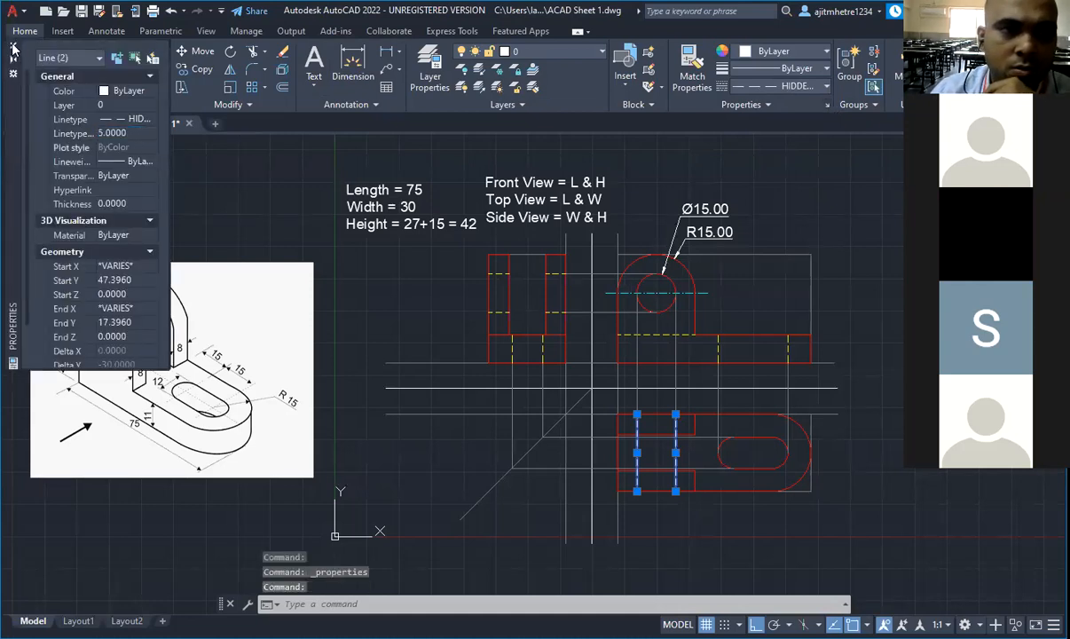
left_click(13, 45)
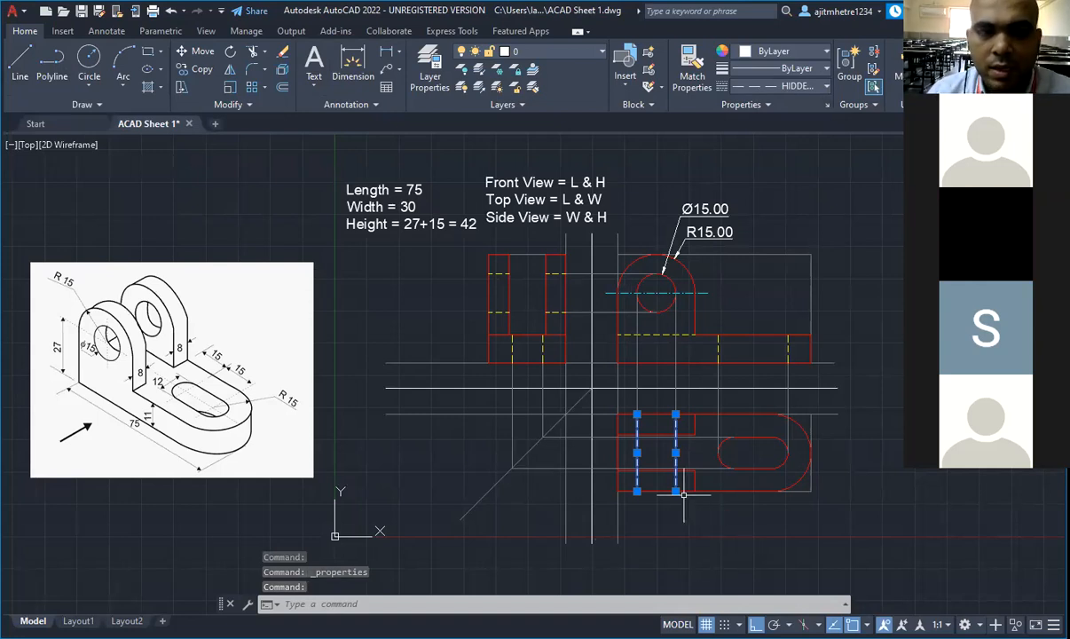
key("Escape")
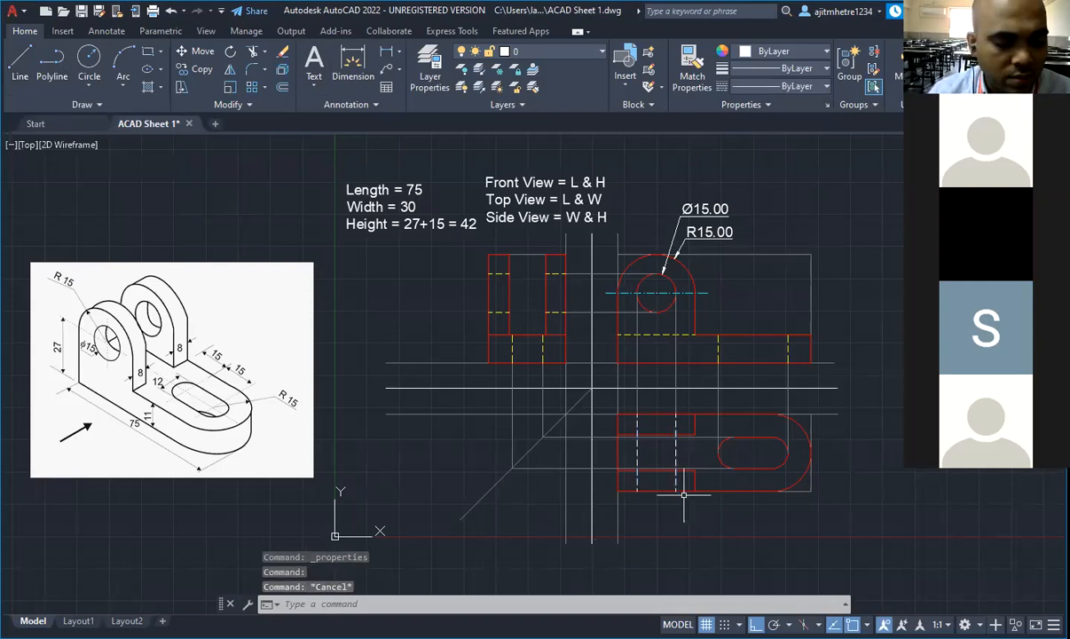
Step: Trim away the middle portions of the two hidden lines between the top view's two lugs
key("ctrl+a")
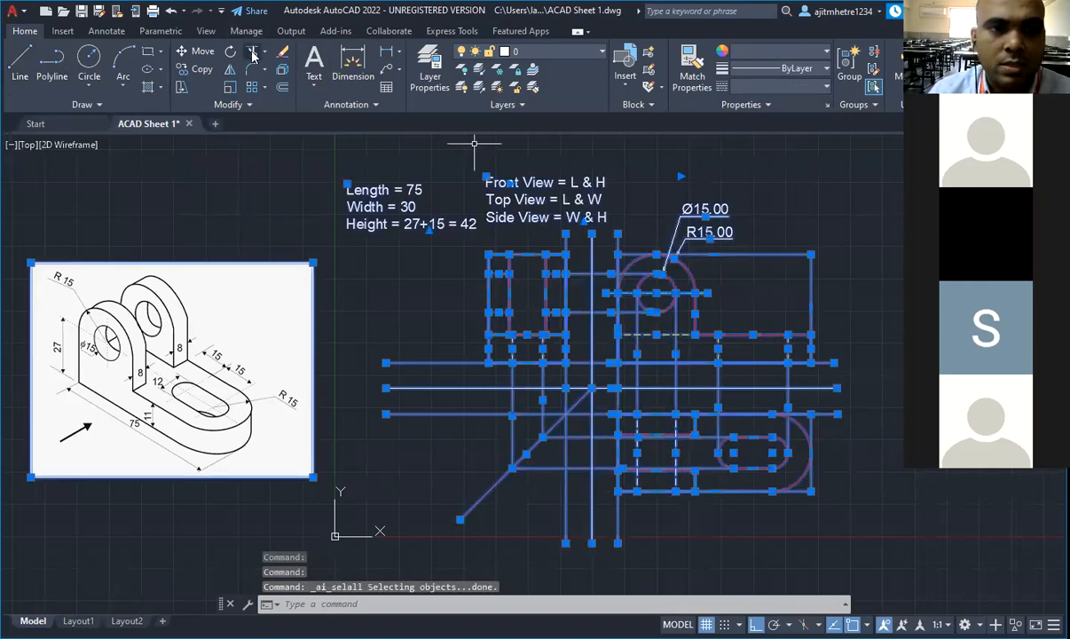
left_click(254, 51)
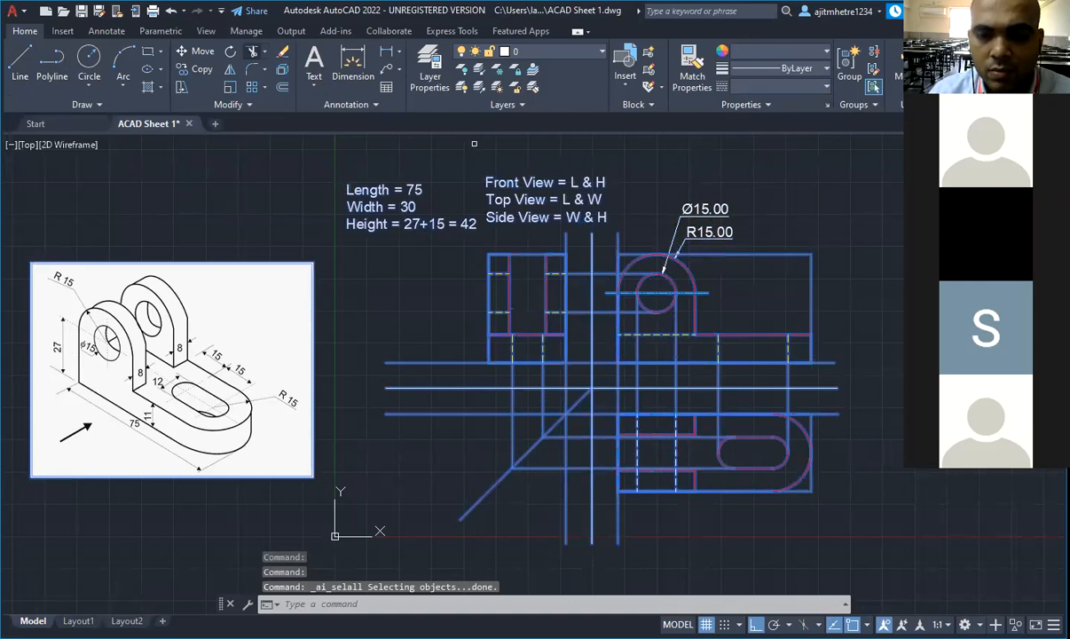
key("Escape")
key("Escape")
Step: Colour the four short hidden hole lines in the top view's two lugs yellow
left_click(676, 424)
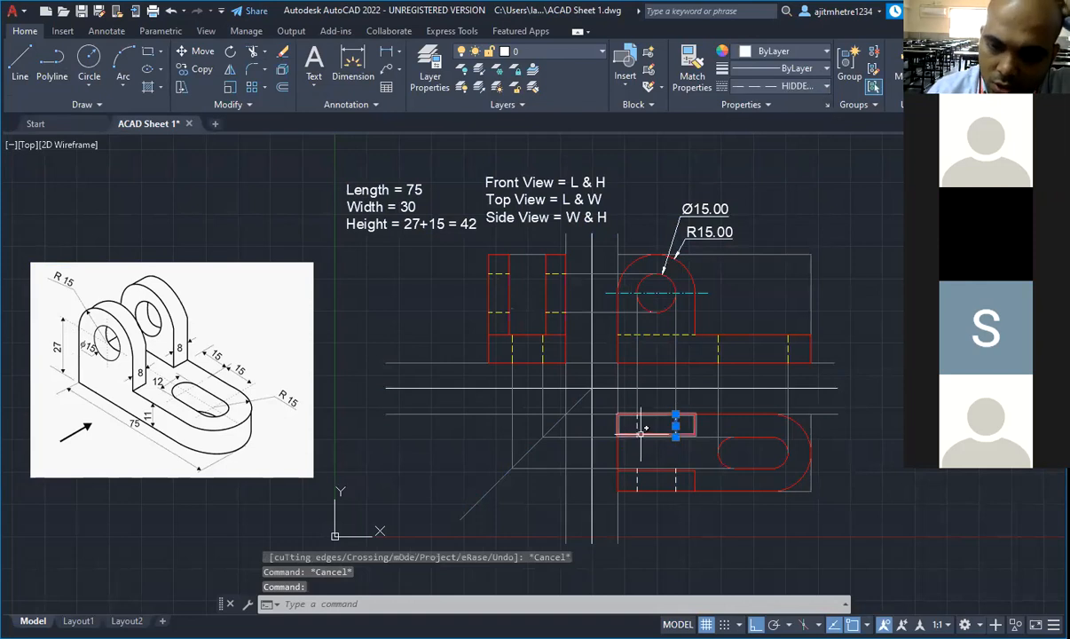
left_click(636, 426)
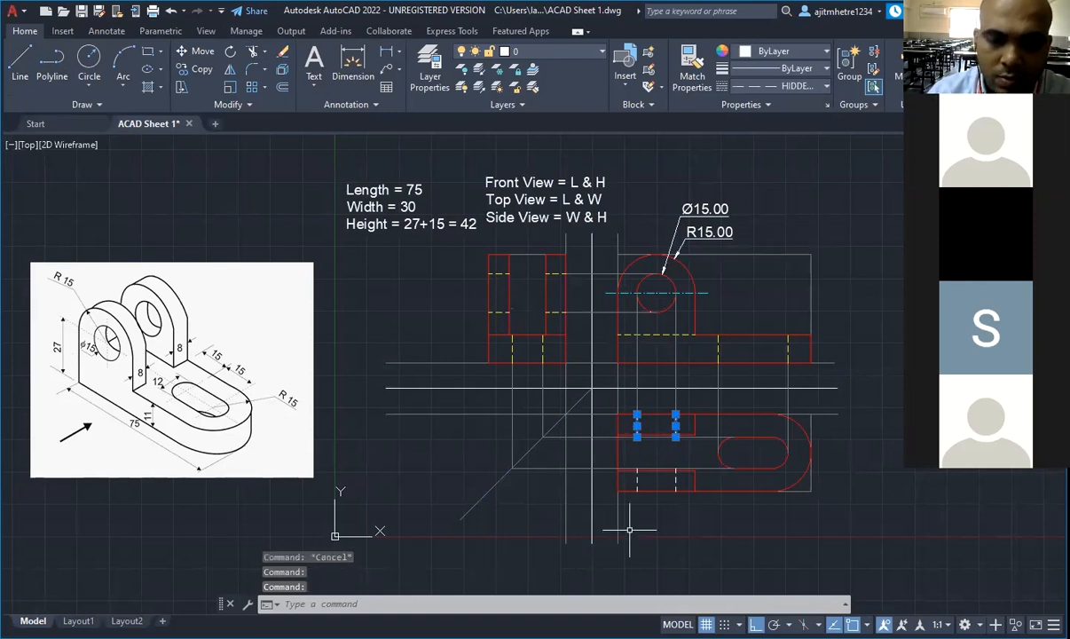
left_click(637, 479)
left_click(676, 479)
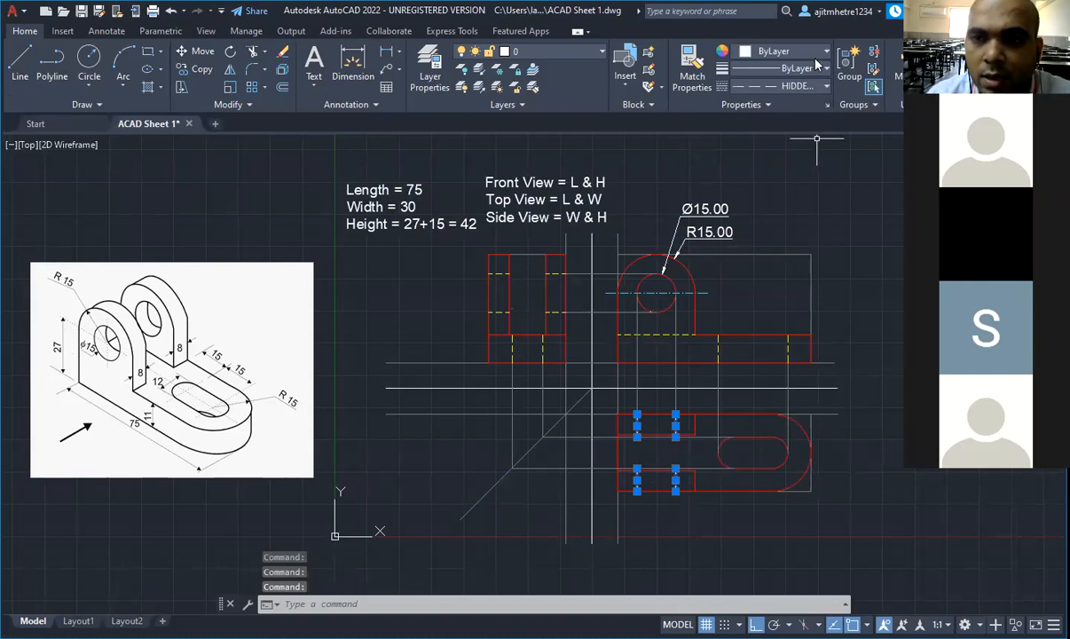
left_click(782, 50)
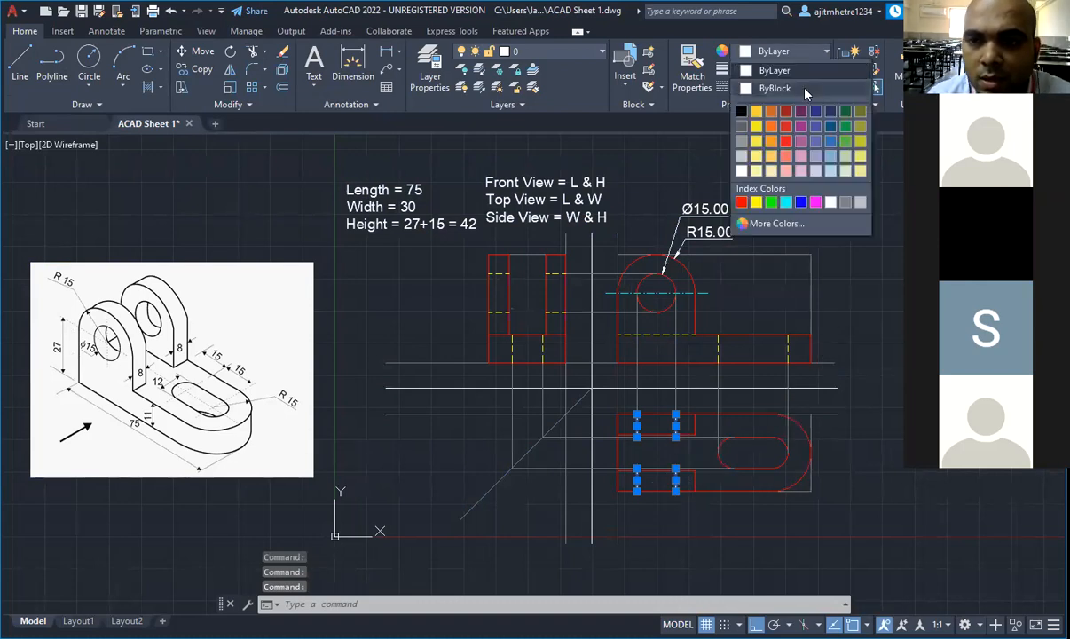
left_click(756, 203)
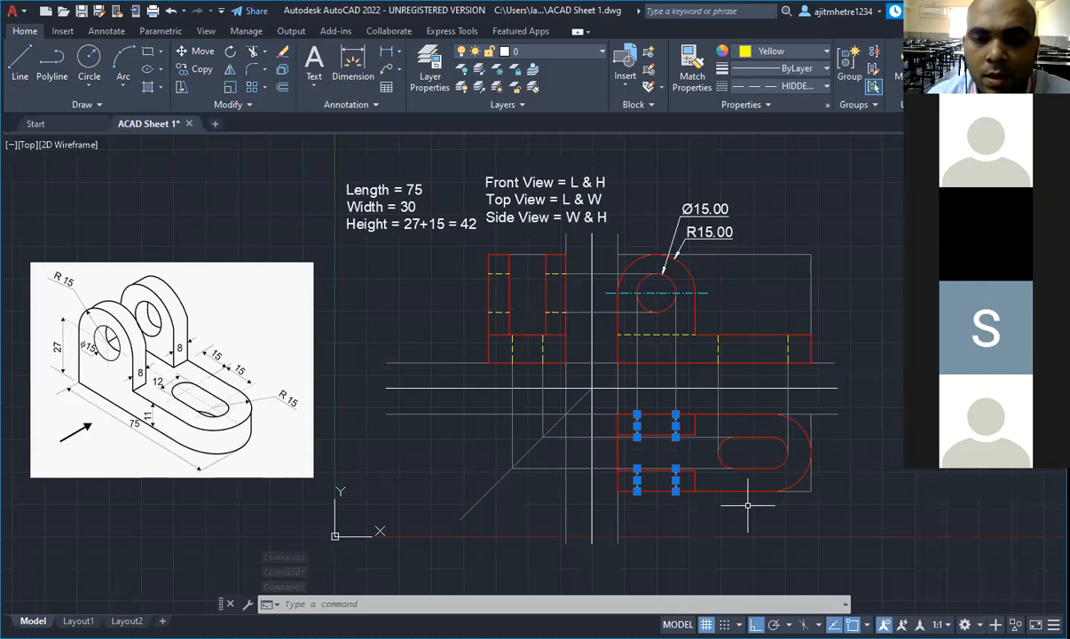
key("Escape")
key("Escape")
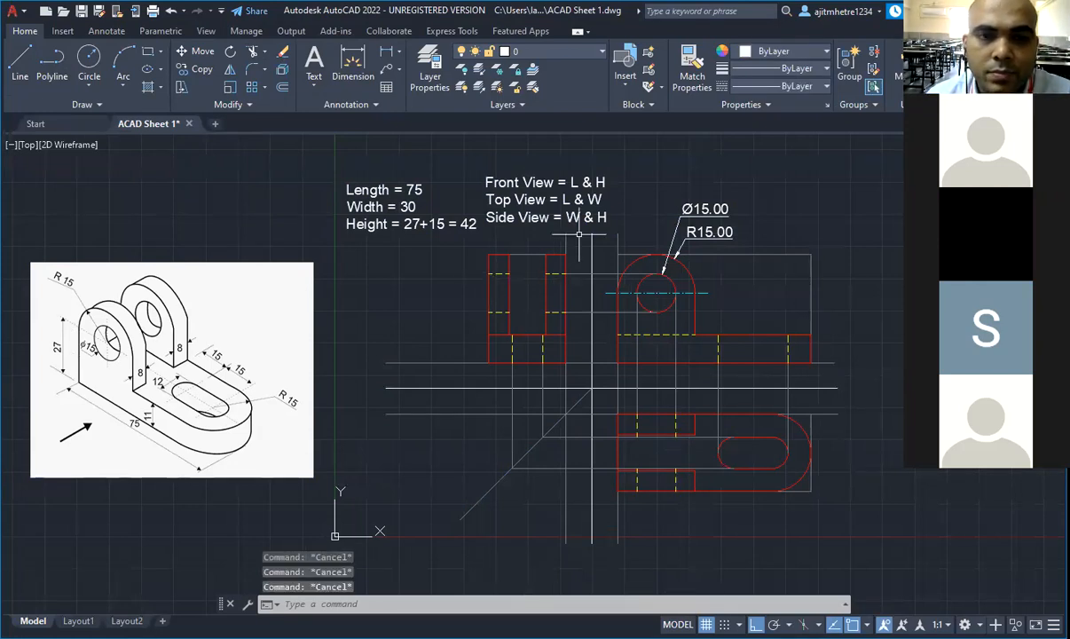
Step: Add a linear dimension for the base thickness on the outer side of the side view
left_click(390, 51)
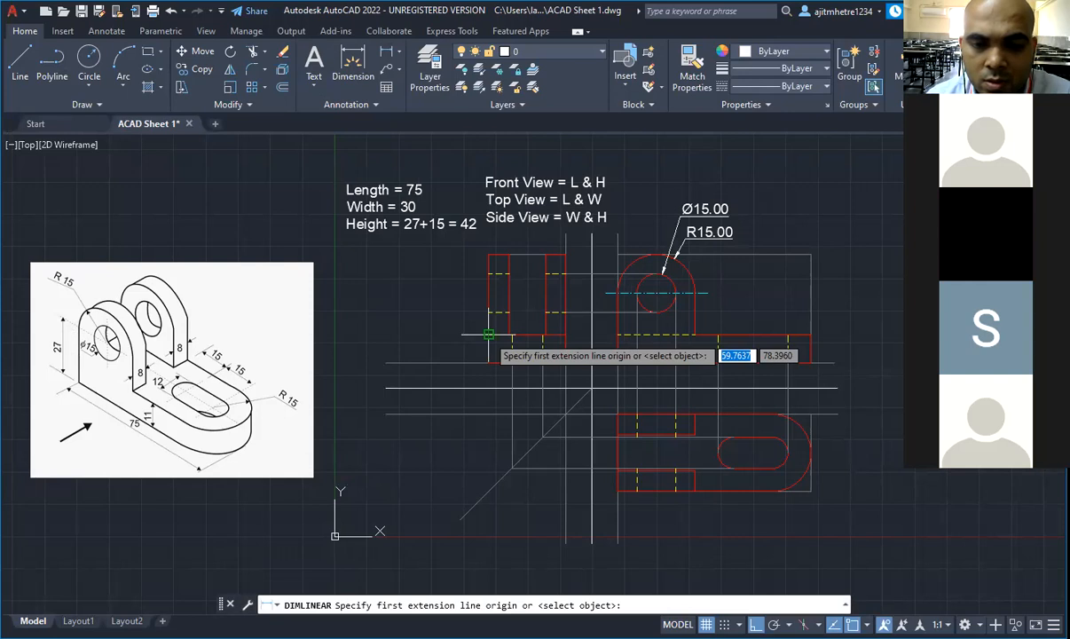
left_click(488, 335)
left_click(489, 362)
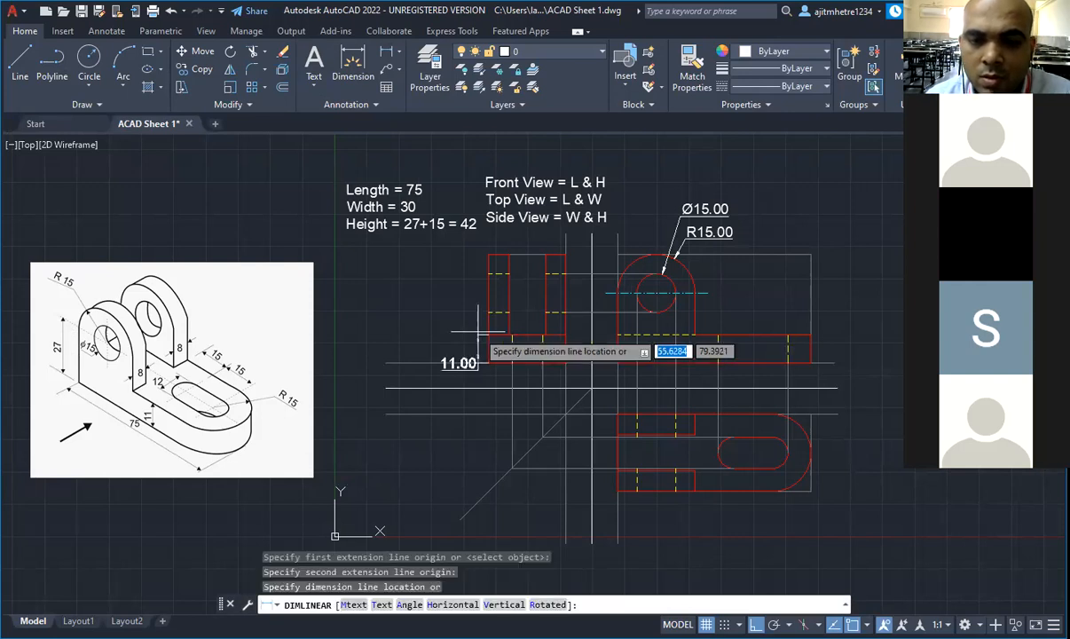
left_click(477, 332)
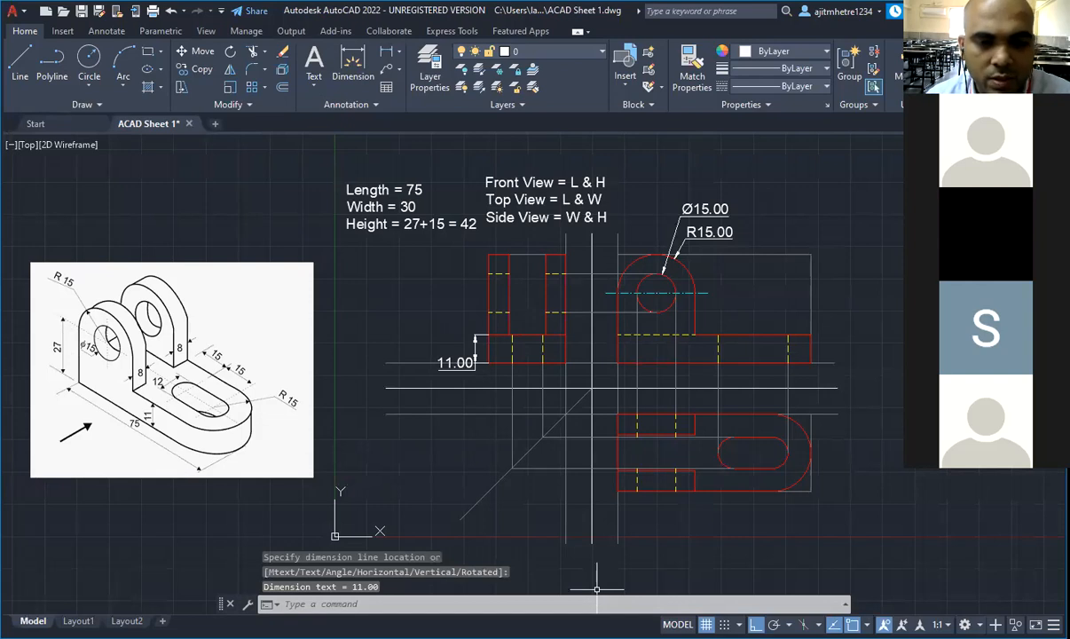
Step: Set the linear precision of the Standard dimension style's primary units to 0 decimal places
type("ds")
key("Escape")
key("Escape")
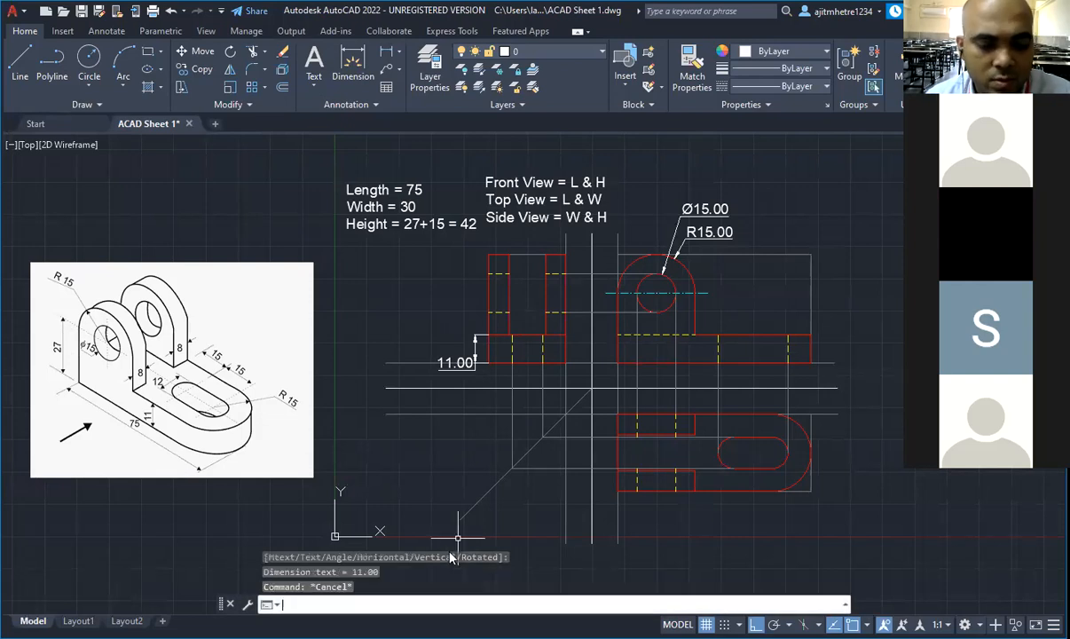
type("ds")
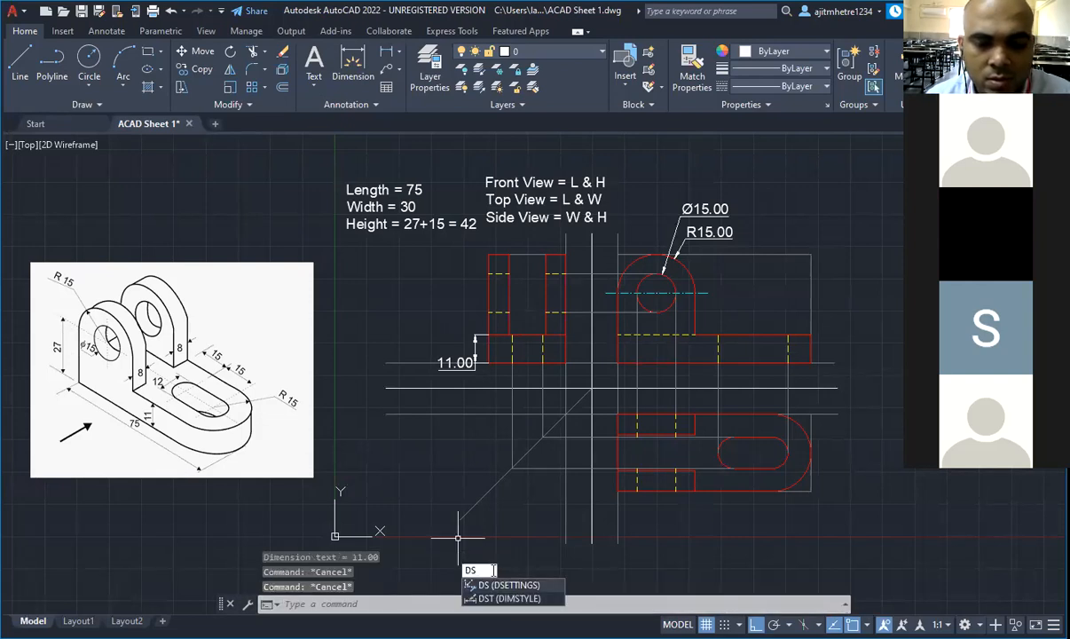
type("t")
key("Return")
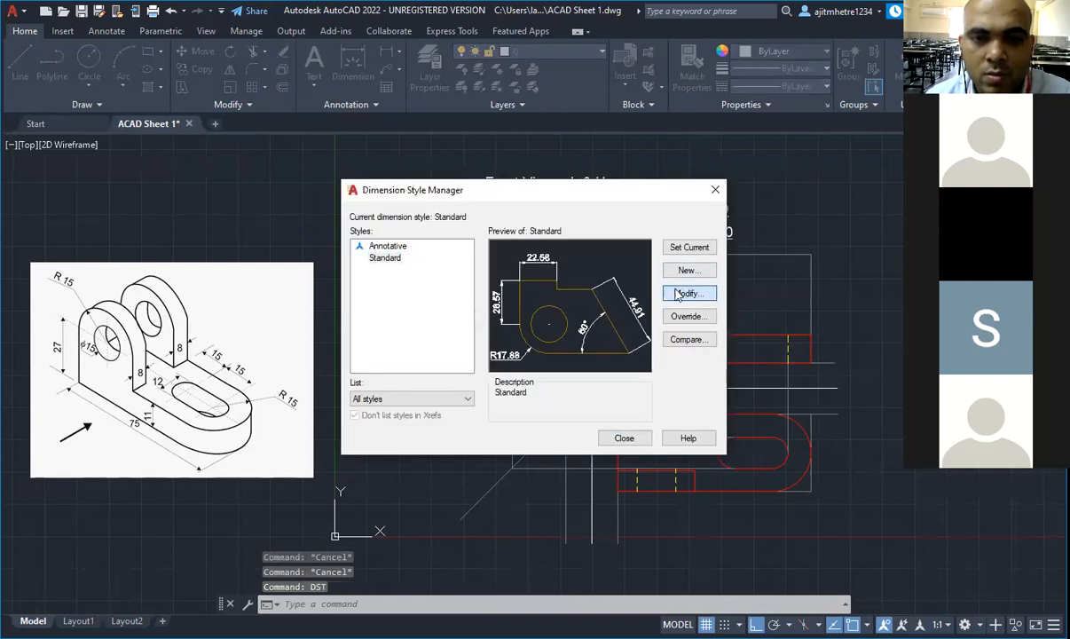
left_click(680, 294)
left_click(532, 85)
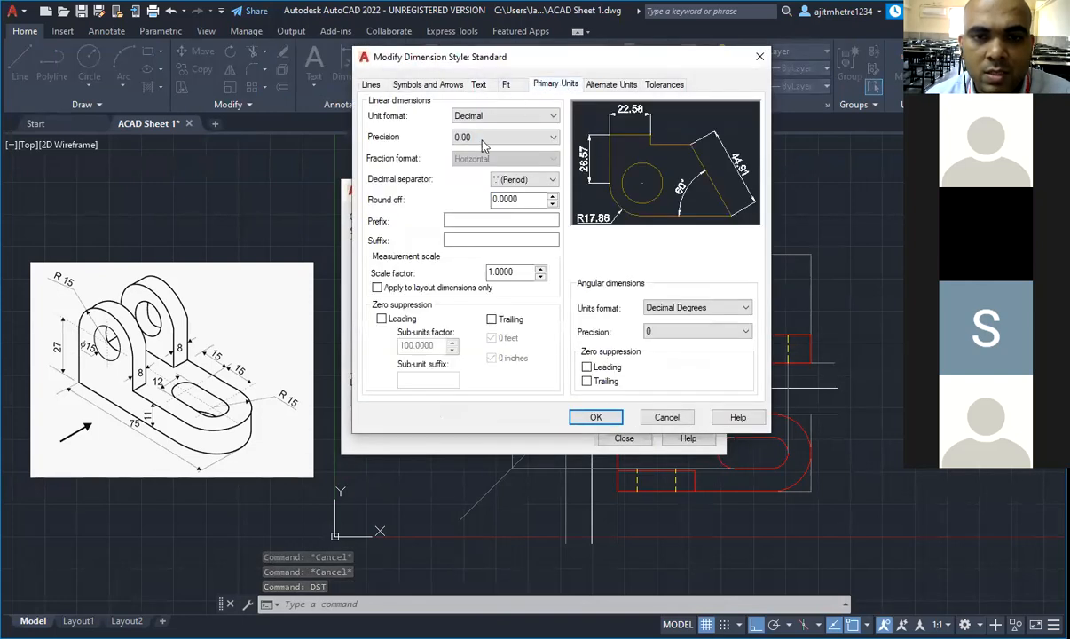
left_click(554, 142)
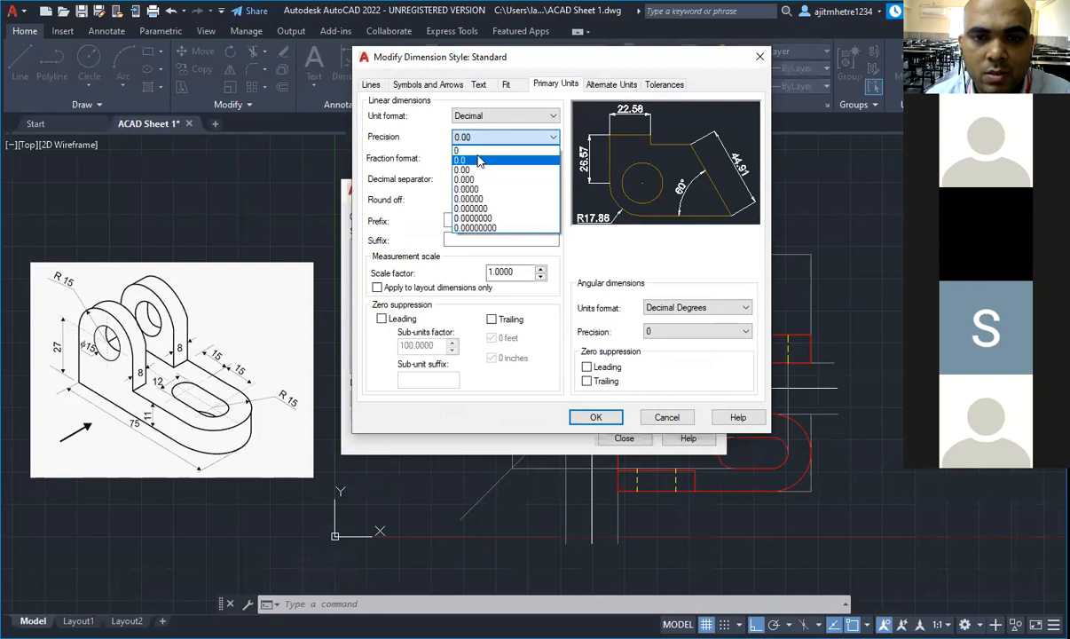
left_click(482, 152)
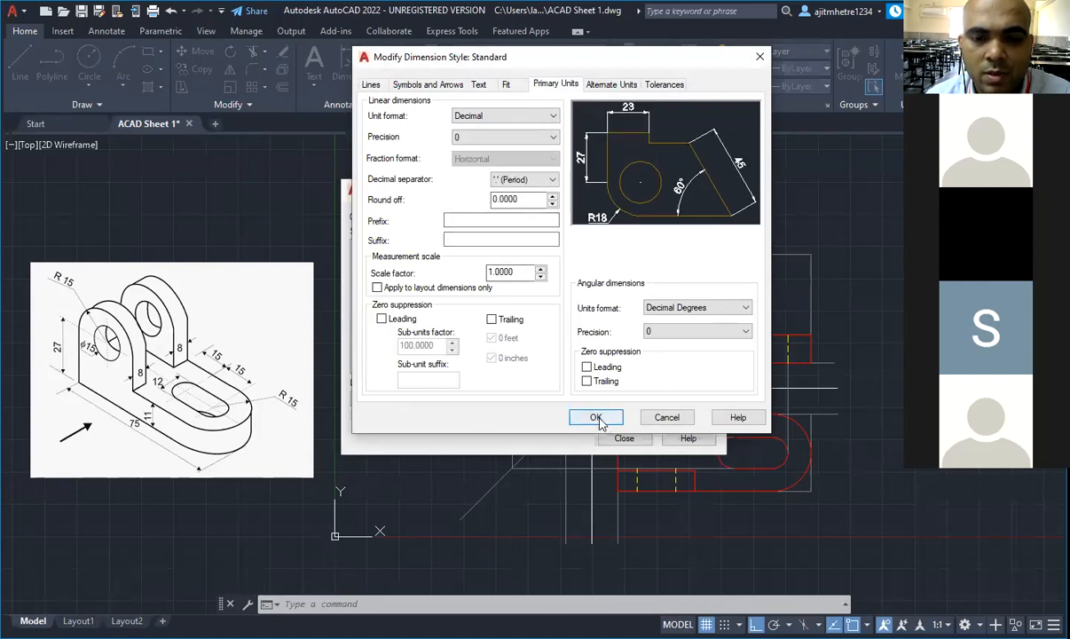
left_click(595, 417)
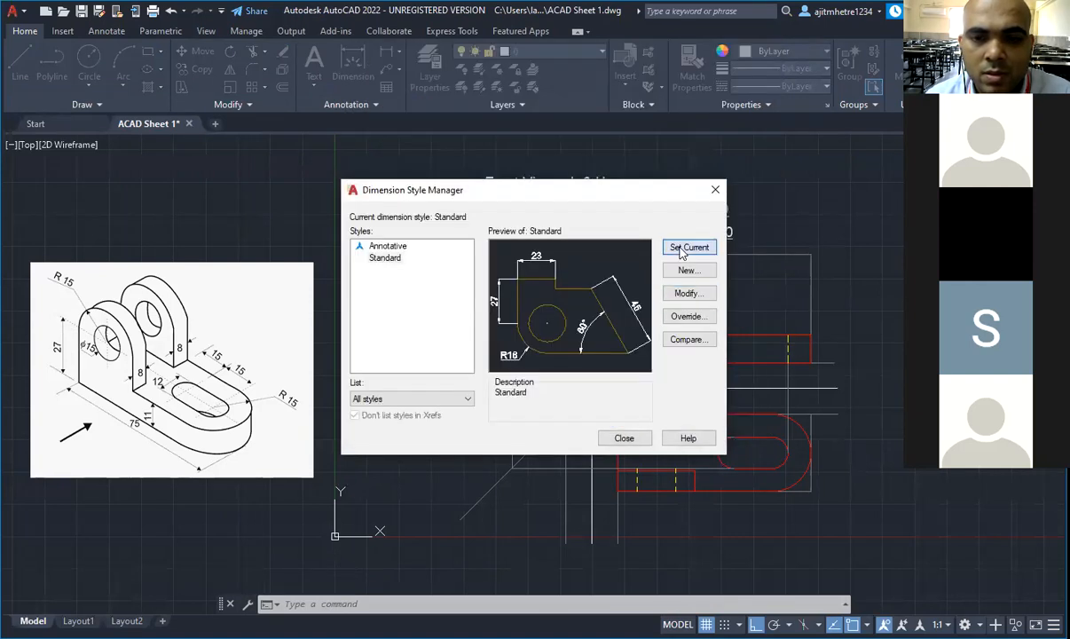
left_click(621, 437)
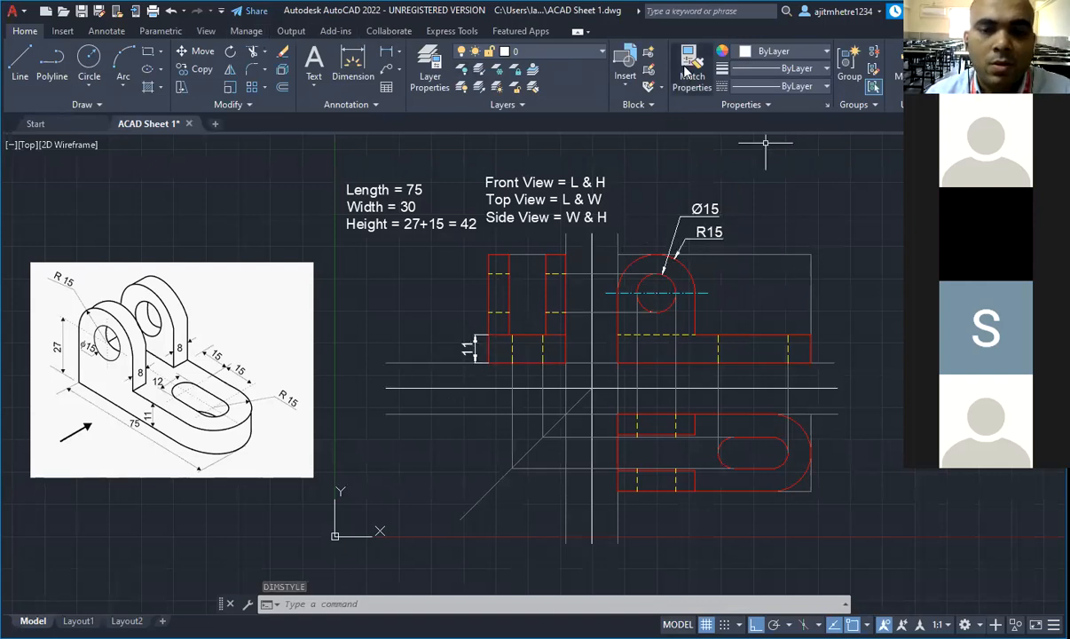
Step: Add linear dimensions above the side view for the thickness of each of the two lugs
left_click(397, 51)
left_click(411, 75)
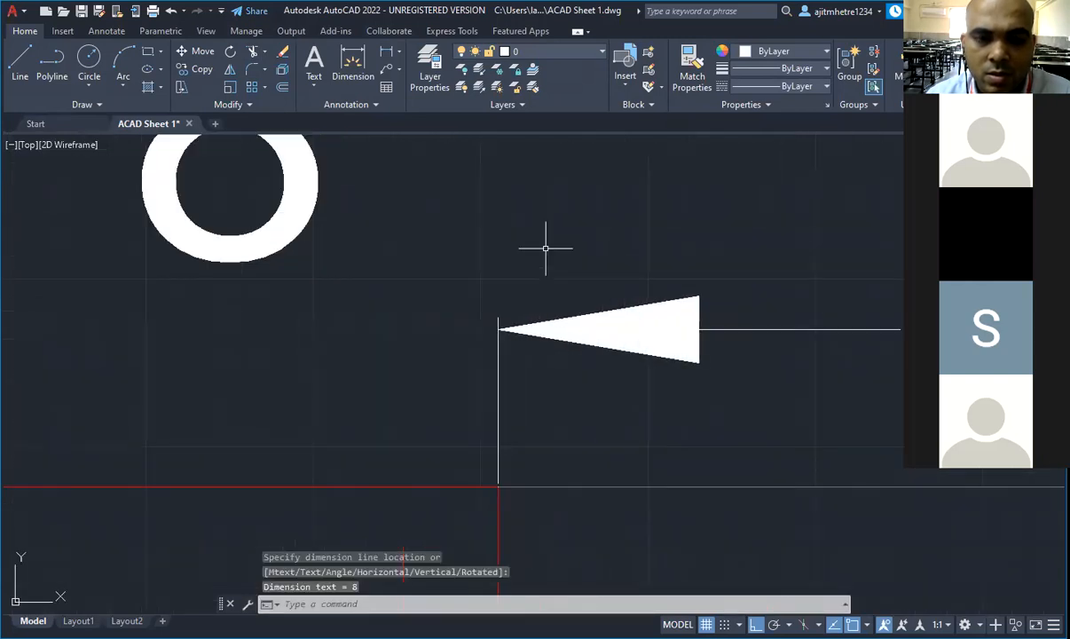
scroll(546, 240, "down", 6)
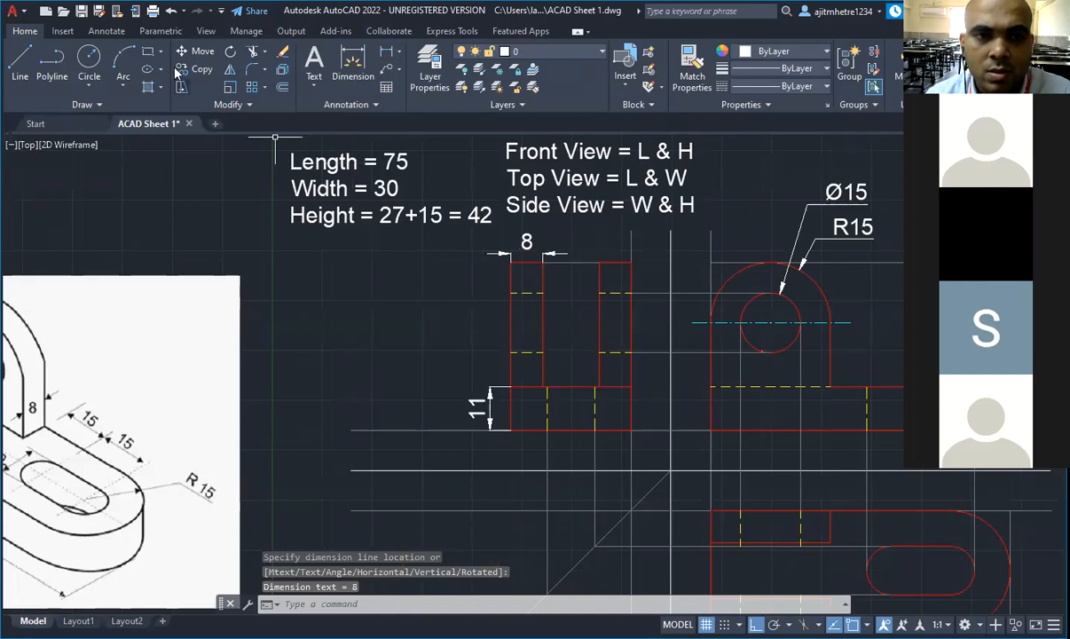
left_click(398, 55)
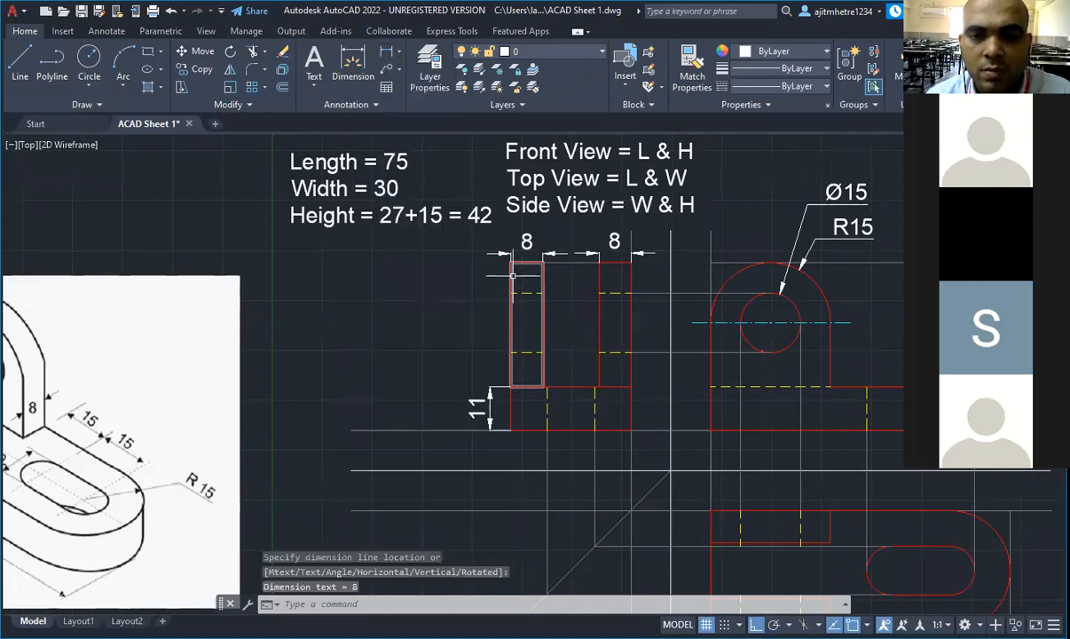
scroll(516, 289, "down", 3)
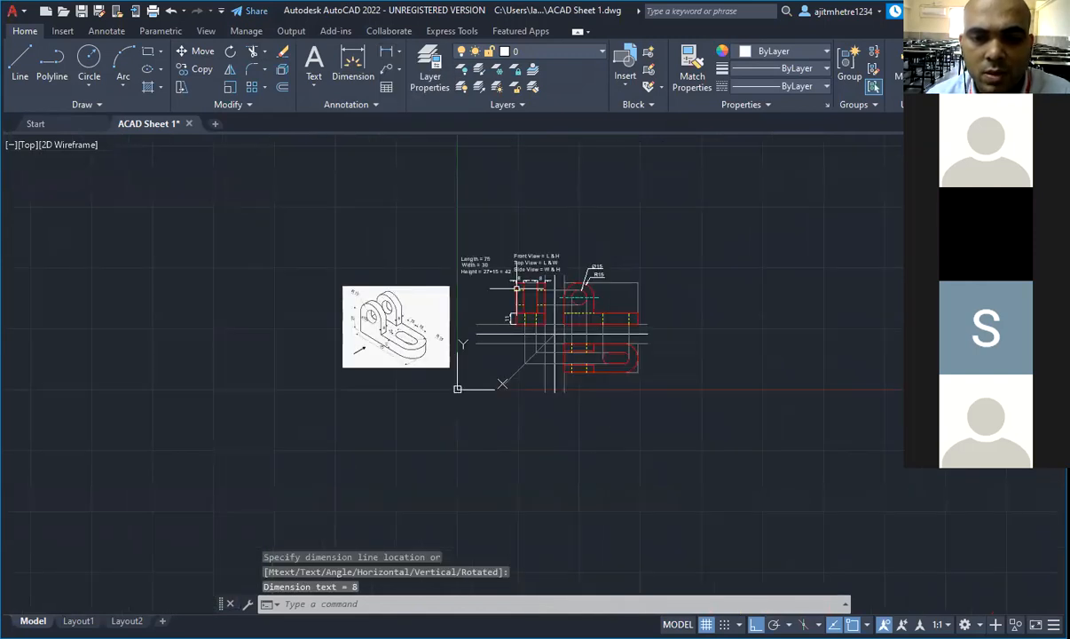
scroll(559, 270, "up", 4)
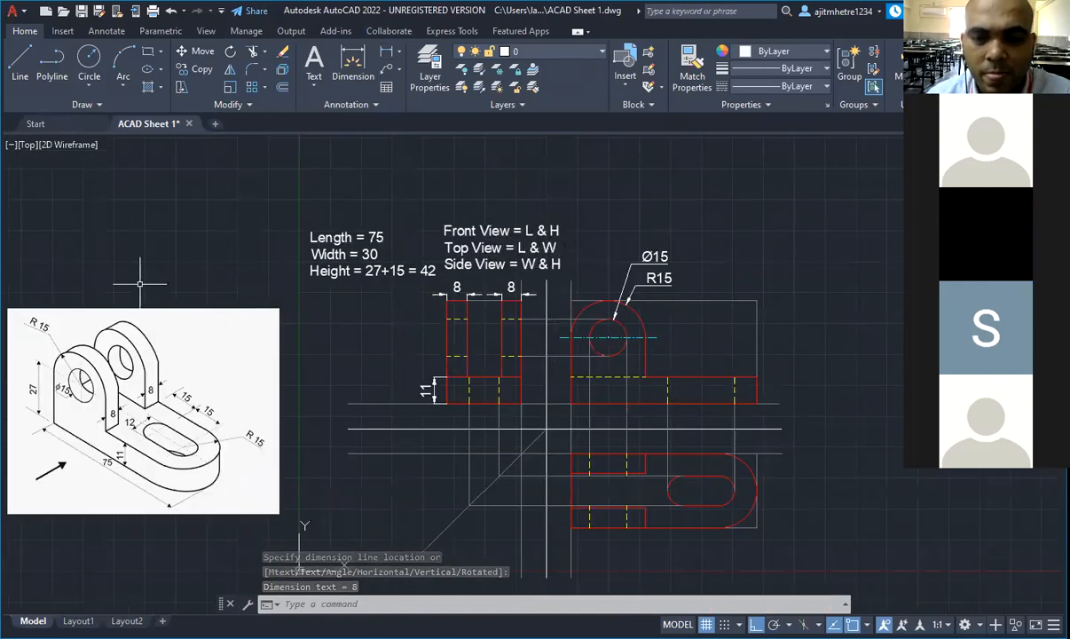
key("Escape")
key("Escape")
key("Escape")
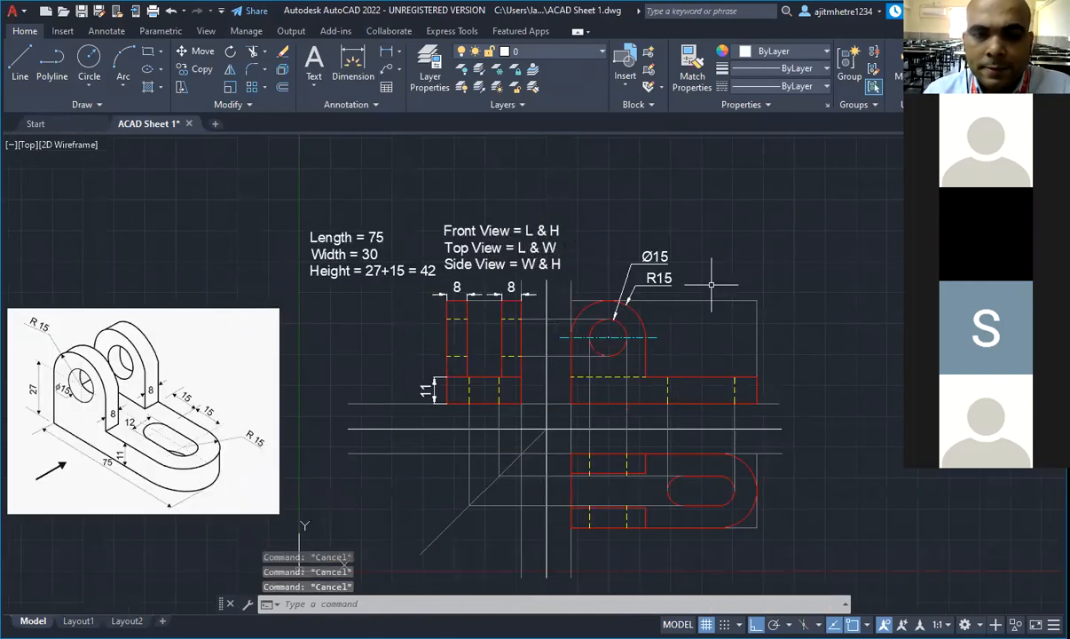
Step: Dimension the front view's overall length below its base
left_click(390, 52)
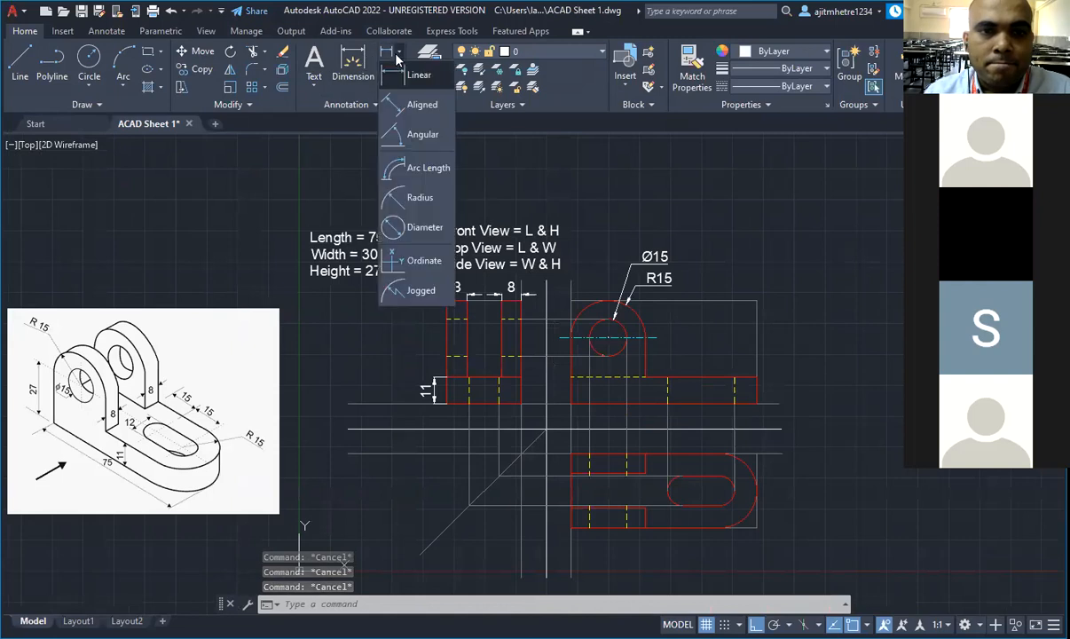
key("Escape")
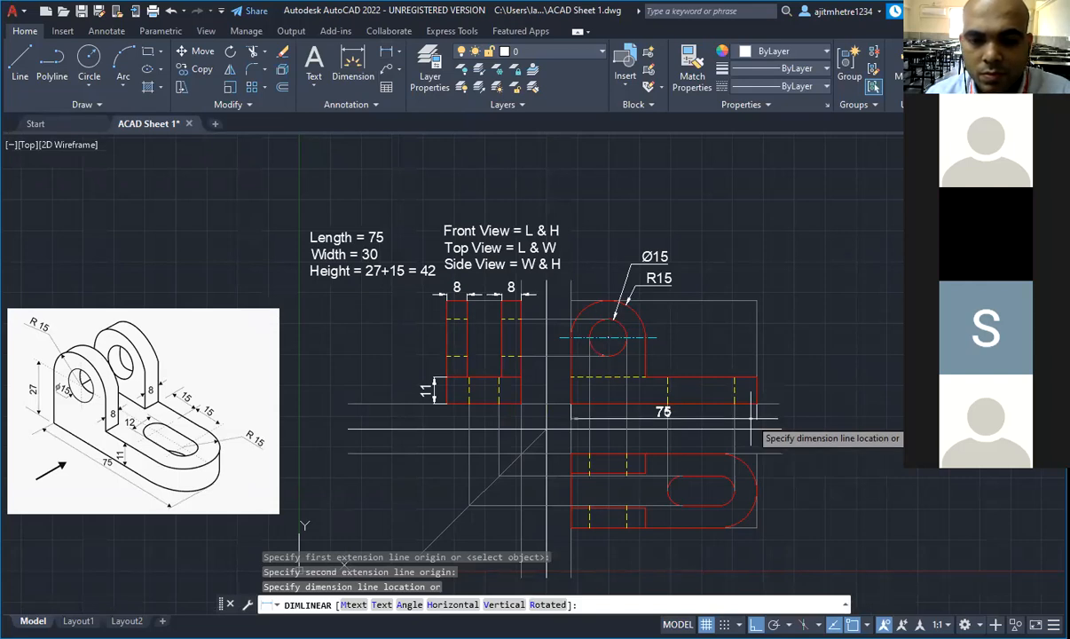
left_click(752, 418)
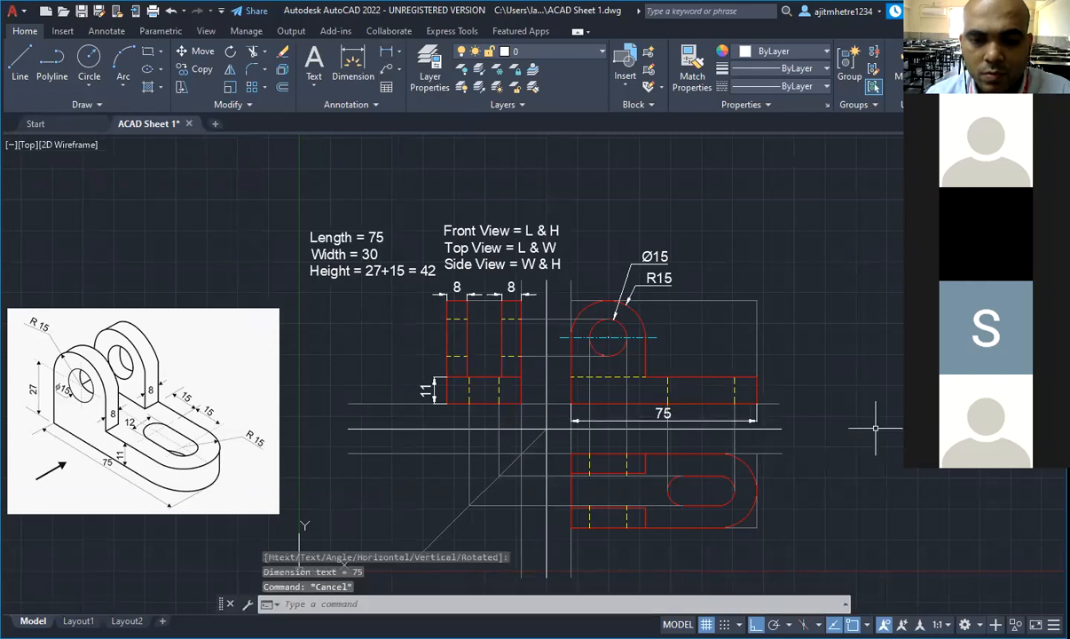
key("Escape")
key("Escape")
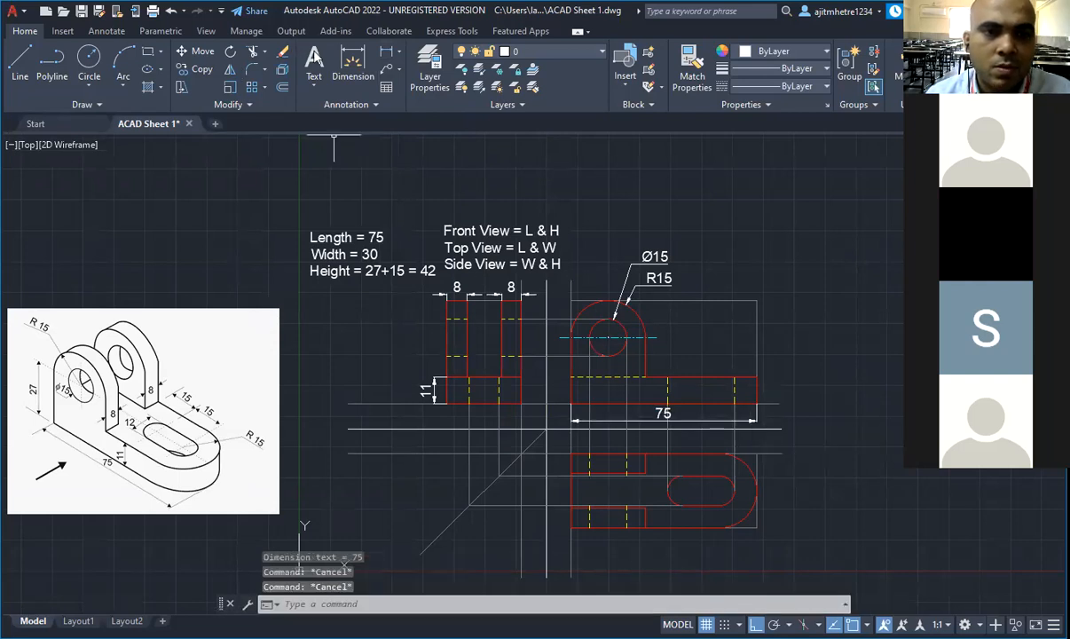
Step: Dimension the side view's overall width below its base and its overall height on the side facing the front view
left_click(398, 52)
left_click(396, 81)
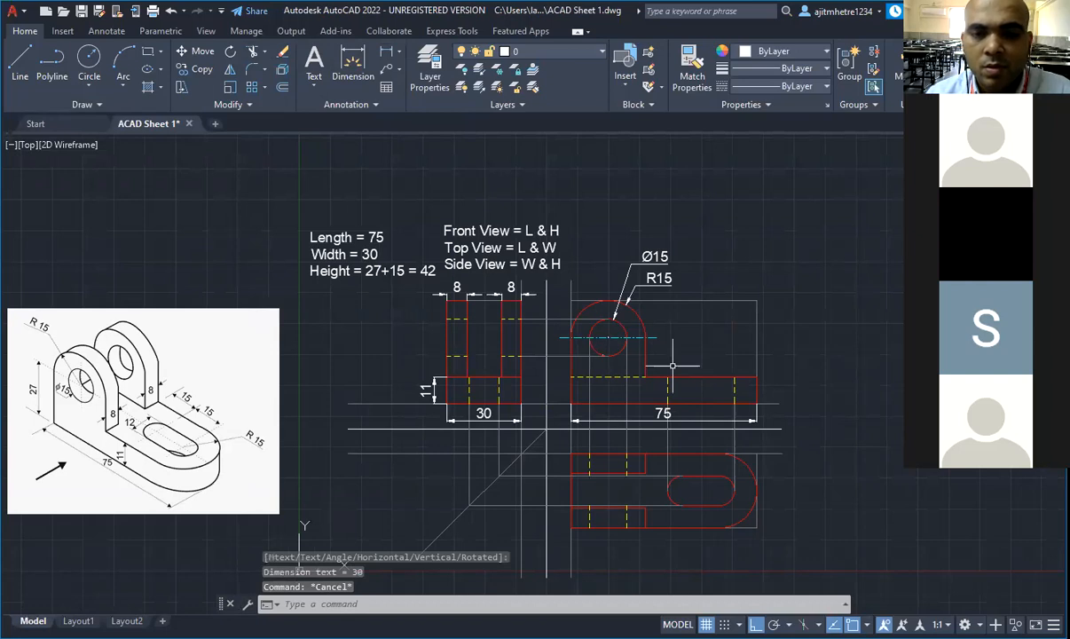
key("Escape")
key("Escape")
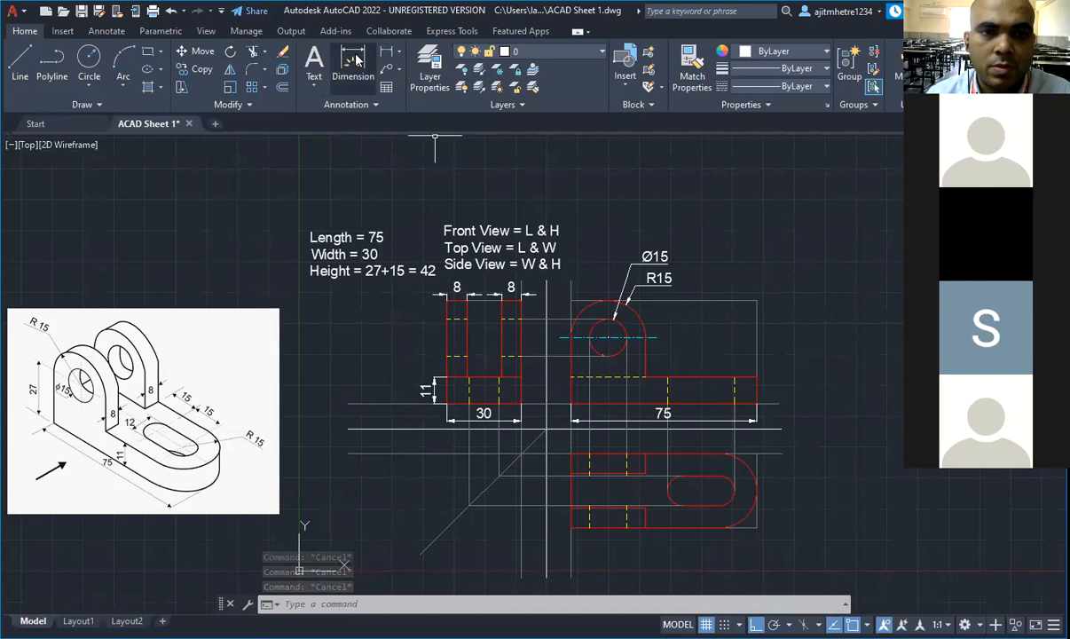
left_click(396, 52)
left_click(419, 78)
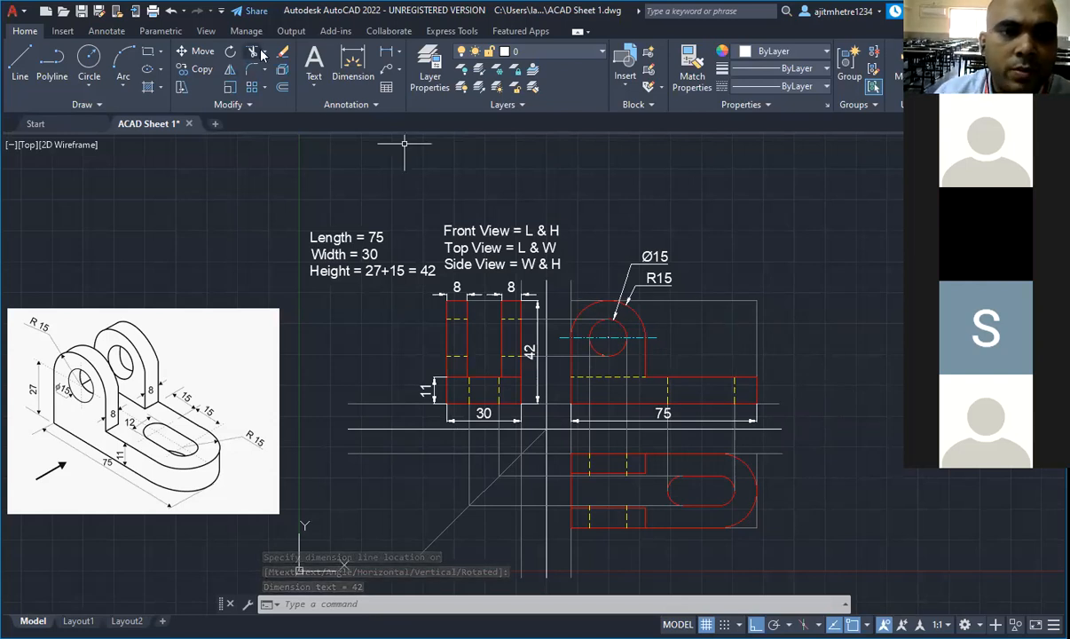
Step: Dimension the height of the hole's centre line above the base, beside the front view
left_click(393, 53)
left_click(413, 78)
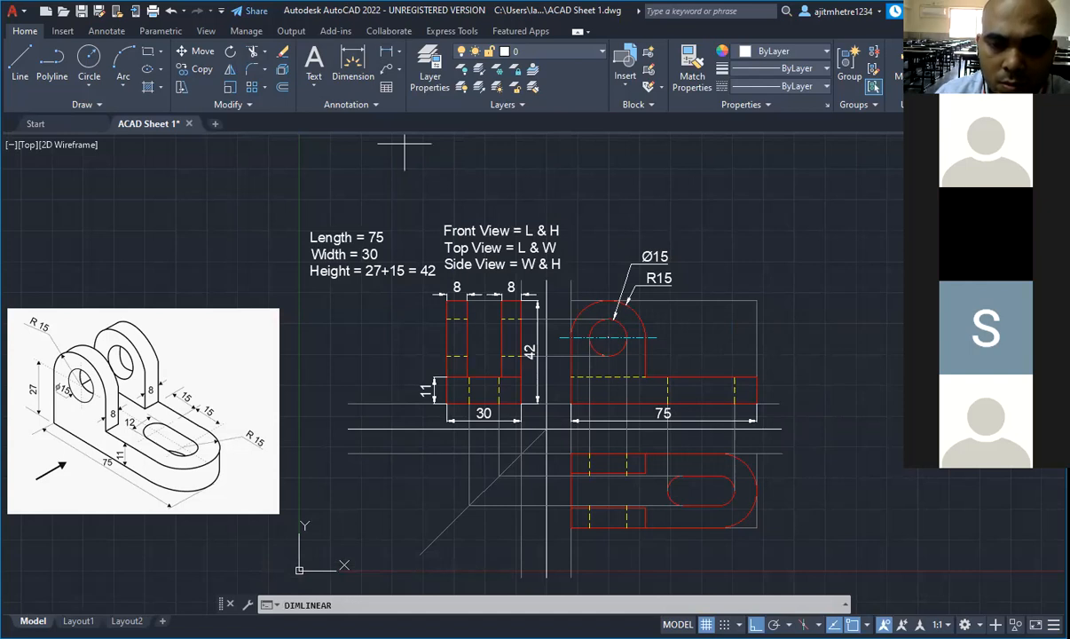
left_click(560, 337)
left_click(563, 404)
left_click(564, 408)
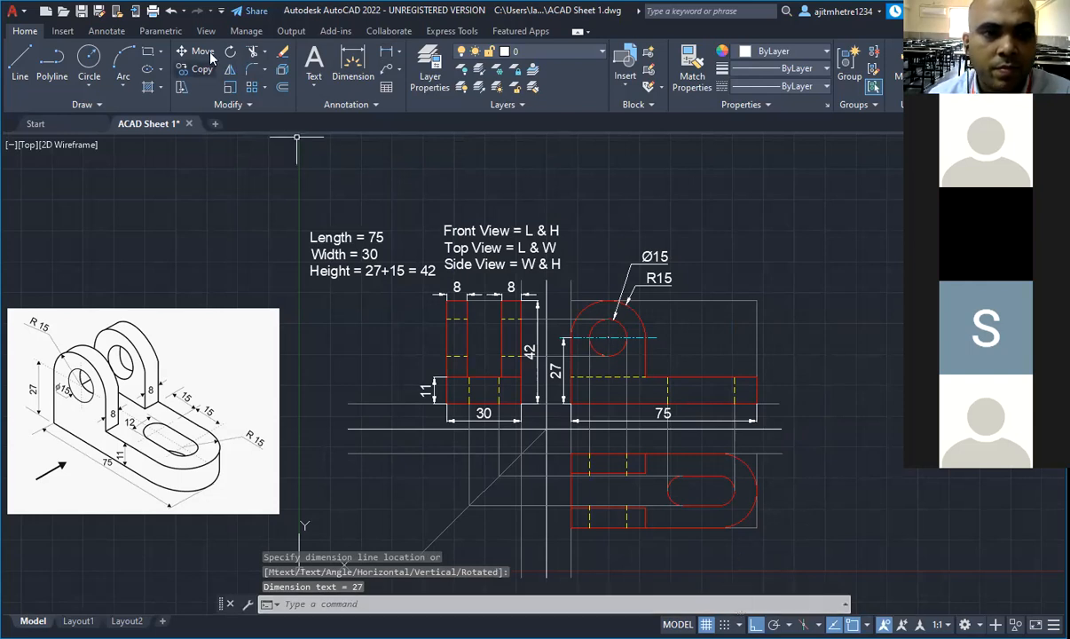
Step: Add linear dimensions to the top view's slot for its width and for the straight length below it
left_click(397, 51)
left_click(413, 76)
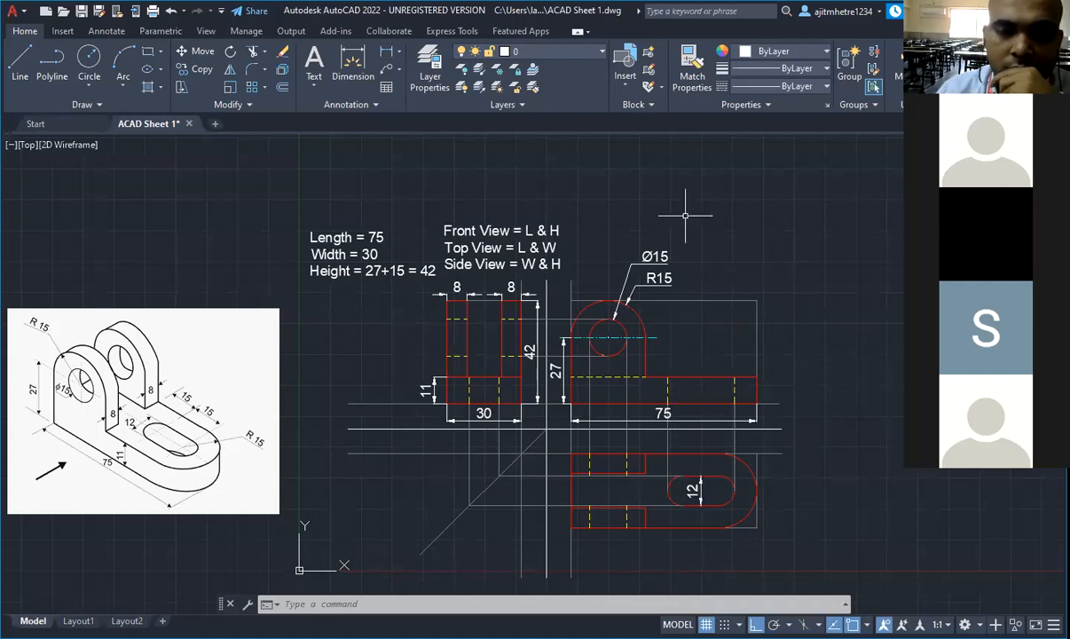
left_click(398, 52)
left_click(415, 75)
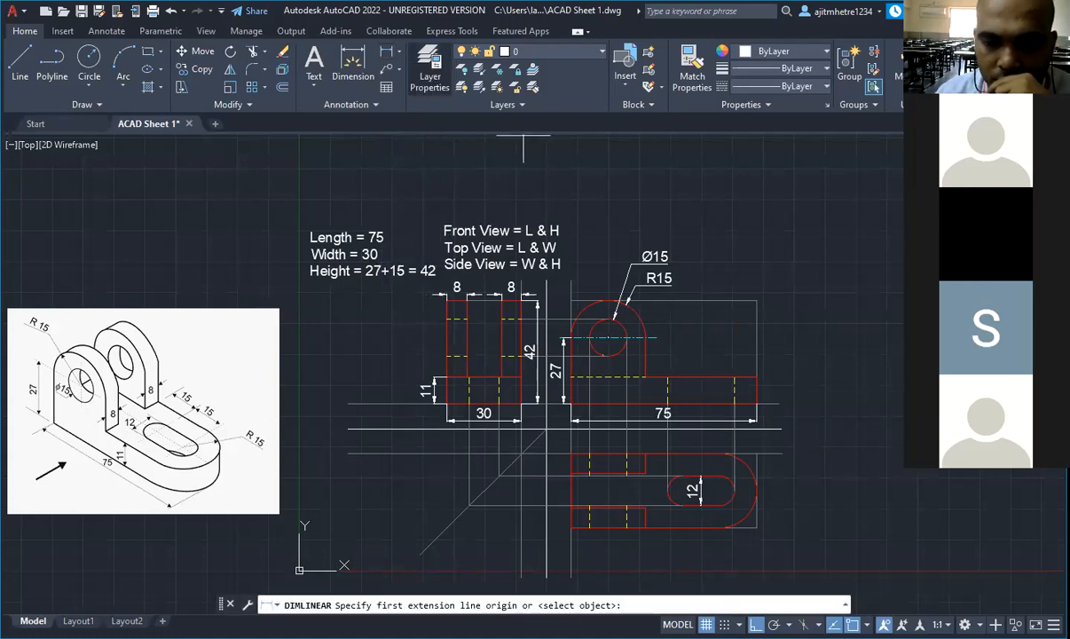
left_click(682, 504)
left_click(720, 505)
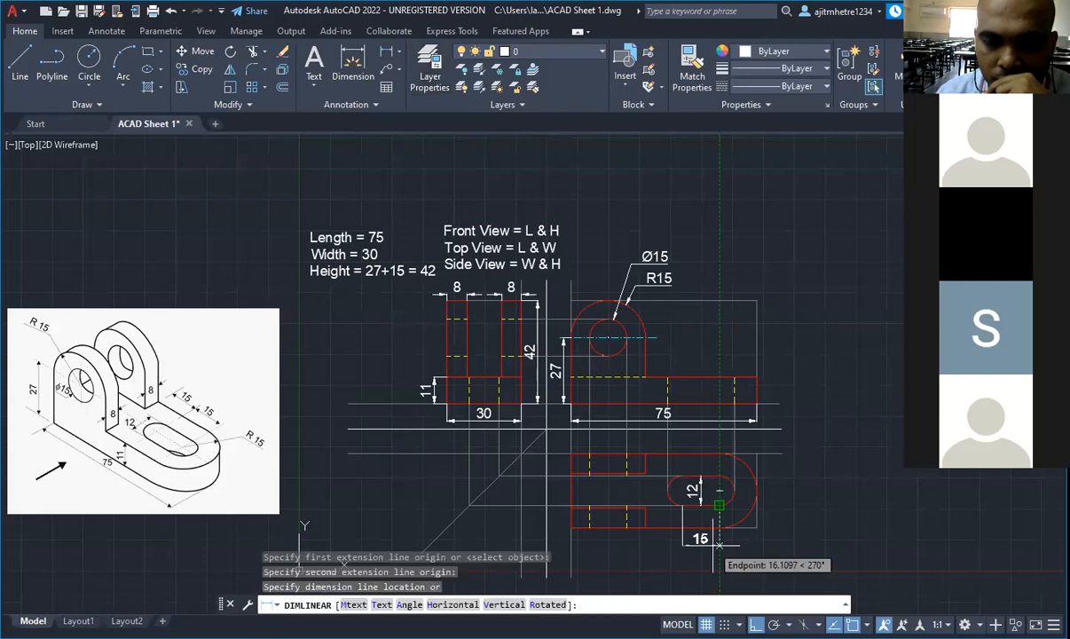
left_click(719, 544)
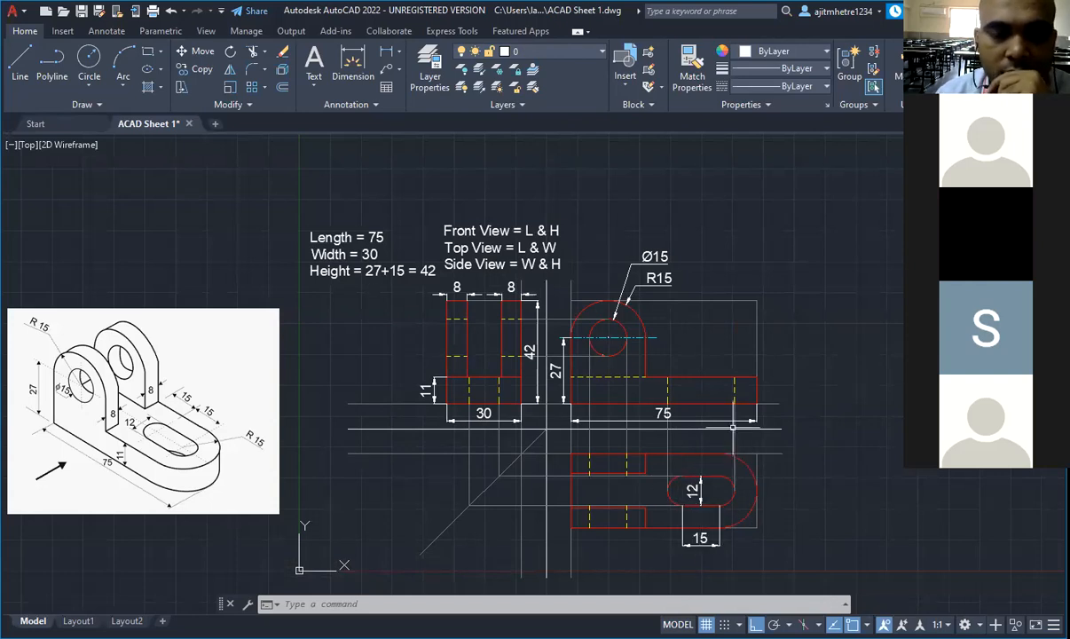
Step: Move the overall-size note and the view-definition note straight up, clear of the space above the side view
scroll(465, 381, "down", 3)
scroll(465, 381, "up", 3)
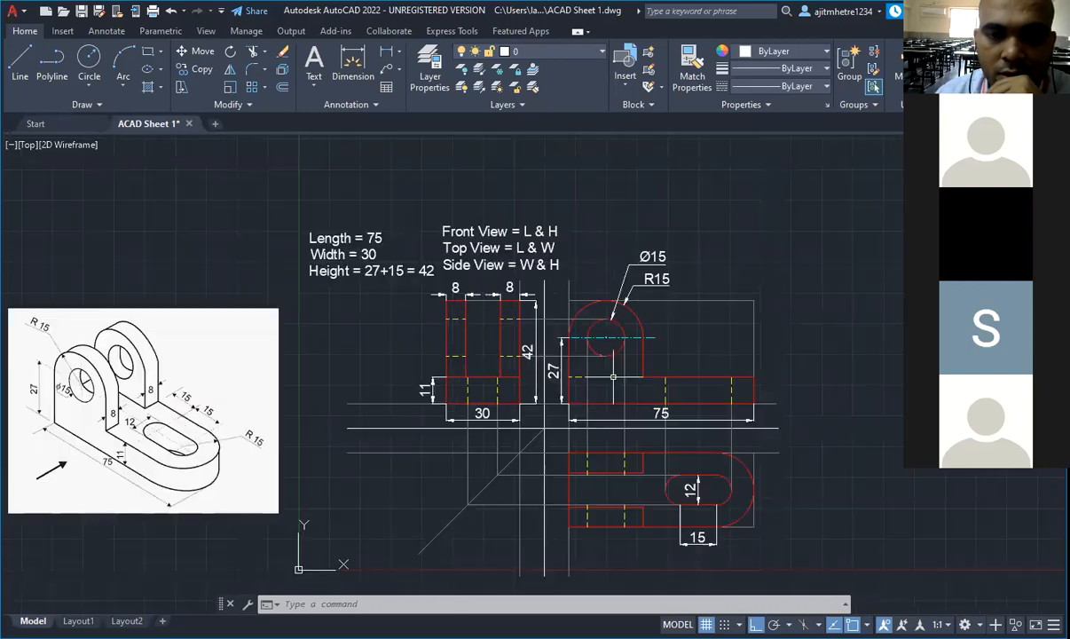
left_click(566, 272)
mouse_move(490, 249)
left_mouse_down()
mouse_move(166, 181)
mouse_move(309, 210)
left_mouse_up()
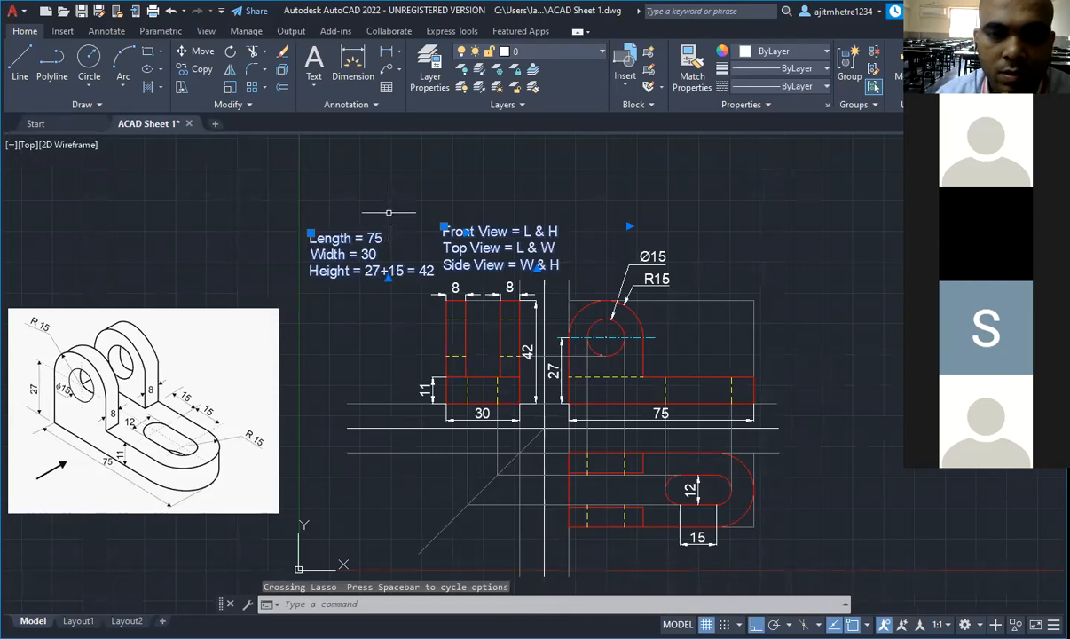
key("Escape")
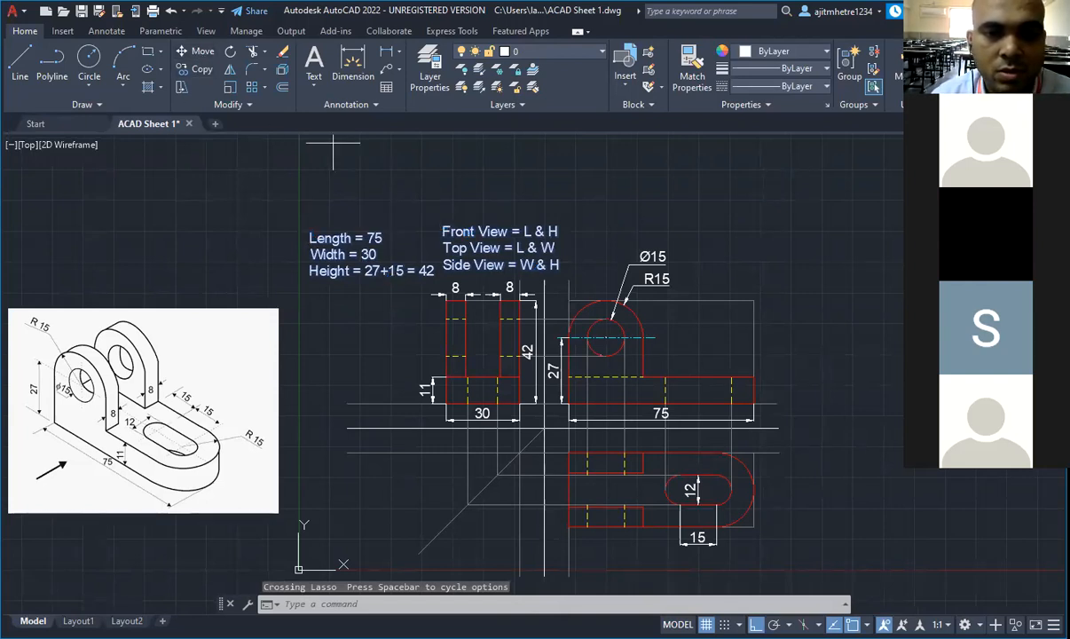
left_click(333, 143)
key("Escape")
key("Escape")
key("Escape")
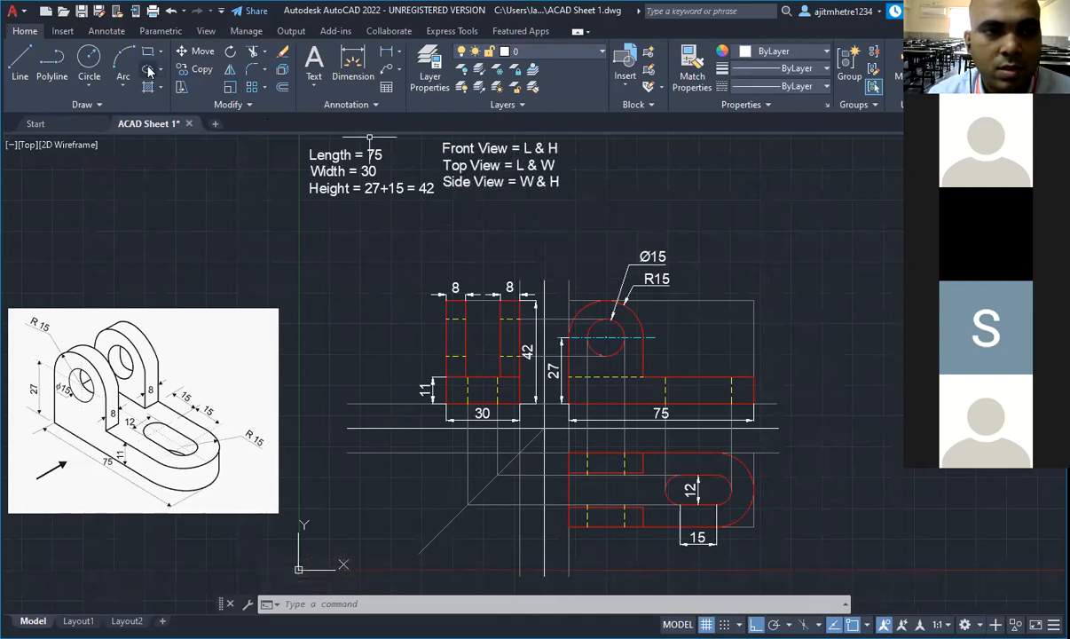
Step: Add the multiline text label RHSV above the side view with a text height of 4
left_click(314, 84)
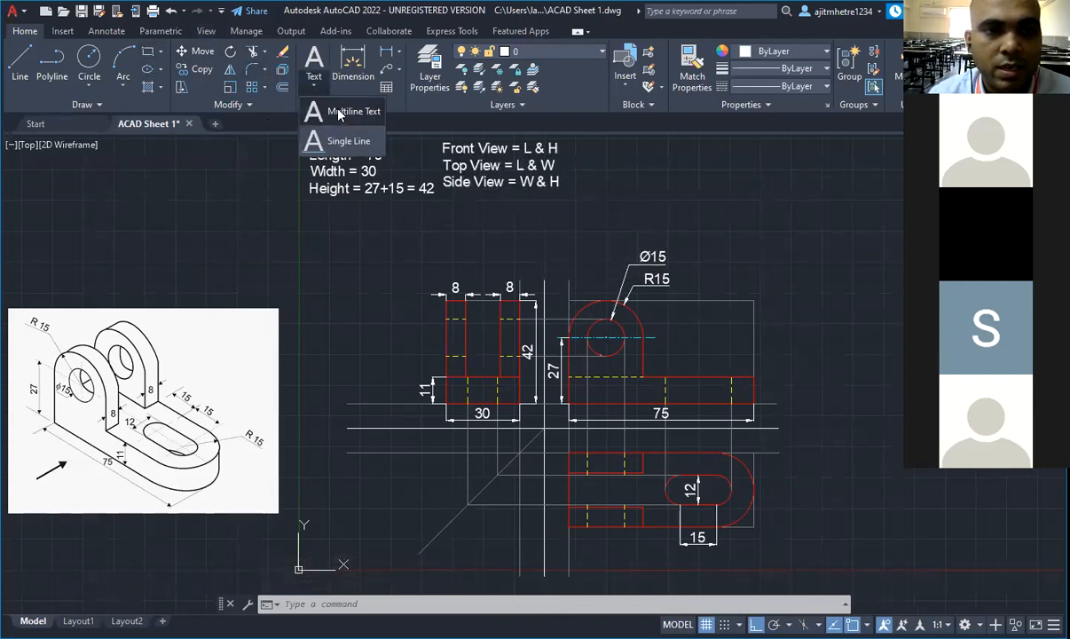
left_click(341, 112)
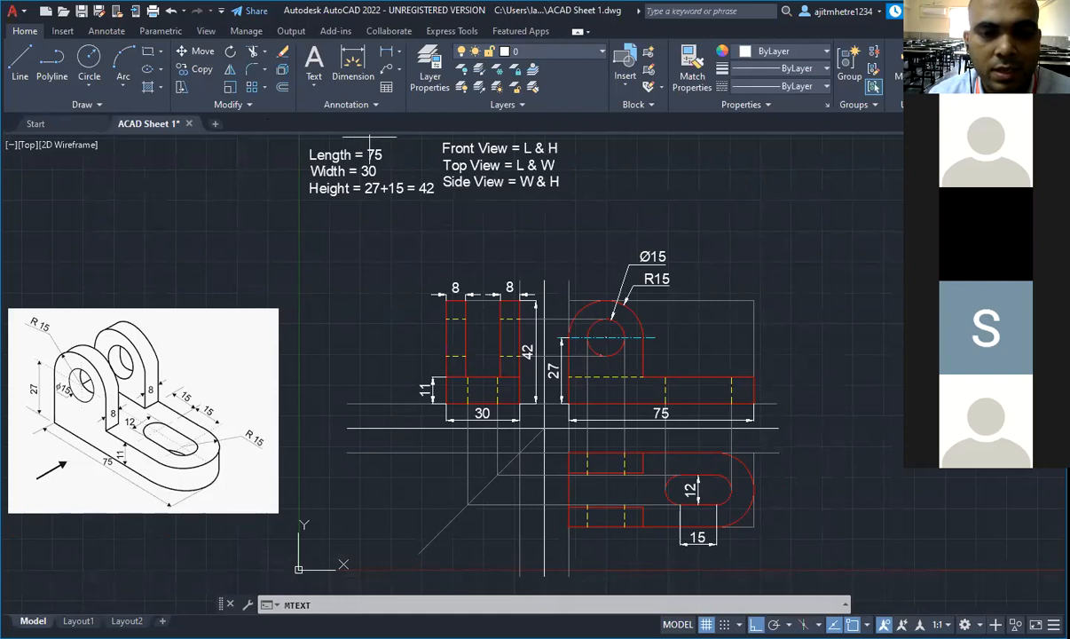
left_click(460, 258)
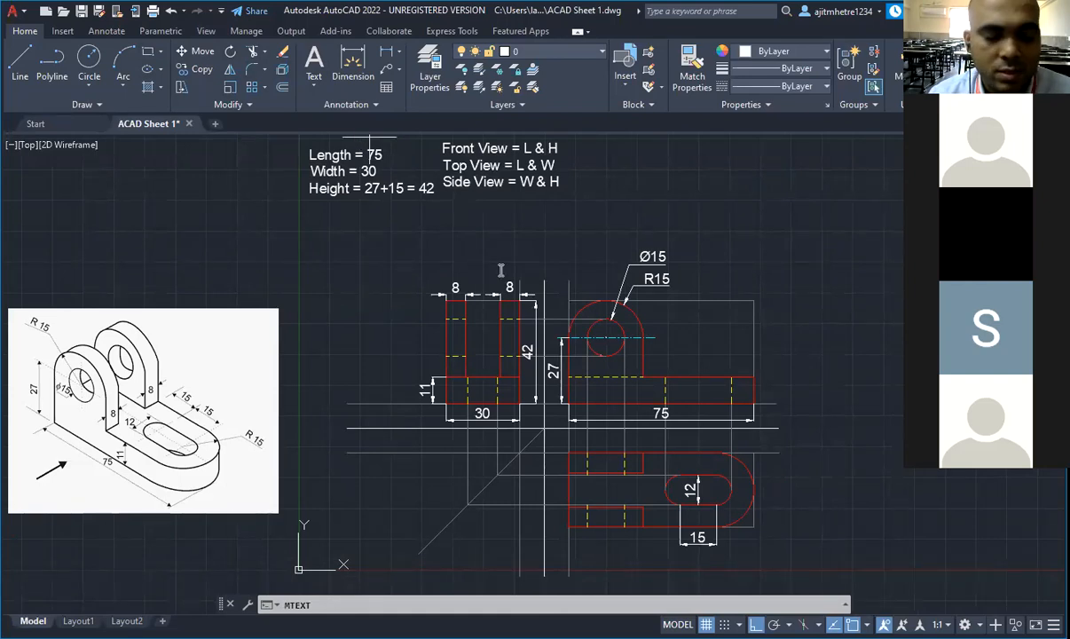
left_click(498, 269)
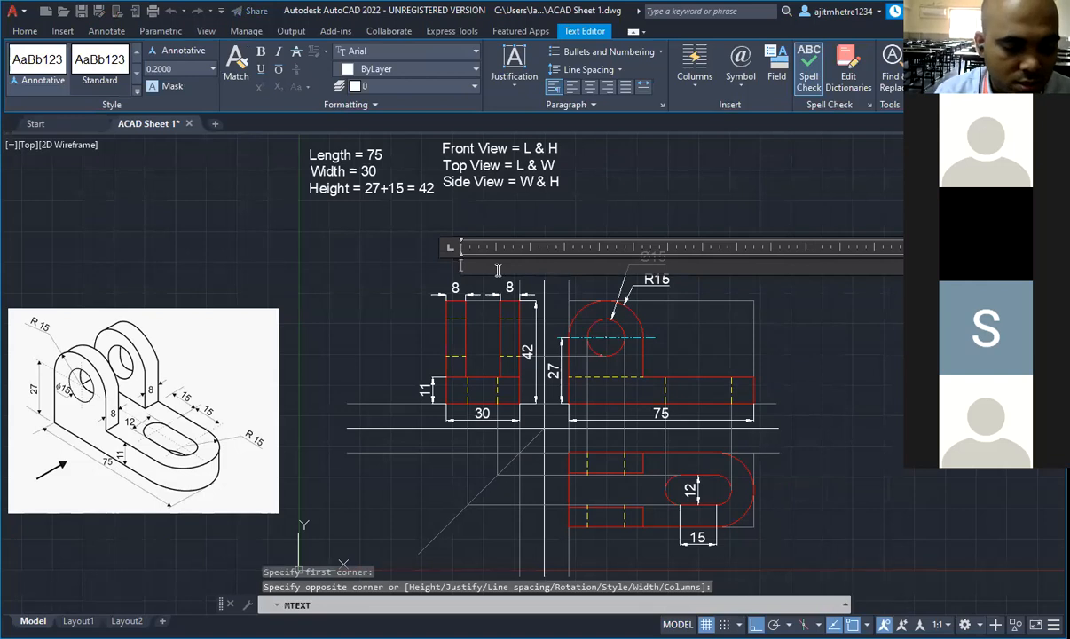
type("RHSV")
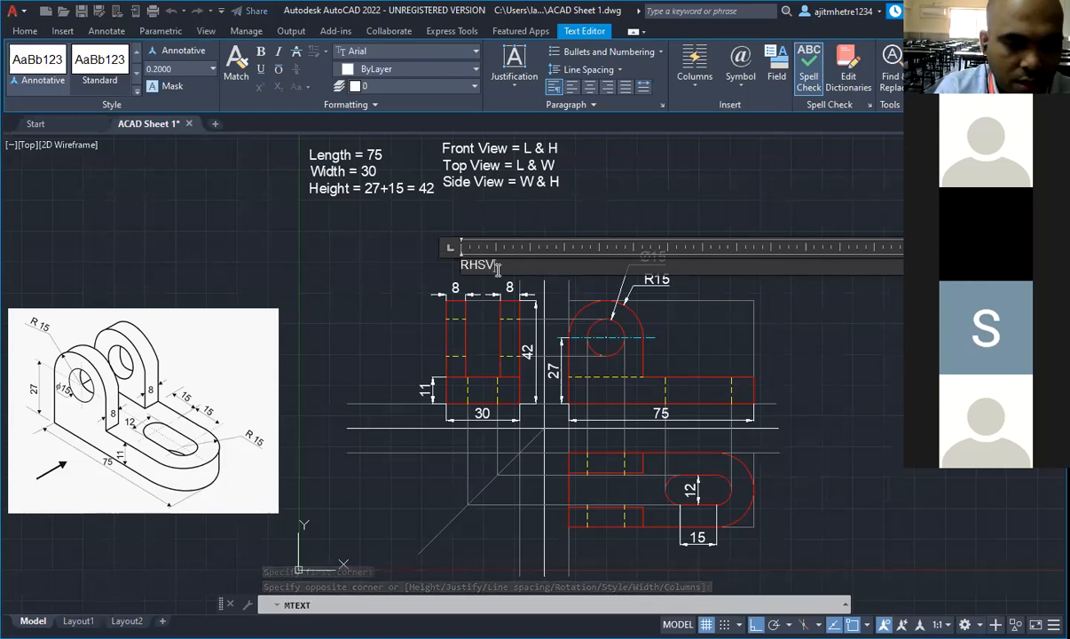
left_click_drag(490, 268, 456, 263)
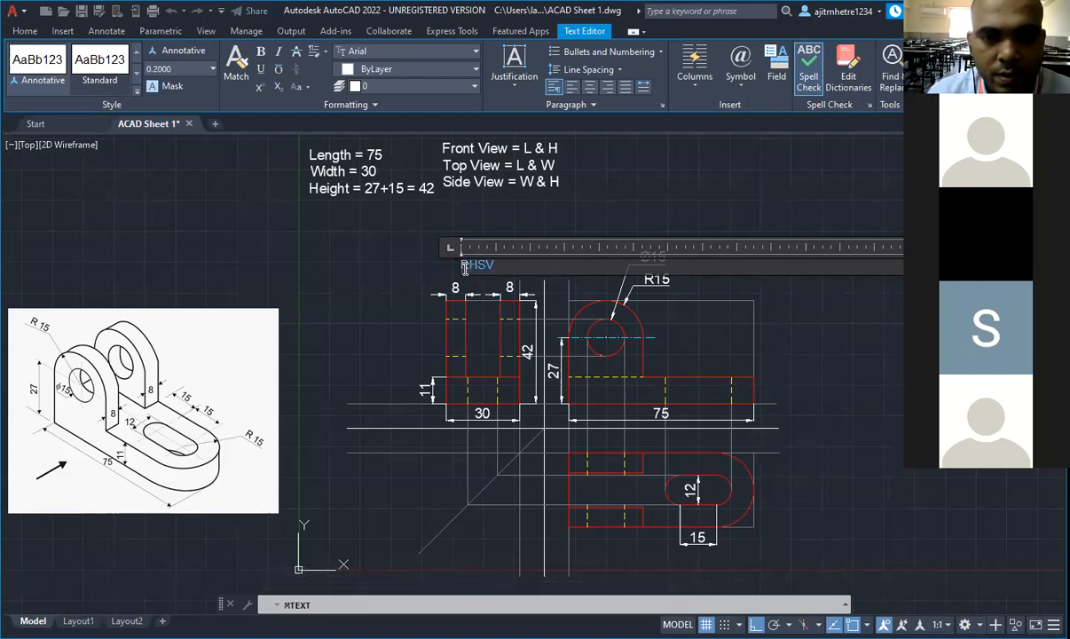
left_click(179, 70)
type("4")
key("Return")
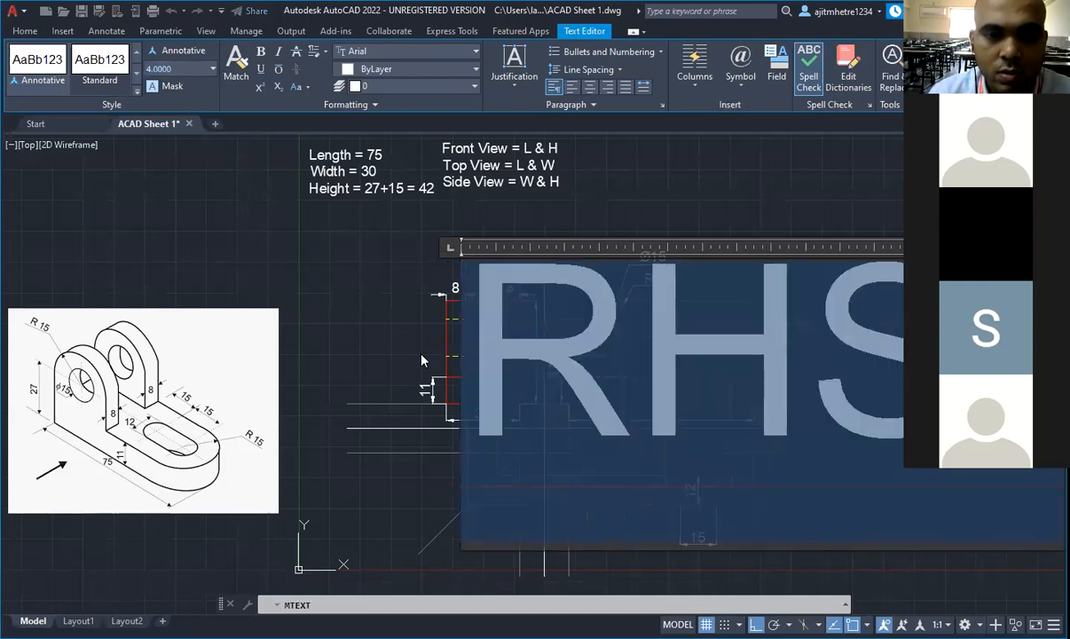
left_click(419, 357)
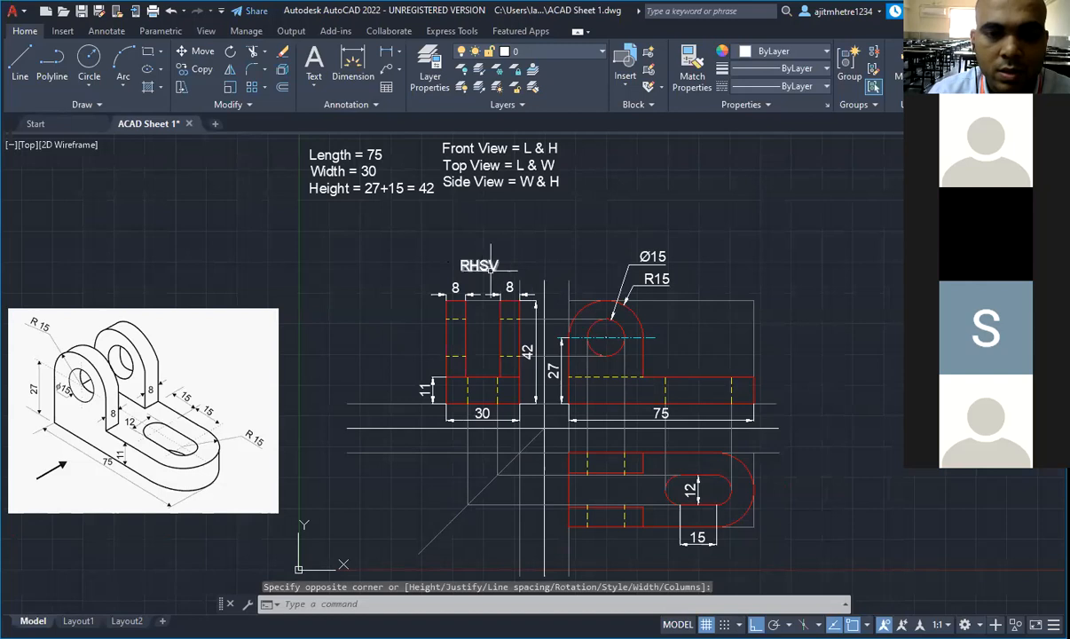
Step: Copy the RHSV label to a spot above the front view and another below the top view, with Ortho off
left_click(462, 265)
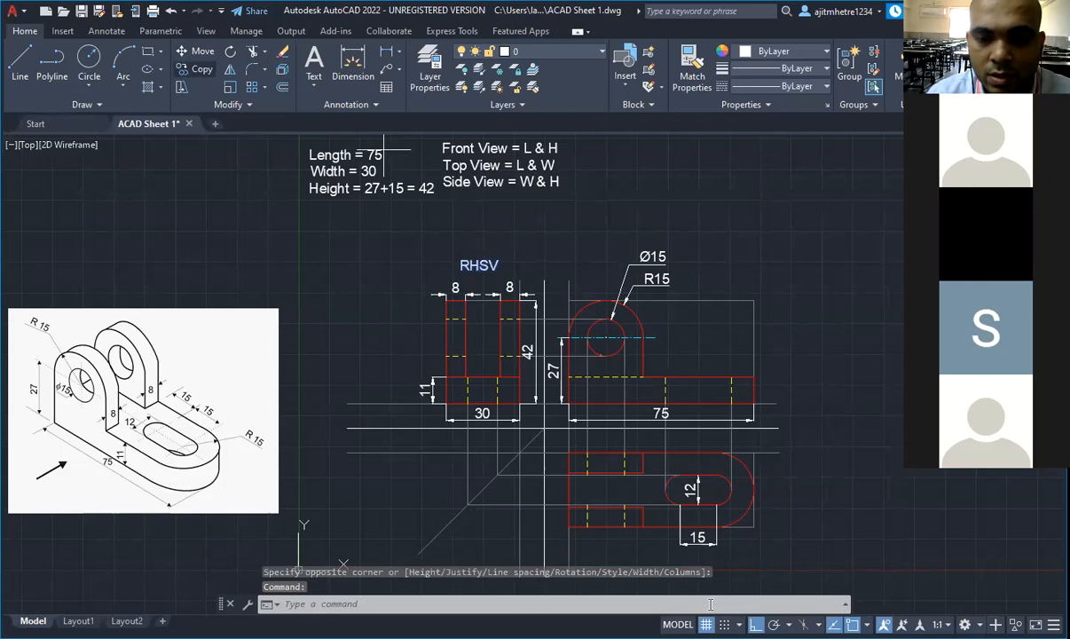
left_click(195, 69)
left_click(469, 265)
left_click(686, 265)
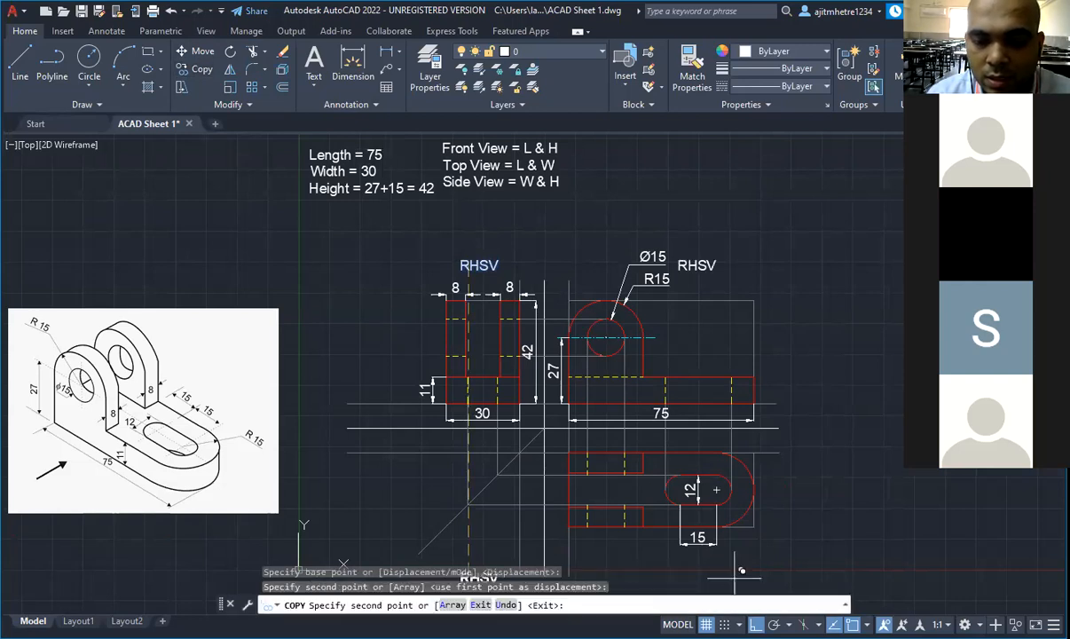
key("F8")
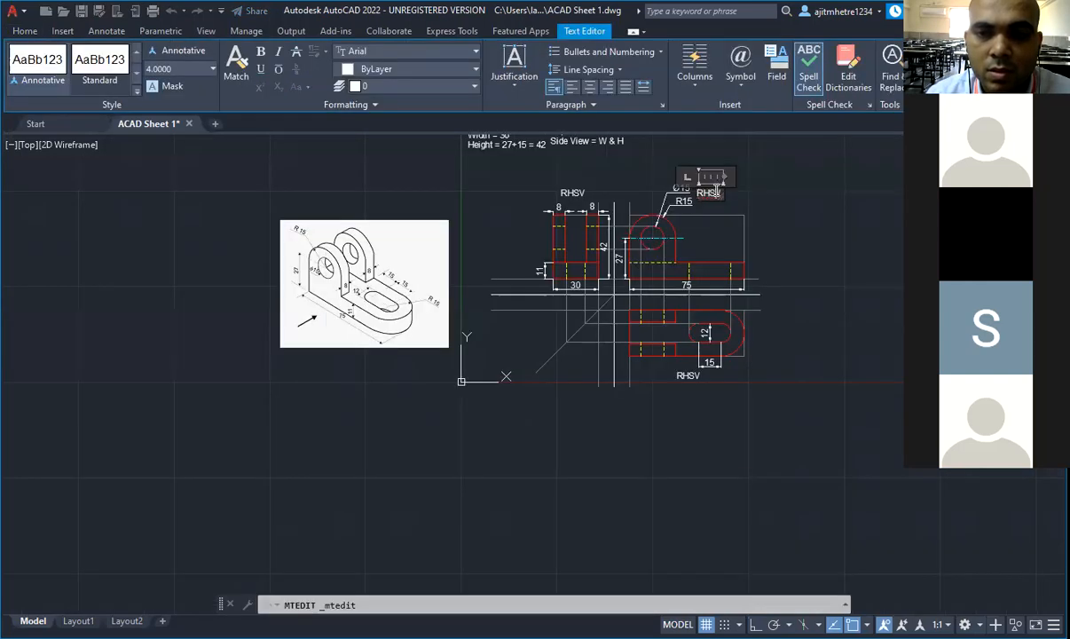
Step: Change the copied label above the front view to FV and the one below the top view to TV
left_click_drag(716, 193, 697, 193)
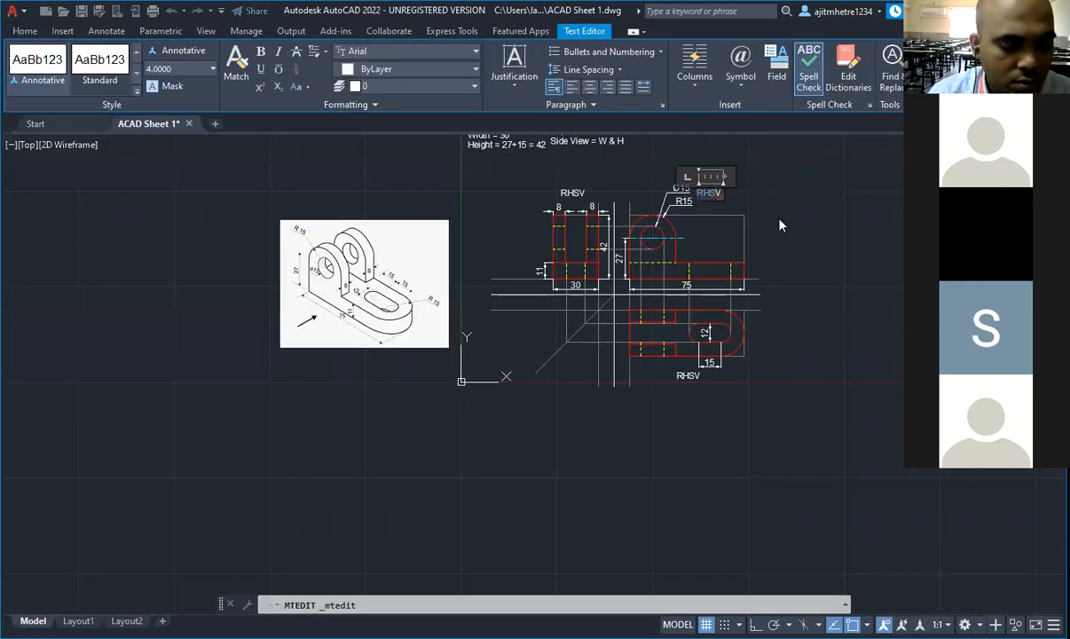
type("FV")
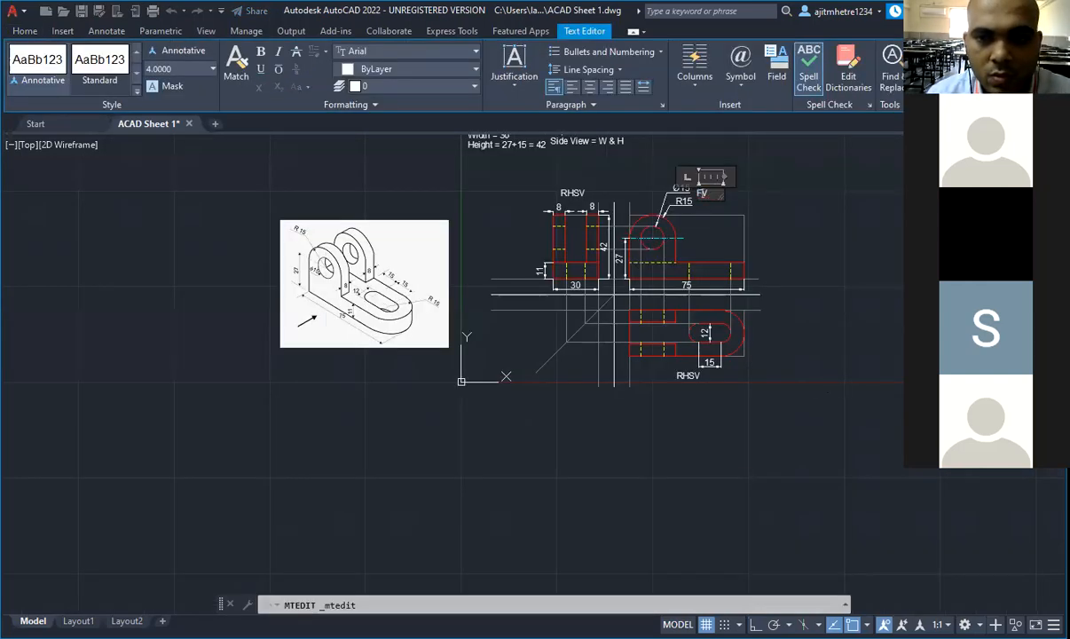
left_click(747, 376)
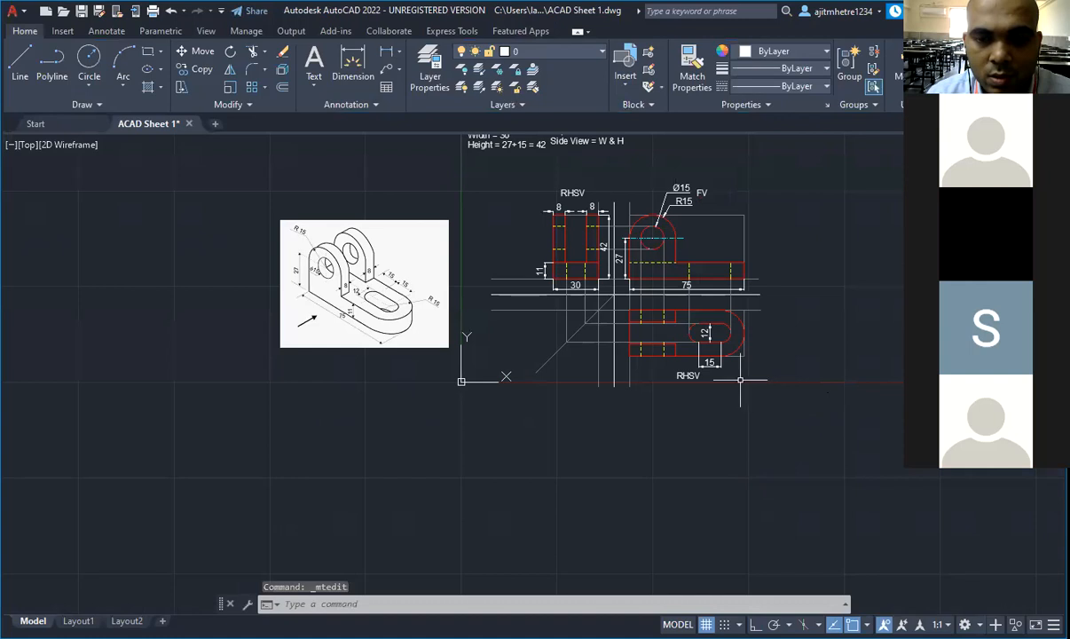
left_click(685, 376)
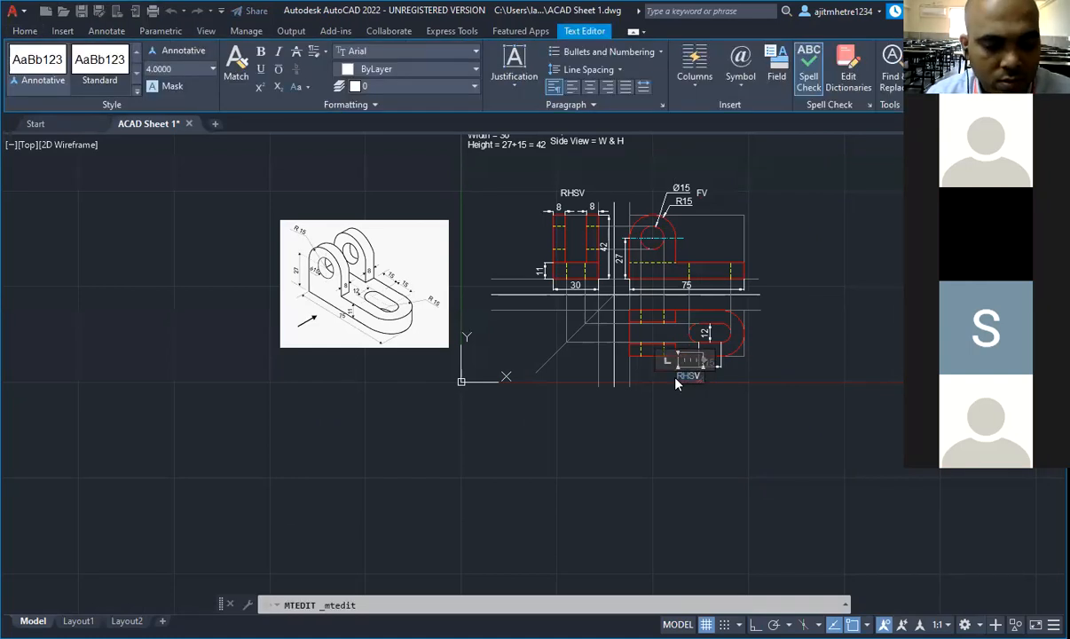
type("TV")
left_click(724, 335)
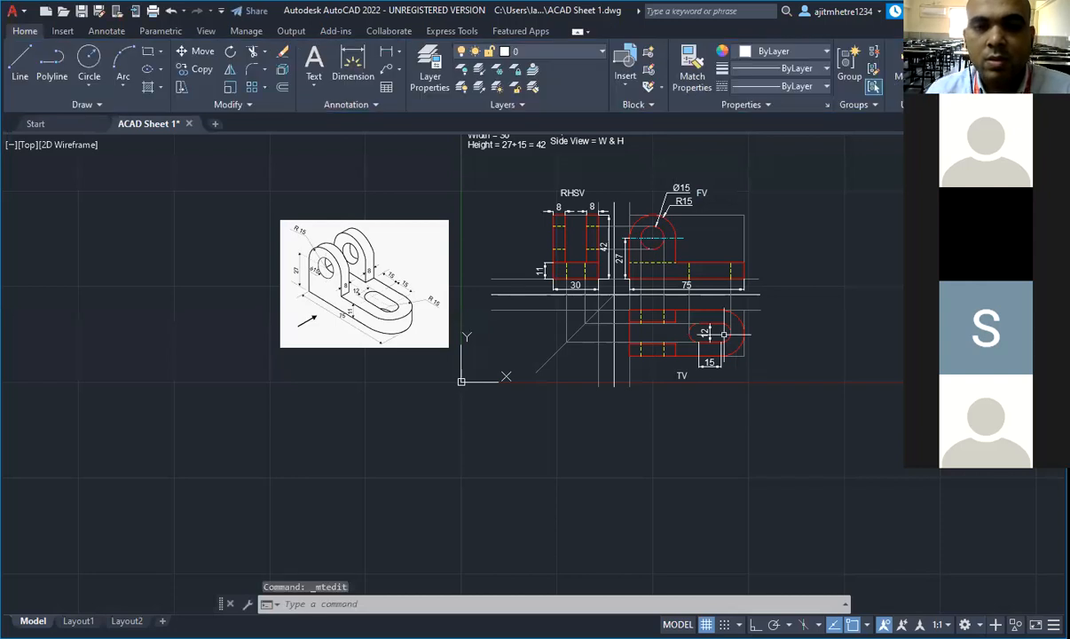
scroll(783, 160, "up", 2)
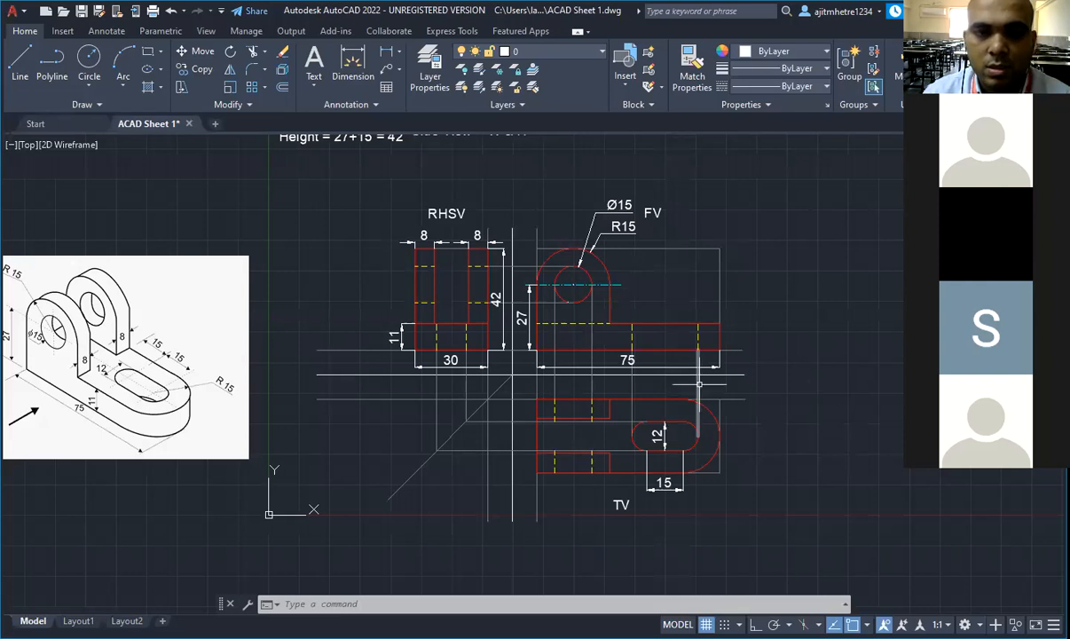
scroll(699, 383, "down", 2)
scroll(699, 384, "up", 2)
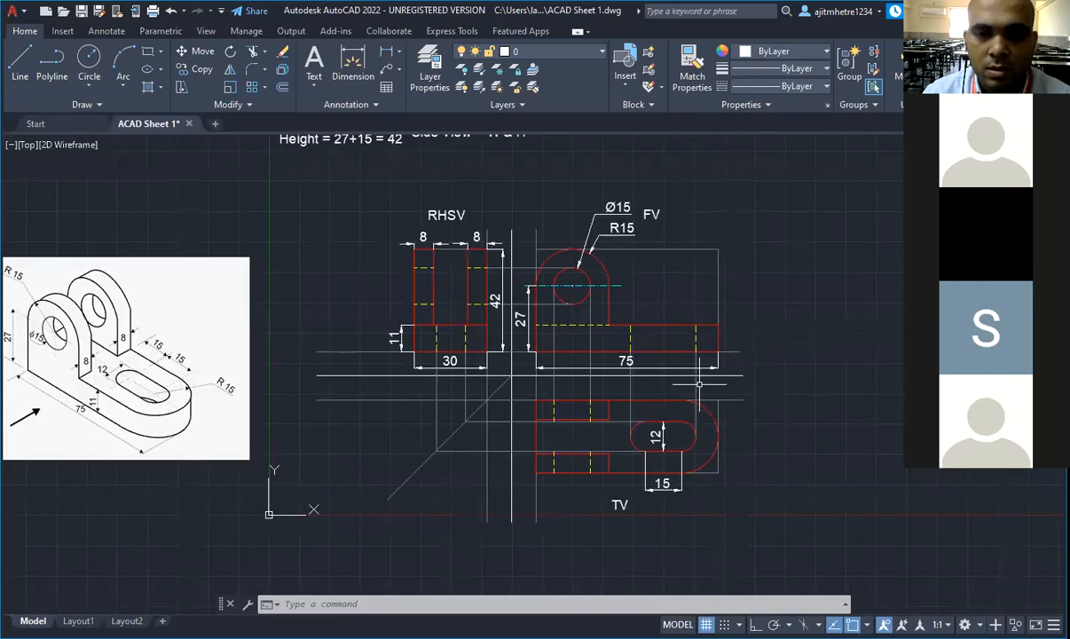